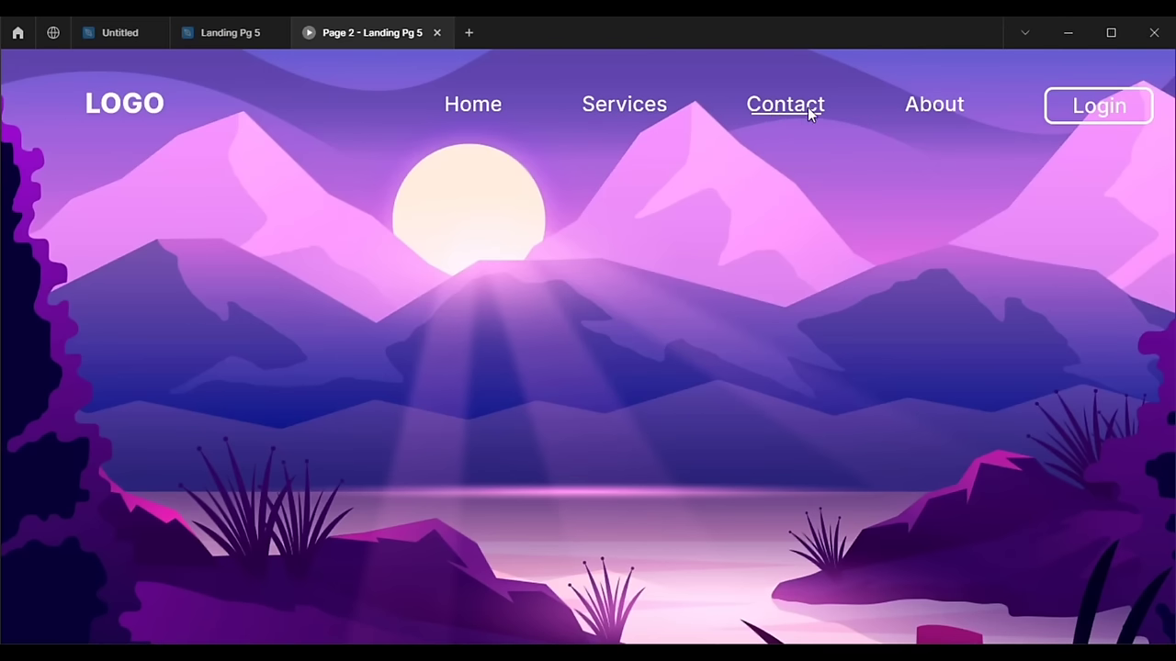
- Open the Login popup in the preview and try its Email, Password and Remember me controls
click(1077, 112)
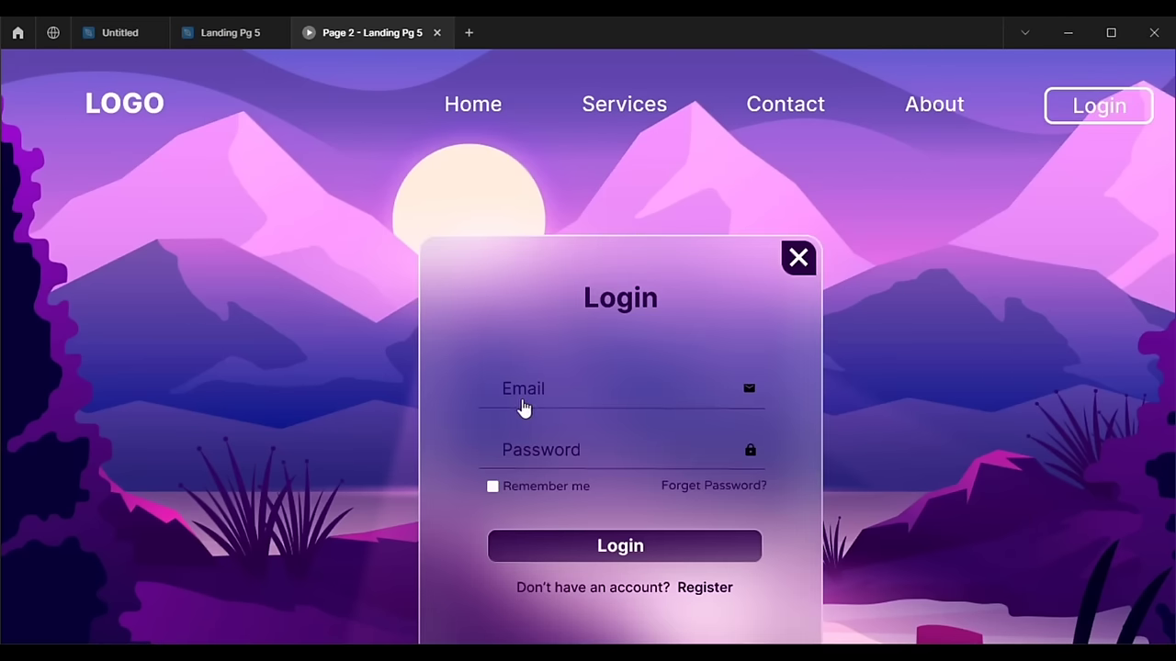
click(523, 405)
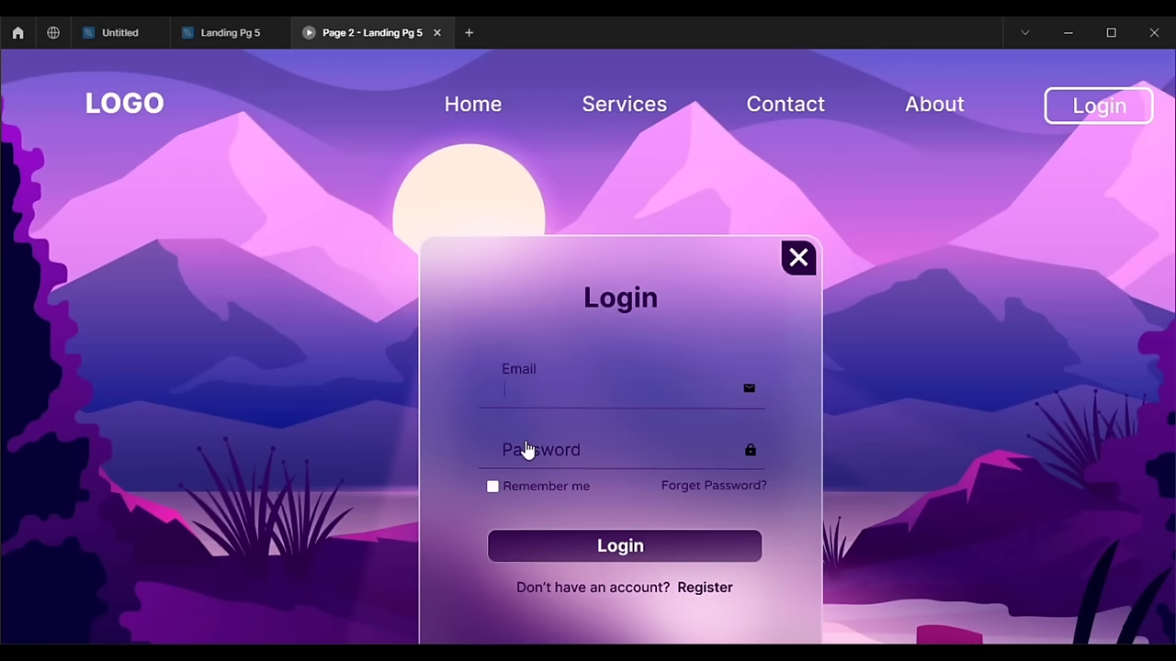
click(526, 464)
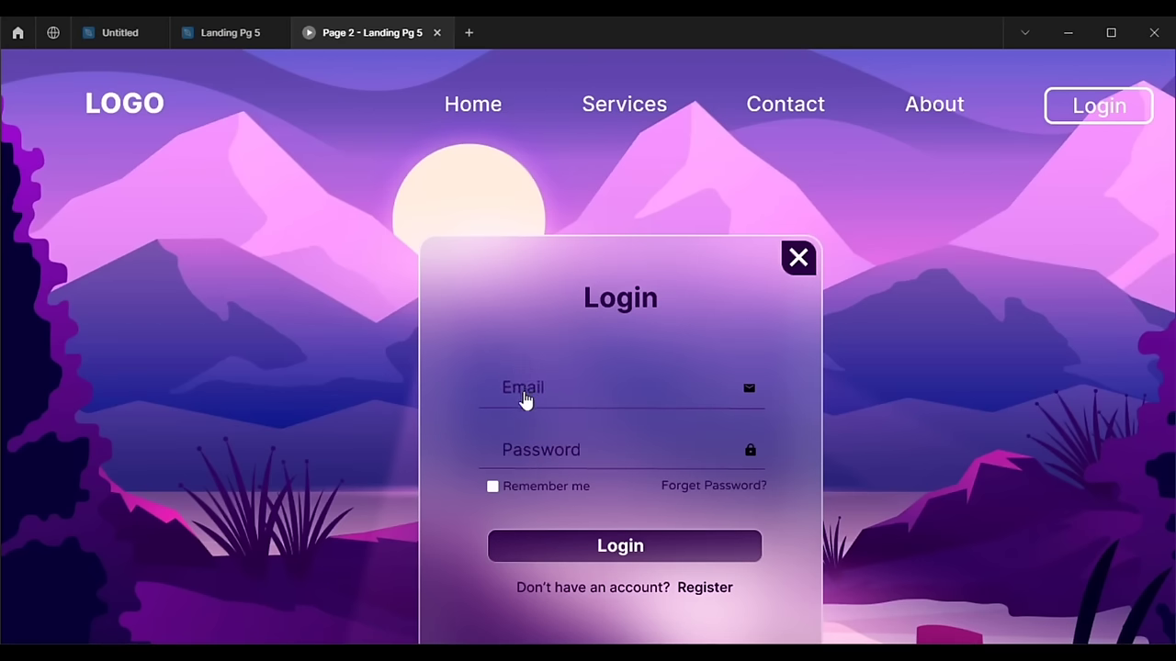
click(493, 488)
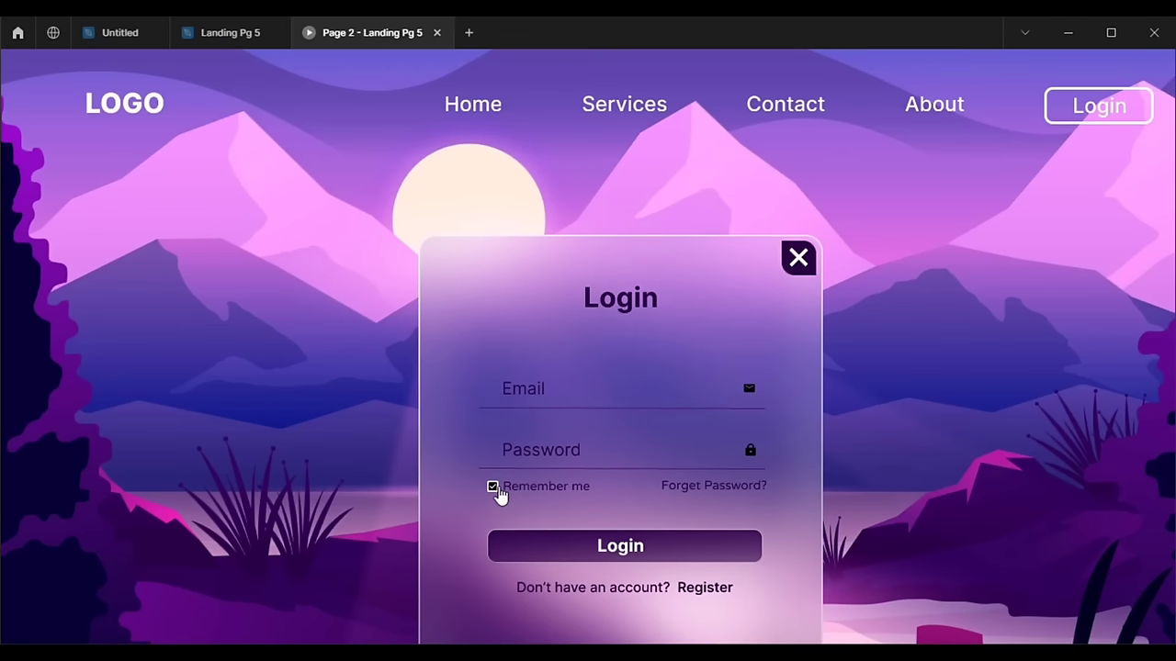
click(495, 489)
- Switch to the Registration form and focus its Name and Password fields
click(695, 589)
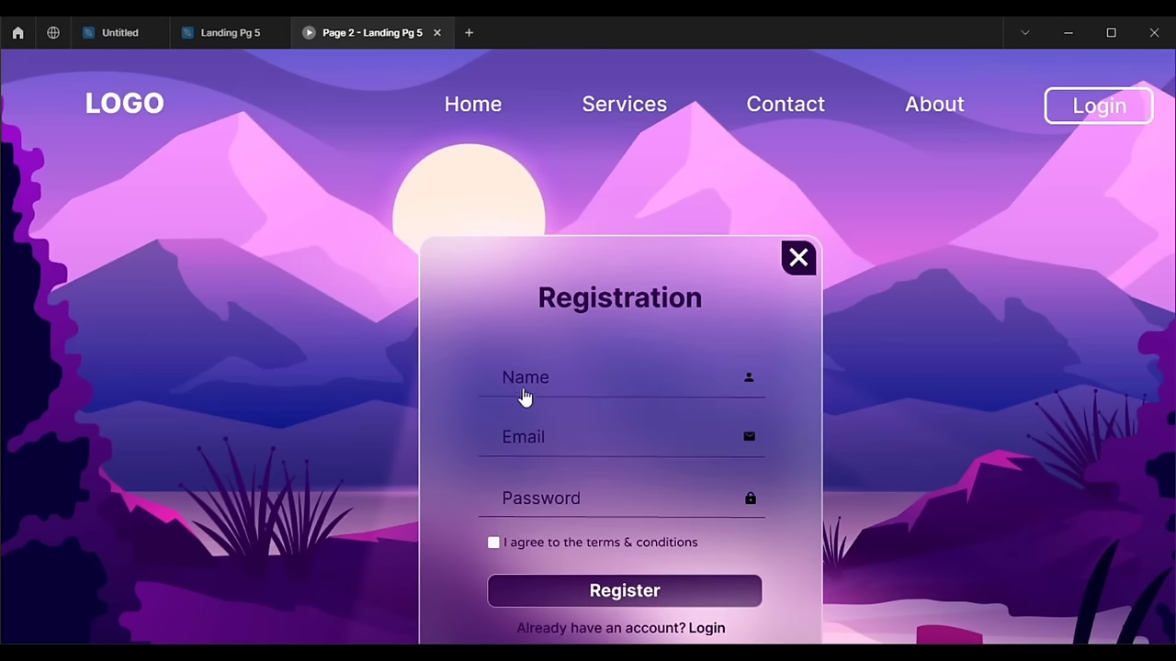
click(524, 395)
click(528, 511)
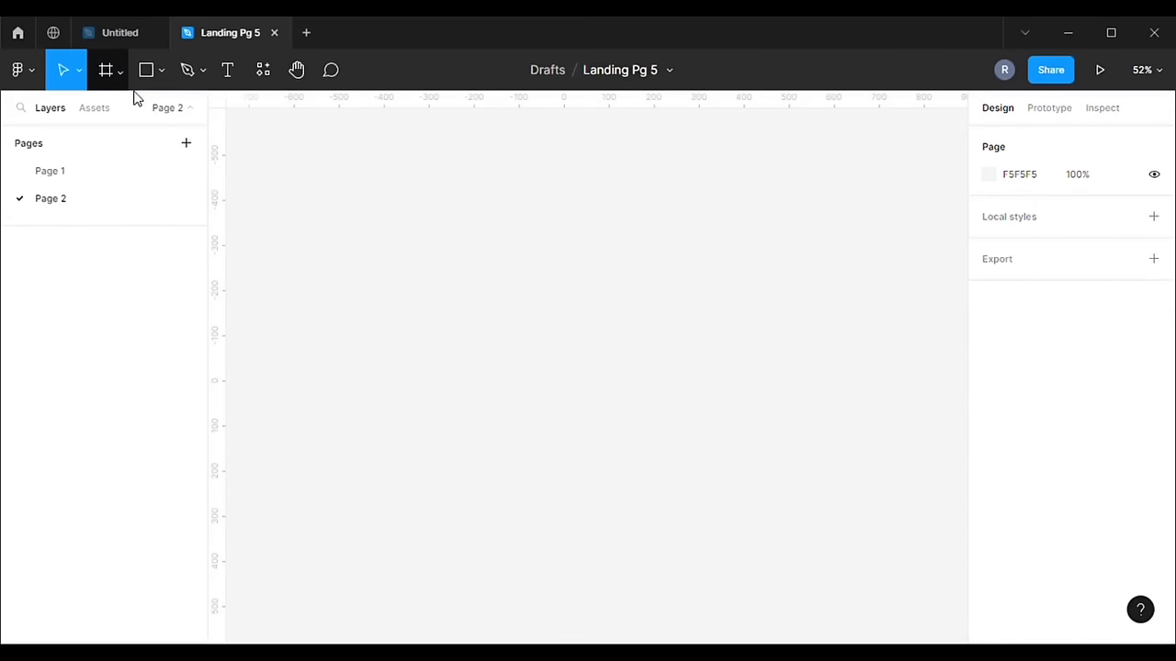
- Create a Desktop 1440×1024 frame on Page 2
click(120, 70)
click(127, 109)
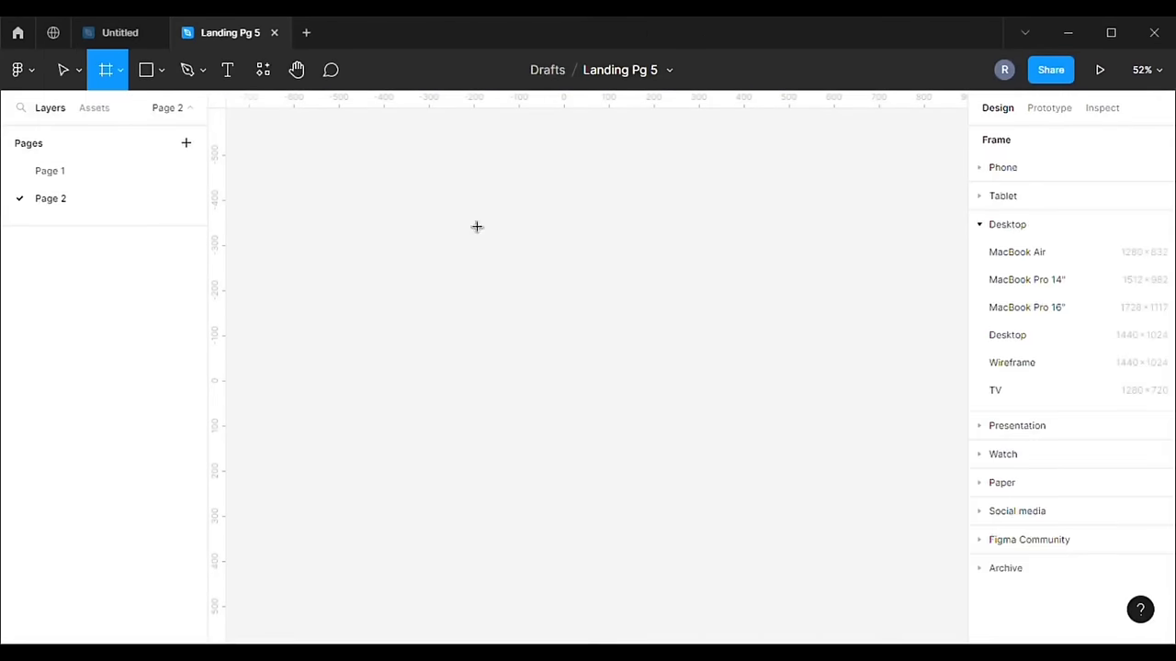
click(1006, 336)
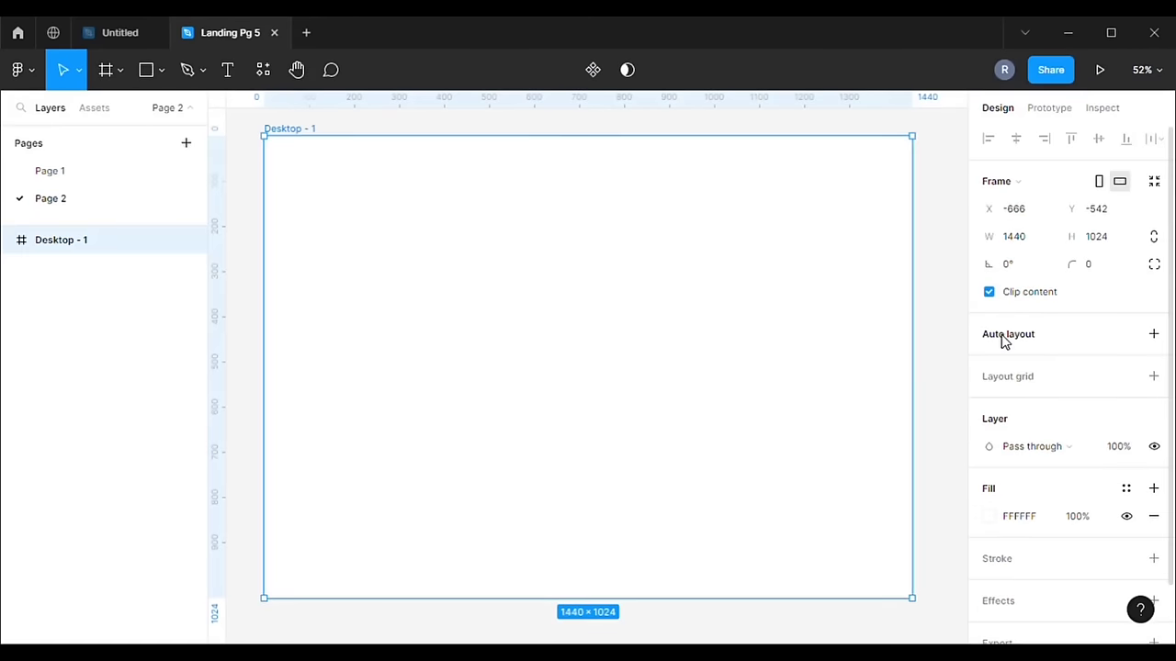
scroll(422, 338, up, 1)
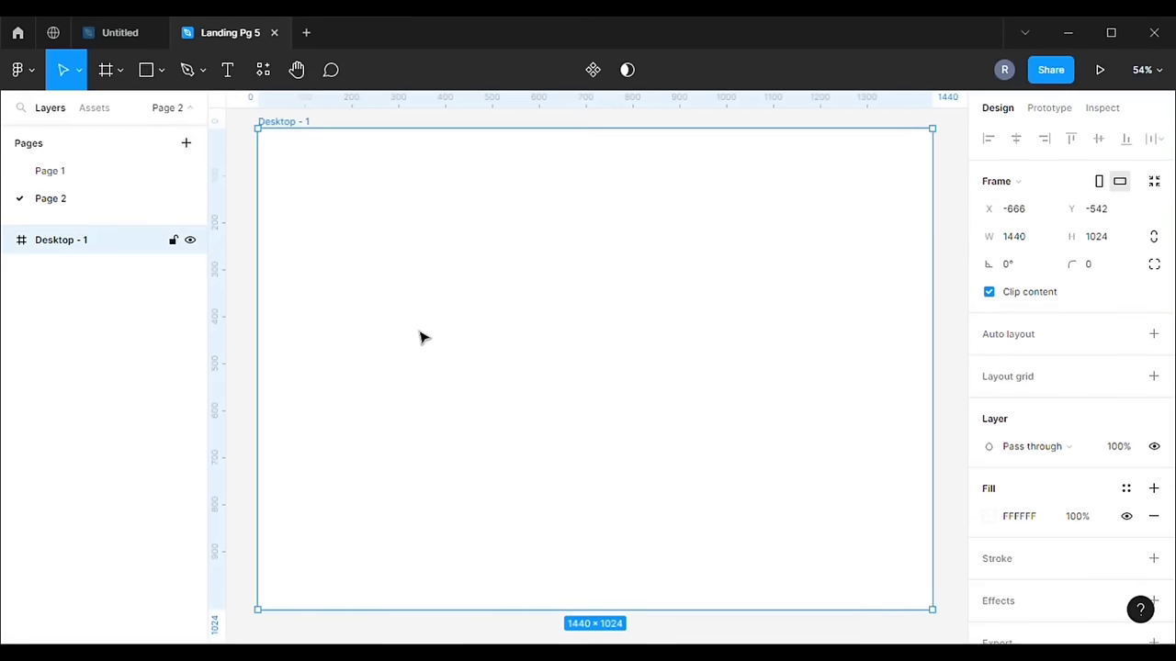
click(242, 262)
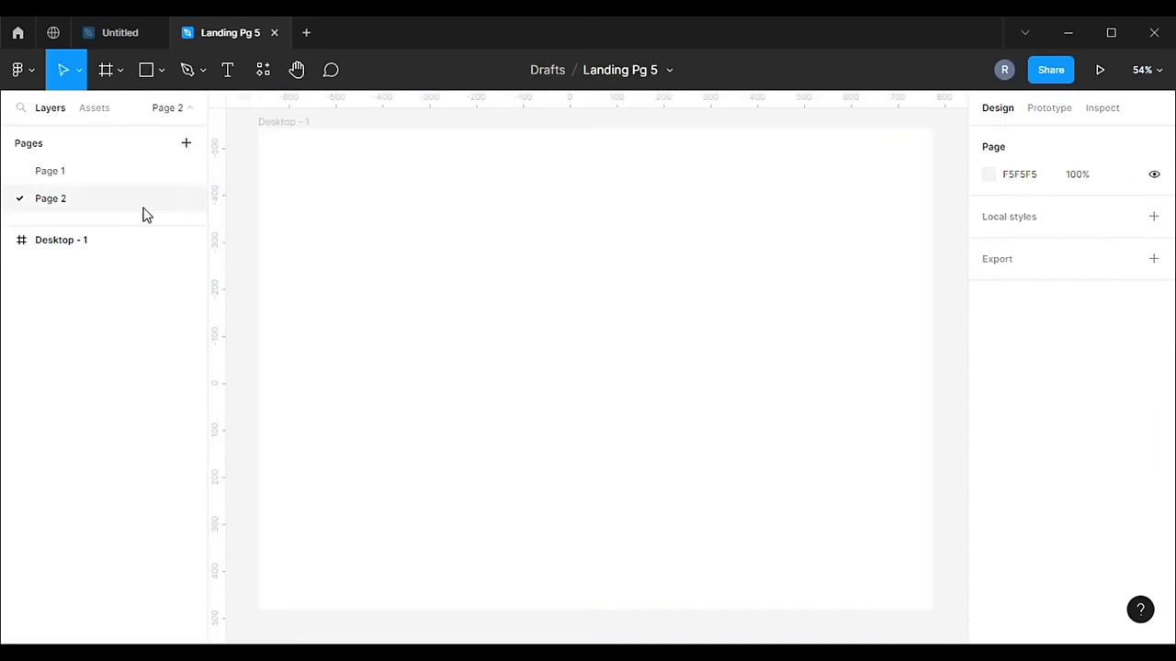
- Copy the mountain background image from Page 1 and come back to Page 2
click(77, 174)
double_click(77, 175)
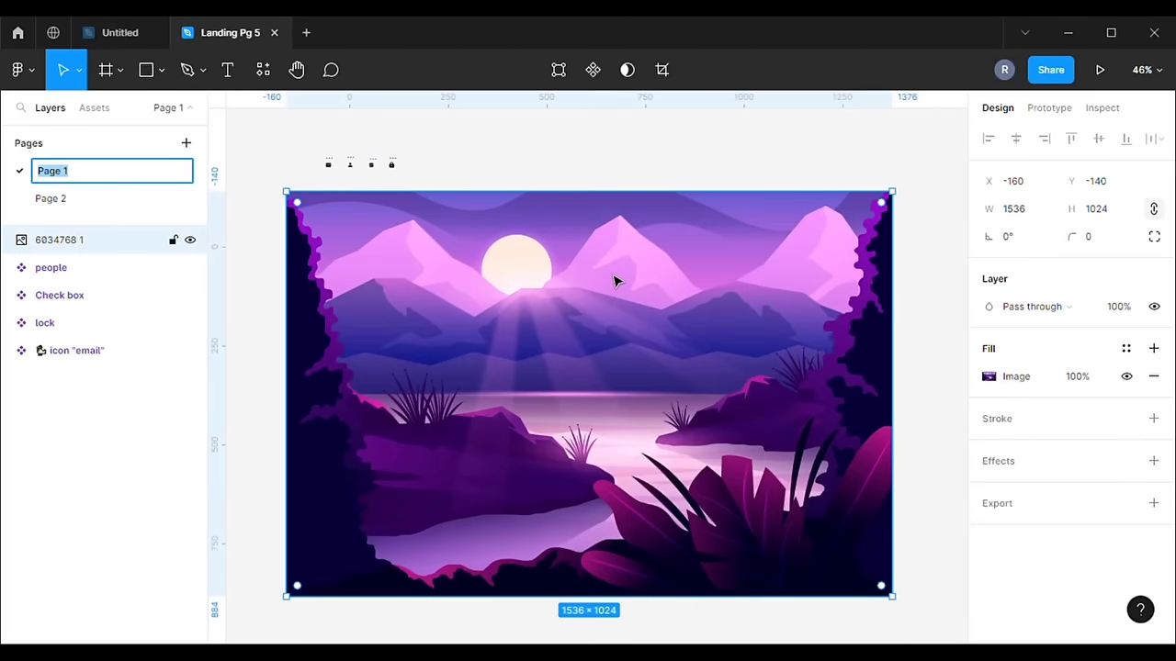
right_click(615, 281)
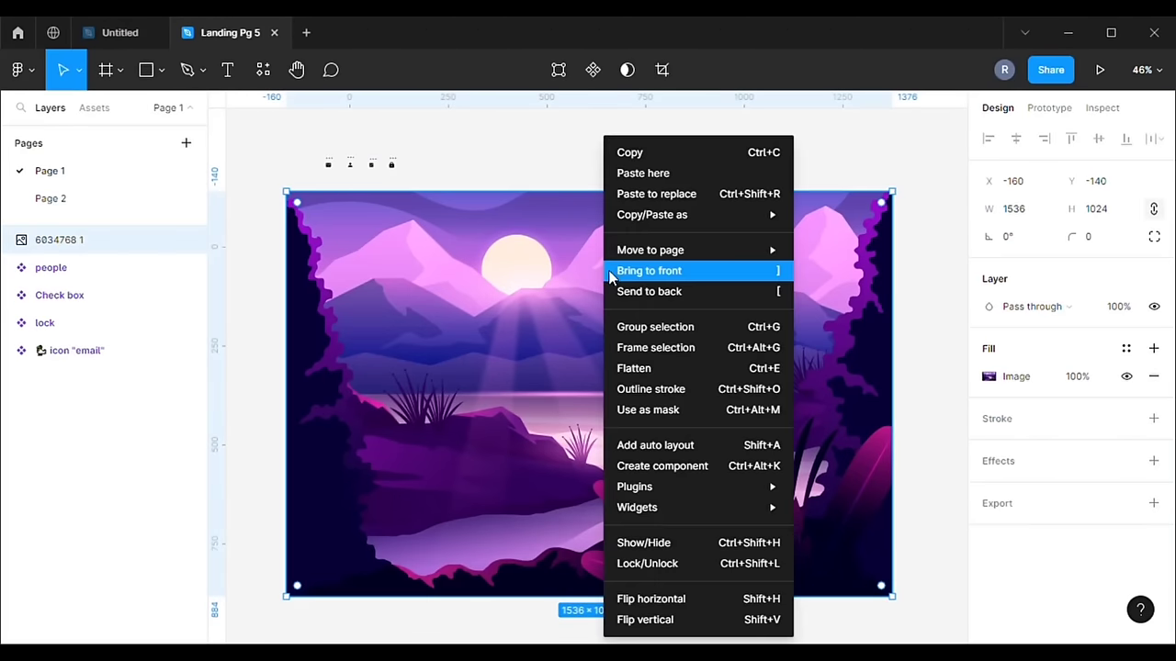
click(655, 151)
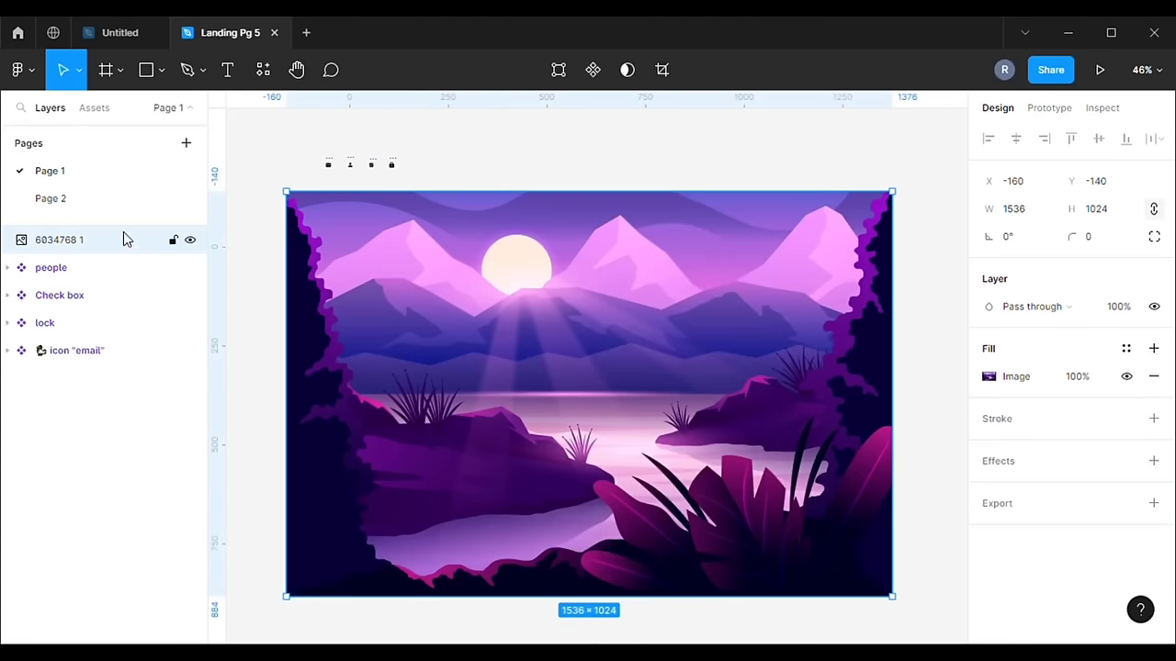
click(77, 204)
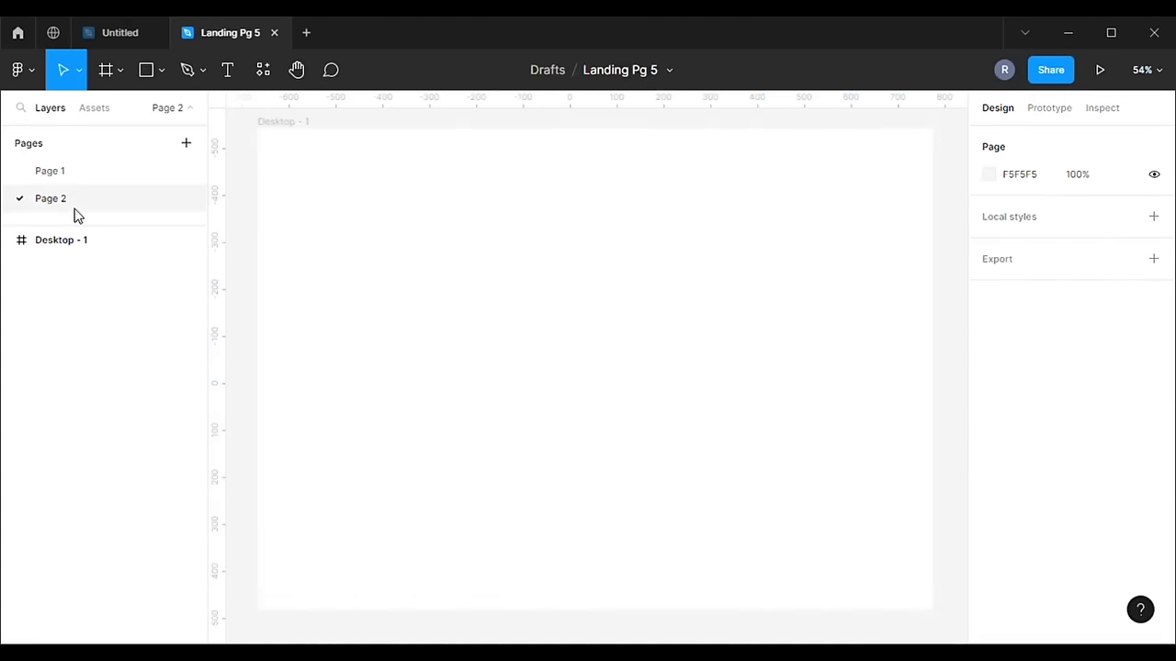
- Paste the mountain image into Desktop - 1 and fill the frame with sampled purple 5F44AB
right_click(441, 280)
click(495, 156)
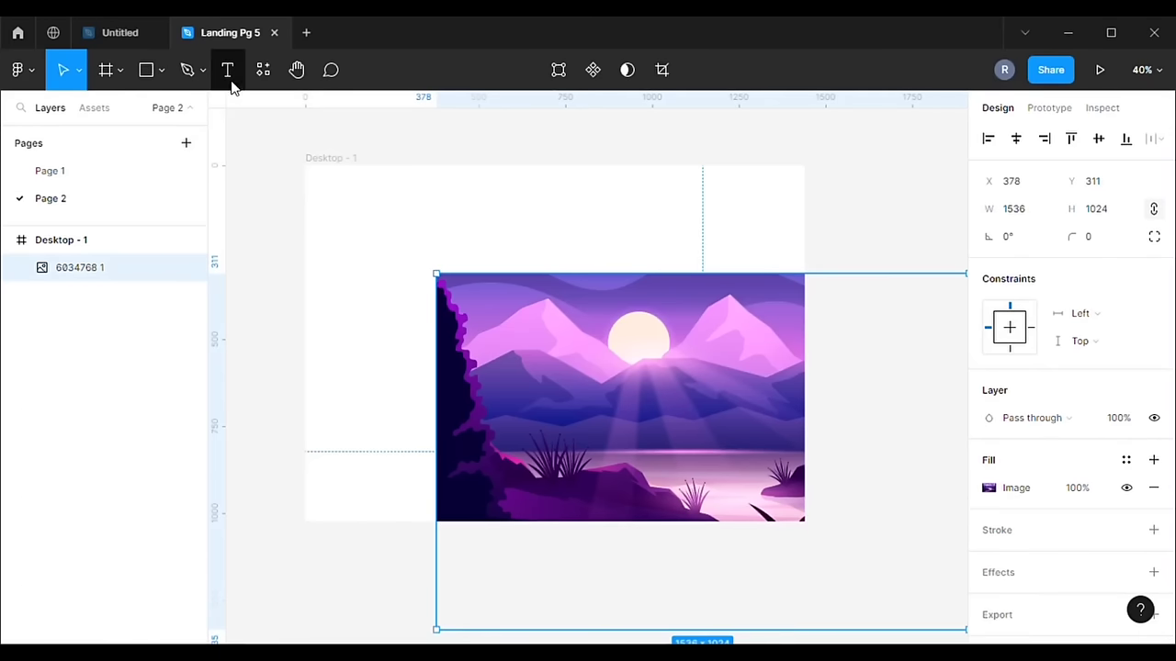
click(348, 176)
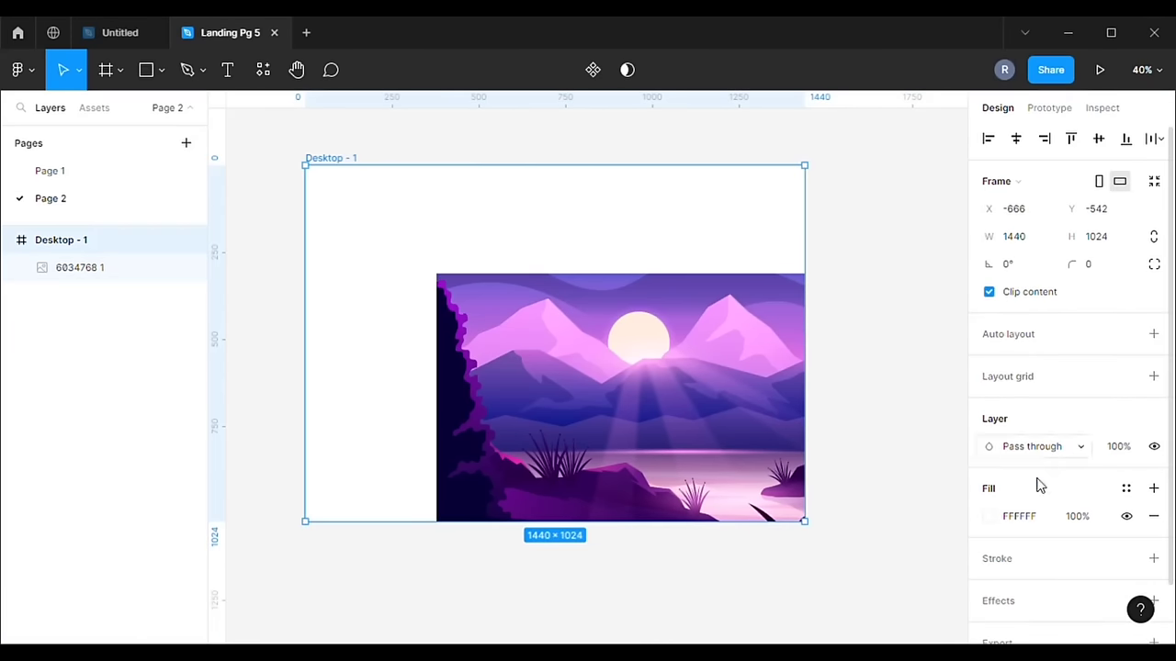
click(988, 518)
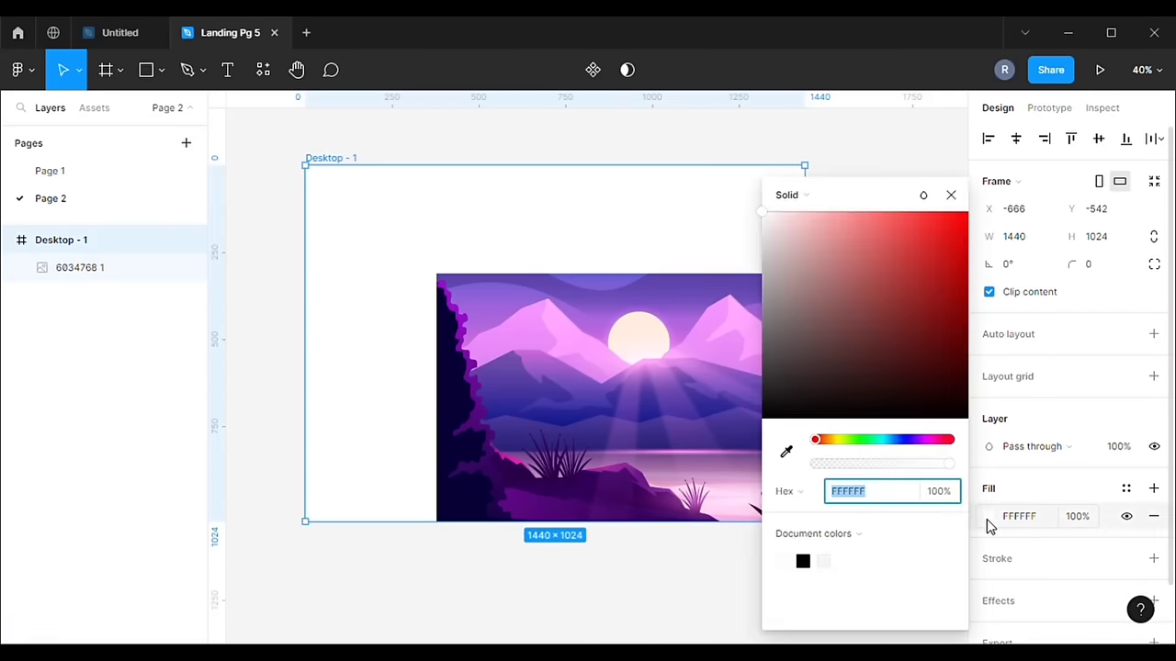
click(784, 452)
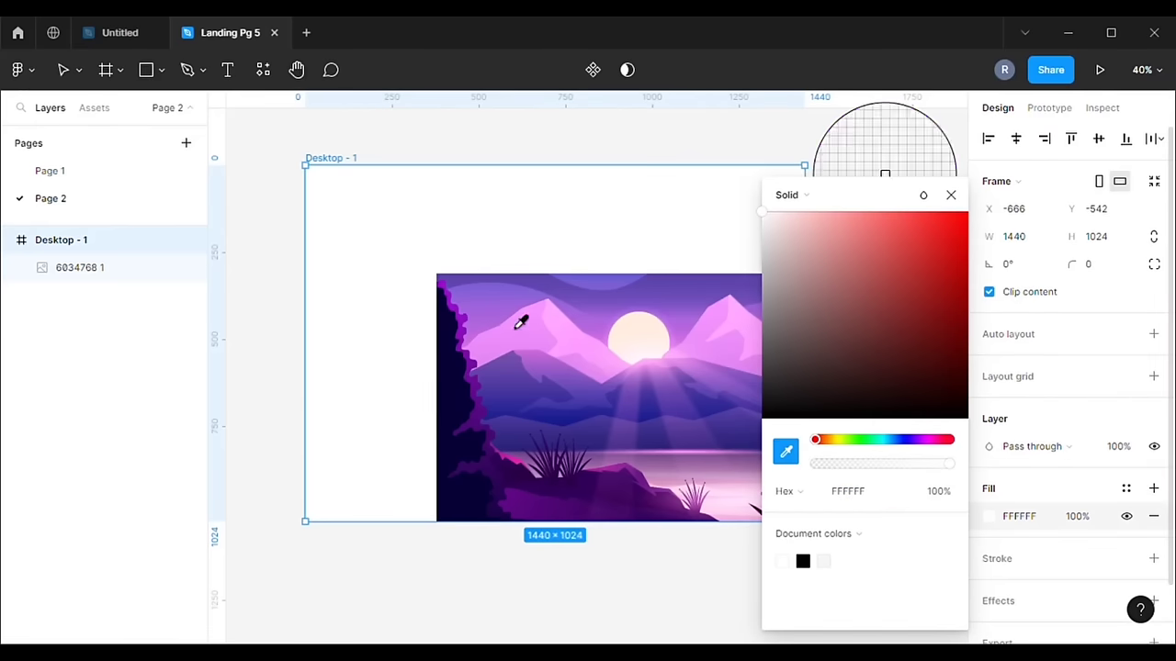
click(454, 287)
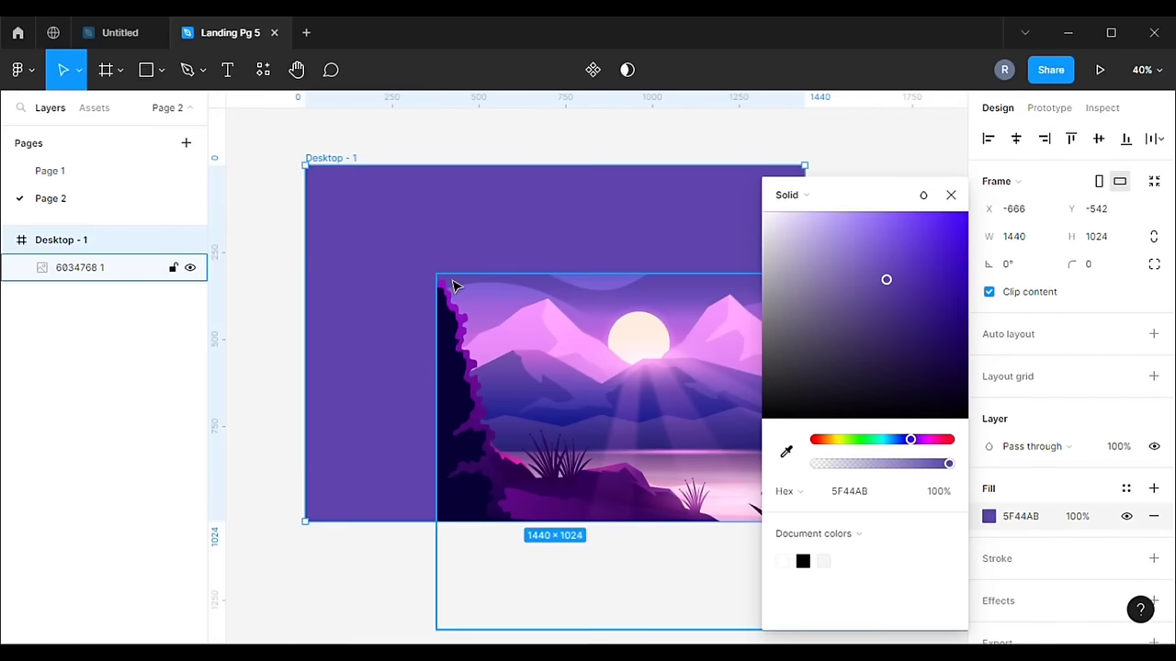
click(952, 199)
- Move the image so it covers the whole frame, then lock the image layer
drag(604, 382, 649, 391)
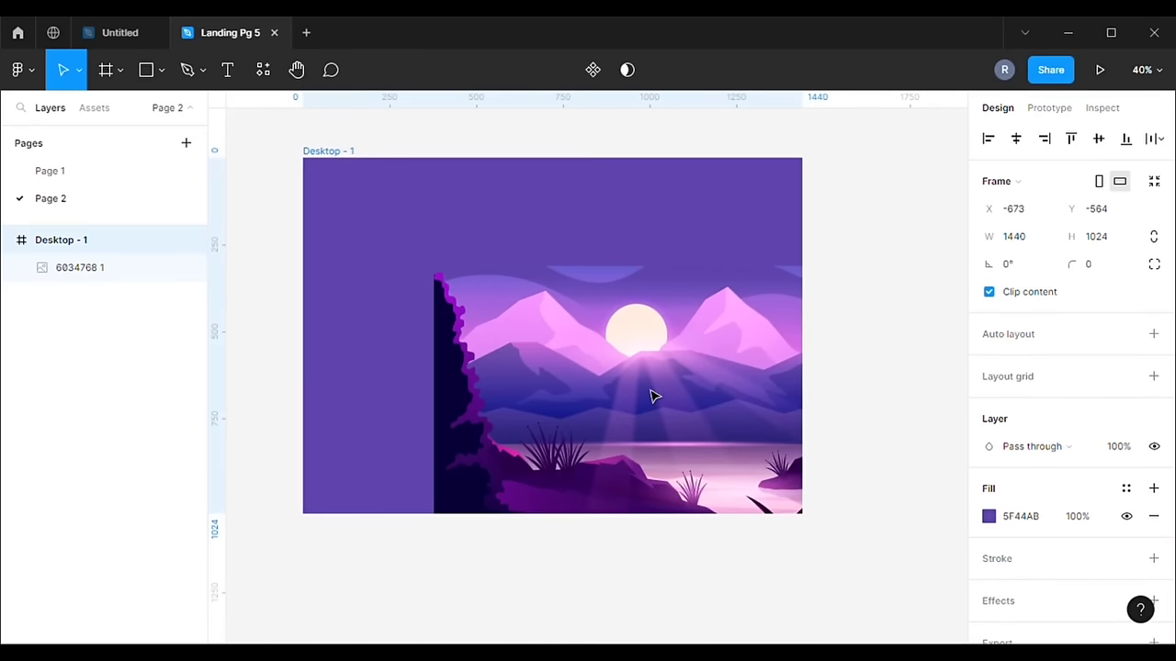
click(651, 395)
mouse_move(661, 407)
mouse_down()
mouse_move(593, 370)
mouse_move(525, 304)
mouse_up()
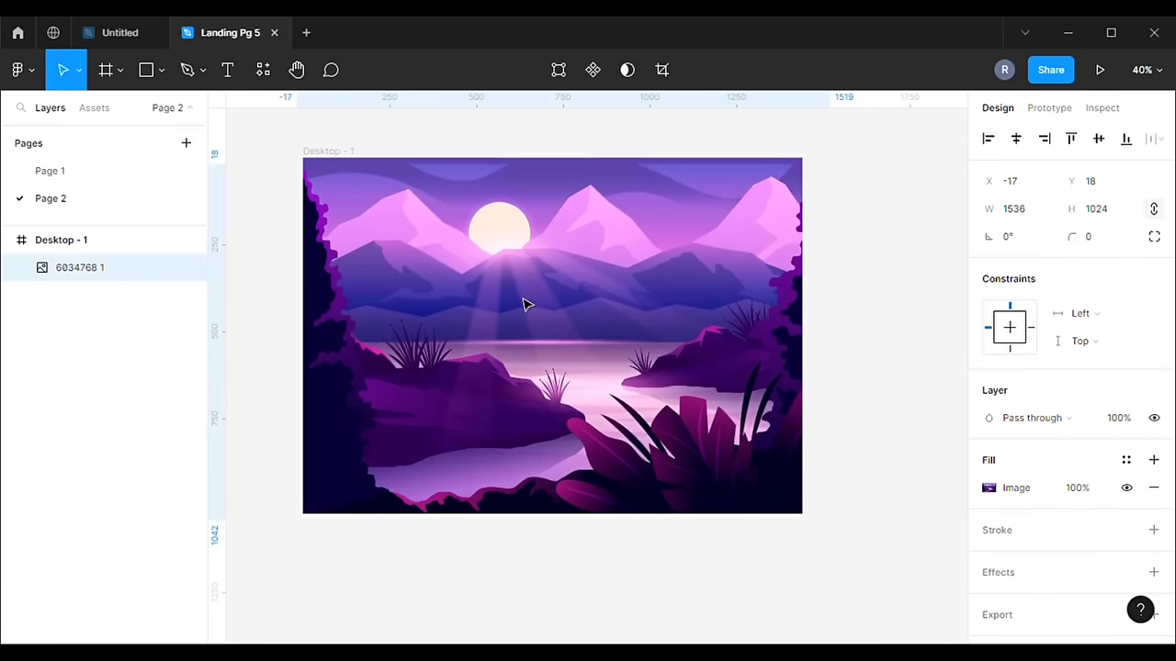
ctrl+scroll(274, 349, up, 2)
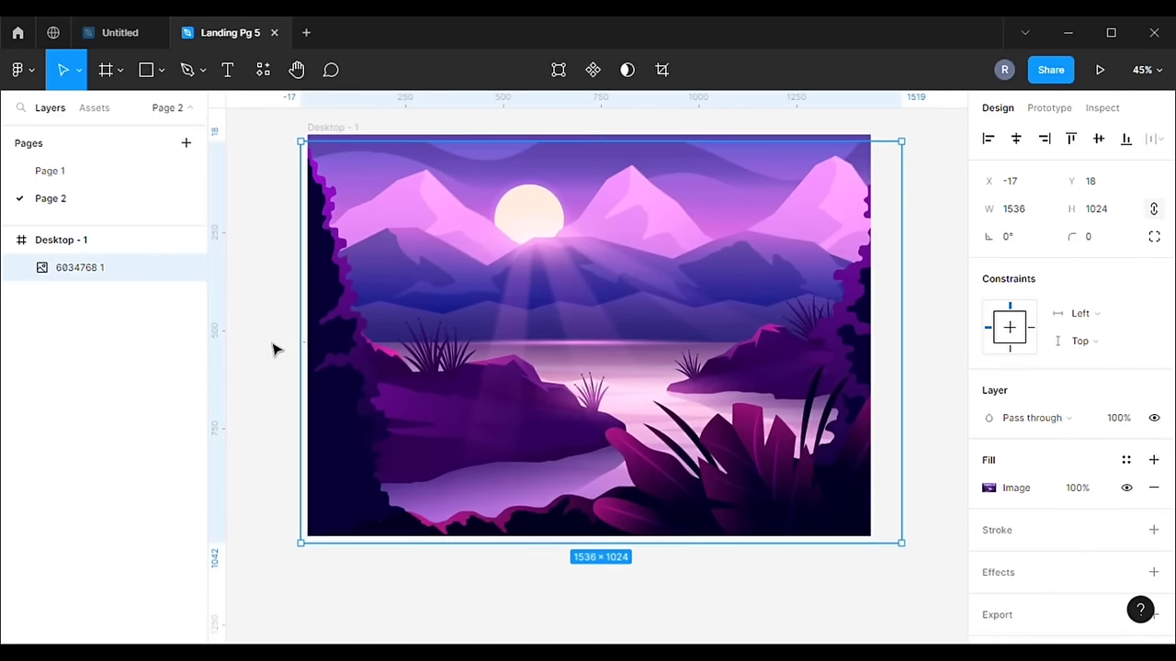
key(Escape)
key(shift+2)
mouse_move(101, 267)
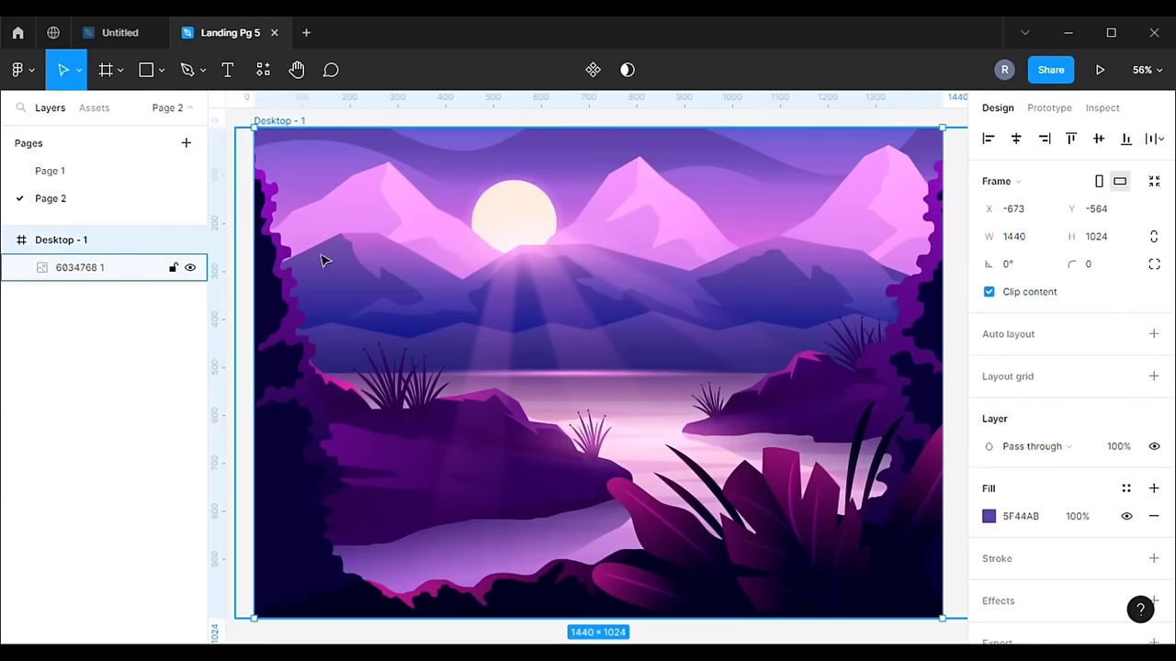
click(171, 268)
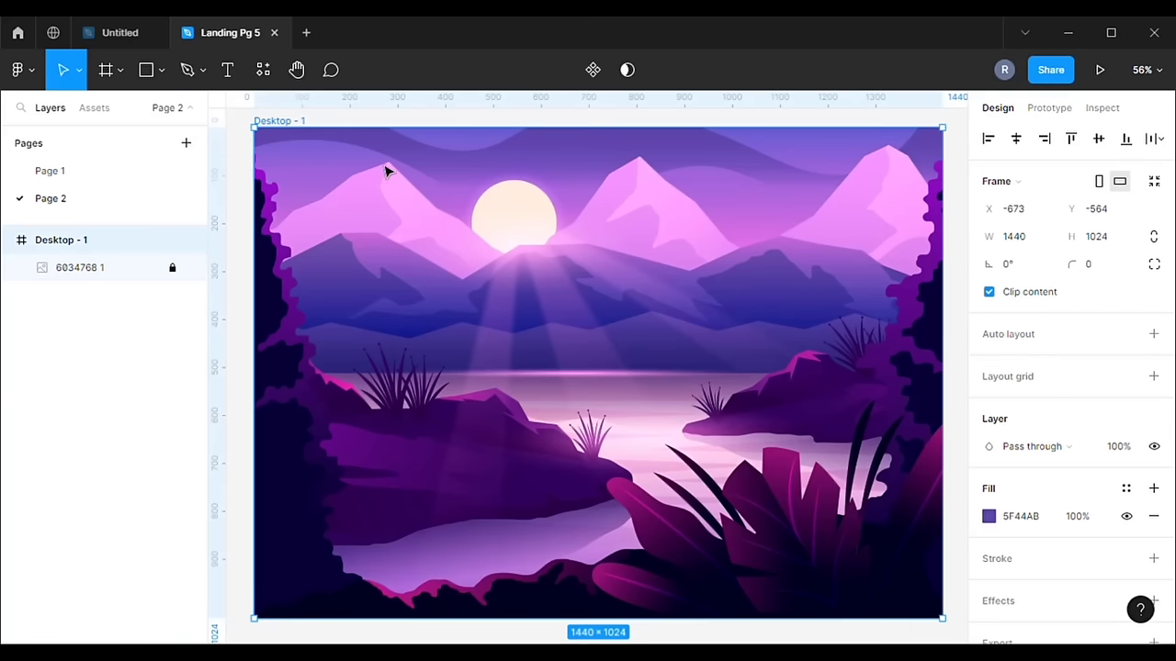
click(443, 163)
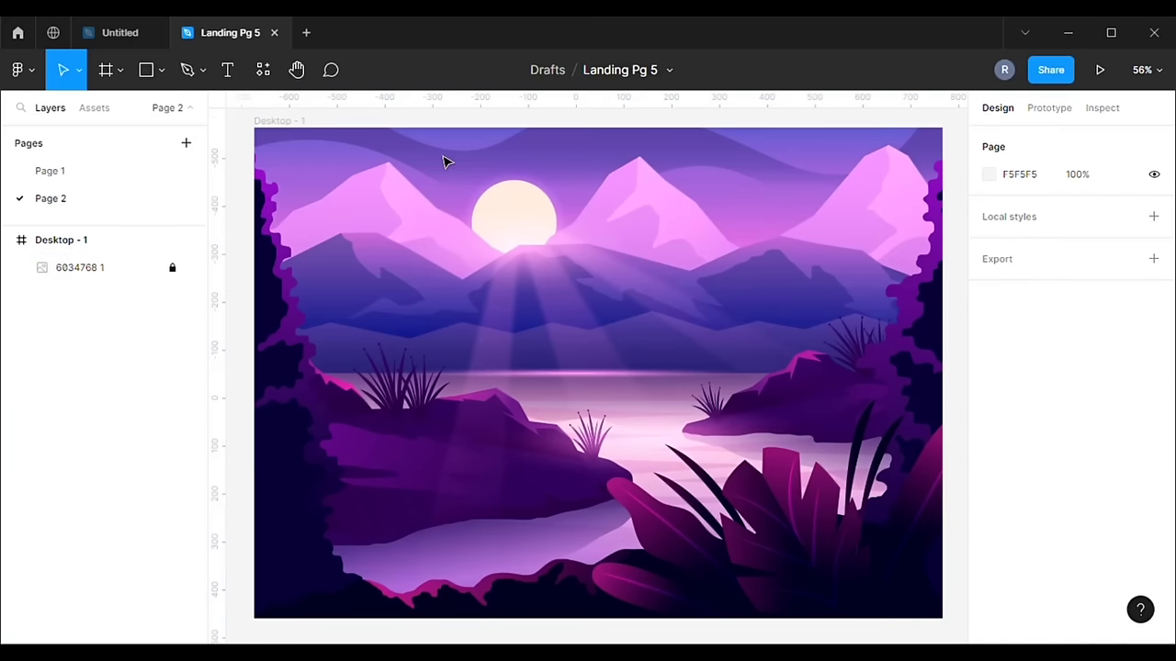
- Add 'LOGO' text in Inter Extra Bold 32 at the frame's top-left corner
click(228, 73)
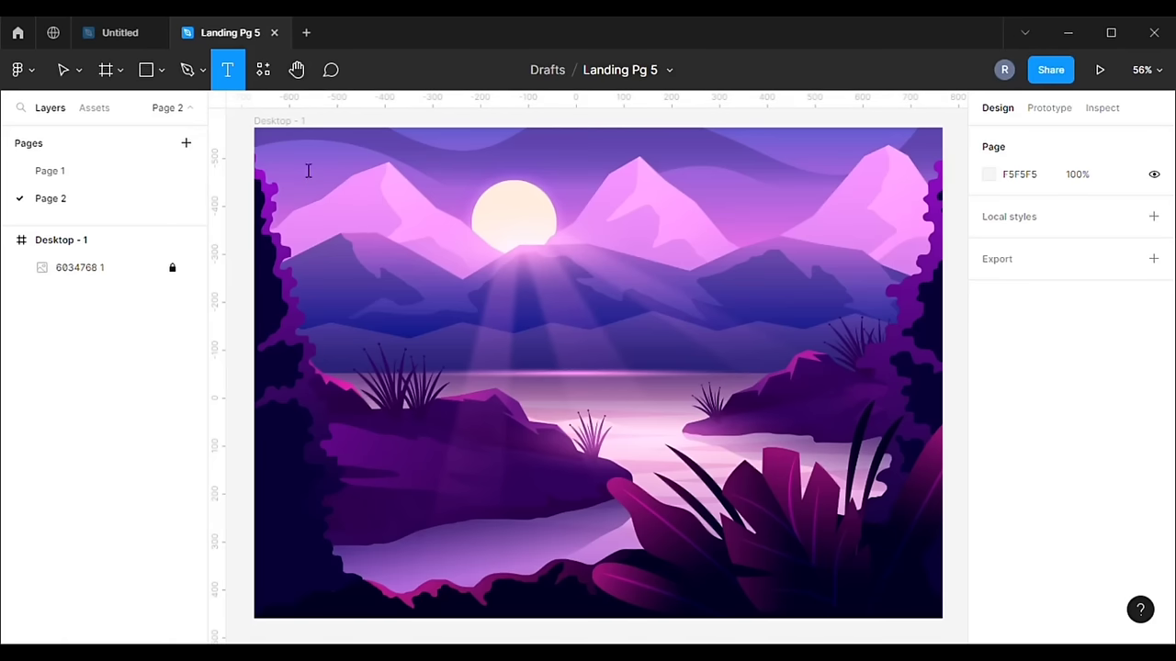
click(307, 170)
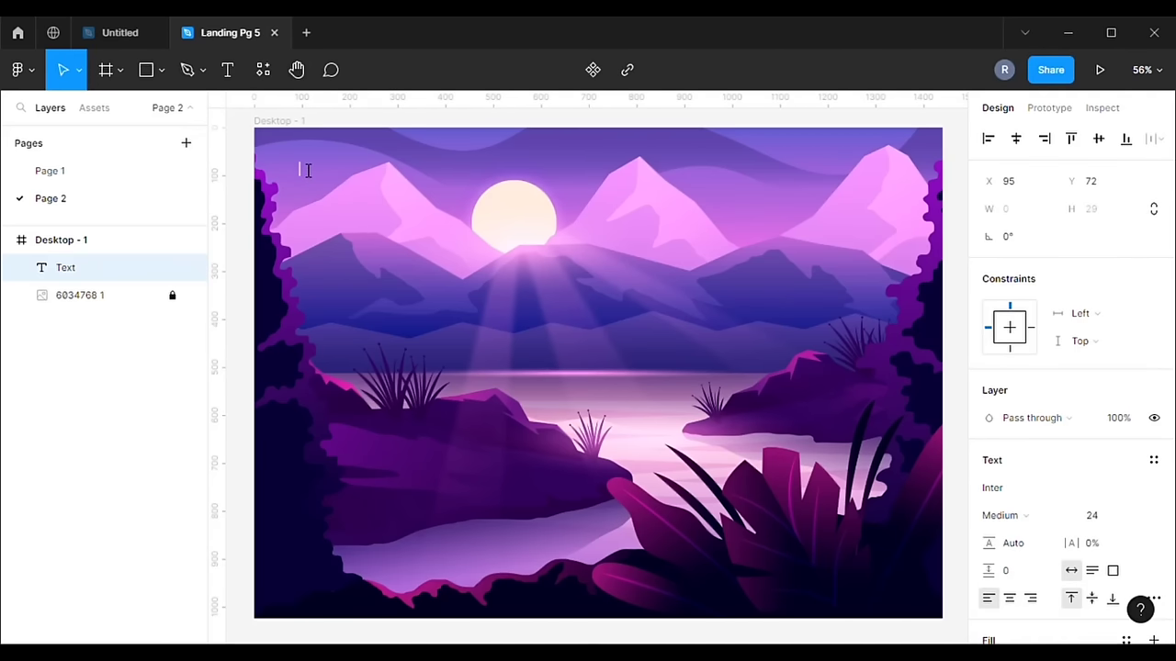
text(LOGO)
key(Escape)
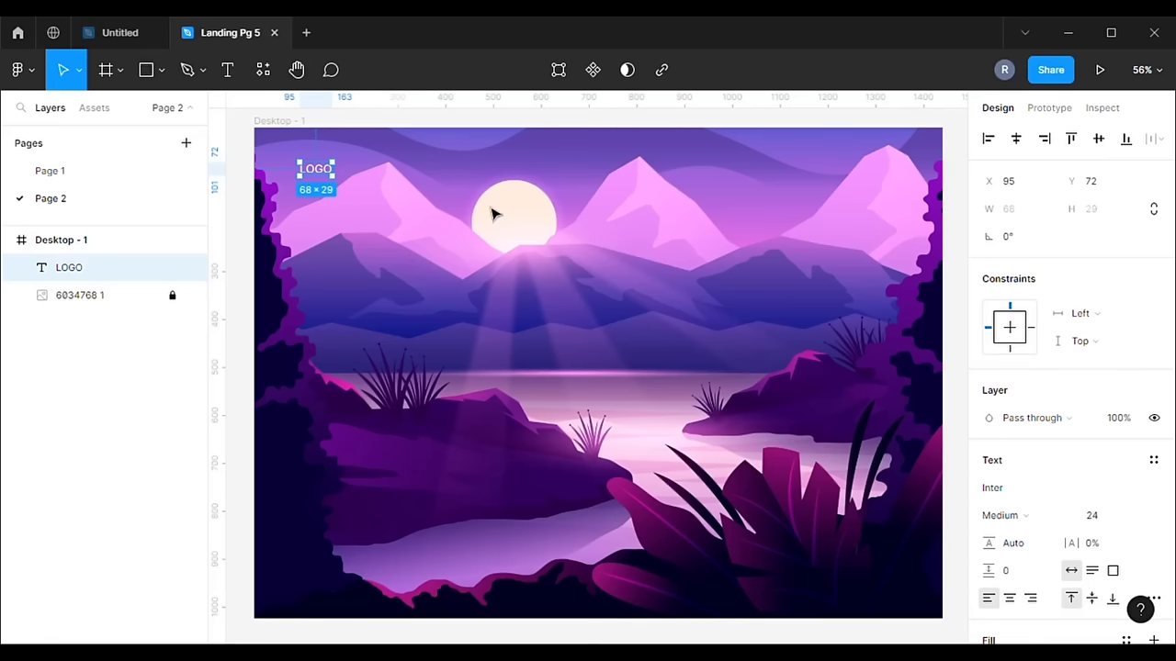
click(1061, 516)
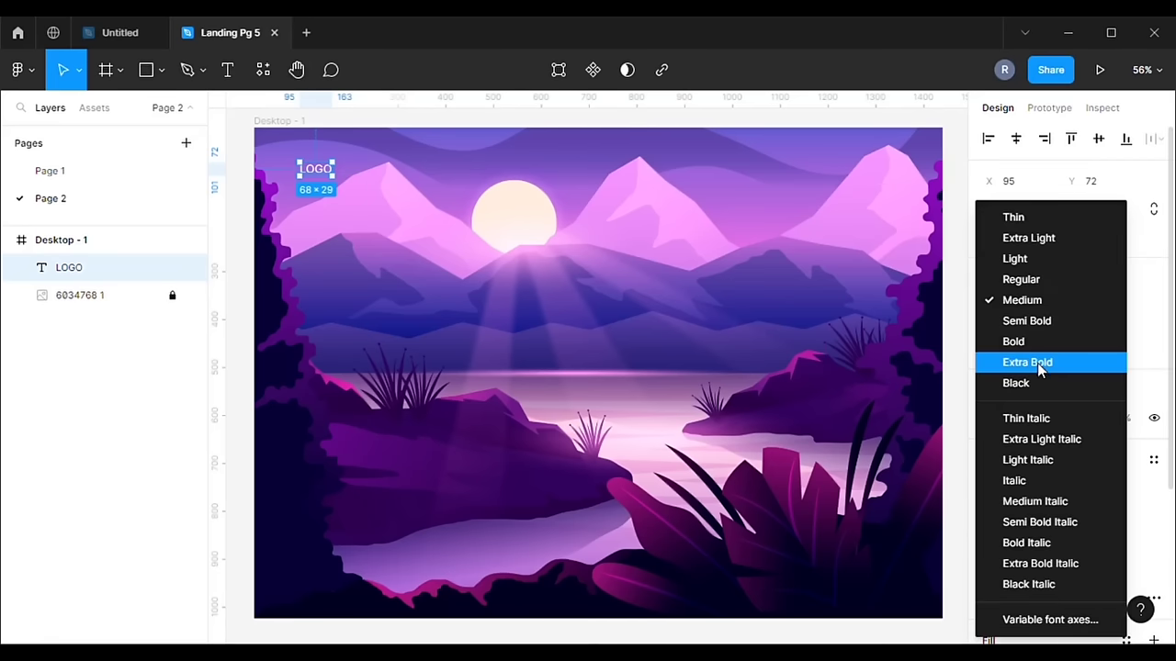
click(1040, 366)
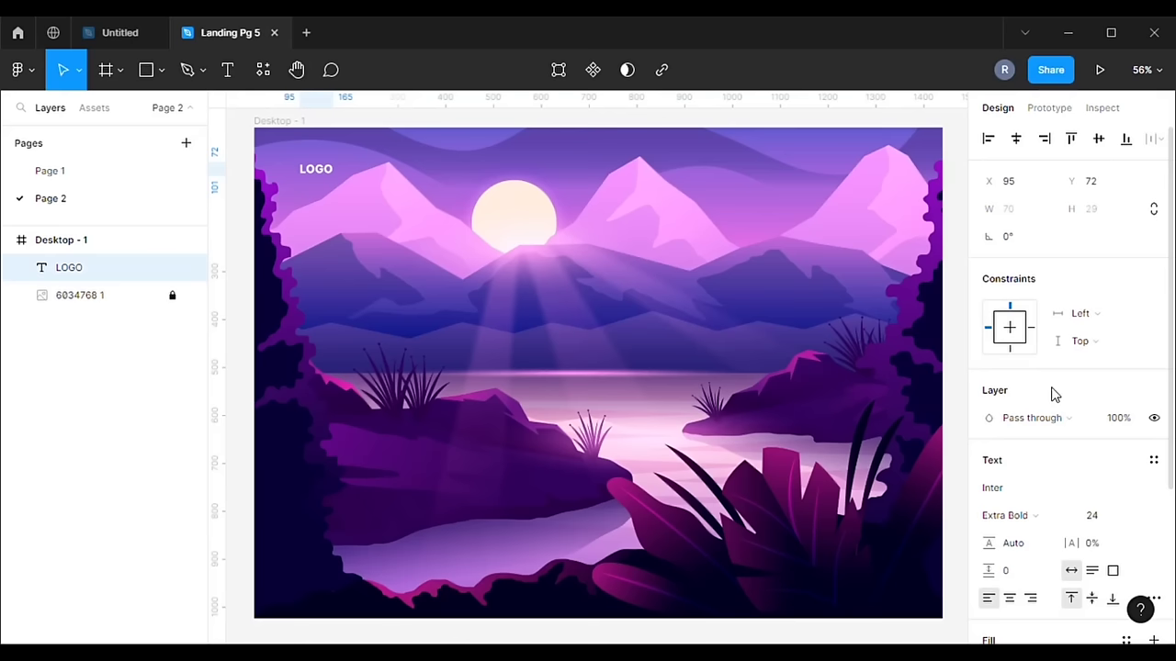
click(1139, 520)
click(1112, 496)
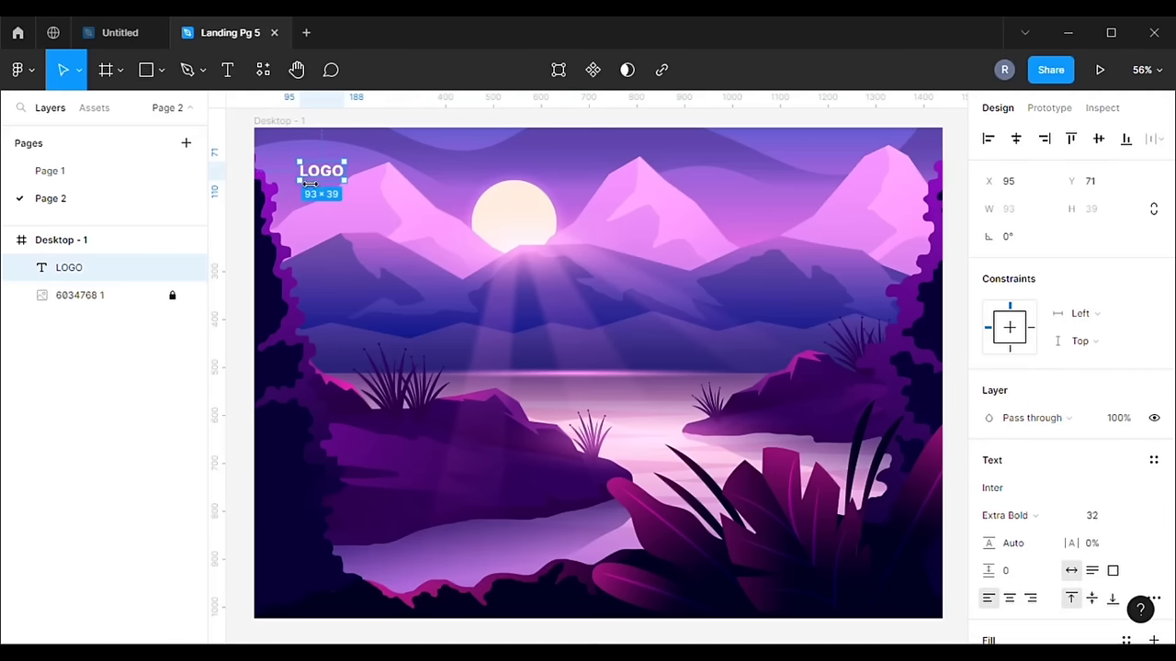
drag(324, 172, 316, 176)
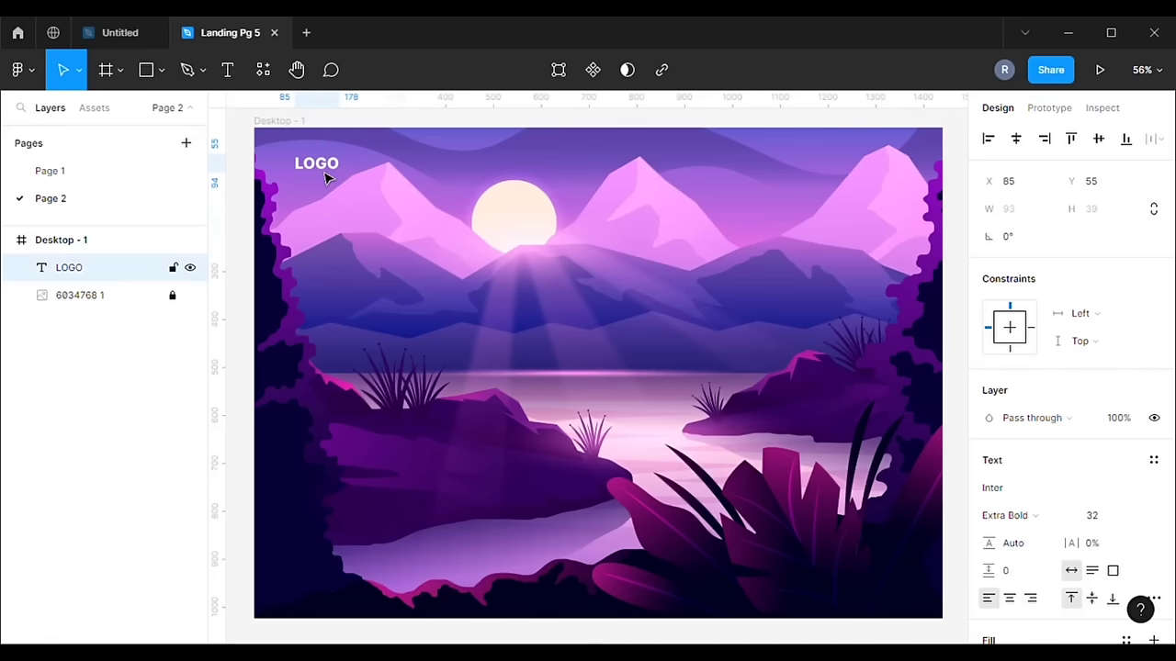
click(290, 133)
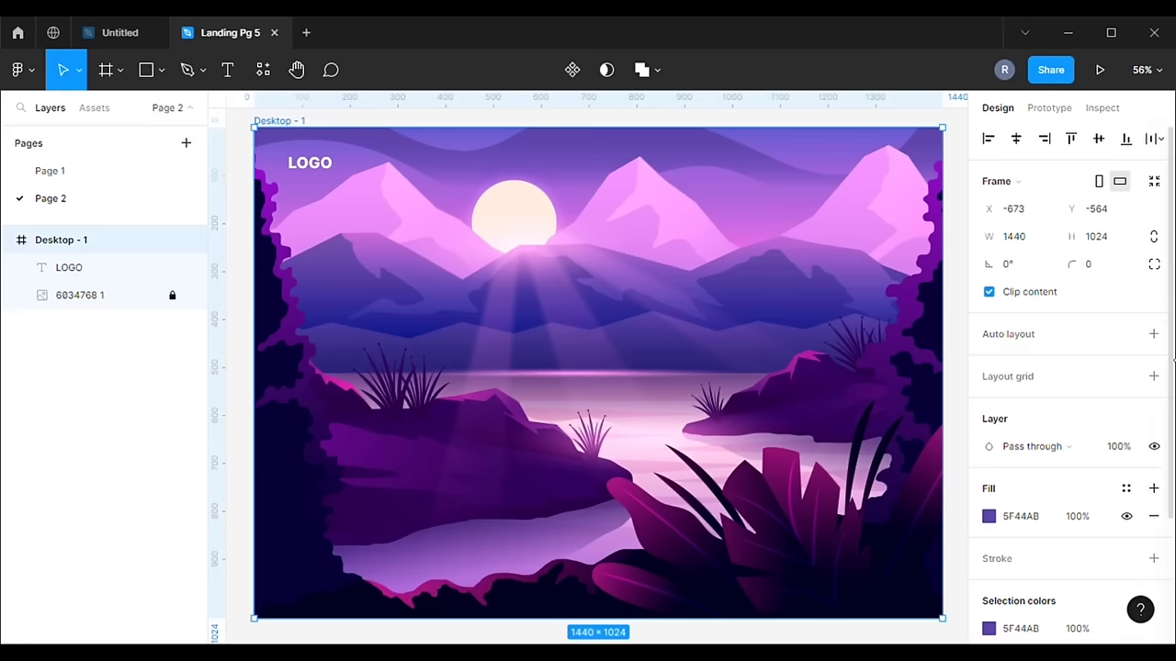
- Add a centred 12-column grid (85 px columns, 20 px gutter) and align LOGO at X 98
click(1153, 377)
click(988, 404)
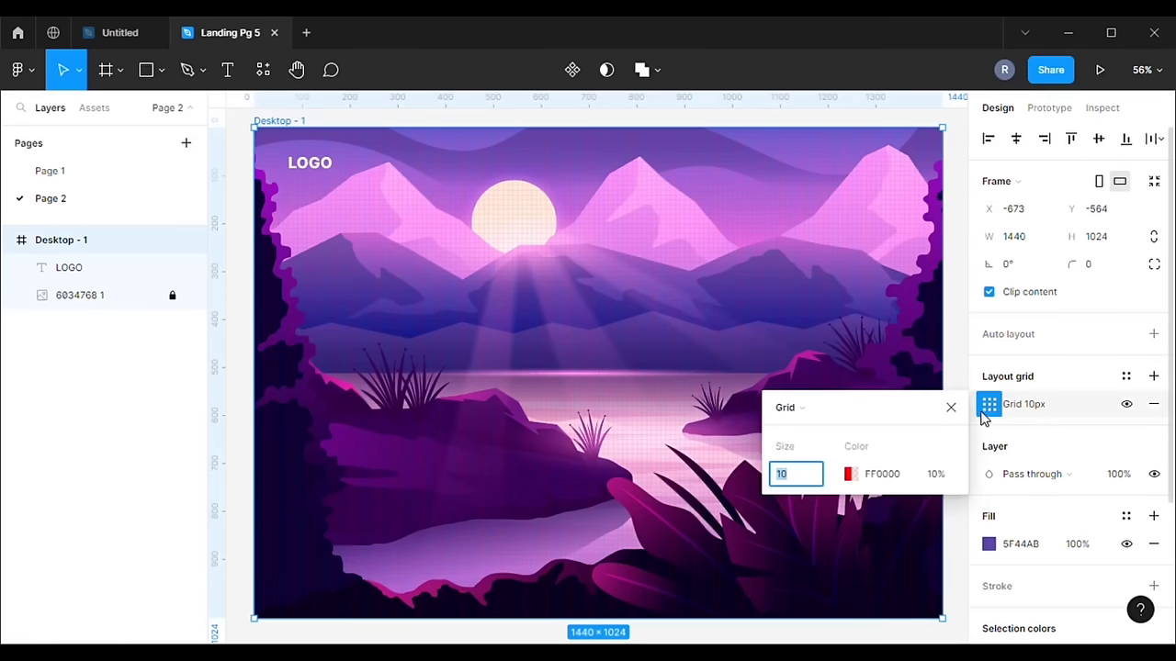
click(795, 409)
click(817, 428)
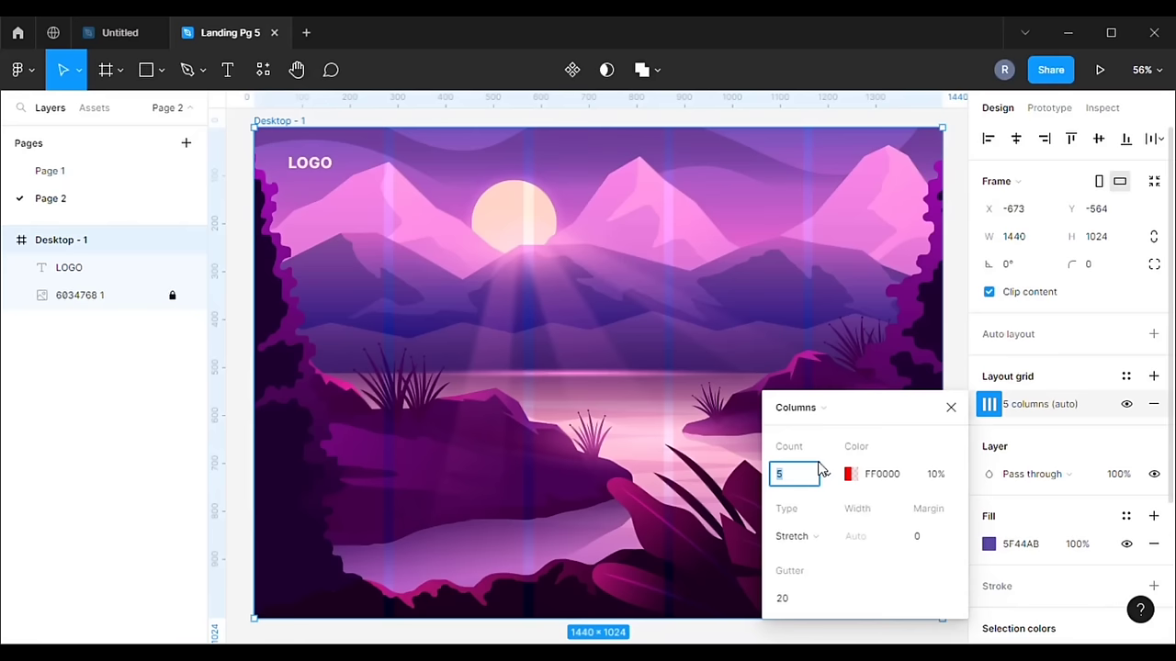
click(825, 540)
click(827, 516)
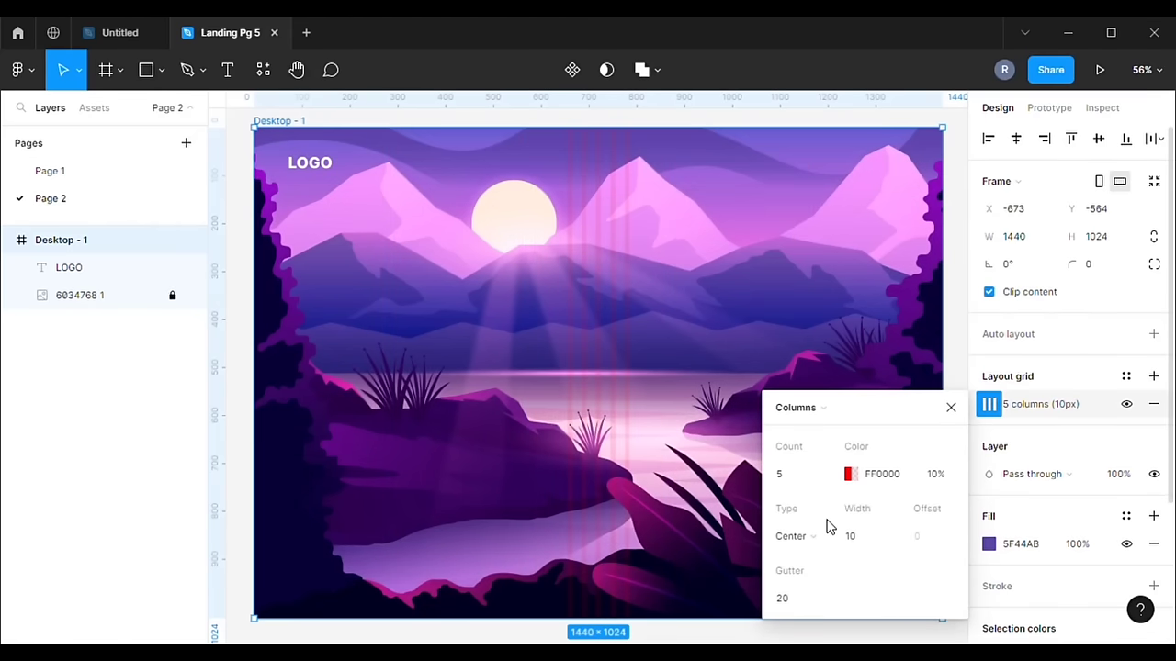
click(808, 476)
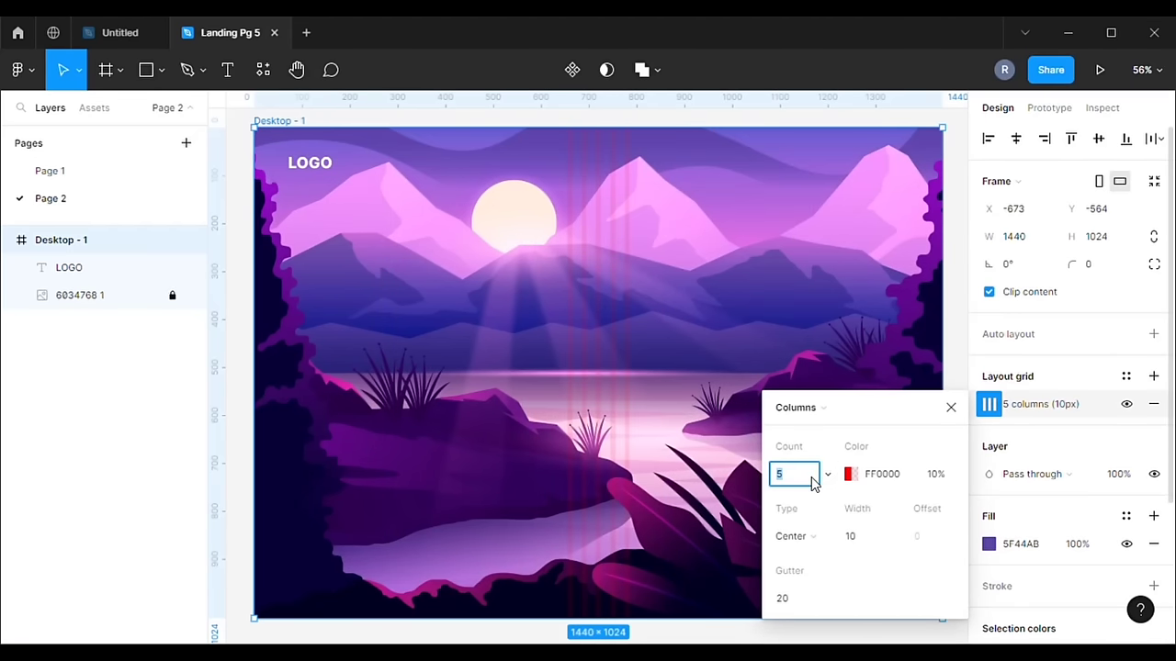
text(12)
click(871, 542)
text(85)
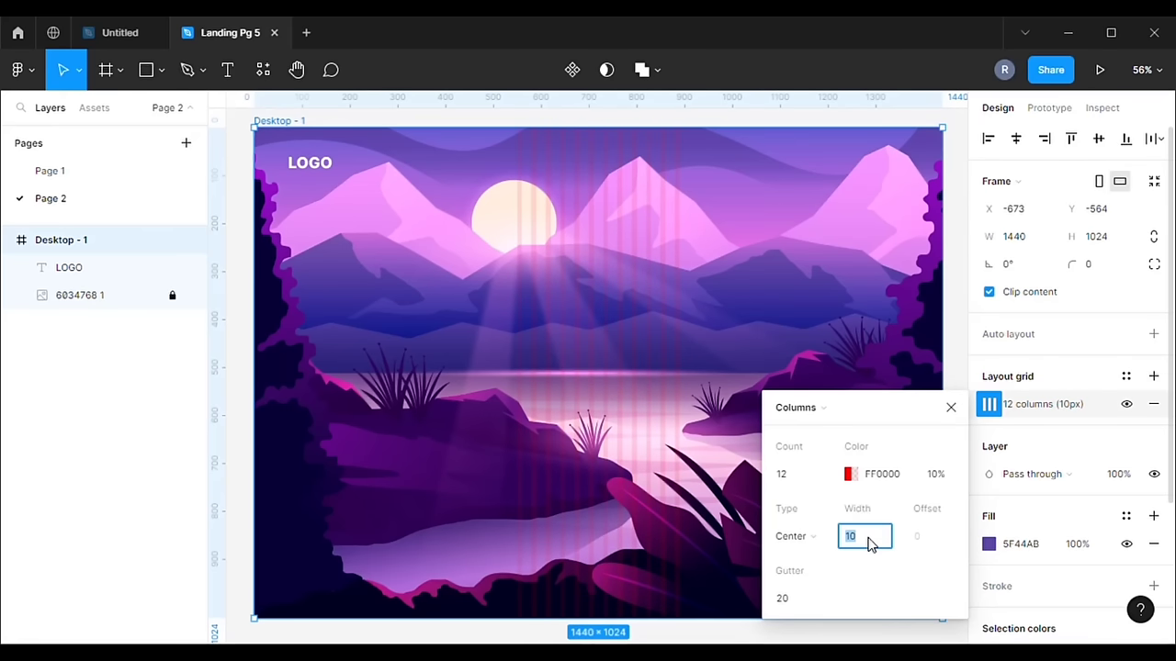
click(698, 464)
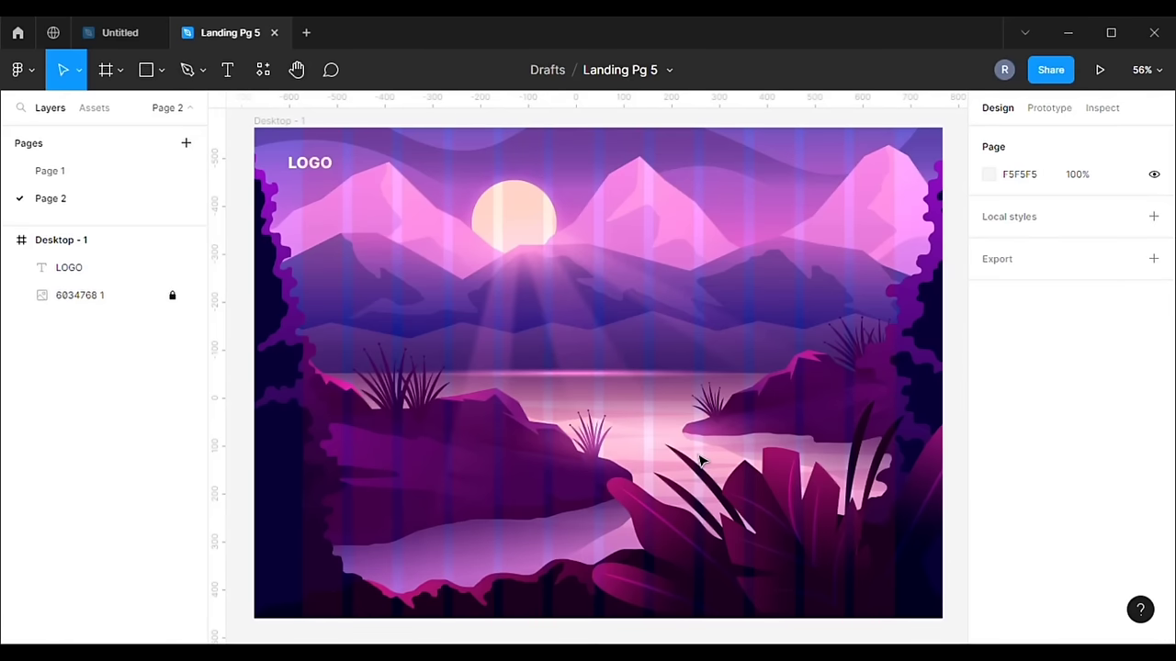
drag(318, 166, 331, 173)
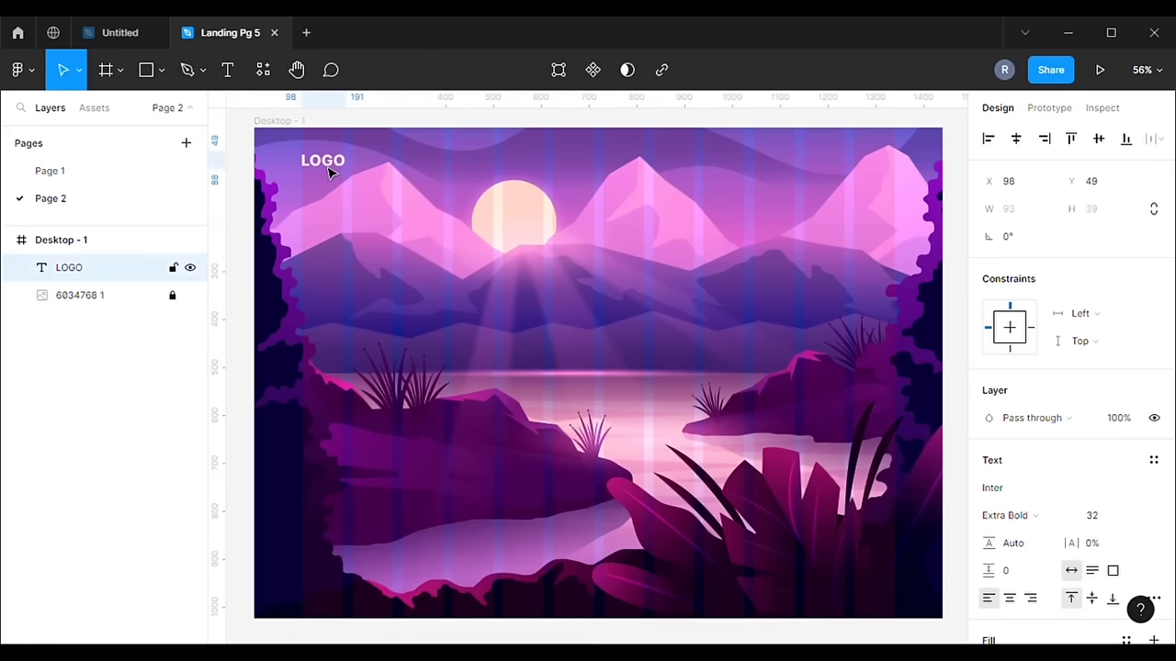
key(Up)
key(Up)
key(Up)
key(Up)
key(Up)
key(Up)
- Create a 'Home' text label at size 24 on the empty canvas
click(909, 187)
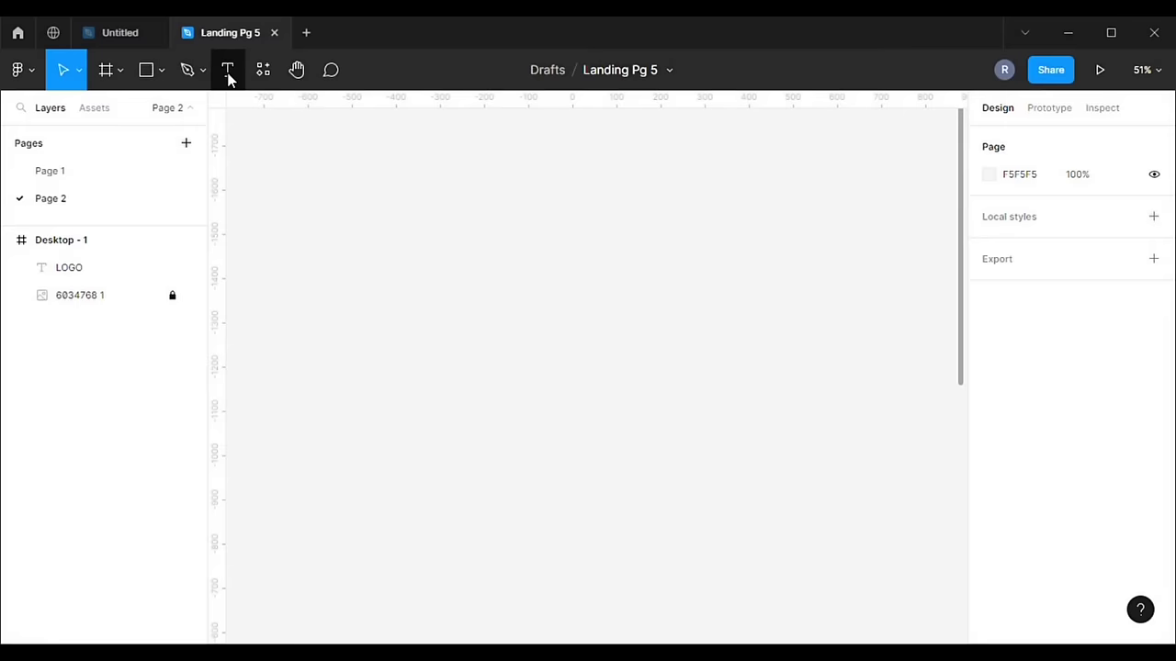
click(230, 75)
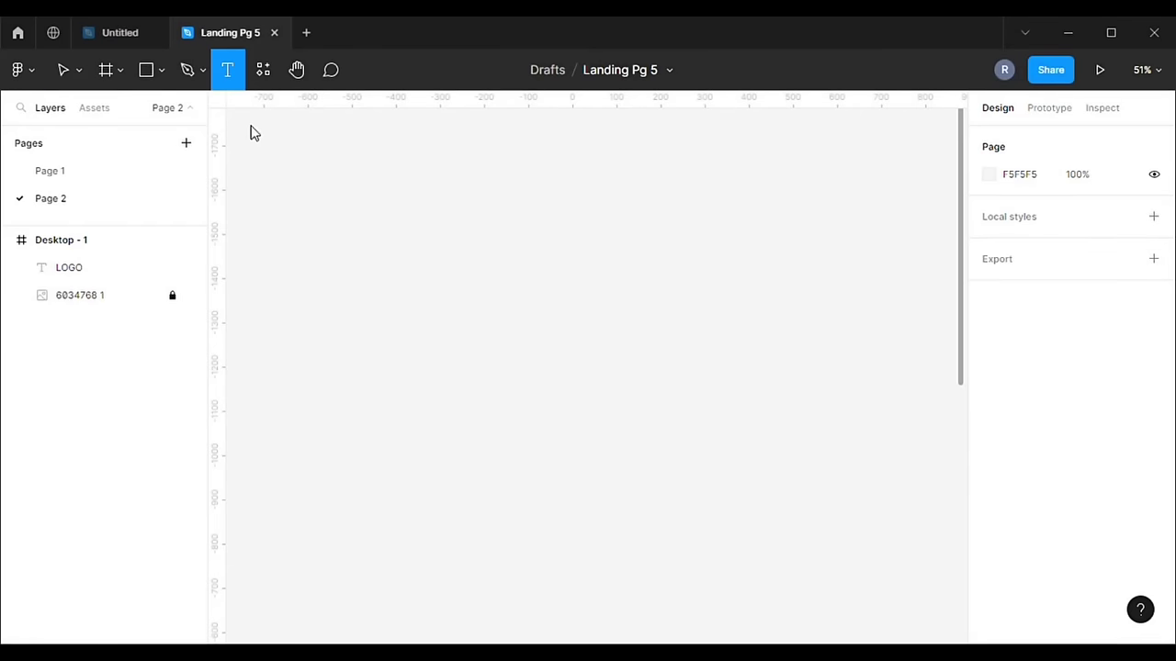
click(379, 295)
text(Ho)
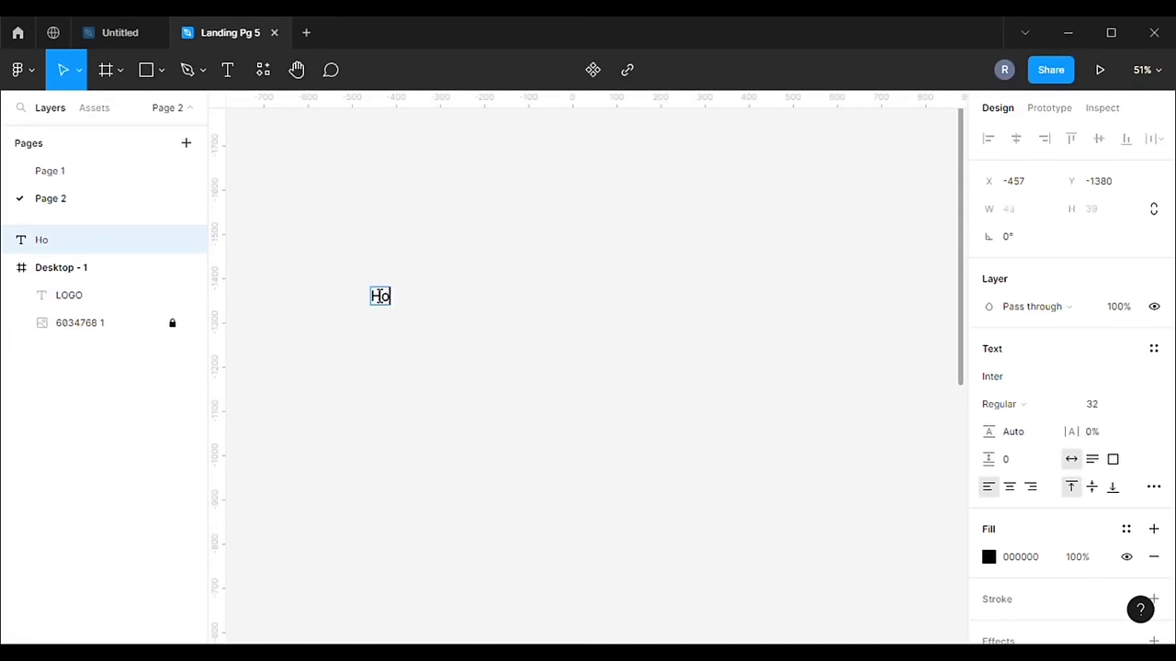
text(me)
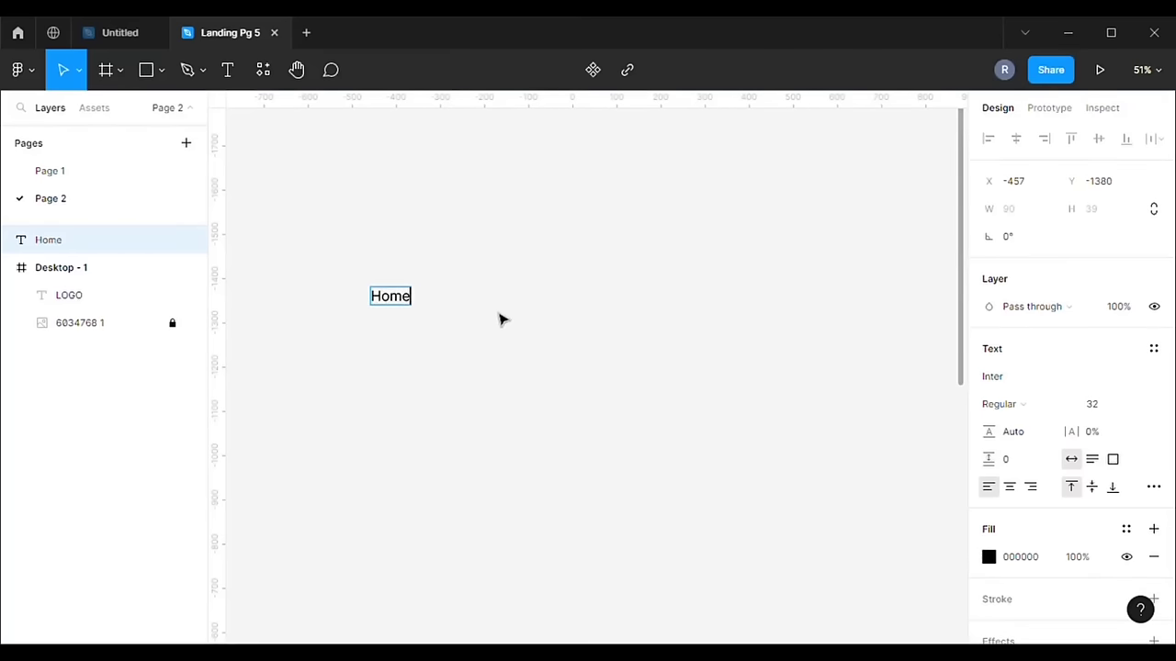
click(1135, 405)
click(1135, 384)
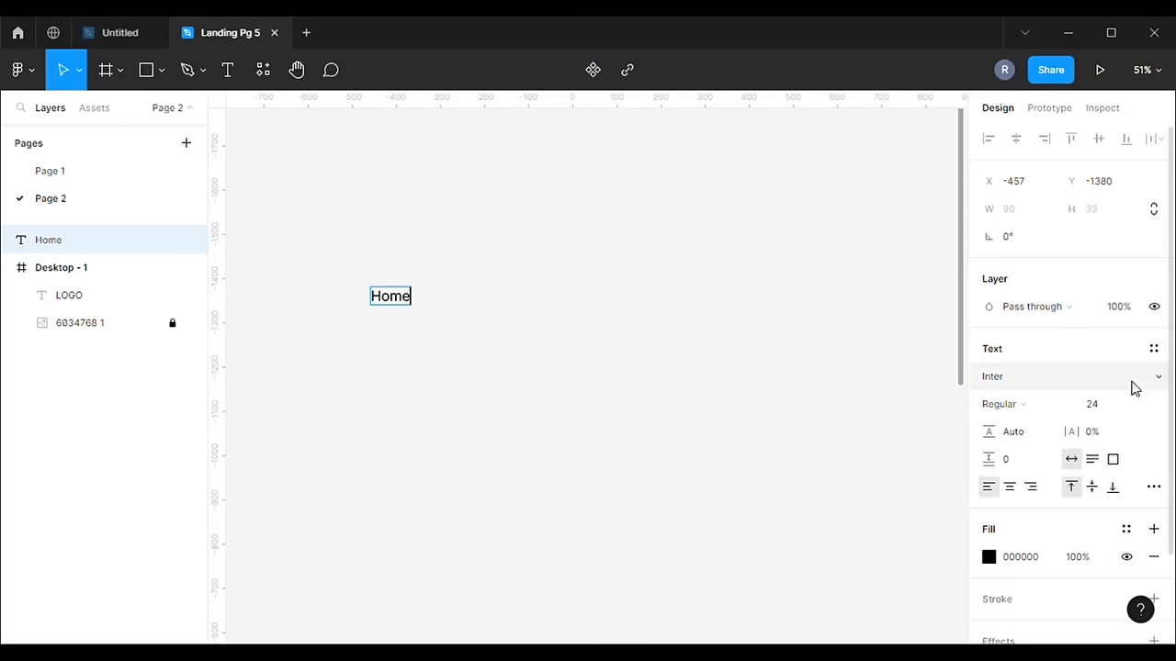
key(Escape)
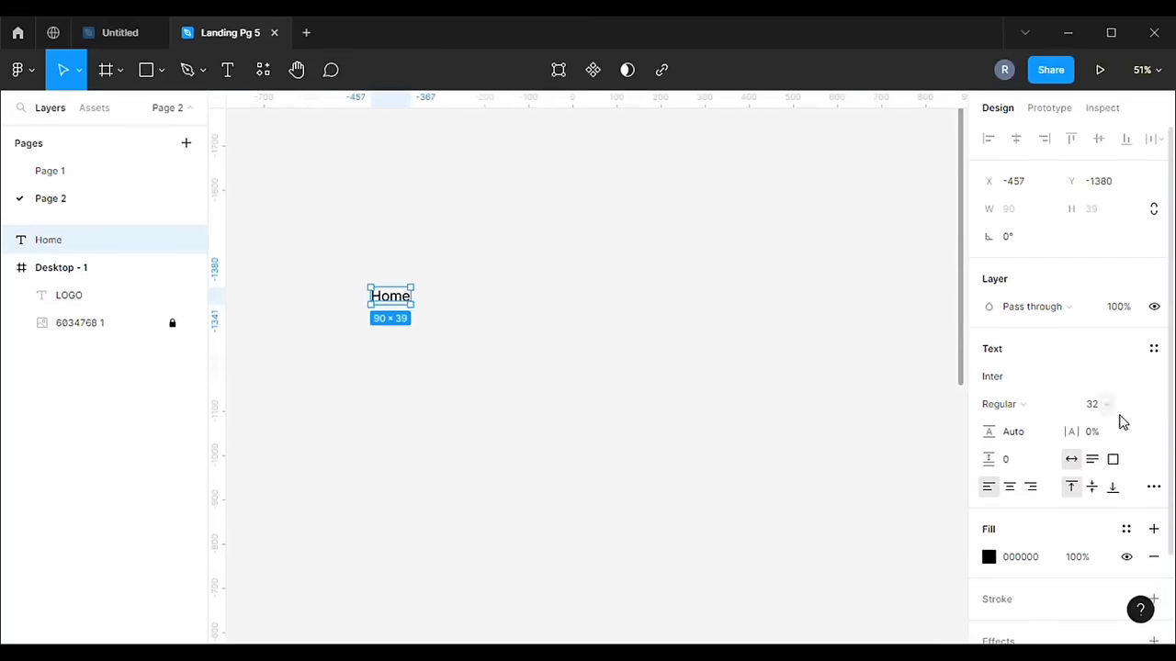
click(1139, 407)
click(1117, 385)
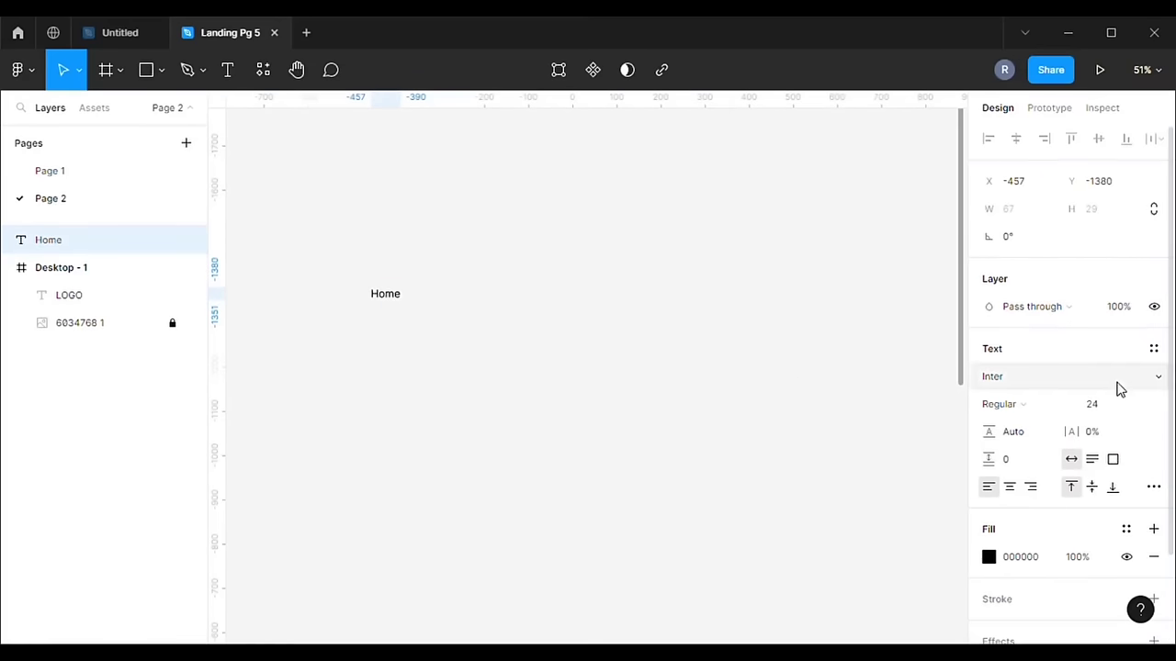
- Duplicate Home into three more evenly spaced copies along a row
scroll(354, 294, up, 5)
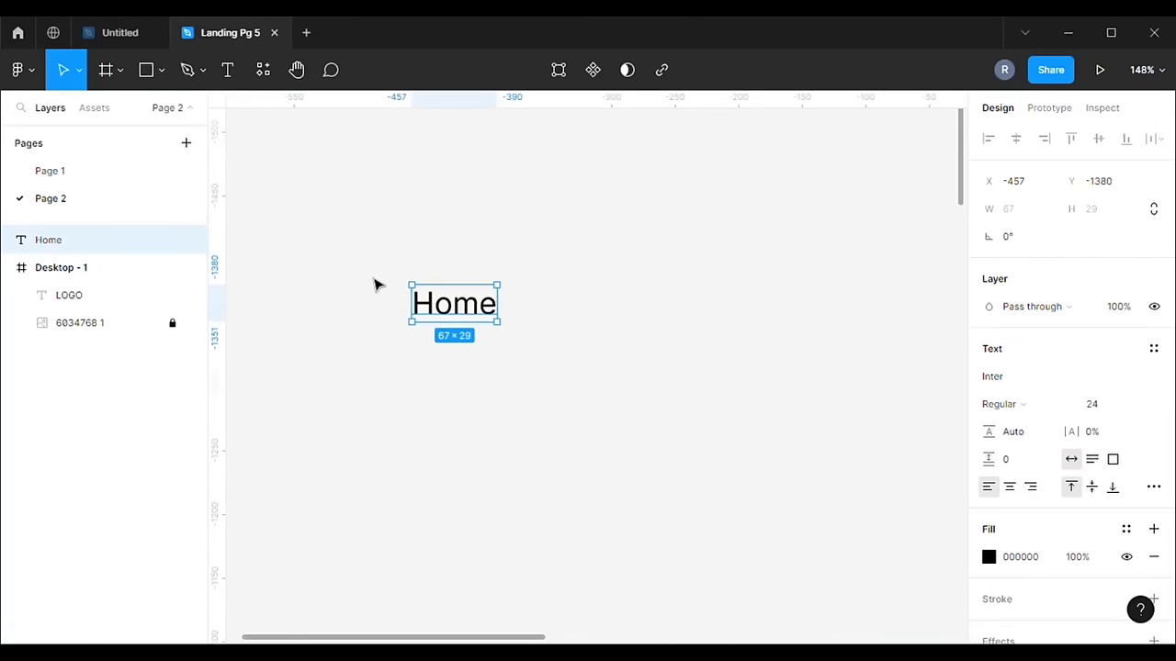
key(ctrl+d)
drag(464, 320, 693, 323)
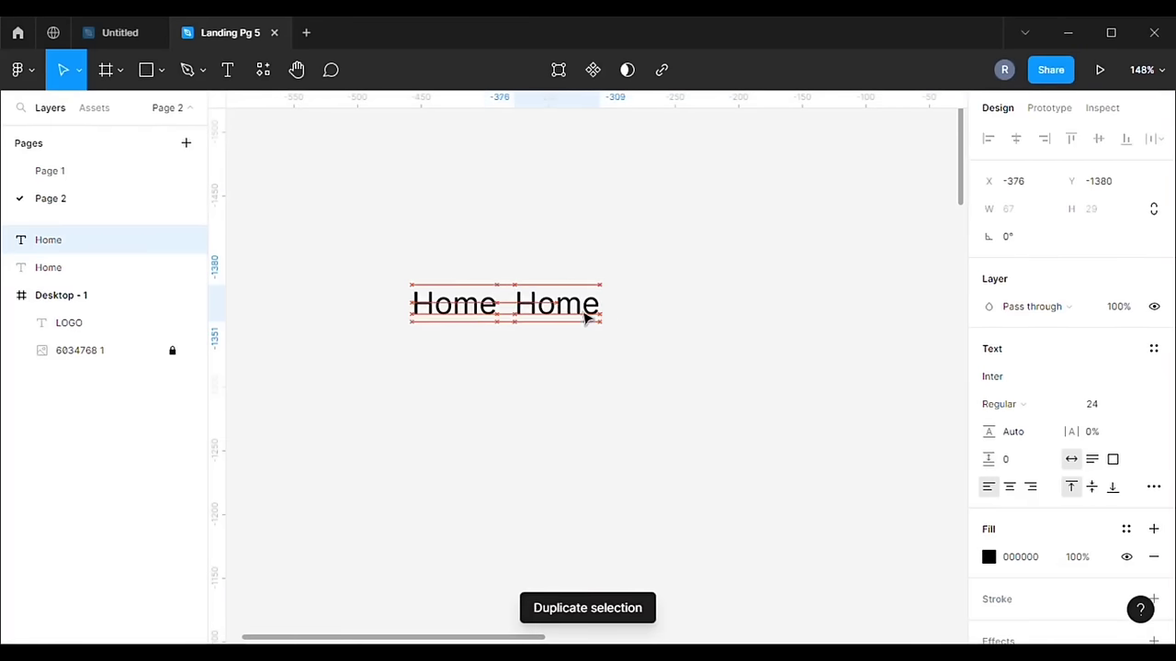
key(ctrl+d)
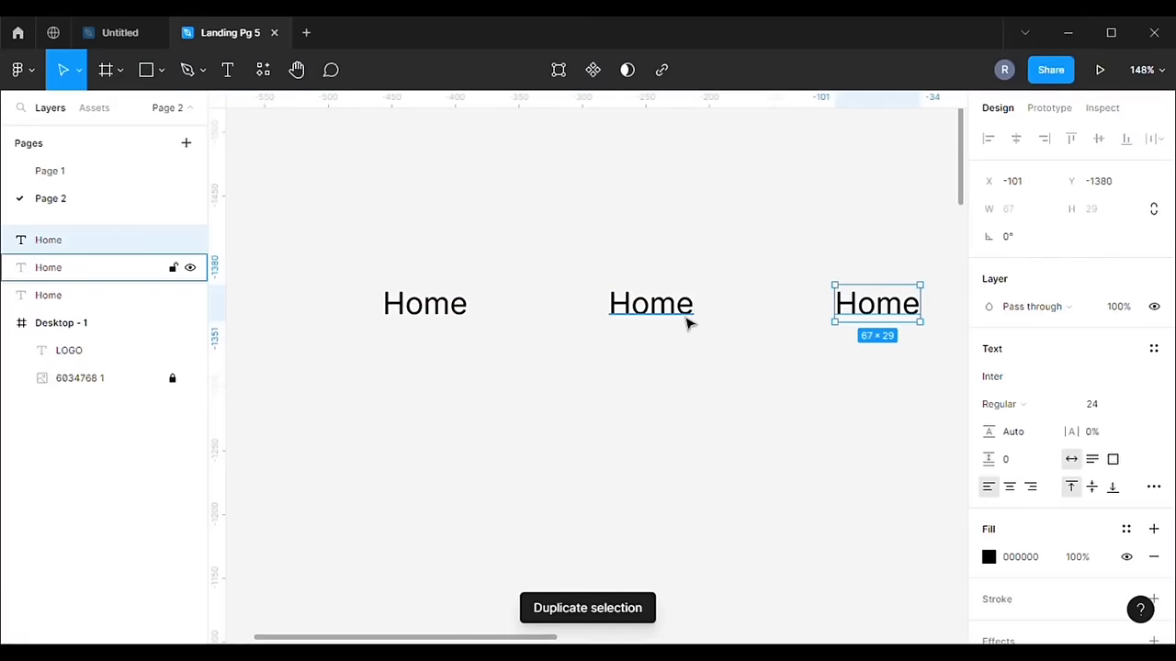
scroll(597, 395, right, 3)
key(ctrl+d)
scroll(504, 634, left, 2)
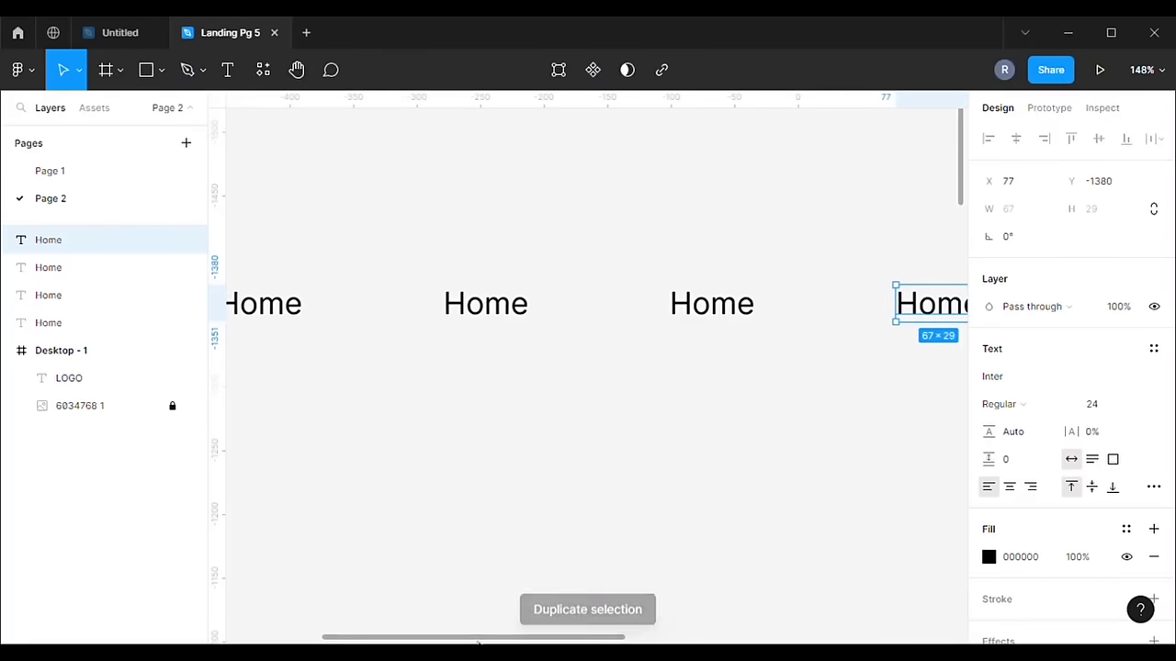
- Change the second label from Home to 'Services'
double_click(499, 306)
text(Ser)
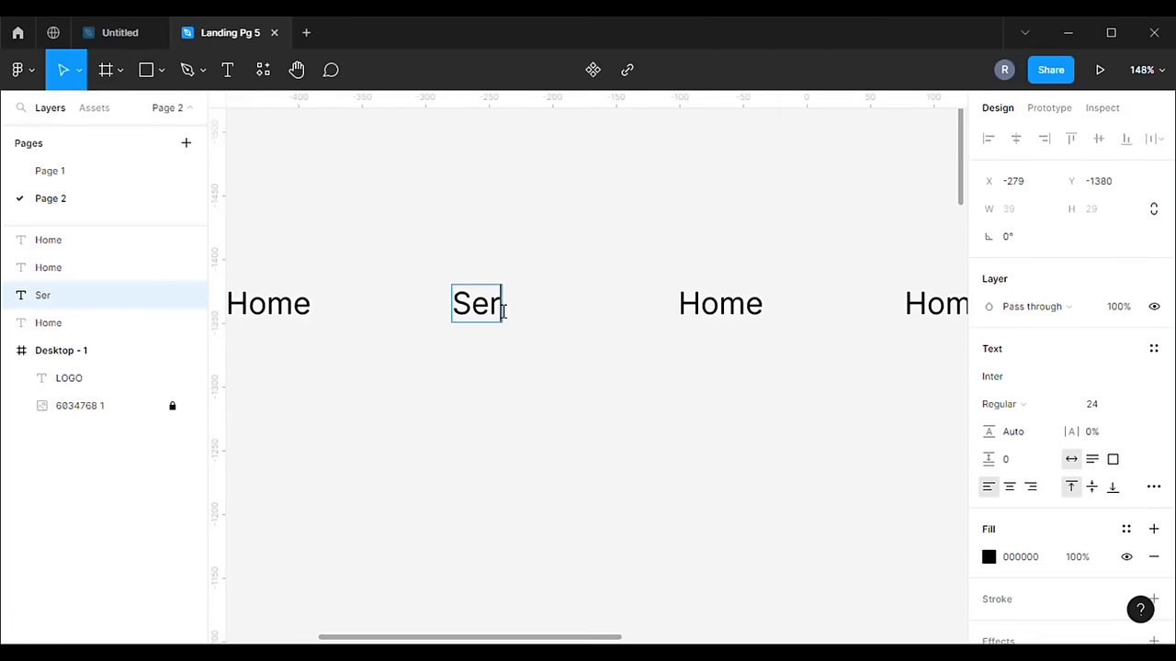
text(voi)
key(BackSpace)
key(BackSpace)
text(i)
text(ces)
- Rename the remaining two copies to 'Contact' and 'About'
double_click(712, 306)
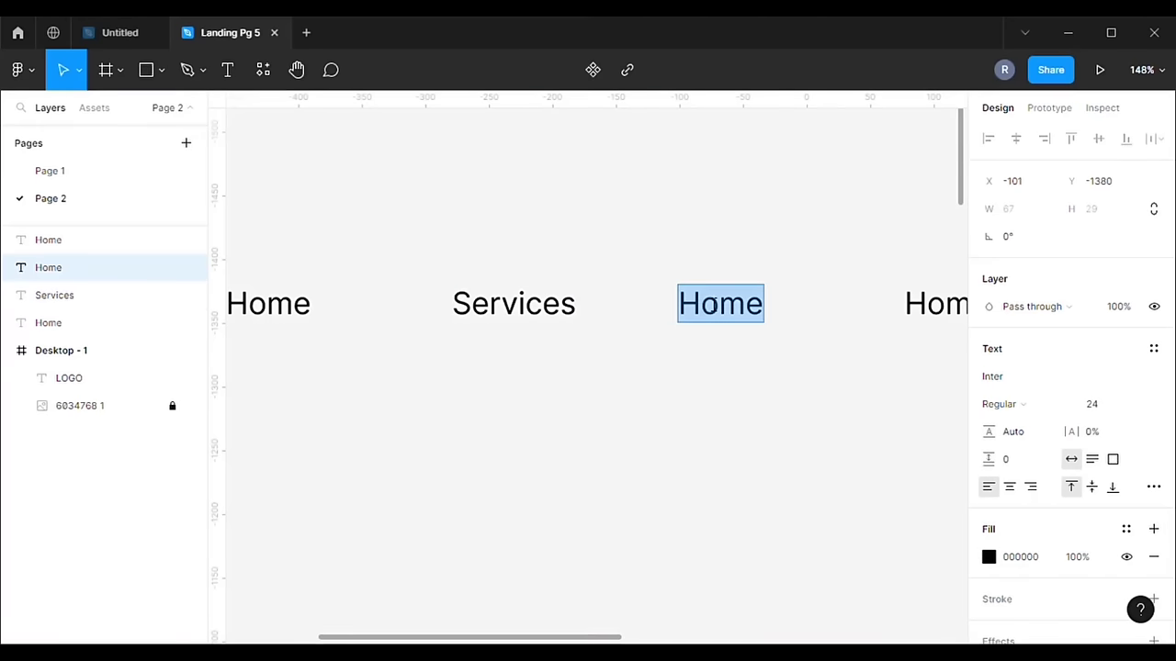
text(Contact)
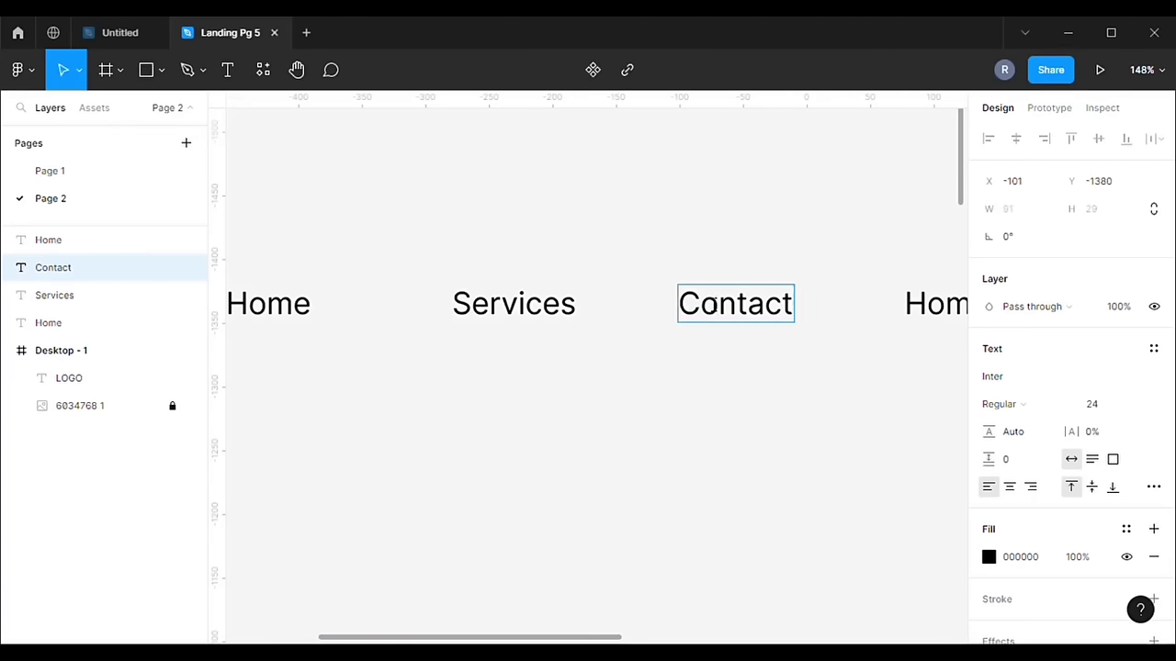
double_click(928, 314)
text(Ab)
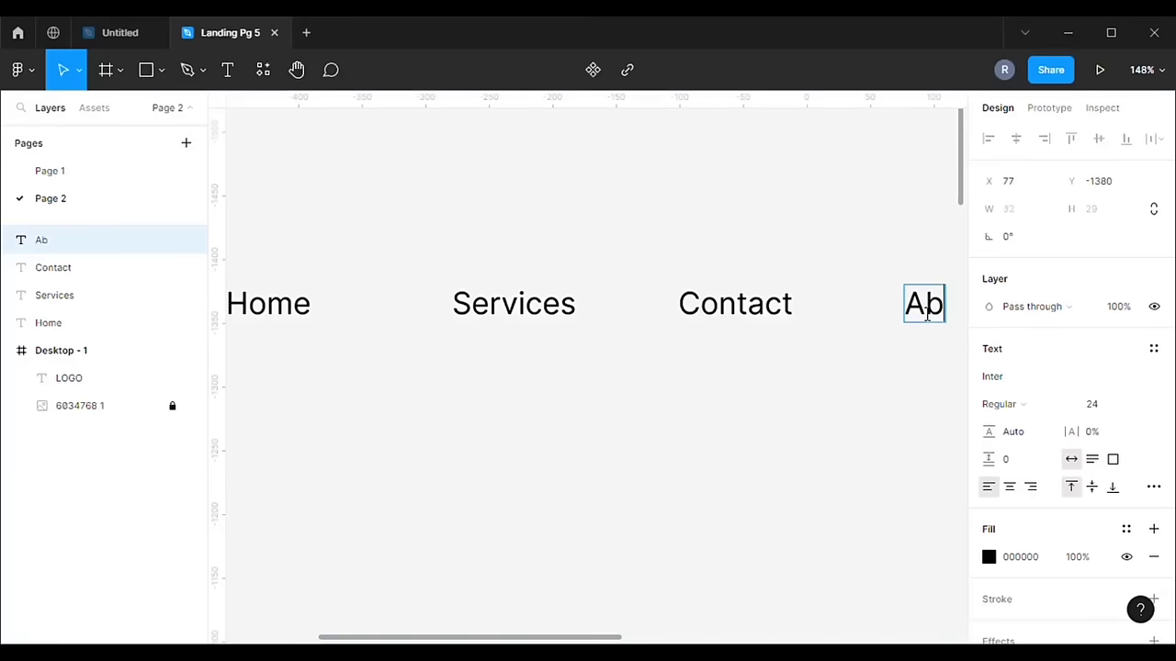
text(out)
key(Escape)
scroll(545, 562, down, 2)
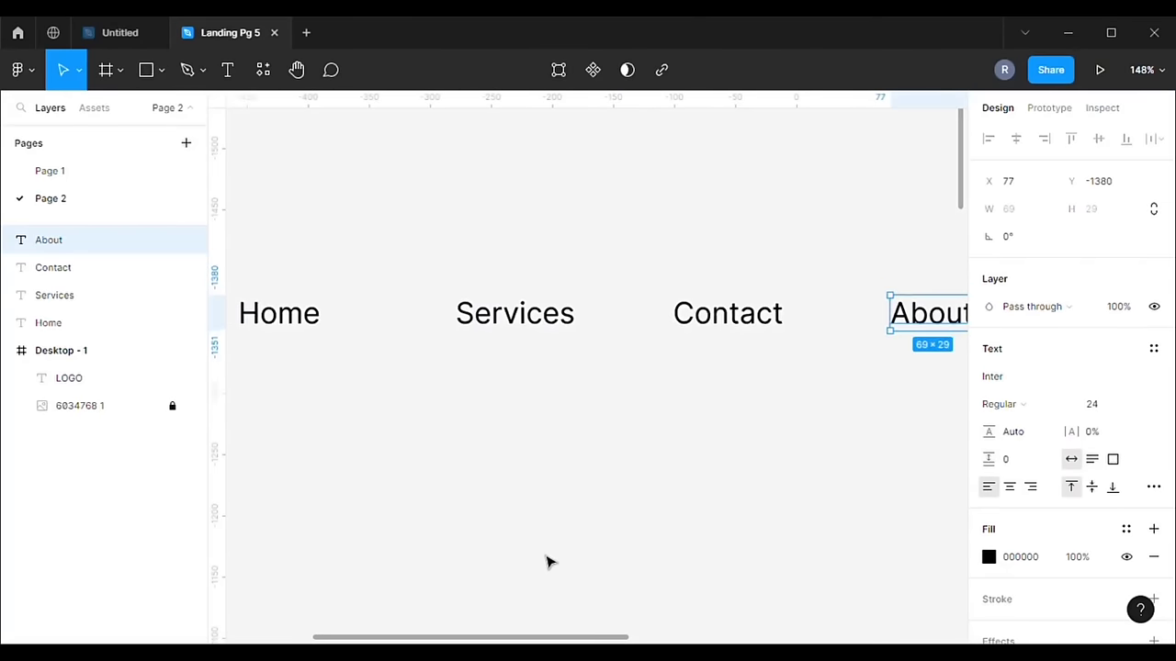
scroll(267, 413, up, 2)
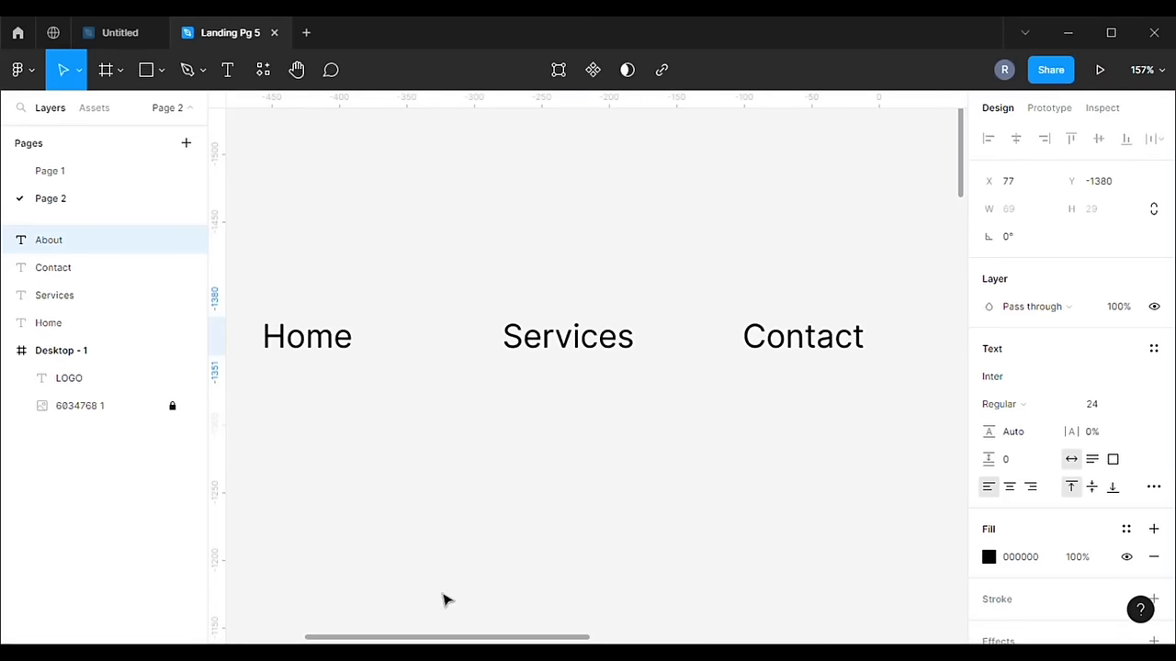
drag(487, 640, 425, 633)
scroll(414, 391, up, 3)
scroll(417, 376, up, 2)
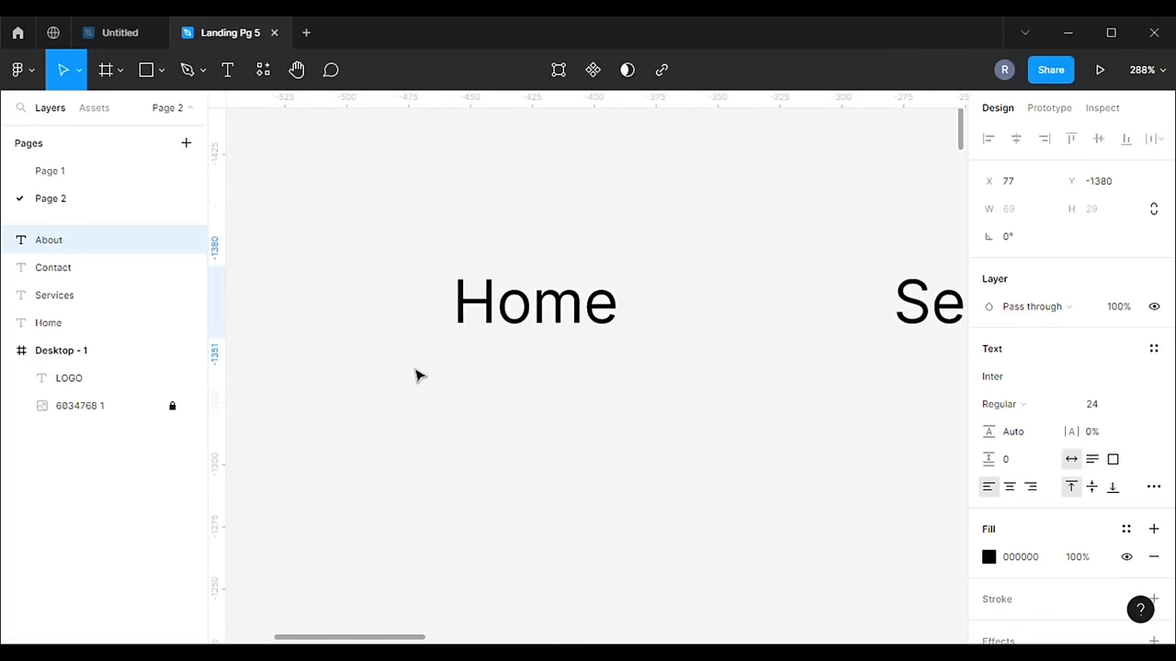
- Draw a line under Home with a 2 px stroke and round start and end caps
click(160, 71)
click(150, 129)
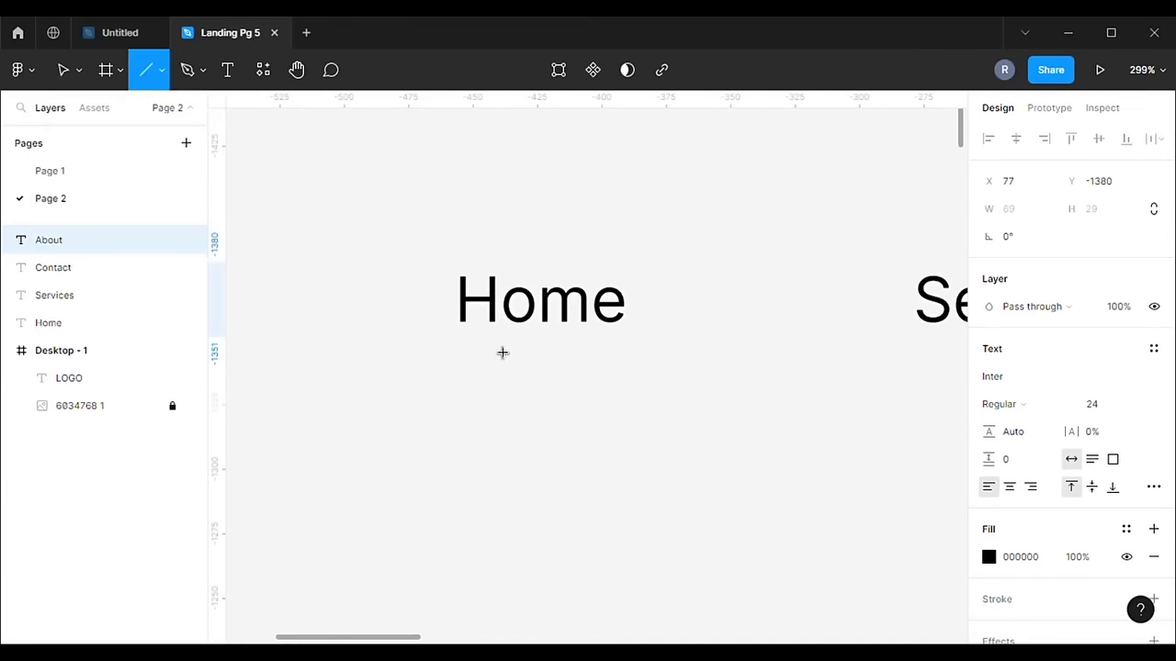
drag(454, 332, 620, 331)
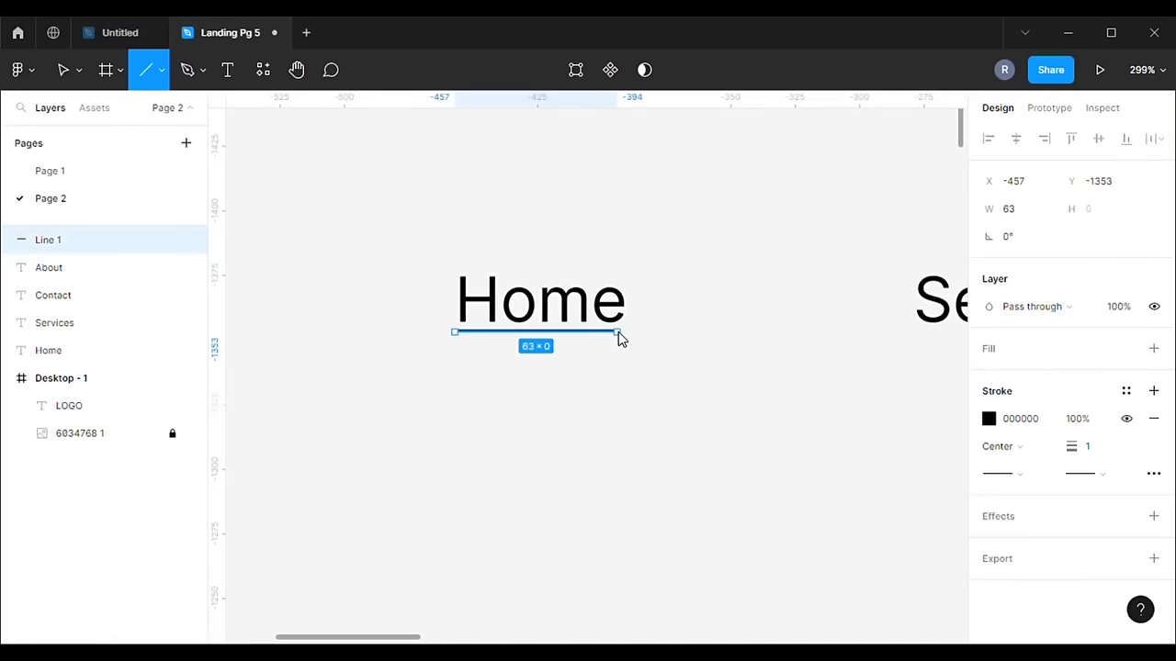
drag(621, 339, 619, 339)
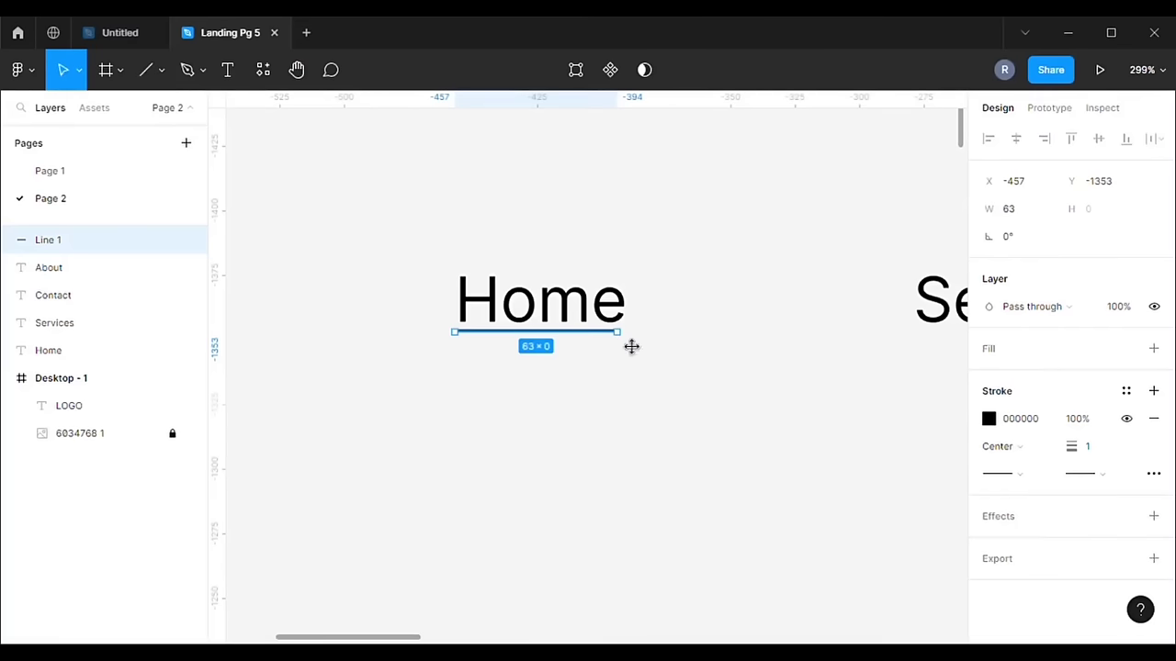
click(1089, 449)
text(2)
click(1001, 473)
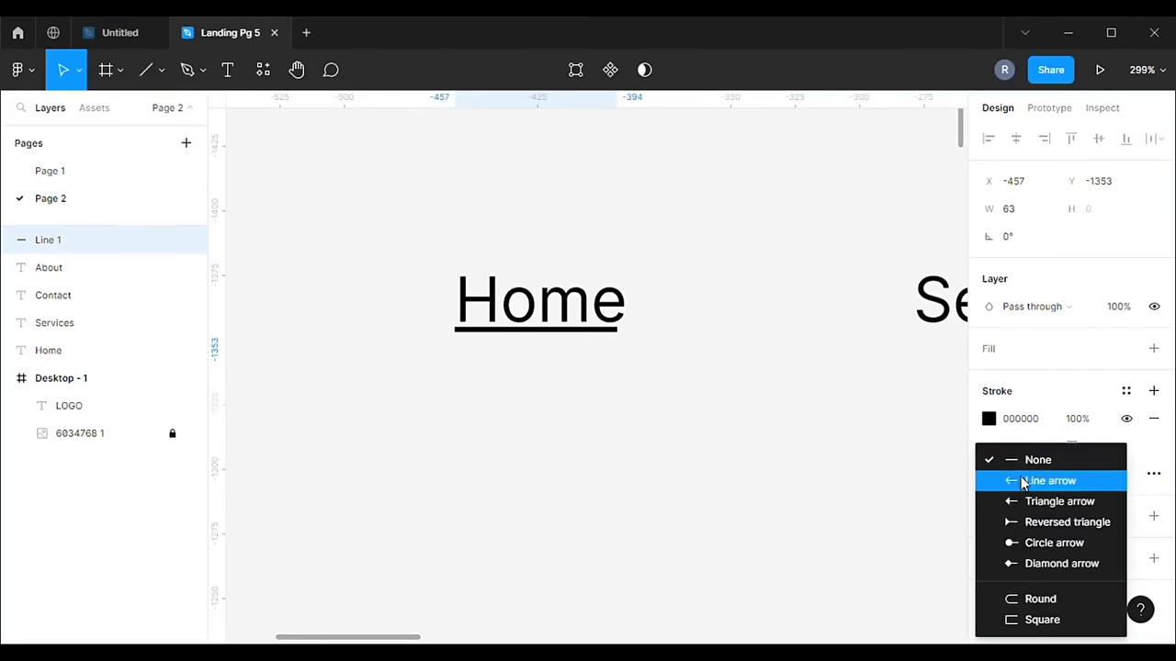
click(1024, 599)
click(1098, 474)
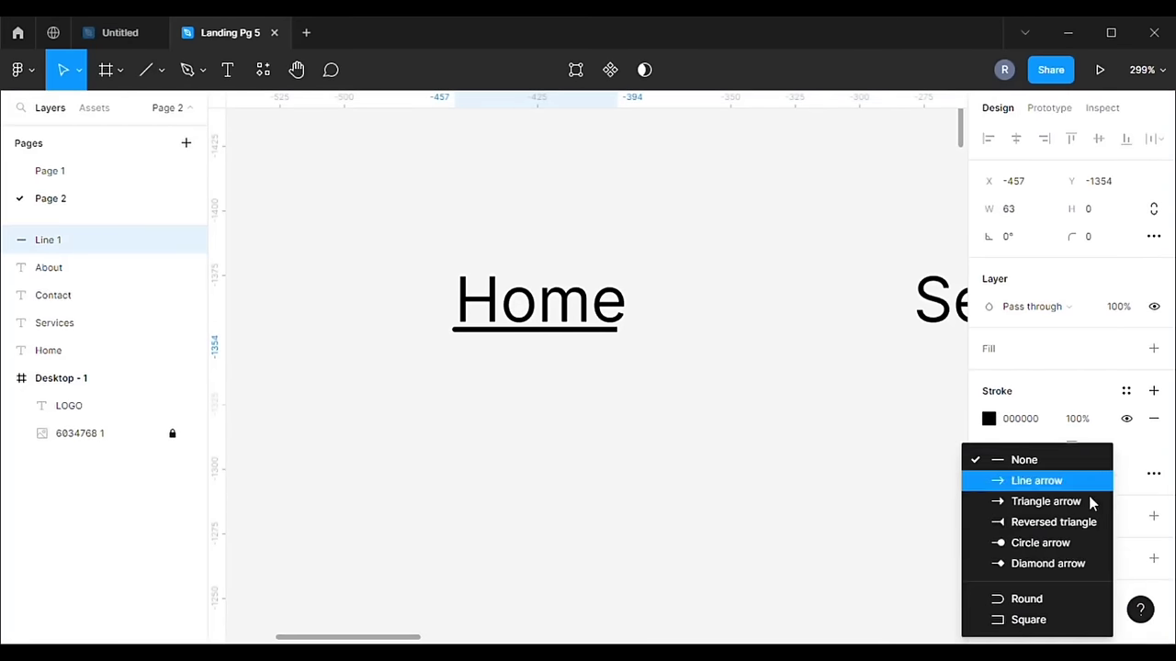
click(1015, 598)
- Set the underline stroke to white FFFFFF and select it together with Home
click(988, 419)
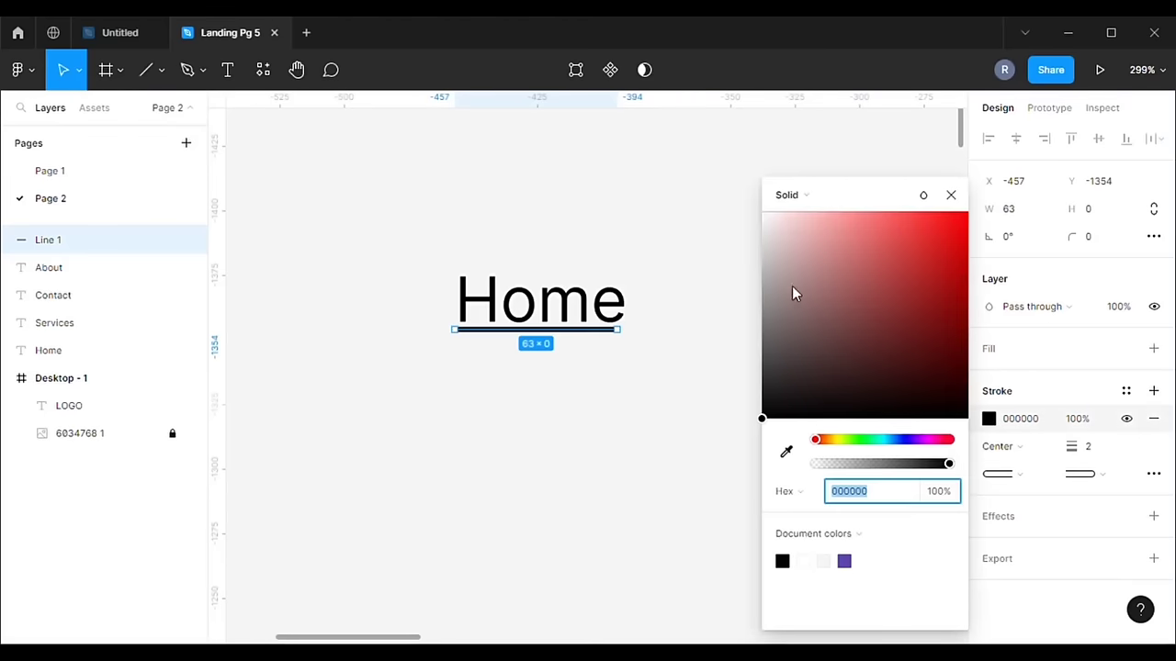
text(ffffff)
key(Return)
click(597, 197)
click(540, 336)
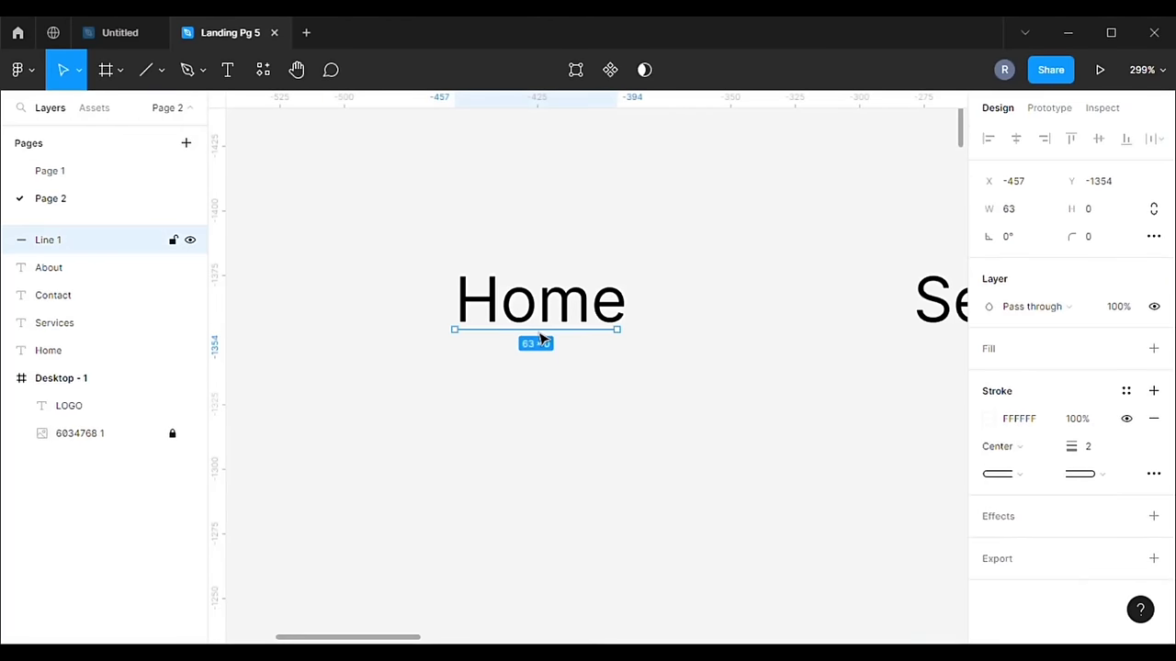
drag(430, 236, 597, 344)
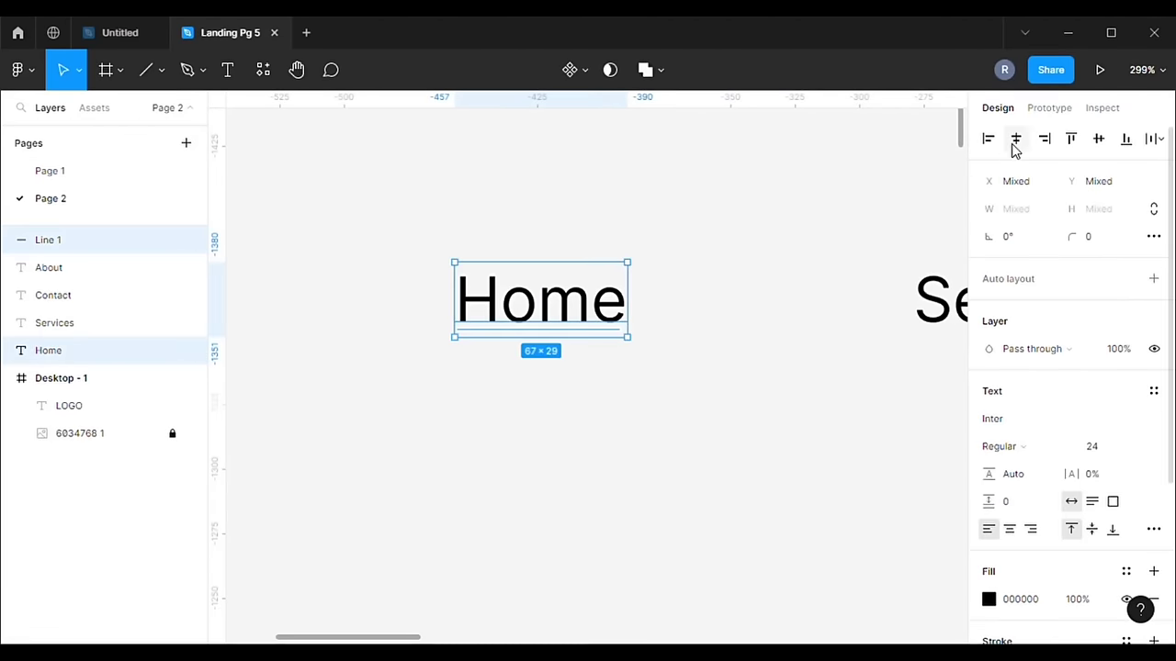
- Duplicate the underline beneath Services and stretch it to width 89
click(643, 303)
click(564, 333)
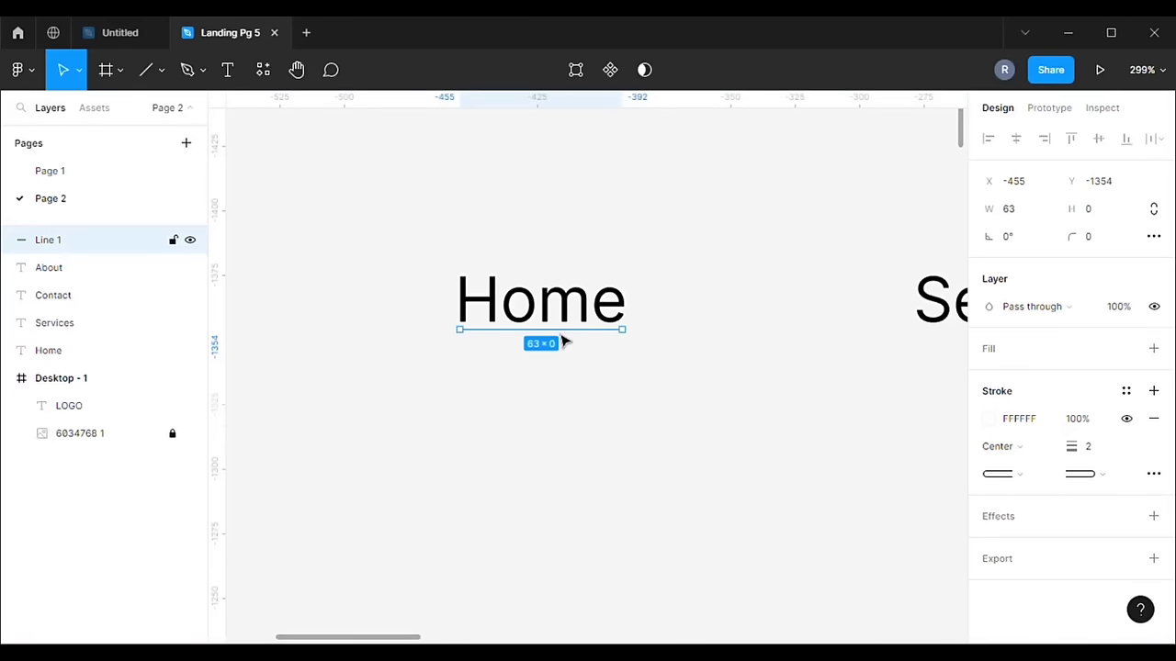
key(ctrl+d)
mouse_move(565, 343)
mouse_down()
mouse_move(938, 344)
mouse_move(791, 344)
mouse_up()
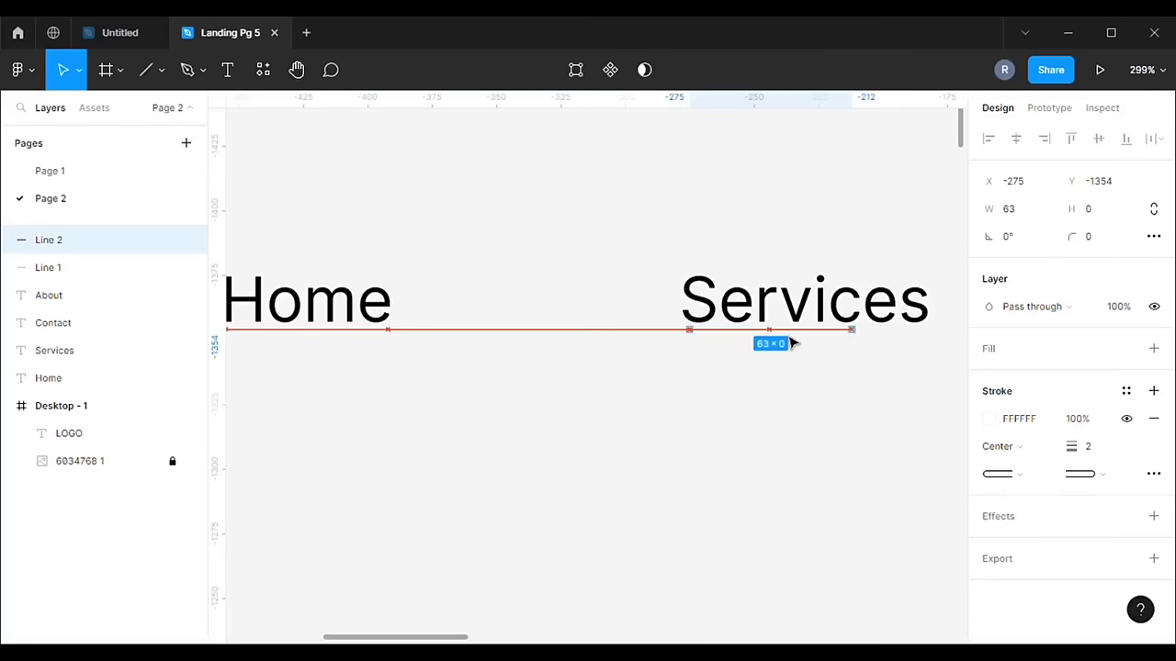
key(ctrl+d)
key(ctrl+d)
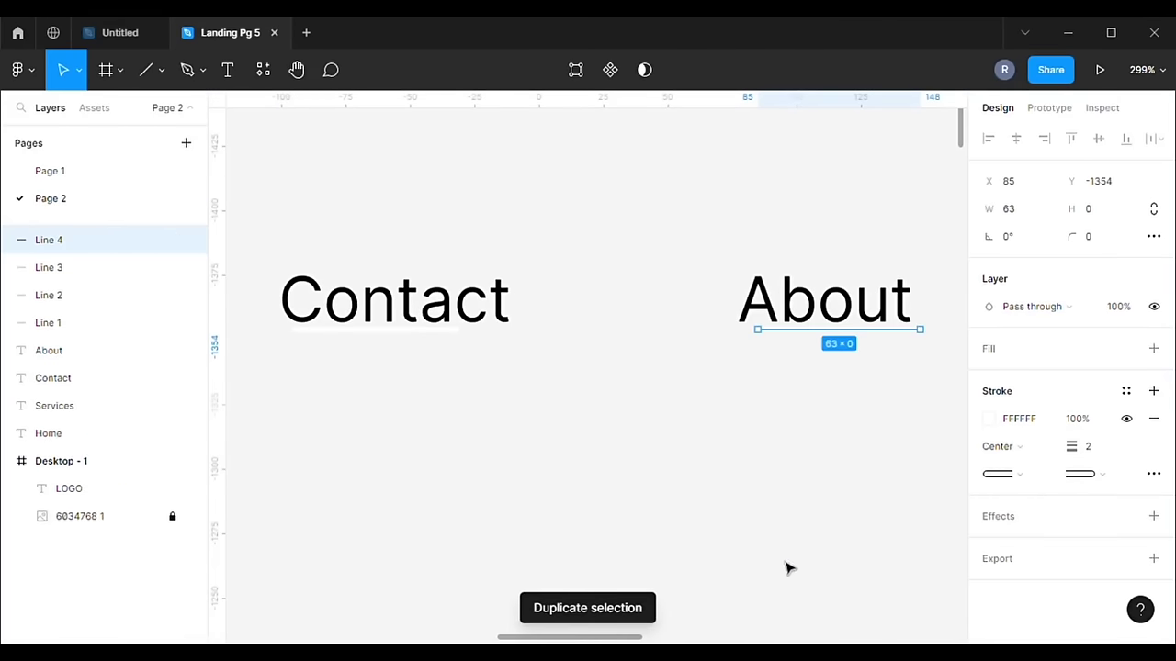
drag(617, 643, 490, 643)
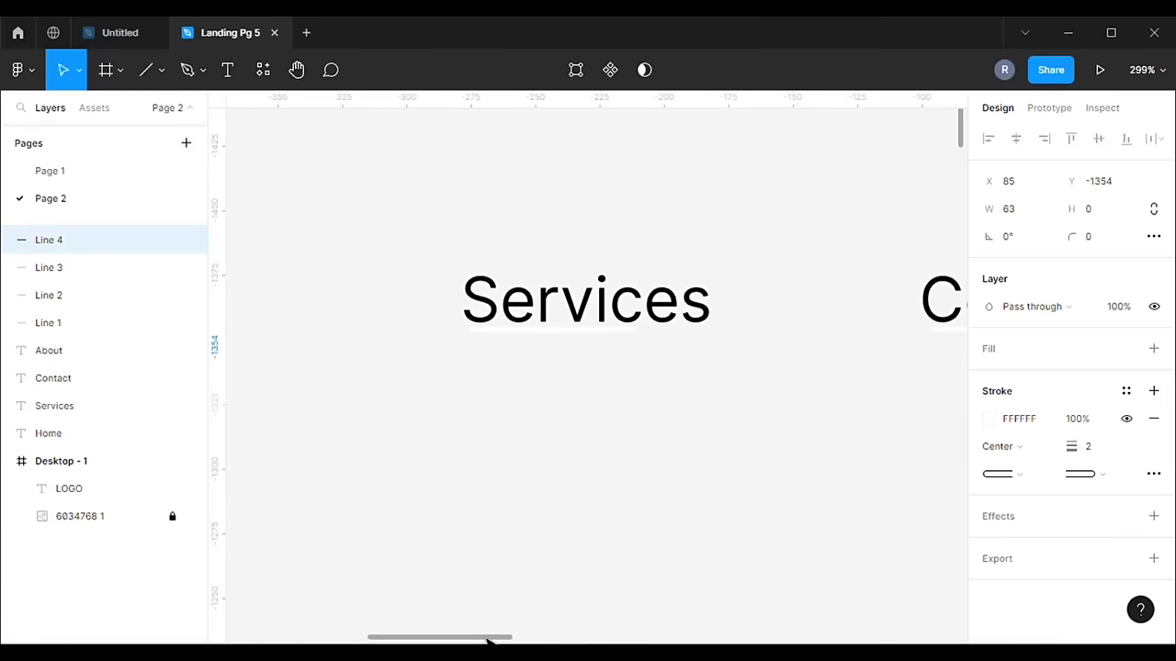
scroll(552, 350, up, 3)
click(553, 336)
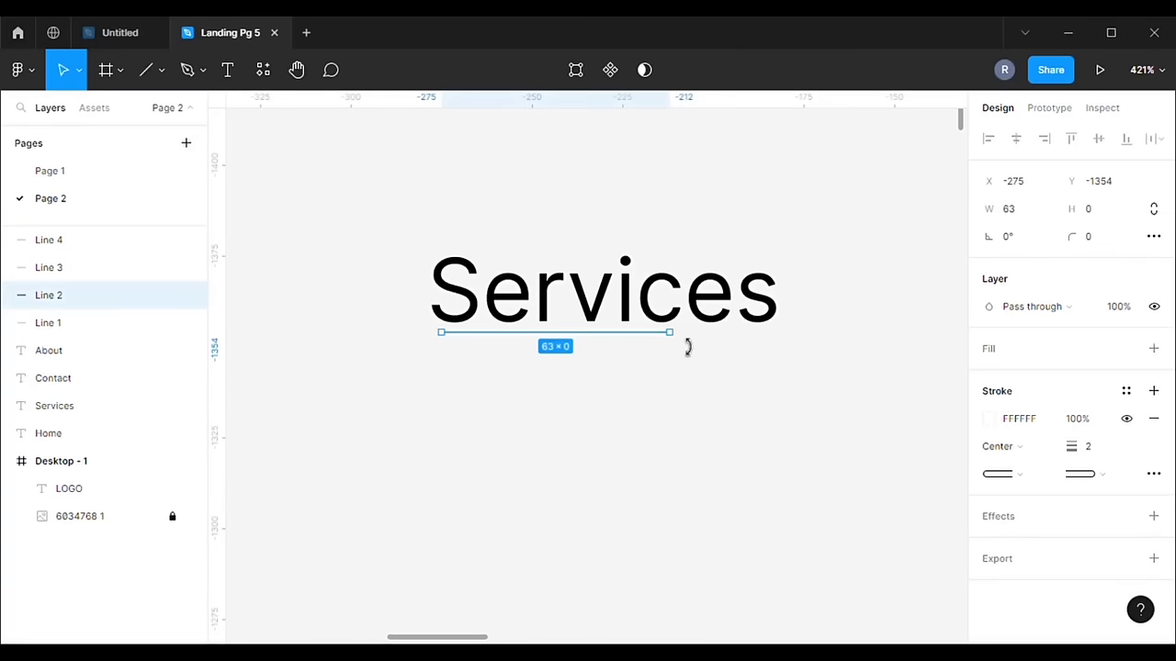
drag(684, 345, 777, 347)
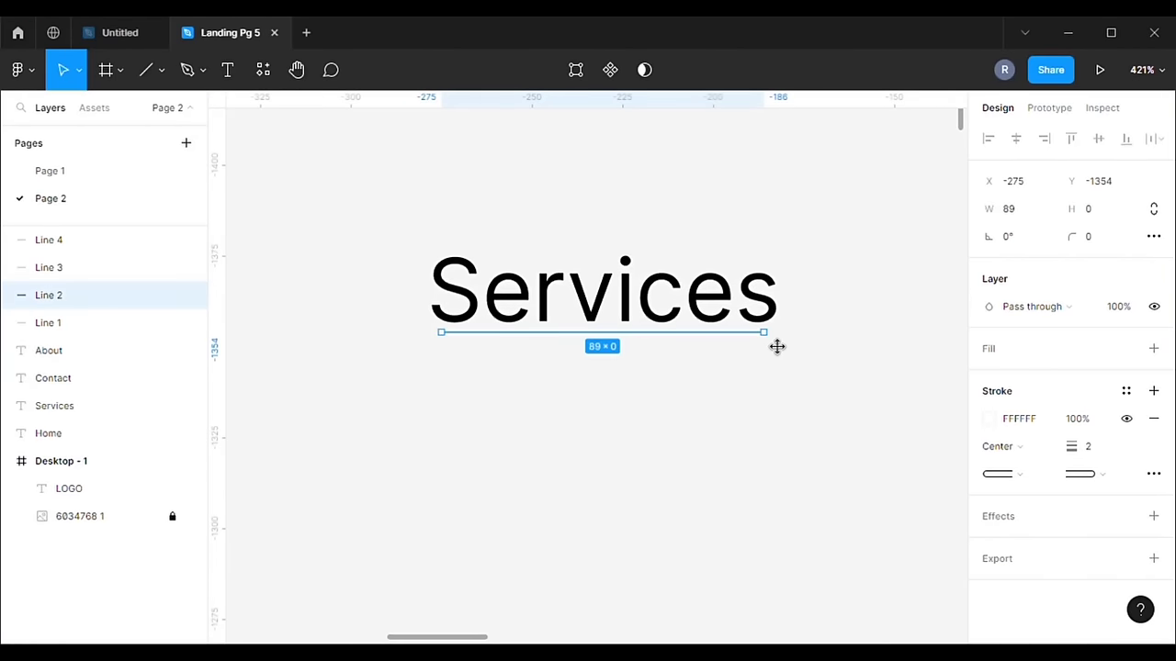
drag(423, 206, 788, 342)
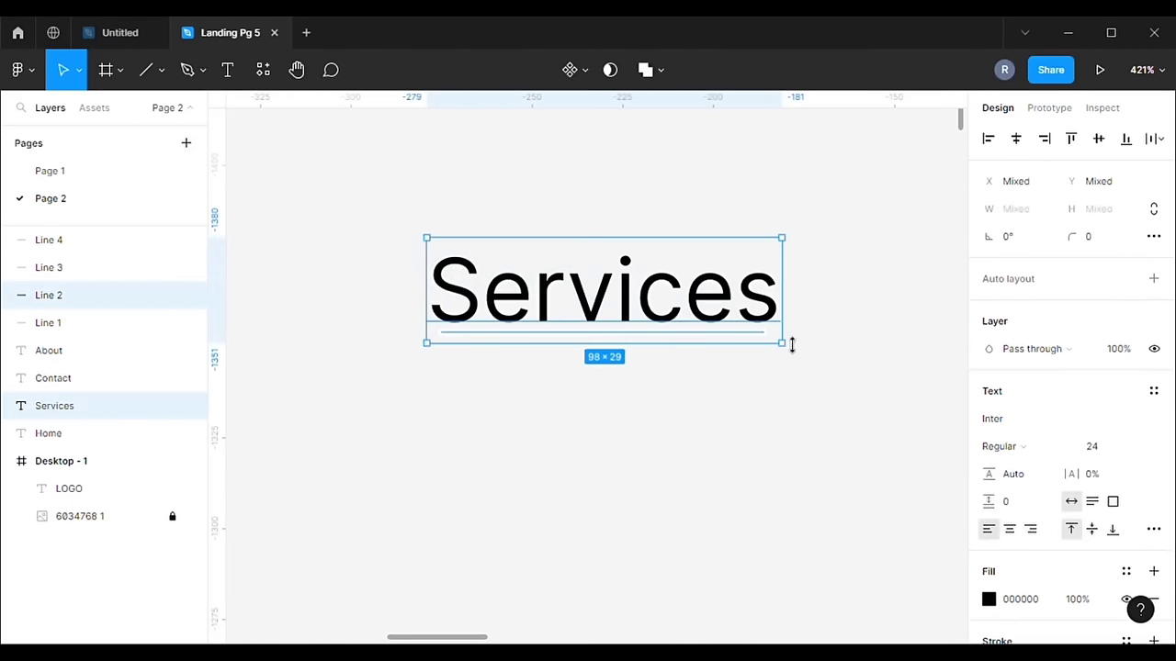
click(781, 417)
- Fit underlines to Contact (width 81) and About, centring About over its line
drag(450, 641, 554, 641)
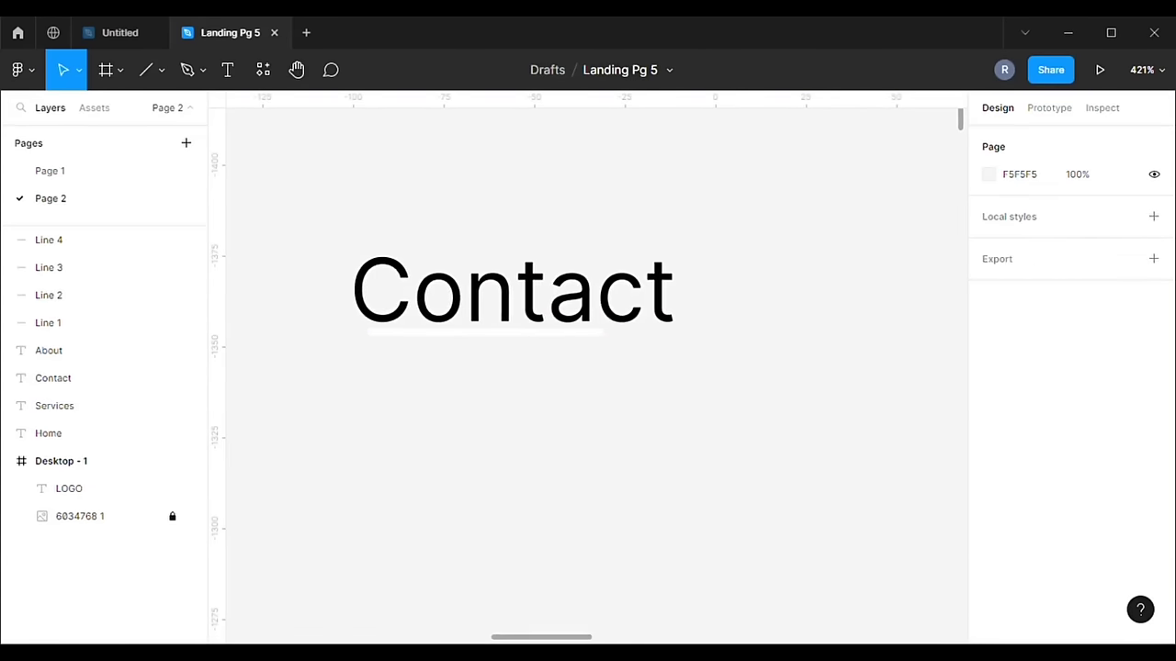
click(592, 334)
drag(602, 345, 673, 344)
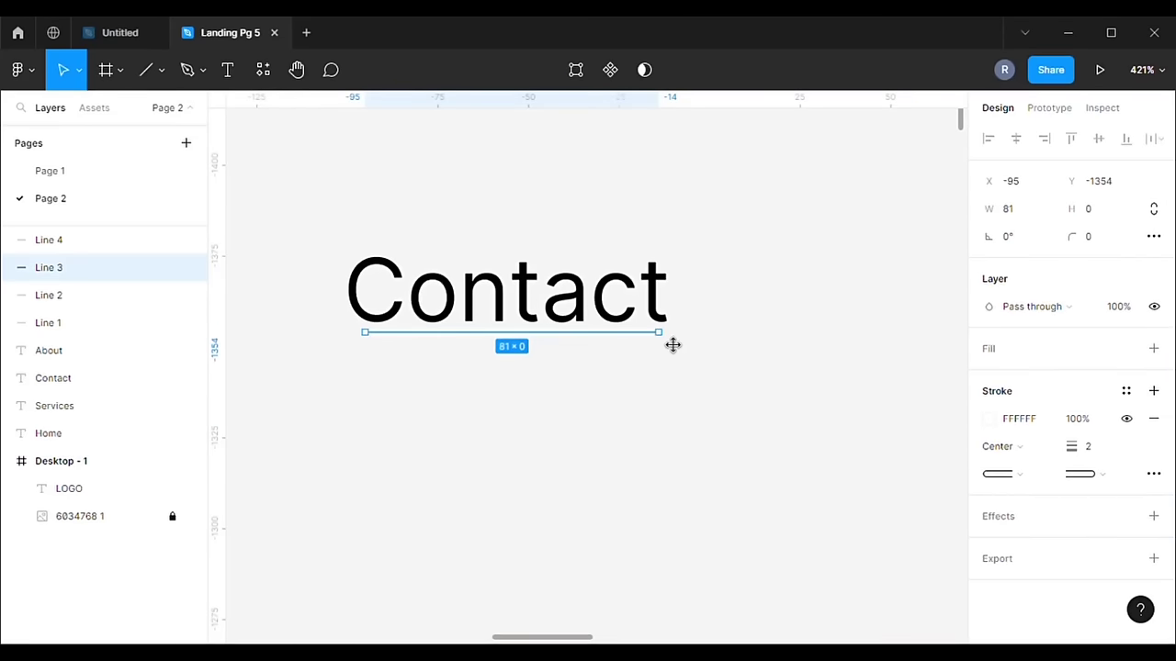
drag(396, 223, 624, 376)
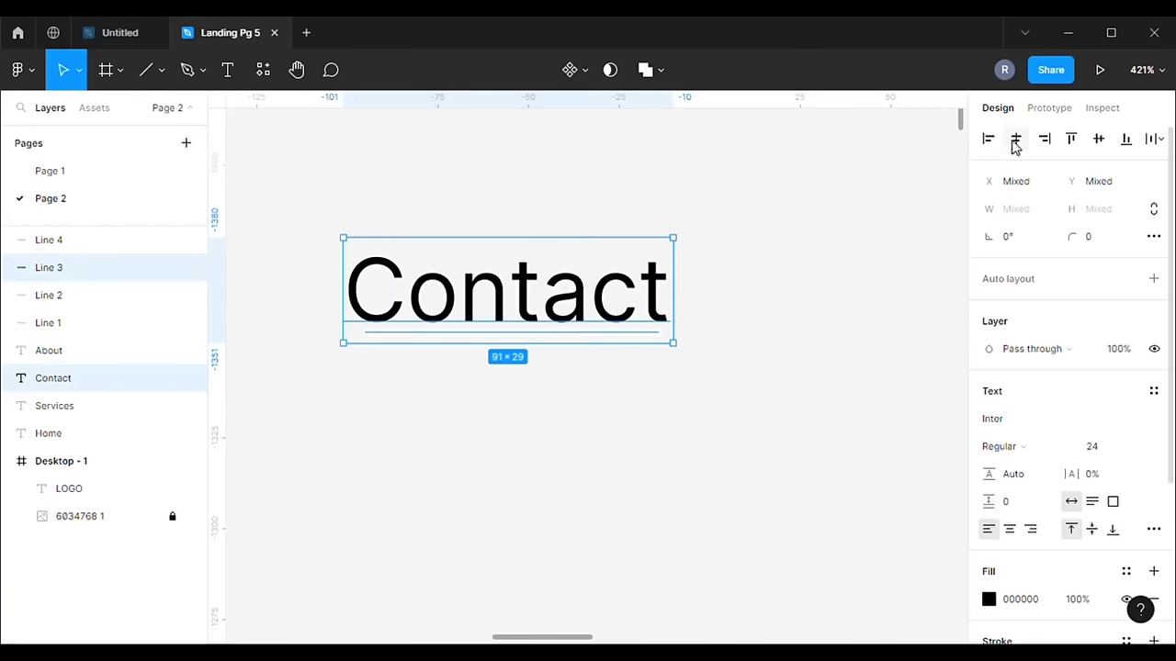
drag(567, 640, 645, 640)
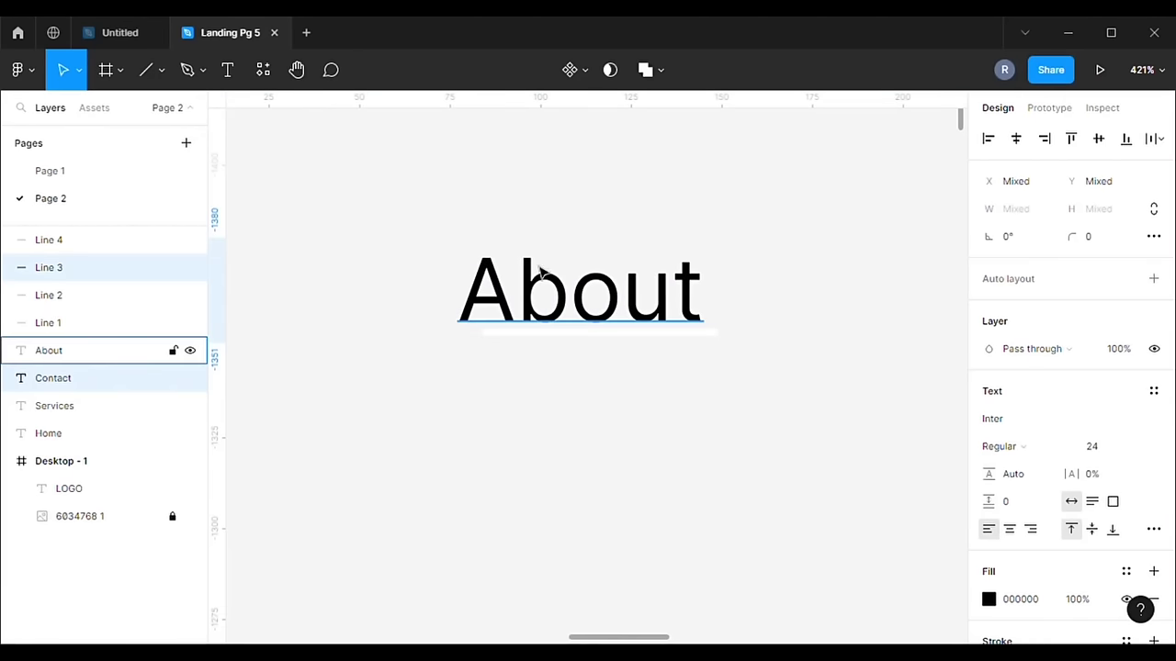
click(591, 312)
shift+click(591, 331)
click(1015, 138)
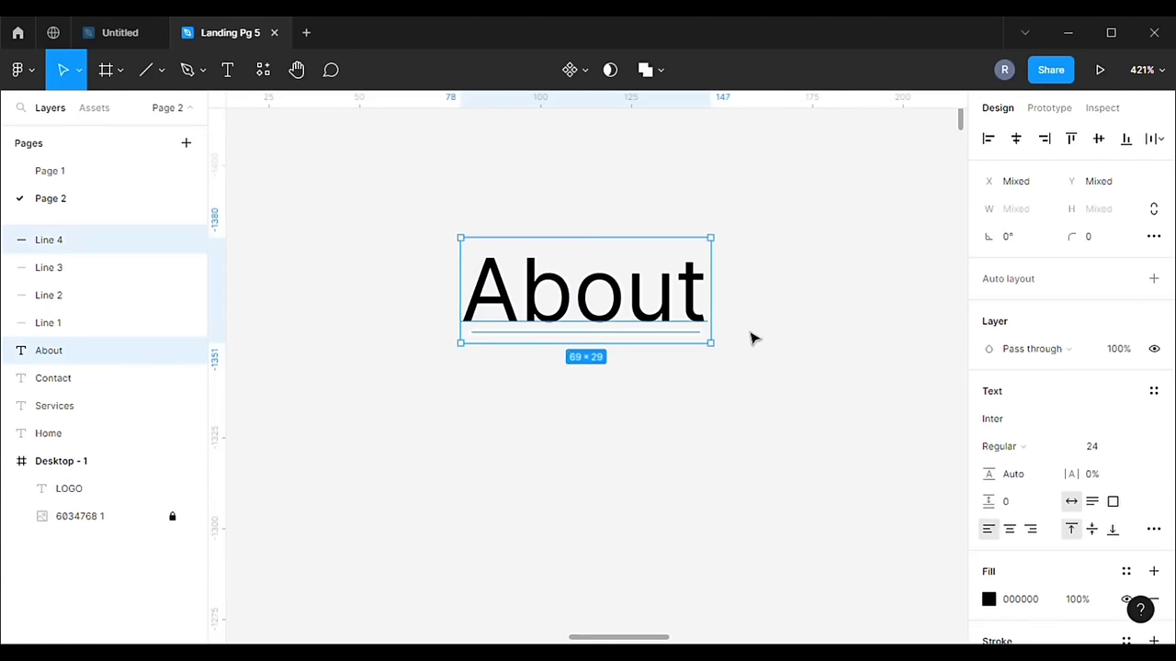
click(505, 342)
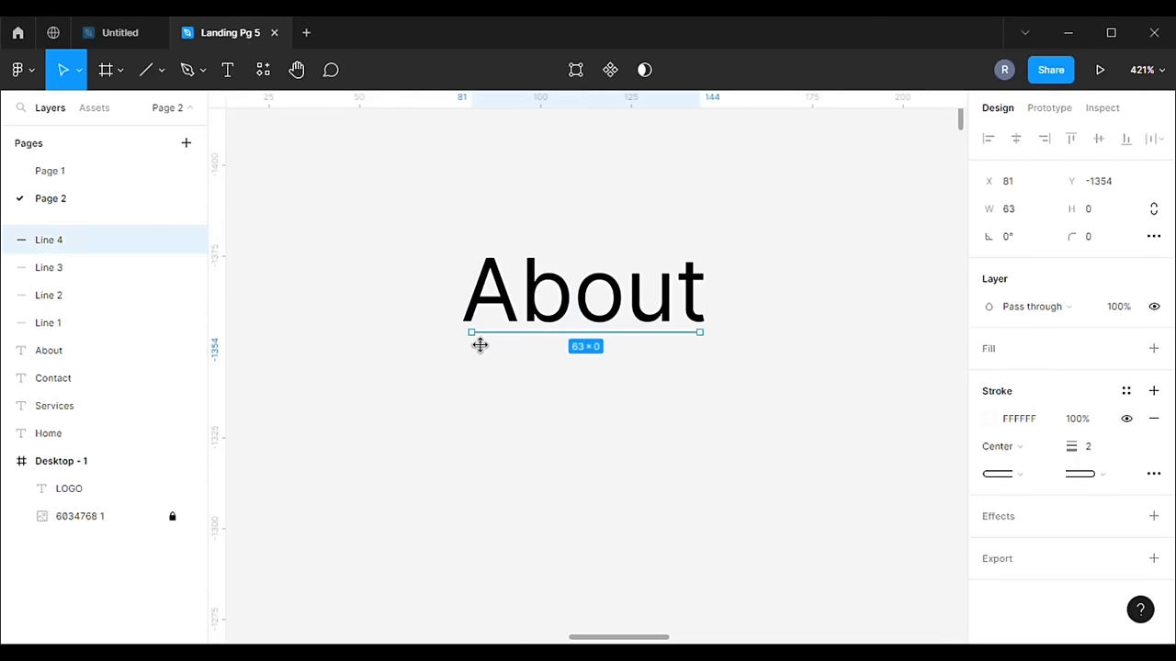
drag(479, 344, 481, 345)
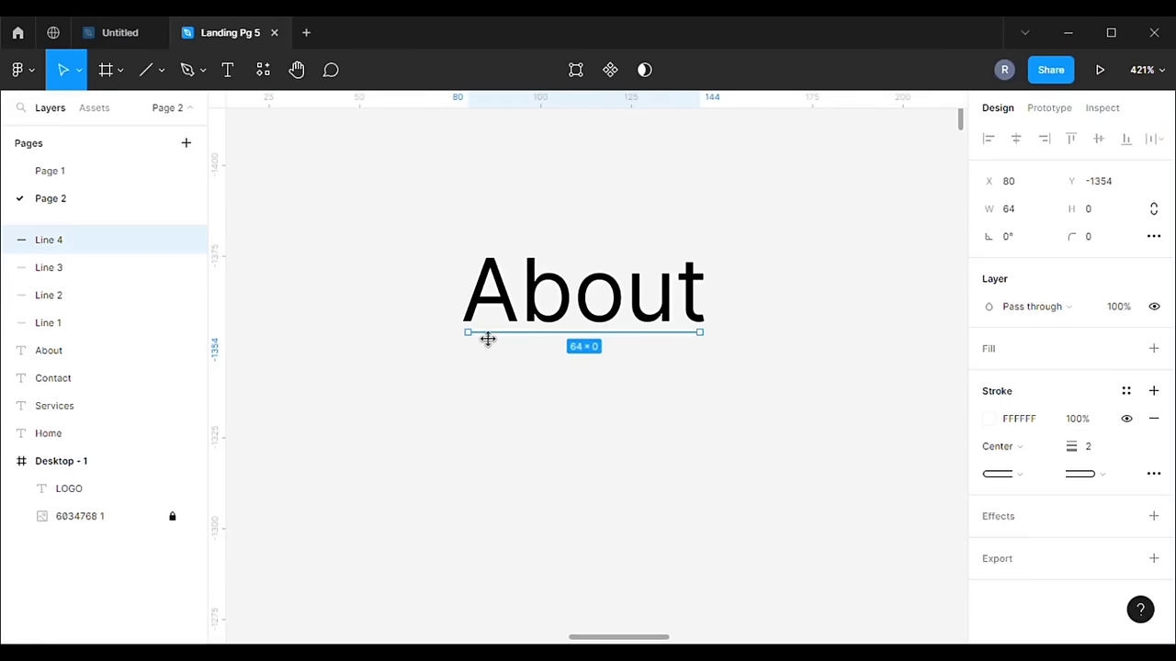
drag(456, 220, 542, 266)
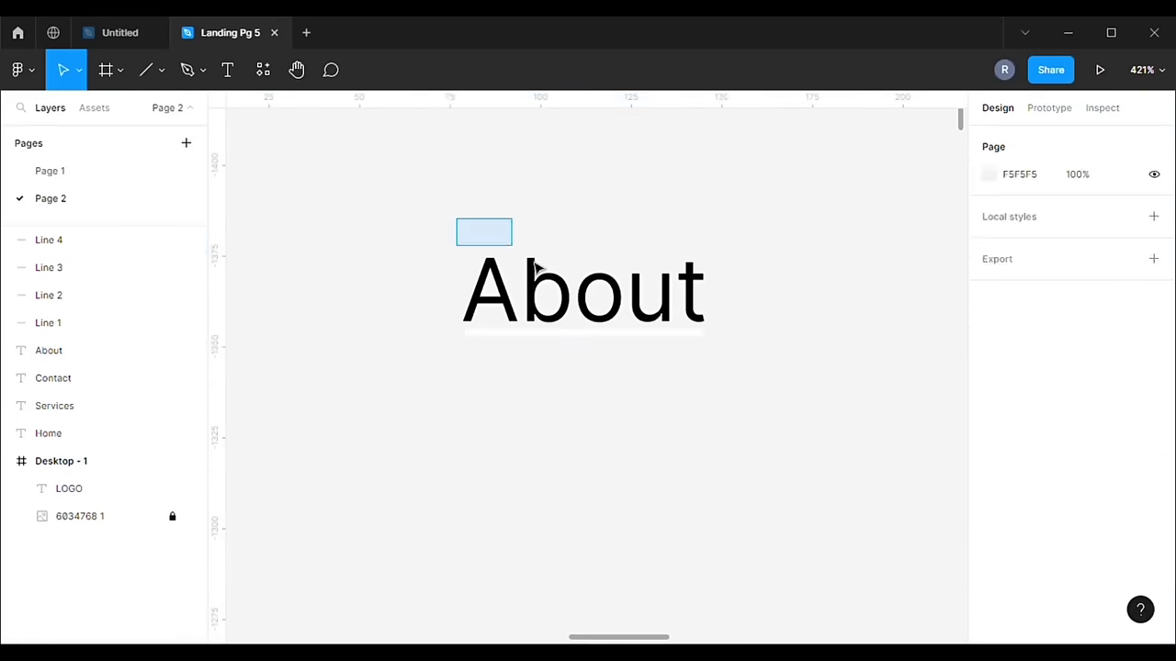
click(788, 350)
- Nudge the Contact underline one unit to the right
drag(651, 635, 544, 635)
click(799, 345)
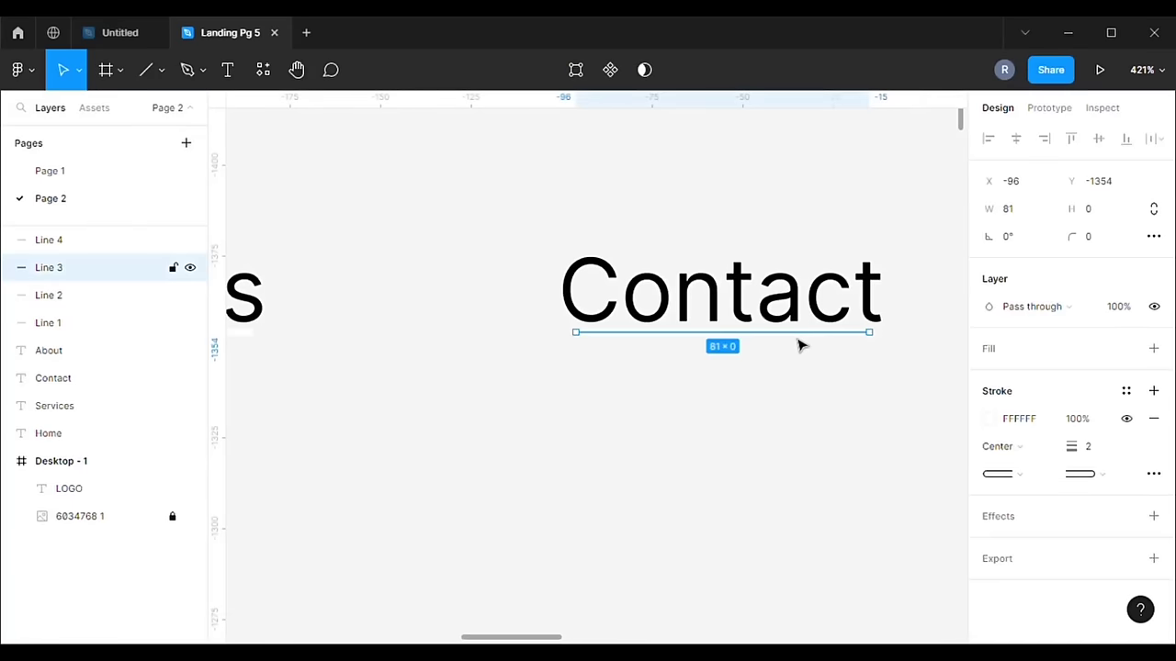
key(Right)
drag(530, 638, 471, 639)
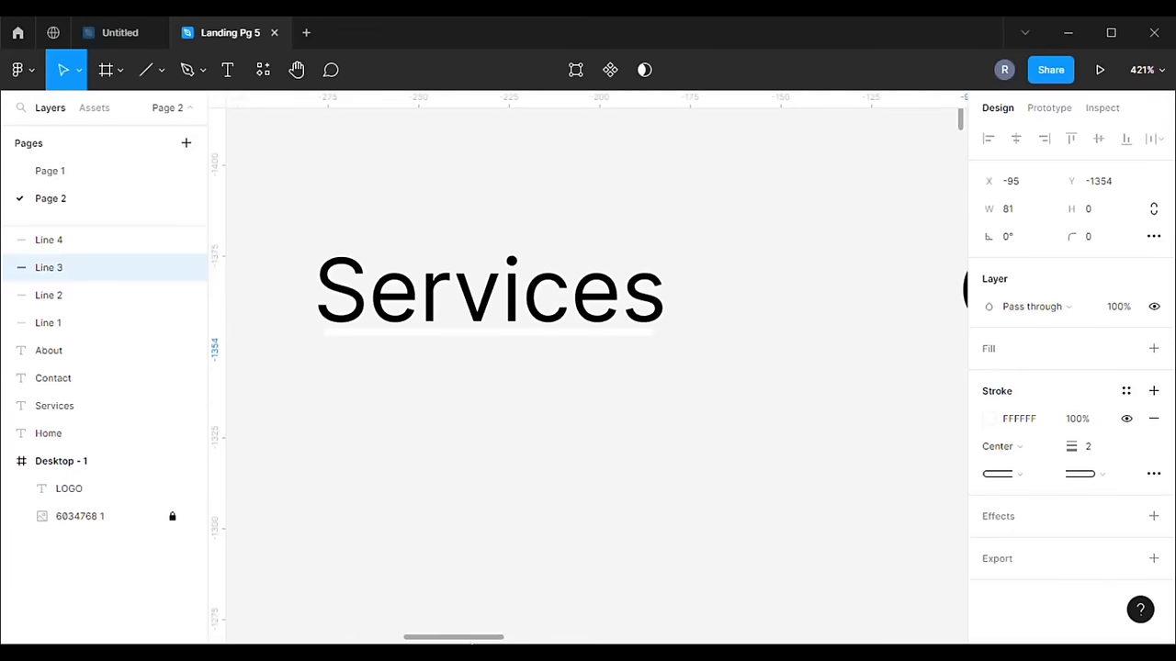
scroll(450, 431, down, 3)
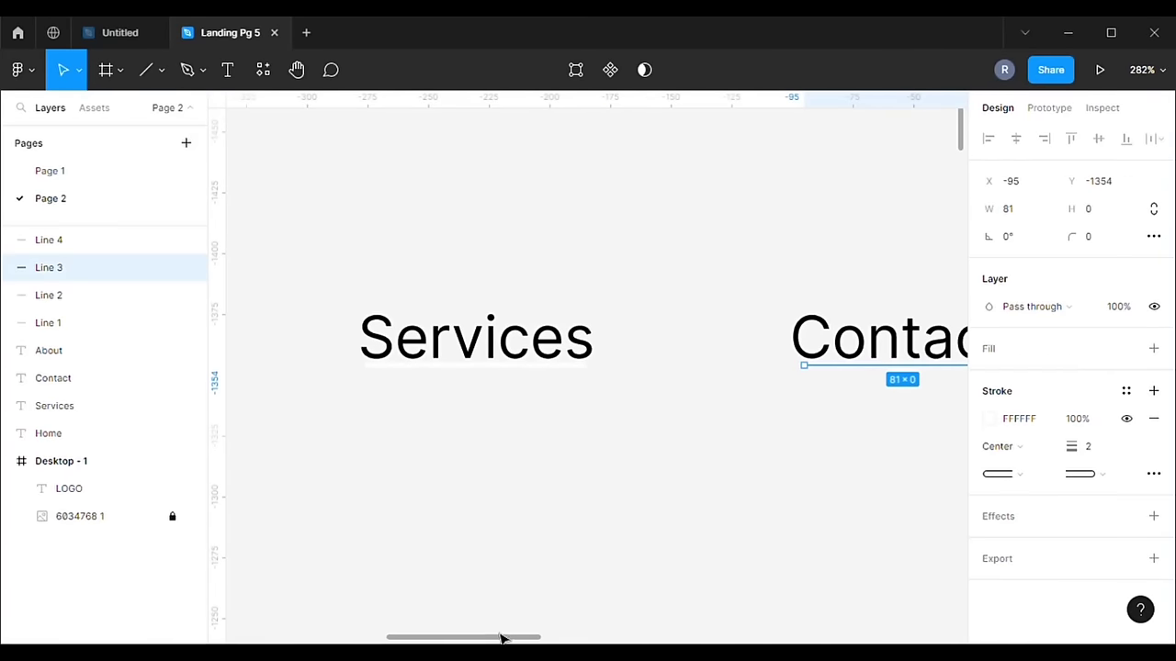
drag(501, 635, 386, 638)
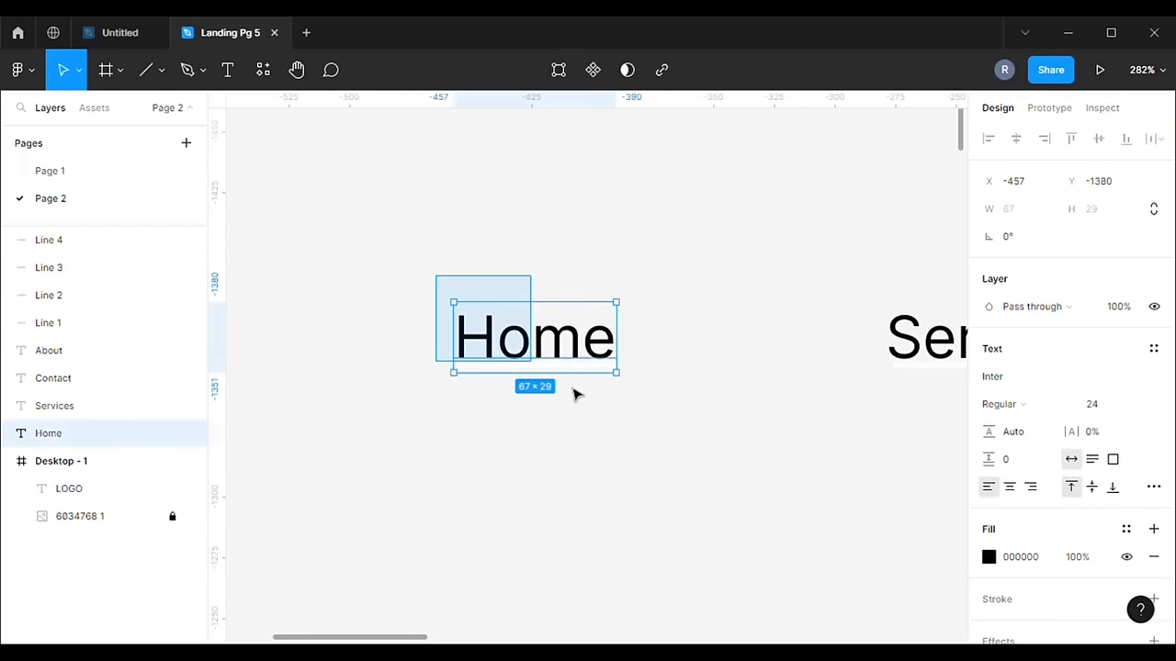
- Turn Home and its underline into a component with a second variant
drag(441, 287, 608, 401)
click(570, 70)
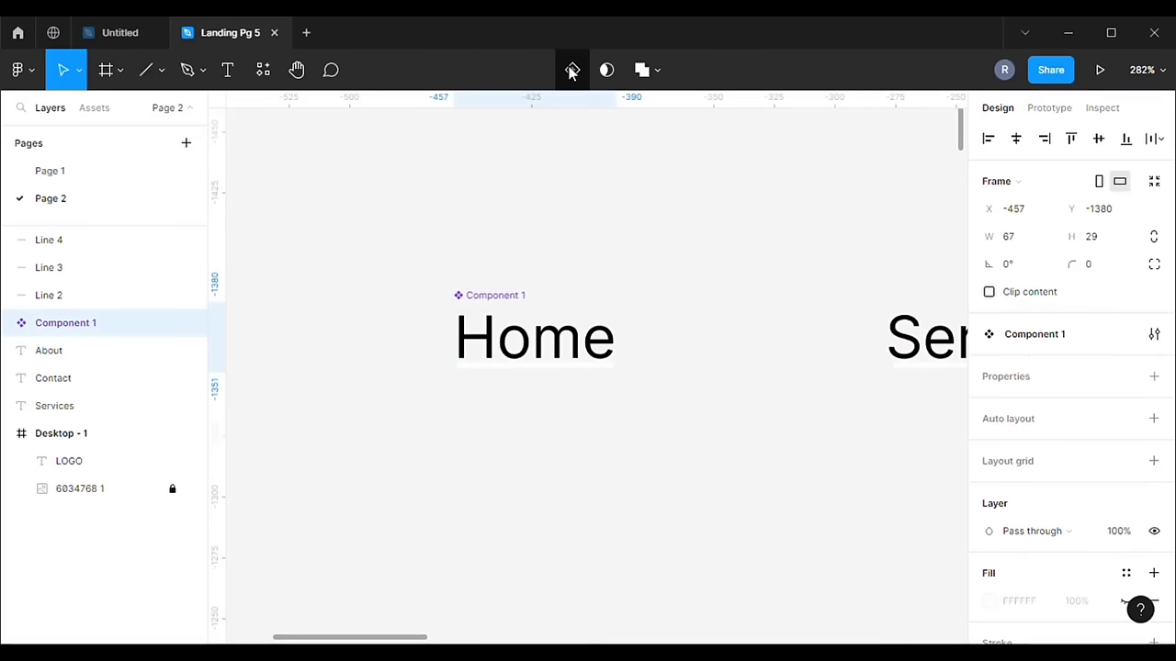
click(571, 71)
click(490, 363)
scroll(502, 367, up, 5)
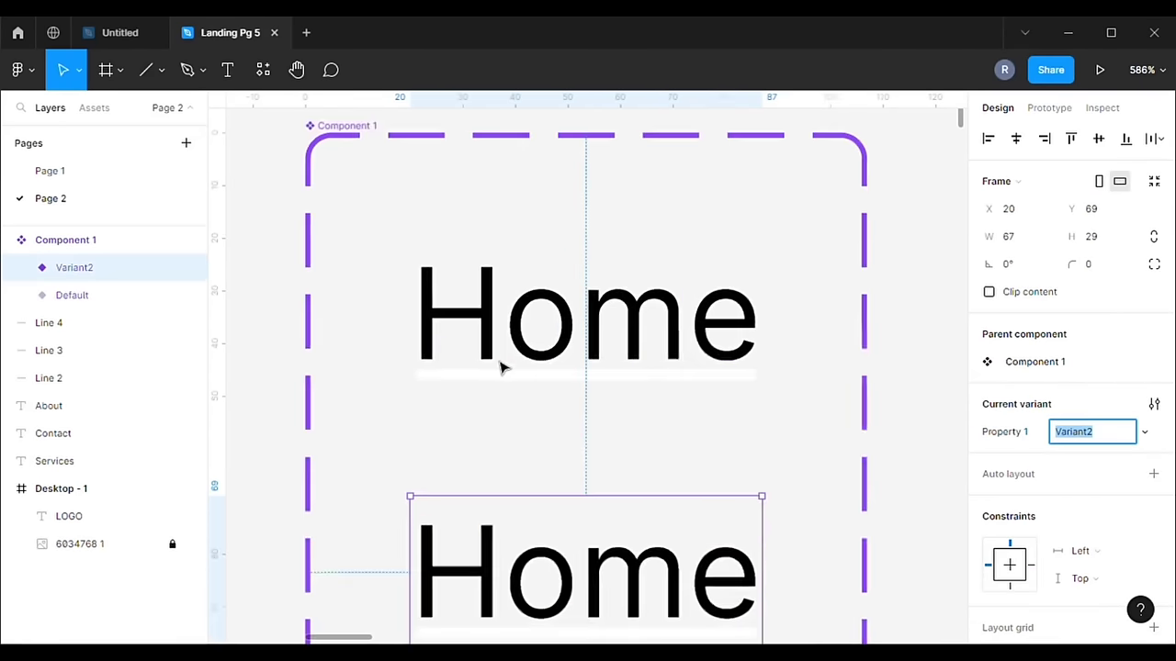
scroll(527, 406, up, 5)
double_click(549, 397)
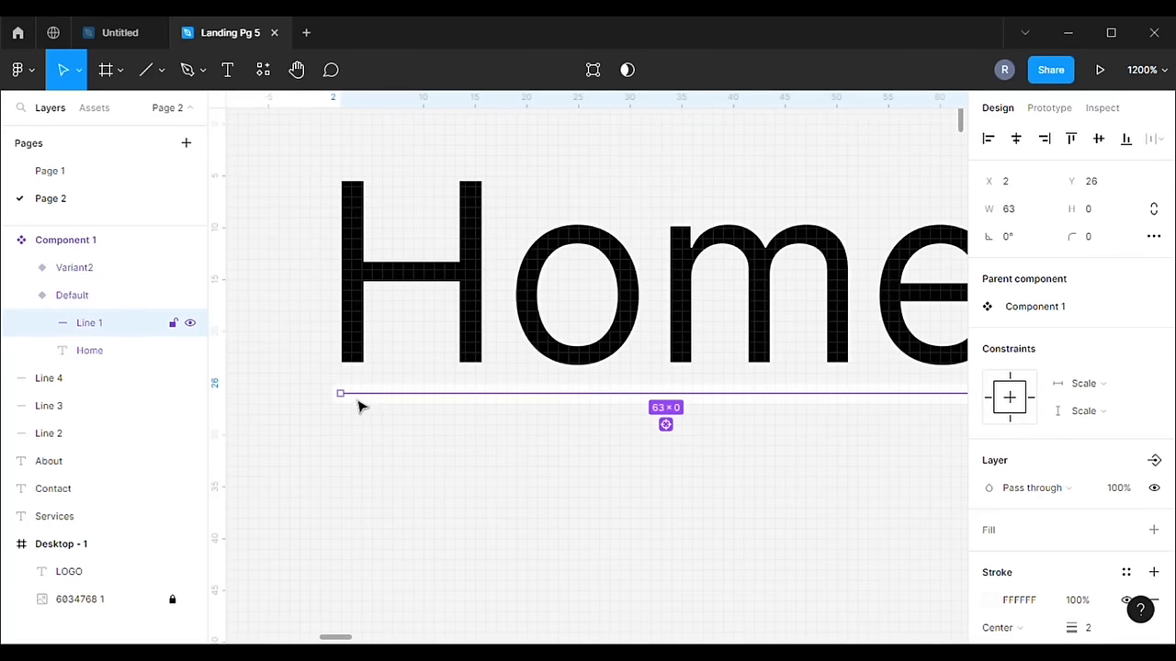
- Shrink the Default variant's underline to 1 px wide
drag(371, 406, 697, 409)
scroll(368, 636, right, 5)
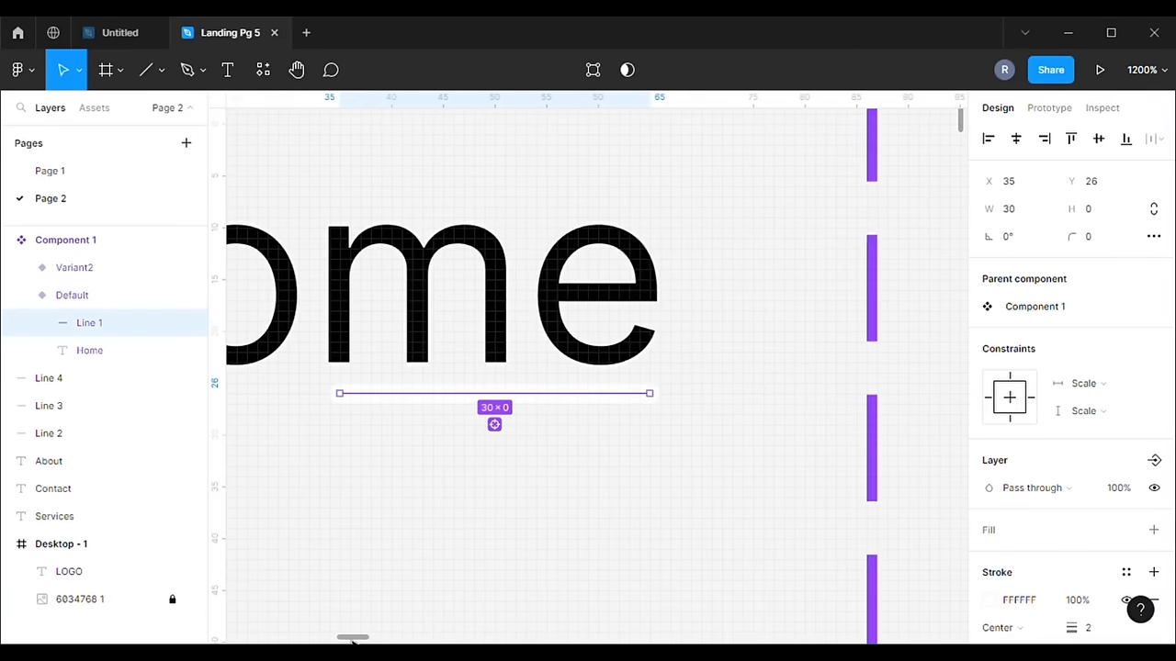
scroll(353, 637, left, 2)
drag(776, 407, 485, 407)
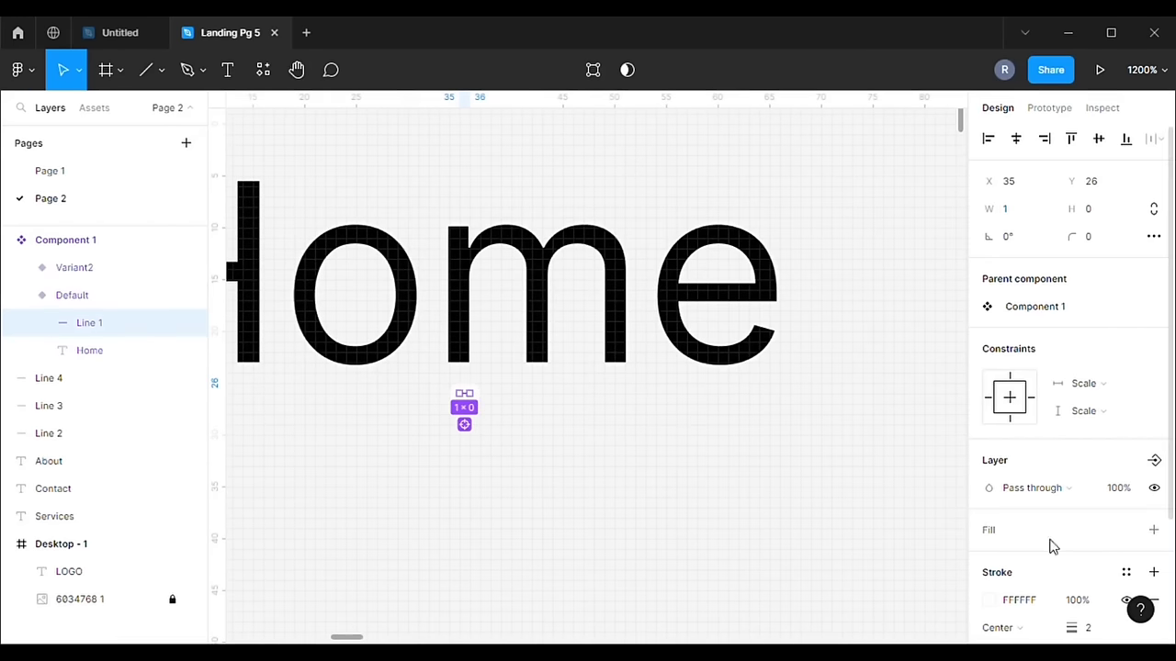
scroll(1033, 455, down, 3)
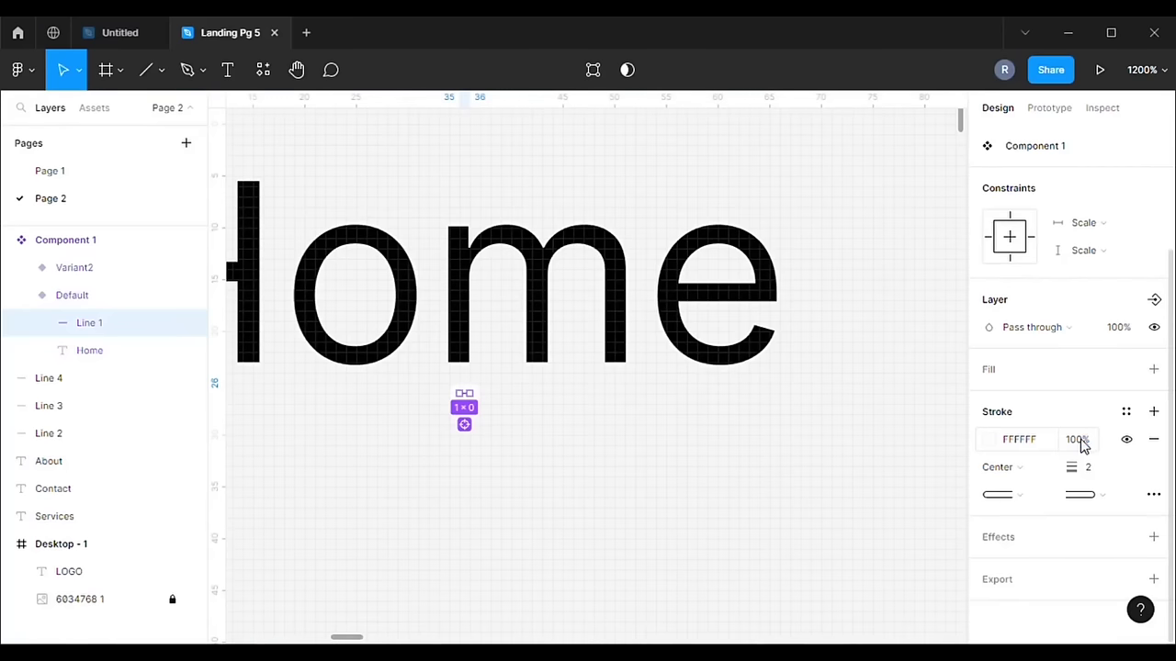
- Set the Default underline's stroke opacity to 0%
click(1076, 440)
click(714, 447)
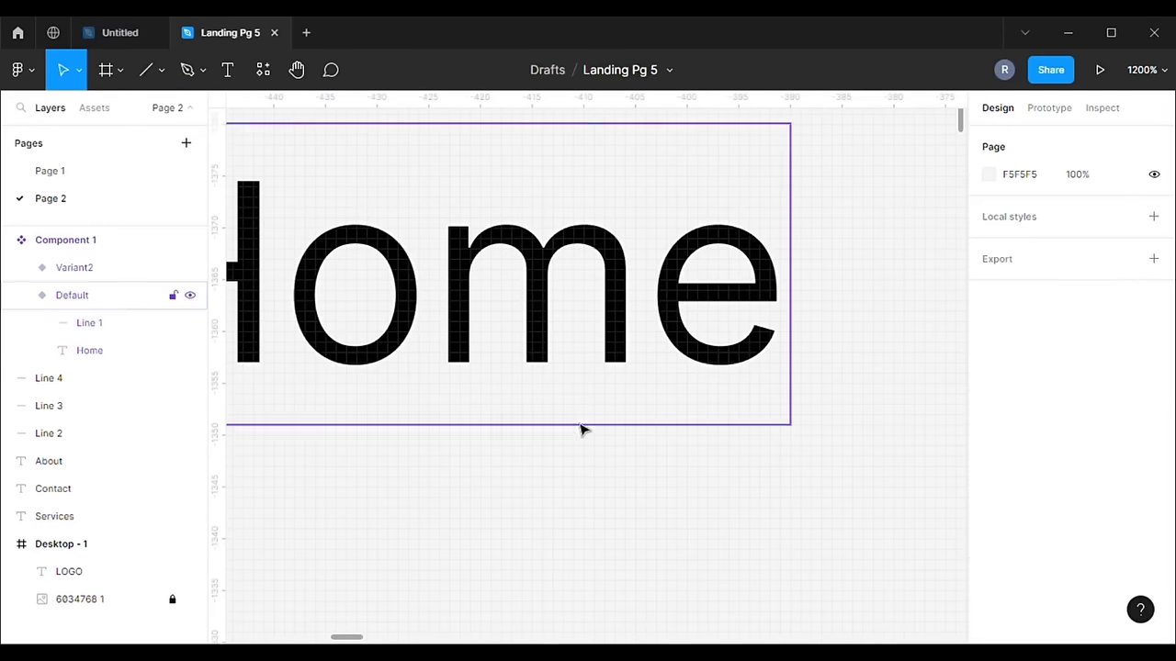
click(512, 424)
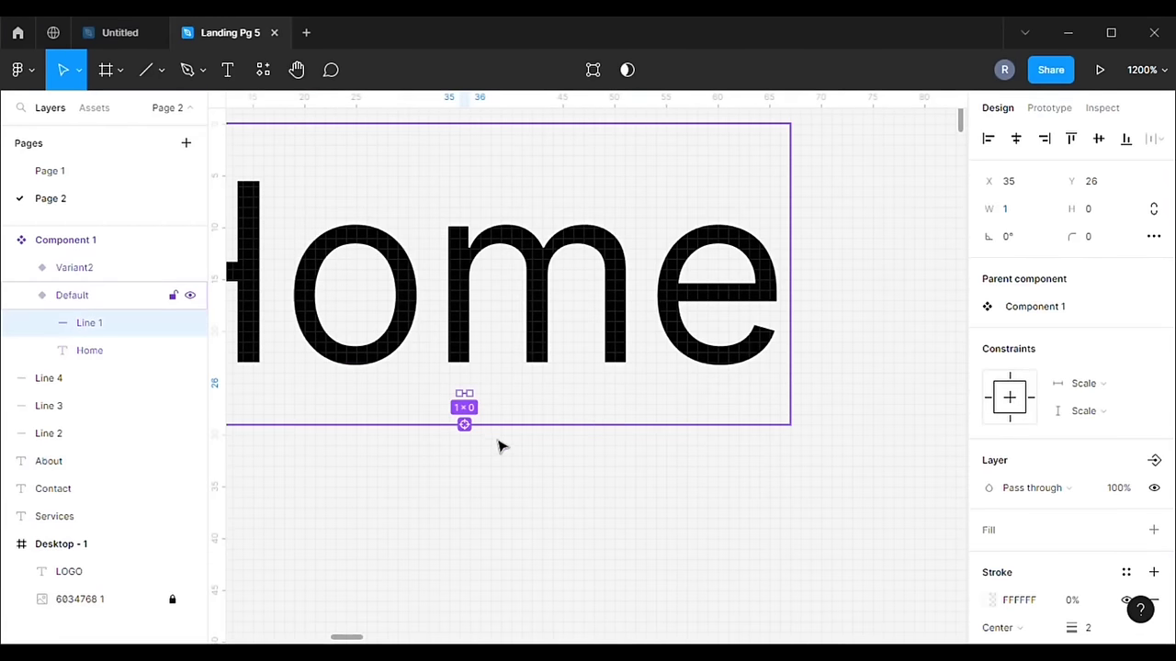
click(501, 446)
- Centre the 1 px underline horizontally under the Home text
click(464, 407)
shift+click(92, 327)
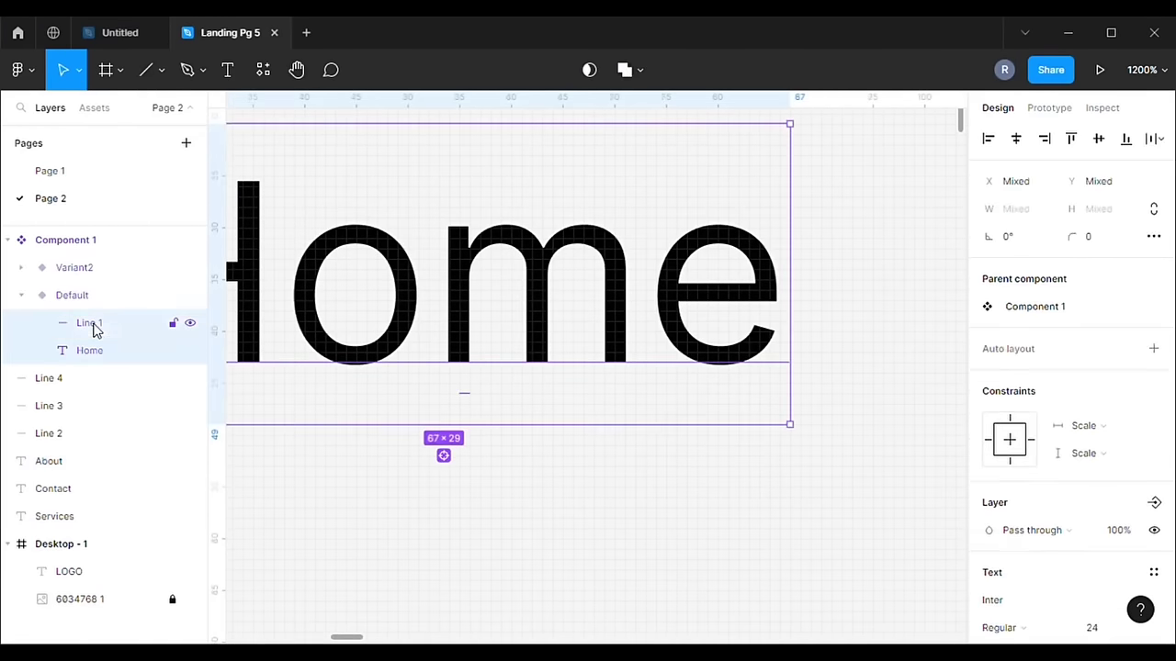
click(1017, 140)
scroll(597, 482, down, 2)
scroll(597, 482, down, 2)
scroll(597, 482, down, 2)
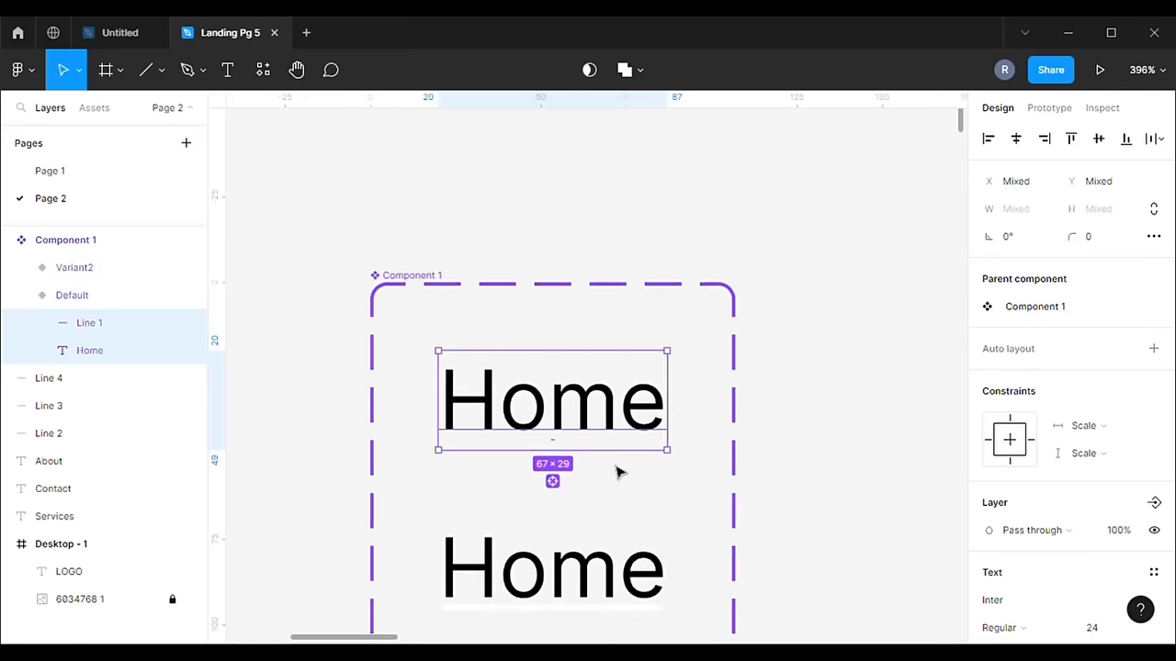
scroll(597, 482, down, 2)
scroll(588, 413, right, 1)
scroll(588, 413, right, 5)
- Make Services and its underline a component with a second variant
scroll(588, 413, right, 1)
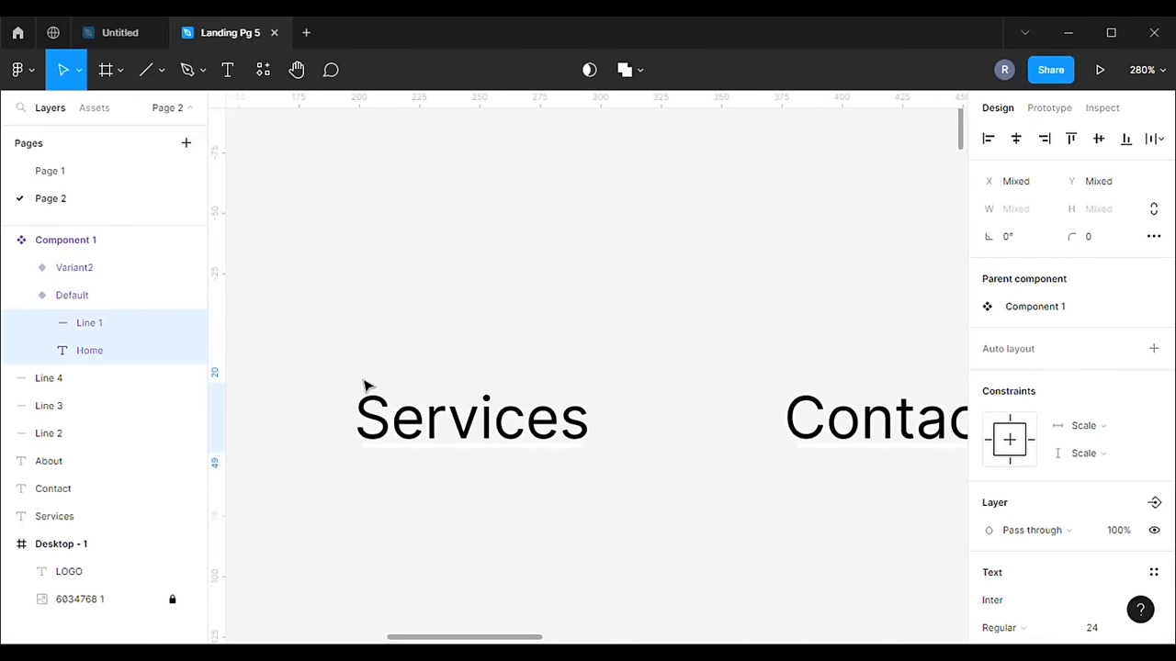
drag(358, 374, 533, 468)
click(570, 70)
click(571, 70)
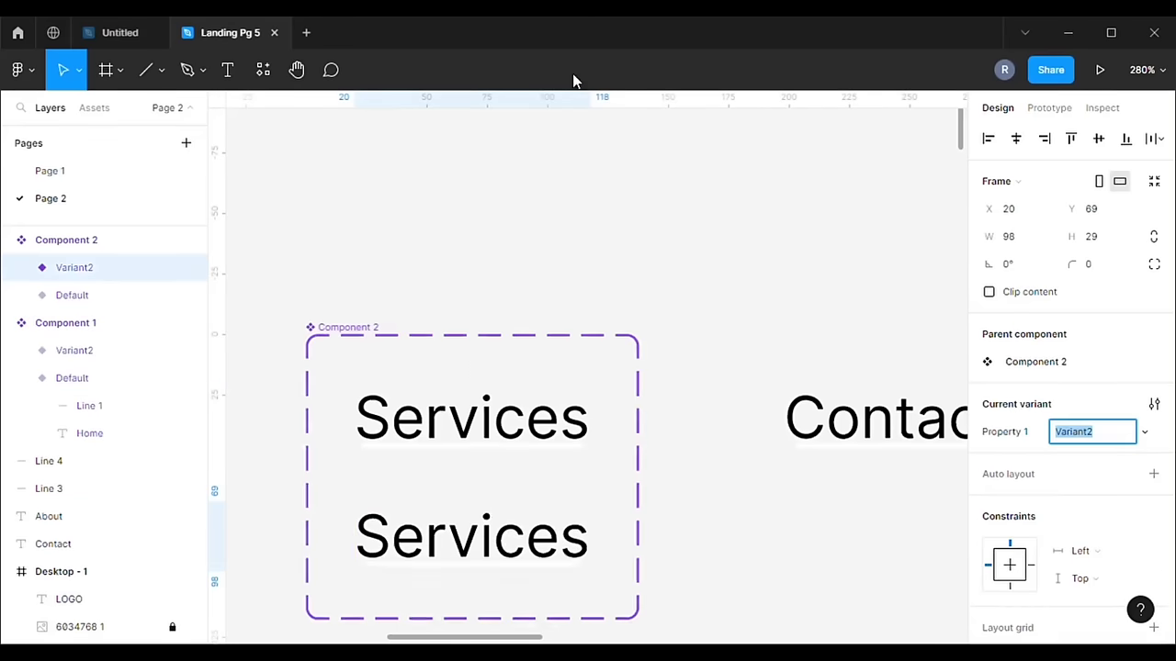
- Shrink the Default Services underline to a tiny stub
scroll(376, 462, up, 5)
scroll(377, 462, down, 1)
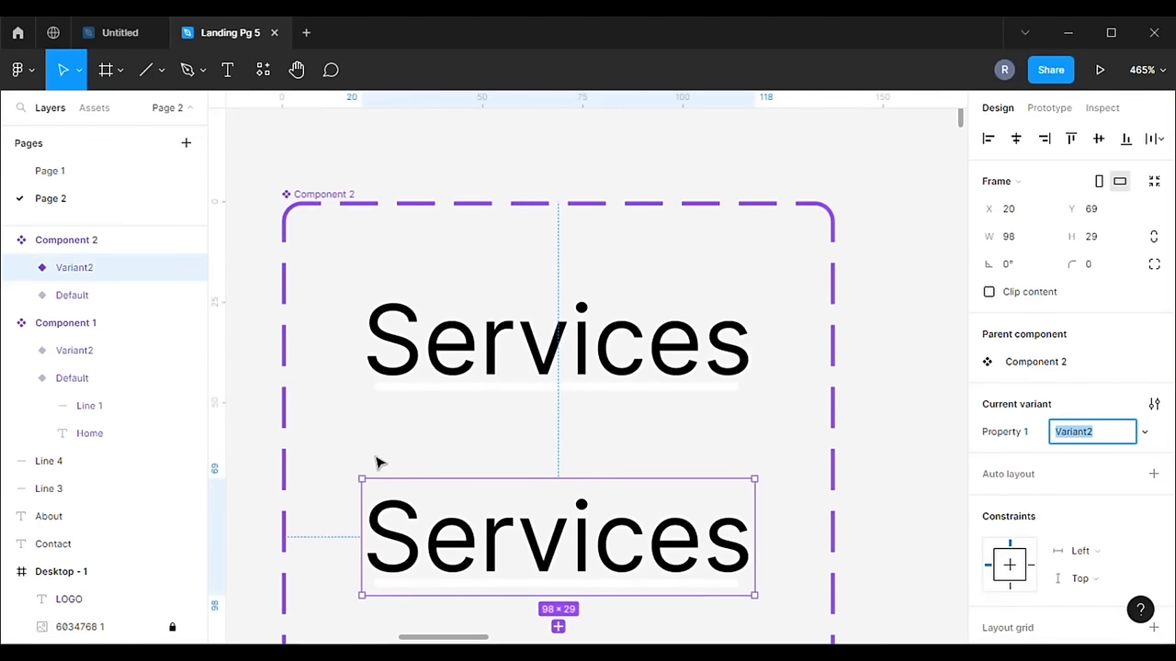
scroll(386, 464, down, 1)
scroll(450, 386, up, 2)
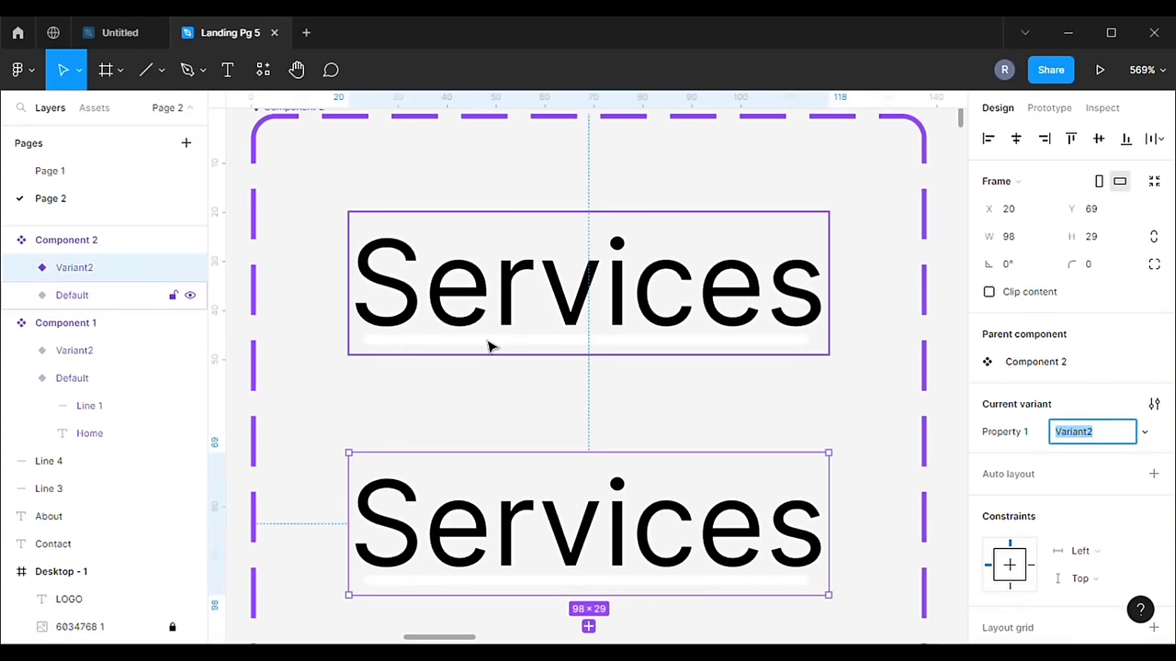
key(l)
mouse_move(804, 339)
mouse_down()
mouse_move(367, 340)
mouse_move(599, 353)
mouse_up()
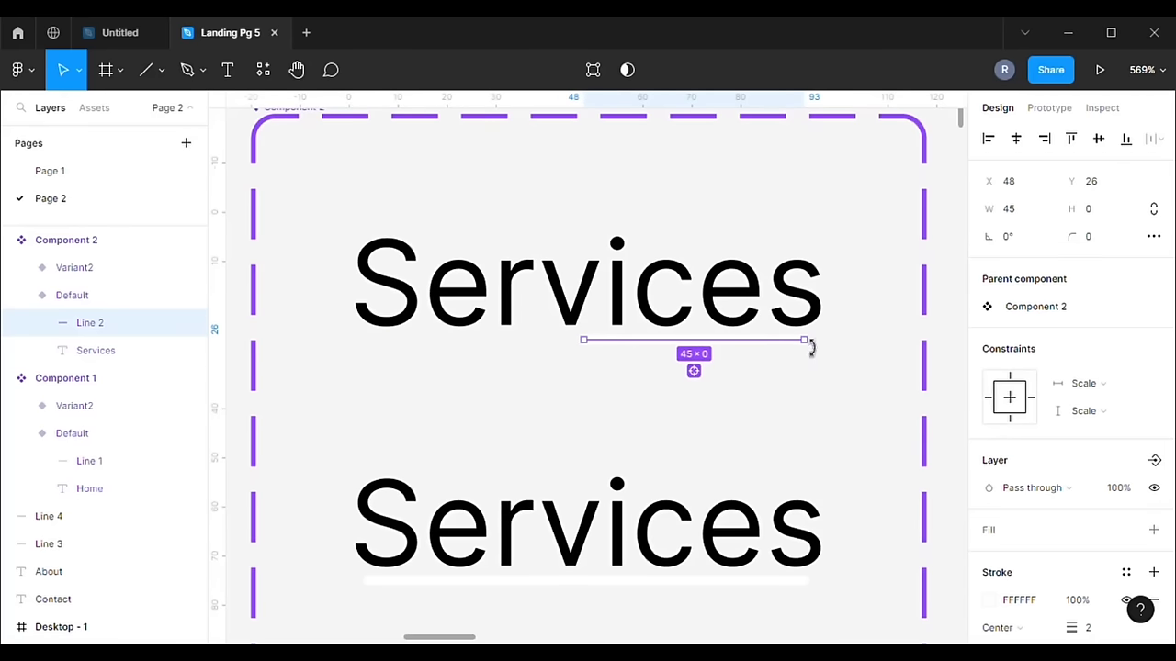
drag(817, 352, 602, 347)
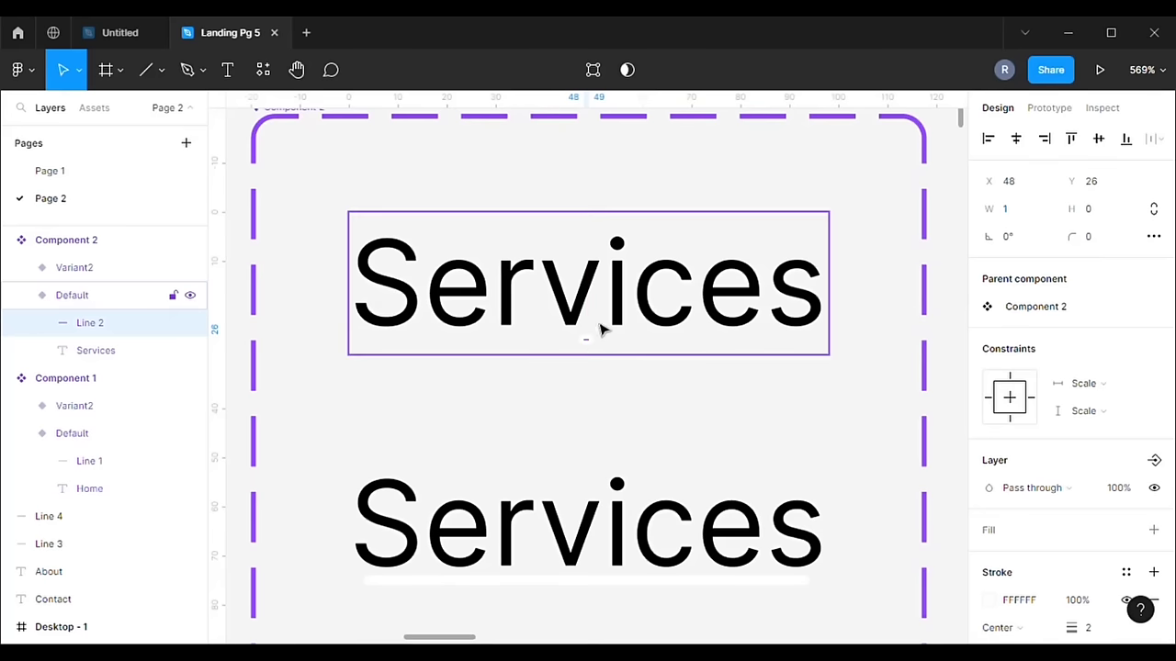
- Set the Services underline stub's stroke opacity to 0%
click(428, 335)
shift+click(99, 325)
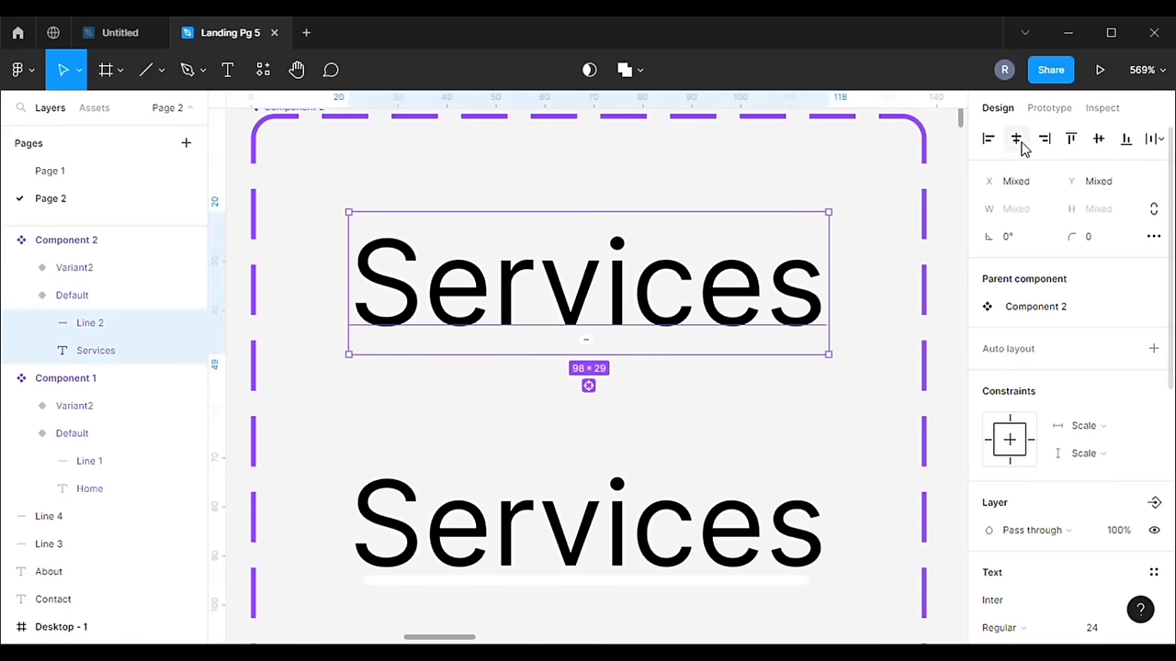
scroll(1109, 468, down, 3)
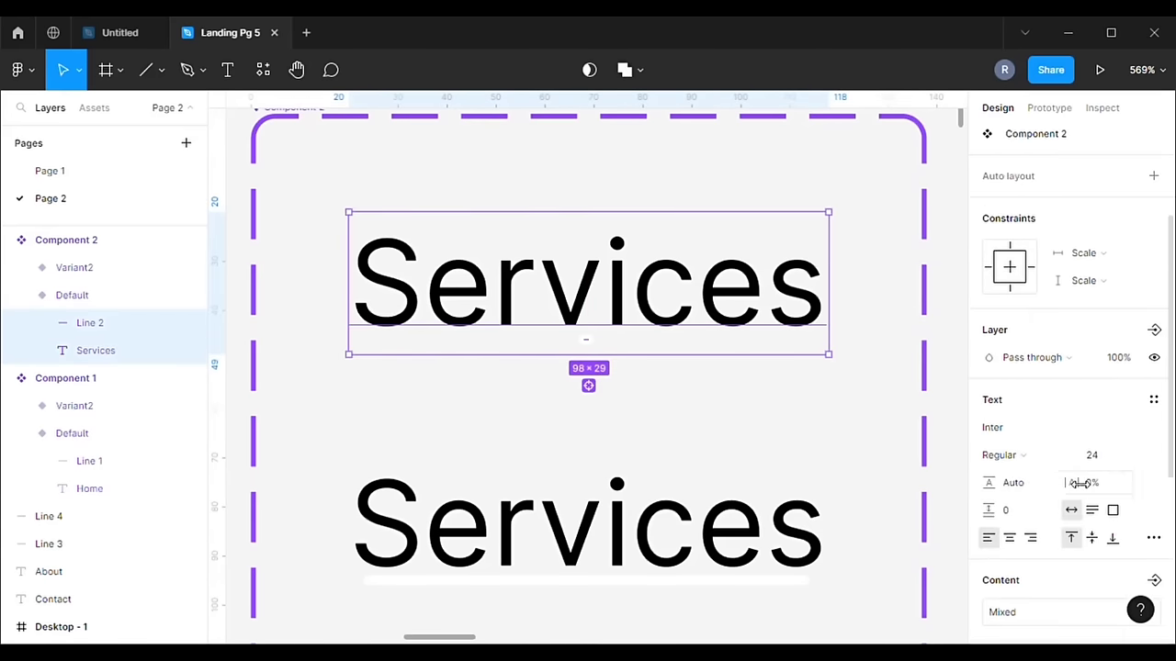
click(138, 326)
click(1077, 440)
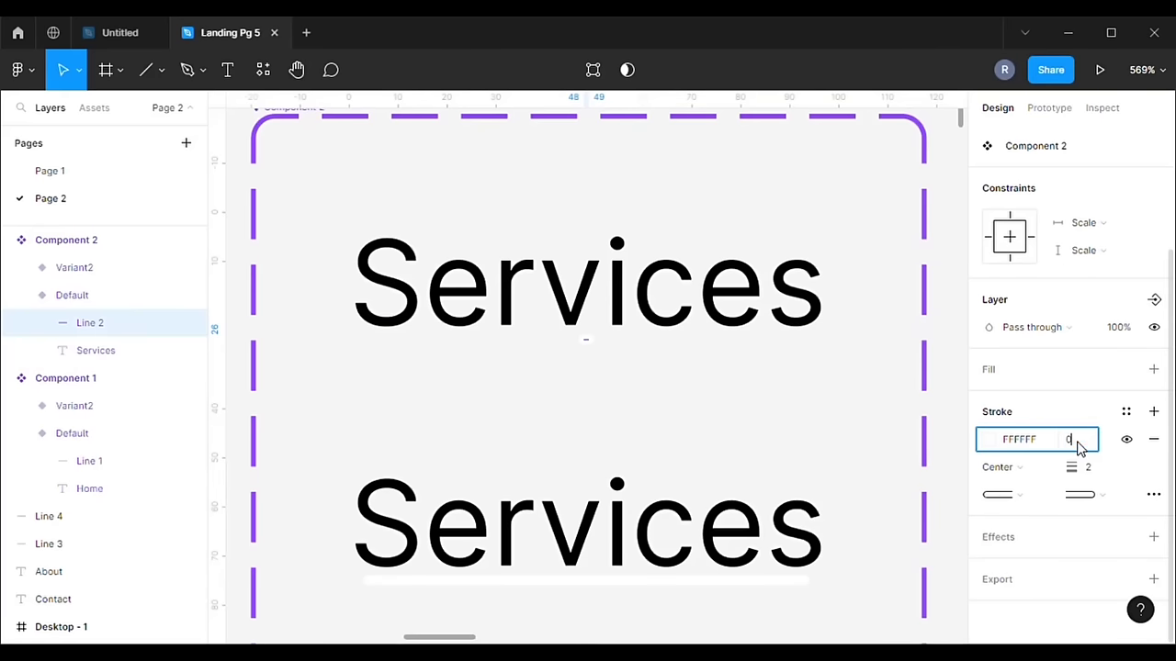
click(490, 491)
drag(460, 637, 557, 643)
mouse_move(376, 222)
mouse_down()
mouse_move(707, 380)
mouse_move(742, 377)
mouse_up()
- Make Contact and Line 3 a component with a second variant
click(584, 73)
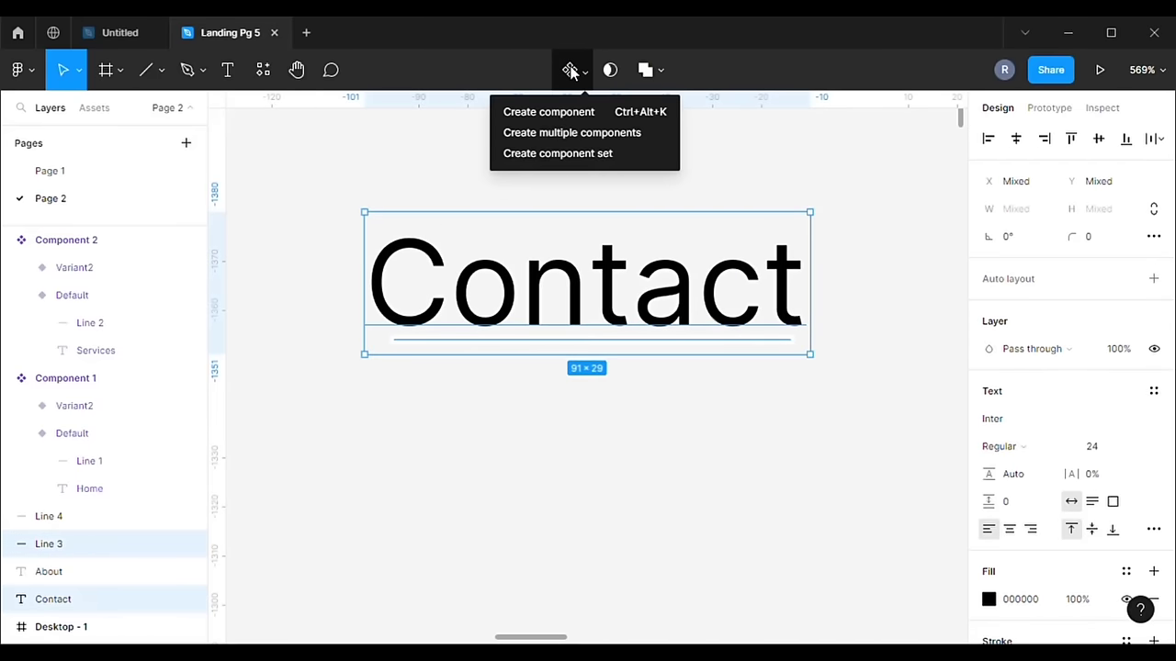
click(570, 72)
click(569, 67)
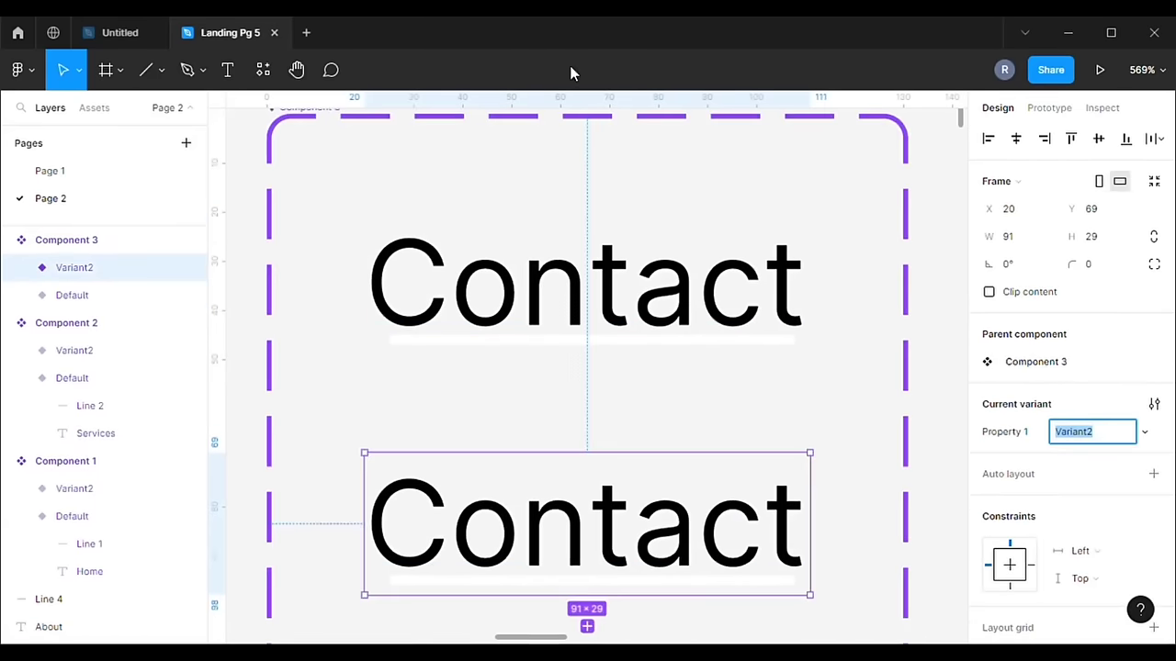
click(450, 352)
click(410, 345)
- Shrink the Default Contact underline to a 2 px stub
drag(406, 350, 592, 352)
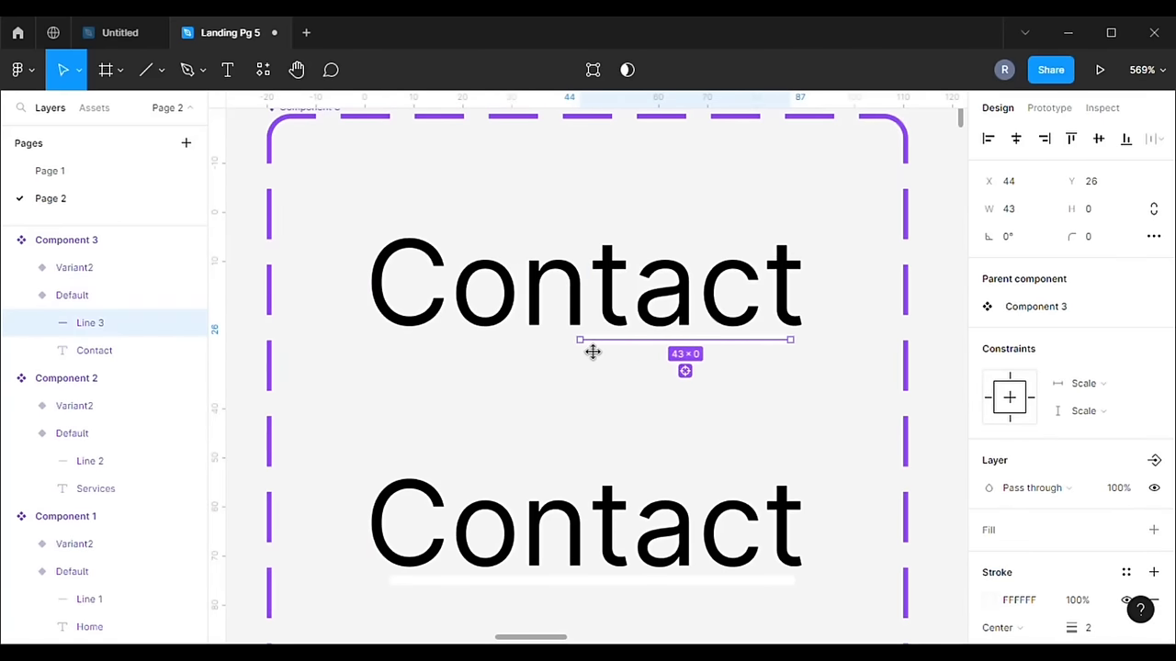
drag(805, 352, 610, 353)
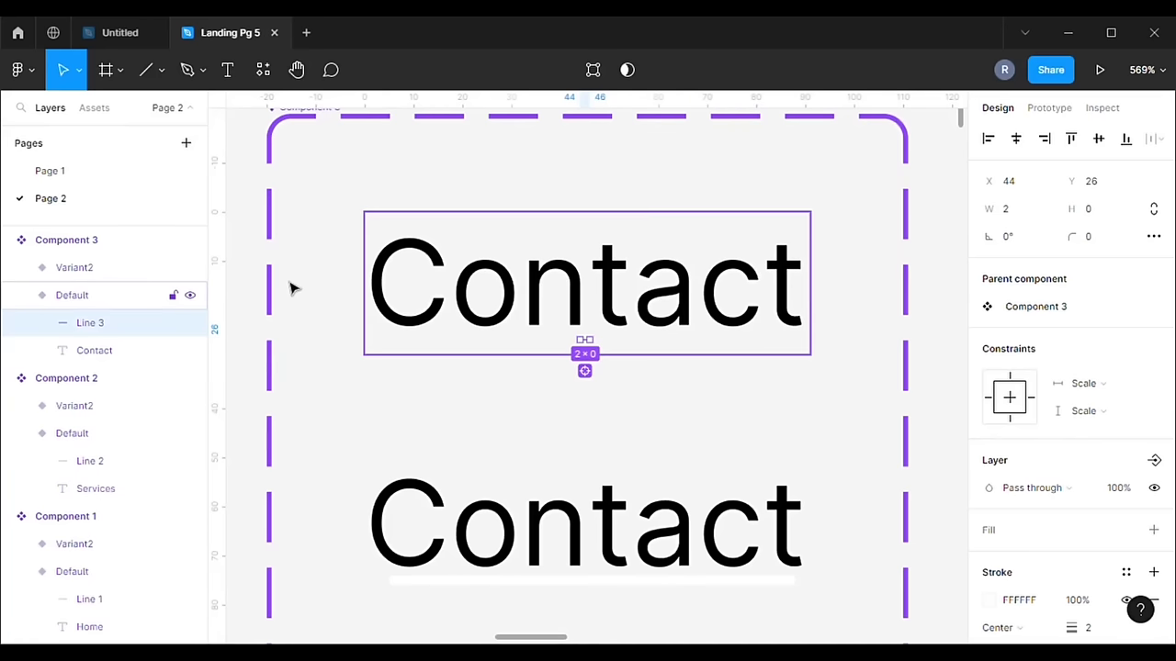
shift+click(112, 343)
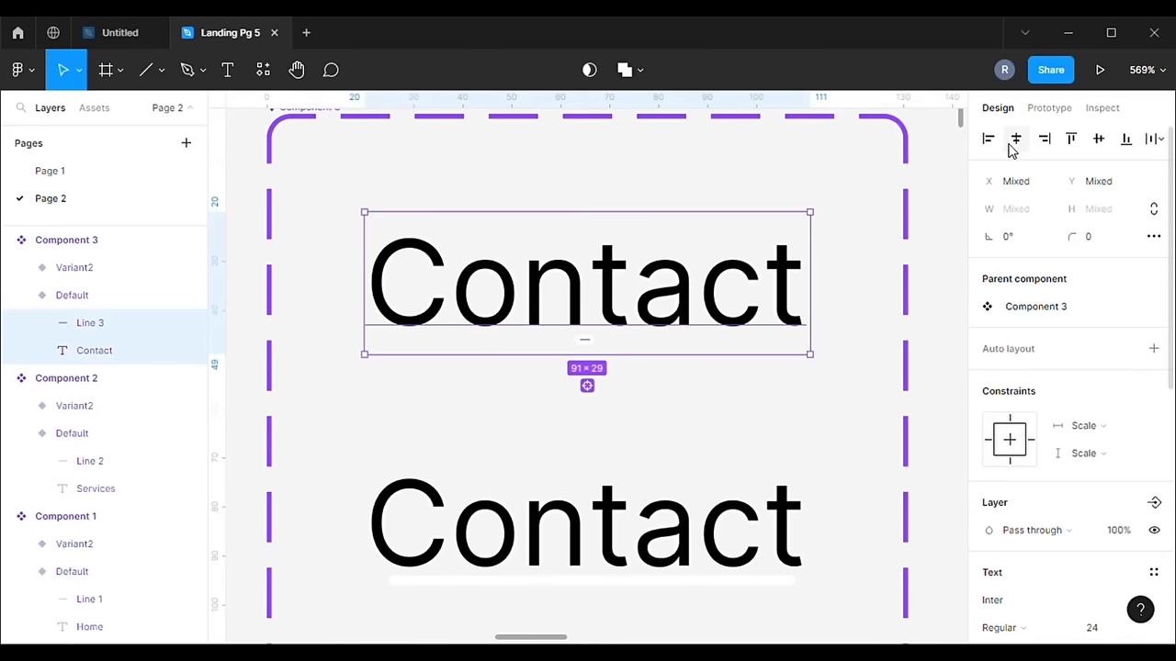
drag(392, 220, 375, 236)
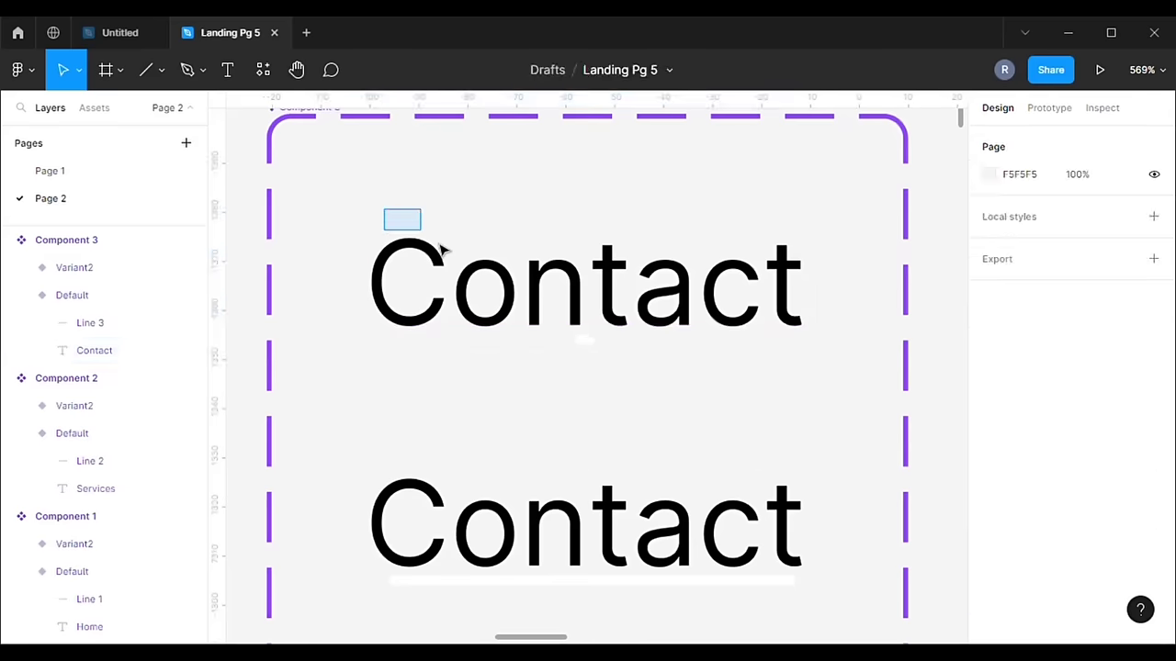
- Set the Contact underline's stroke opacity to 0
click(95, 326)
scroll(979, 393, down, 3)
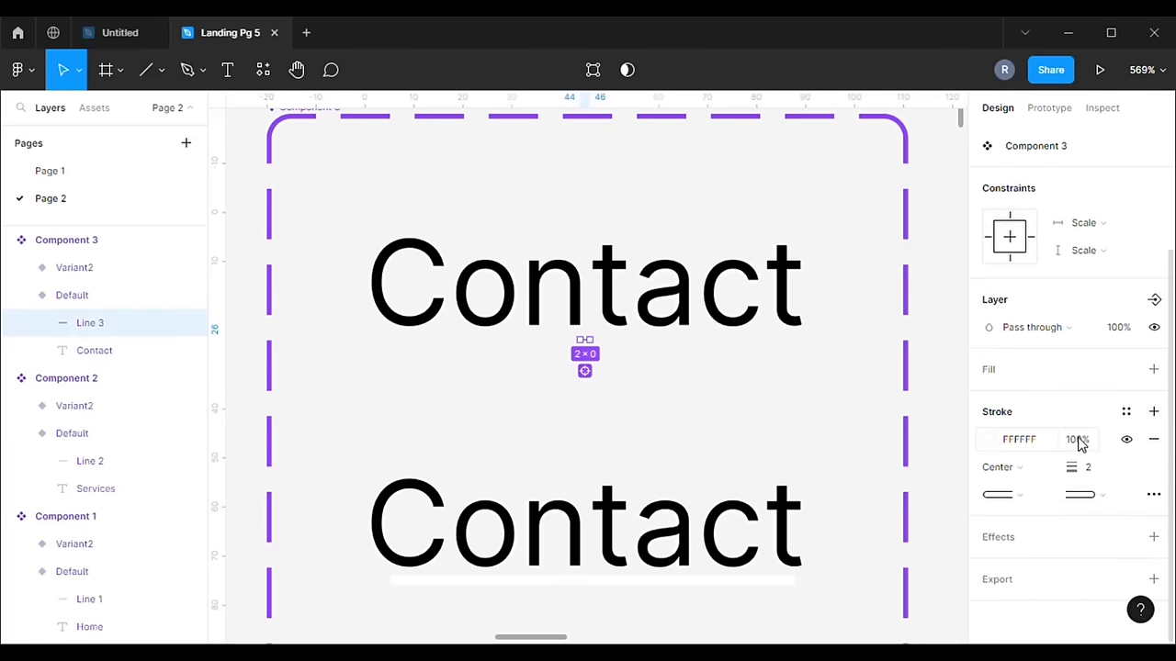
click(1075, 439)
text(0)
key(Escape)
- Make About and Line 4 a component with a second variant
drag(556, 636, 617, 636)
drag(386, 205, 663, 363)
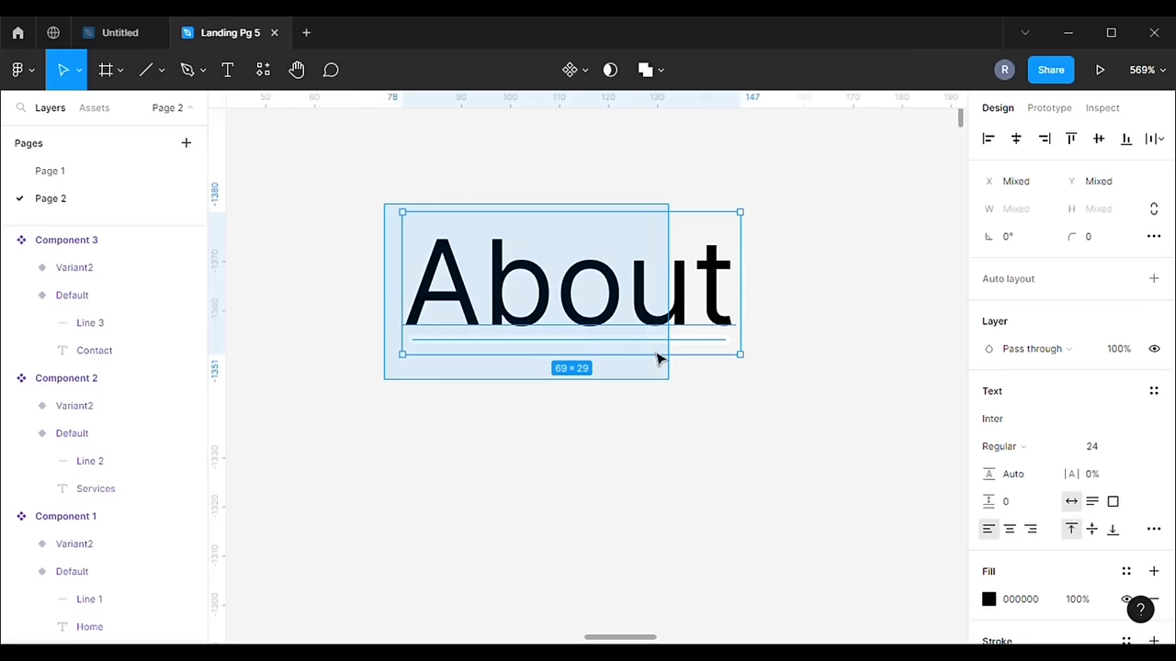
click(571, 70)
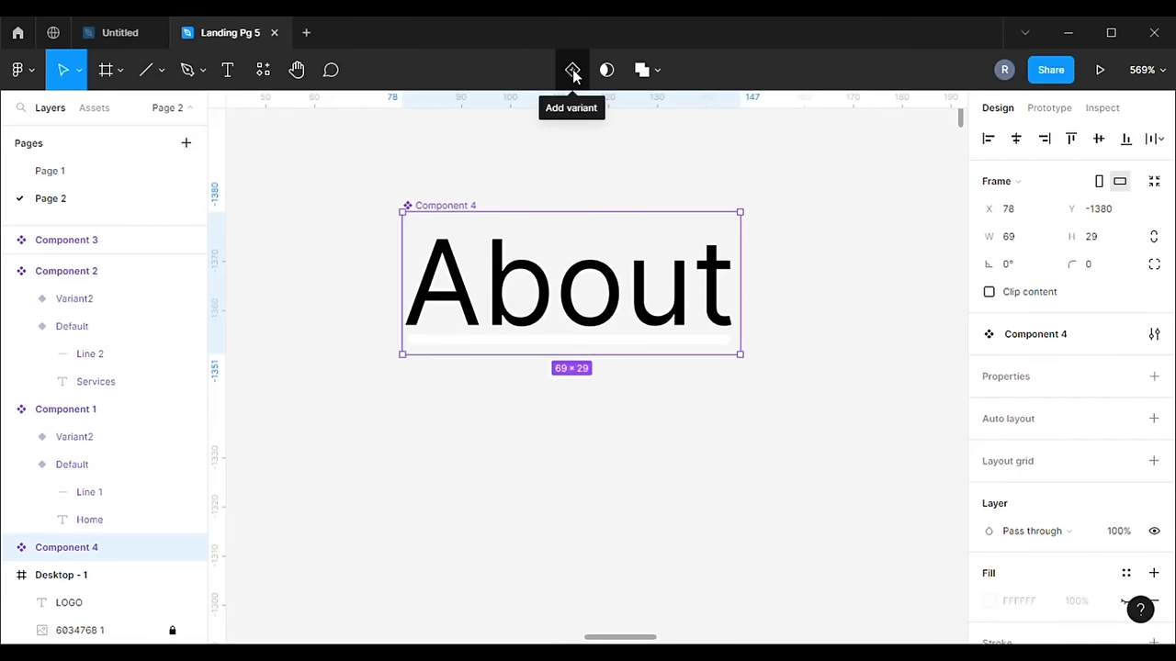
click(575, 76)
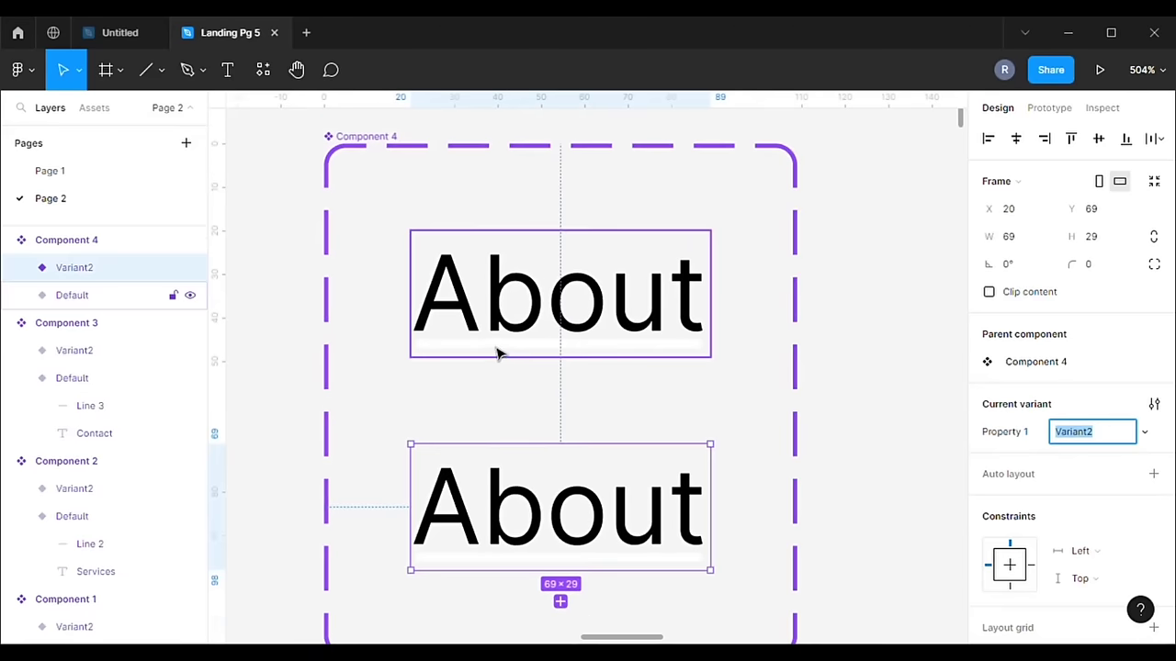
- Shrink the Default About underline to a 1 px stub centred under About
click(464, 354)
drag(461, 356, 559, 357)
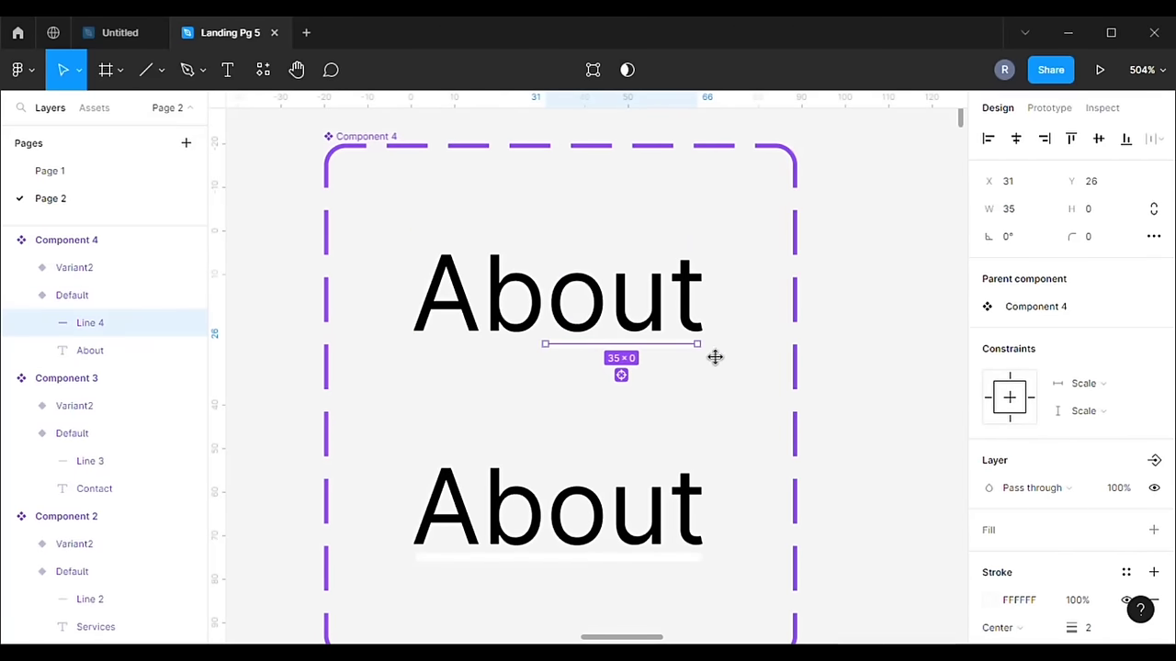
drag(714, 357, 574, 357)
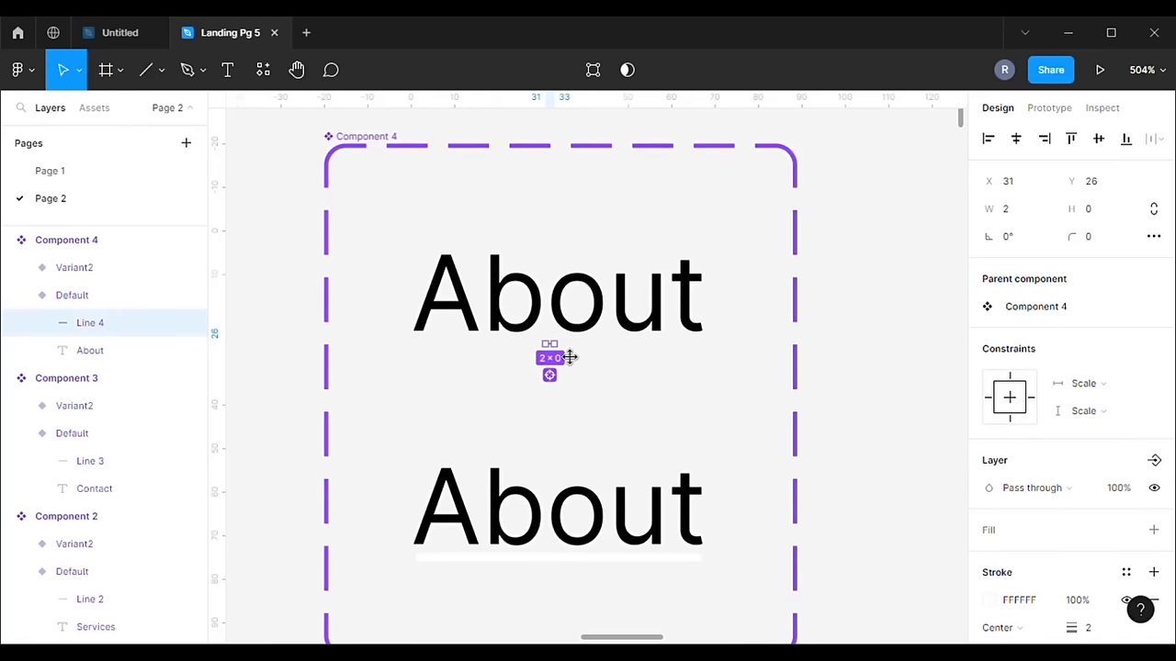
shift+click(91, 351)
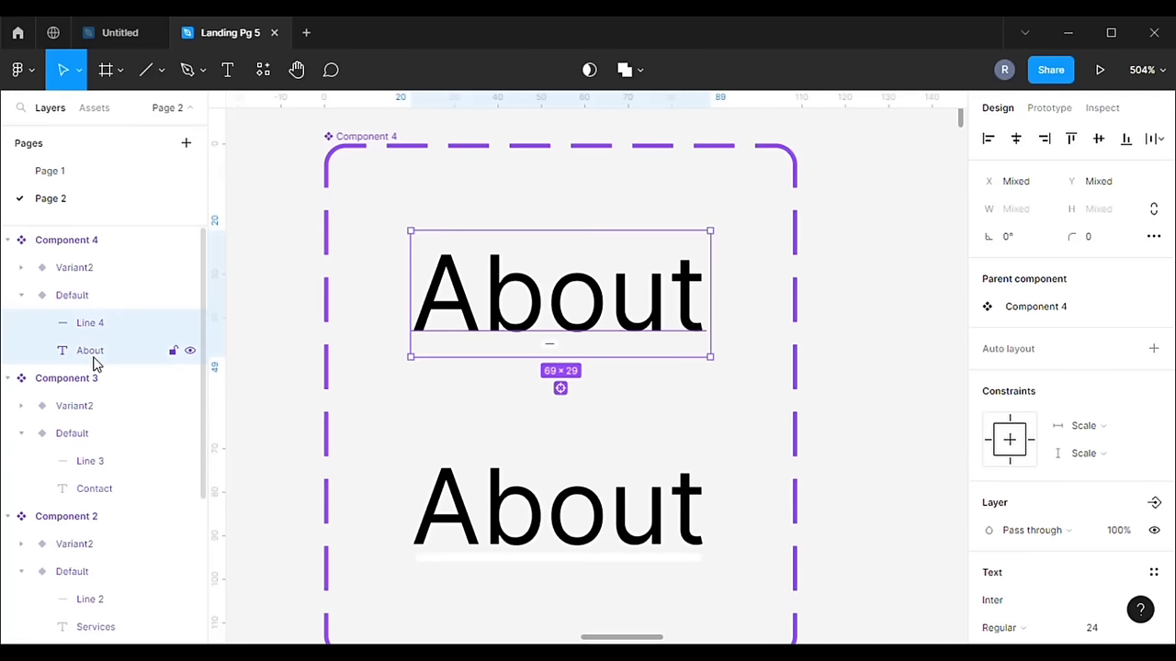
click(1016, 139)
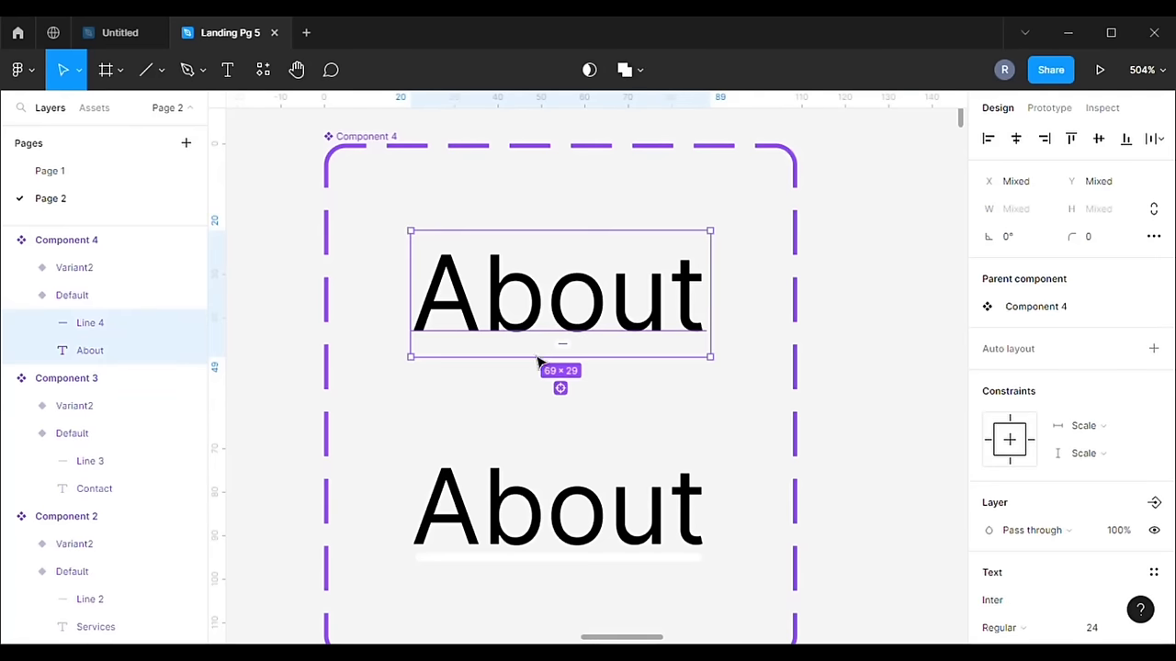
- Fine-tune the position of the About underline stub
scroll(561, 351, up, 3)
click(376, 404)
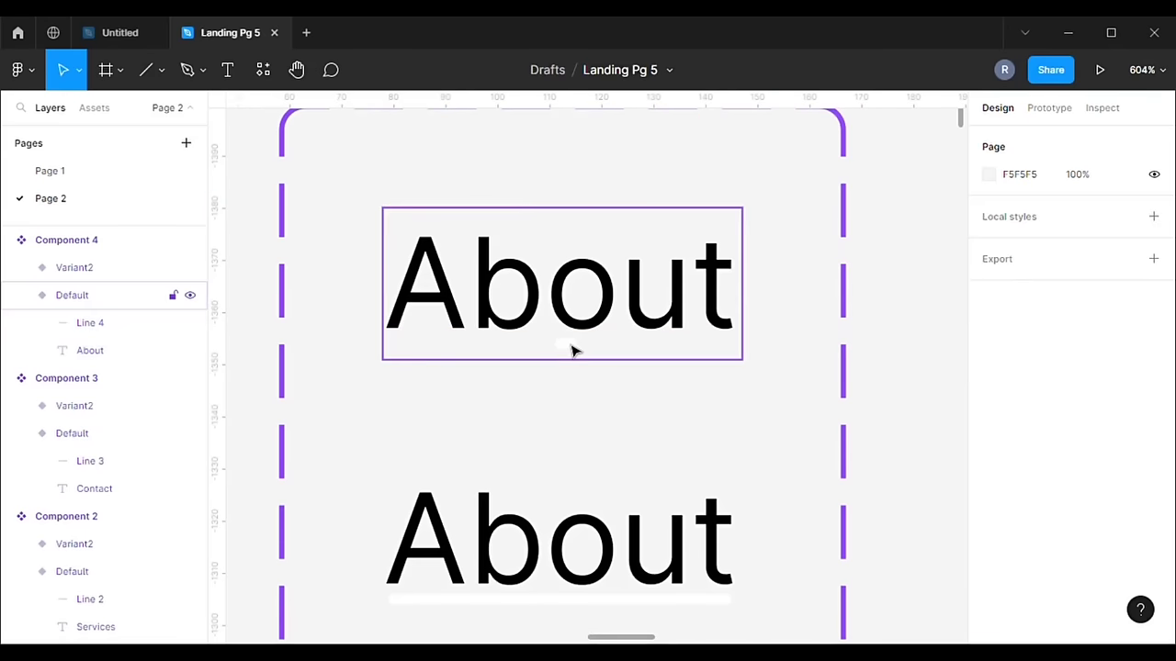
click(570, 350)
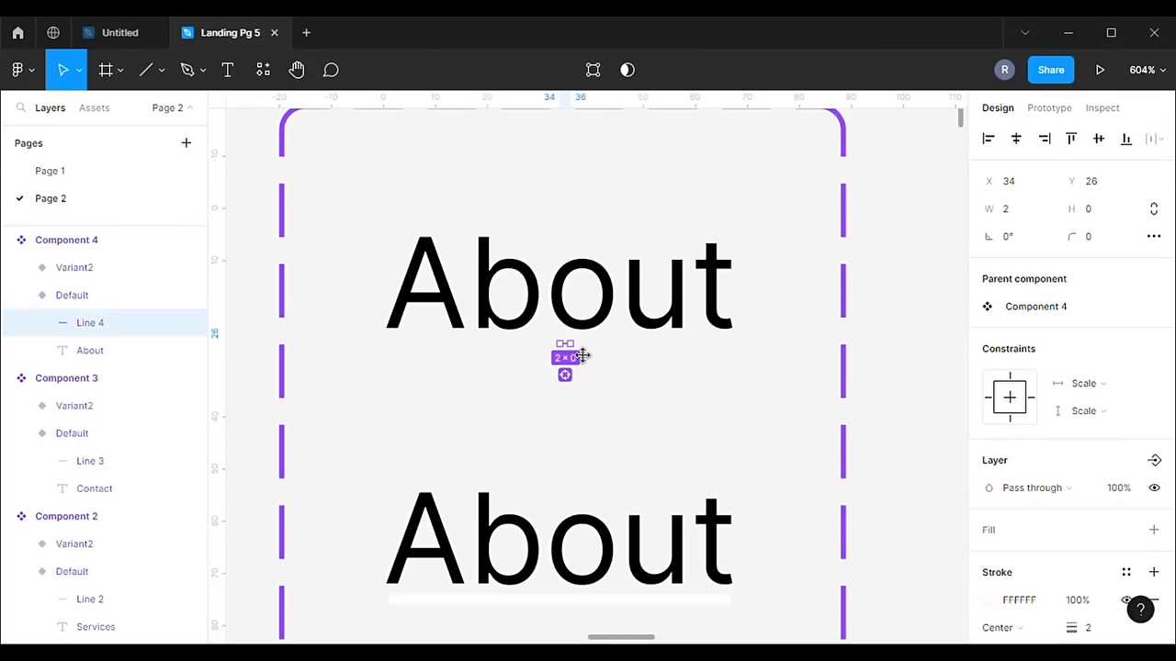
drag(580, 355, 580, 355)
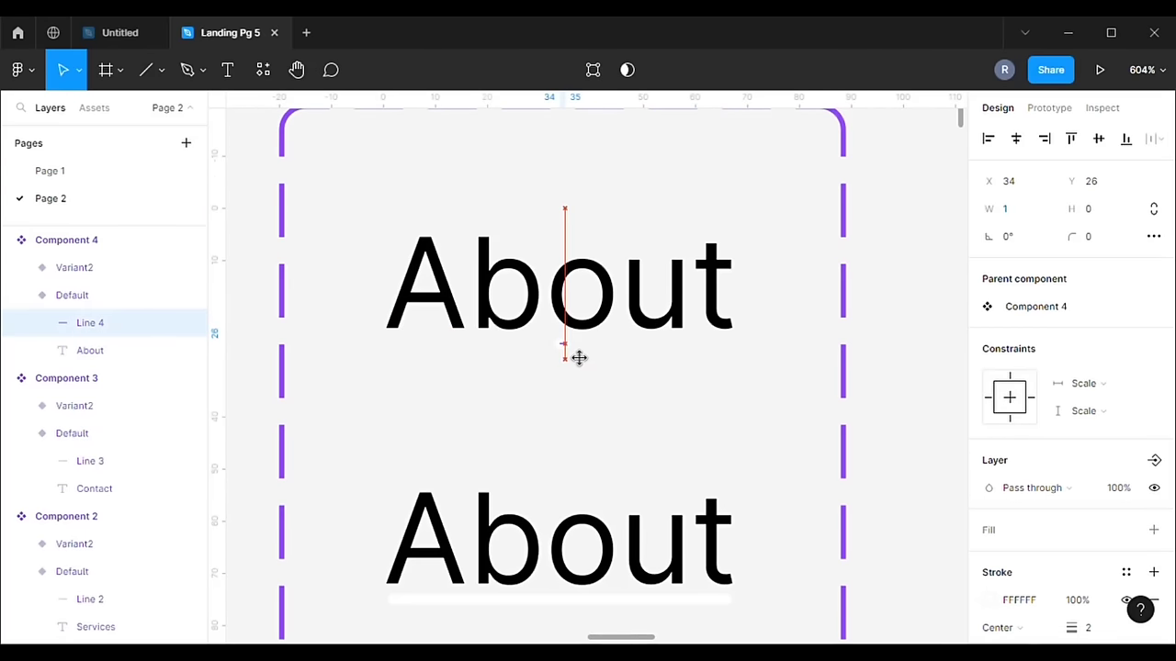
scroll(1067, 430, down, 1)
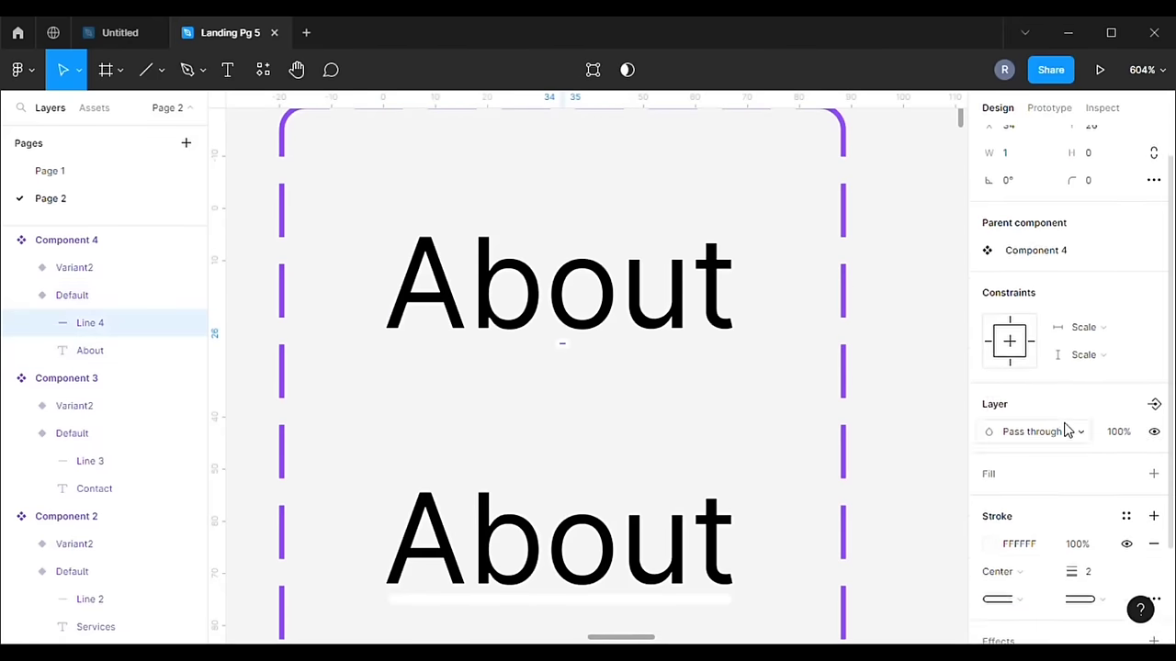
click(1077, 439)
text(0)
click(710, 402)
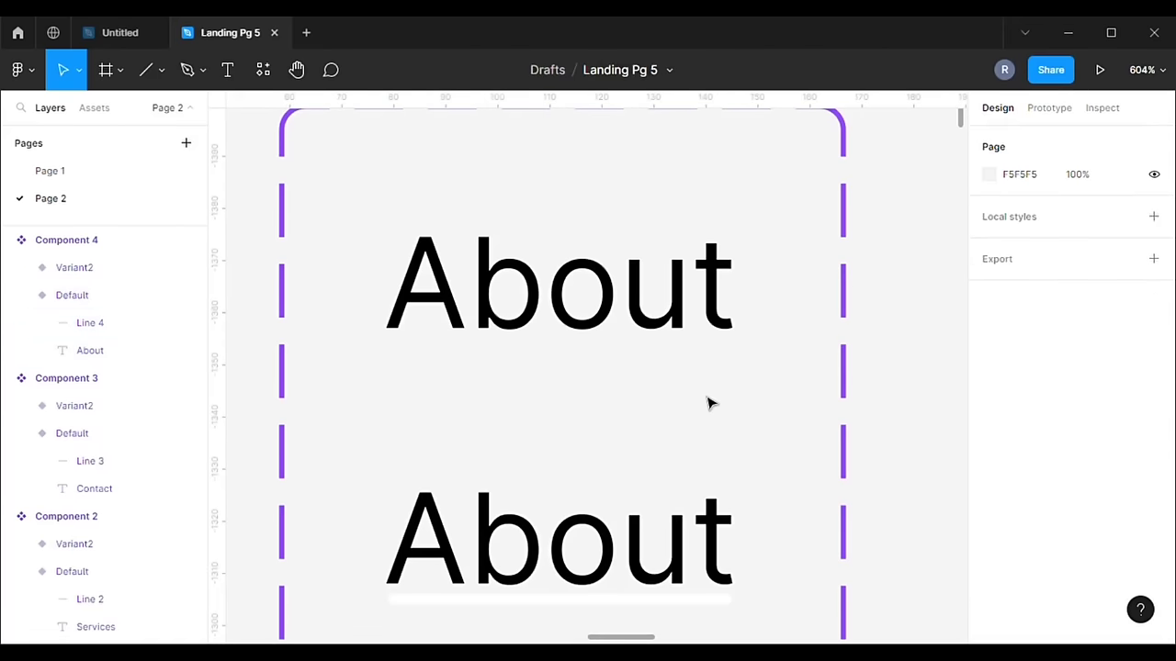
scroll(710, 403, down, 2)
- Link Home's Default variant to Variant2 while hovering, with Smart animate
scroll(708, 402, down, 2)
scroll(709, 401, down, 5)
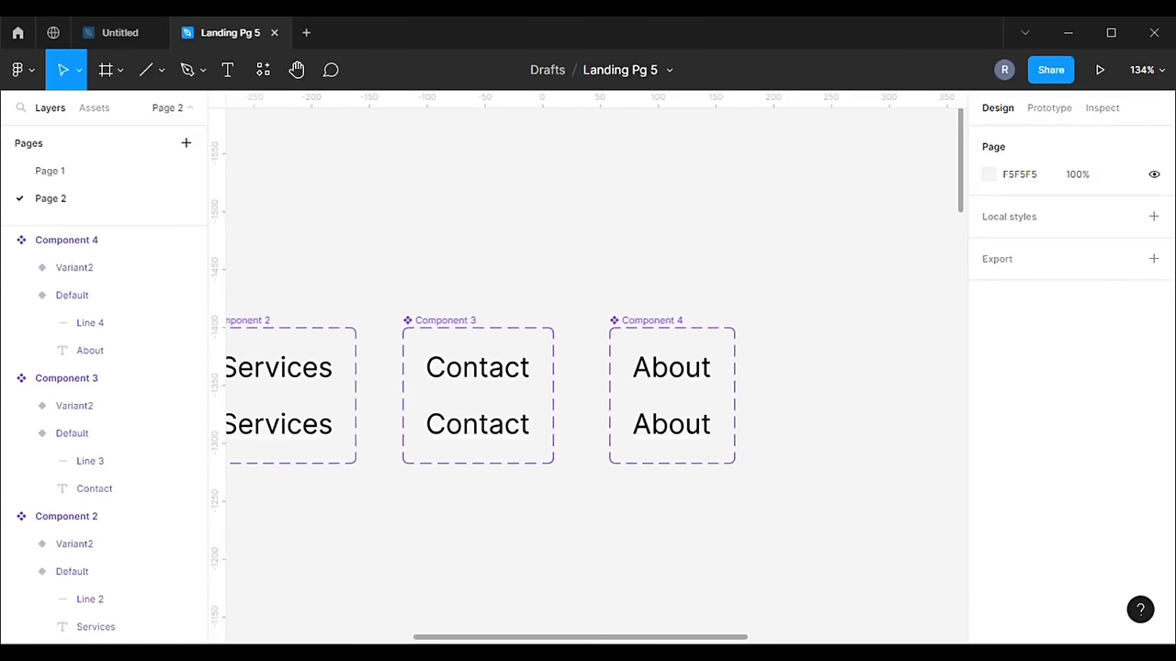
mouse_move(680, 643)
mouse_down()
mouse_move(561, 624)
mouse_move(546, 609)
mouse_up()
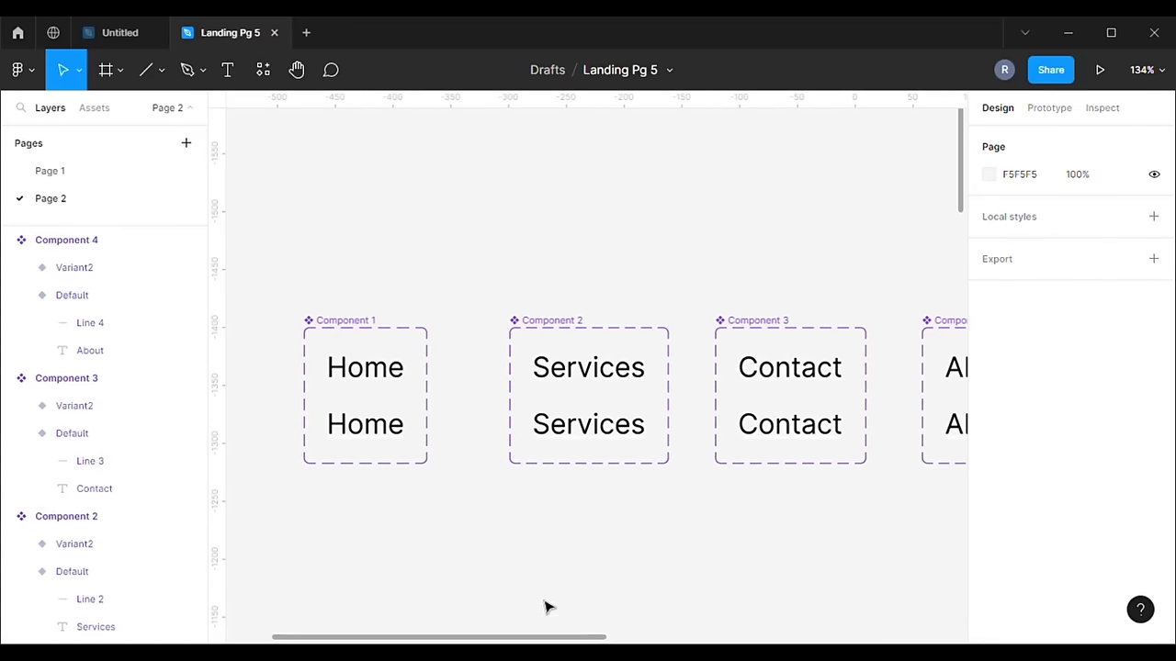
scroll(546, 578, down, 2)
drag(582, 643, 610, 640)
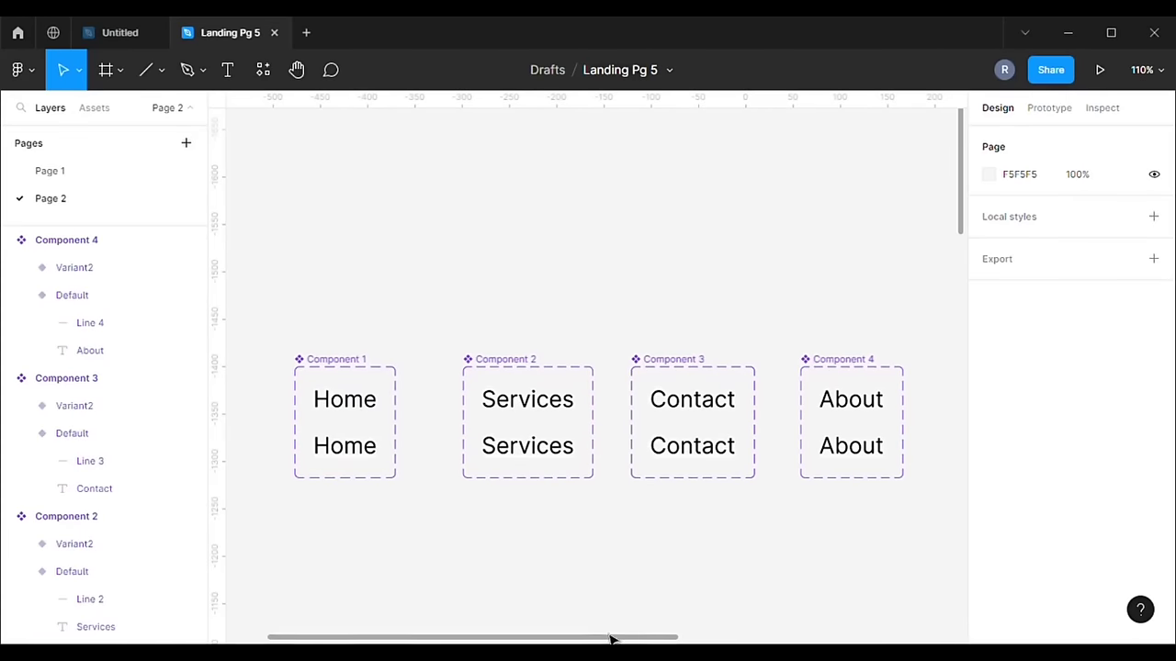
click(1043, 110)
click(370, 412)
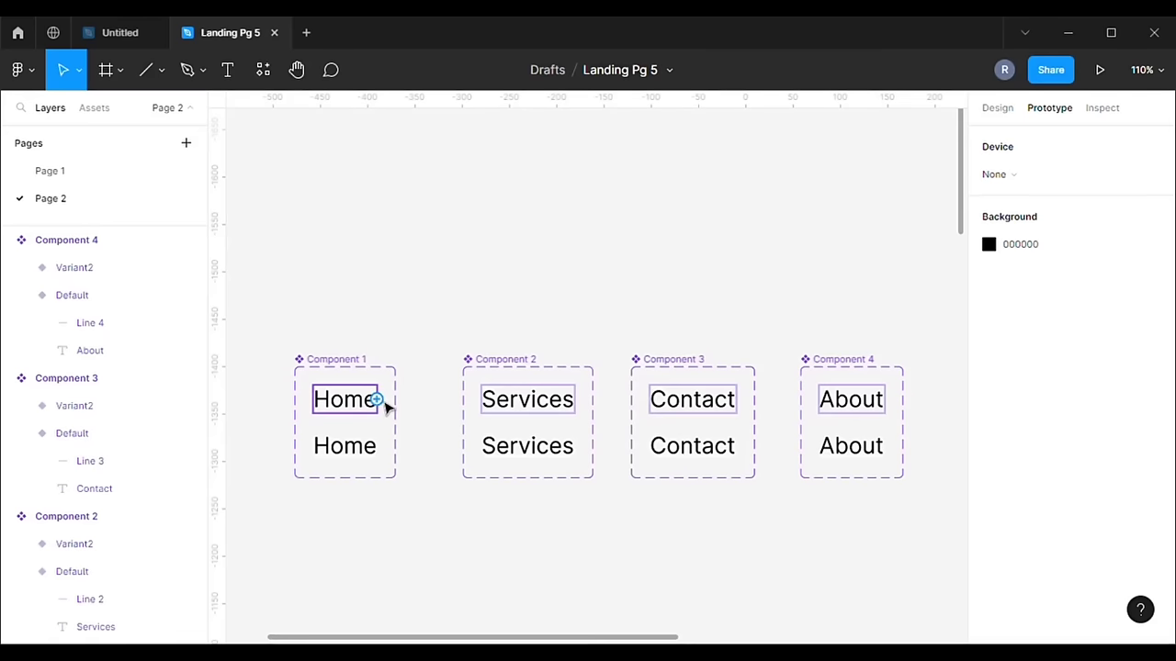
drag(385, 405, 365, 448)
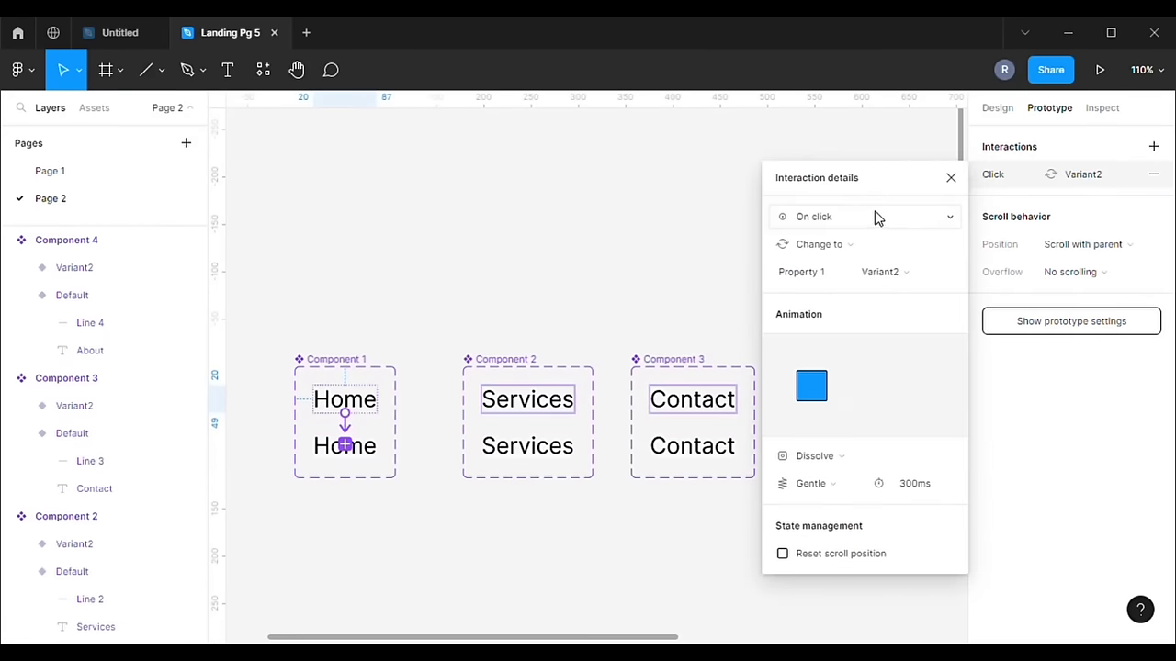
click(874, 215)
click(831, 259)
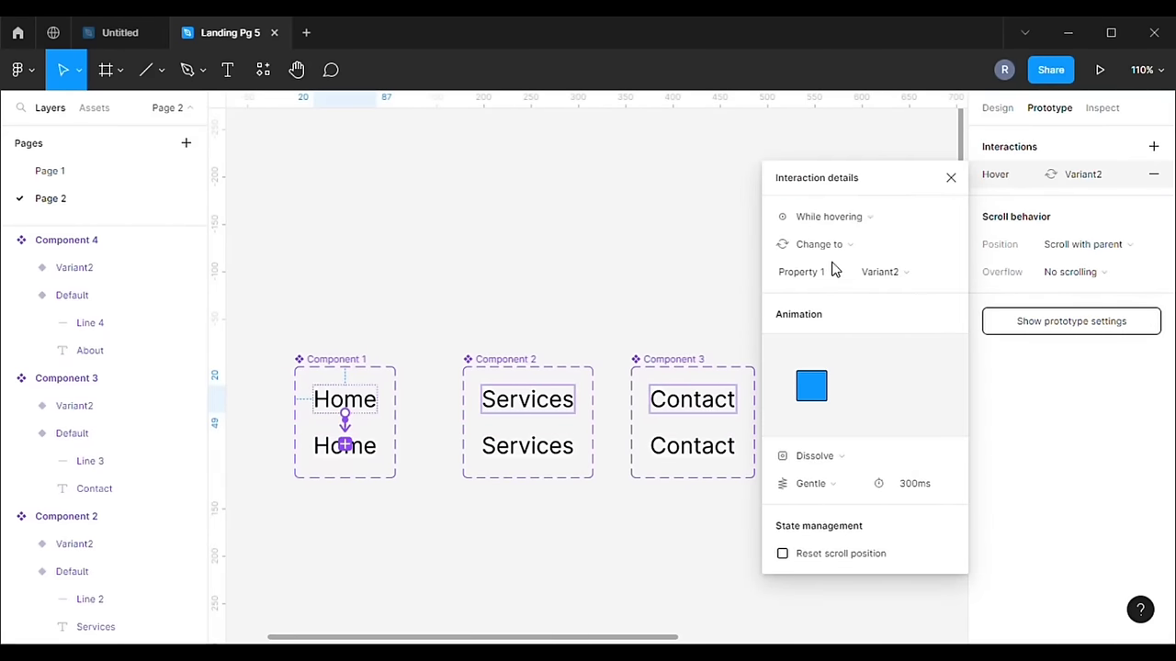
click(843, 458)
click(835, 479)
- Link Services' Default variant to Variant2 on a While hovering trigger
click(538, 275)
drag(579, 411, 569, 448)
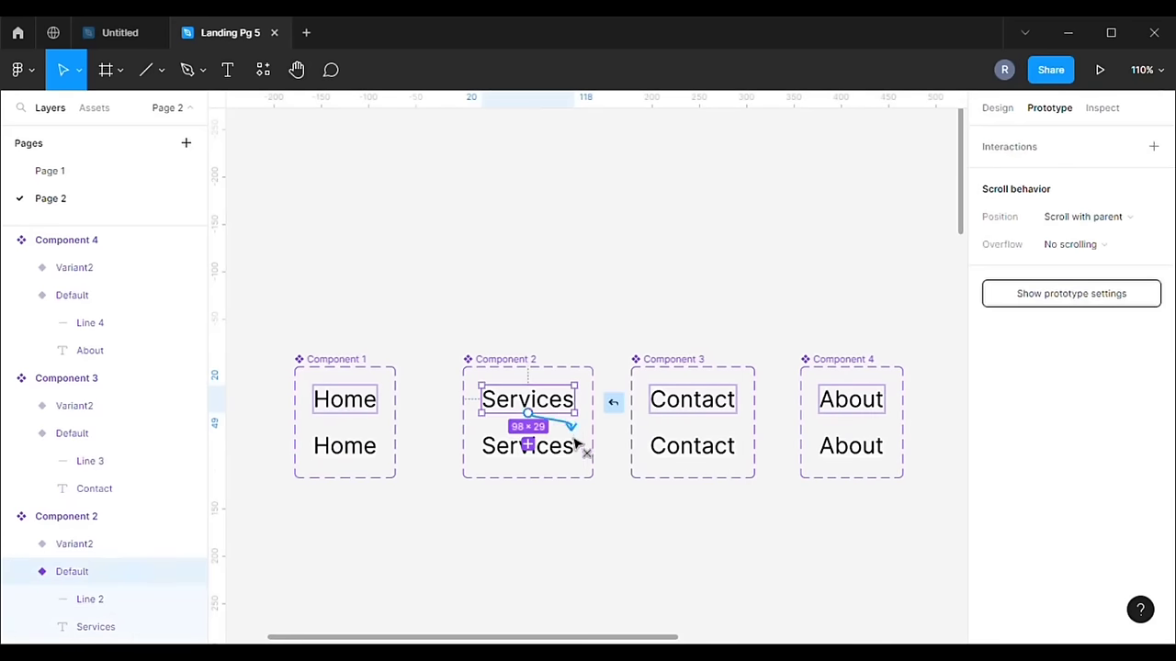
click(859, 217)
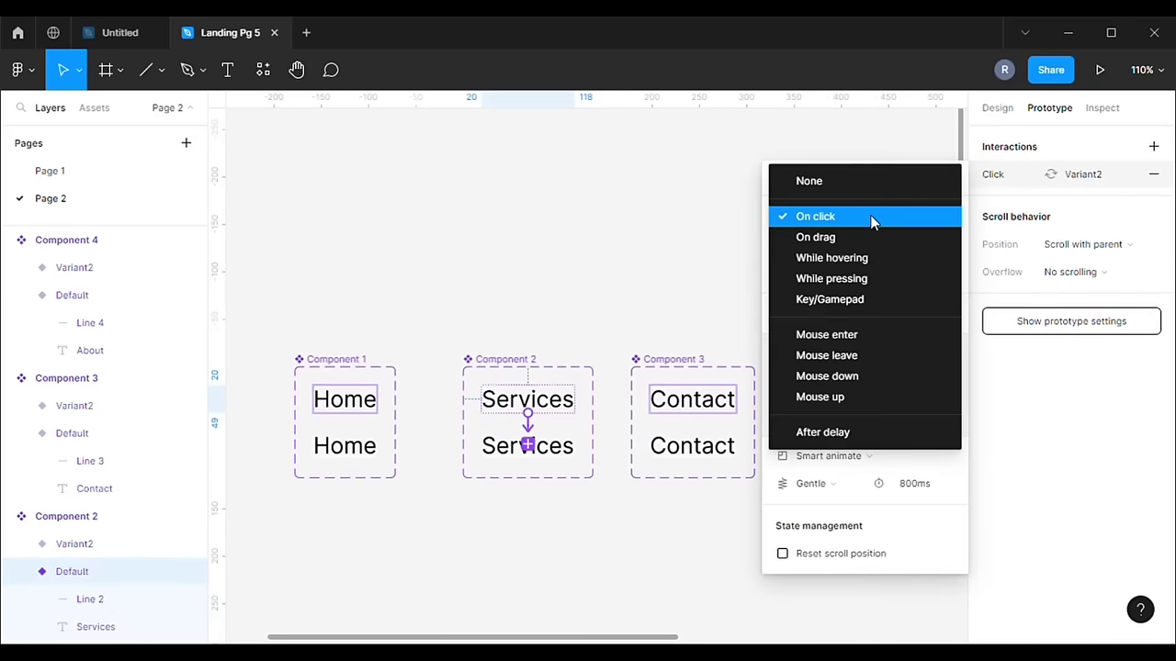
click(865, 266)
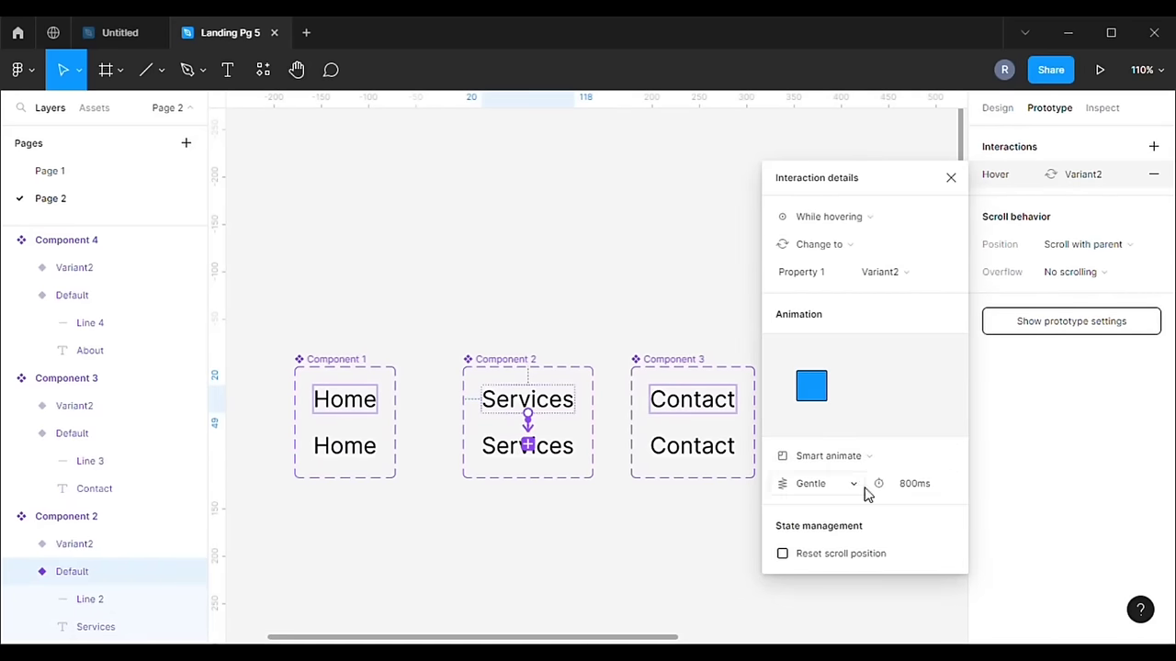
click(641, 335)
- Link Contact's Default variant to Variant2 on a While hovering trigger
click(735, 397)
drag(753, 398, 722, 446)
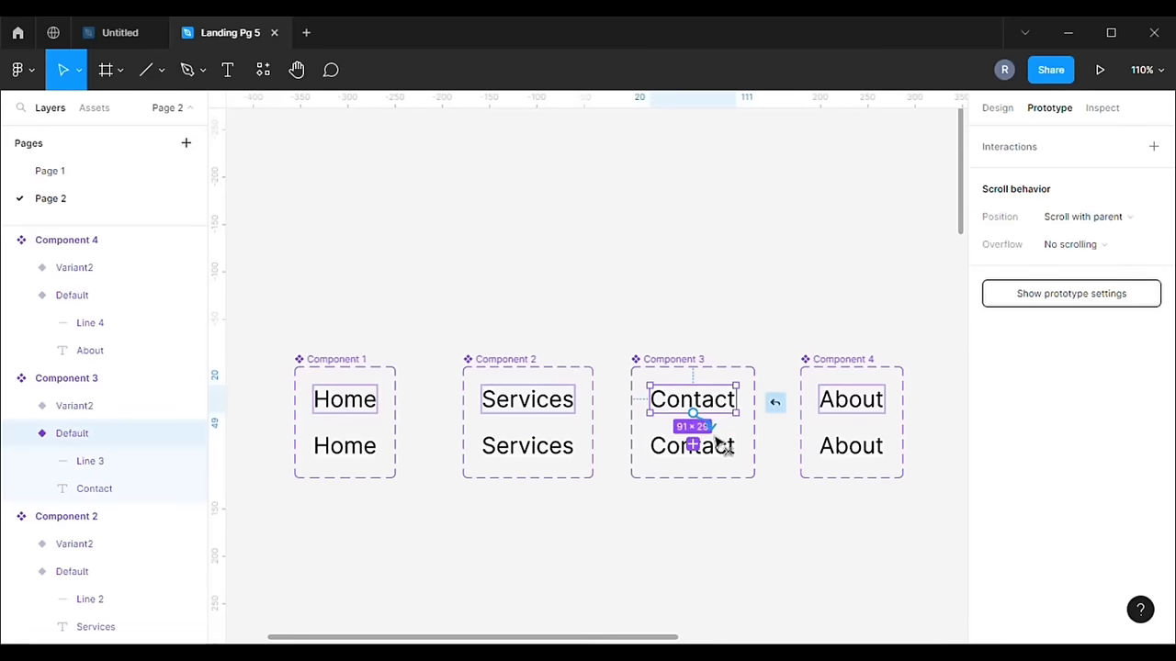
click(826, 217)
click(857, 259)
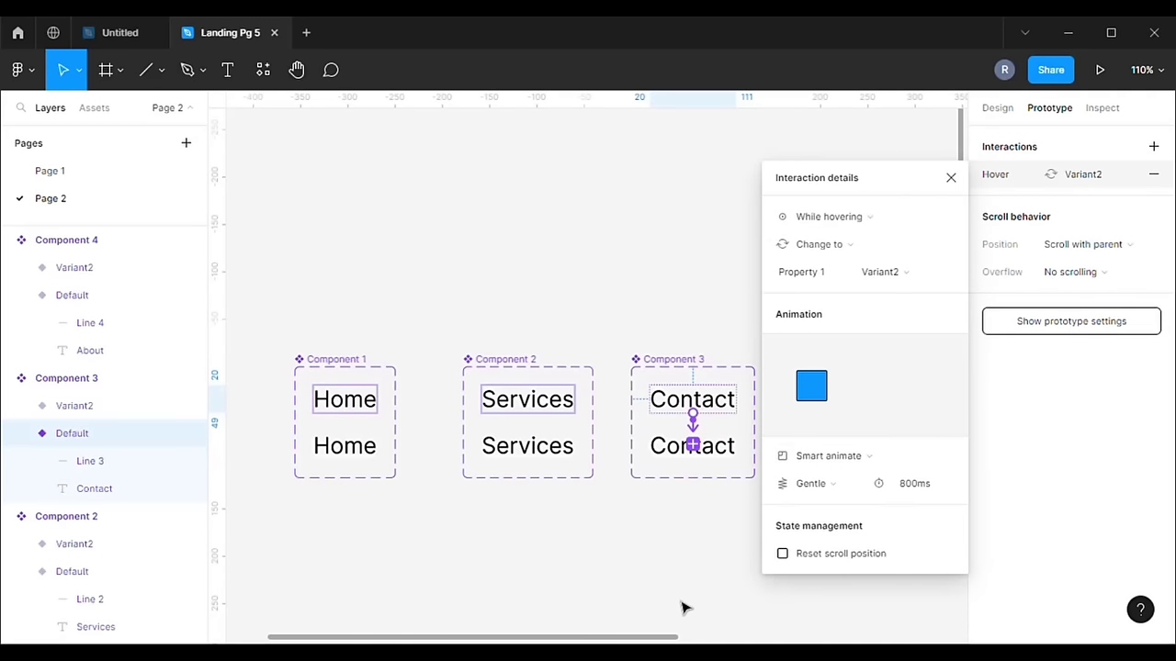
- Link About's Default variant to Variant2 on a While hovering trigger
scroll(681, 551, right, 4)
click(722, 407)
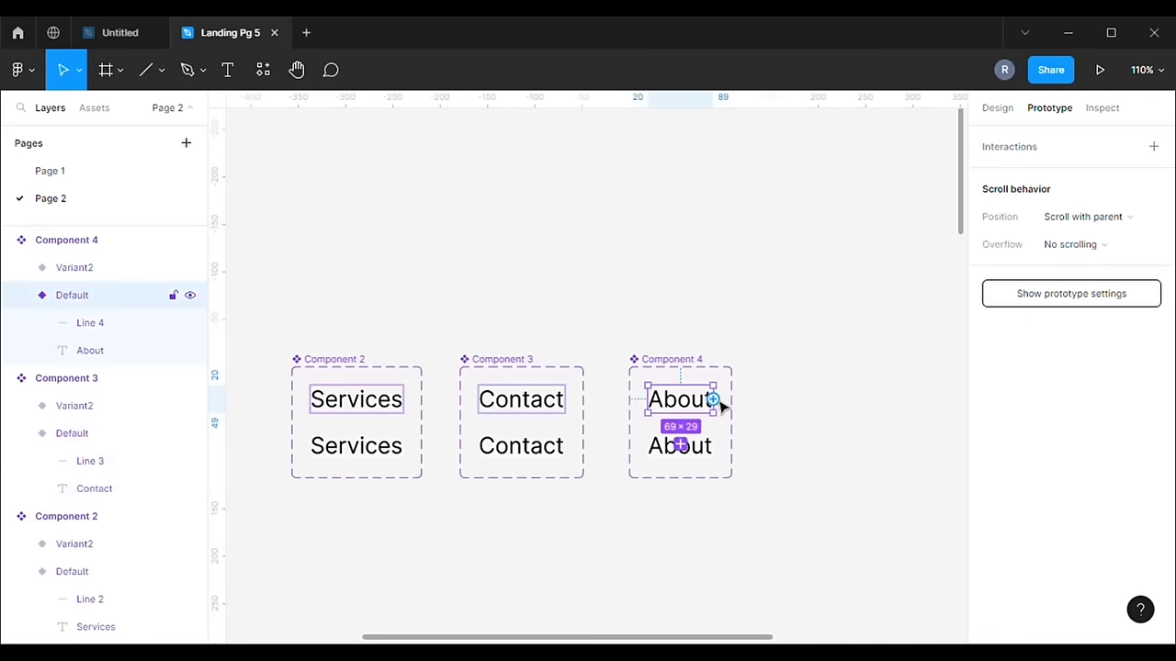
drag(722, 407, 691, 448)
click(852, 219)
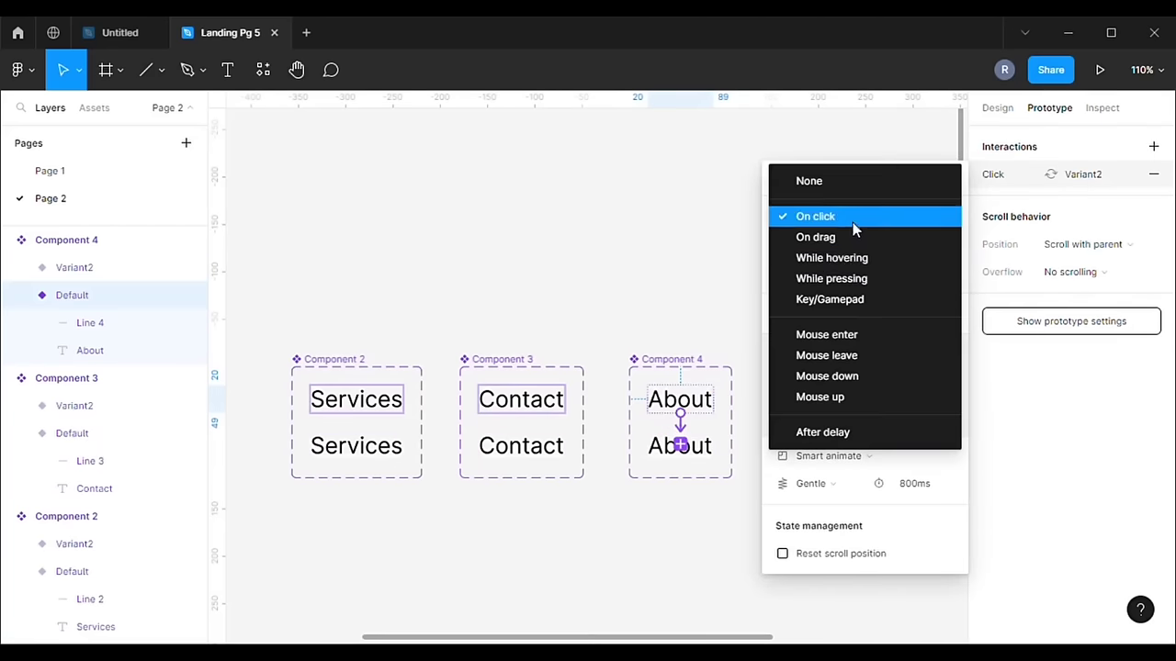
click(859, 259)
click(951, 178)
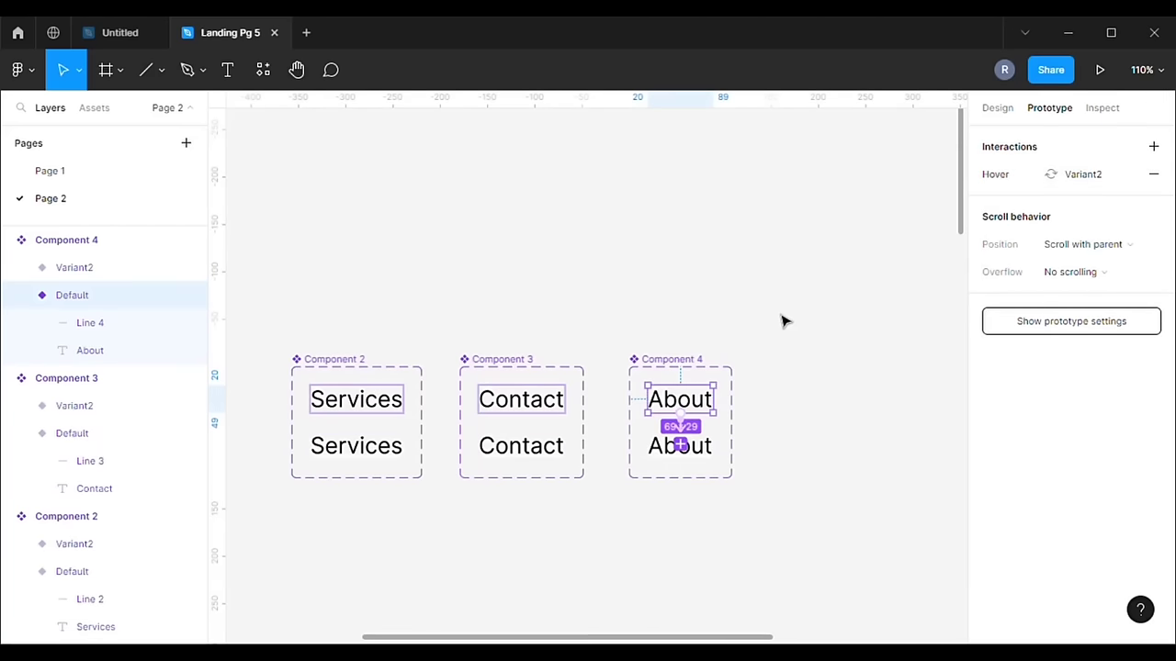
scroll(782, 320, down, 3)
scroll(782, 321, down, 2)
- Rename Component 1 to Home and Component 2 to Services
scroll(432, 317, up, 3)
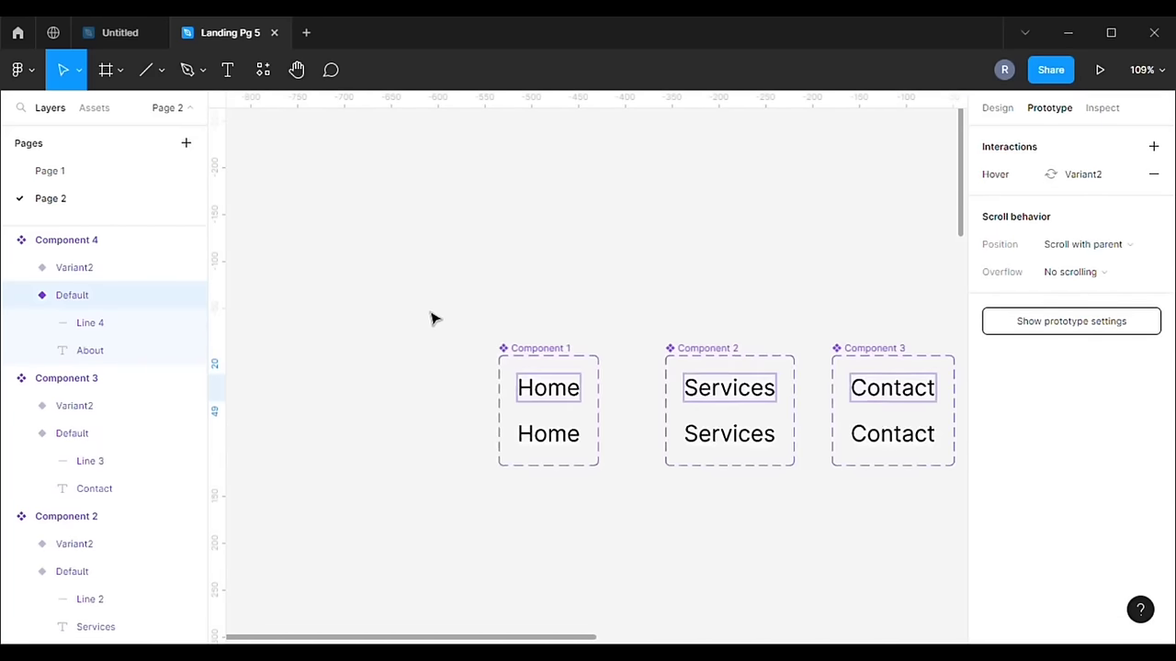
scroll(433, 317, up, 2)
click(577, 376)
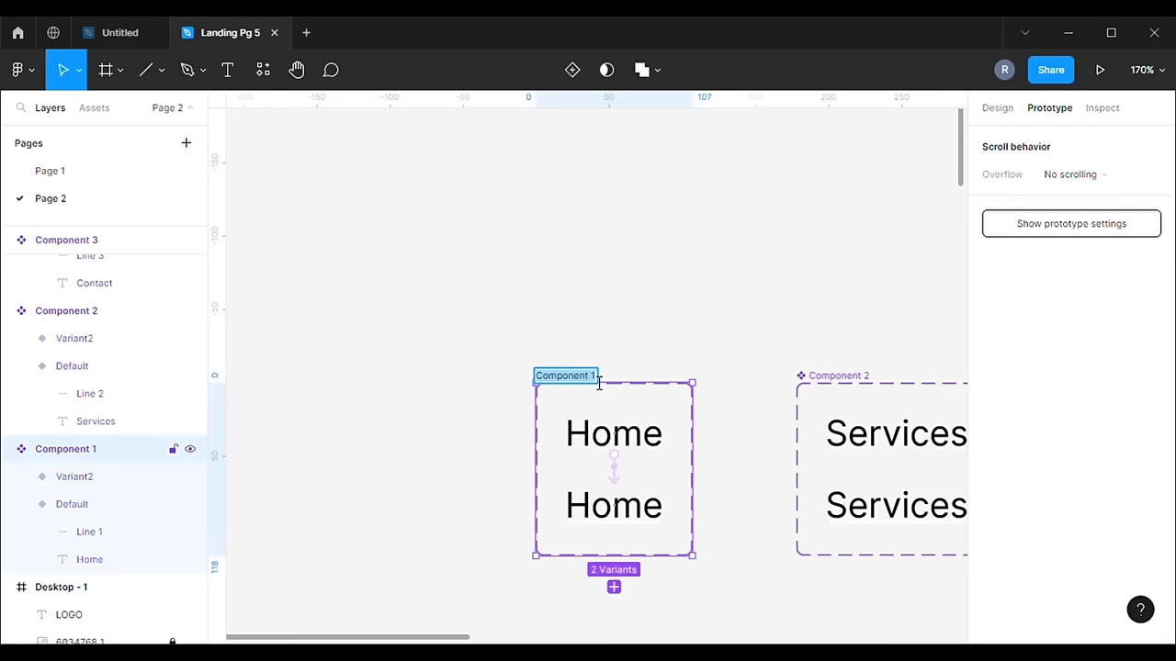
text(Home)
click(858, 376)
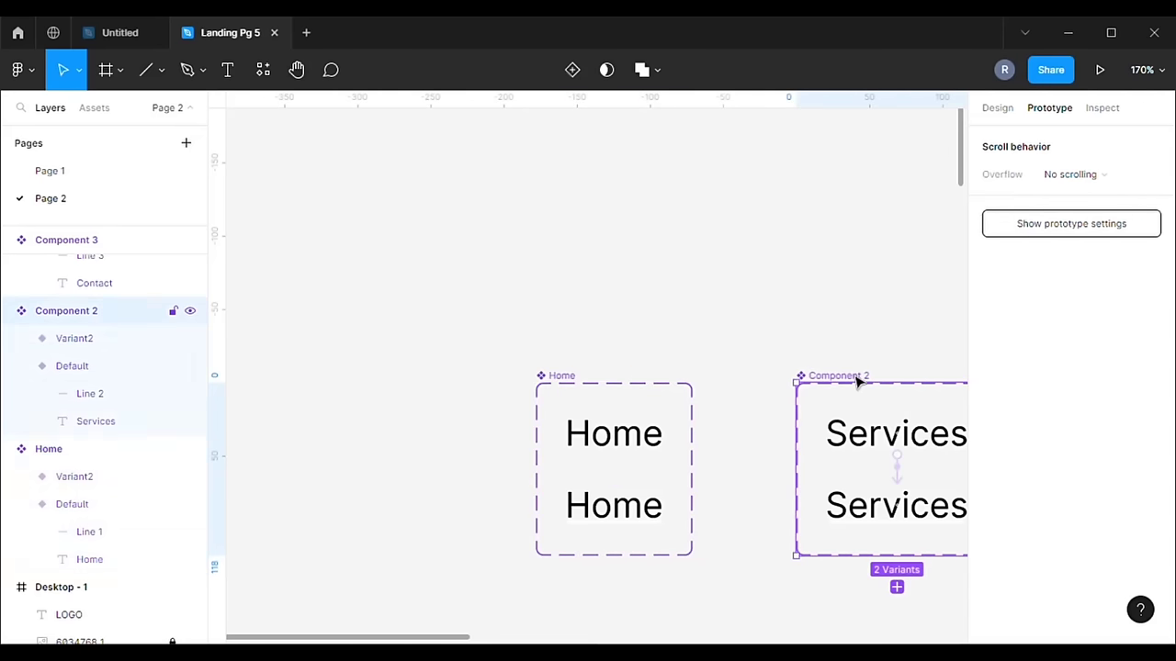
double_click(858, 377)
text(Services)
click(774, 381)
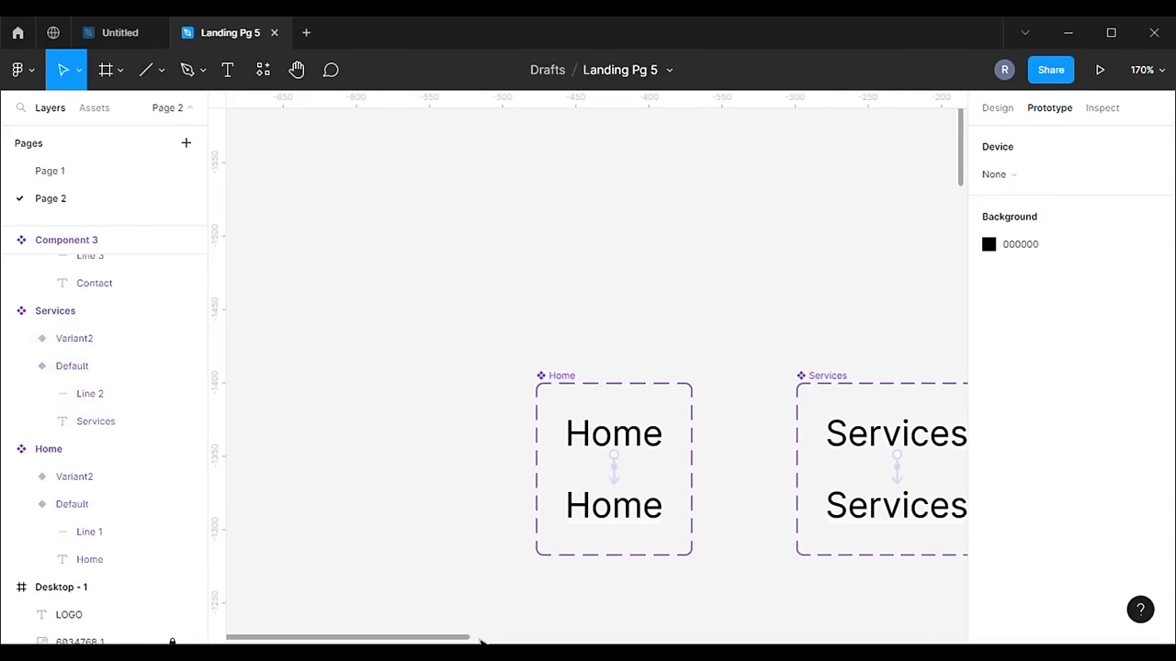
- Rename Component 3 to Contact and Component 4 to About
drag(464, 638, 680, 638)
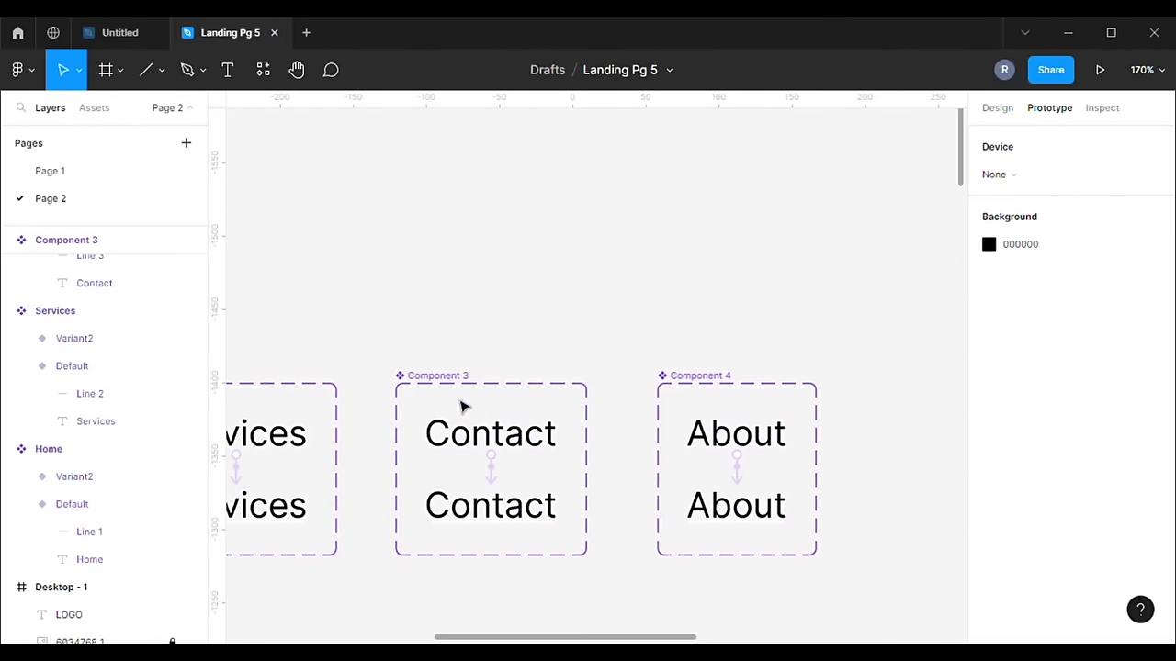
click(444, 380)
text(Contact)
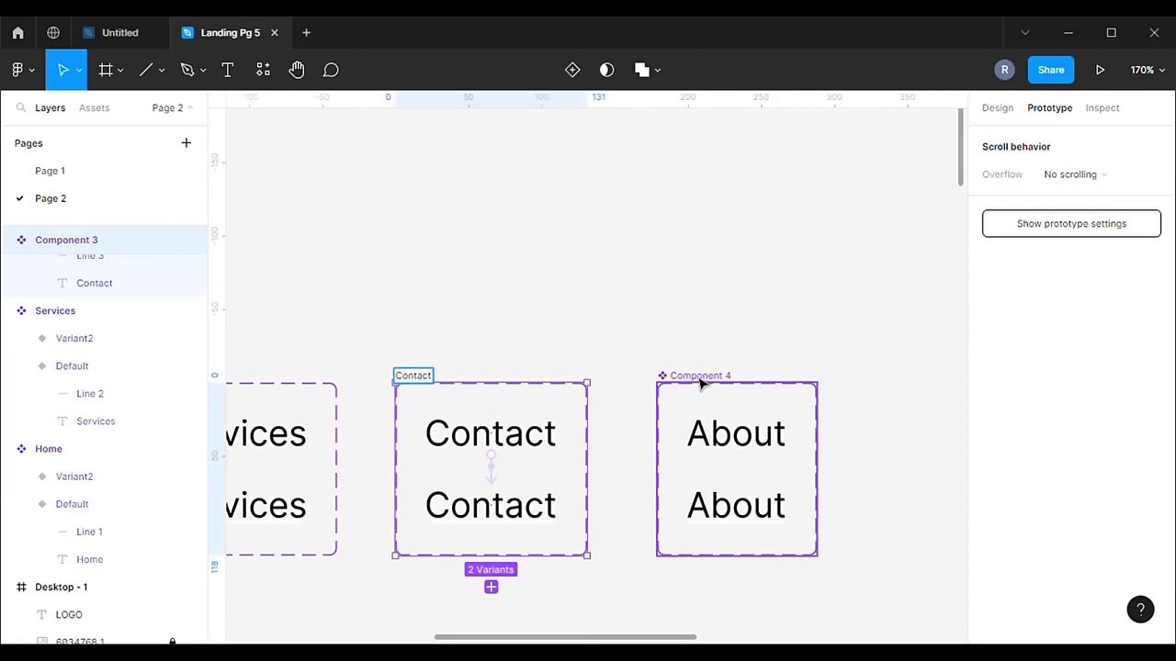
double_click(699, 377)
text(About)
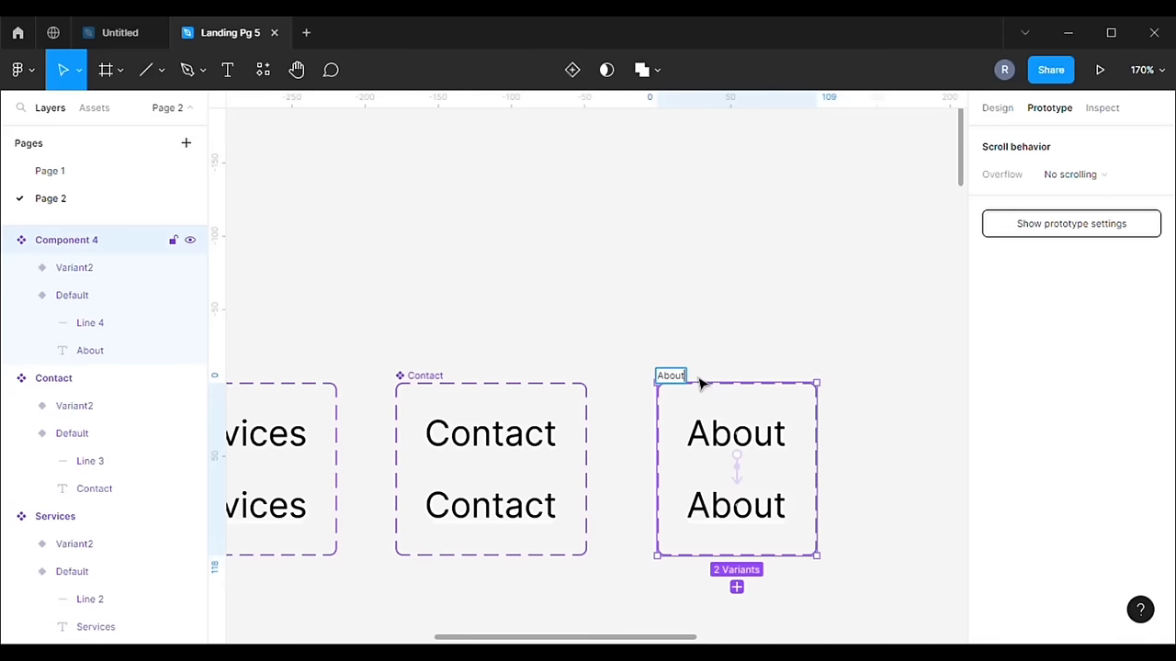
click(592, 356)
scroll(592, 356, down, 3)
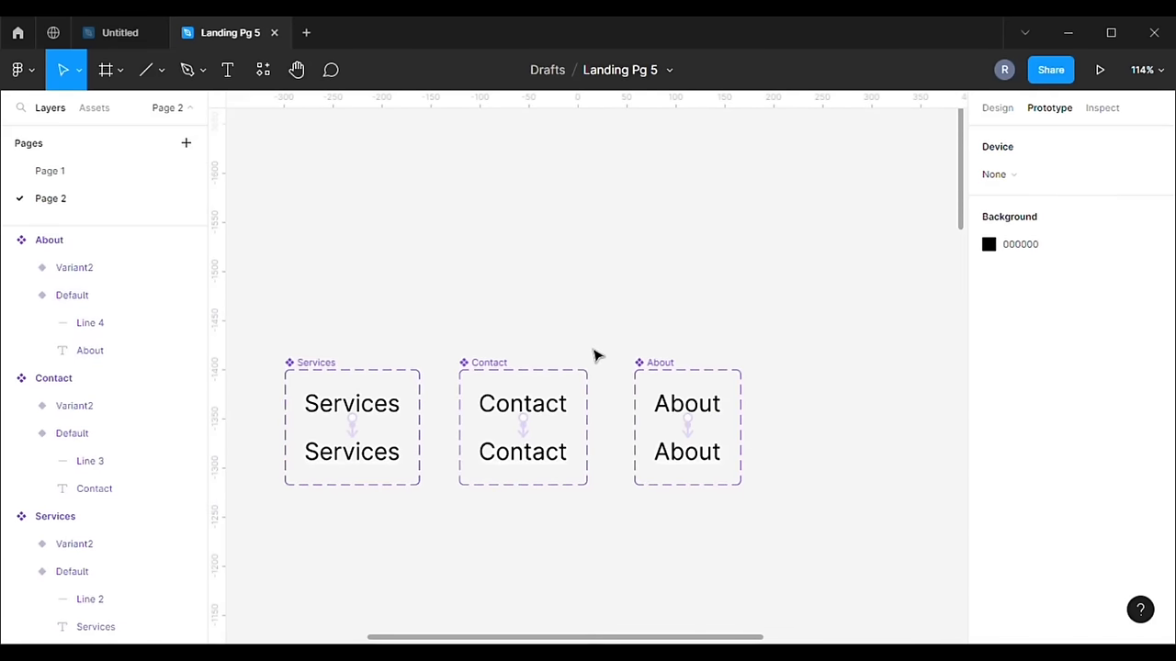
drag(646, 640, 538, 637)
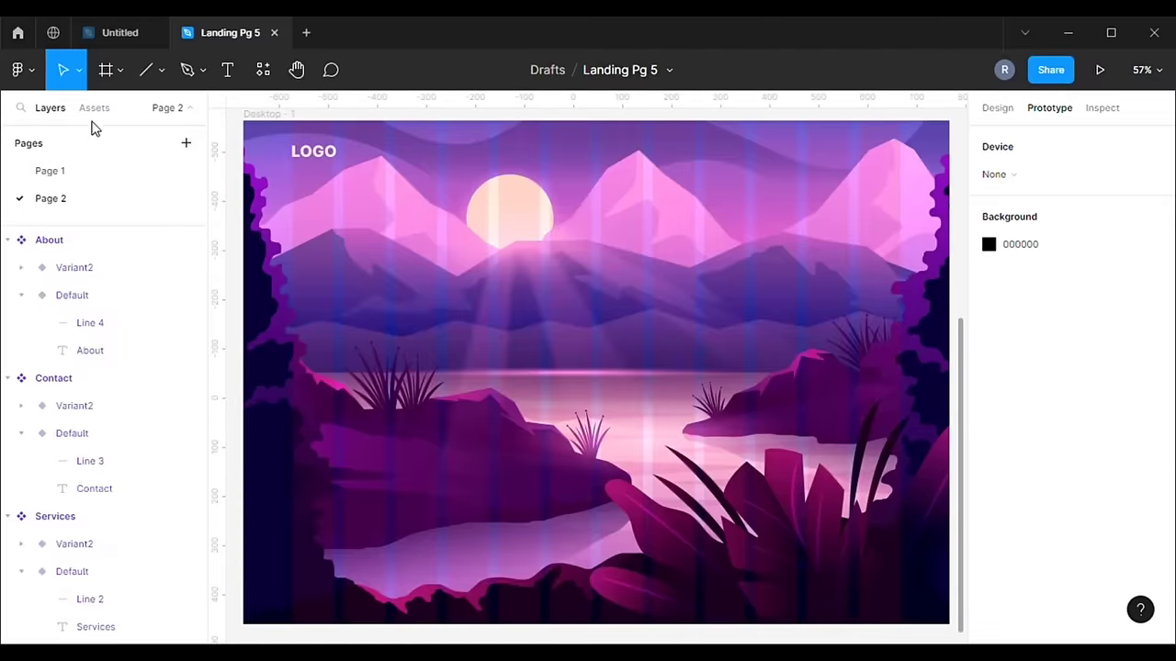
- Place Home, Services, Contact and About instances in a row beside LOGO
click(96, 108)
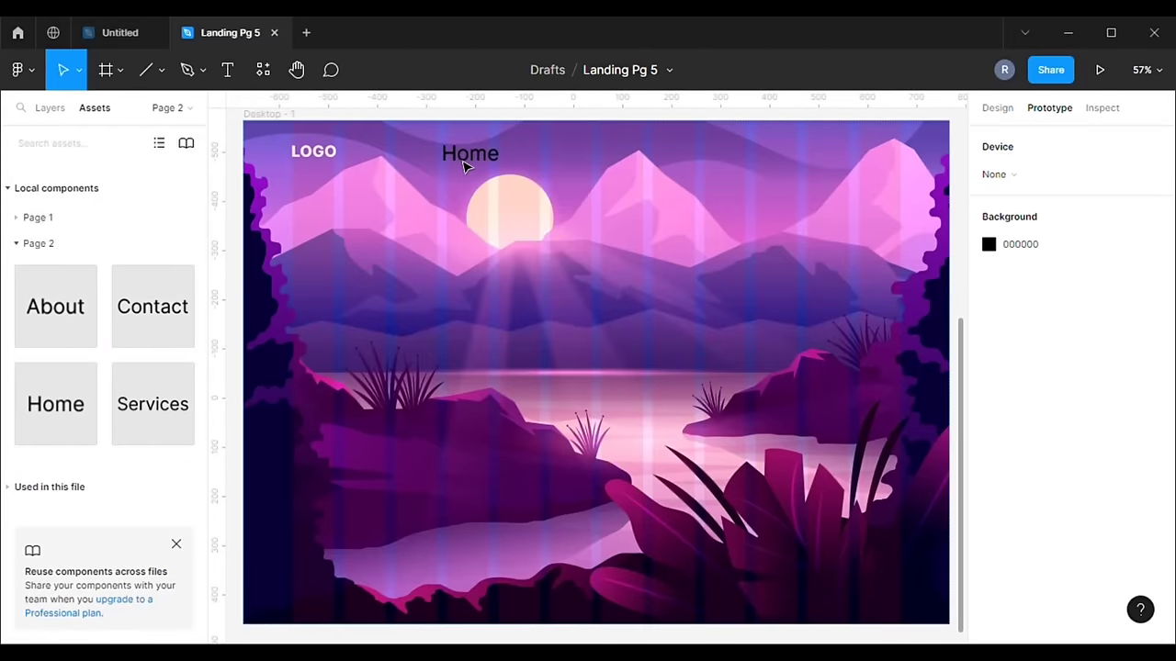
drag(466, 165, 464, 163)
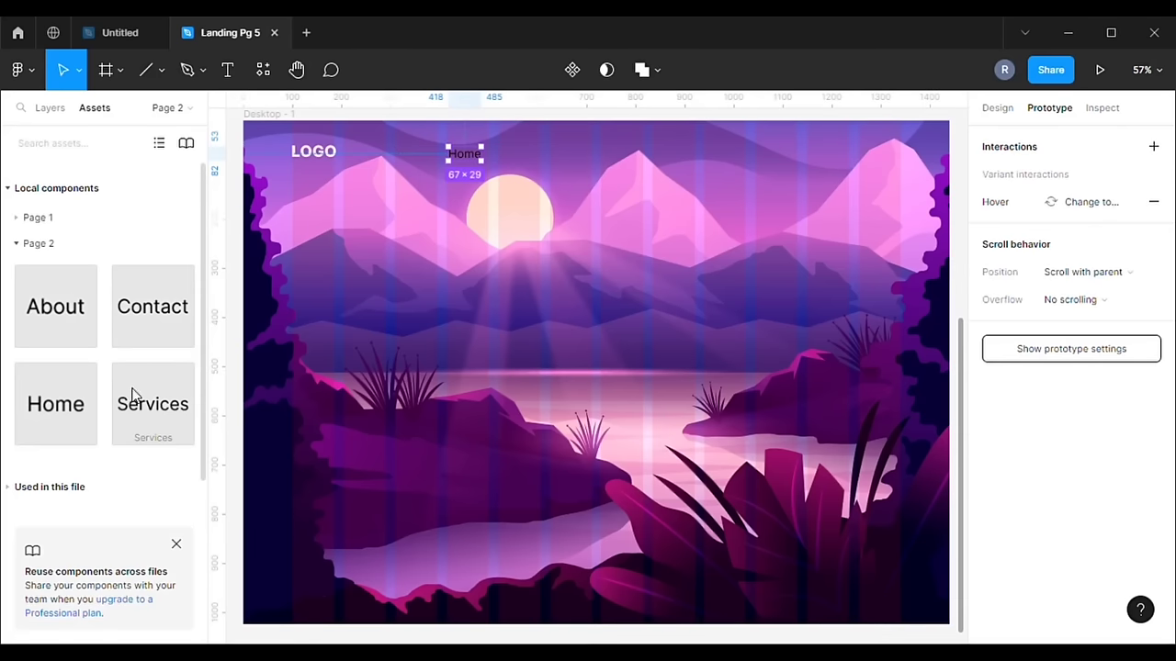
drag(152, 404, 546, 156)
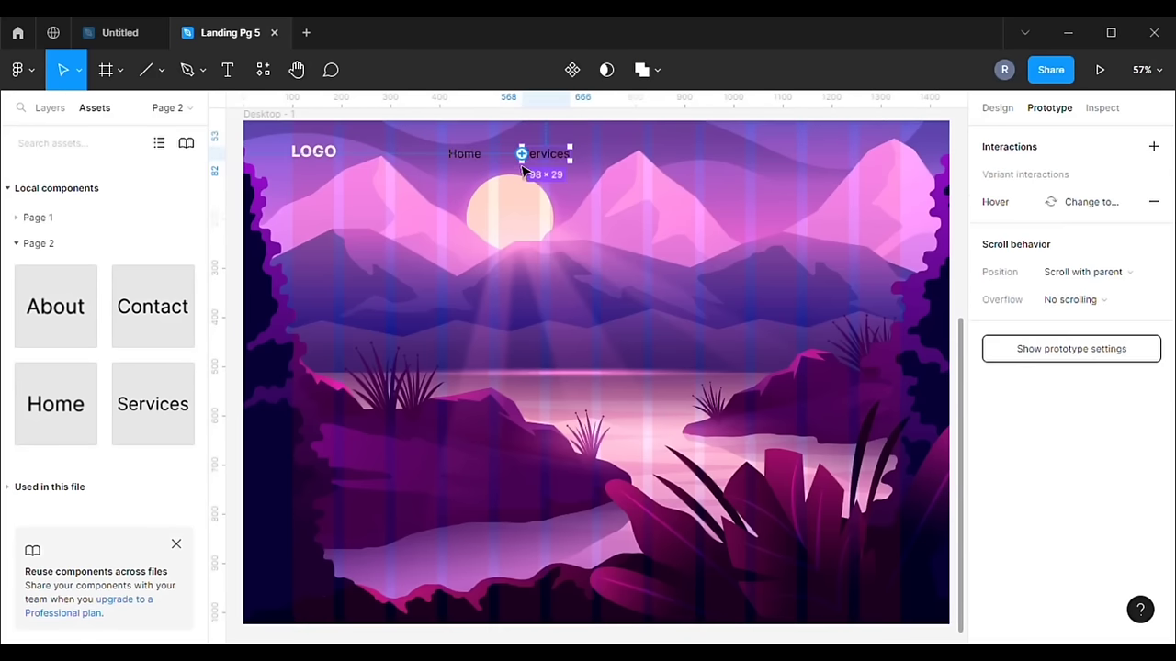
drag(153, 310, 639, 160)
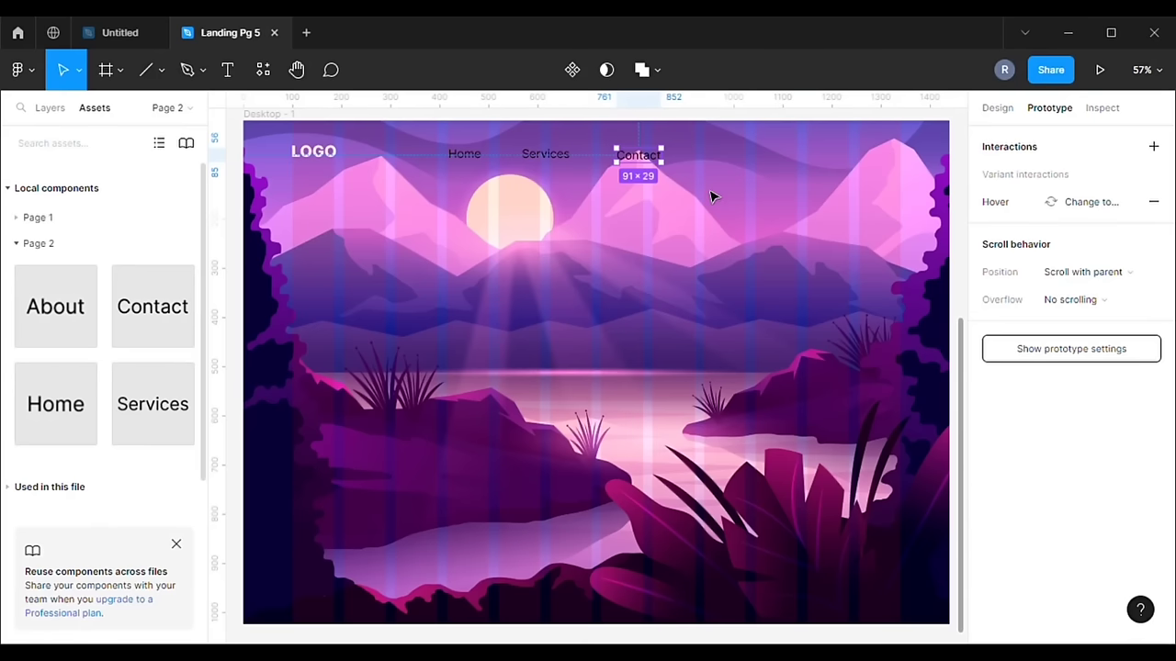
click(744, 175)
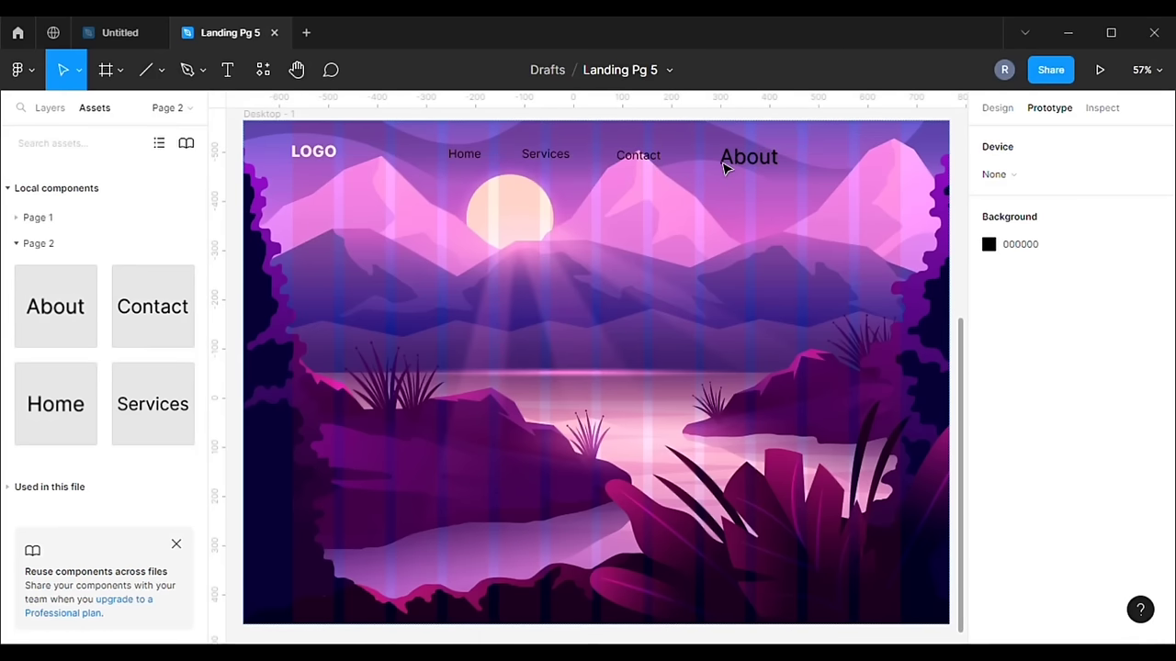
- Inspect the About nav item's size and position properties
click(726, 160)
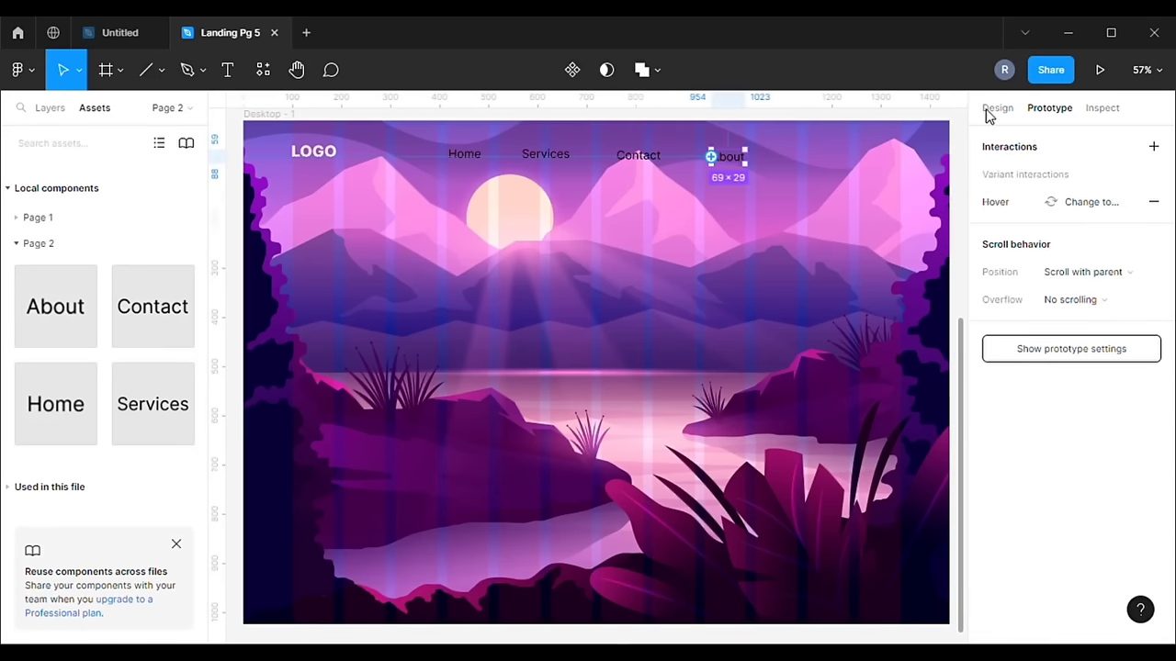
click(990, 111)
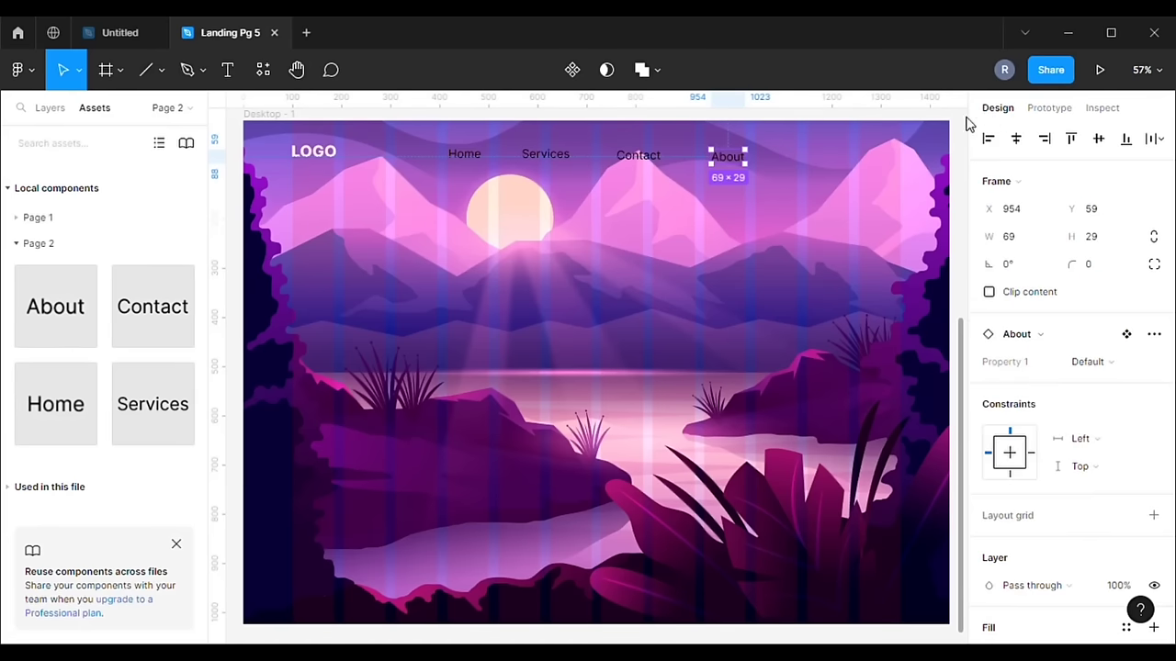
scroll(432, 161, up, 5)
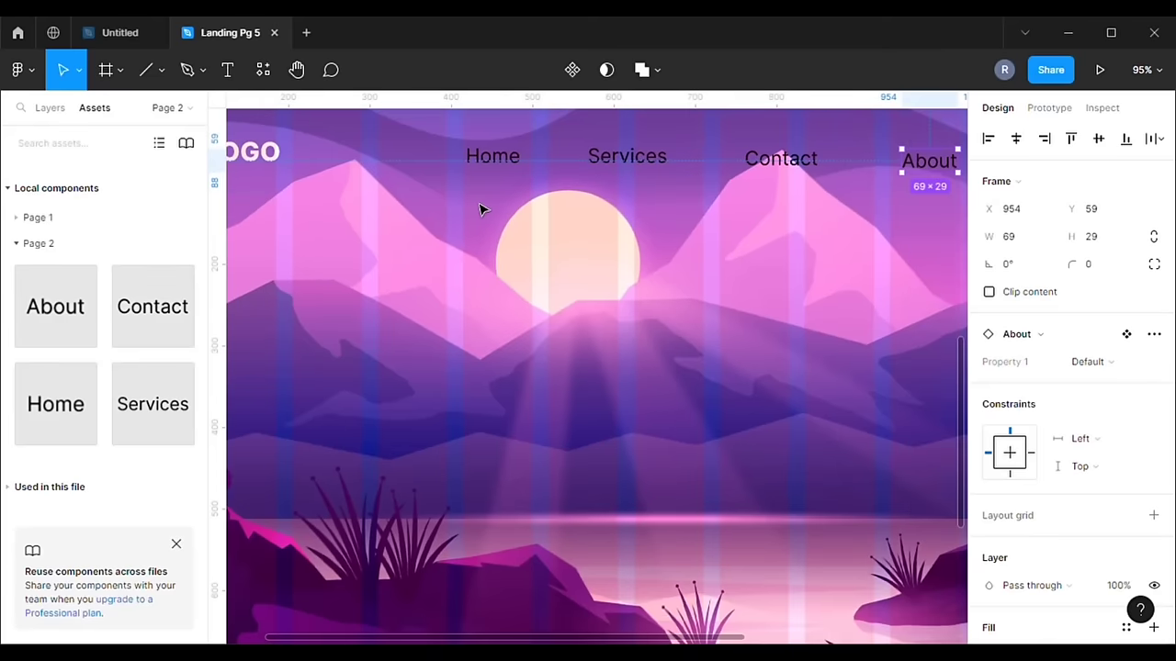
scroll(432, 202, down, 1)
- Select the Home, Services, Contact and About nav items, top-align them and distribute them evenly
mouse_move(433, 202)
mouse_down()
mouse_move(554, 171)
mouse_move(930, 164)
mouse_up()
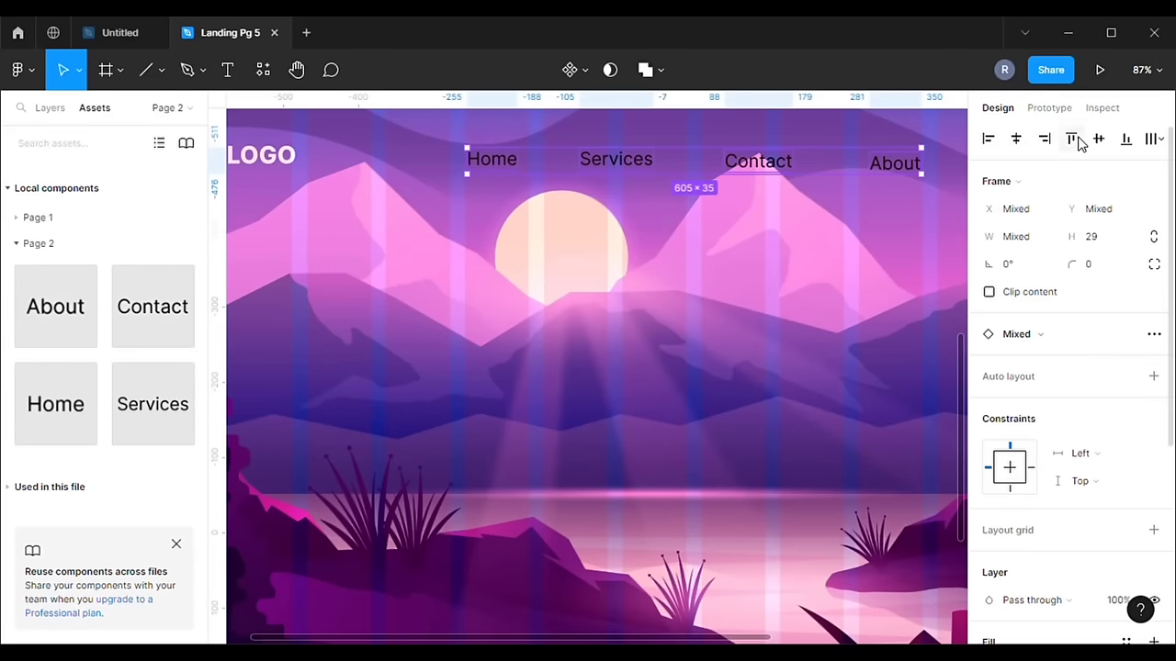
click(1099, 138)
click(1151, 139)
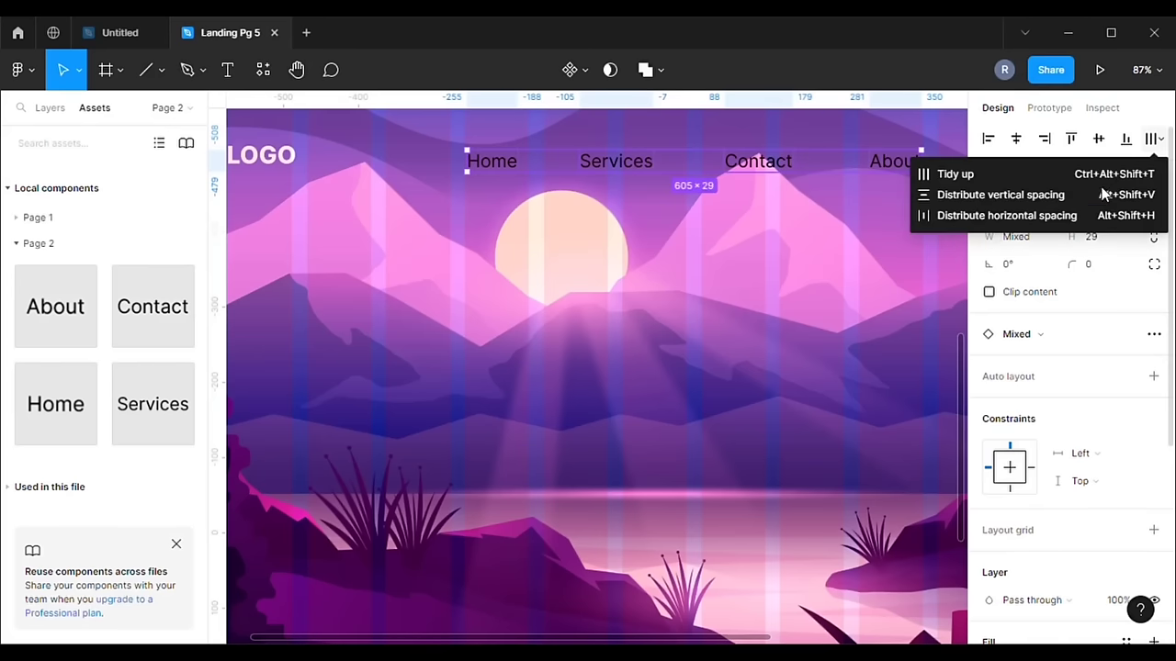
click(1010, 216)
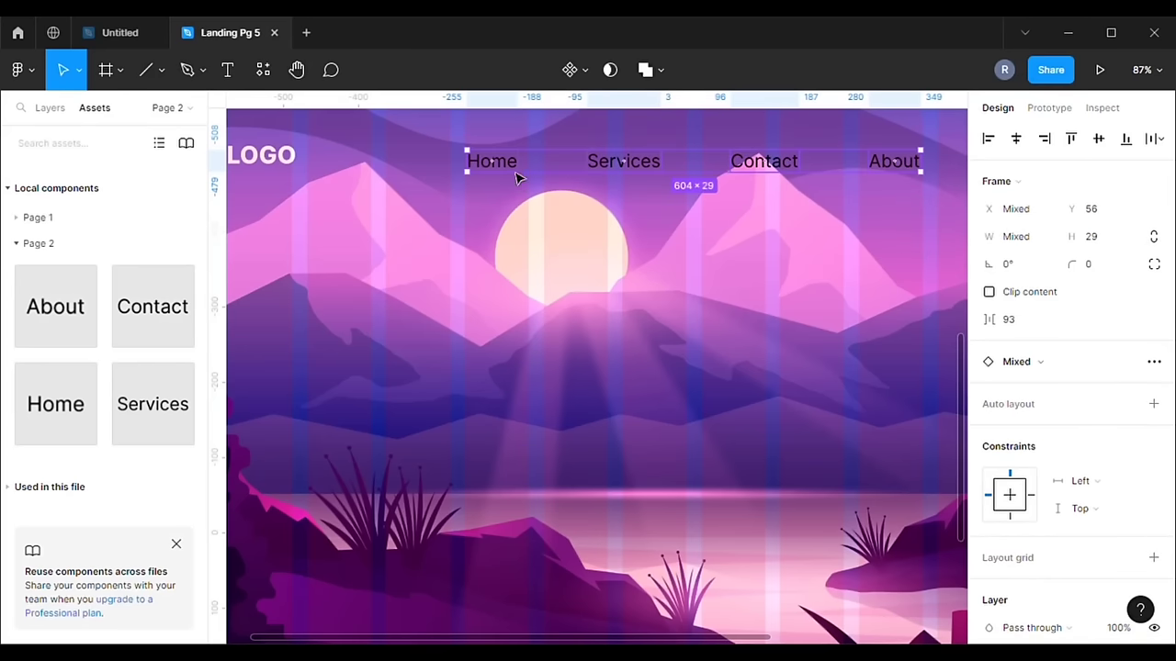
scroll(925, 335, down, 1)
scroll(1003, 471, down, 5)
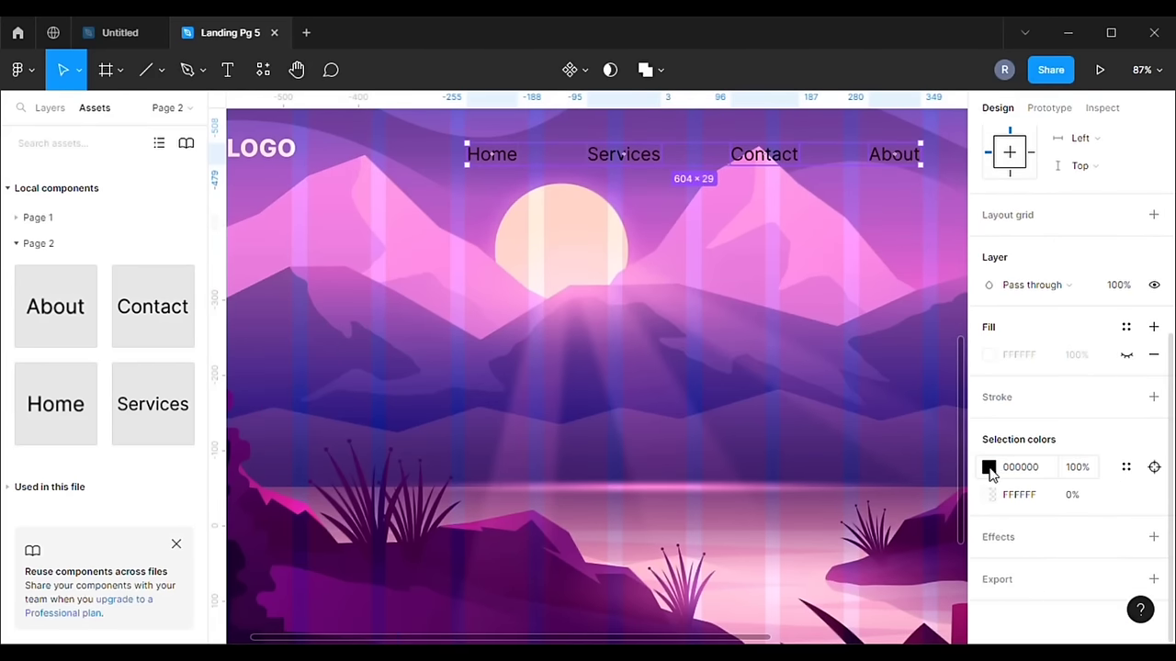
- Change the nav text colour to white (ffffff)
click(989, 468)
text(ffffff)
key(Return)
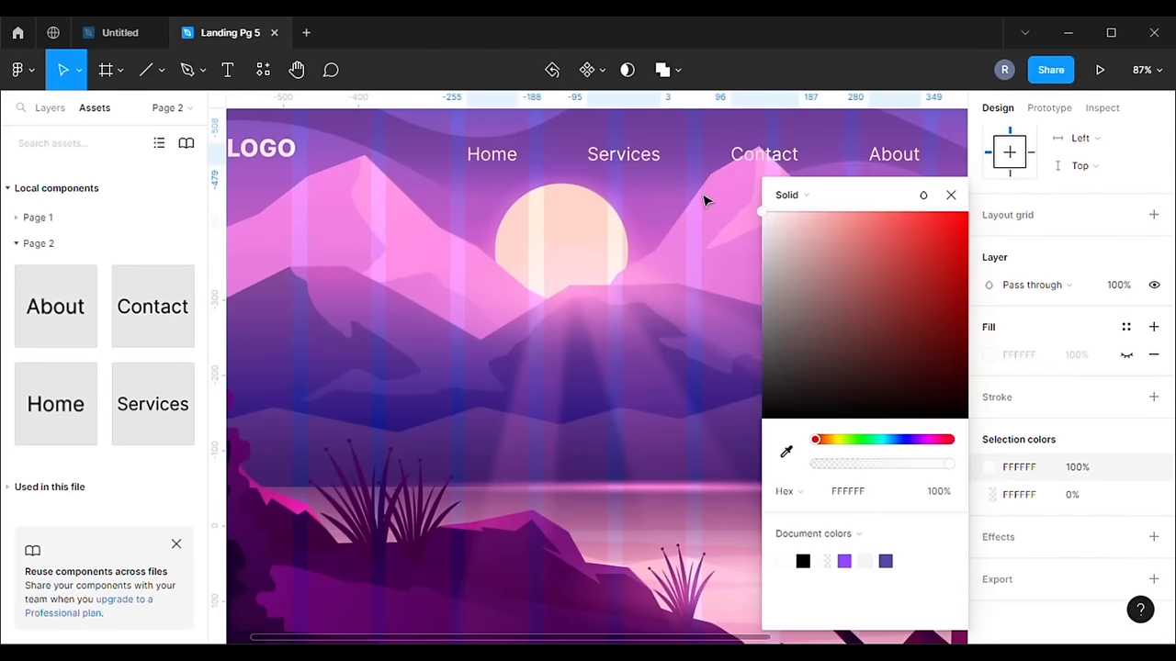
click(951, 196)
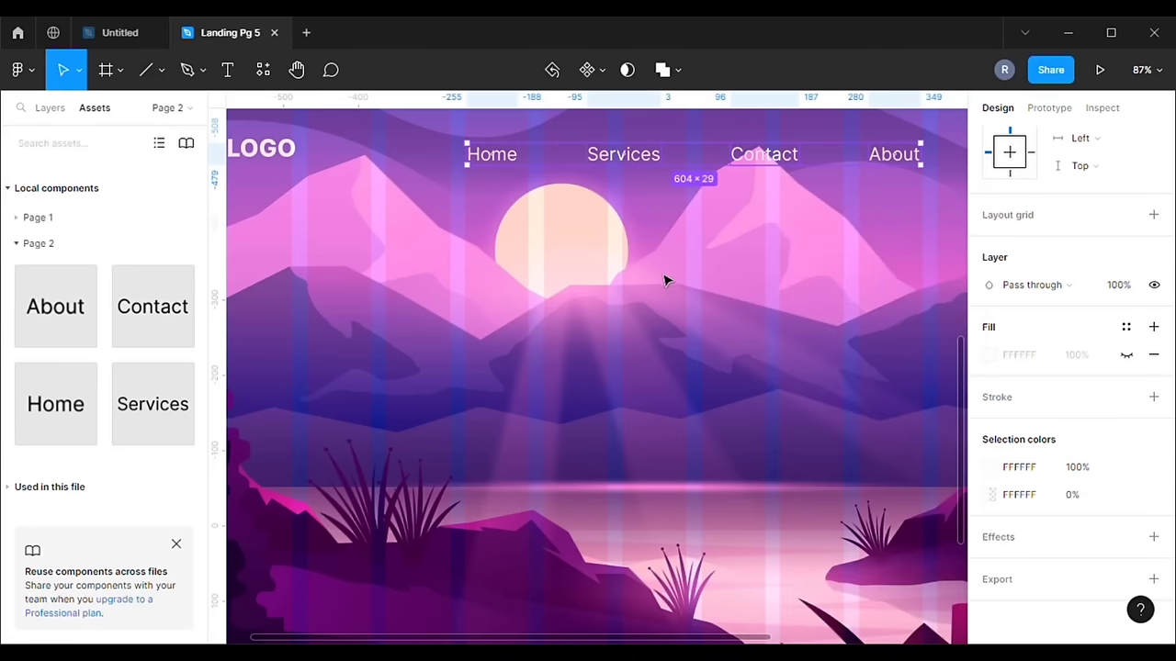
- Shift the nav group further right along the header, then deselect it
key(Escape)
key(ctrl+z)
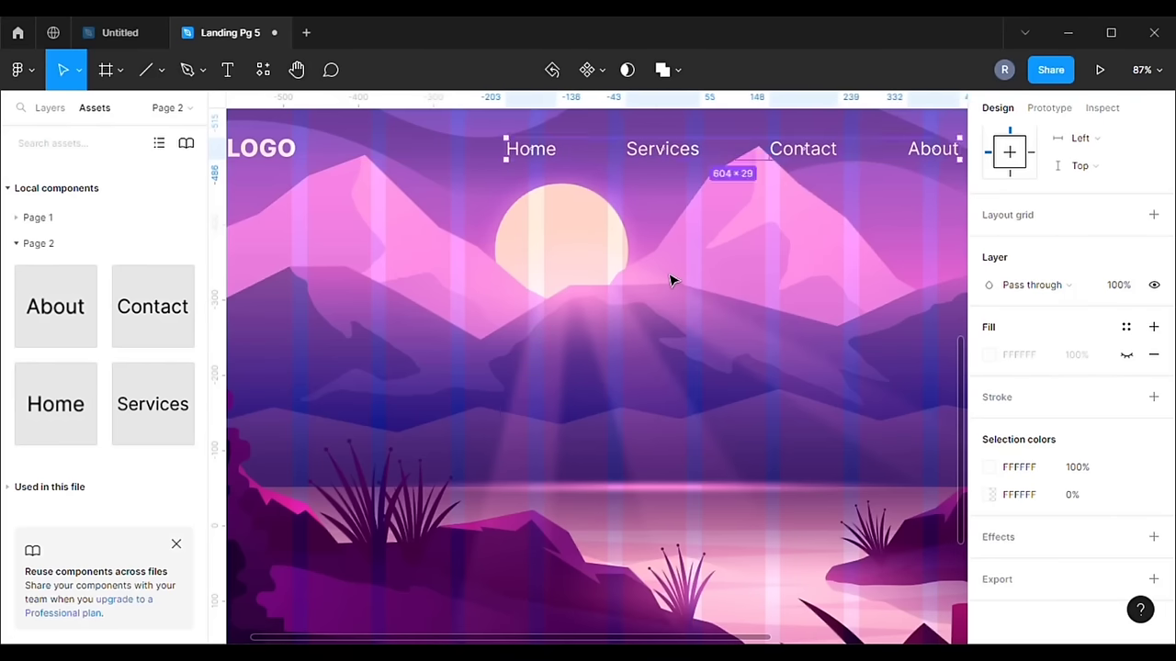
ctrl+scroll(668, 280, down, 1)
ctrl+scroll(670, 285, down, 1)
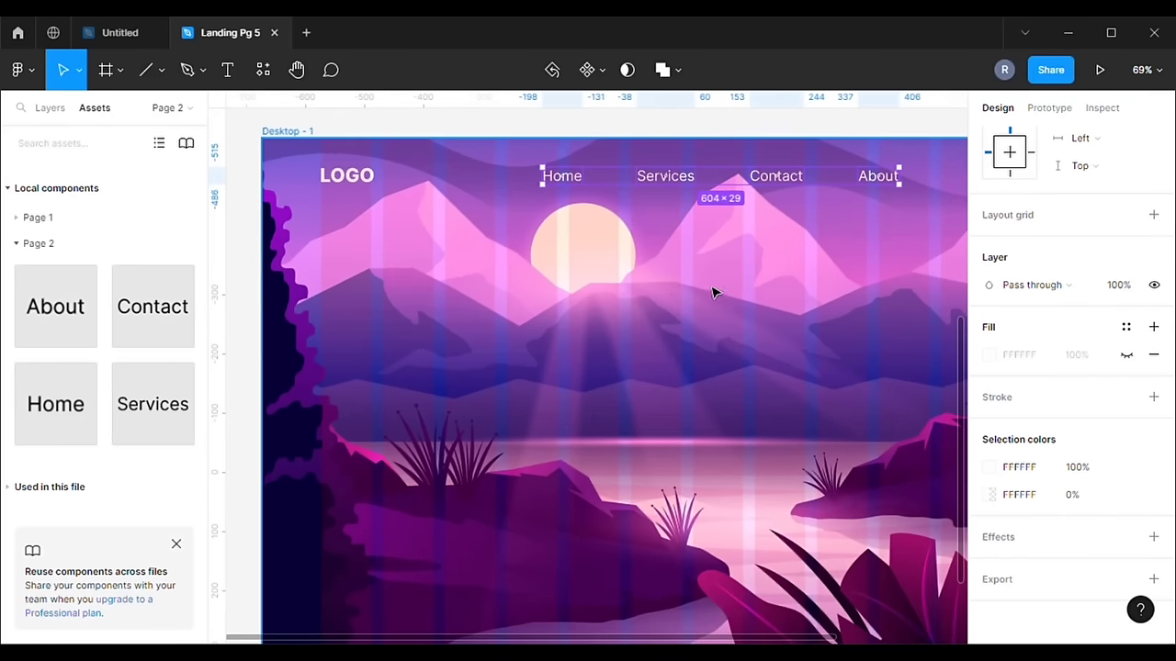
ctrl+scroll(313, 336, down, 1)
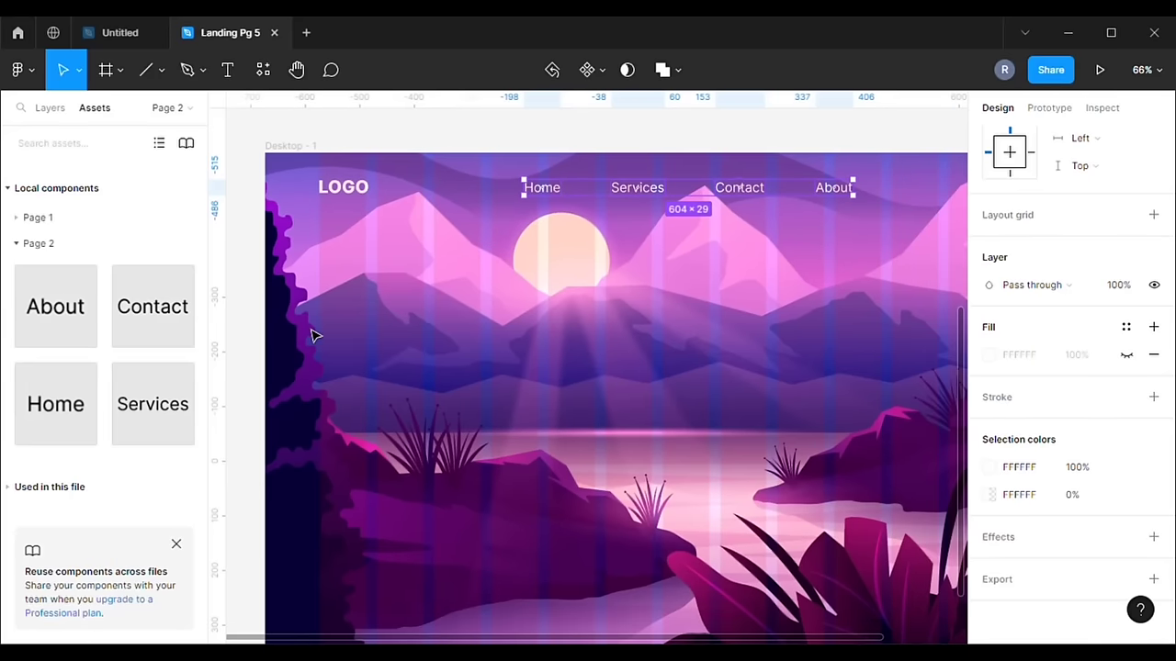
ctrl+scroll(342, 351, down, 1)
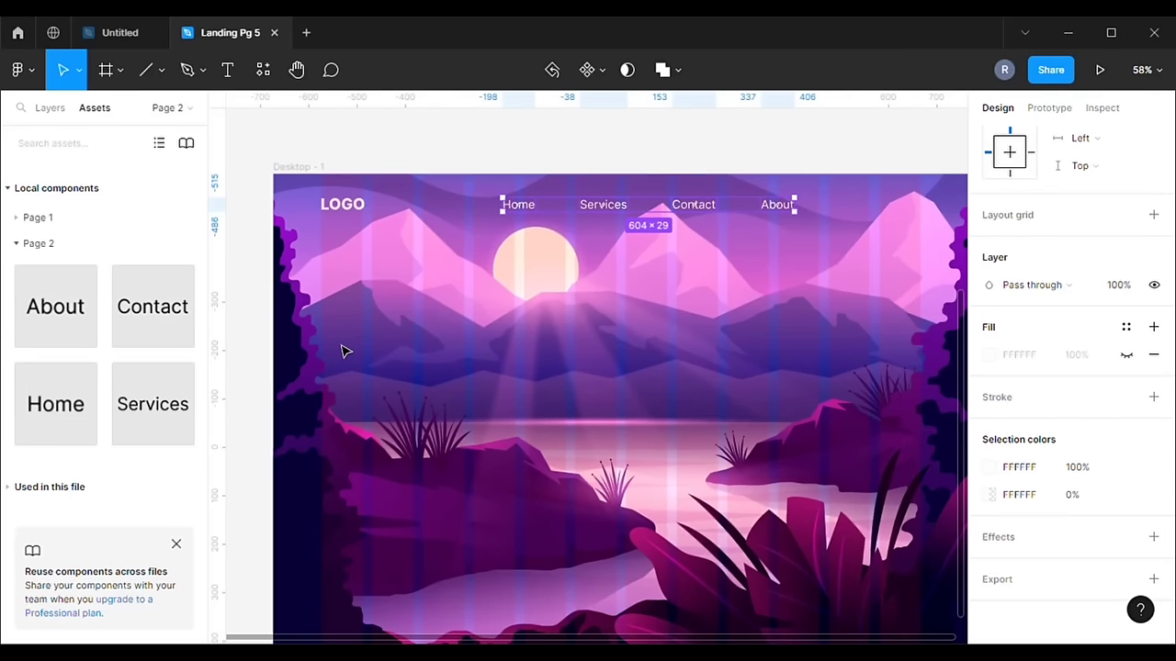
ctrl+scroll(907, 377, up, 1)
ctrl+scroll(907, 378, up, 1)
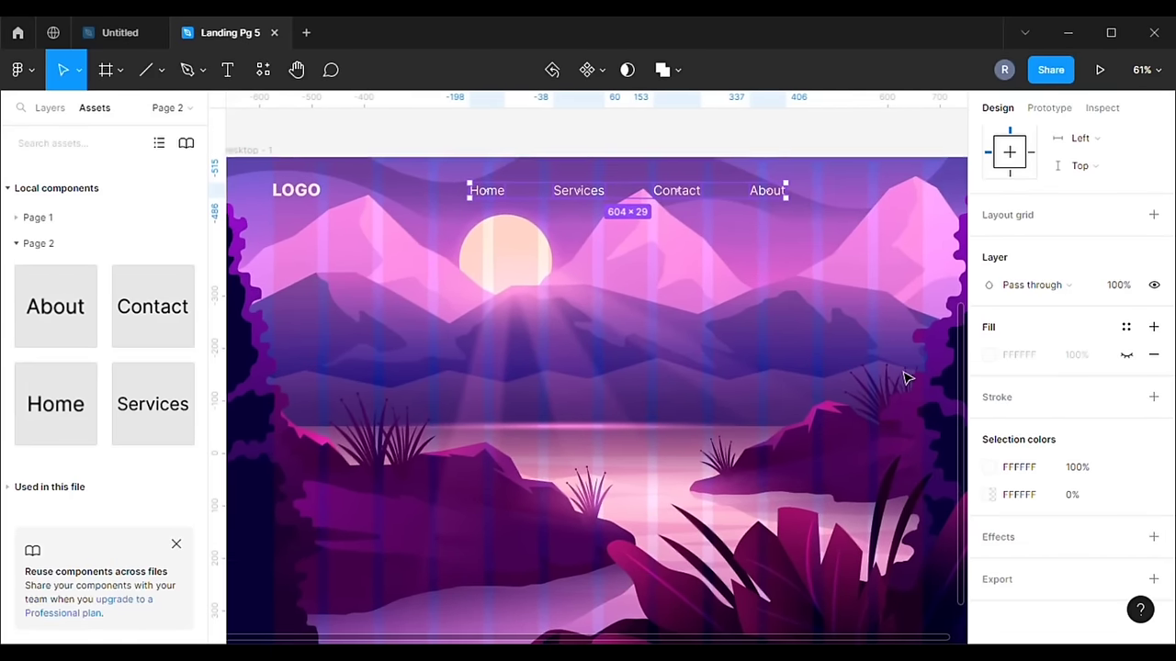
ctrl+scroll(907, 377, down, 1)
key(shift+Right)
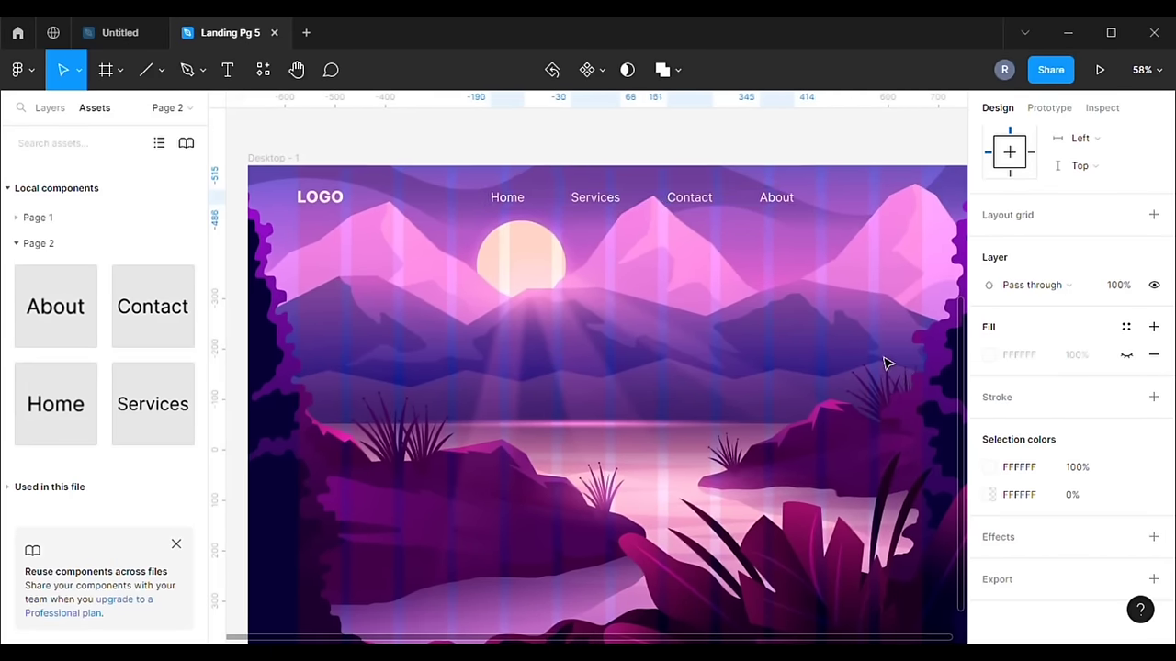
key(shift+Right)
key(shift+Right)
key(shift+Right)
key(Escape)
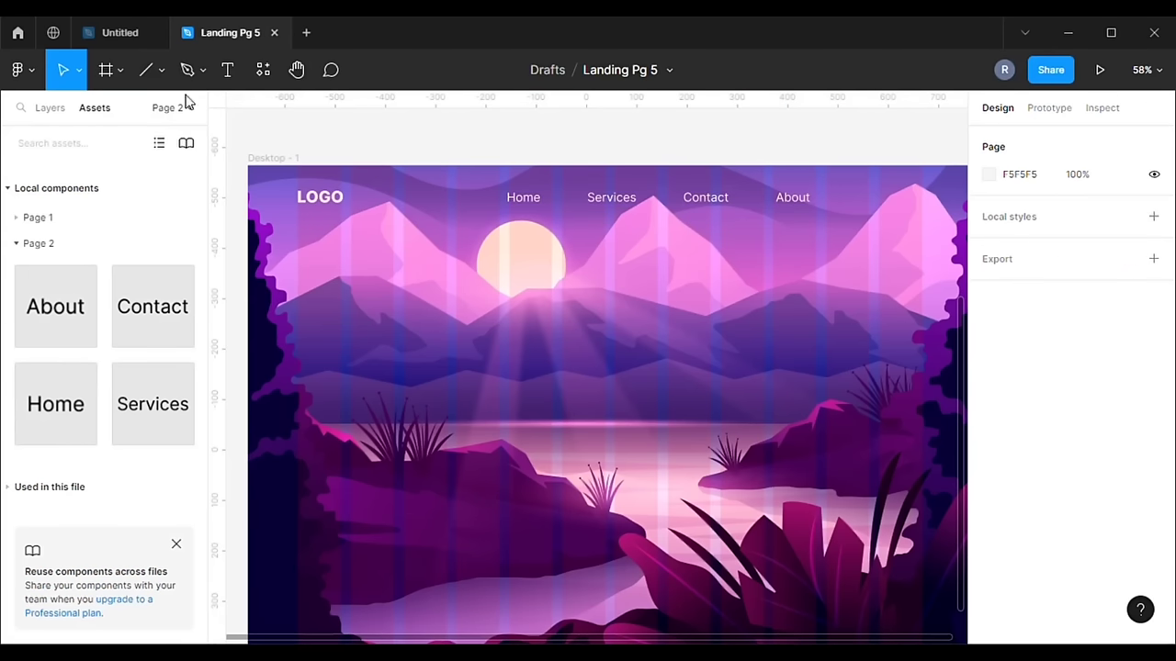
- Draw a button-sized rectangle beside About, lined up with the nav links
click(161, 71)
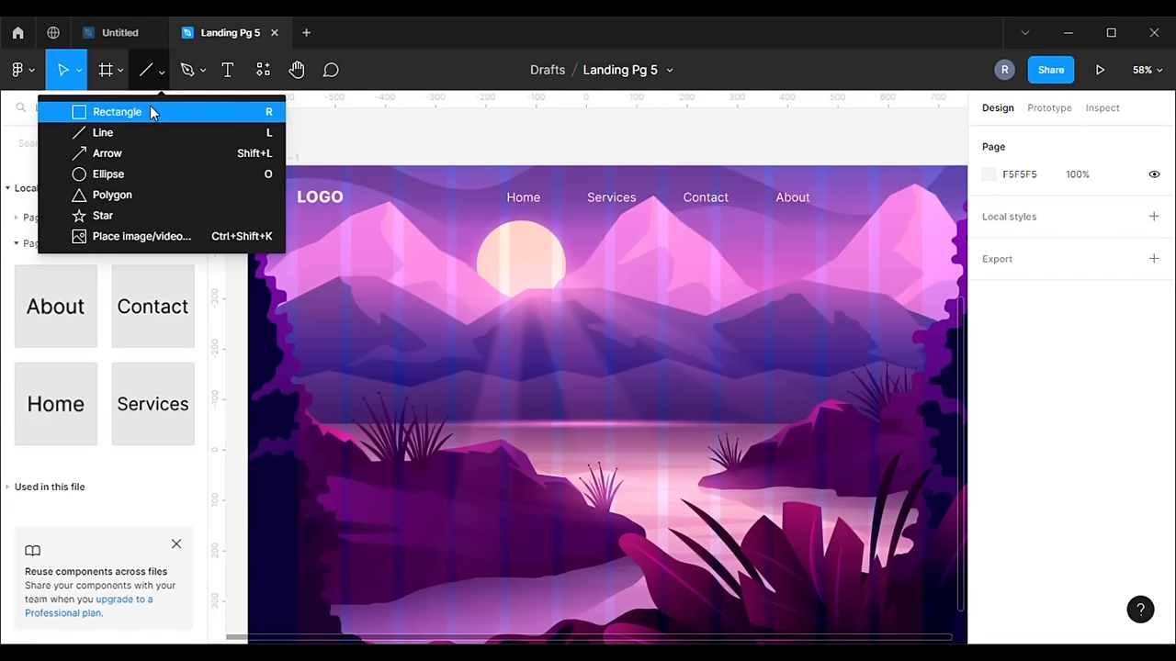
click(147, 112)
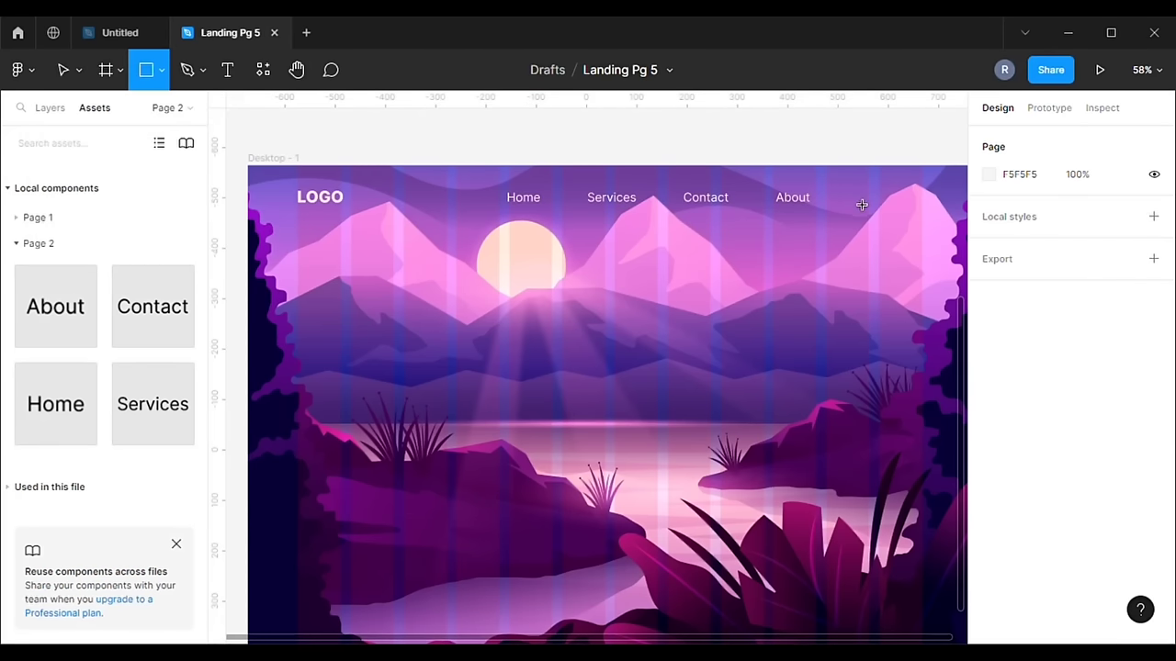
drag(849, 191, 916, 213)
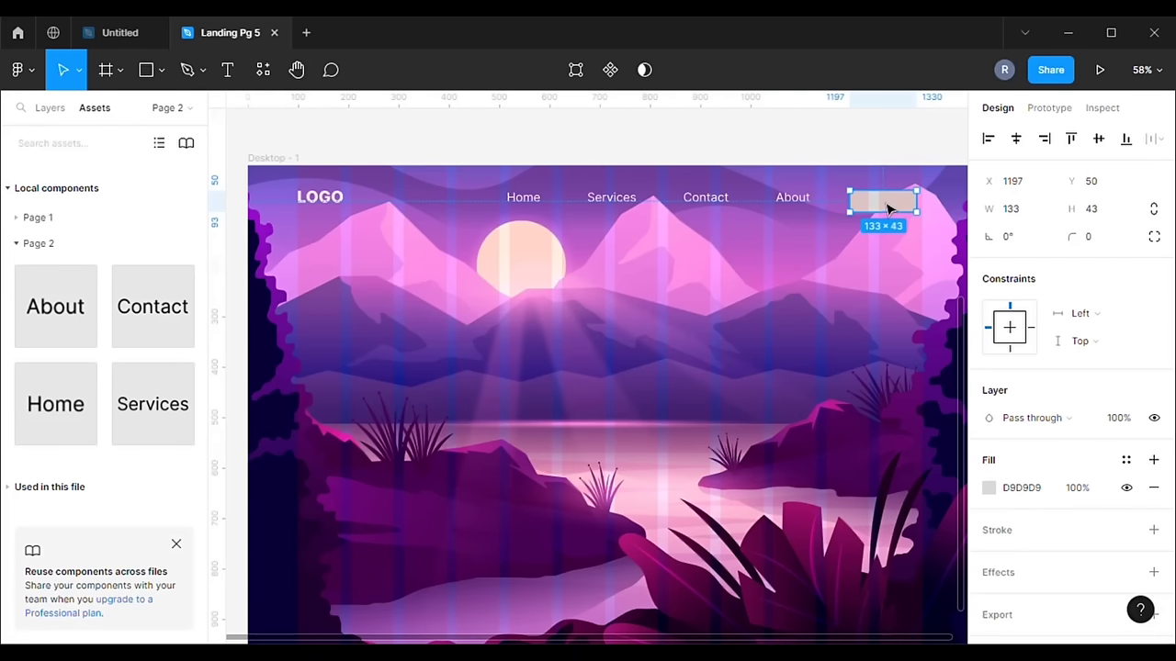
drag(887, 209, 896, 207)
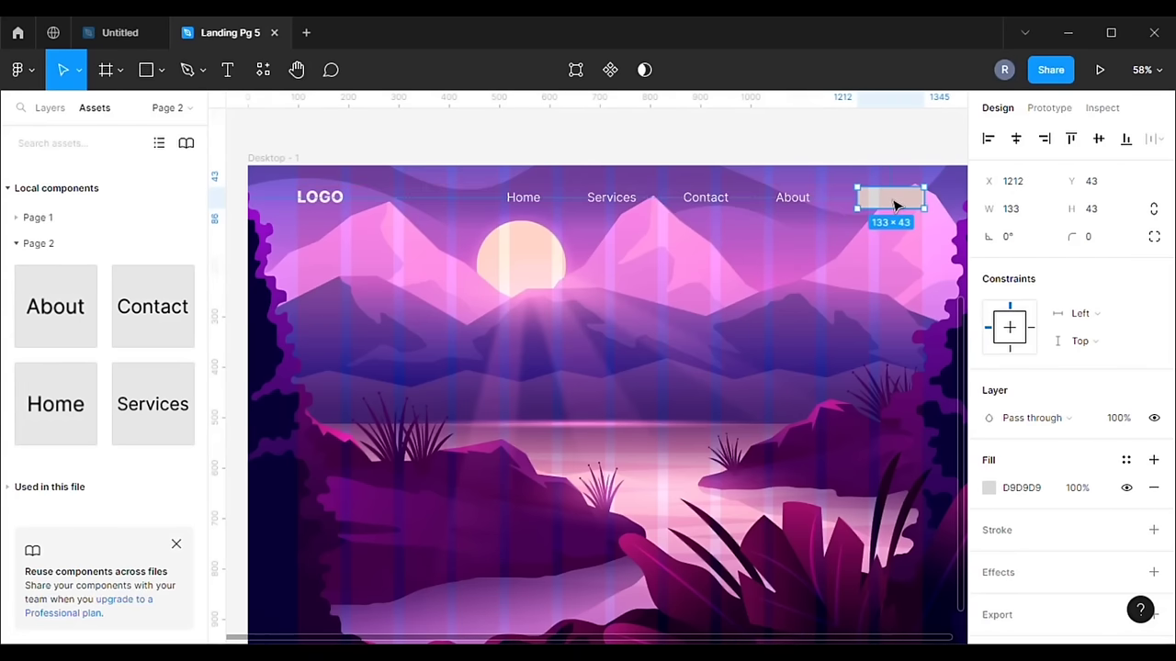
- Give the rectangle a white outline stroke and a corner radius of 10
click(1029, 530)
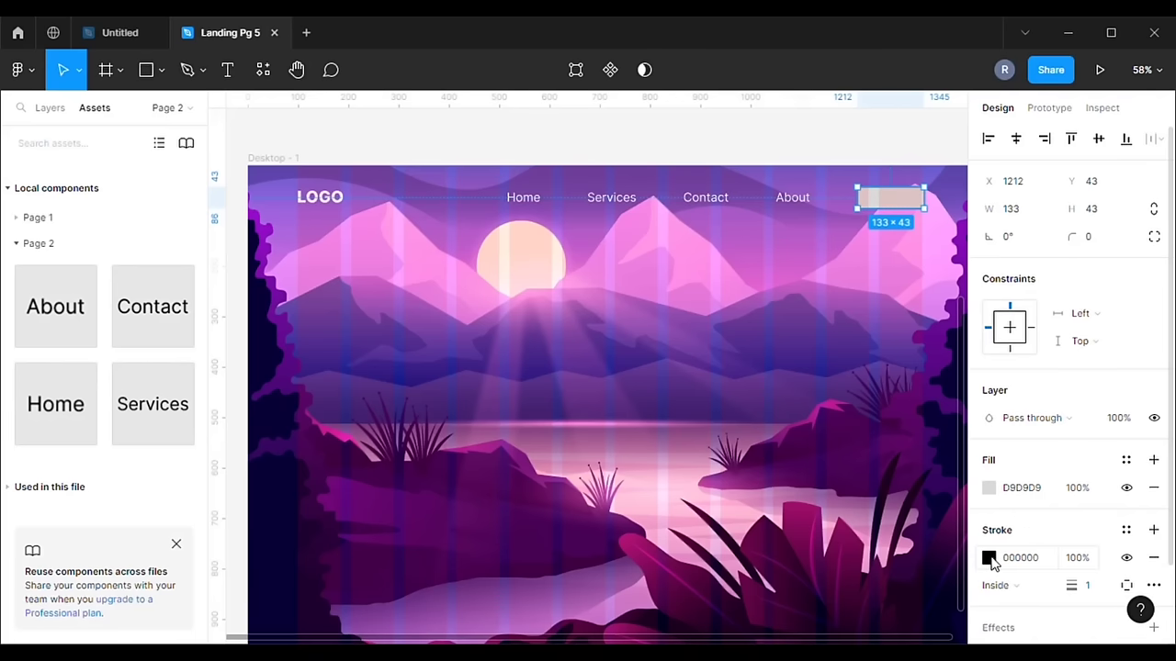
click(989, 558)
mouse_move(848, 371)
mouse_down()
mouse_move(765, 236)
mouse_move(732, 209)
mouse_up()
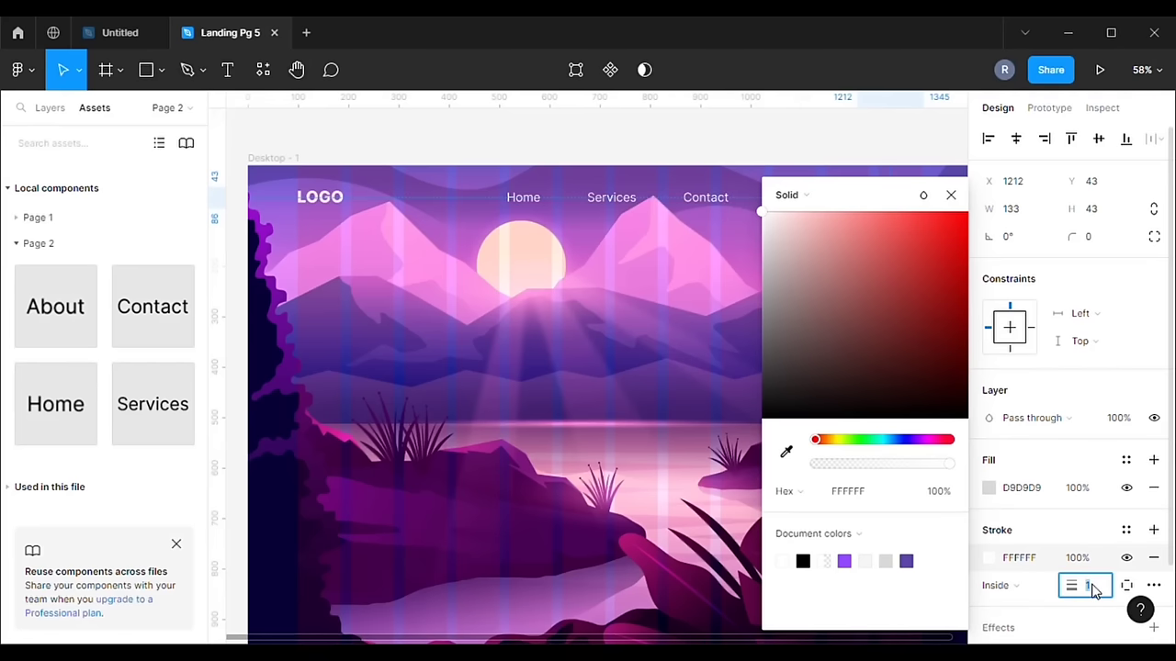
text(2)
click(950, 196)
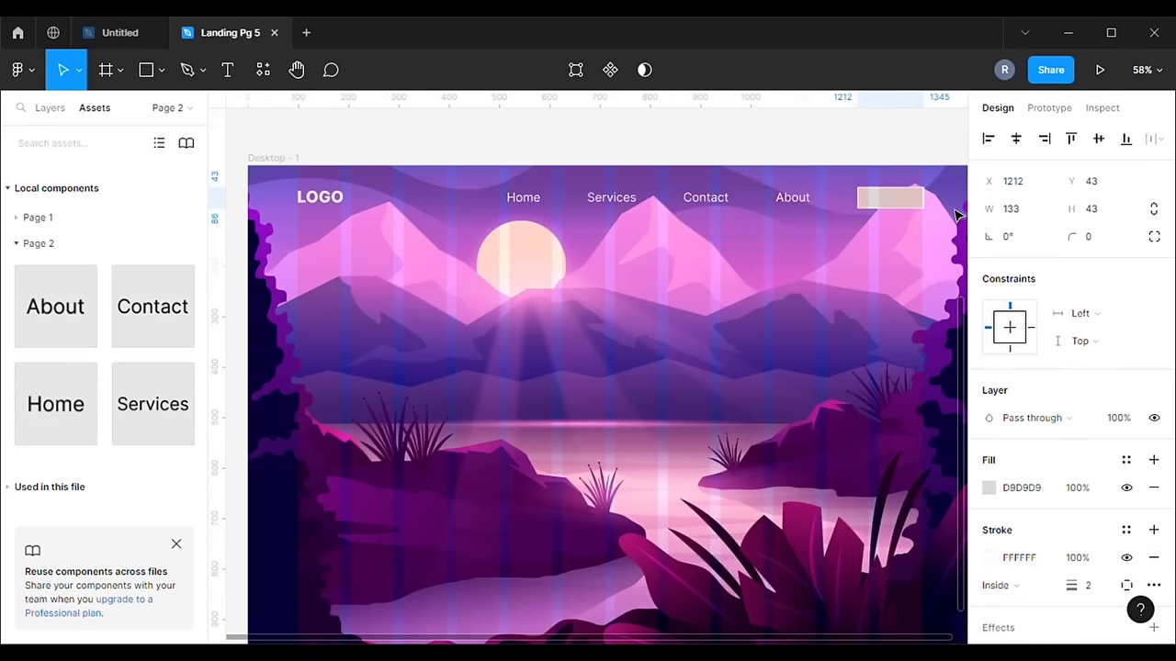
click(1088, 237)
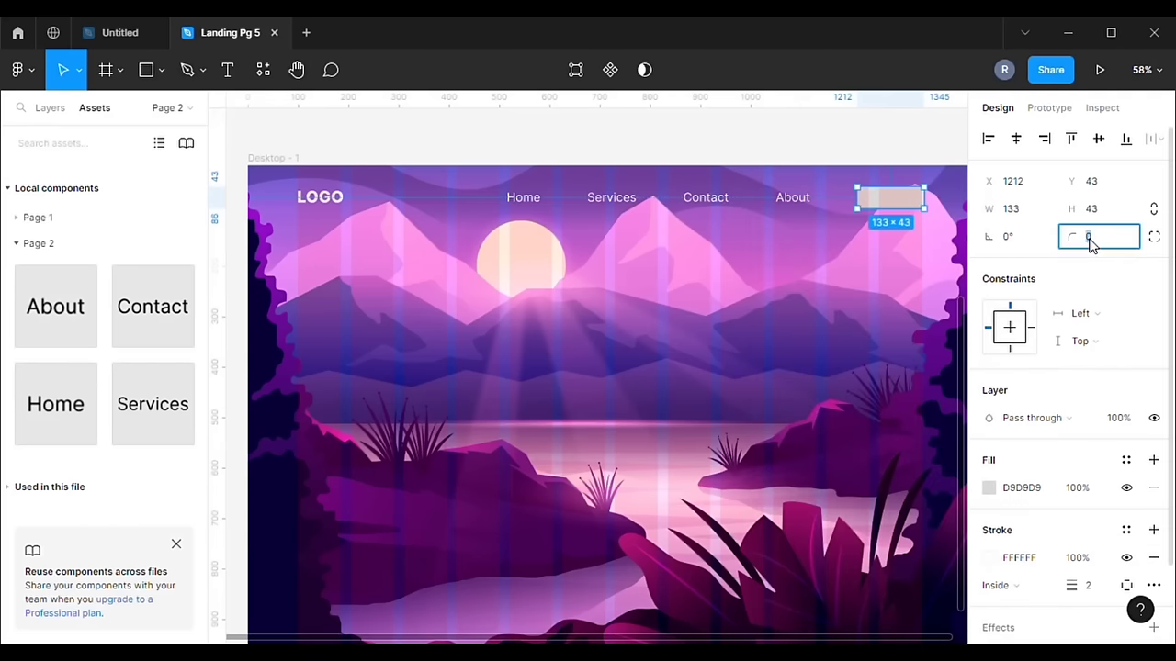
text(10)
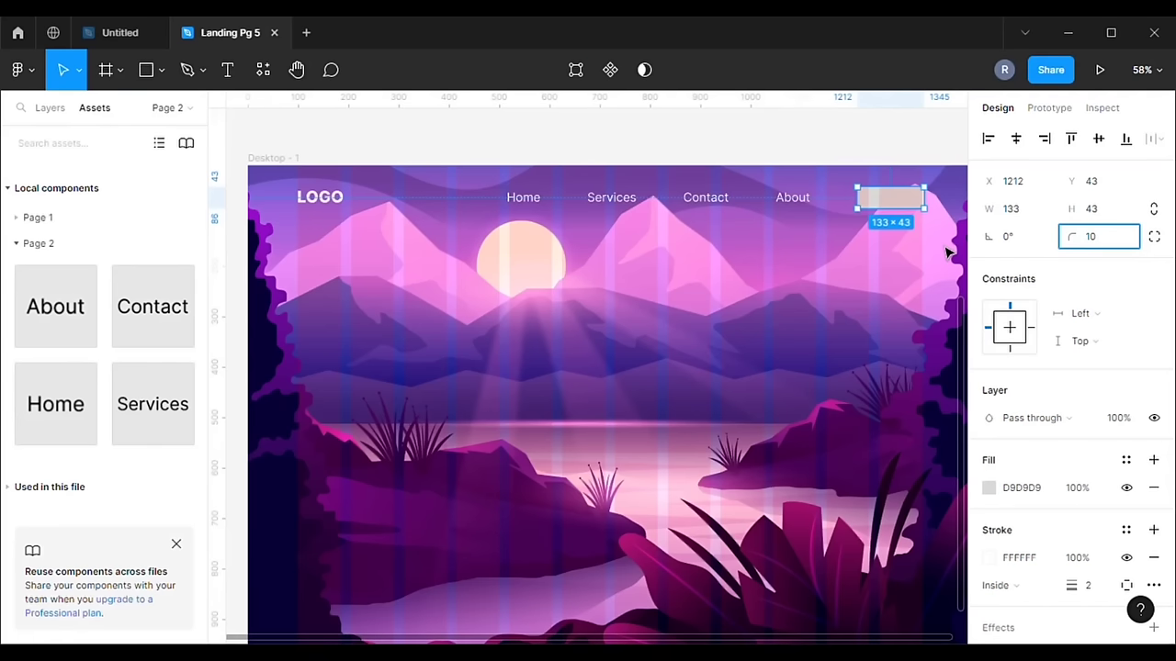
key(Escape)
- Hide the rectangle's grey fill and confirm its outline thickness
click(879, 210)
scroll(1093, 384, down, 2)
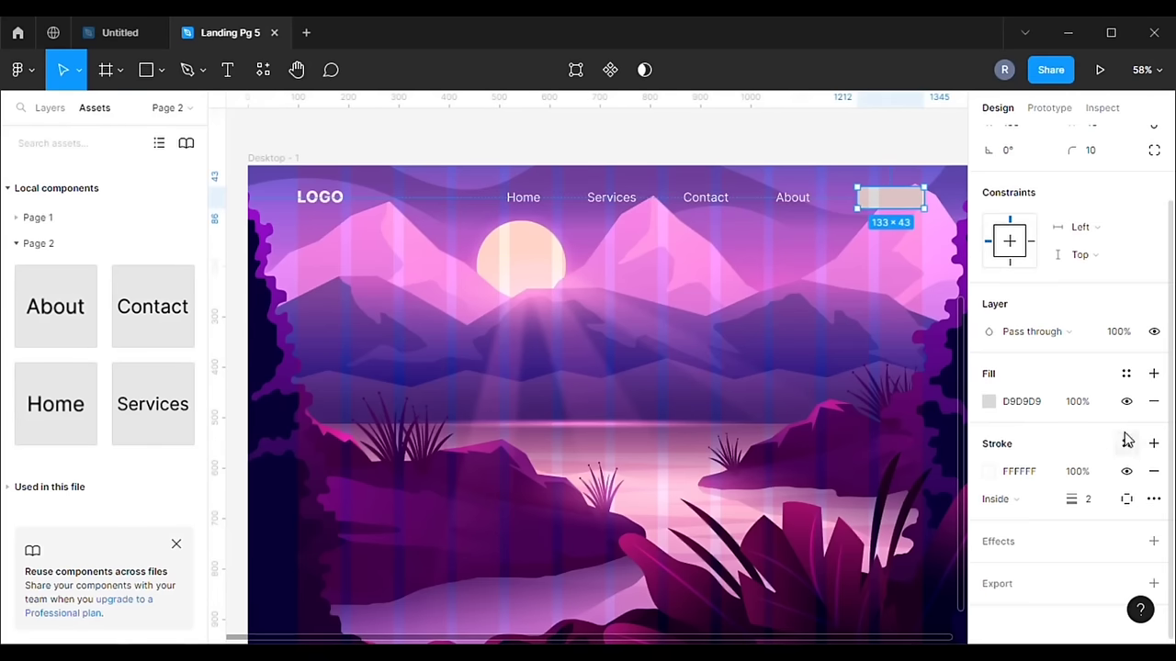
click(1126, 402)
click(1088, 501)
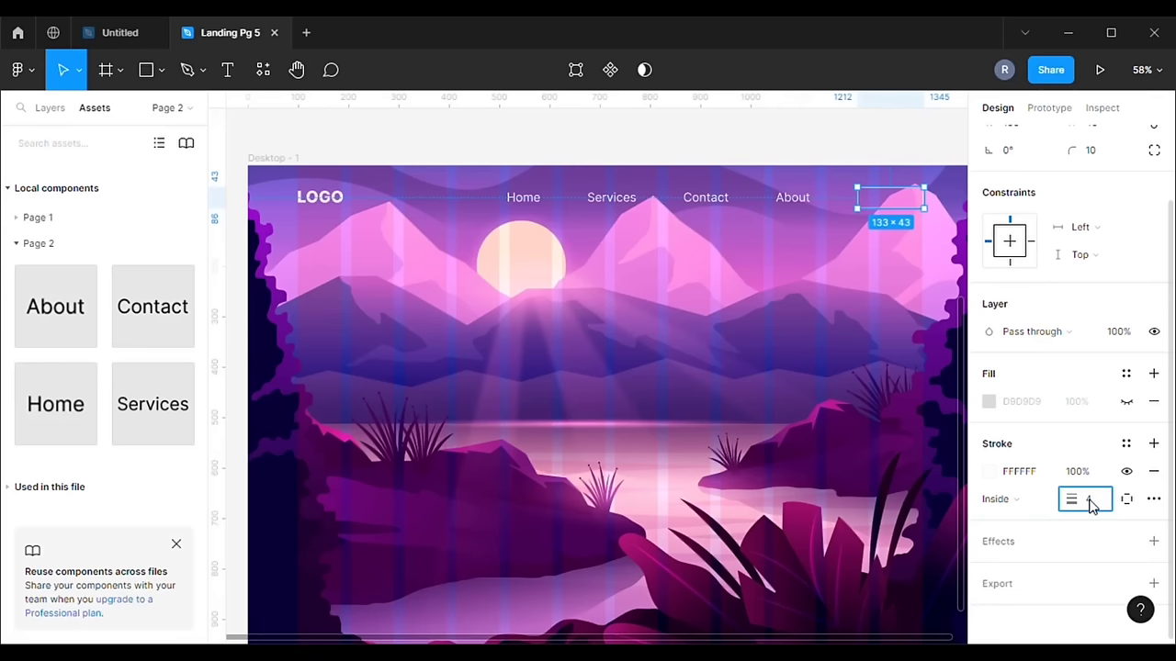
text(3)
key(Escape)
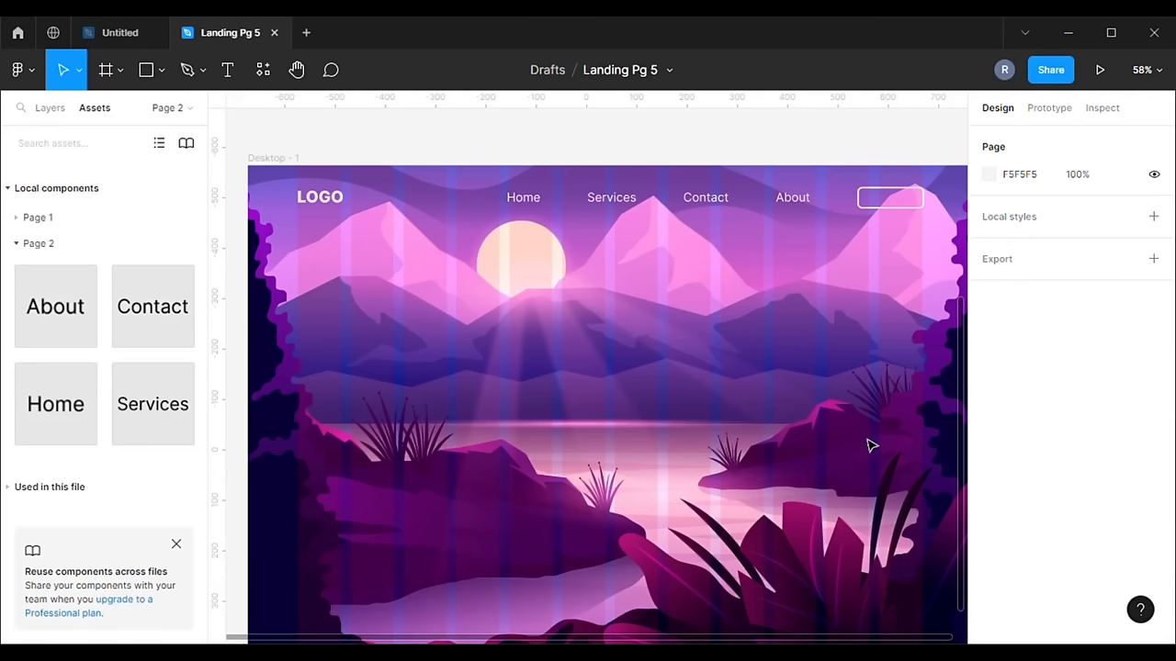
scroll(889, 230, up, 3)
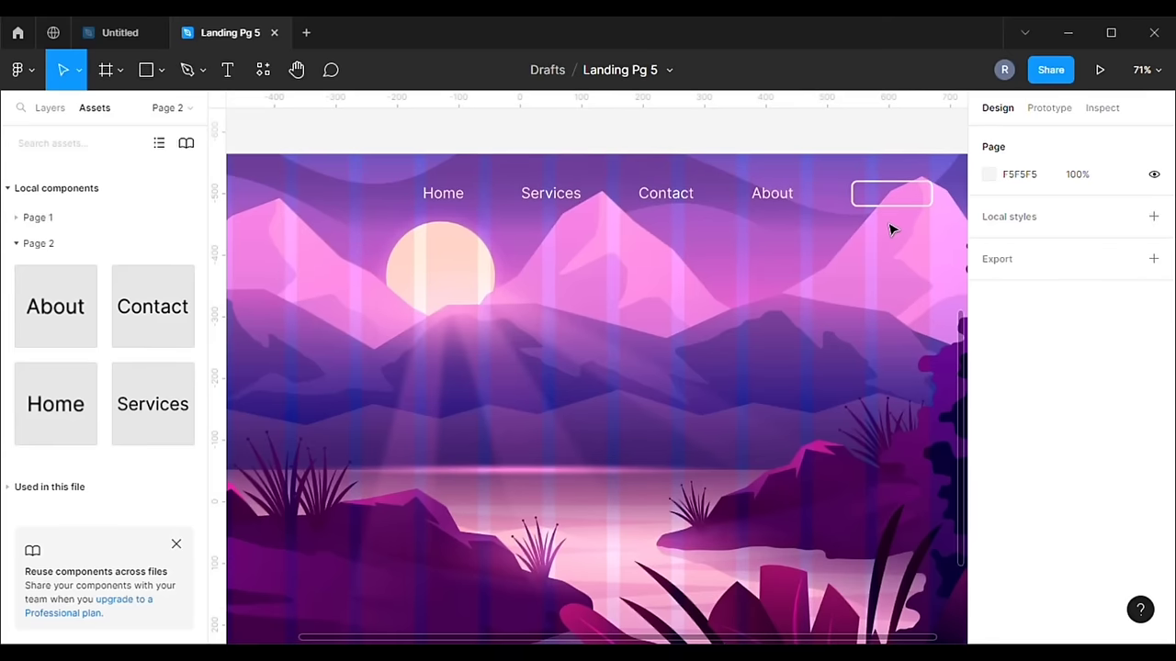
- Add a Medium-weight Login text label and move it into the outline box
click(228, 78)
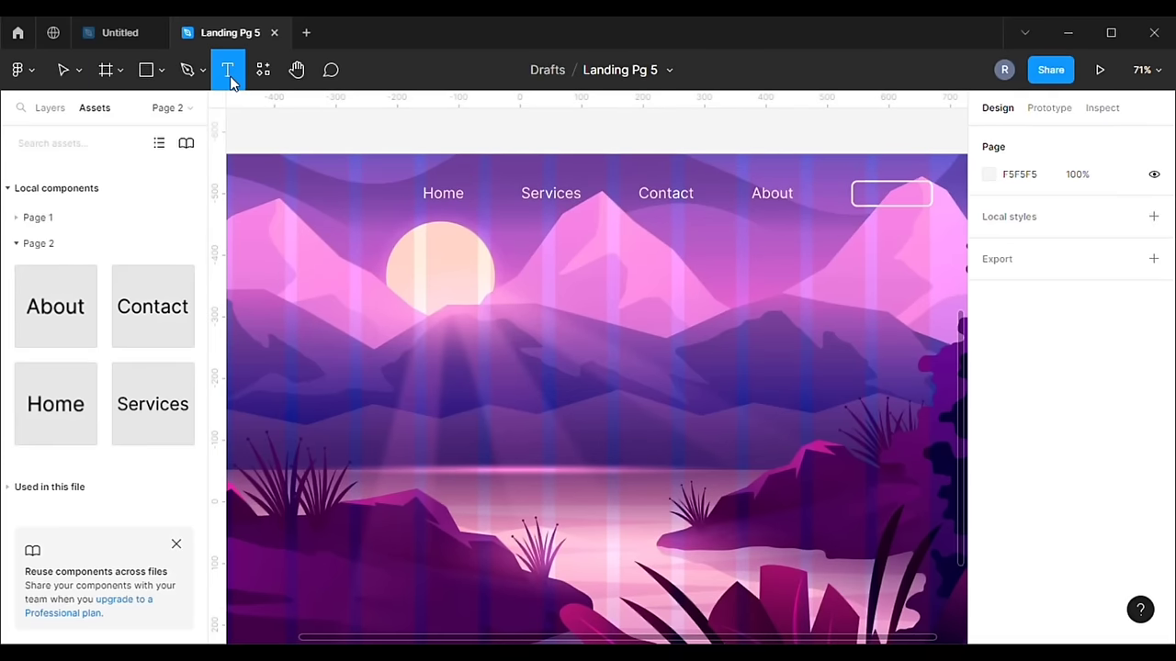
click(875, 202)
text(Login)
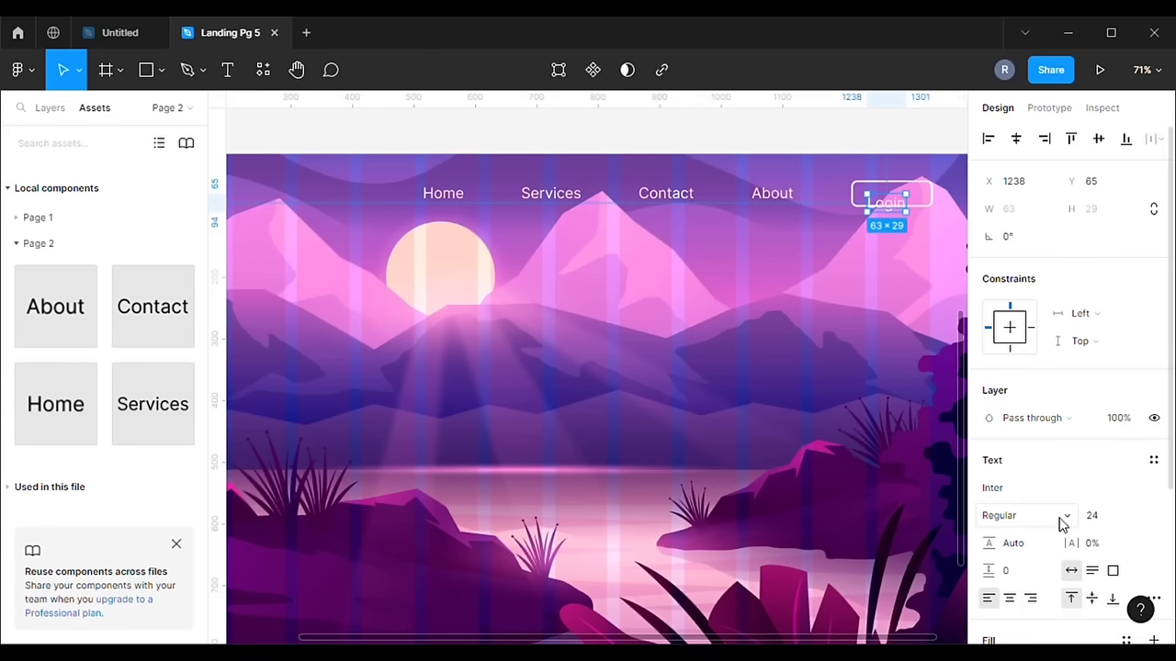
click(1061, 520)
click(1047, 309)
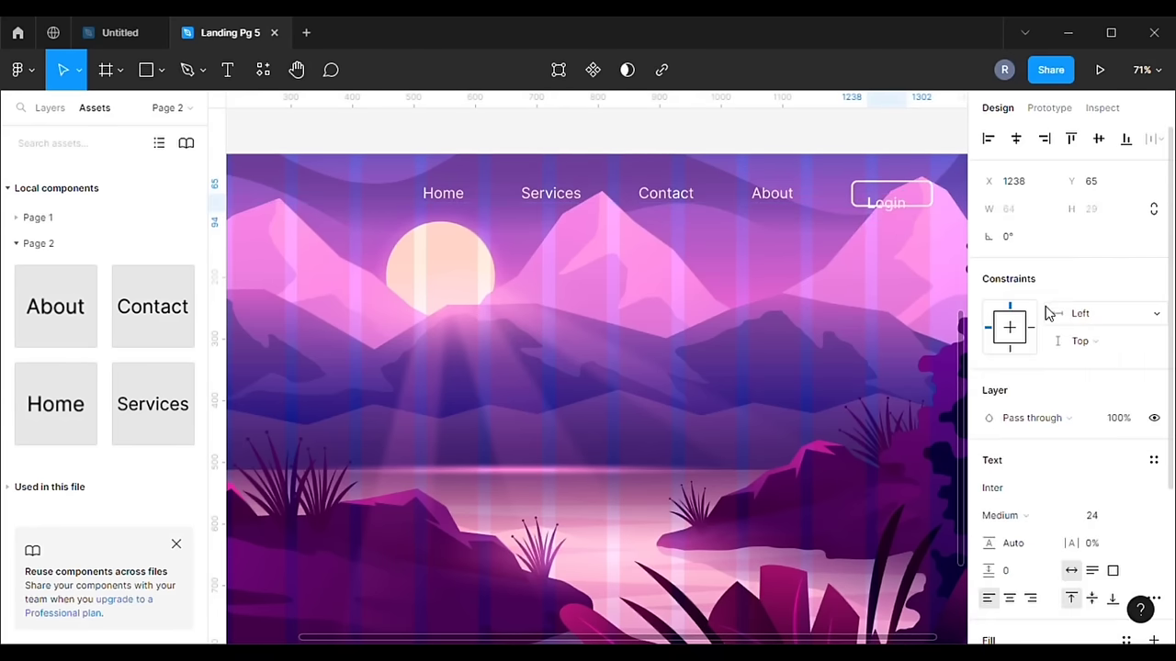
drag(922, 224, 919, 225)
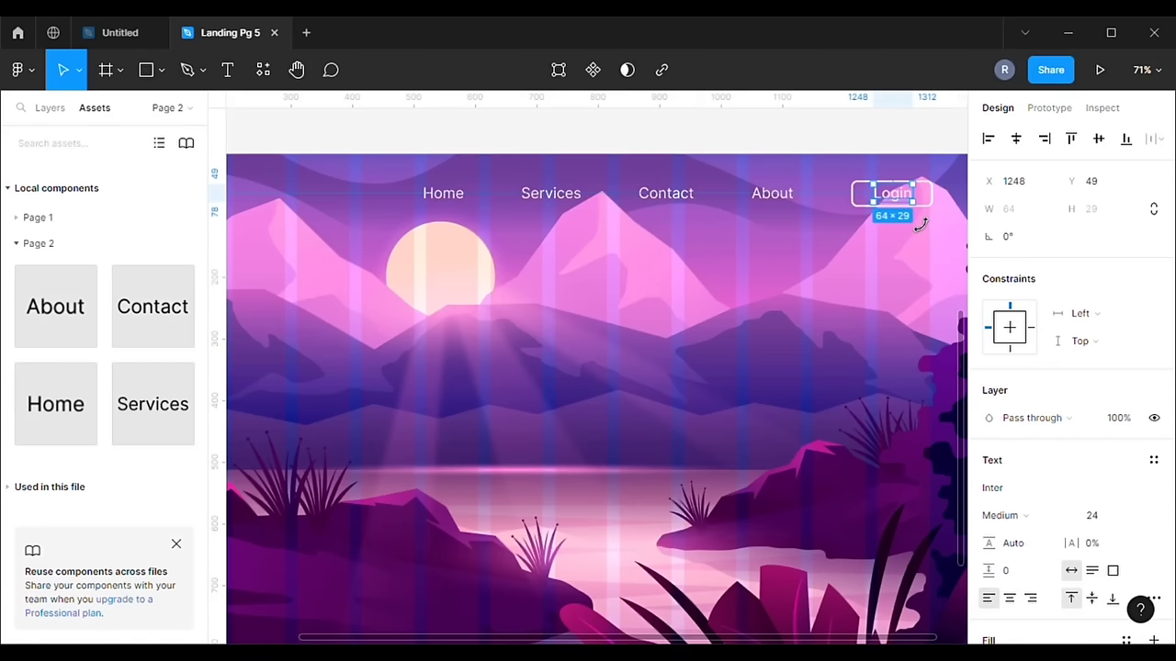
- Narrow the button rectangle to 127 wide and centre Login horizontally inside it
scroll(942, 219, up, 2)
scroll(937, 222, up, 3)
scroll(939, 220, up, 2)
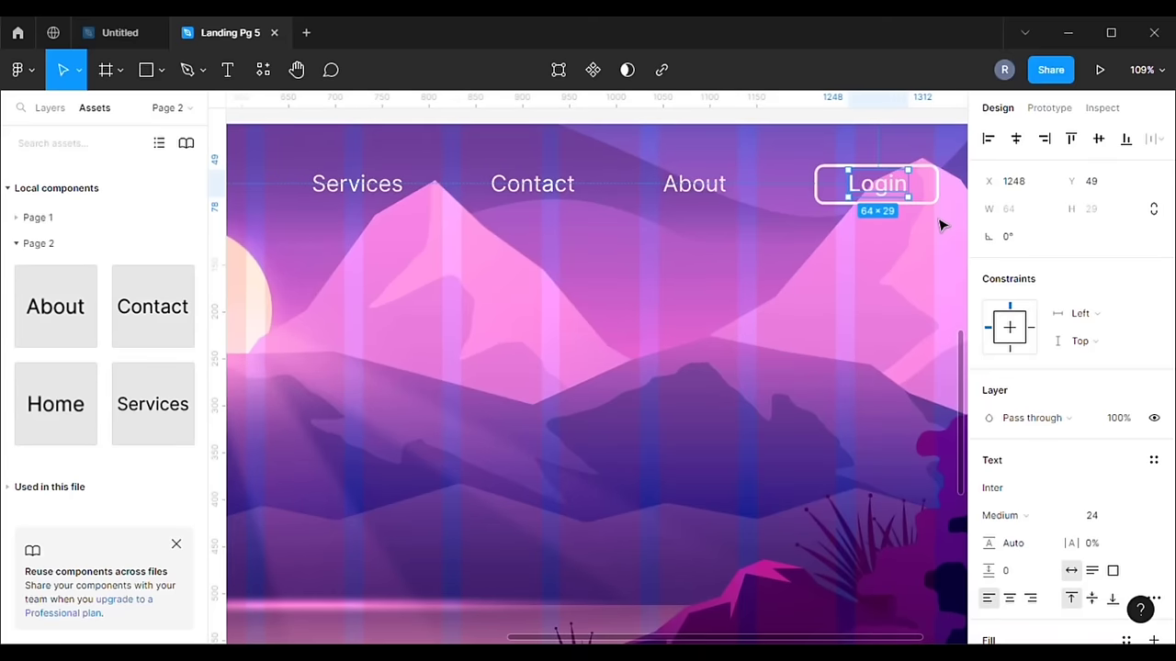
click(938, 199)
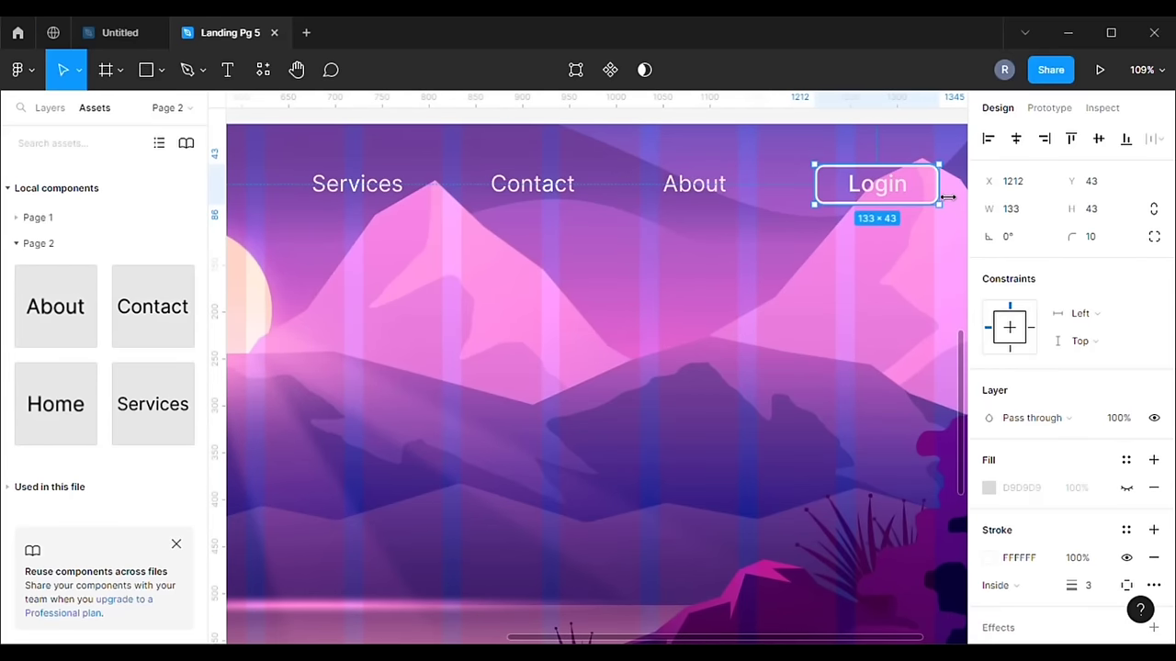
drag(948, 197, 946, 197)
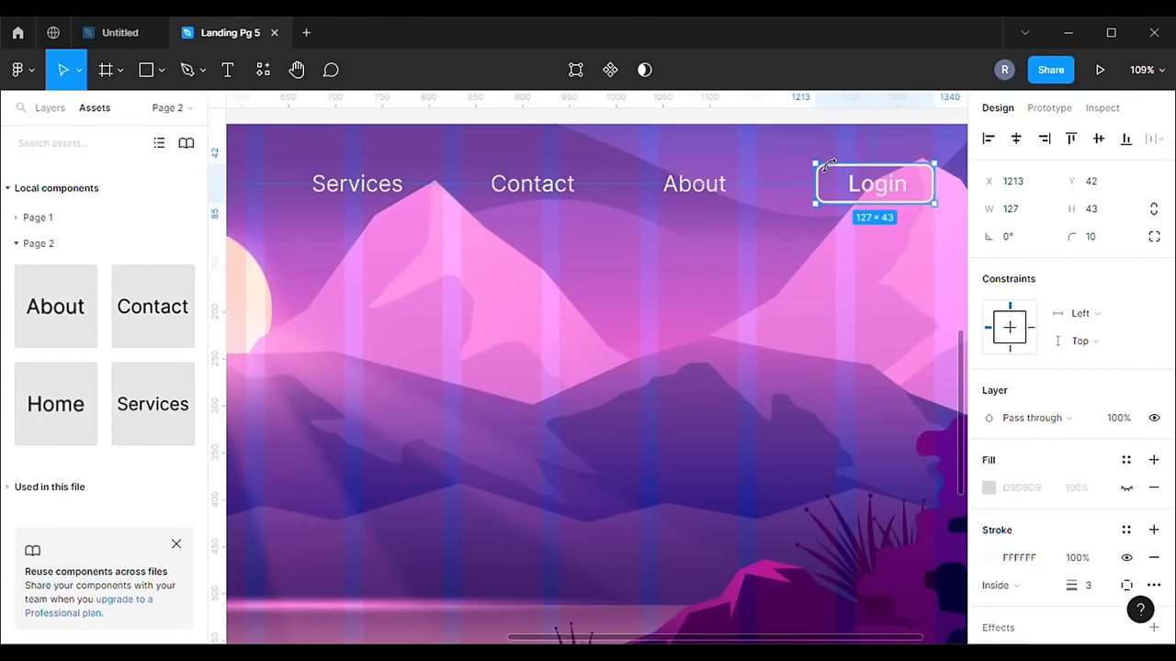
shift+click(879, 184)
click(1015, 138)
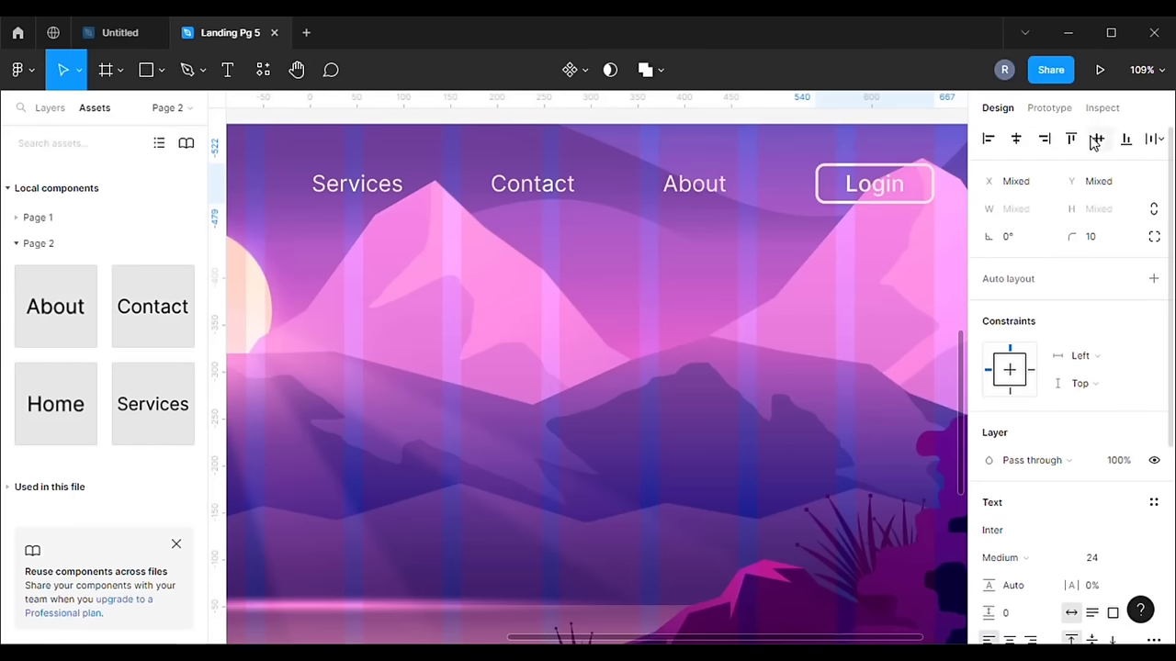
click(877, 188)
click(698, 193)
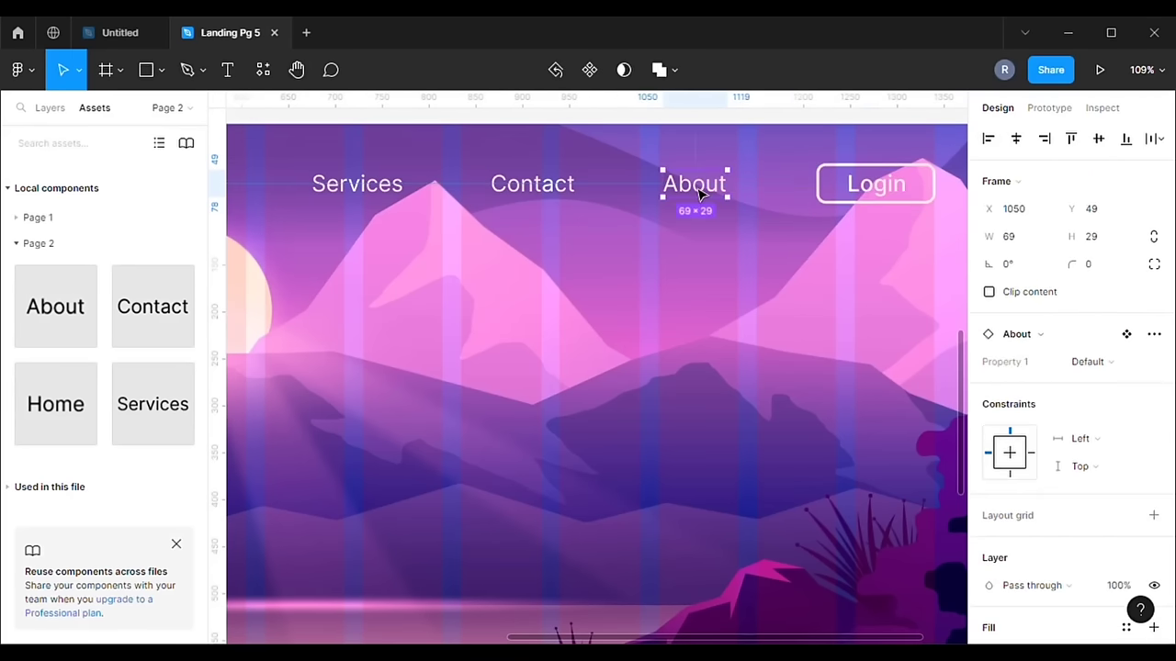
key(Escape)
ctrl+scroll(876, 230, down, 2)
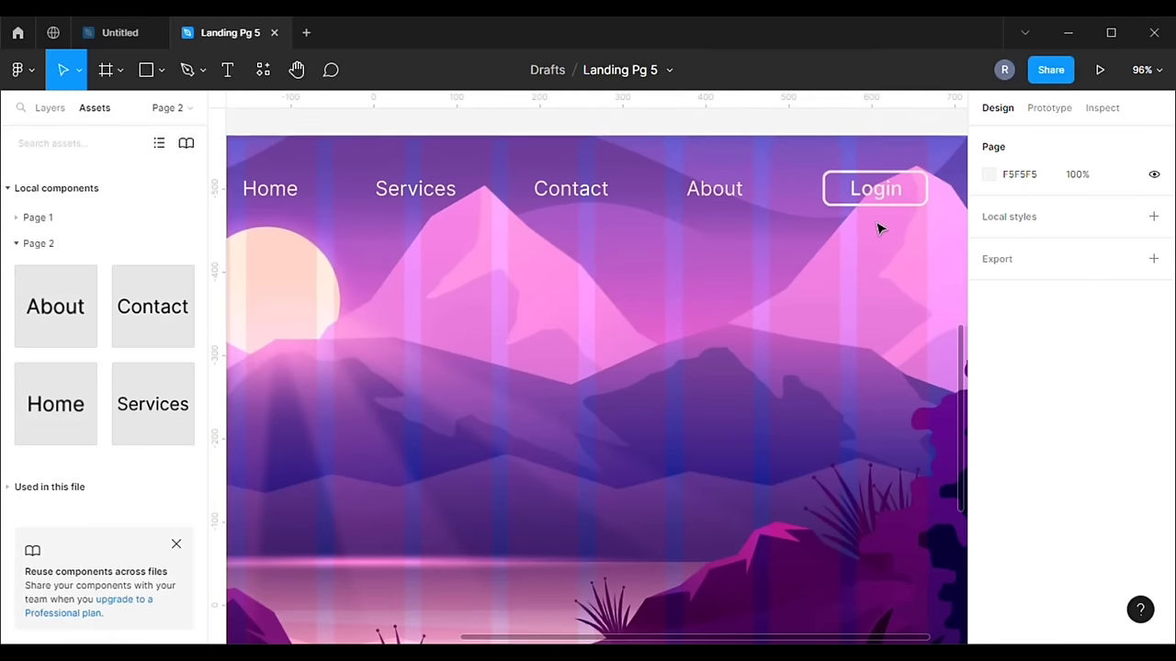
- Turn the Login button into a component and add a second variant
mouse_move(836, 171)
mouse_down()
mouse_move(916, 224)
mouse_move(624, 101)
mouse_move(648, 294)
mouse_move(677, 270)
mouse_up()
drag(556, 236, 672, 328)
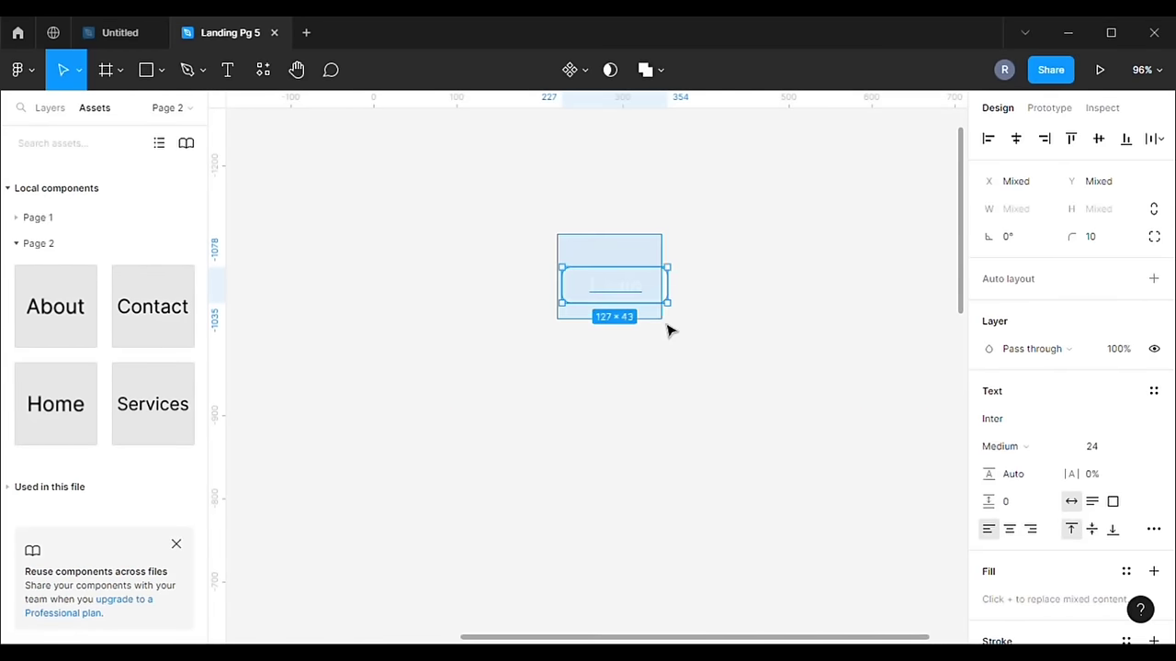
click(570, 74)
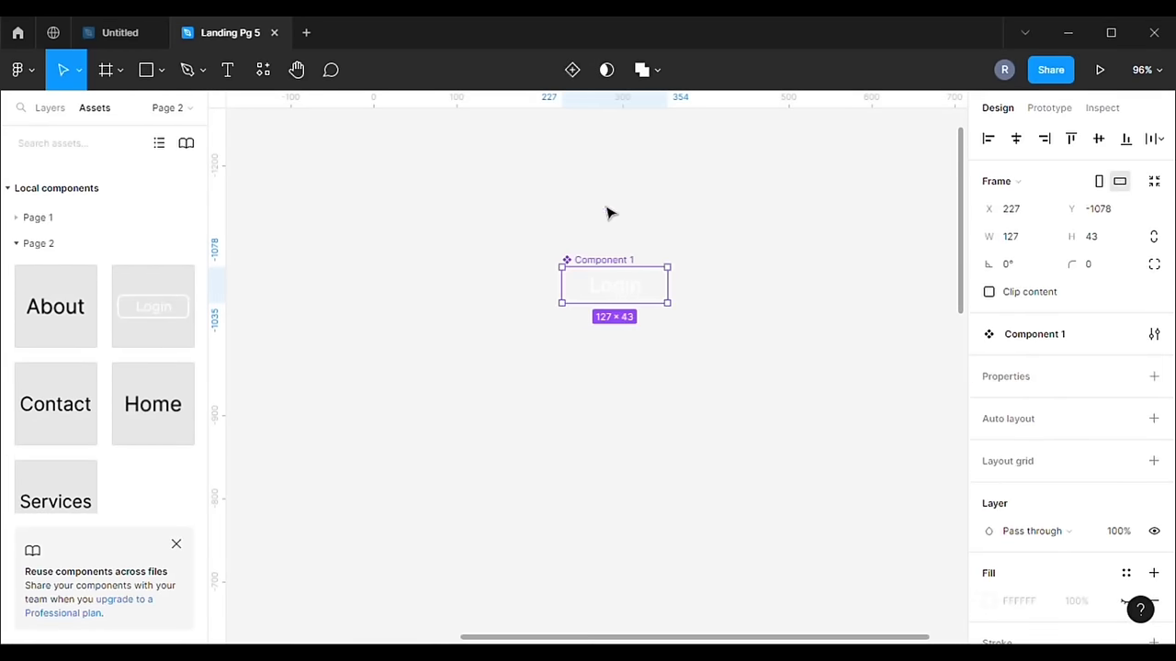
click(573, 74)
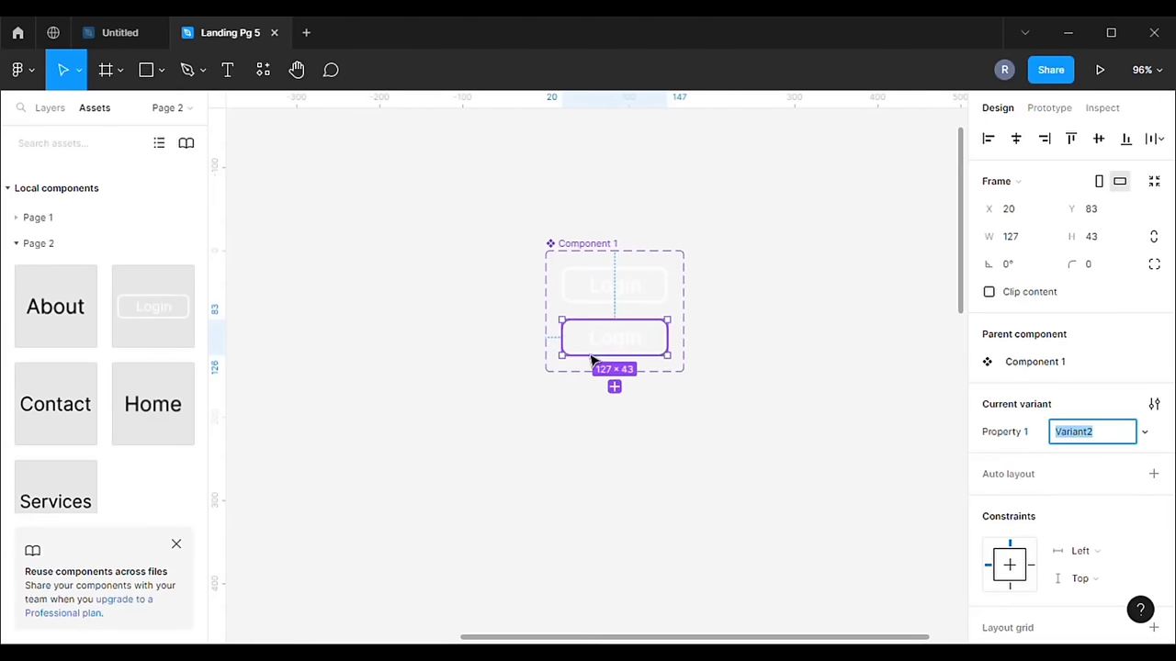
- Make the Login text in the second variant black (000000)
scroll(593, 360, up, 3)
scroll(633, 341, up, 2)
click(632, 341)
scroll(1065, 485, down, 1)
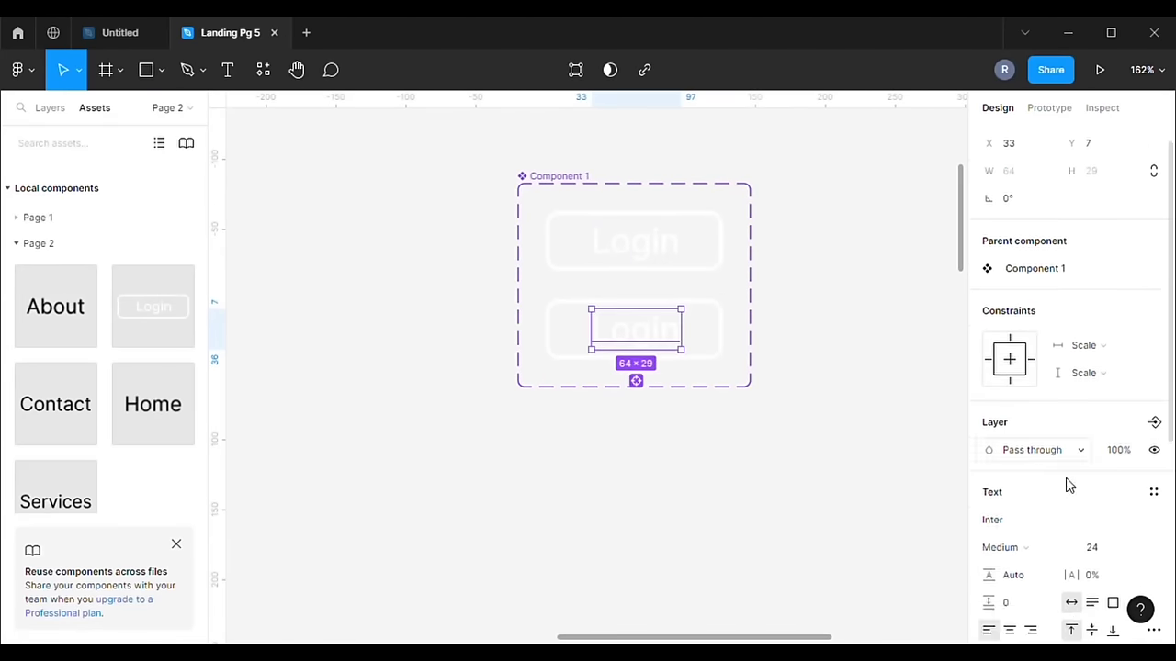
scroll(1066, 485, down, 5)
scroll(1004, 498, down, 2)
click(989, 475)
drag(933, 377, 764, 431)
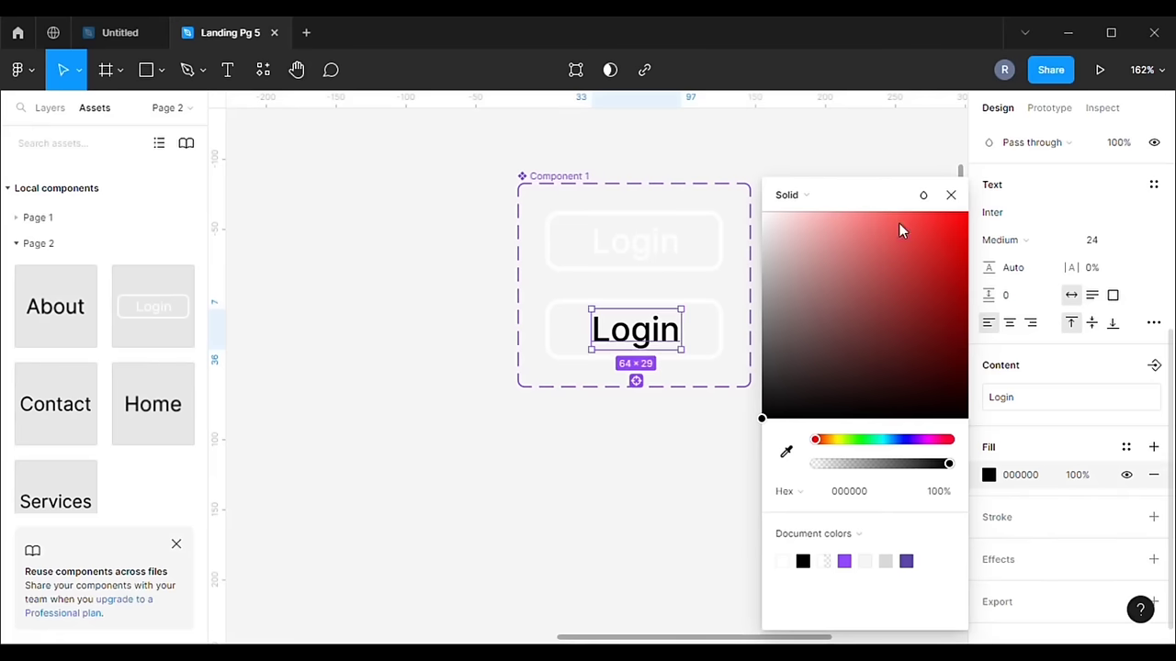
click(952, 195)
- Show the second variant's hidden white FFFFFF background and adjust its corner radius
key(Escape)
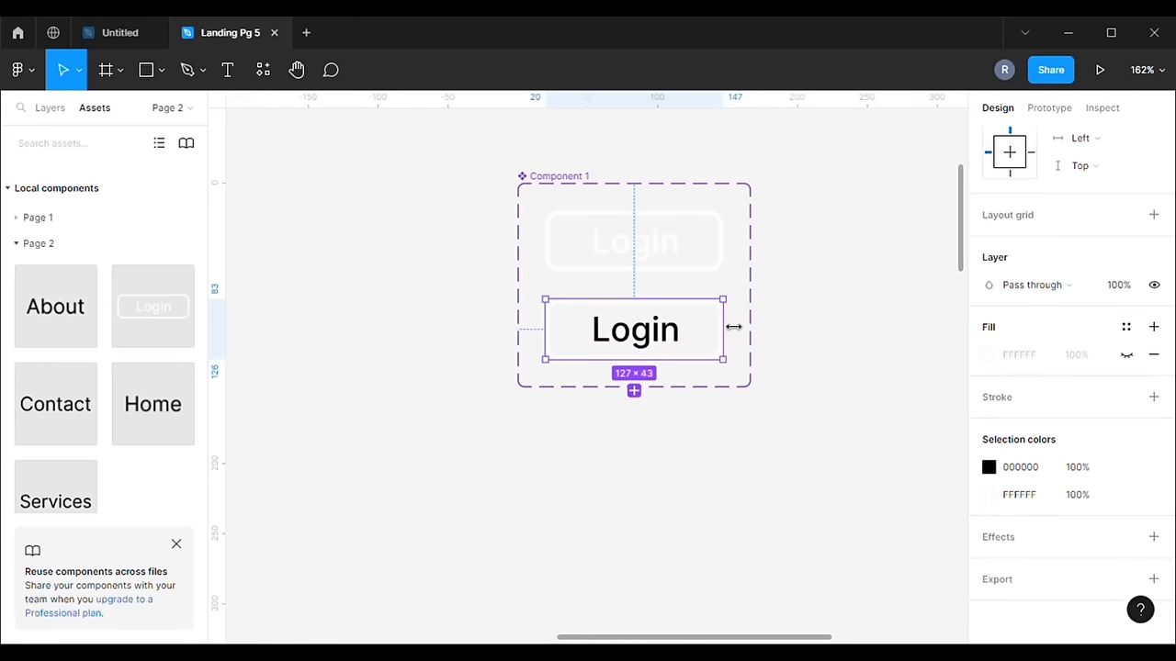
click(1127, 356)
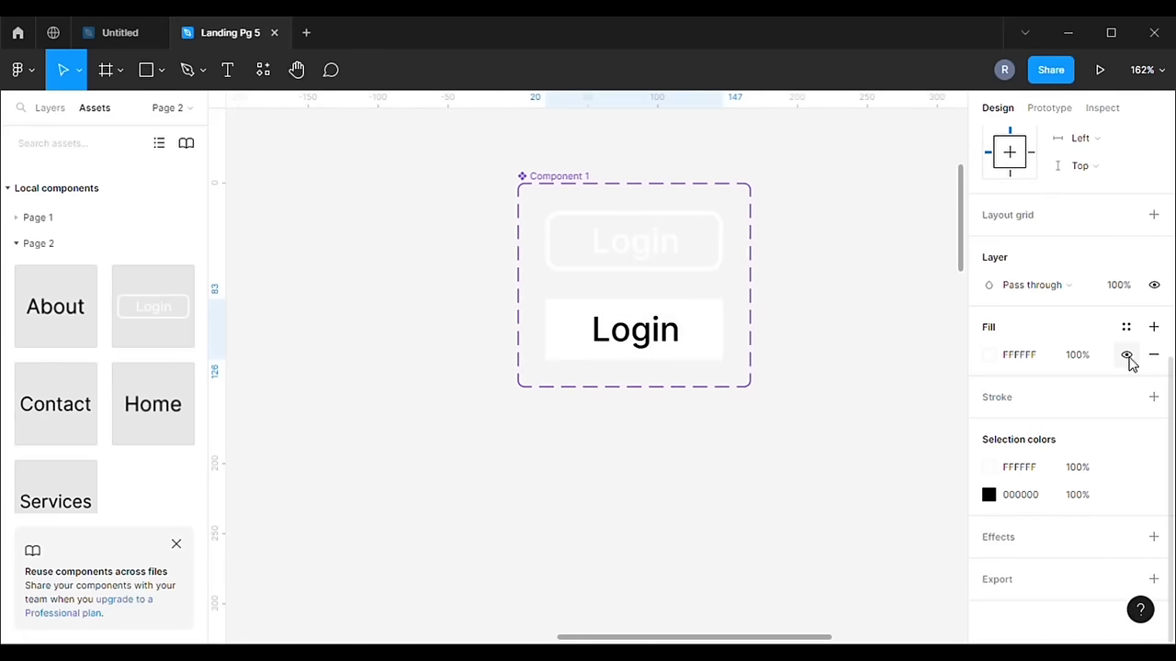
scroll(1123, 231, up, 5)
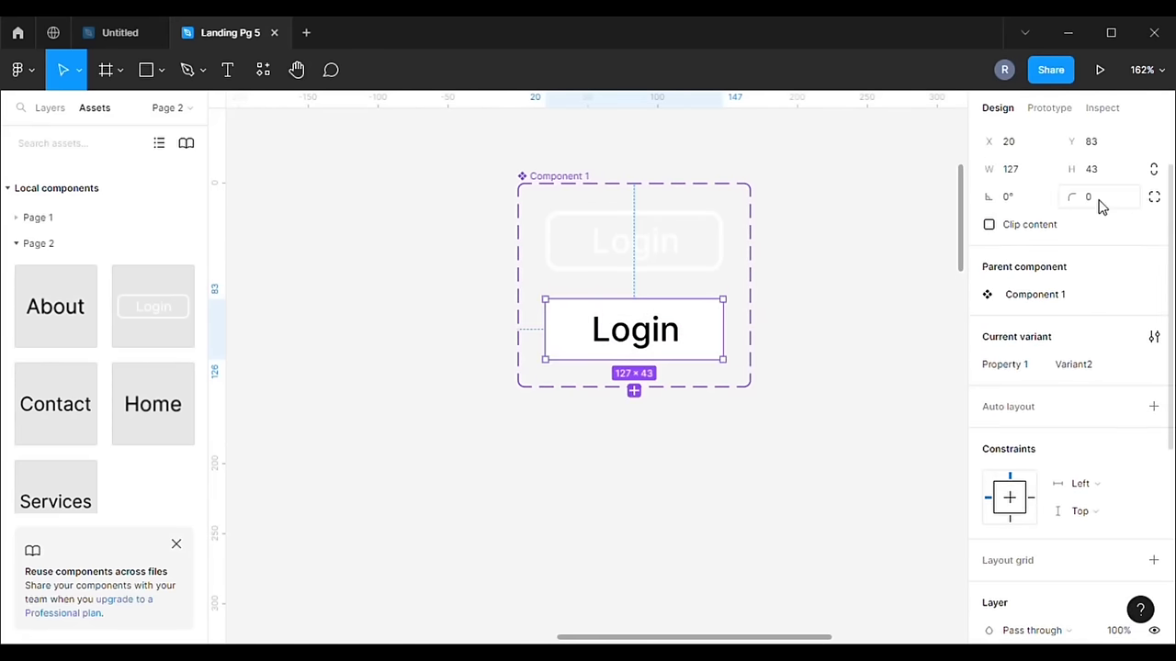
click(1100, 200)
text(5)
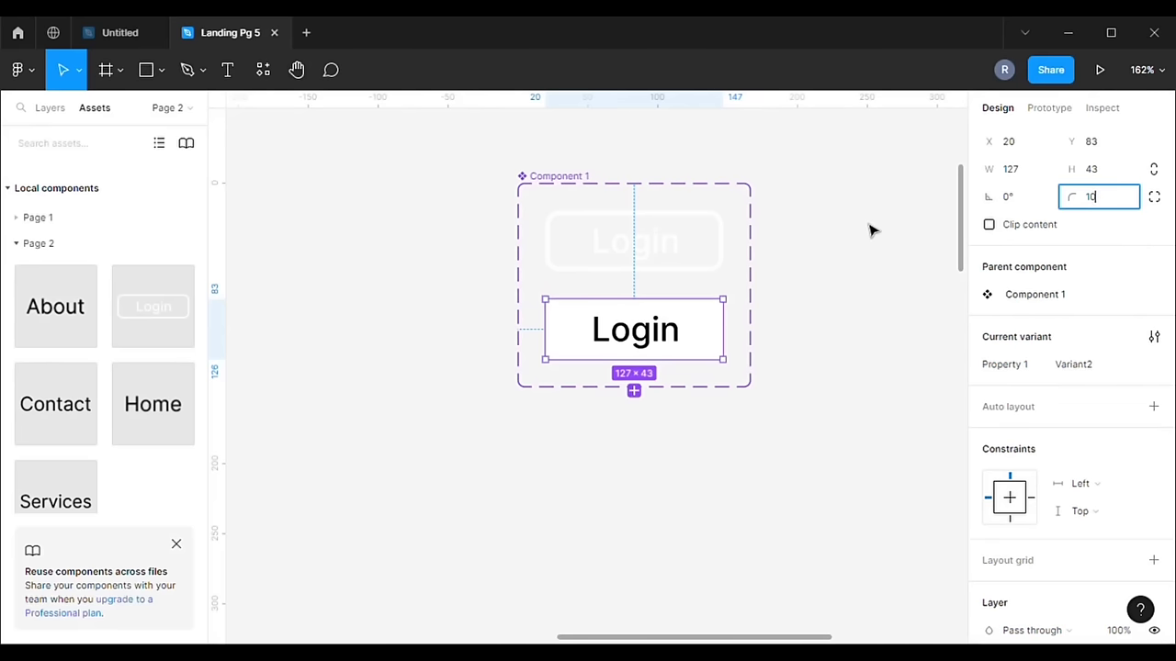
click(836, 241)
scroll(525, 288, down, 1)
scroll(524, 288, down, 1)
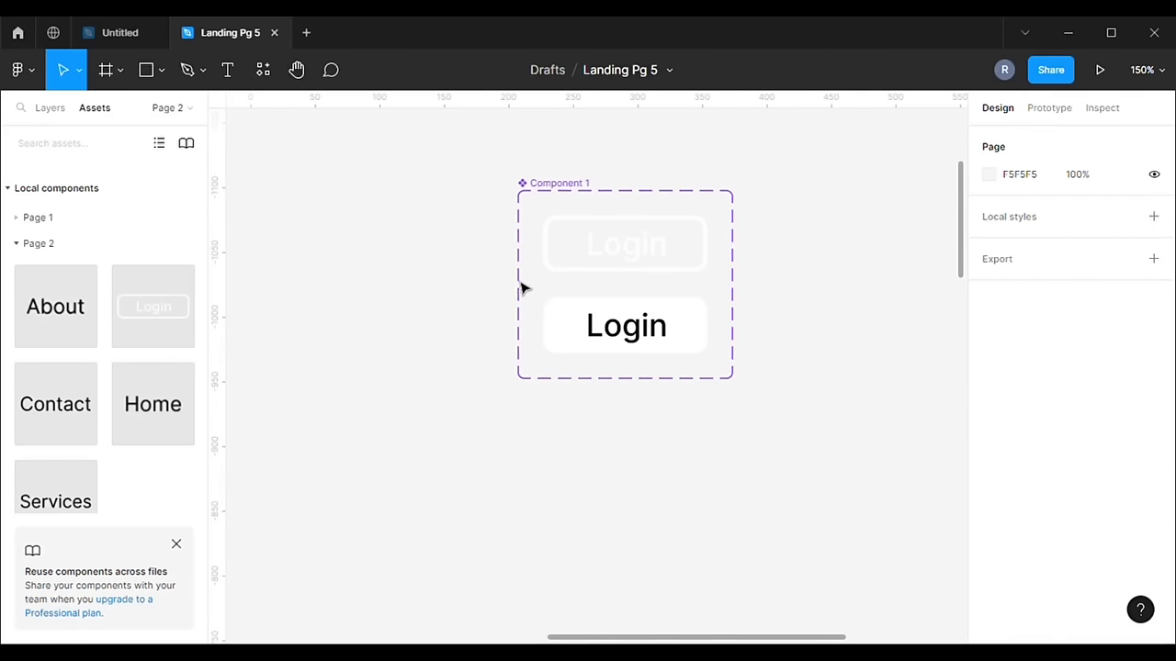
- Link the default Login variant to Variant2 on While hovering with a 150 ms Dissolve animation
click(1036, 112)
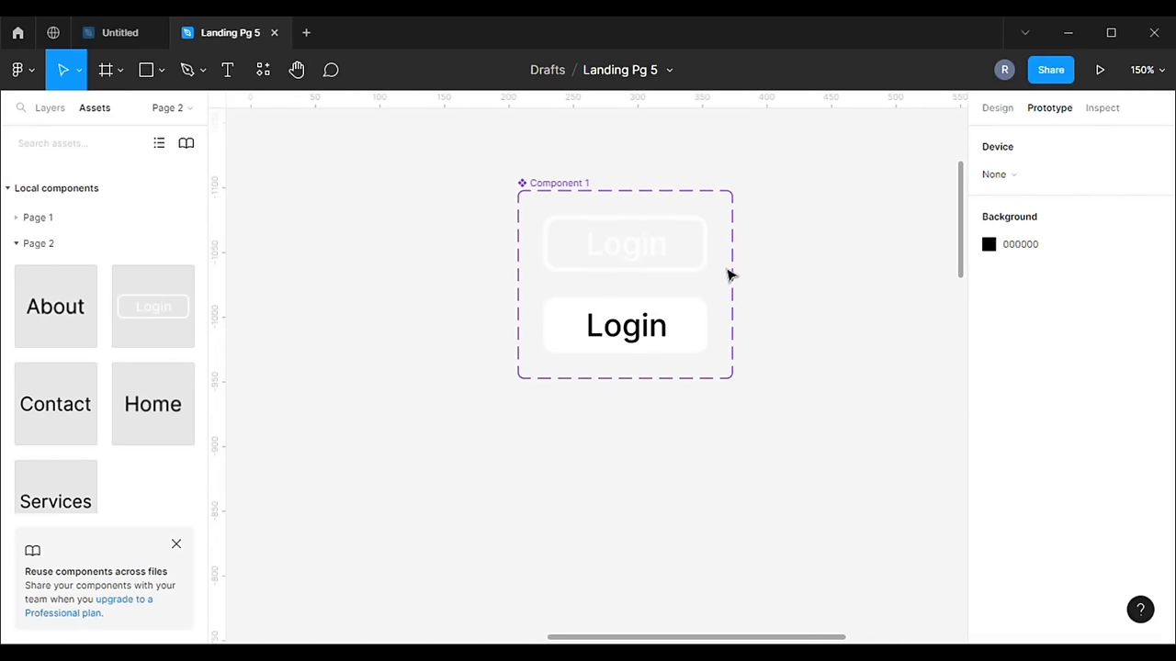
drag(708, 246, 695, 310)
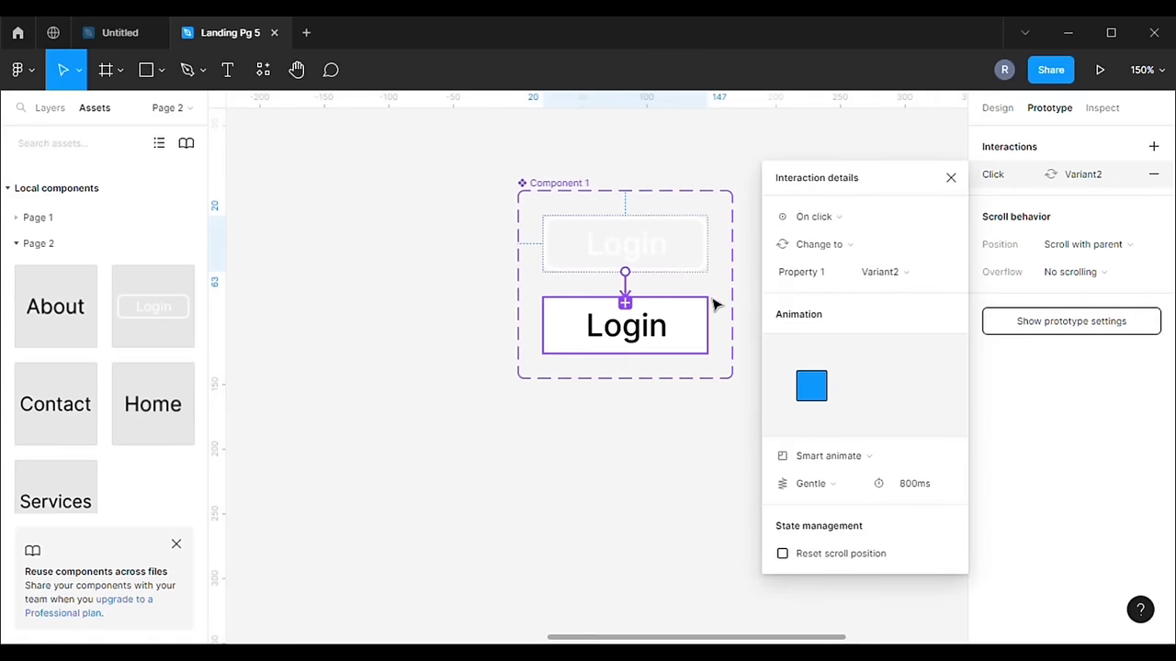
click(882, 228)
click(860, 262)
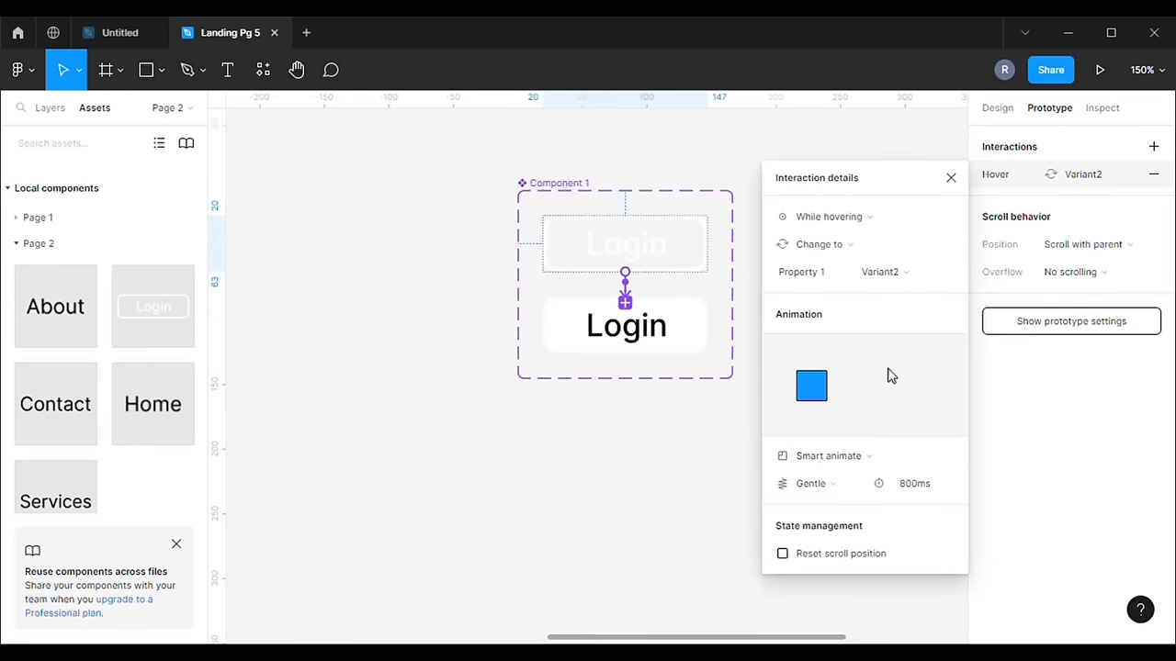
click(852, 456)
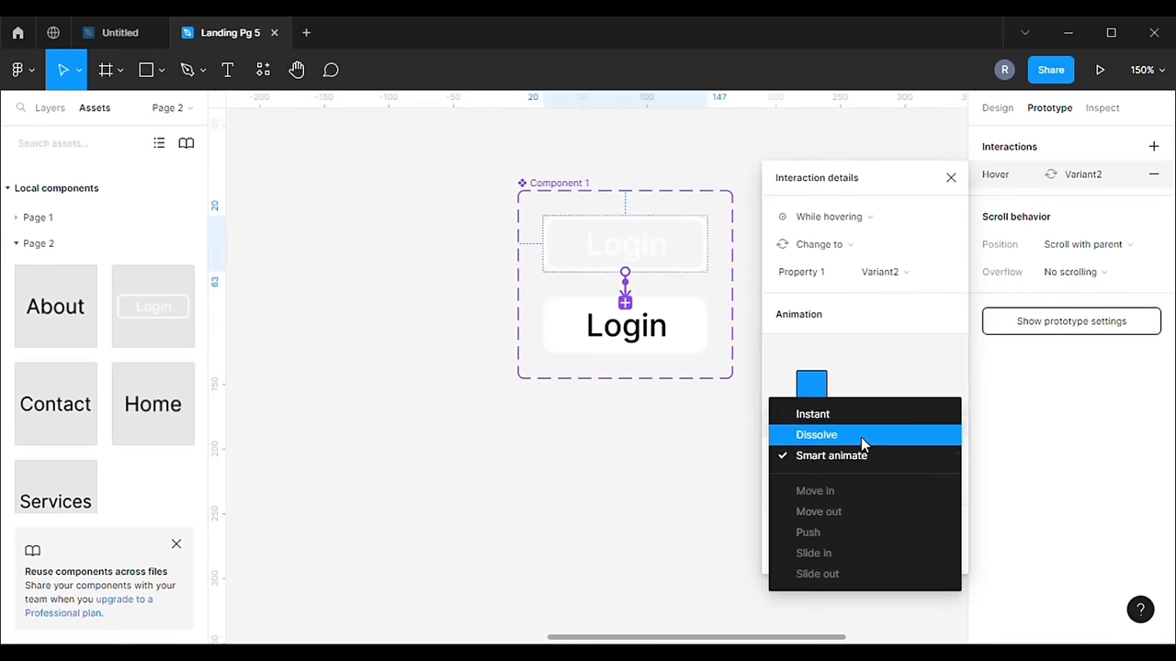
click(860, 437)
click(908, 492)
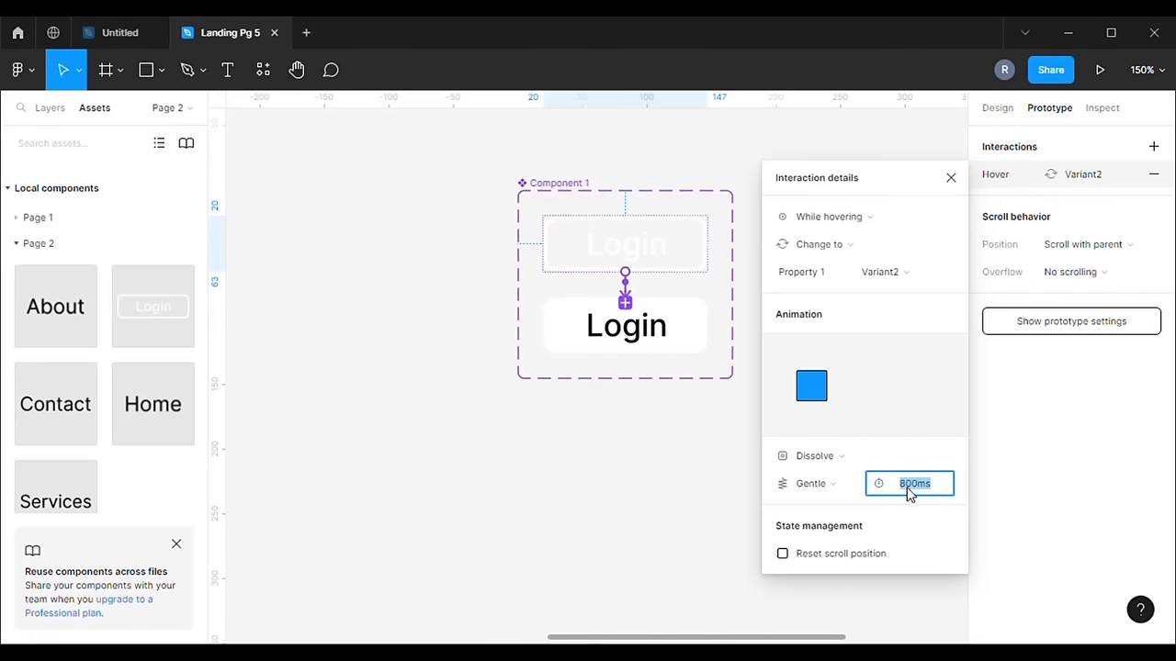
text(150)
click(698, 485)
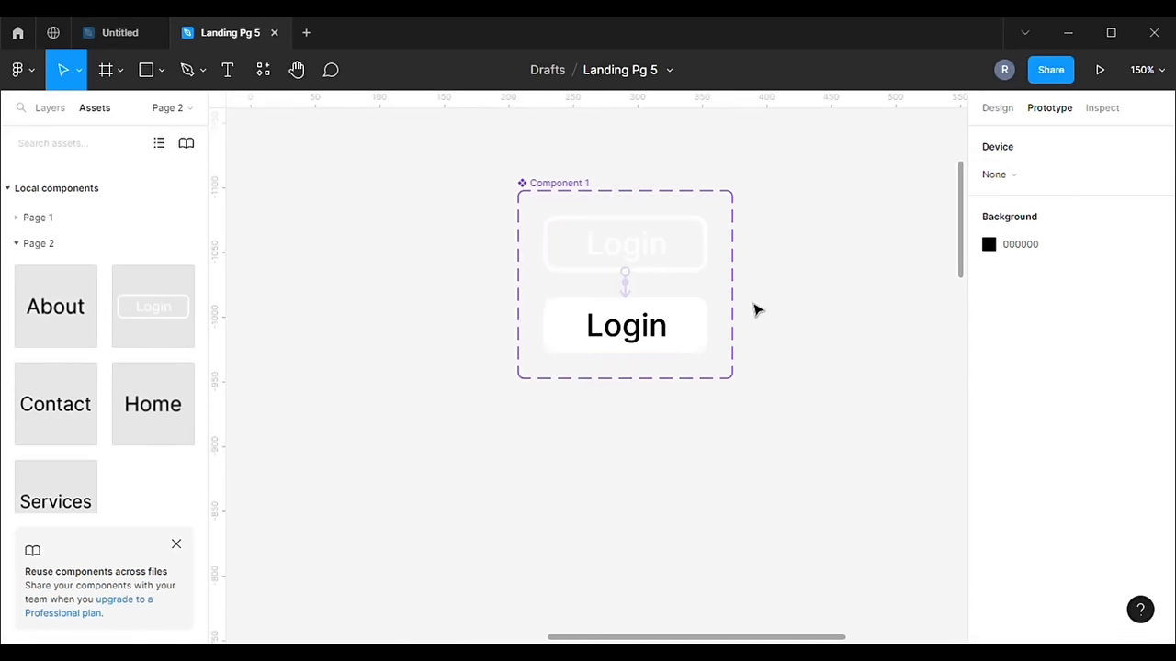
scroll(732, 307, down, 2)
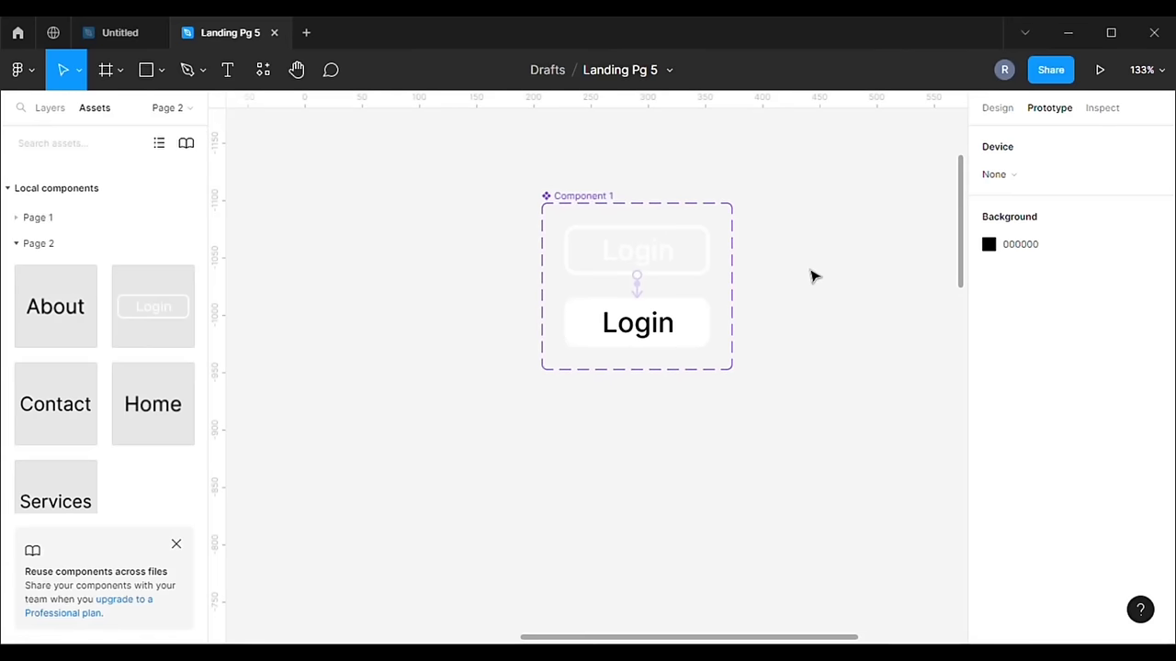
- Rename the component set to Login and place a Login instance in the header right of About
double_click(579, 196)
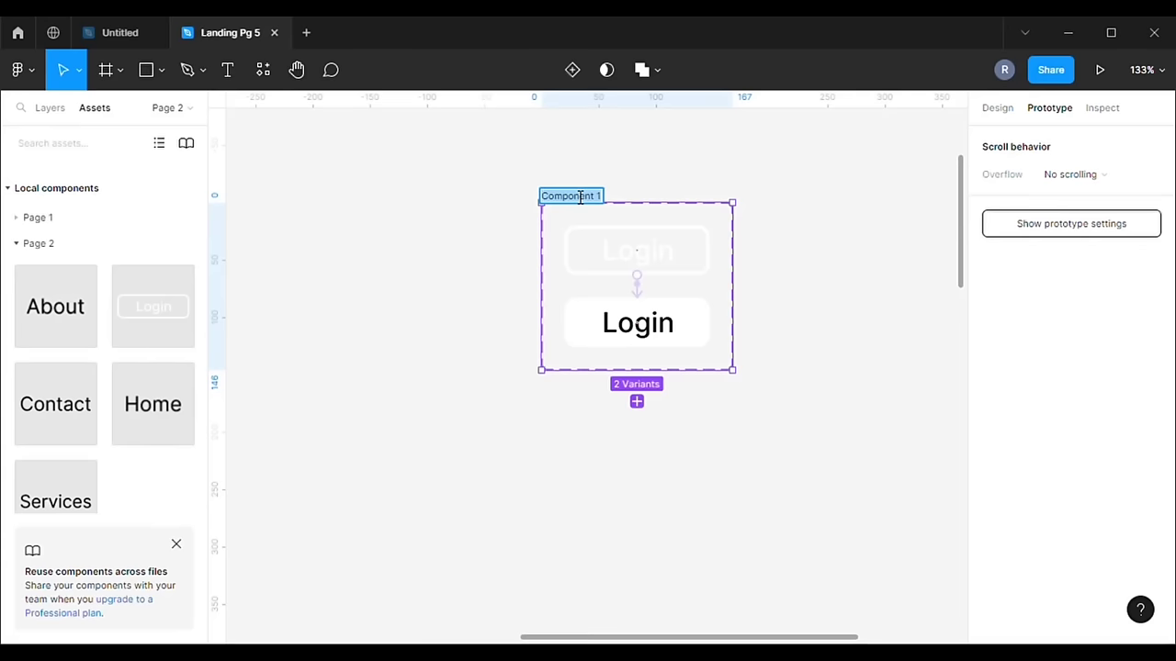
text(Login)
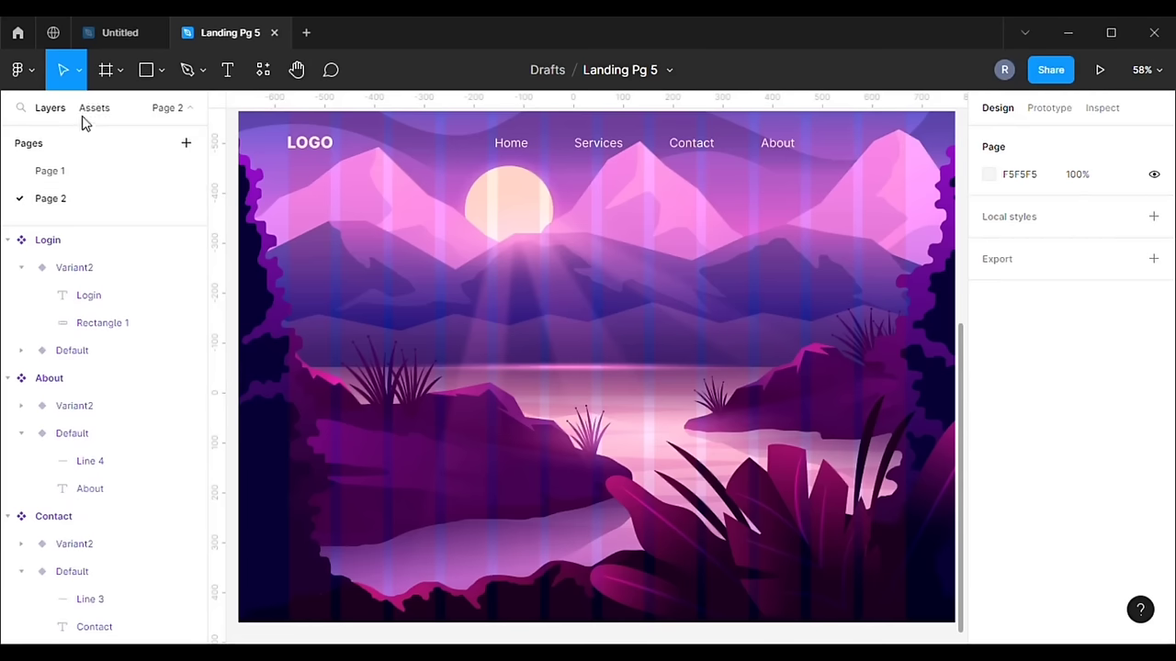
click(94, 107)
mouse_move(148, 425)
mouse_down()
mouse_move(774, 245)
mouse_move(892, 144)
mouse_up()
ctrl+scroll(886, 184, up, 2)
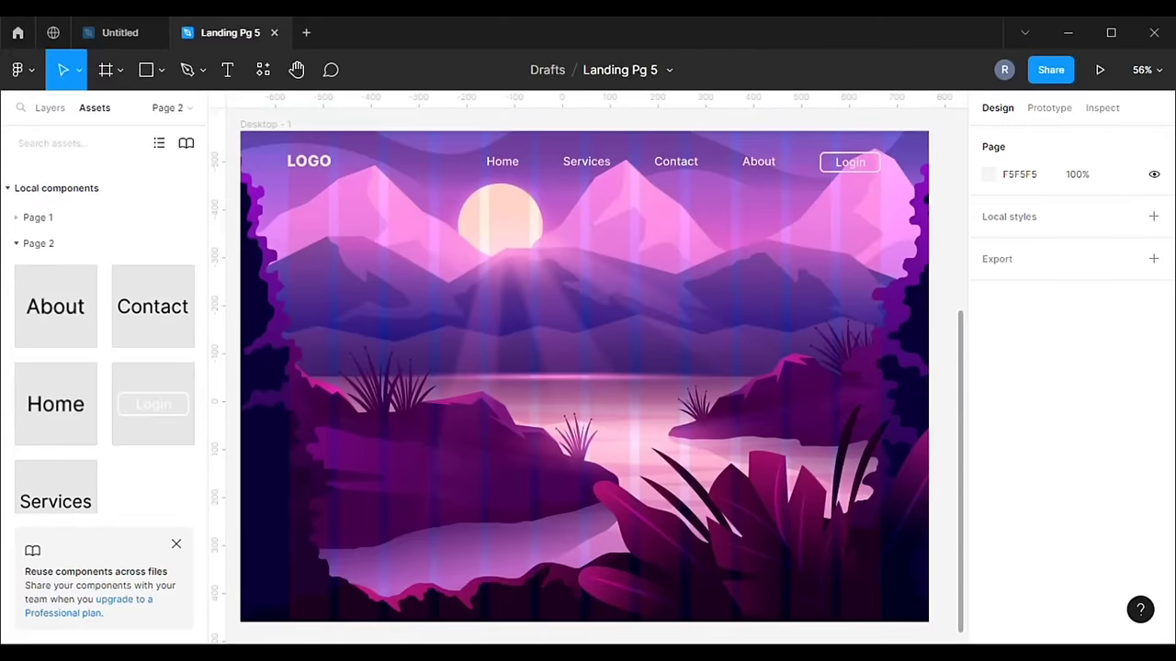
click(54, 110)
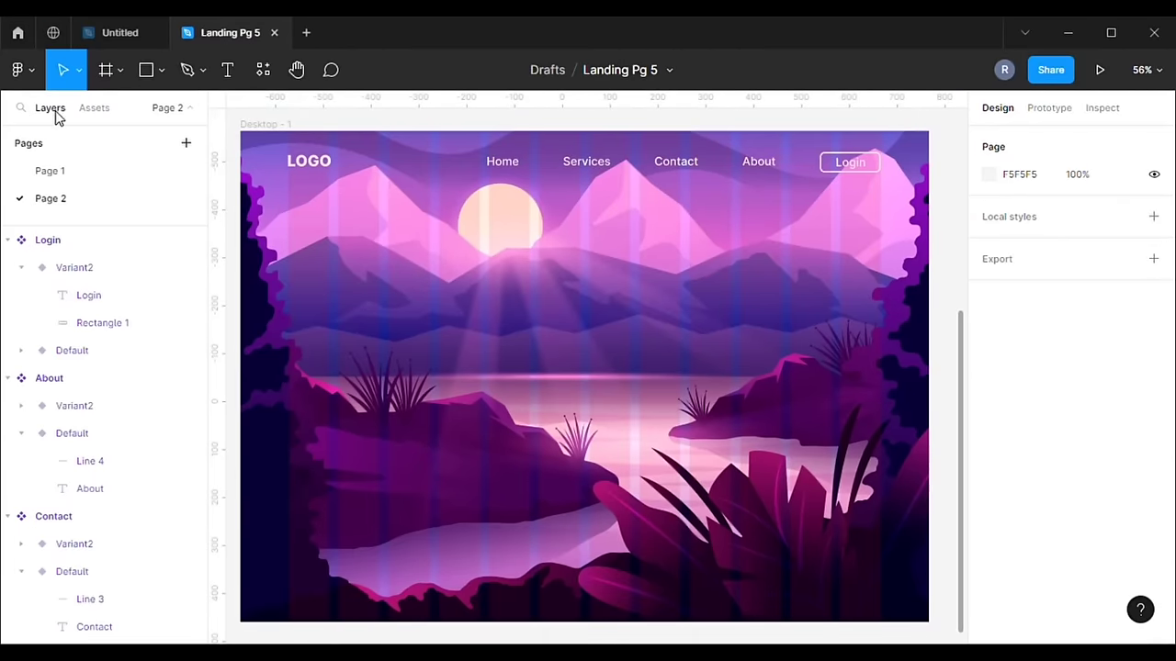
click(162, 69)
- Draw a tall rectangle over the landscape, positioned just below the sun
click(159, 109)
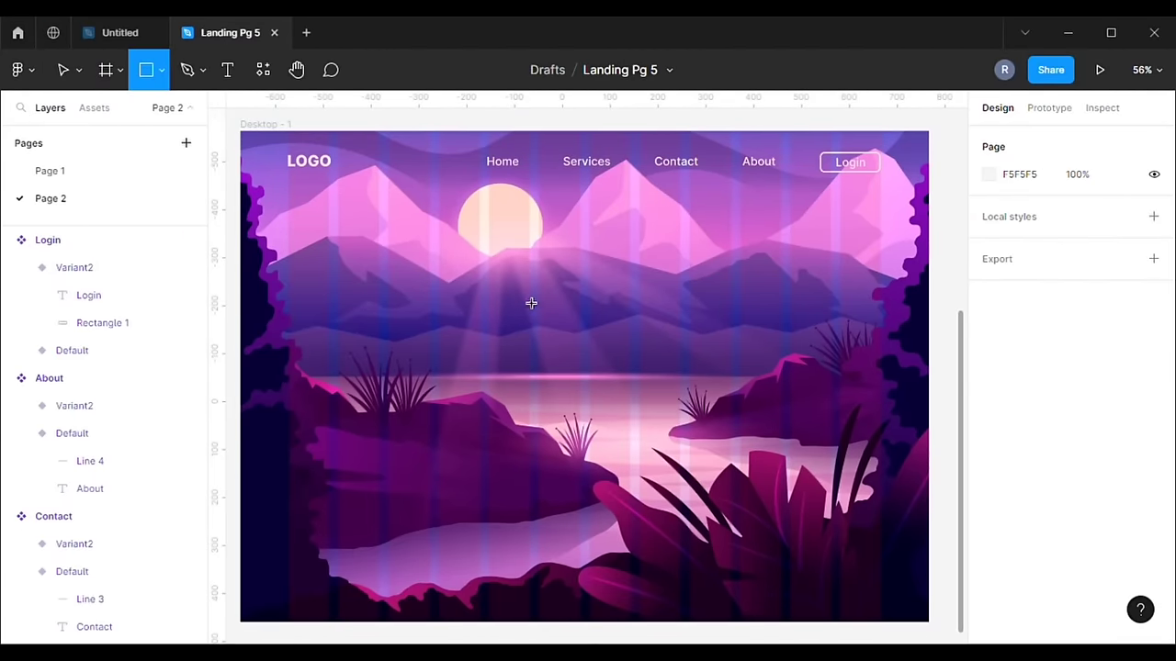
drag(488, 269, 739, 574)
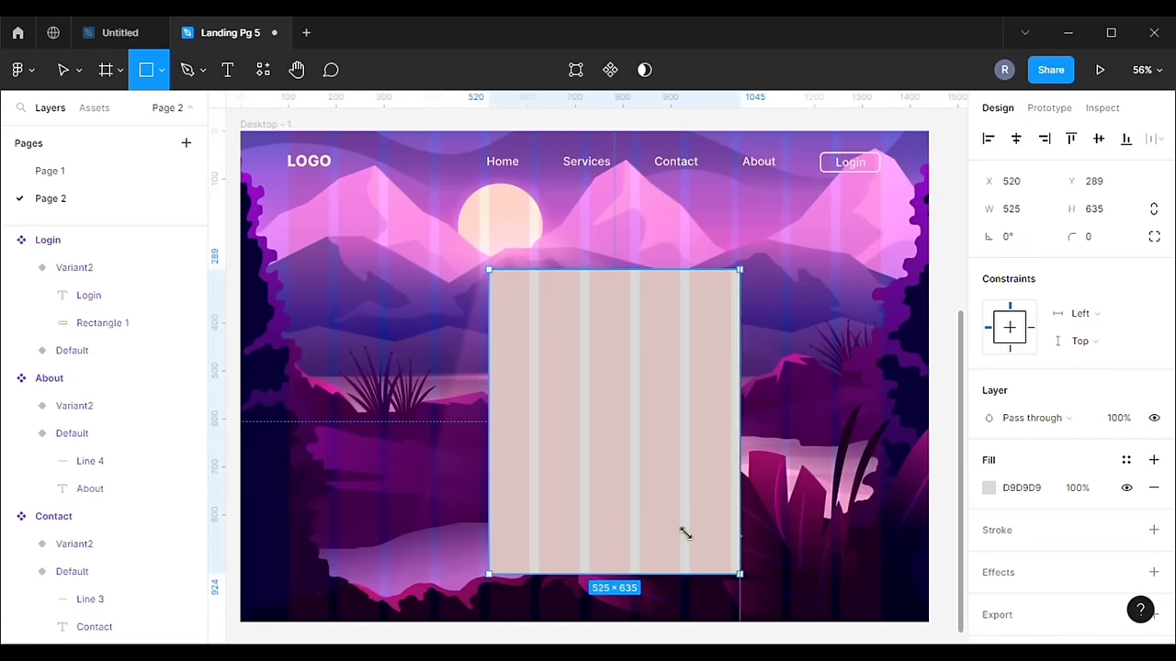
drag(615, 505, 587, 466)
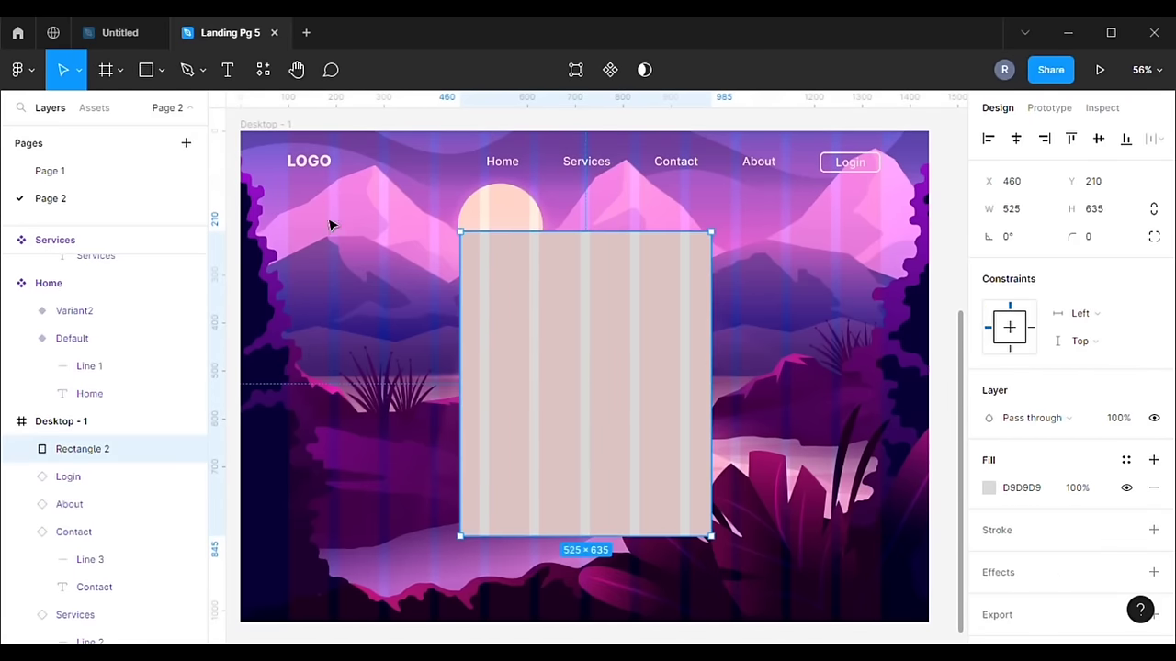
- Apply the Morph plugin's Glassy style to add background blur and inner shadow
click(263, 73)
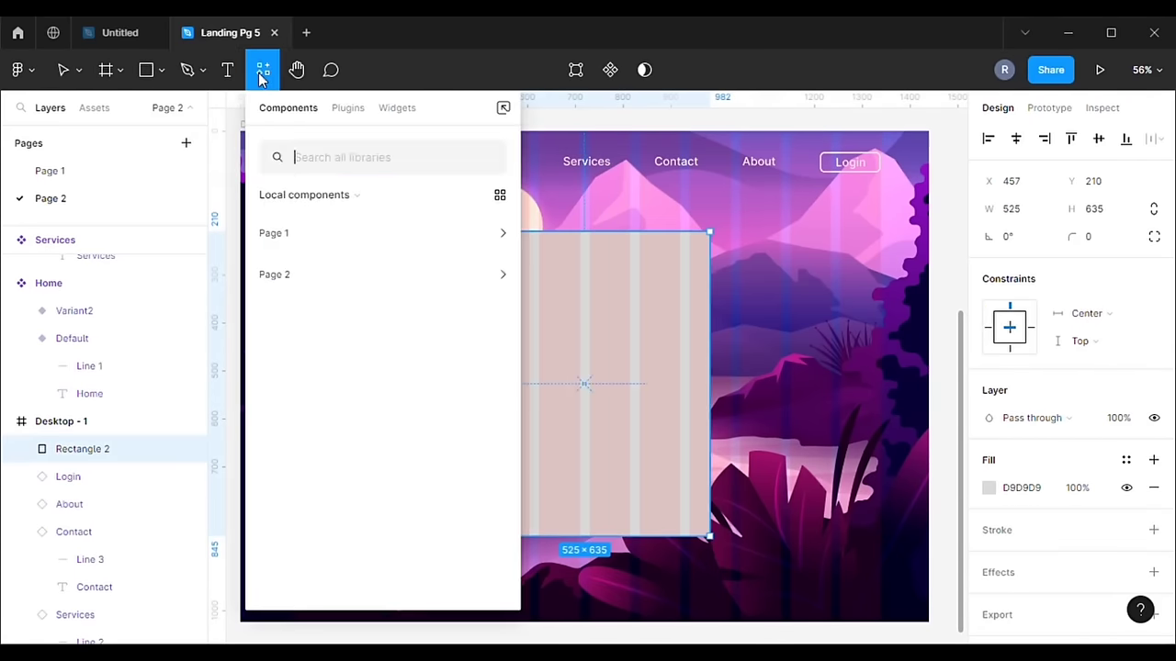
click(347, 108)
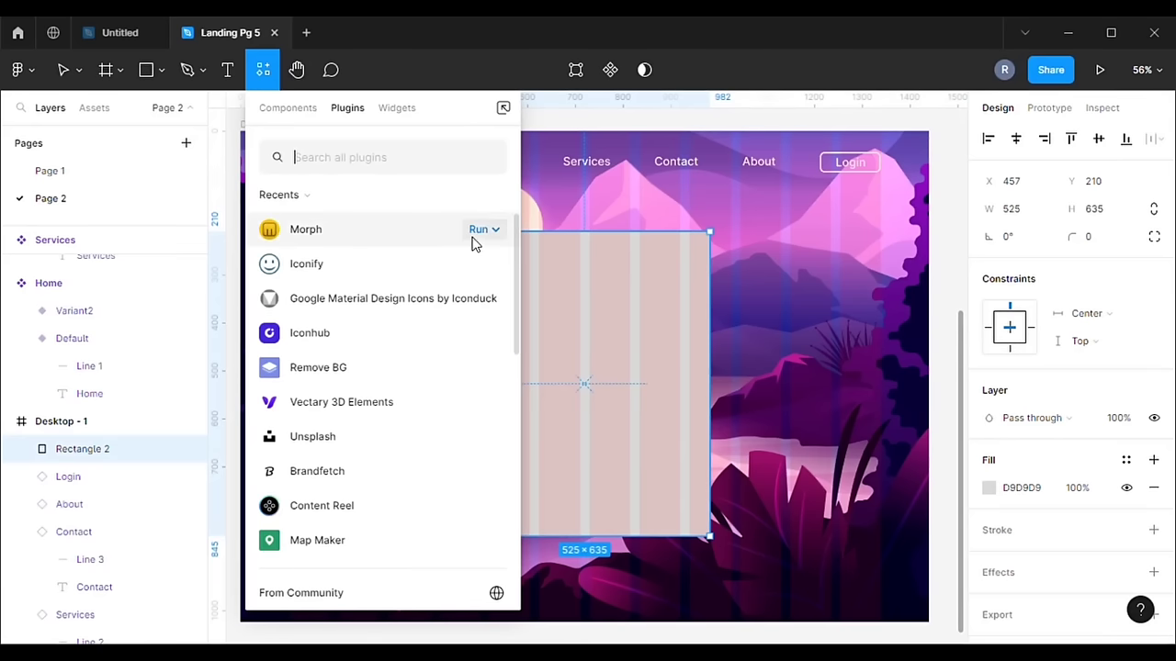
click(477, 231)
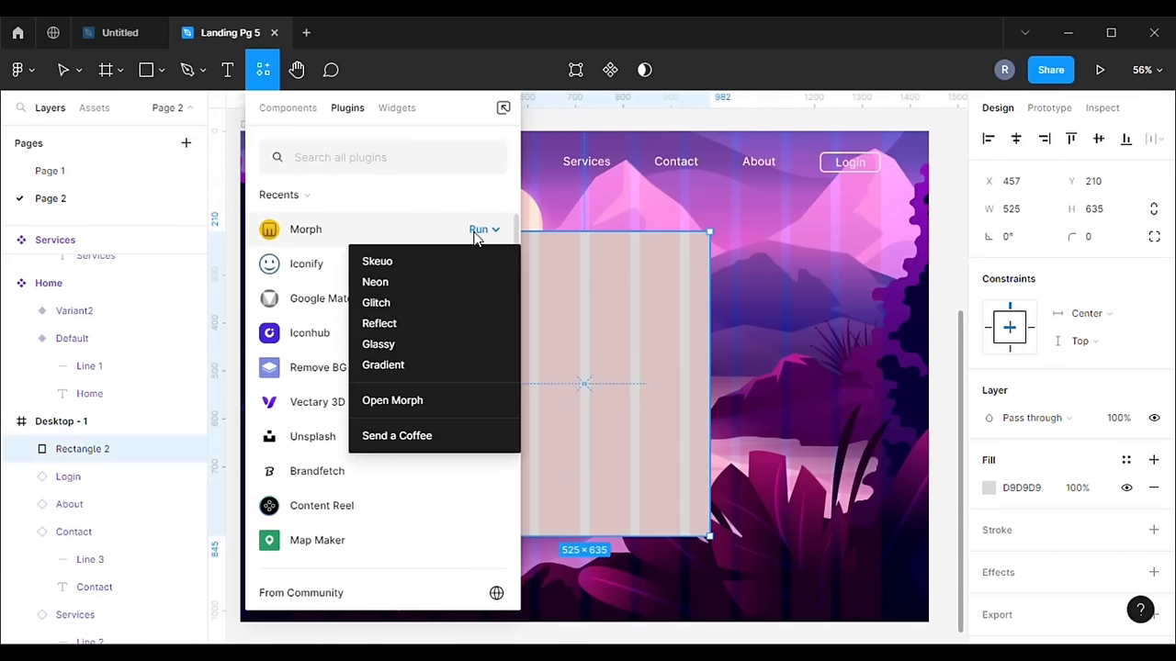
click(398, 349)
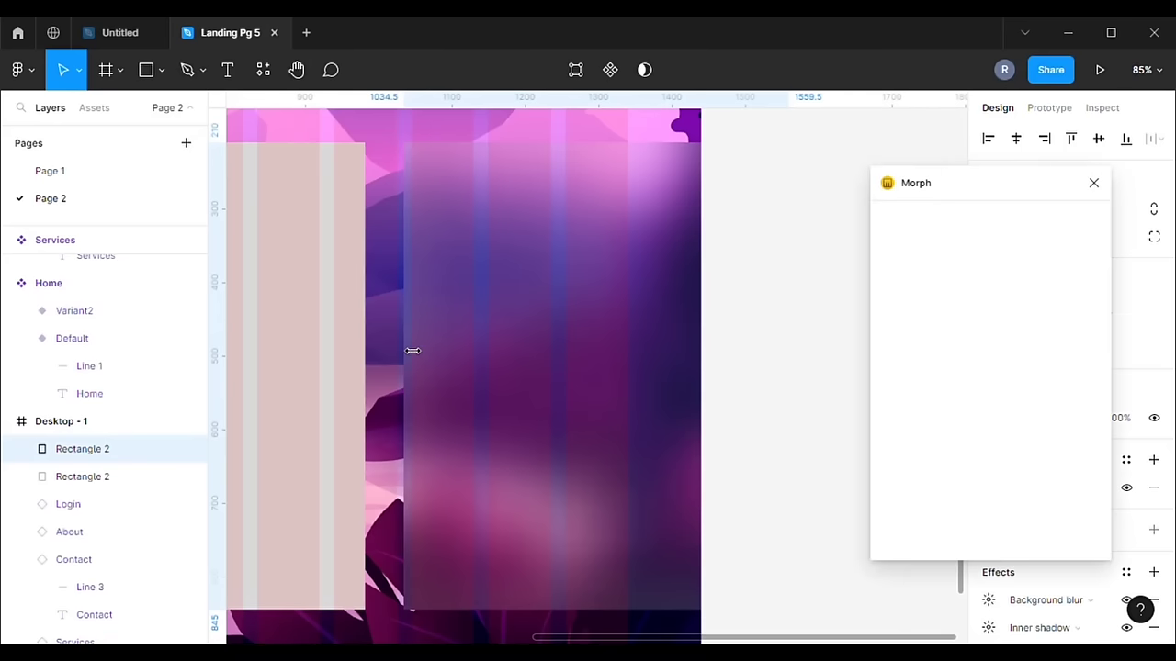
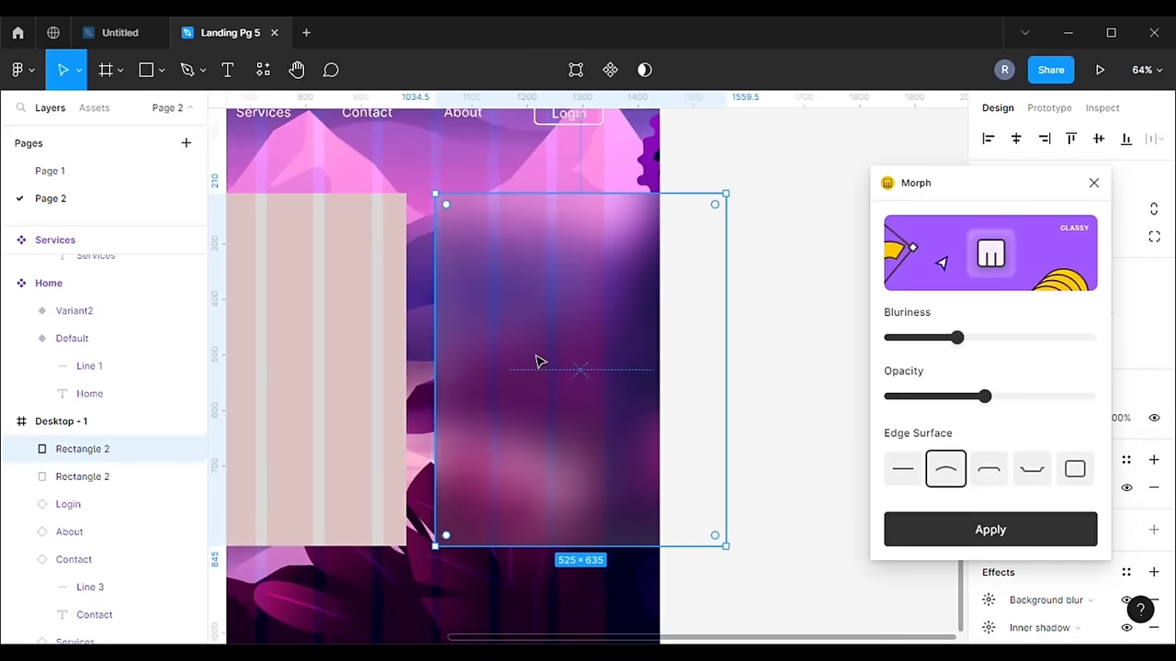
- Delete the pink Rectangle 2, move the Glassy blurred rectangle into its spot, and close Morph
click(391, 358)
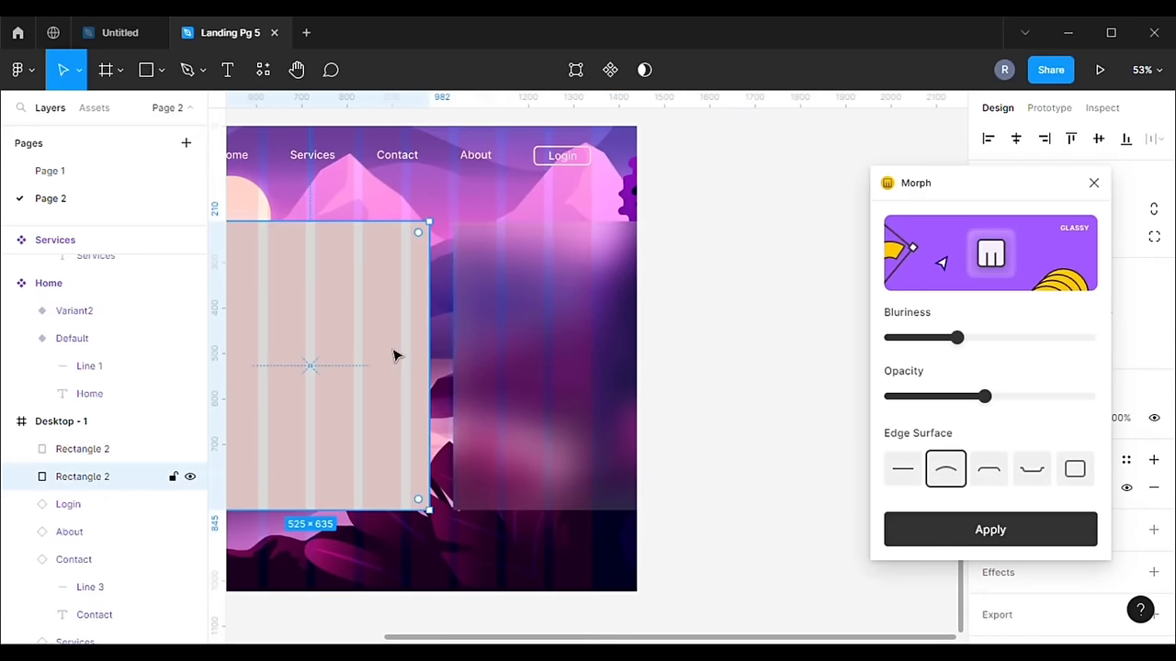
key(Delete)
drag(446, 349, 331, 350)
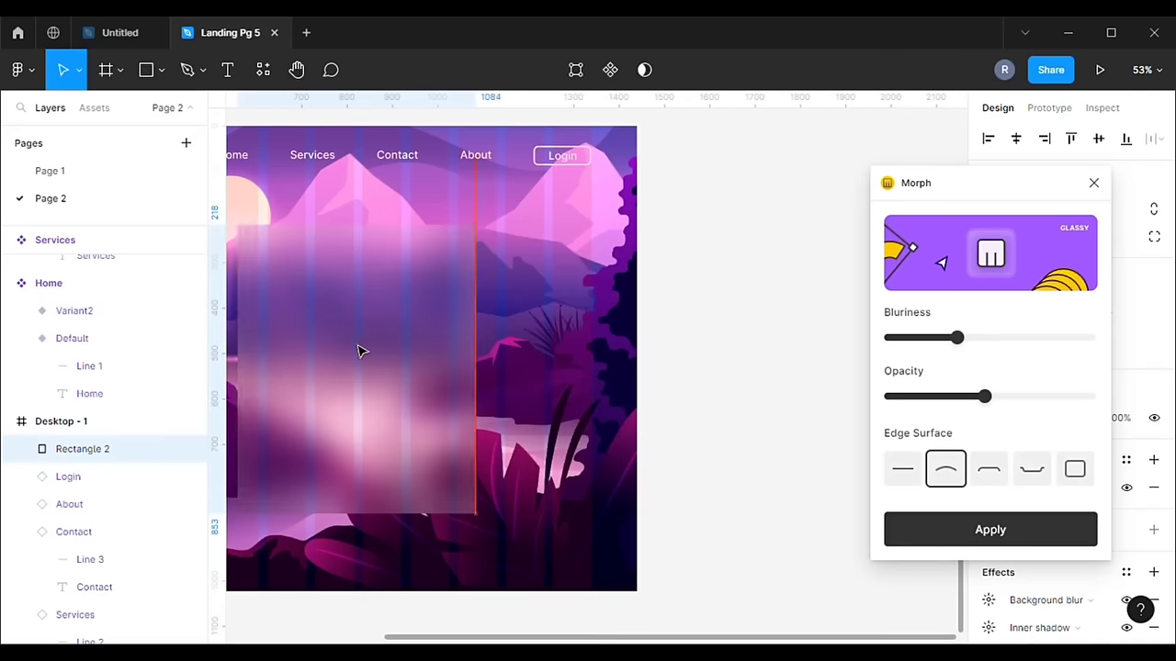
click(1093, 183)
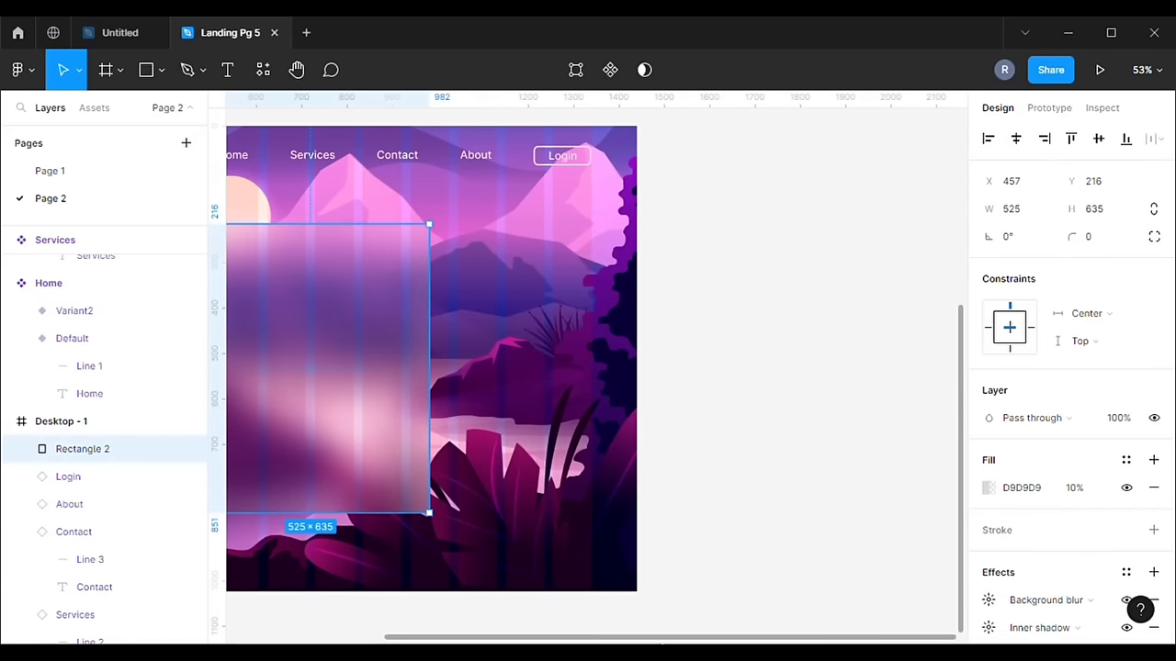
- Nudge the glass card up slightly and round its corners to 20
scroll(592, 368, left, 1)
scroll(591, 367, left, 3)
scroll(591, 368, left, 4)
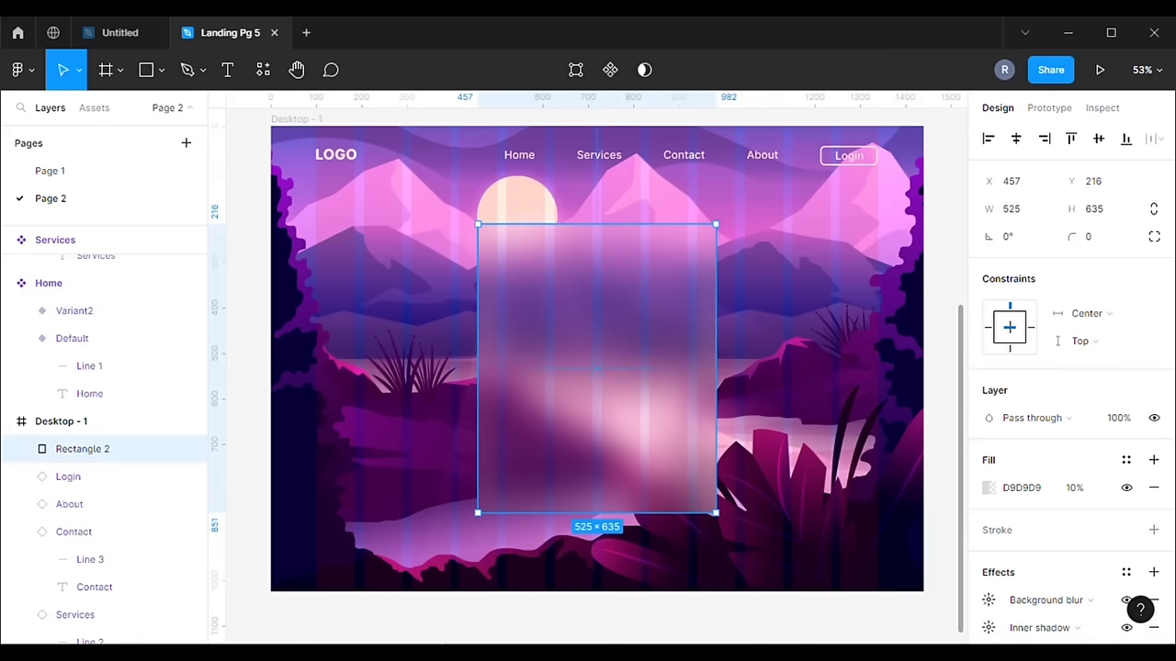
mouse_move(662, 397)
drag(656, 393, 655, 390)
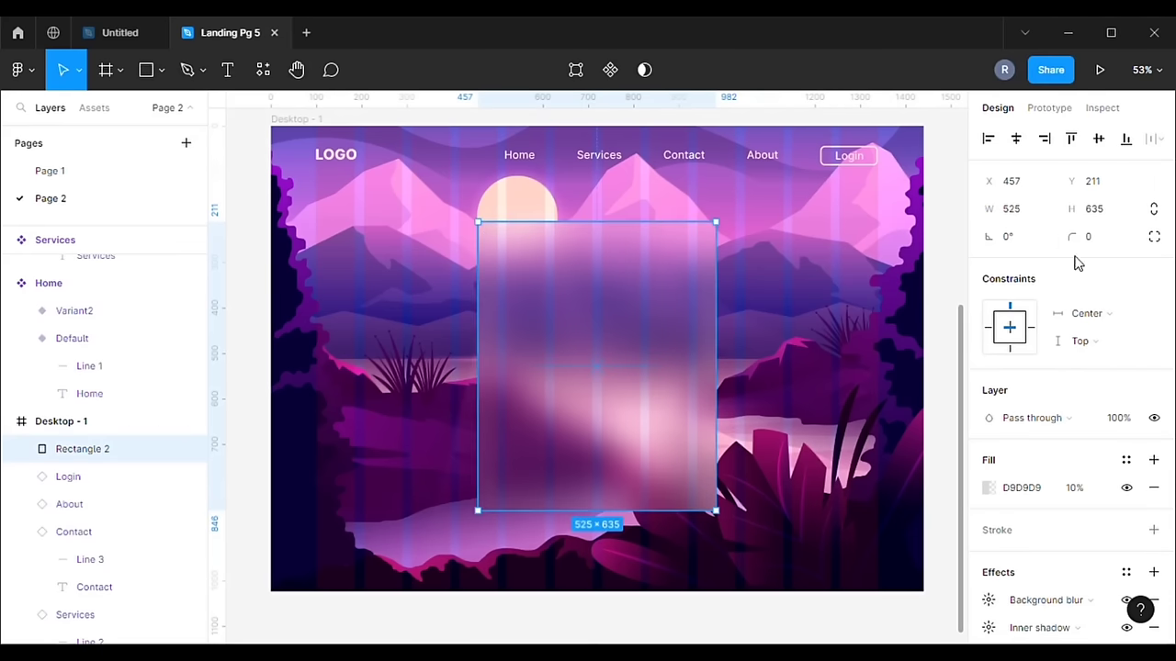
click(1102, 237)
text(1)
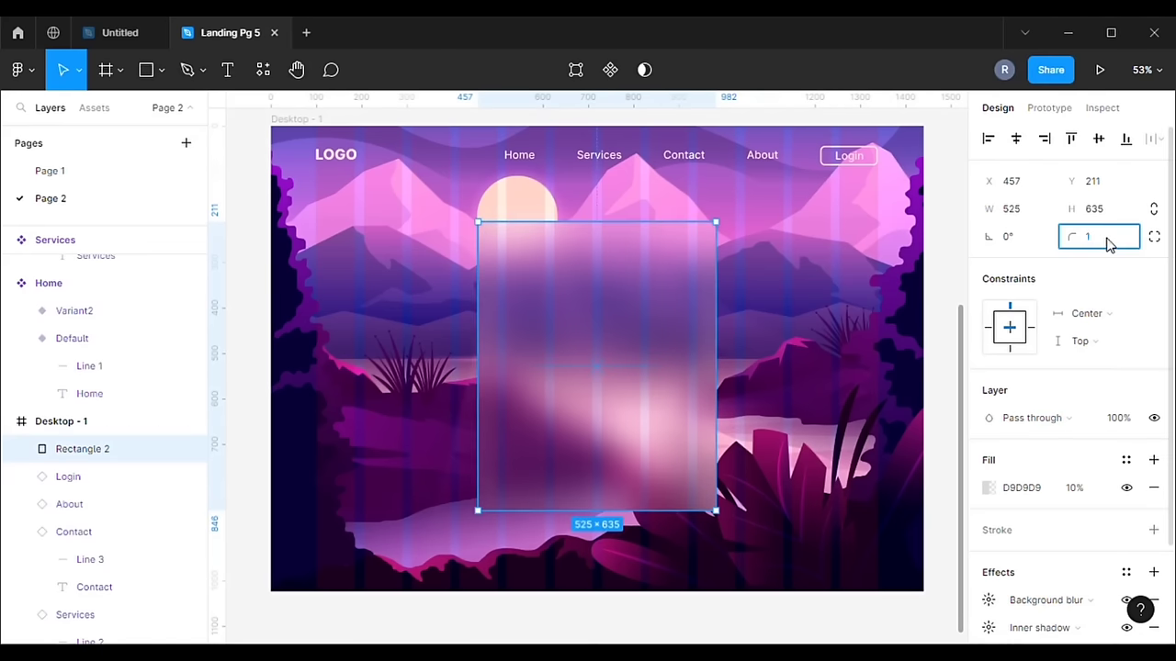
text(0)
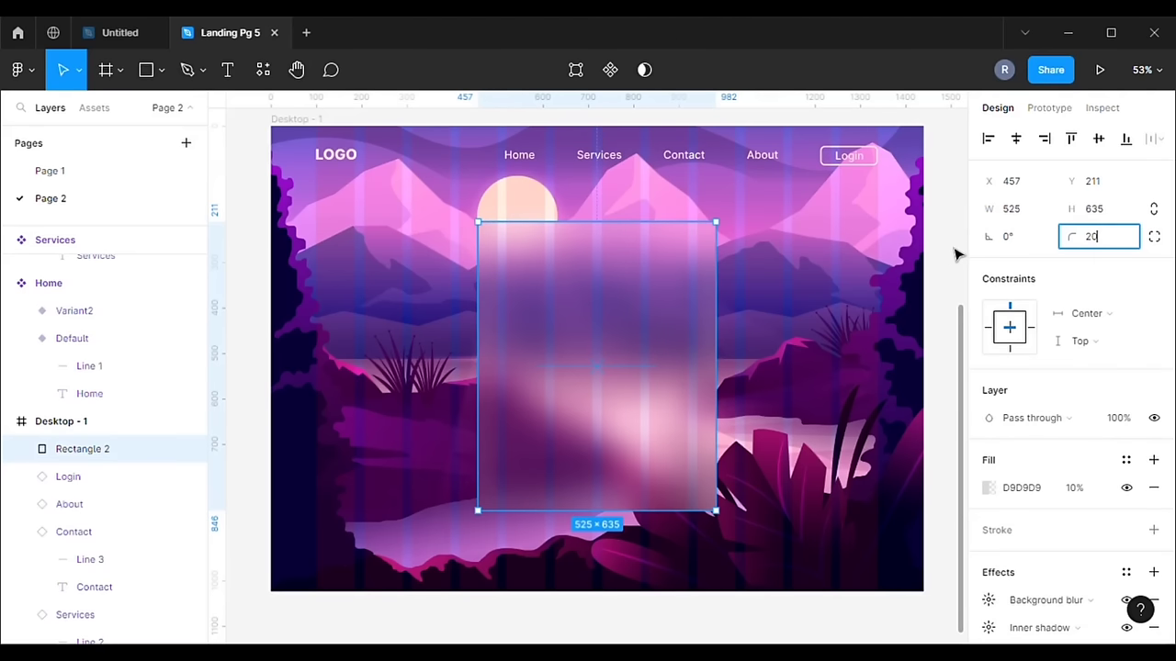
click(955, 255)
- Give the glass card a 2 px white inside stroke
click(625, 321)
scroll(1066, 349, down, 3)
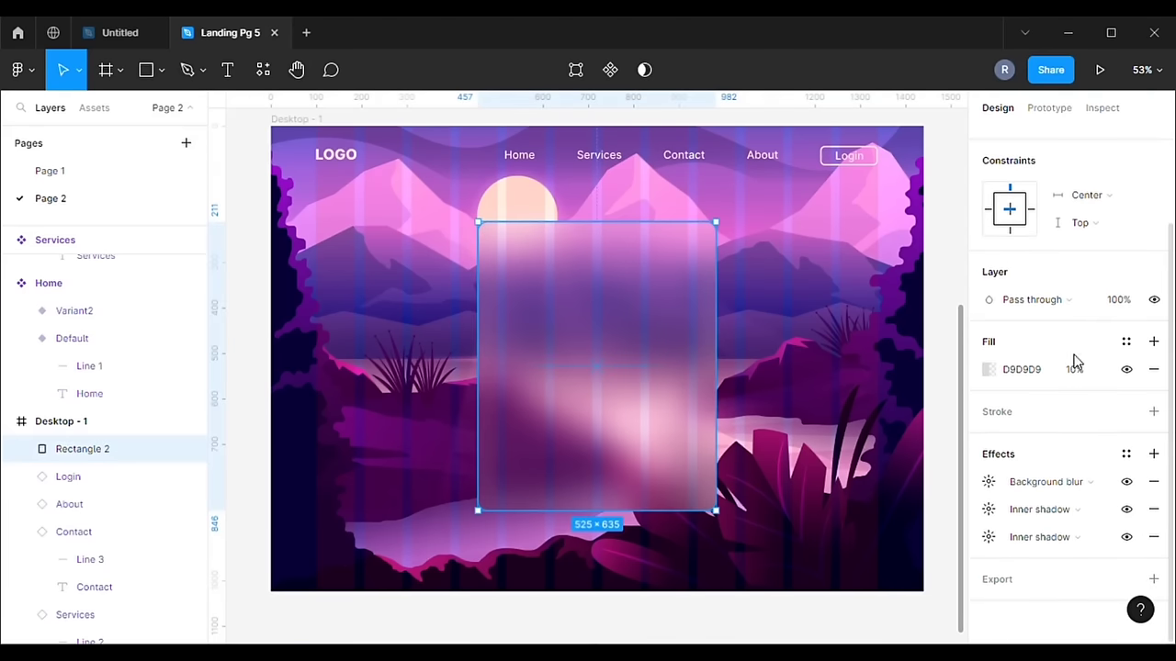
click(1153, 412)
click(989, 439)
drag(887, 359, 742, 213)
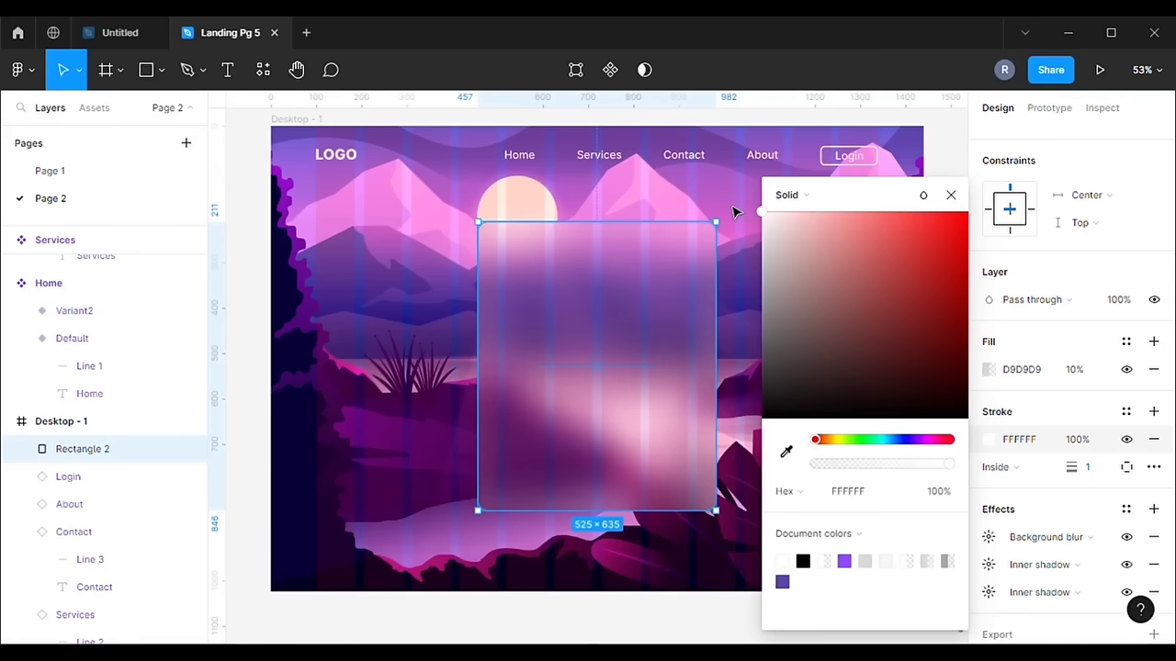
click(1093, 468)
text(2)
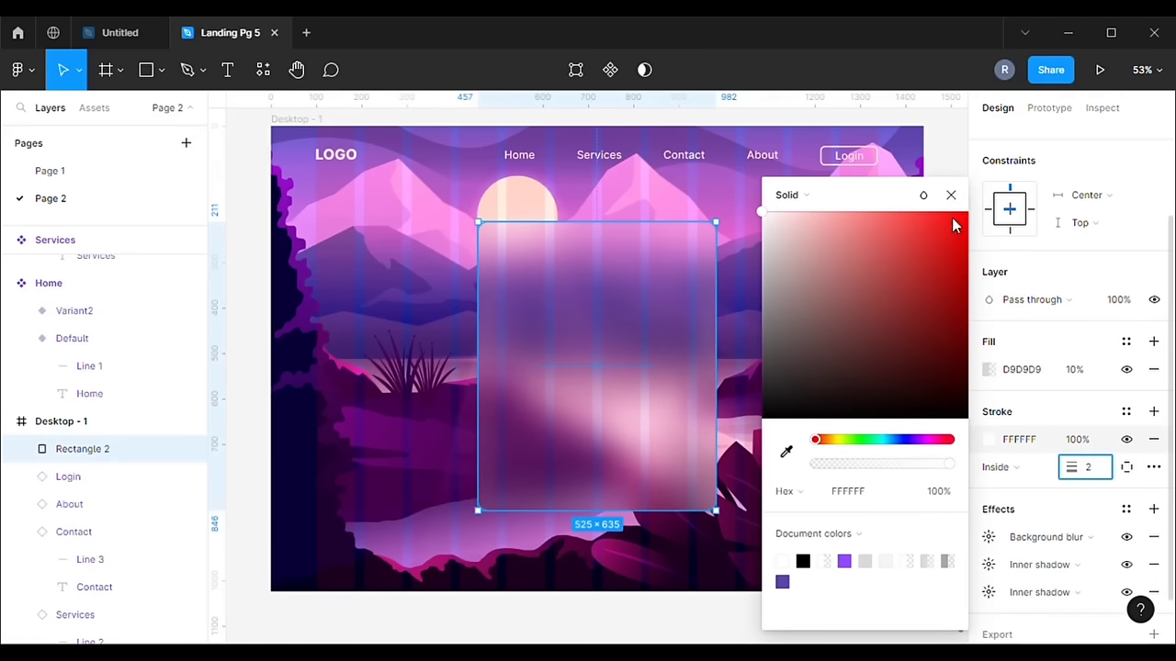
- Turn the stroke into a diagonal linear gradient fading from white to transparent
click(799, 195)
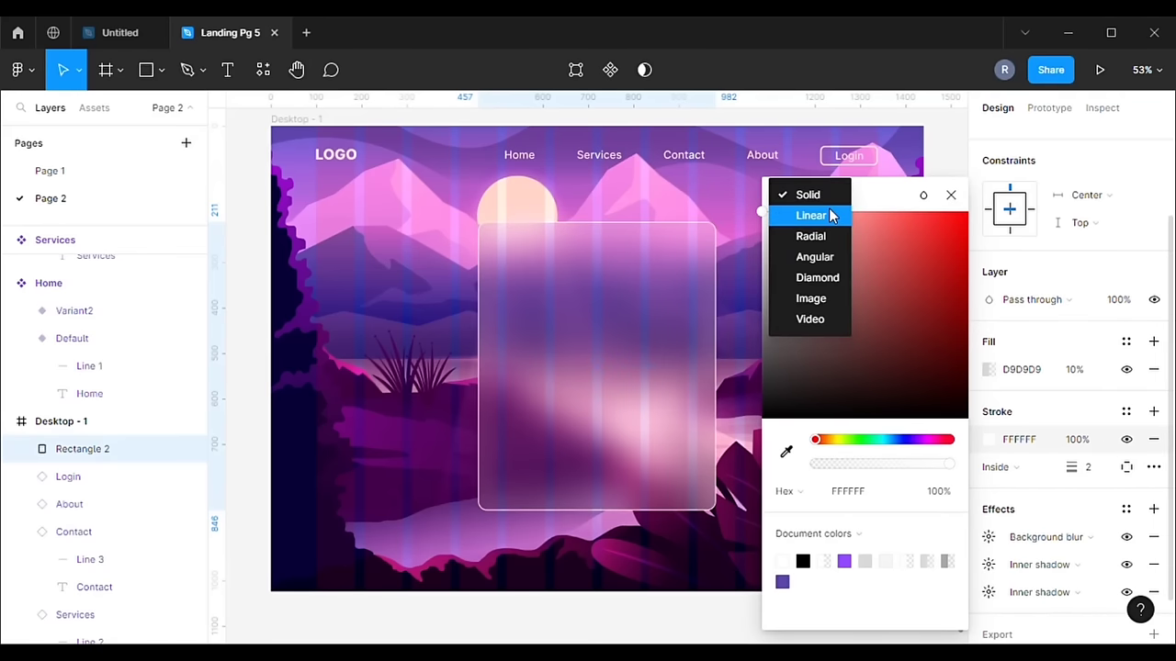
click(831, 215)
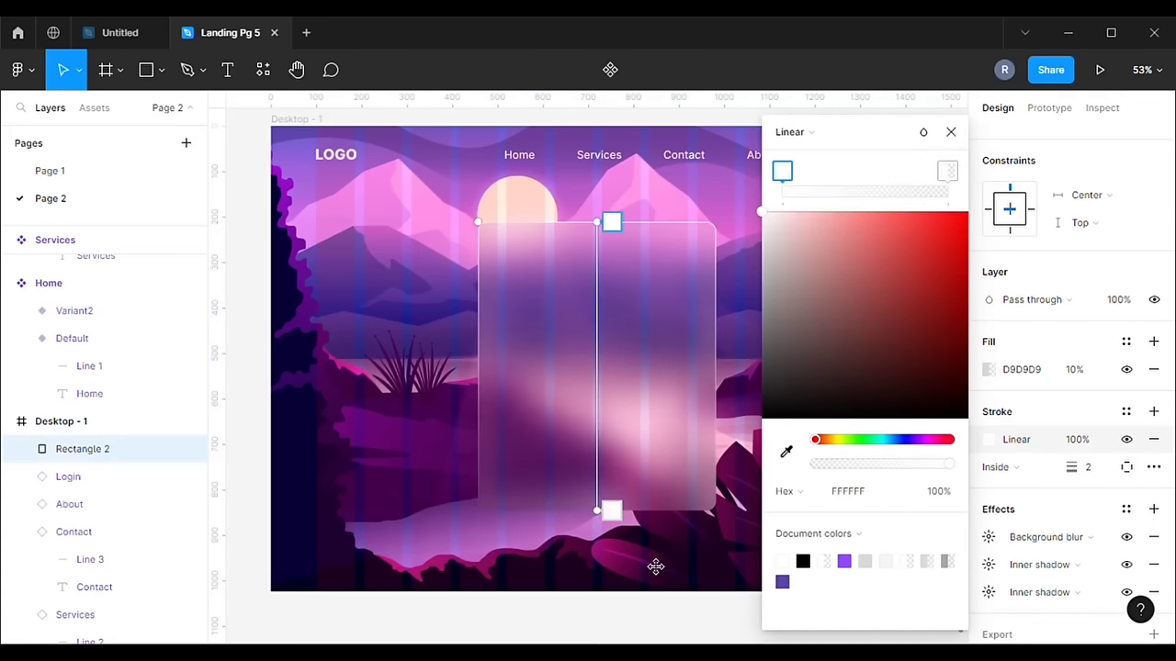
drag(655, 567, 706, 640)
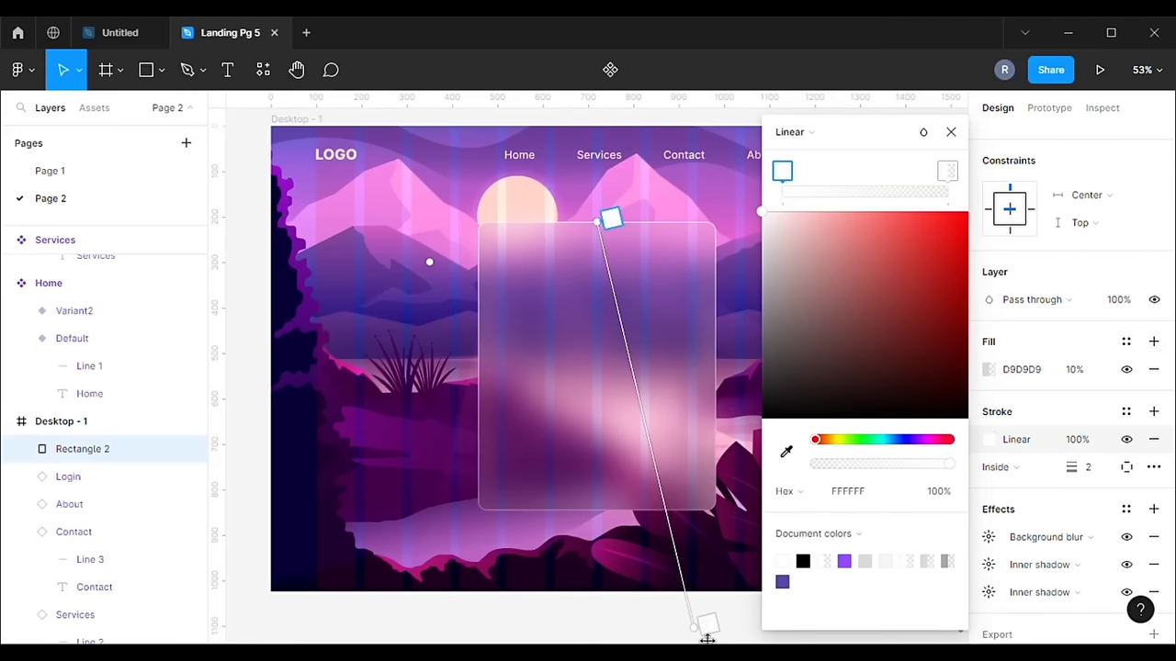
scroll(706, 640, down, 1)
scroll(706, 640, down, 2)
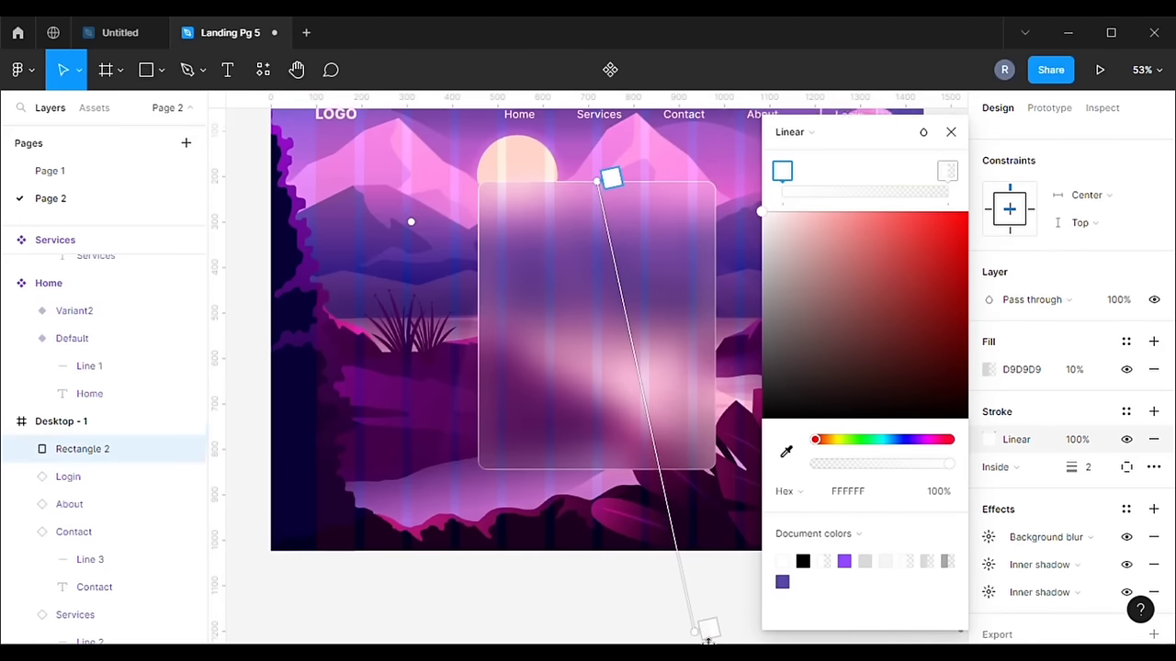
scroll(706, 640, down, 2)
scroll(706, 640, down, 1)
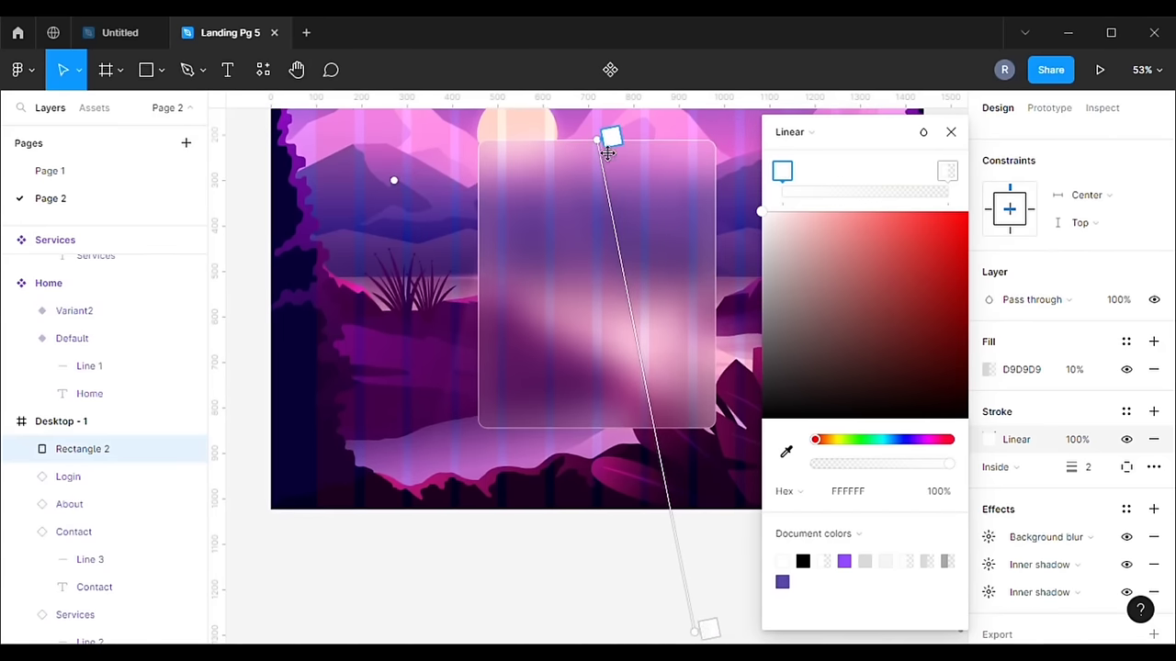
drag(603, 152, 576, 122)
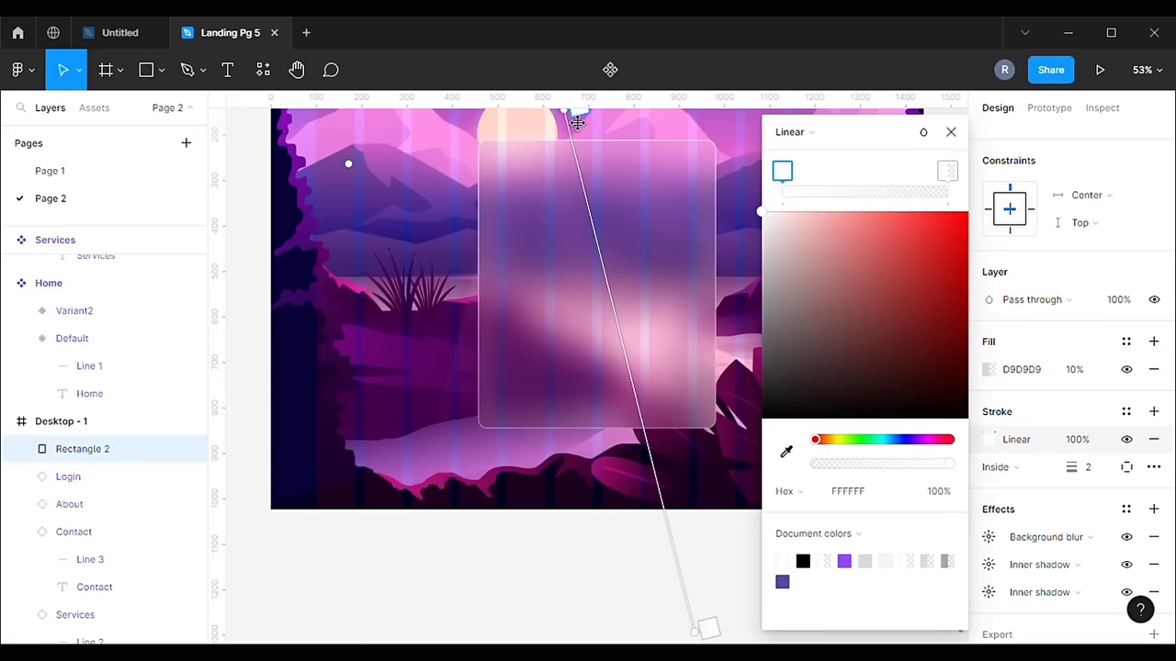
click(950, 131)
- Hide the 12-column layout grid on the Desktop - 1 frame
scroll(441, 257, up, 1)
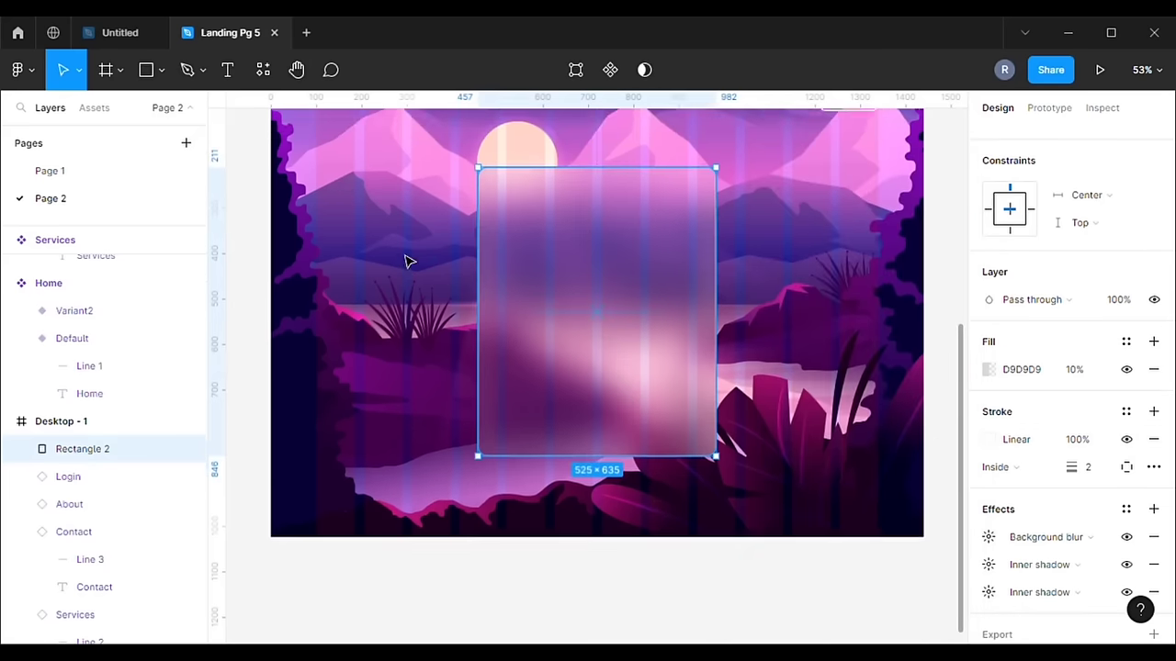
scroll(407, 260, up, 1)
scroll(376, 257, up, 2)
click(326, 145)
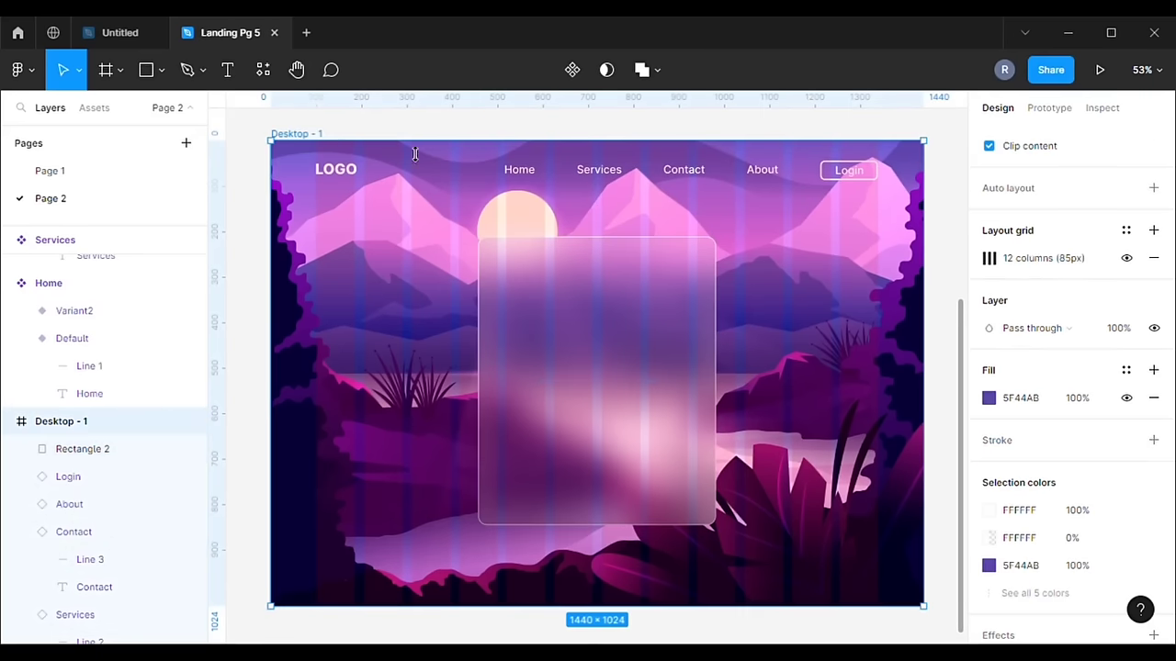
click(1126, 258)
- Duplicate Desktop - 1 into a new Desktop - 2 frame
scroll(826, 285, down, 1)
scroll(680, 266, down, 2)
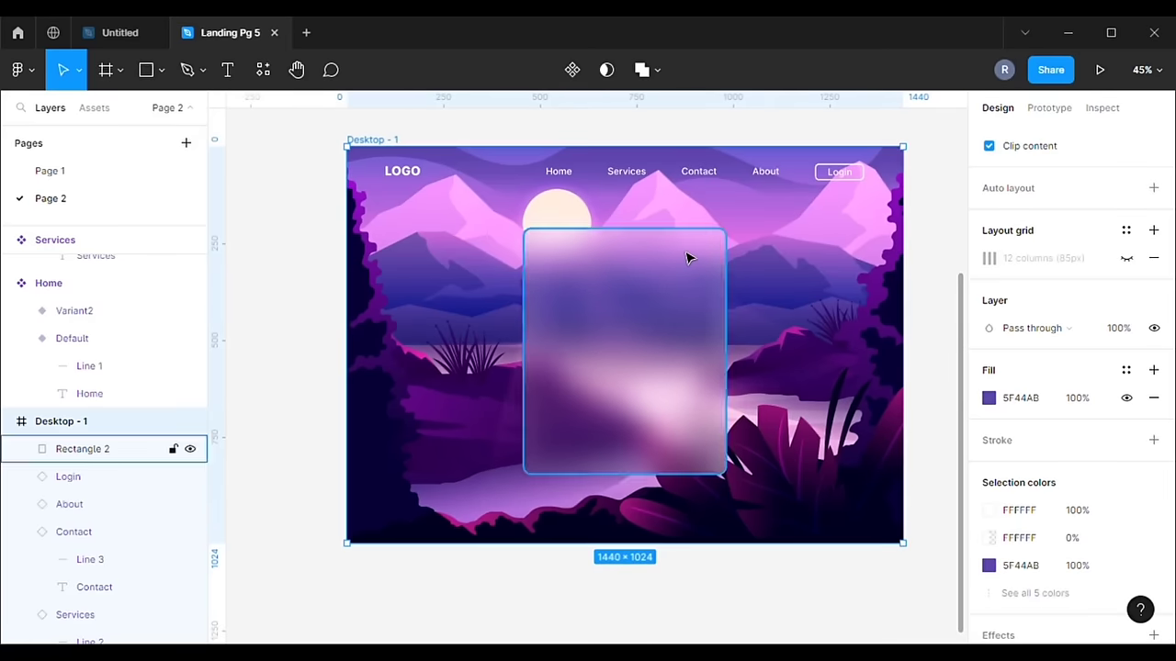
scroll(685, 257, down, 3)
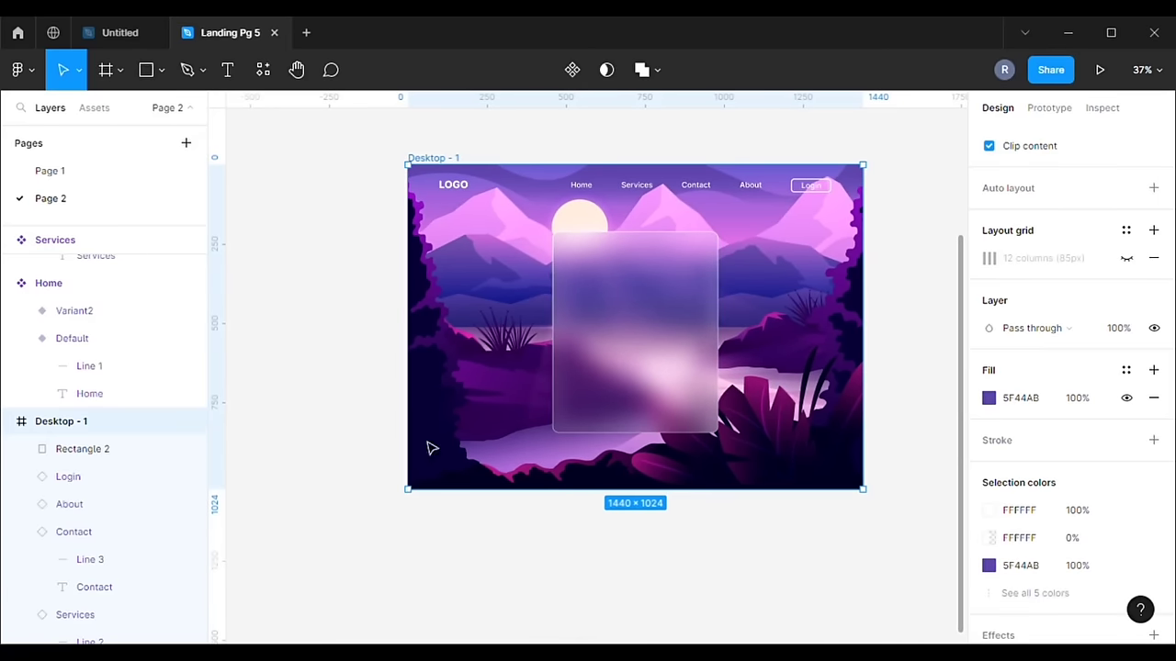
scroll(327, 342, down, 1)
scroll(824, 302, right, 1)
scroll(882, 294, right, 2)
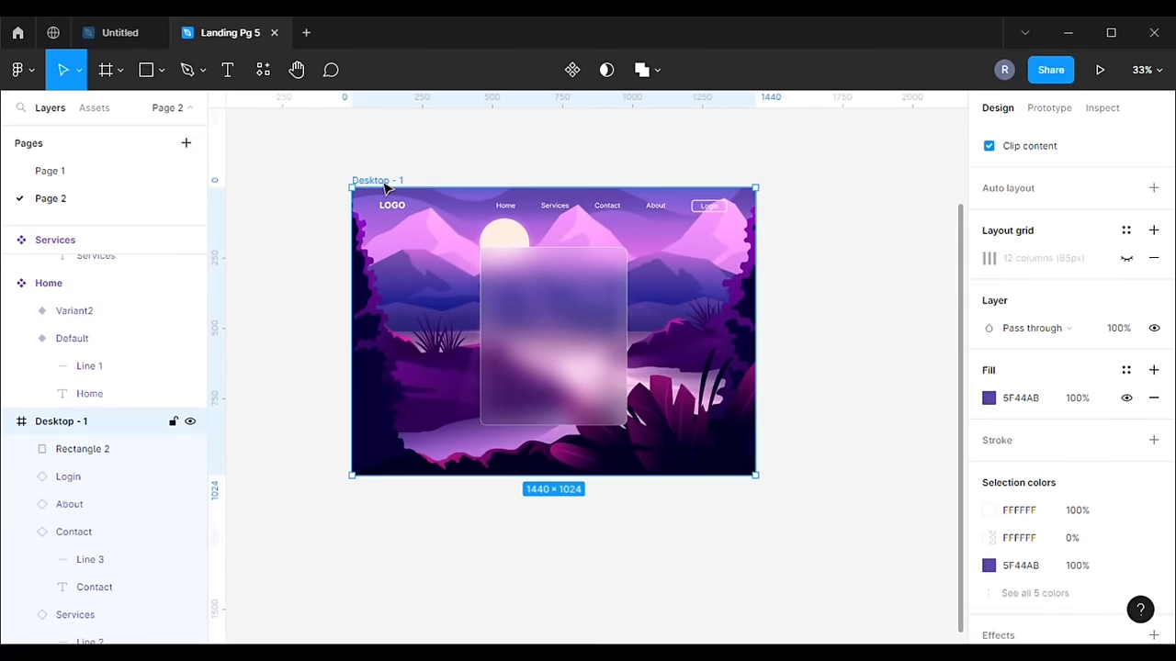
key(ctrl+d)
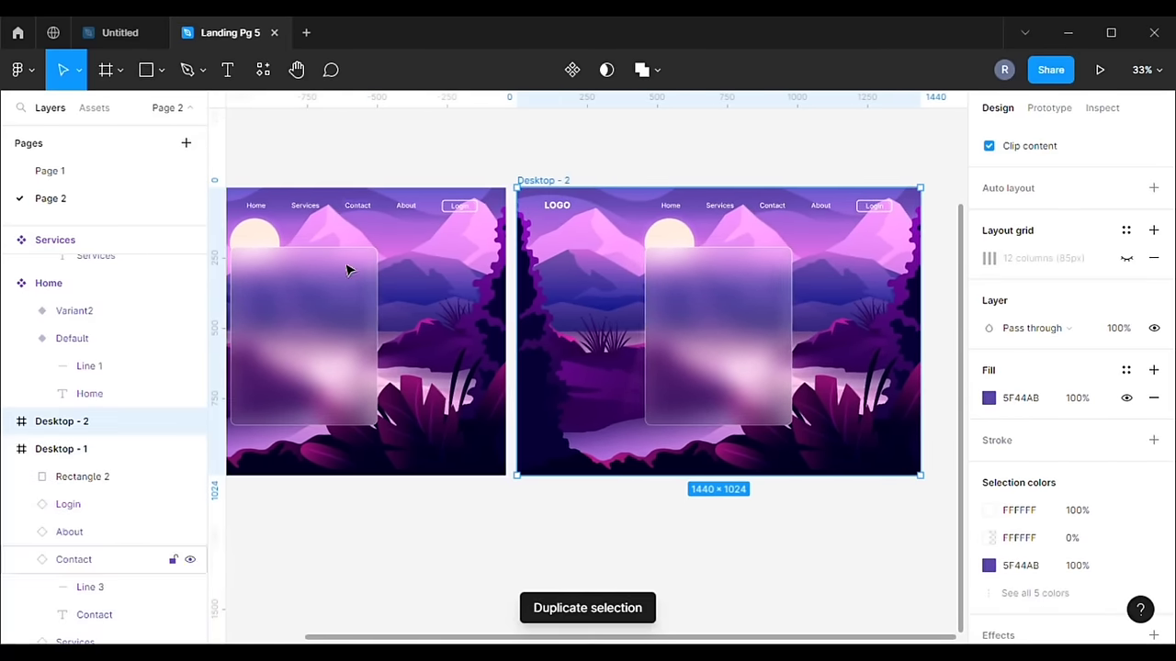
- Delete the glass card from the original Desktop - 1 frame
drag(556, 637, 438, 624)
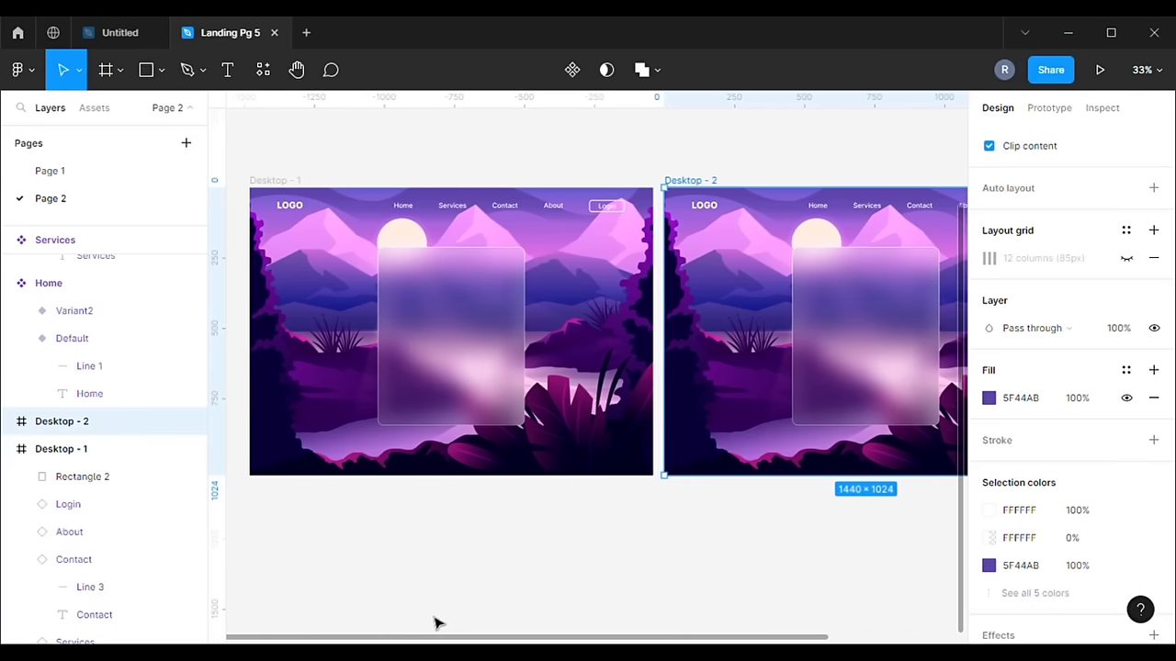
click(475, 304)
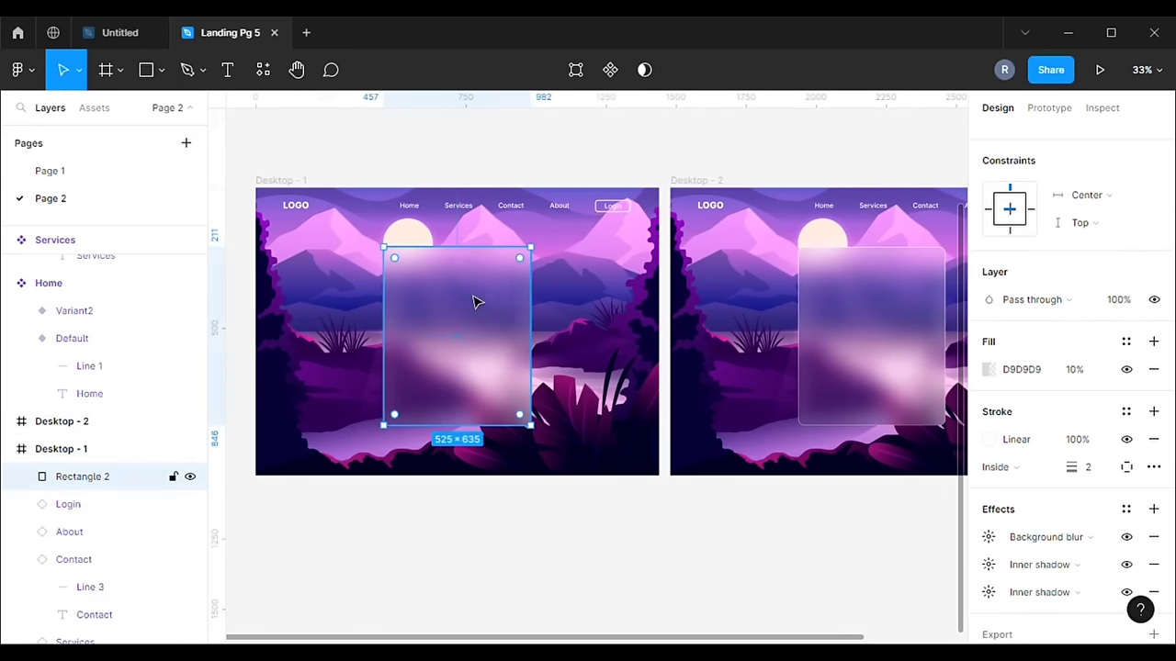
key(Delete)
drag(591, 637, 831, 634)
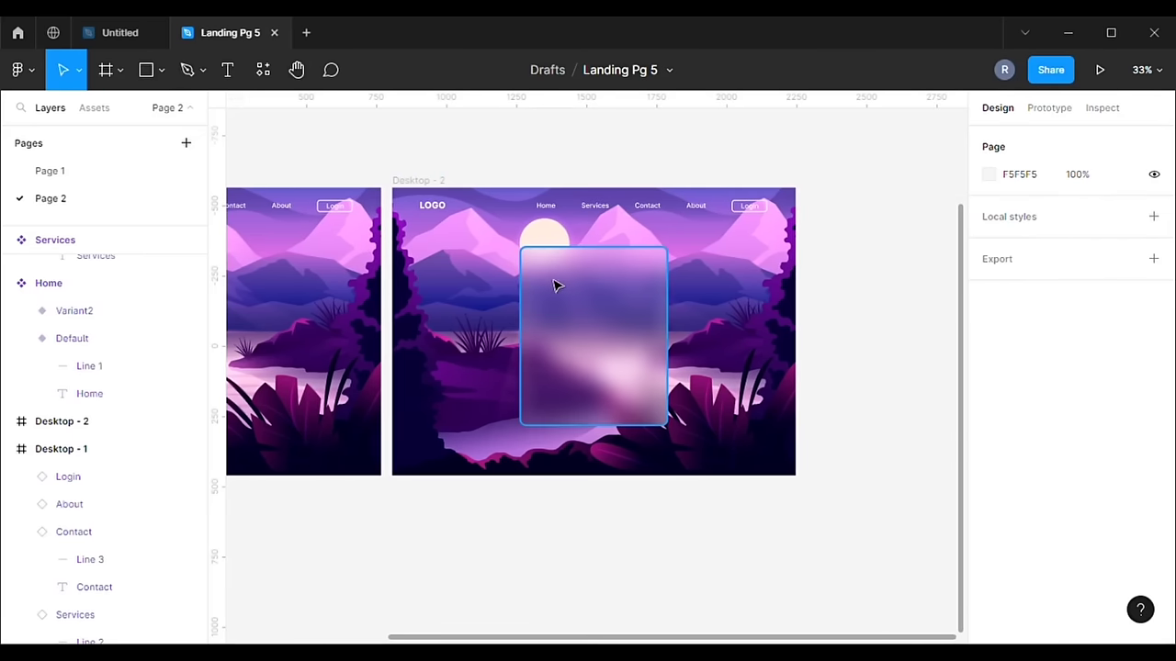
scroll(553, 284, up, 2)
scroll(538, 267, up, 2)
scroll(532, 380, up, 1)
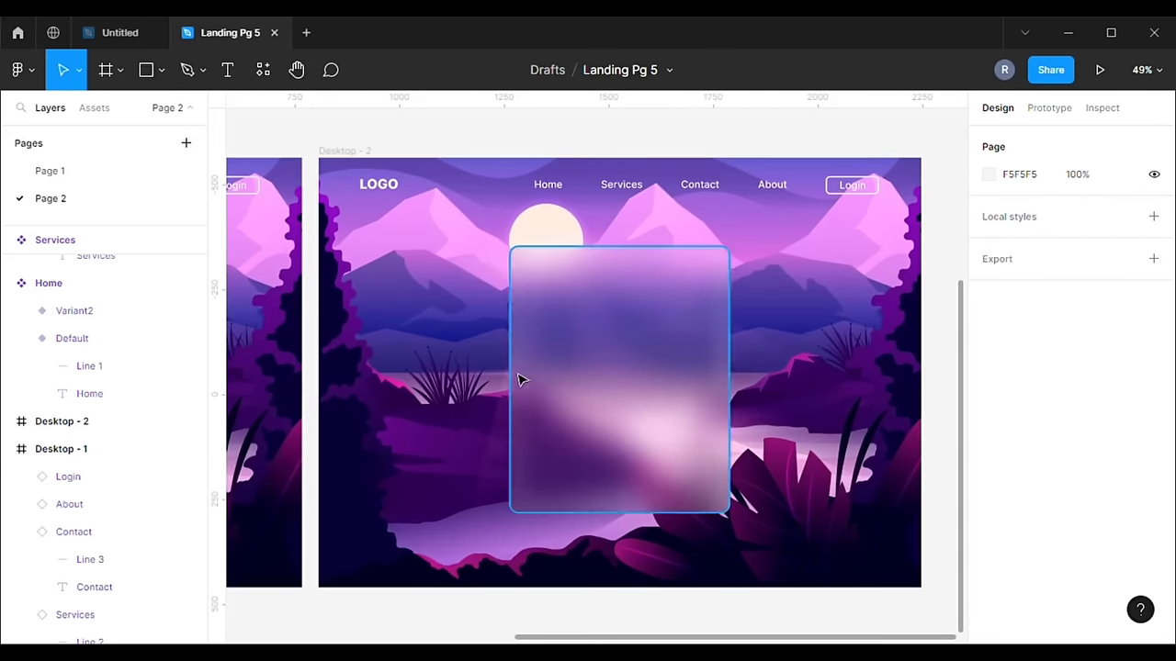
scroll(435, 361, up, 1)
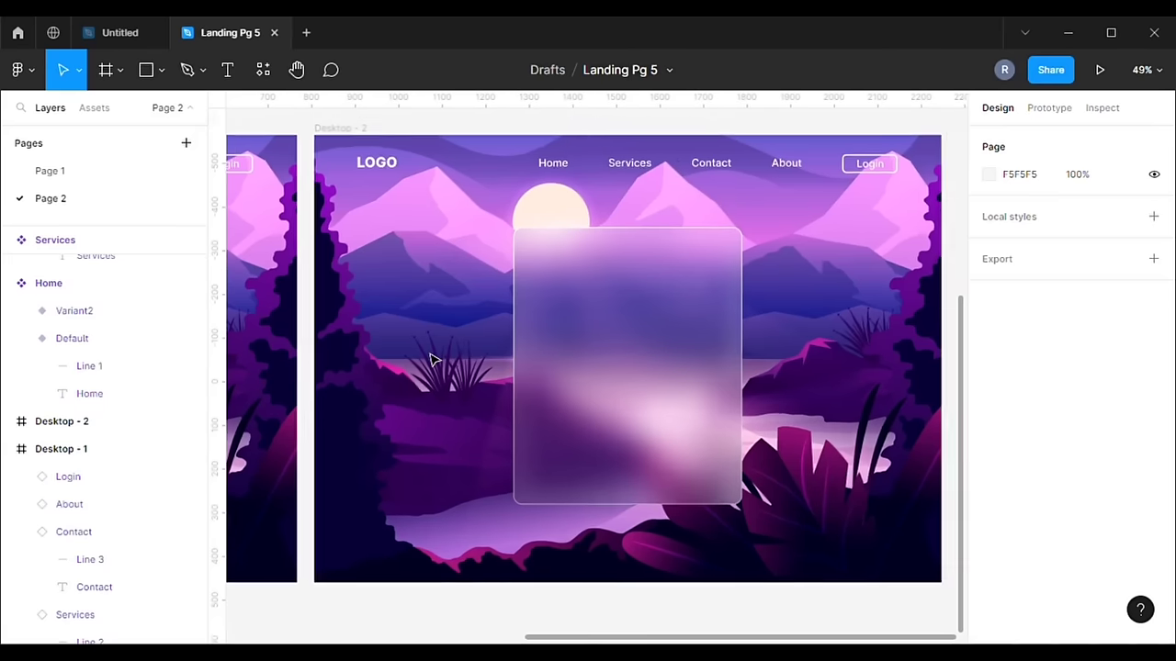
- Add a 'Login' text heading near the top of the glass card
click(226, 73)
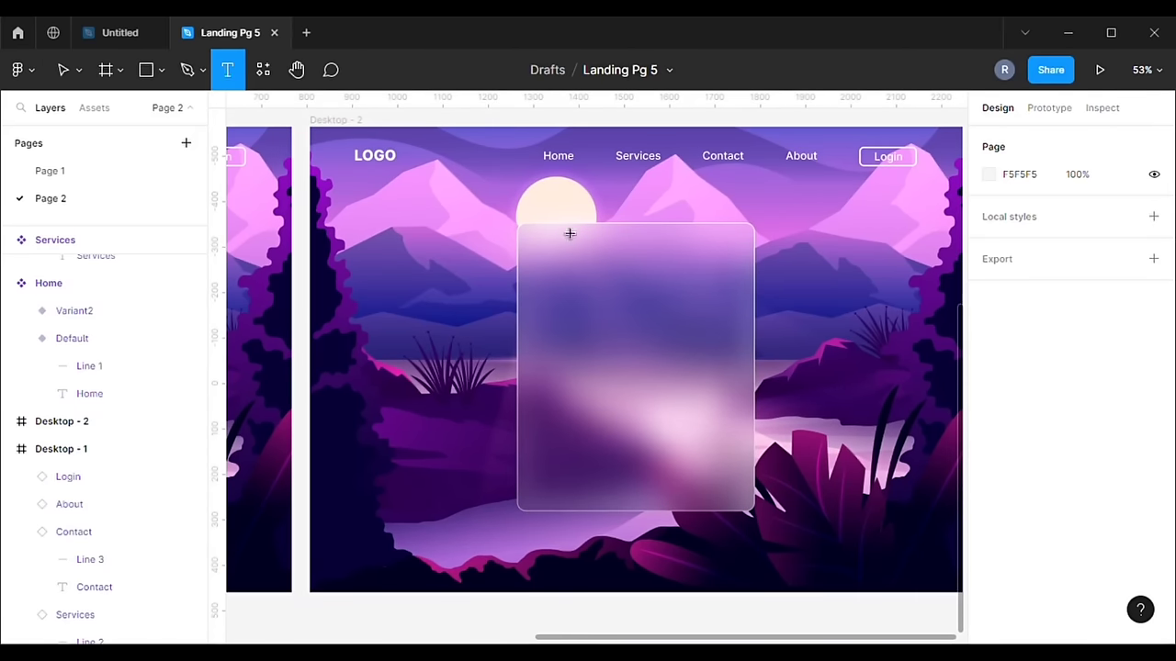
click(626, 267)
text(Login)
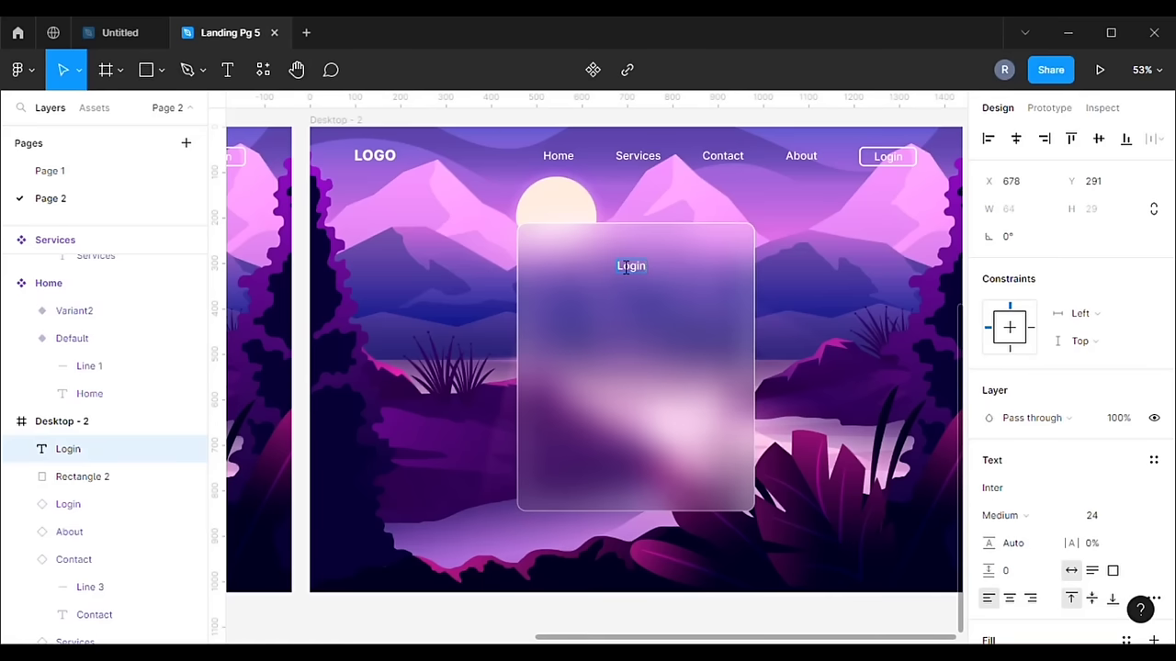
key(ctrl+b)
key(Escape)
- Set the Login heading to Inter Bold 32 and move it up to Y 256
click(1067, 520)
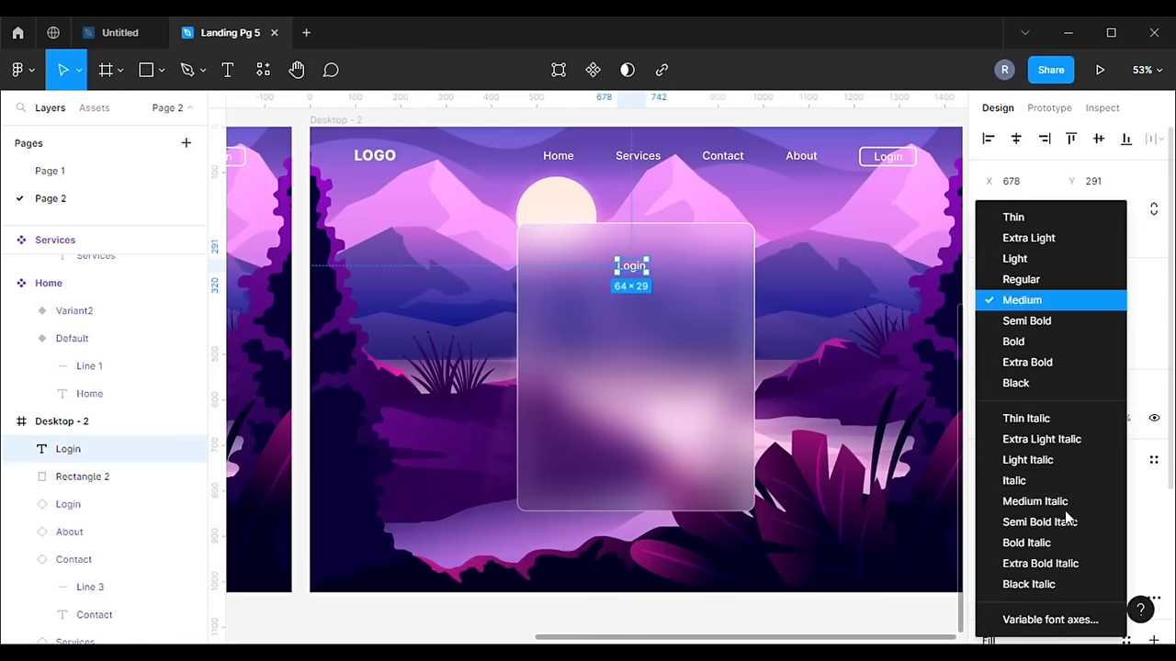
click(1029, 342)
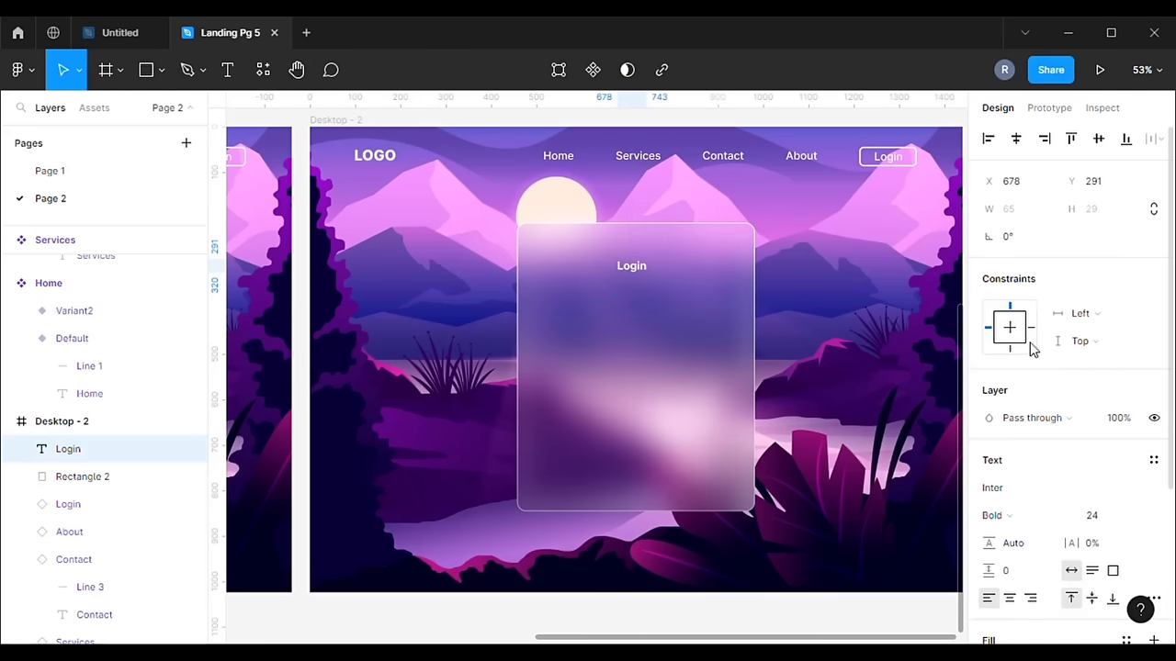
click(1142, 520)
click(1134, 496)
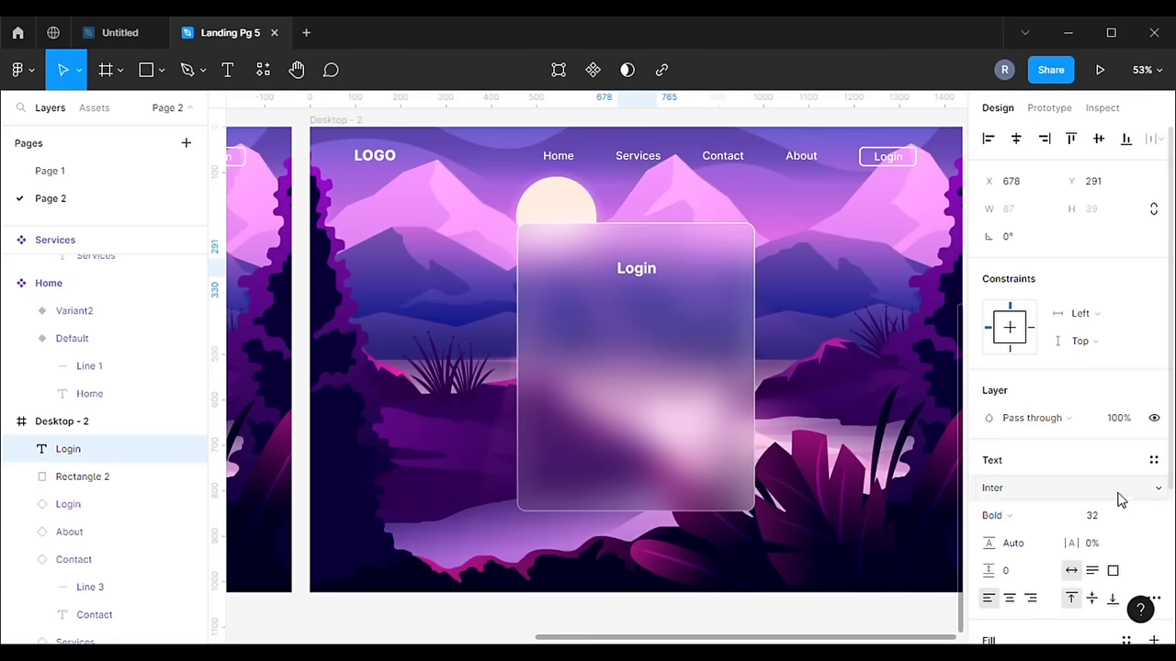
drag(646, 283, 651, 280)
key(Up)
key(Up)
key(Up)
key(Up)
key(Up)
key(Up)
key(Up)
key(Up)
key(Up)
key(Up)
key(Up)
key(Up)
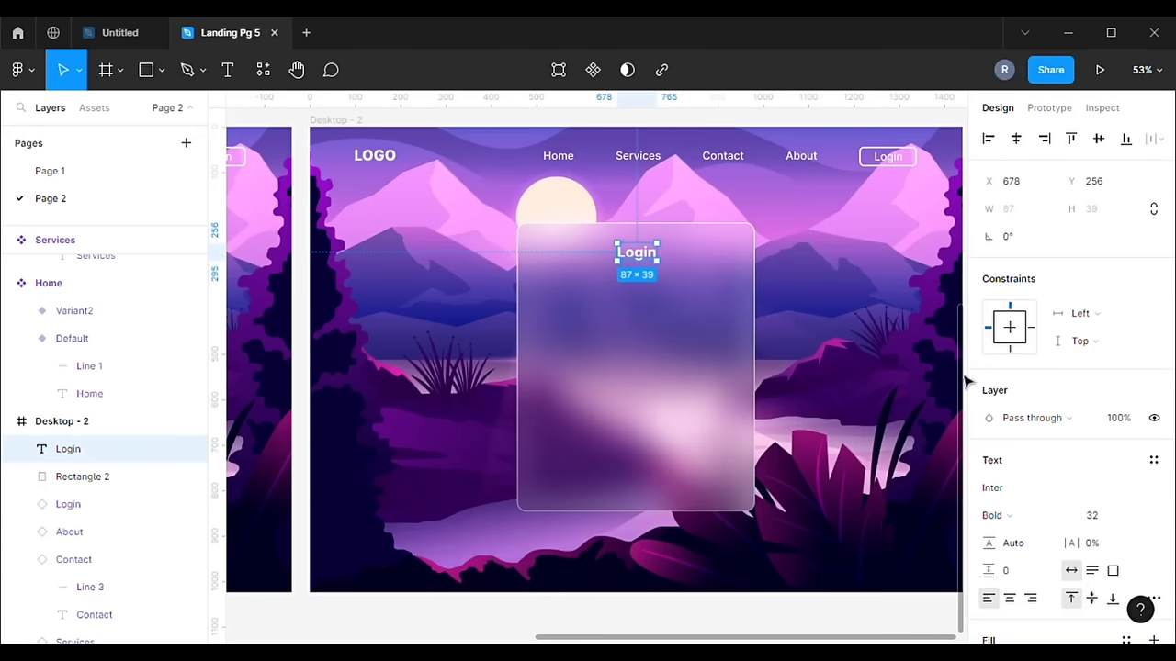
scroll(1001, 413, down, 3)
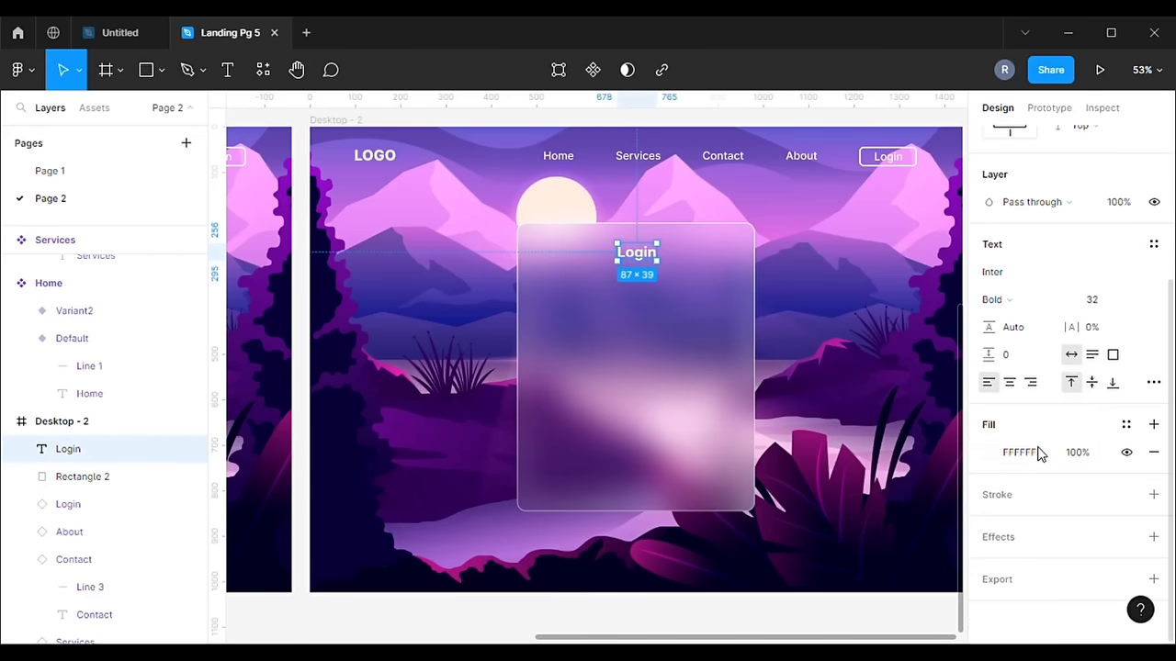
- Sample a dark purple from the landscape and set the Login fill to hex 290042
double_click(990, 453)
click(990, 453)
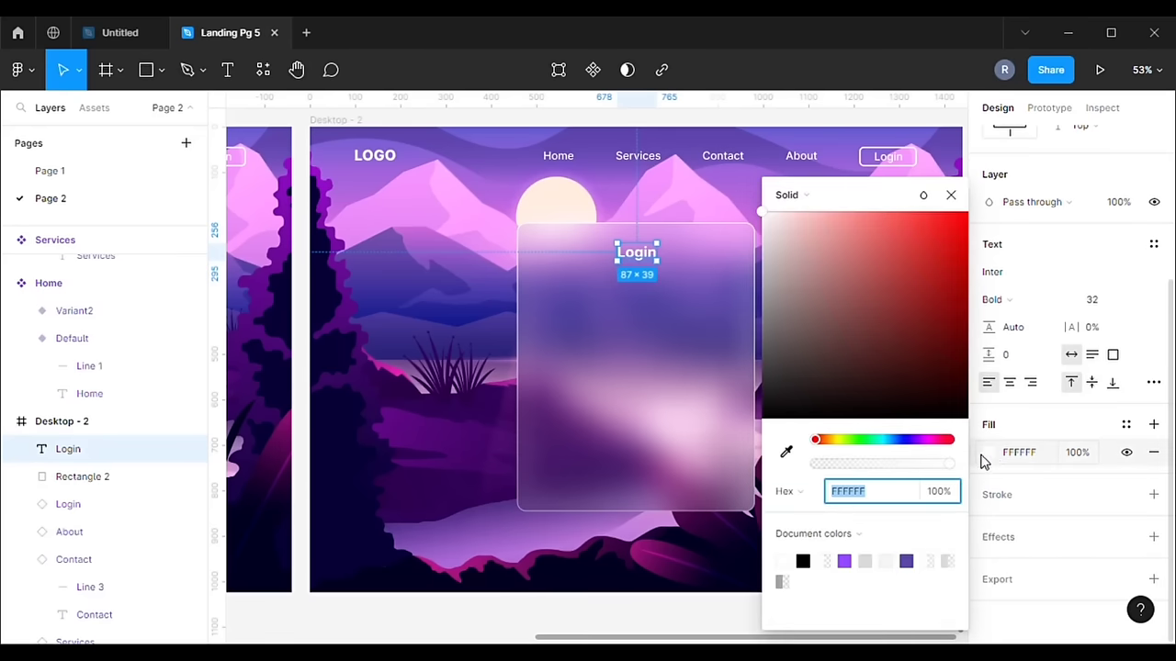
click(787, 453)
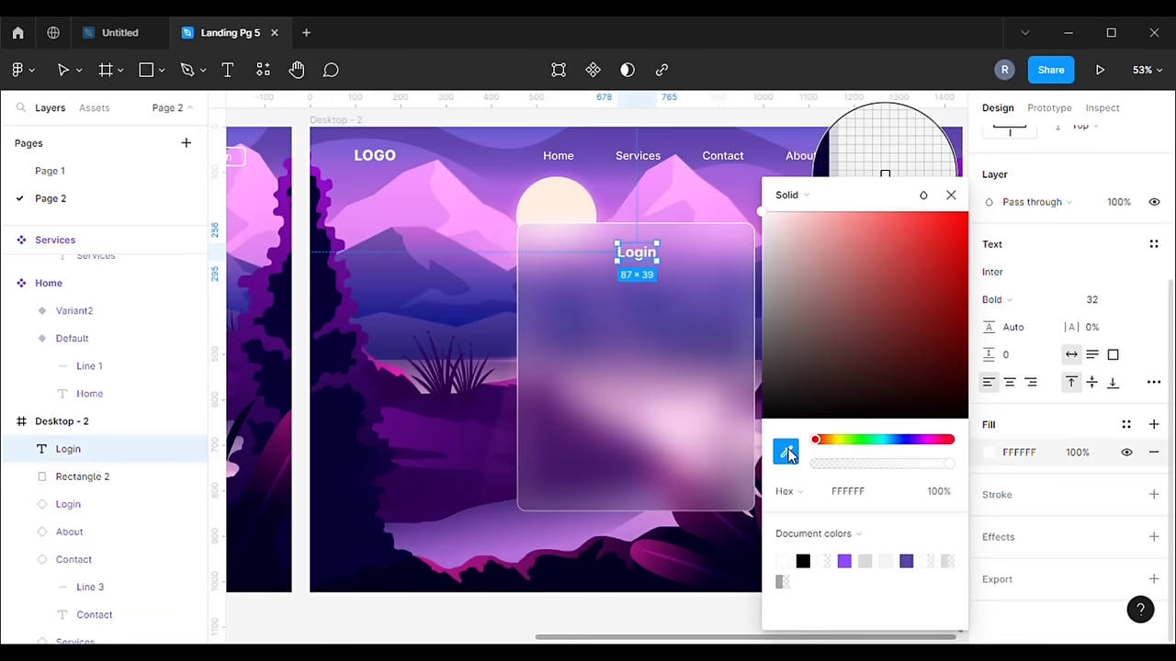
click(351, 428)
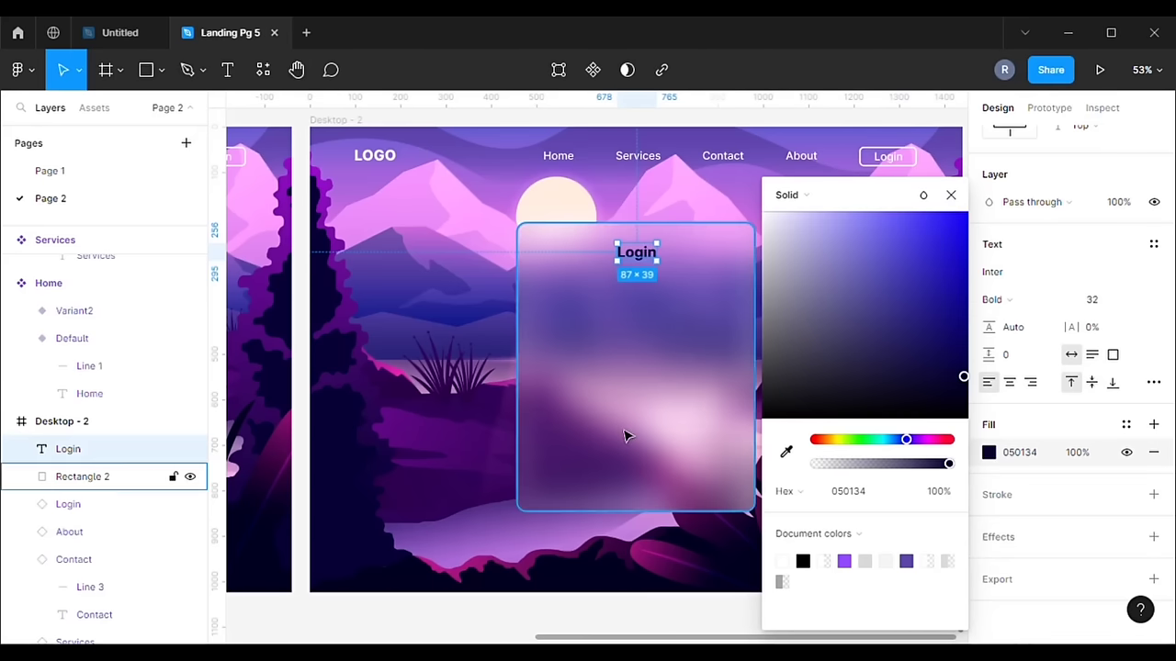
click(861, 491)
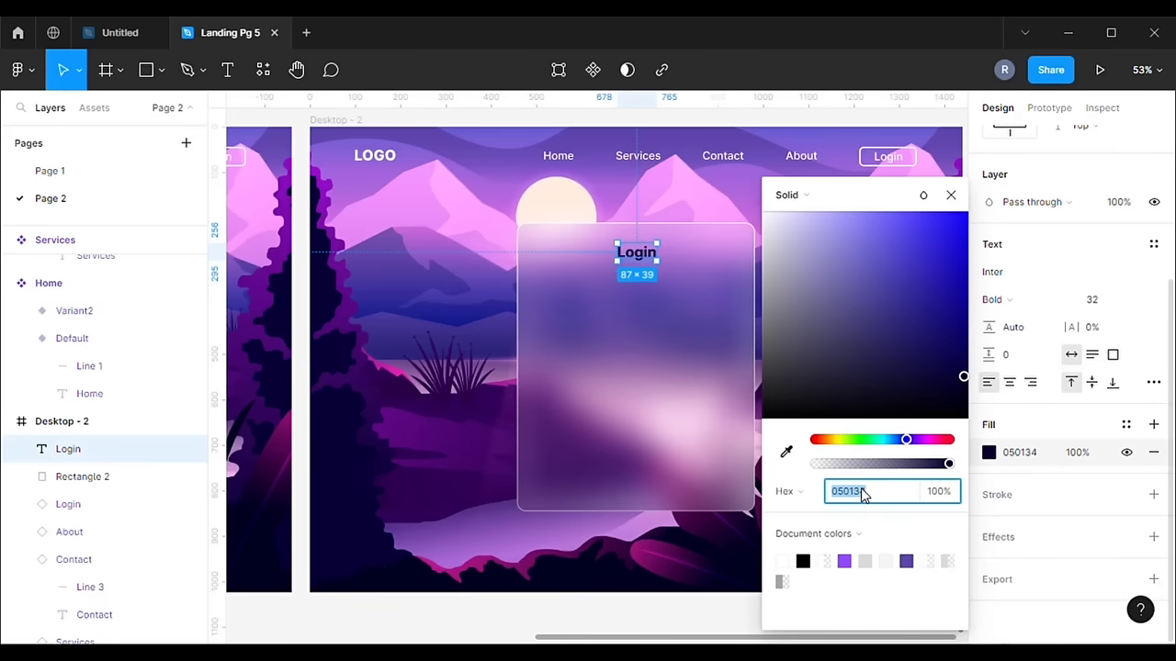
text(290042)
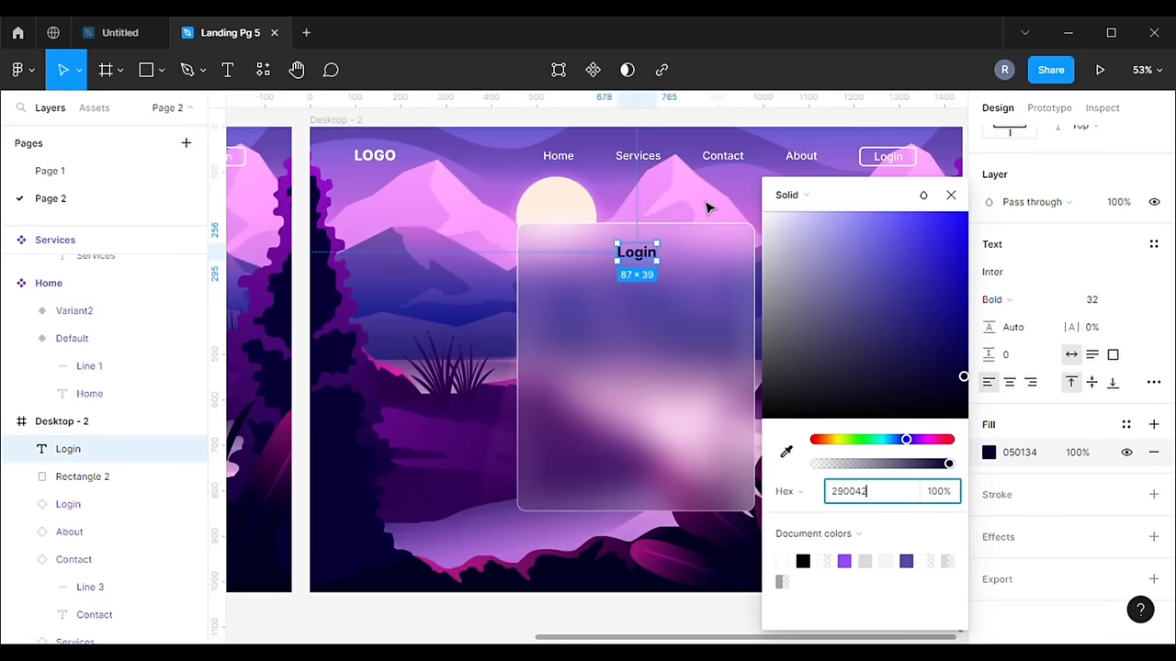
click(707, 210)
click(630, 262)
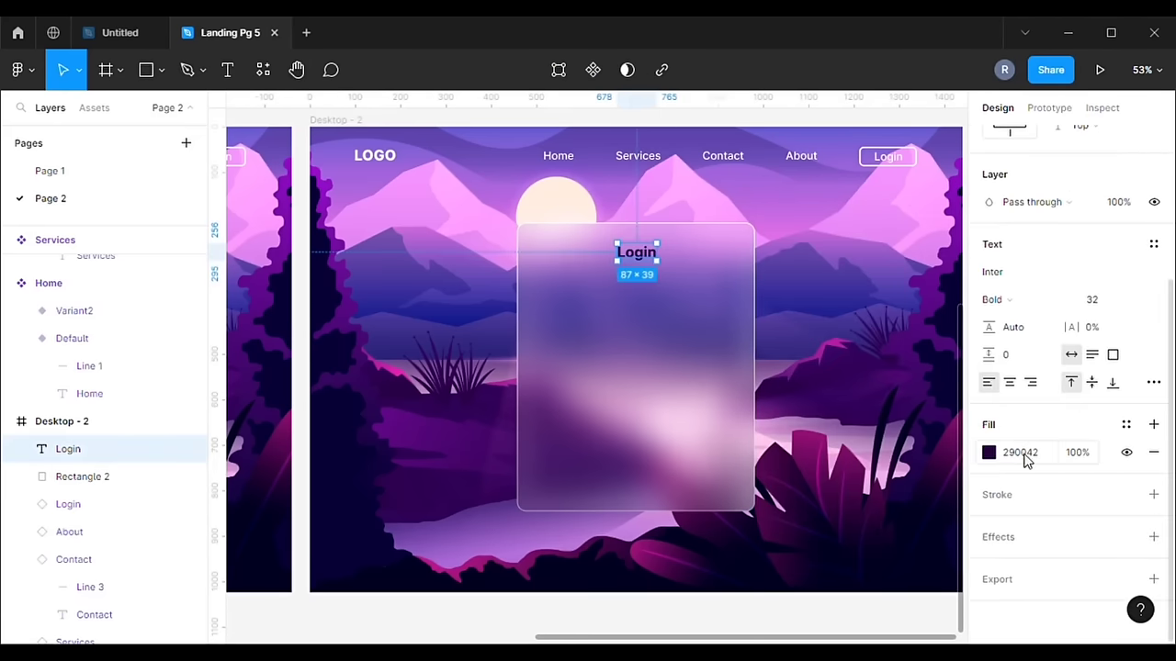
click(989, 453)
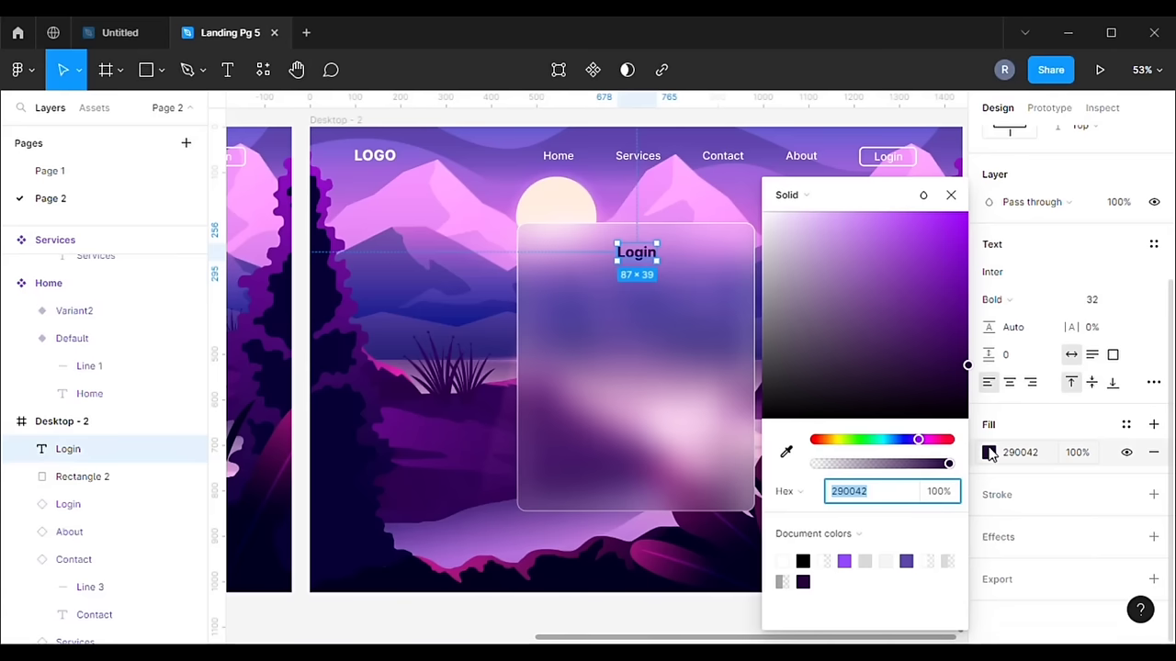
click(951, 195)
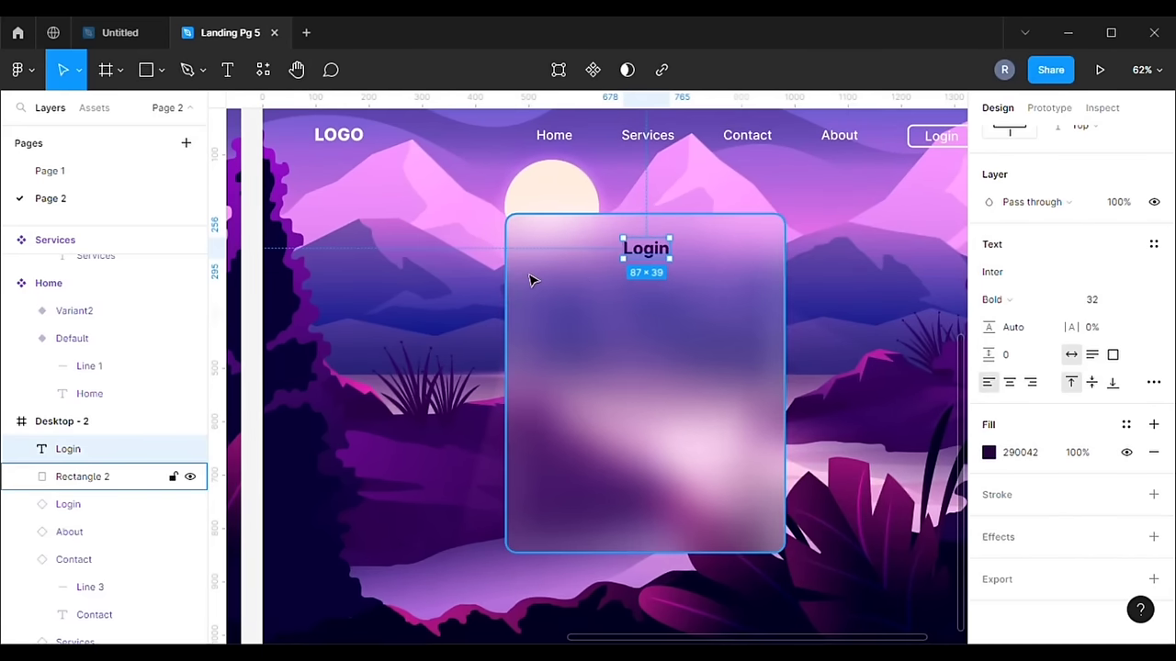
scroll(551, 281, right, 1)
- Resize the glass card to 460 wide by 500 high
click(604, 306)
scroll(597, 312, down, 1)
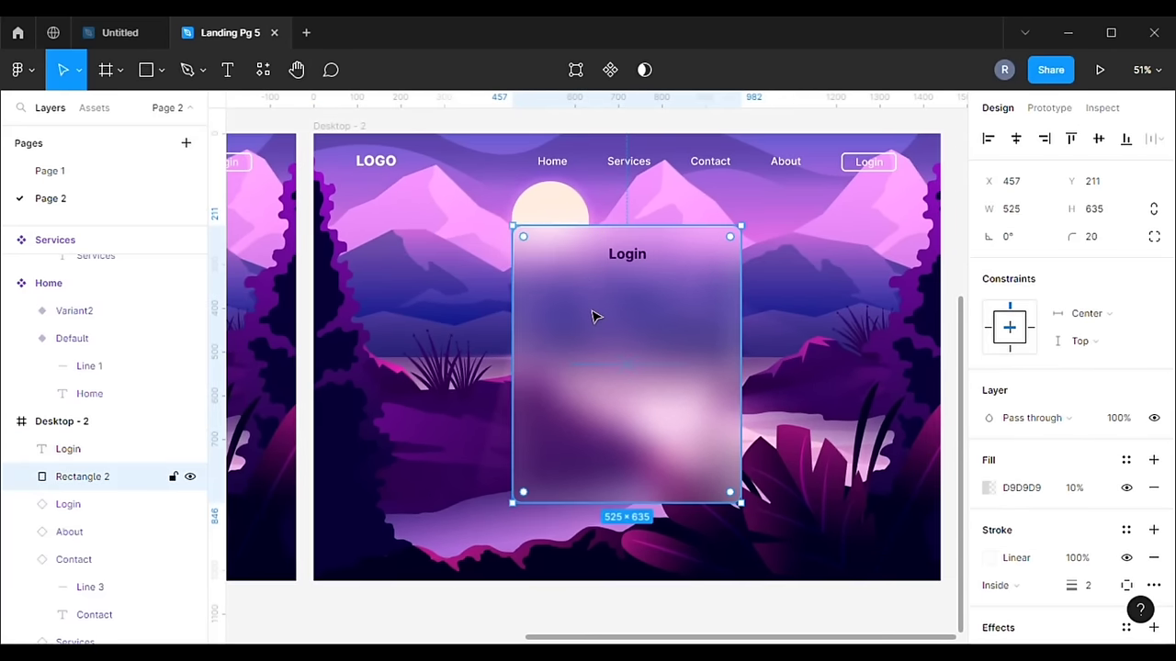
click(1011, 210)
text(460)
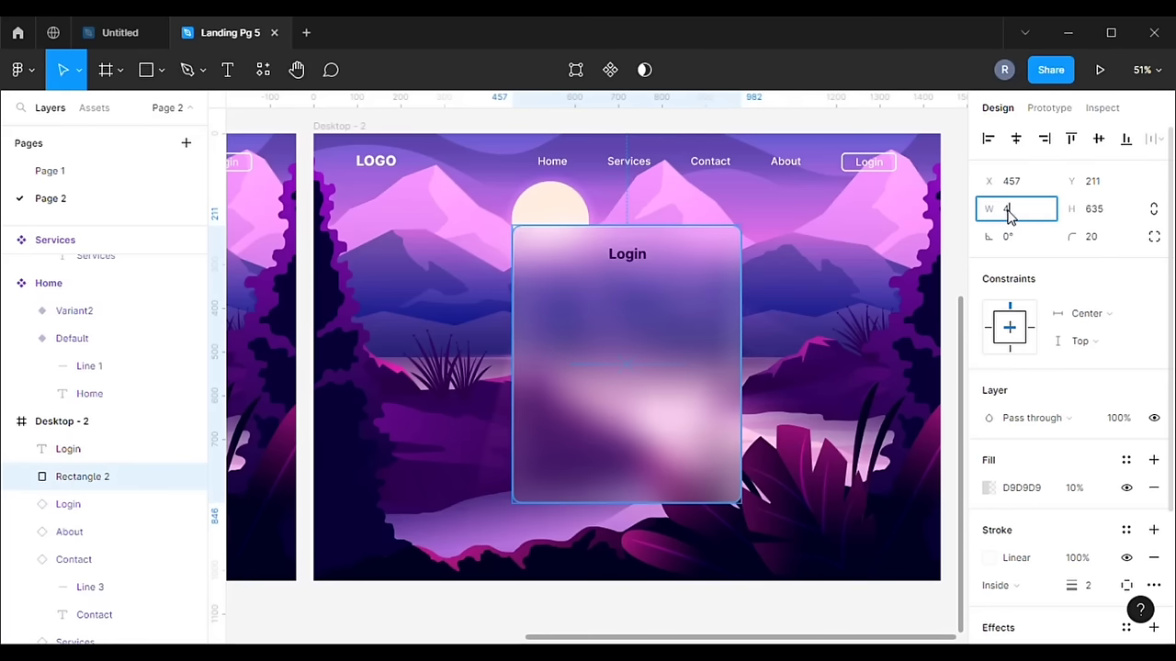
click(1098, 211)
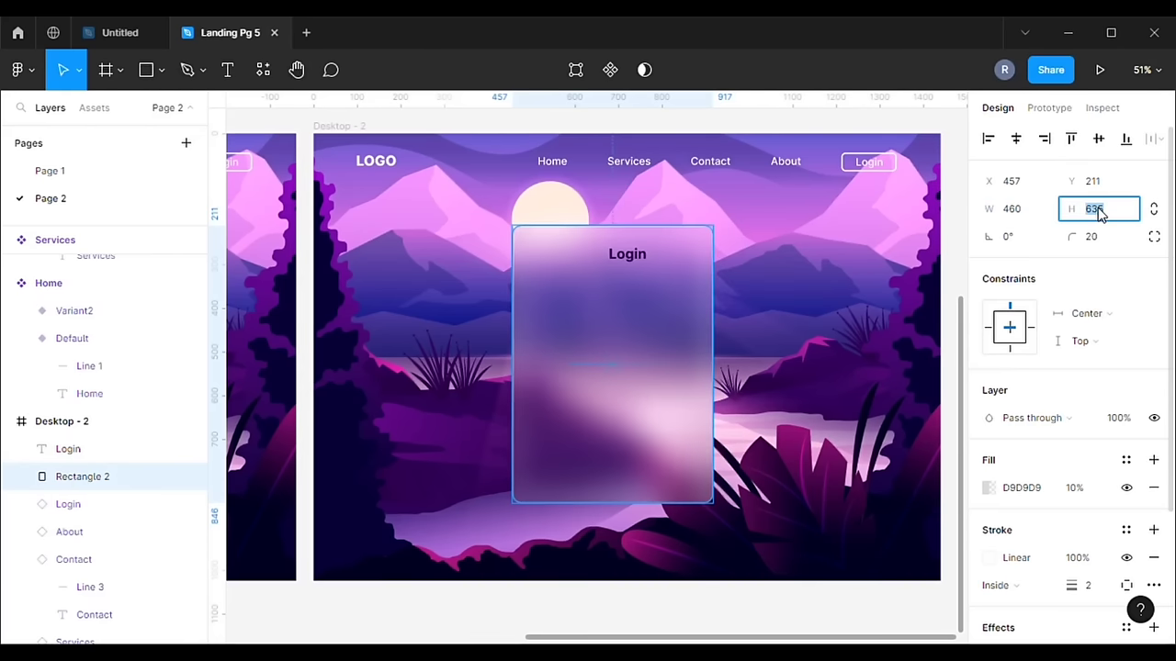
text(500)
key(Return)
key(Escape)
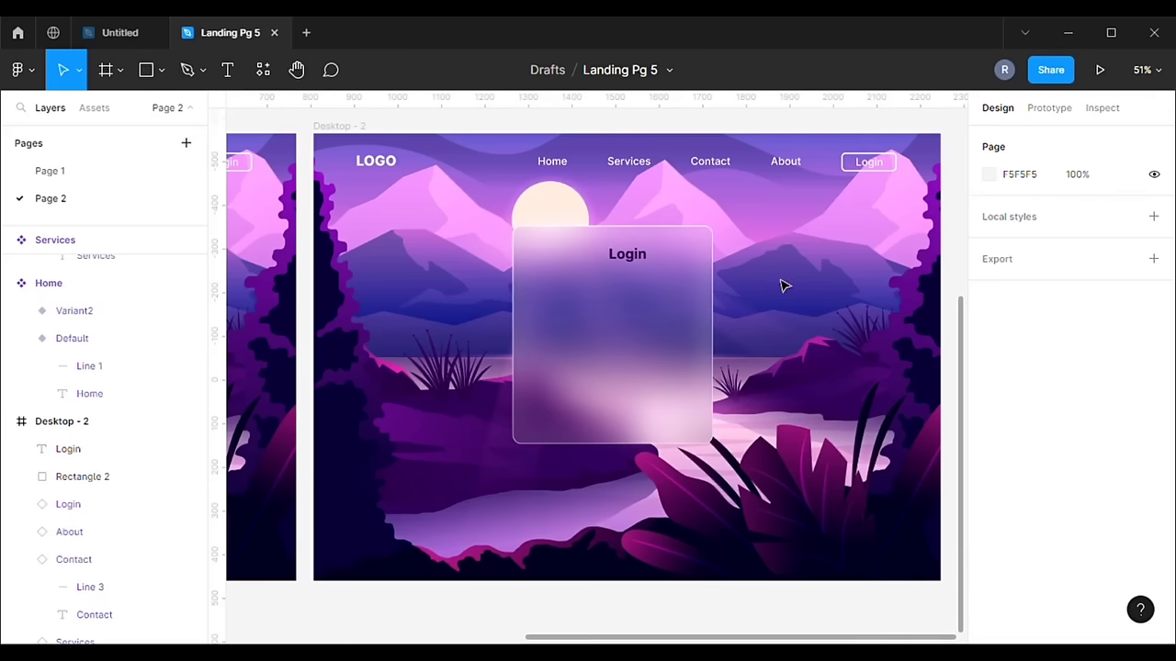
- Move the card onto the centre guide and resize it to 470×539
click(613, 358)
drag(632, 347, 646, 347)
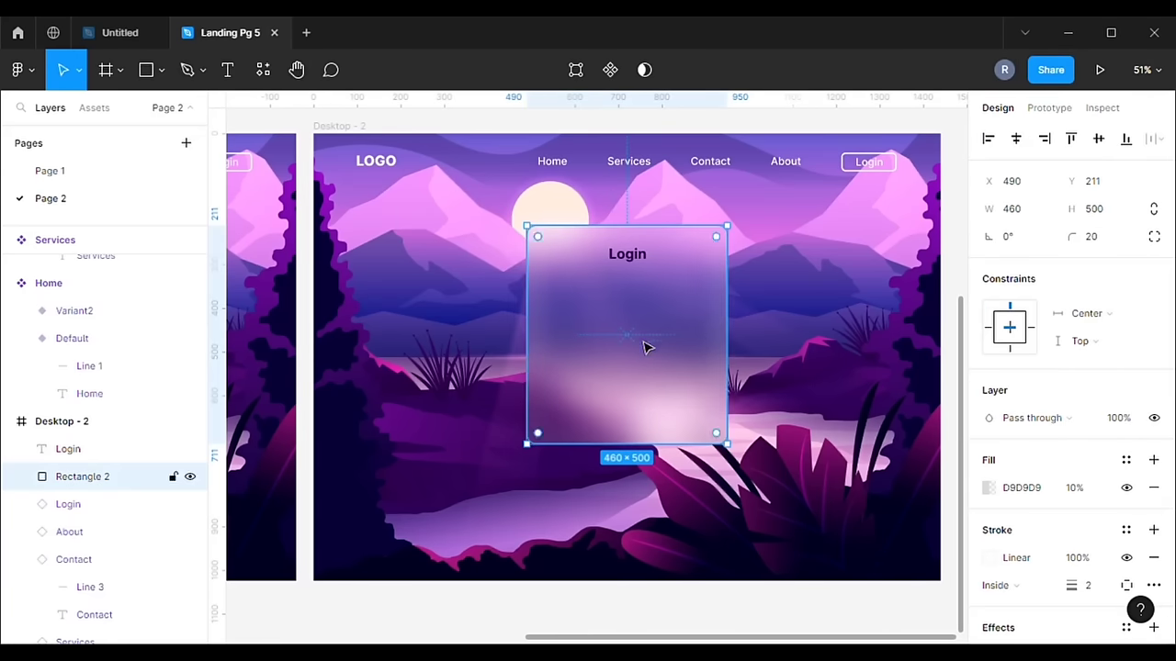
drag(626, 443, 634, 479)
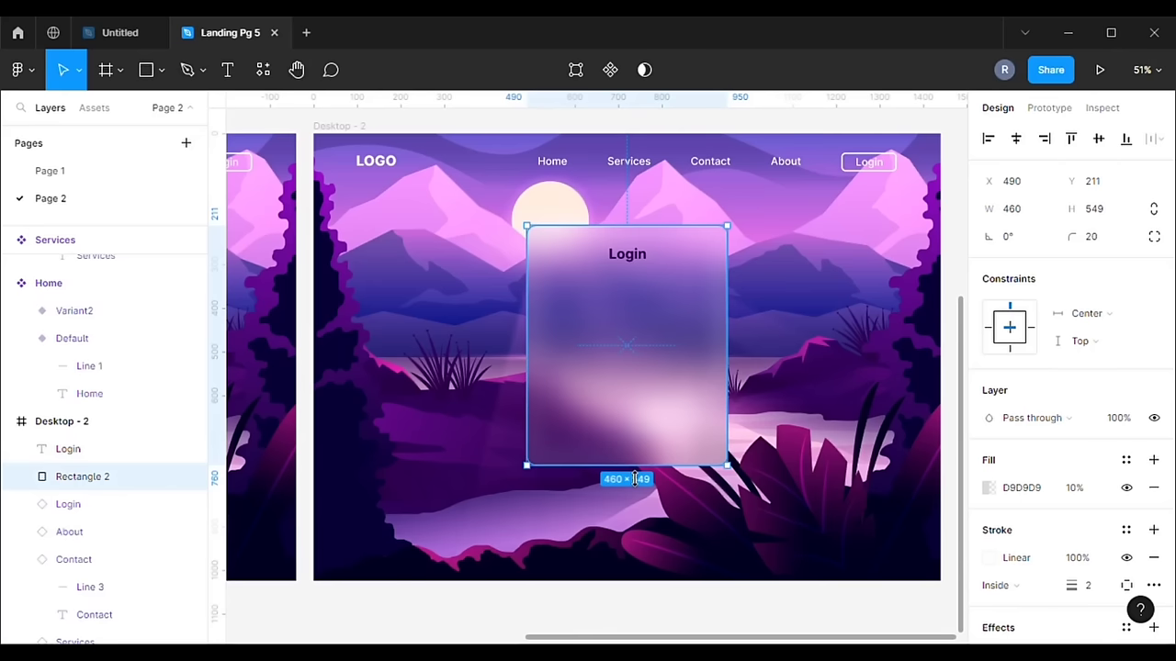
drag(633, 479, 633, 474)
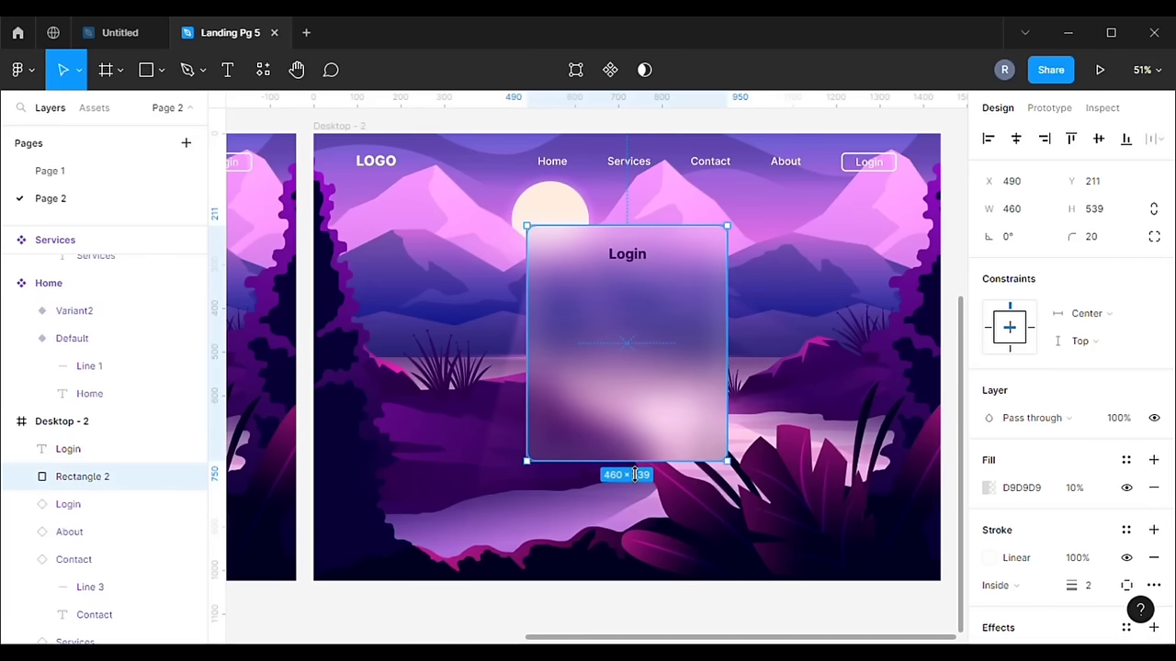
click(1022, 217)
text(470)
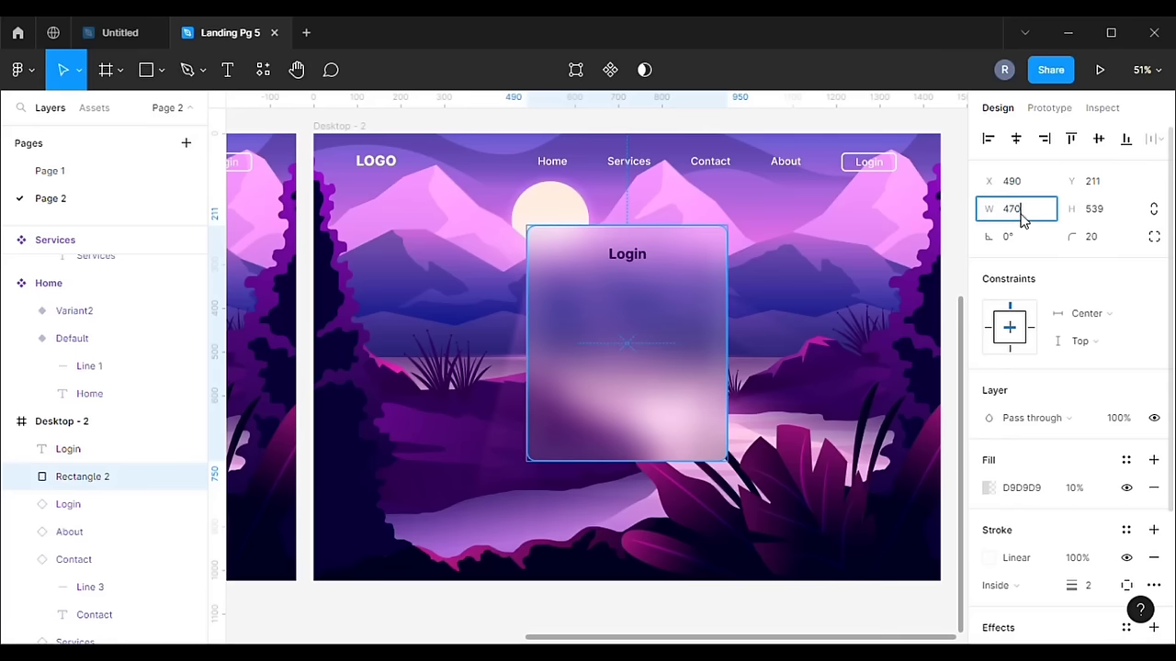
key(Return)
- Centre the glass card horizontally and check its alignment with the Login heading
click(814, 263)
click(83, 477)
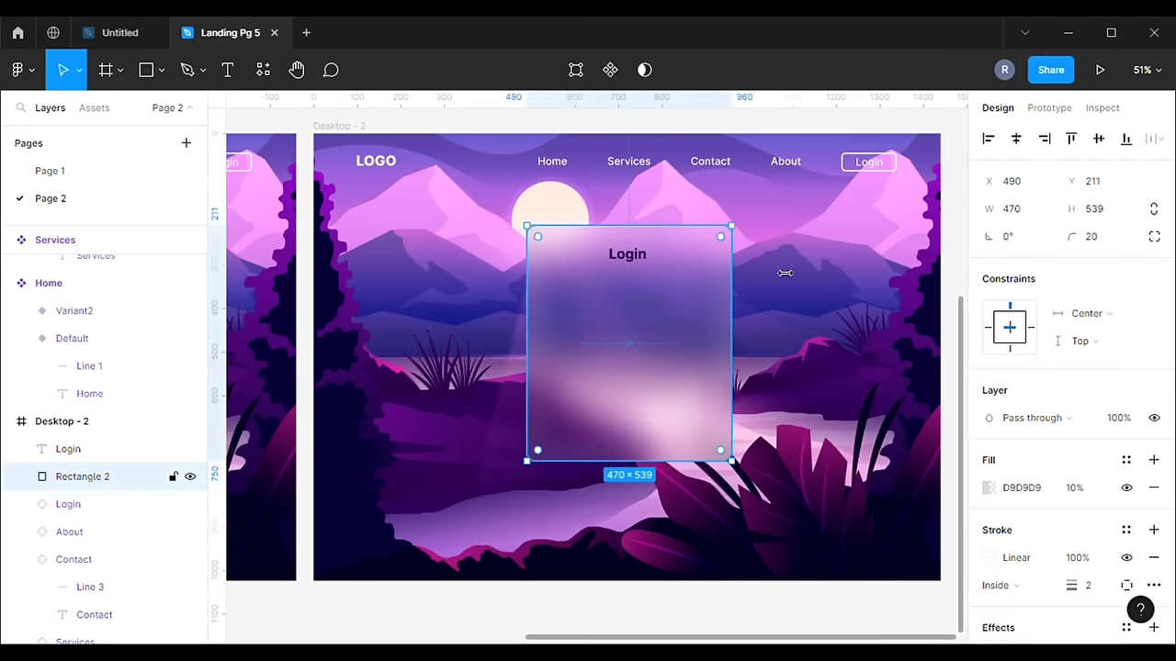
click(1015, 140)
click(643, 260)
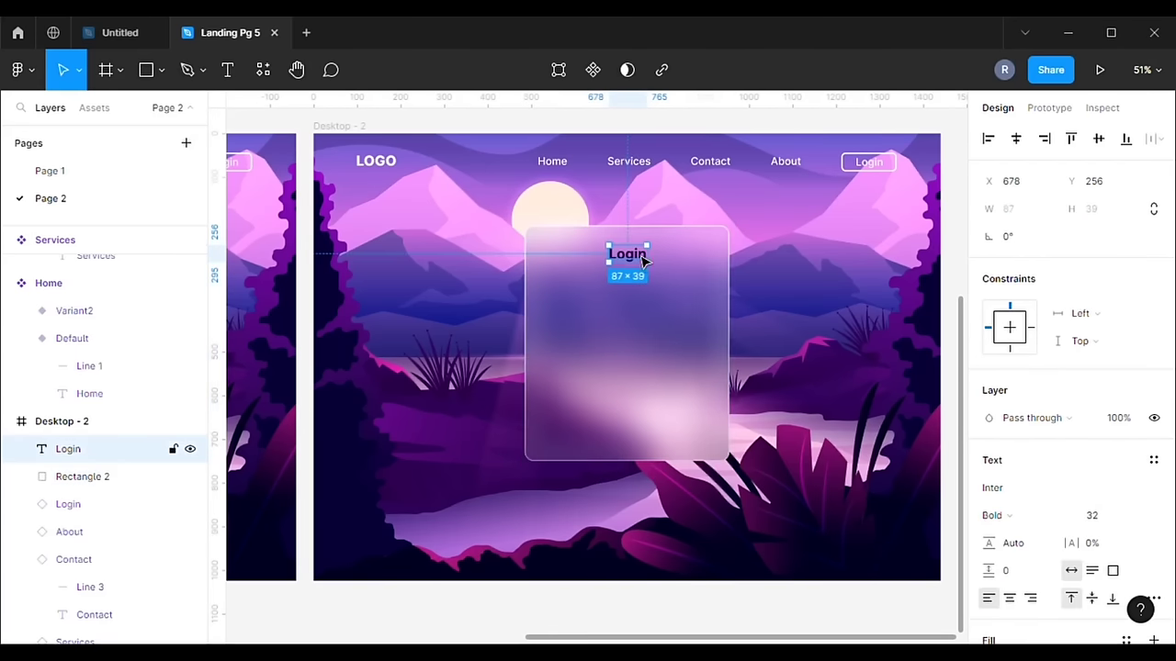
key(Escape)
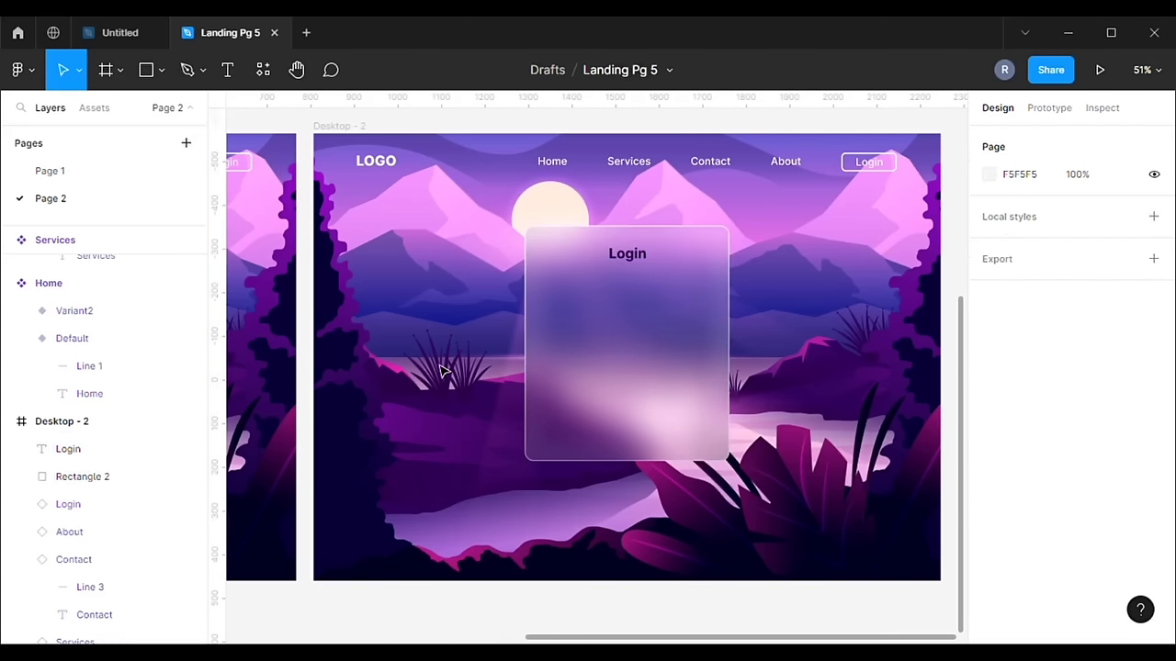
ctrl+scroll(441, 370, up, 2)
click(664, 271)
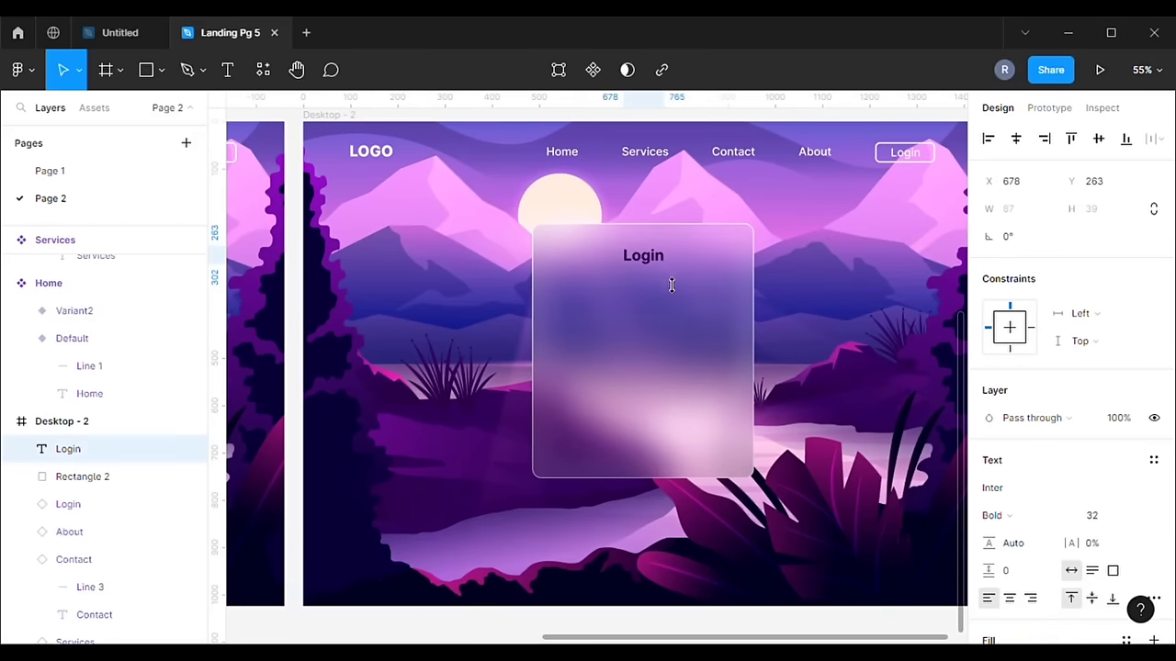
click(603, 226)
shift+click(669, 279)
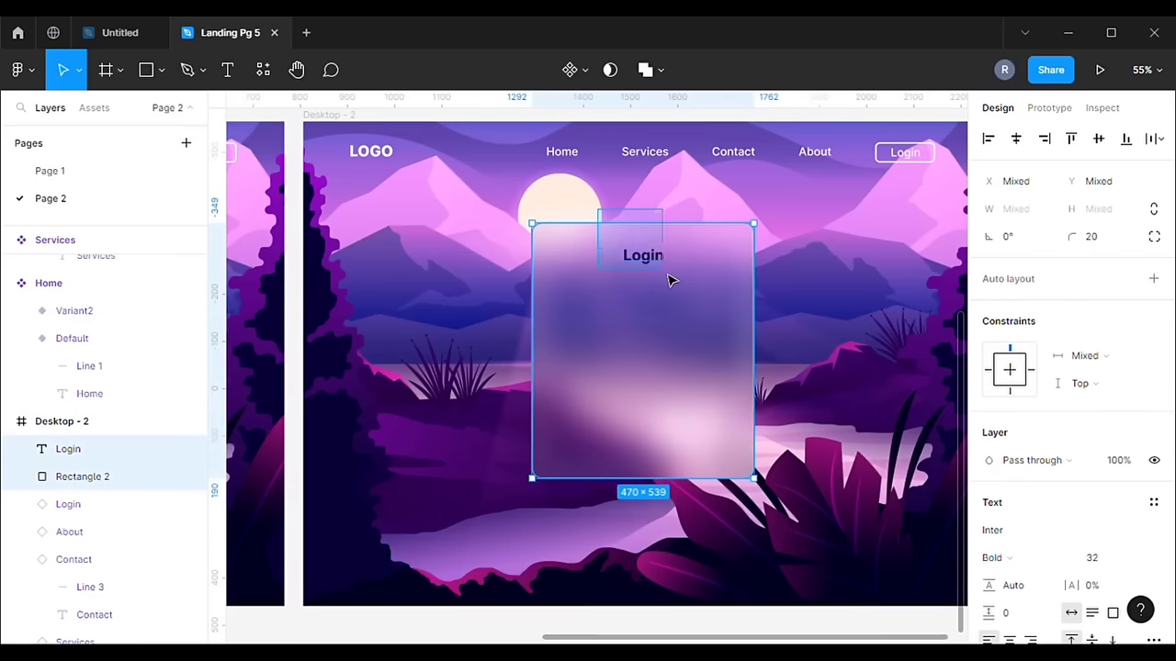
key(Escape)
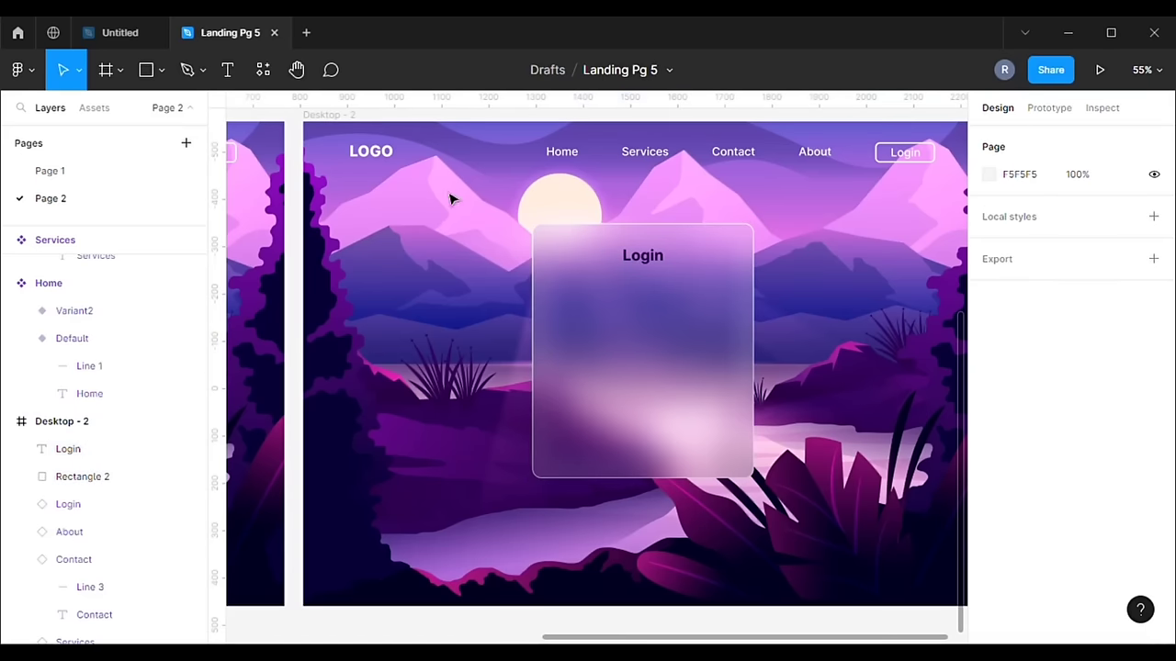
- Draw a small rectangle in the glass card's top-right corner
click(157, 72)
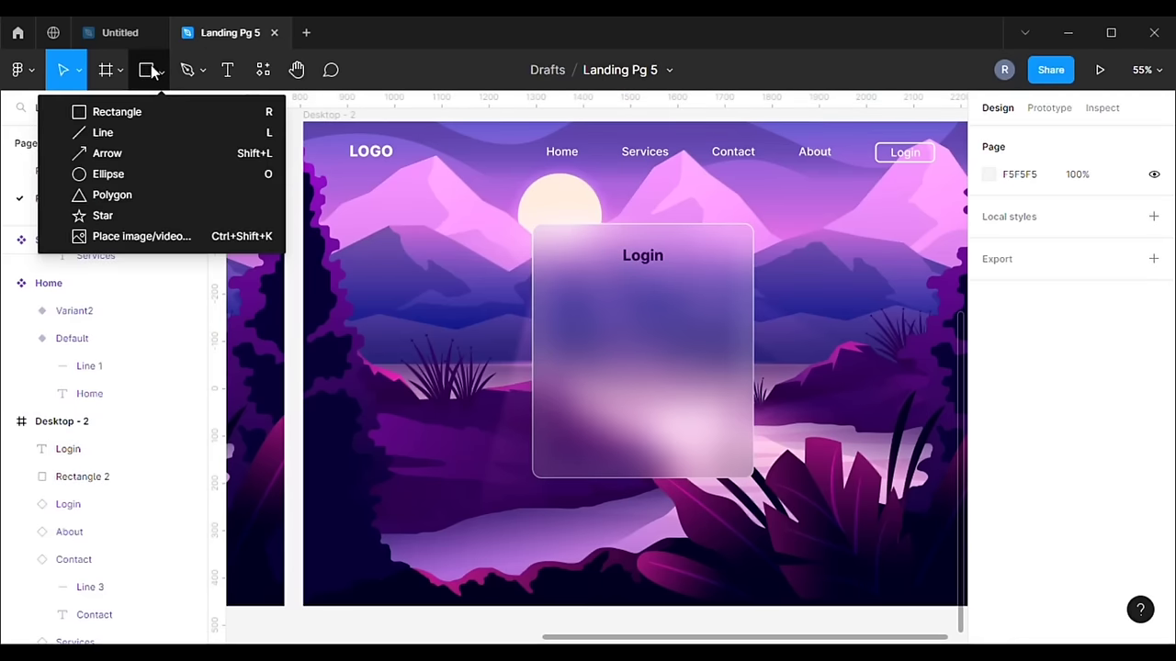
click(105, 110)
scroll(711, 237, up, 2)
scroll(713, 236, up, 2)
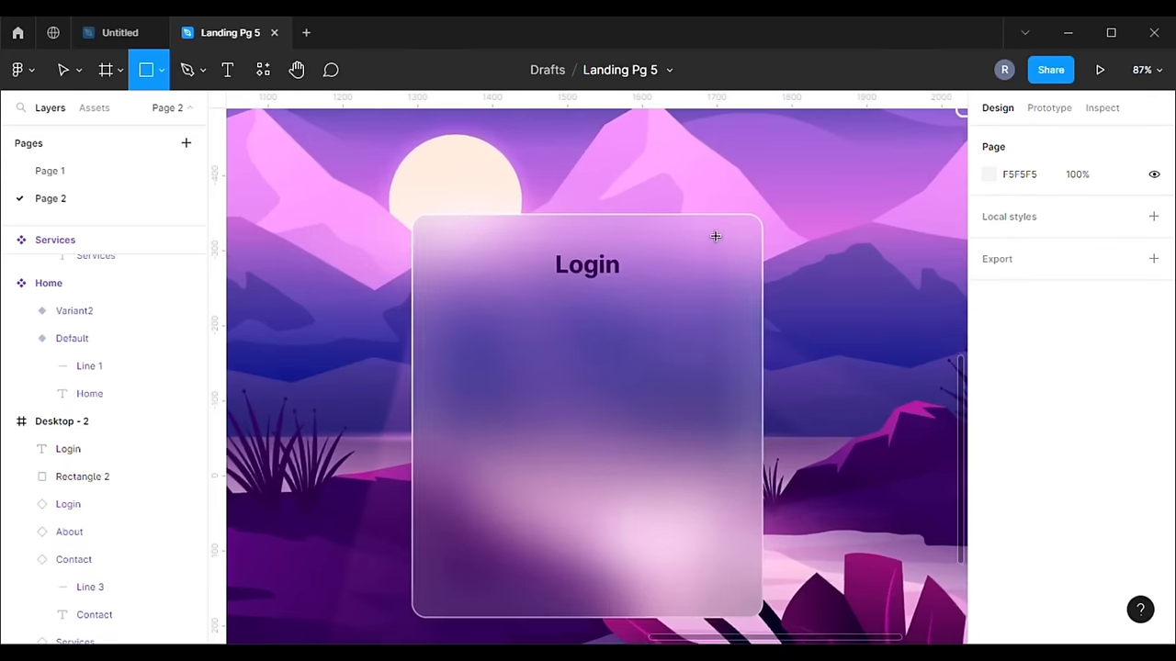
scroll(719, 238, up, 2)
scroll(721, 238, up, 2)
scroll(721, 238, up, 1)
scroll(737, 236, up, 1)
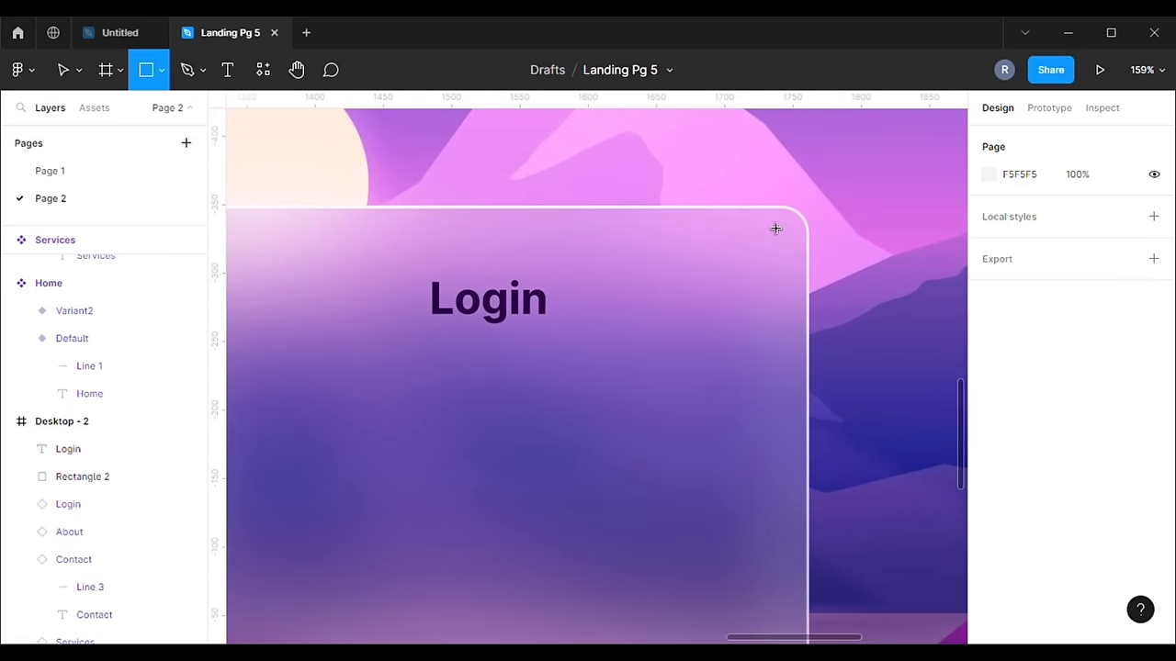
drag(743, 214, 805, 276)
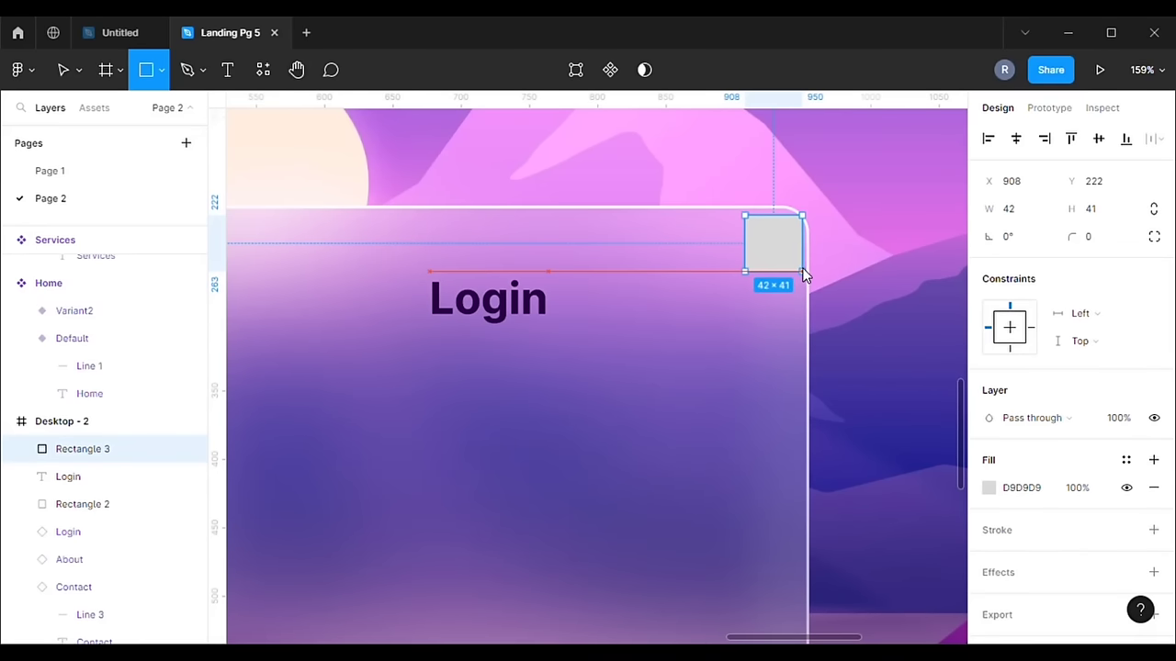
- Resize the new rectangle to a 40×40 square
click(1010, 209)
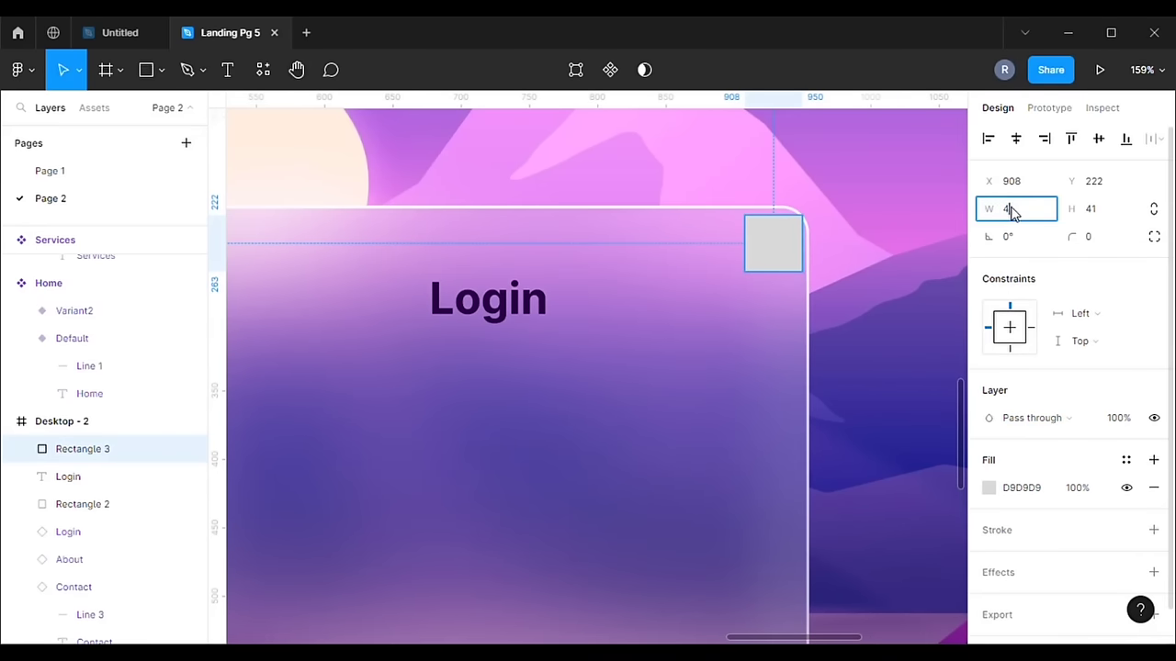
text(0)
click(1095, 212)
text(40)
key(Return)
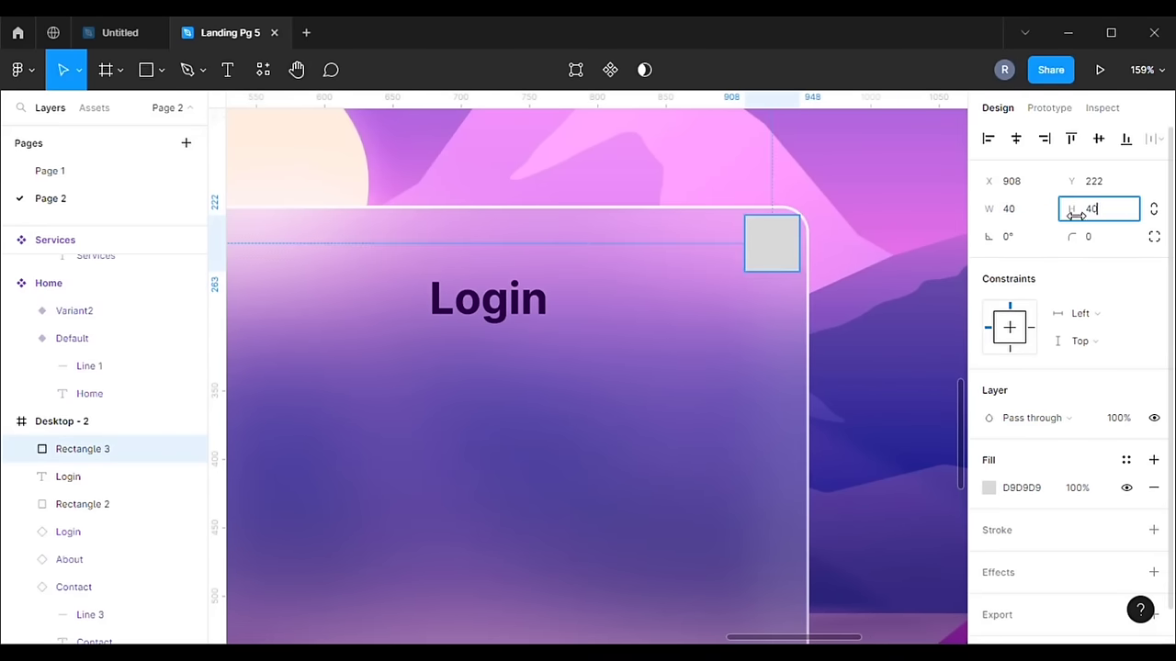
key(Escape)
click(774, 252)
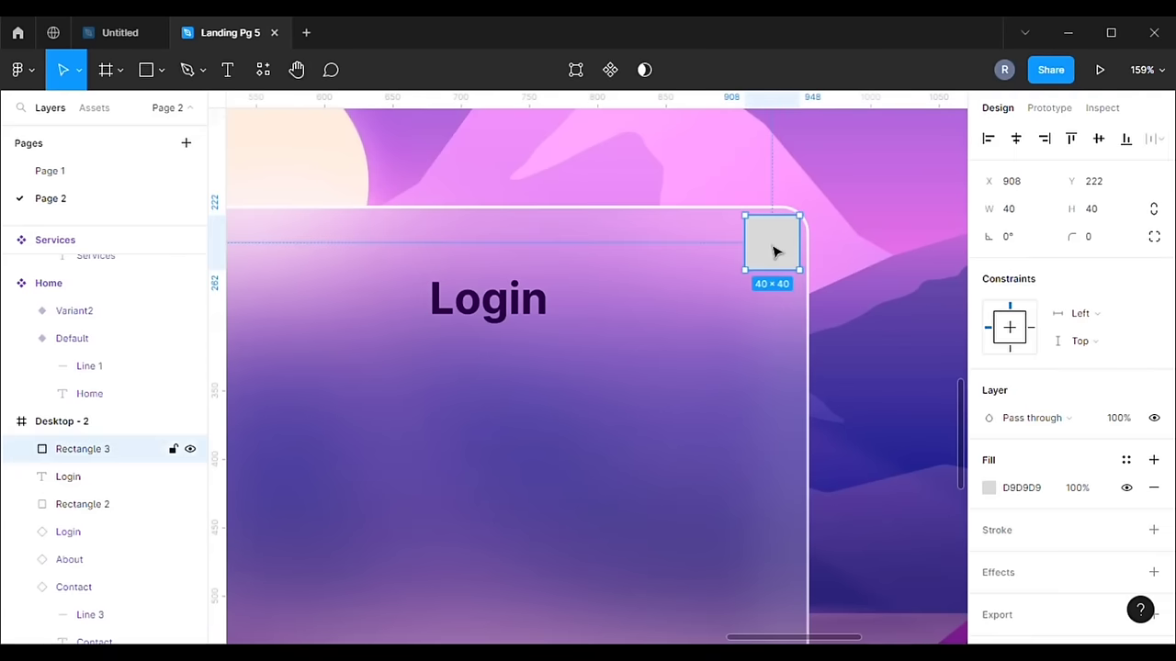
- Round the square's top-right and bottom-left corners to 15, leaving the others square
click(1093, 237)
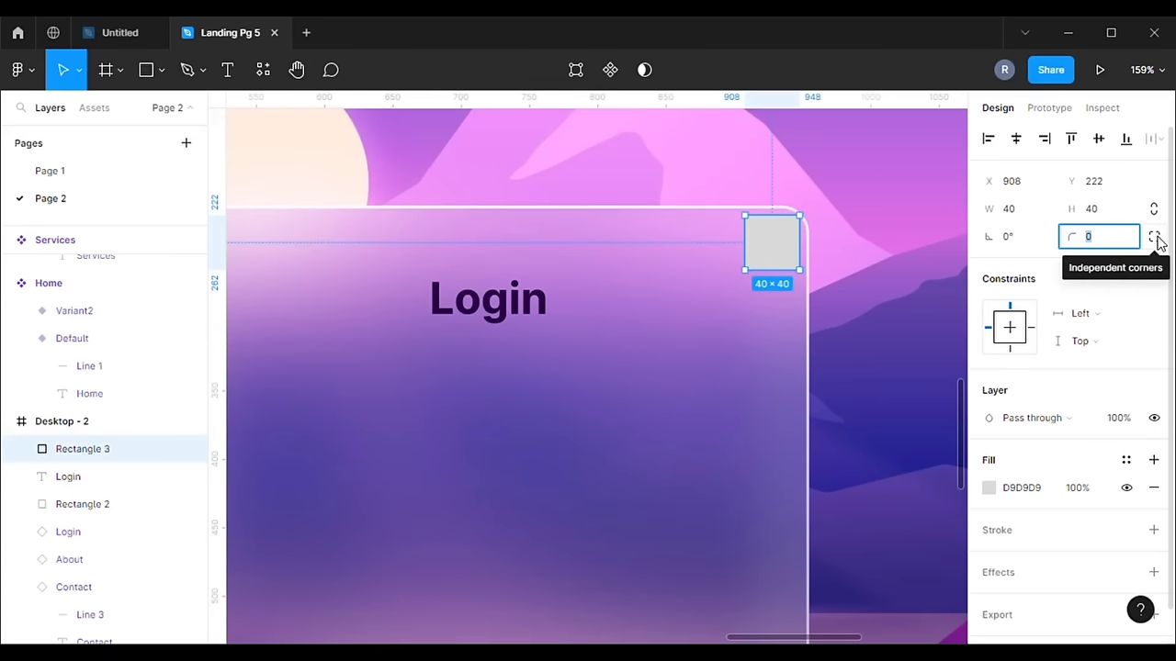
click(1154, 237)
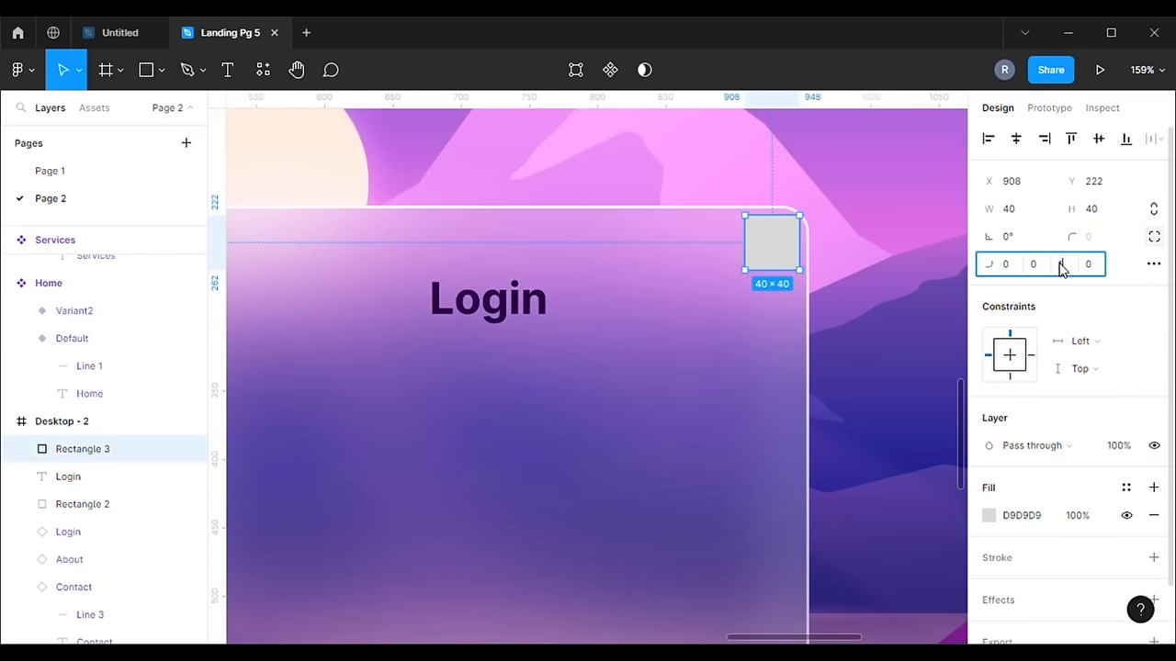
text(15)
click(1029, 266)
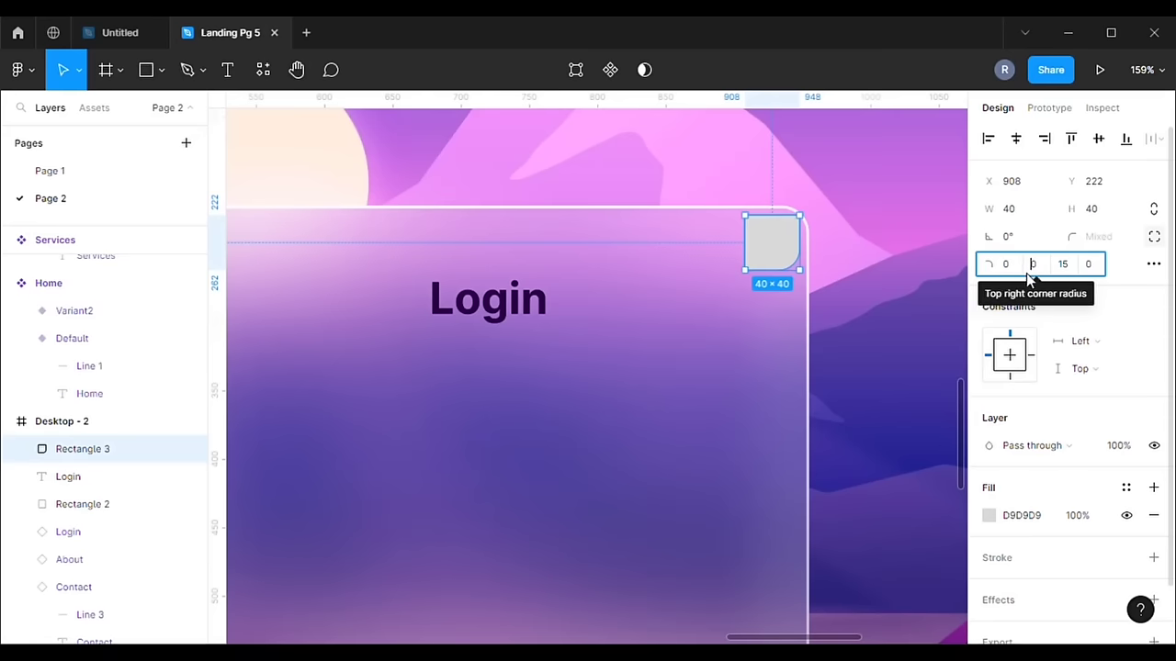
double_click(1030, 275)
text(5)
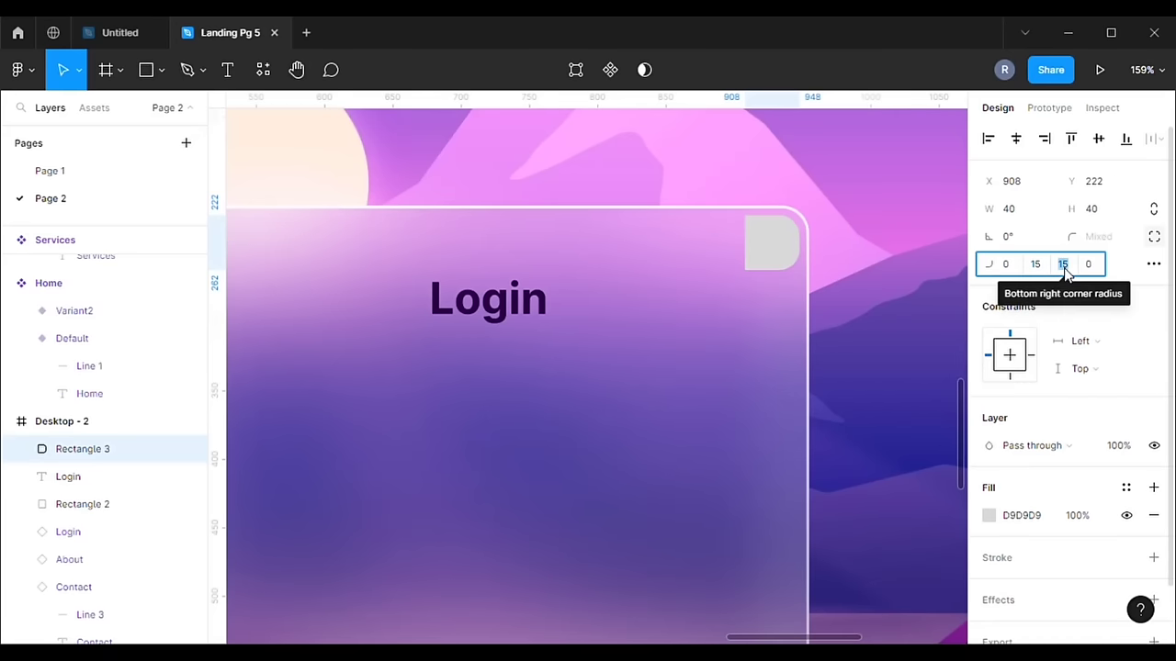
double_click(1063, 270)
text(0)
click(1091, 265)
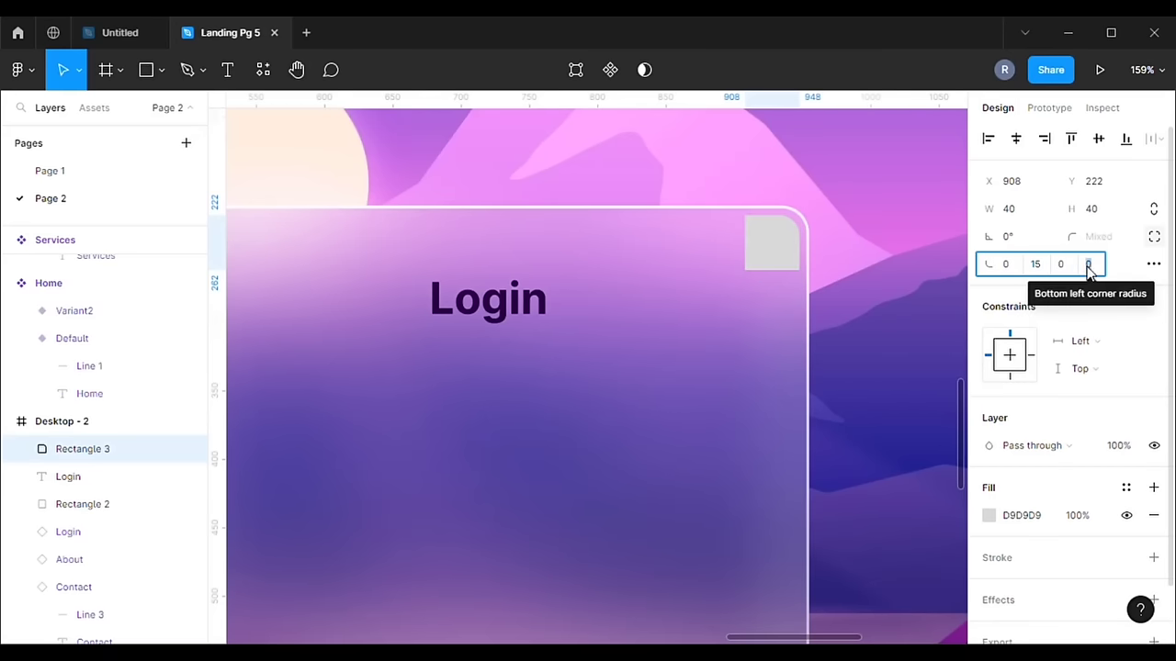
text(15)
click(896, 271)
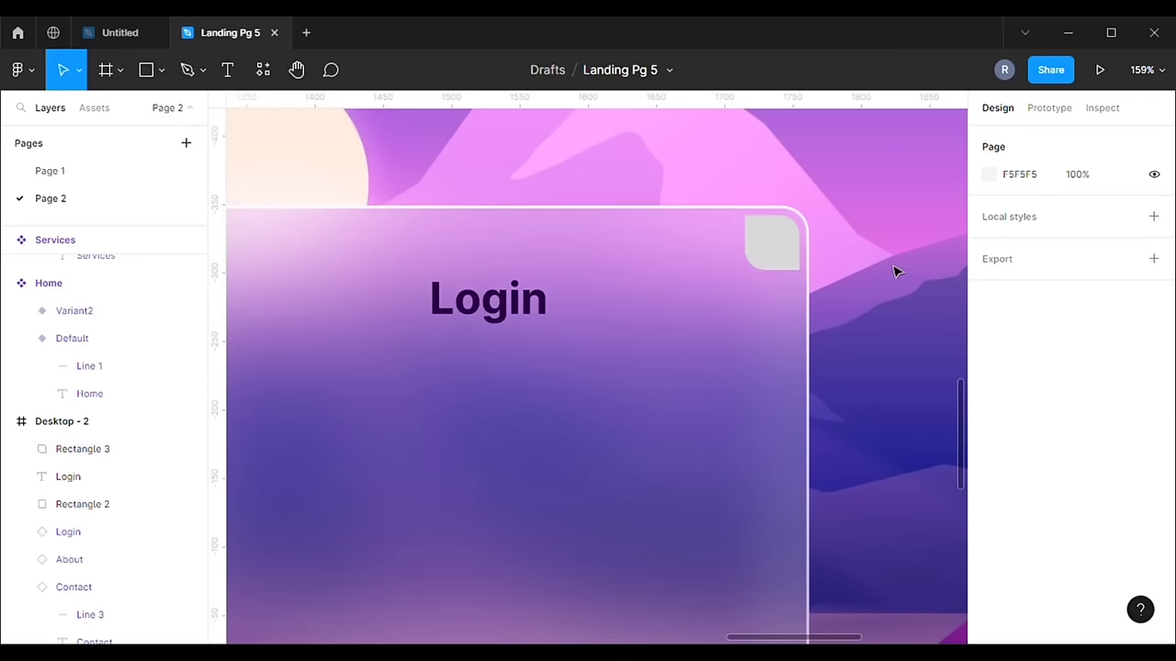
- Fill the corner square with dark purple 290042
click(787, 255)
click(989, 517)
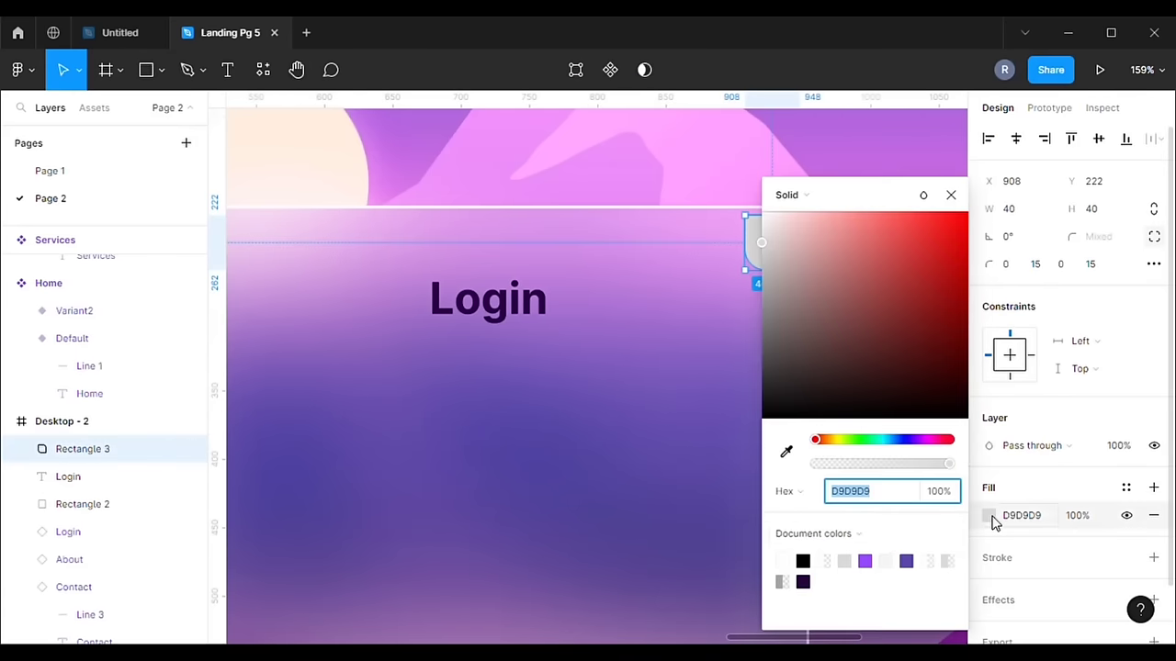
click(803, 582)
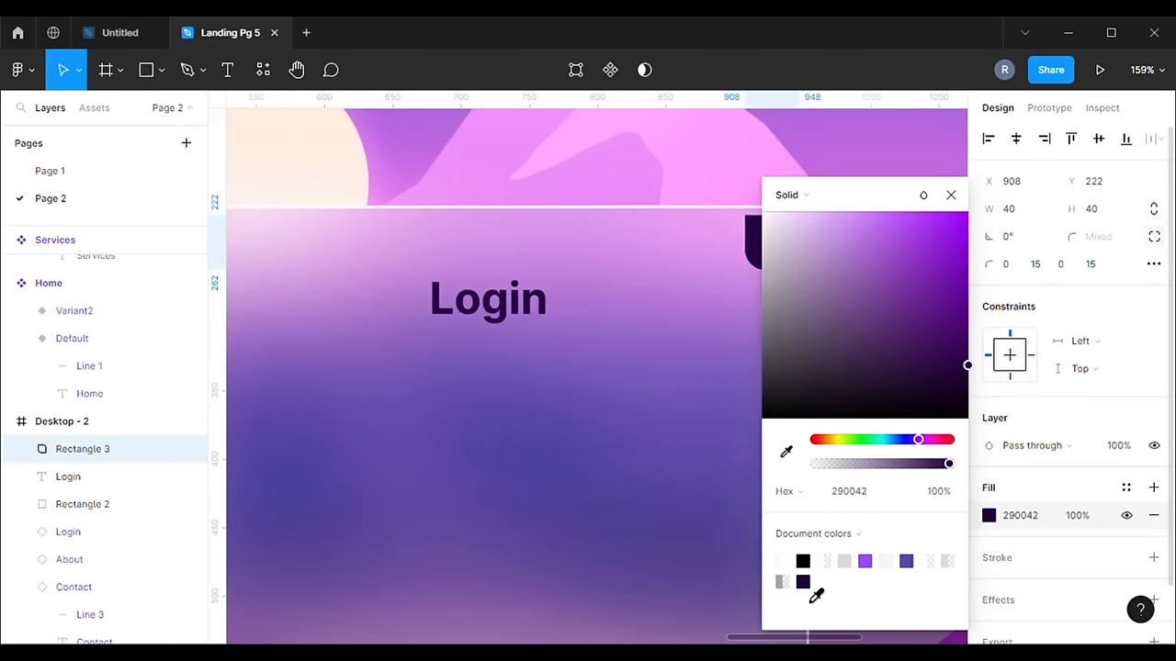
click(953, 197)
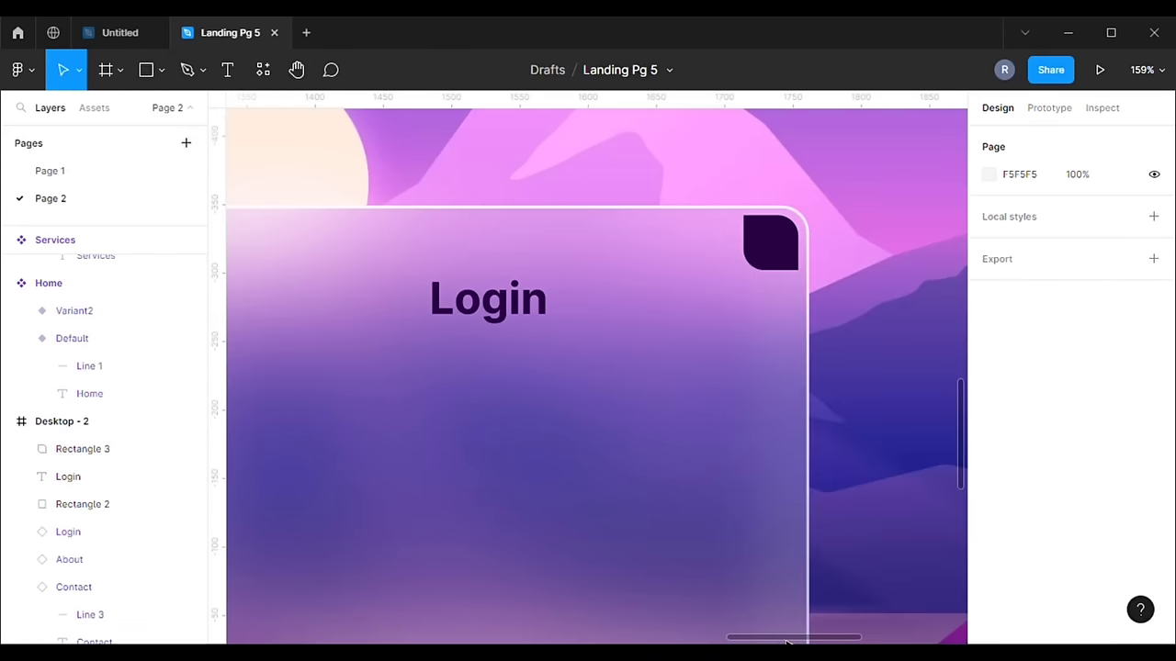
drag(787, 641, 762, 641)
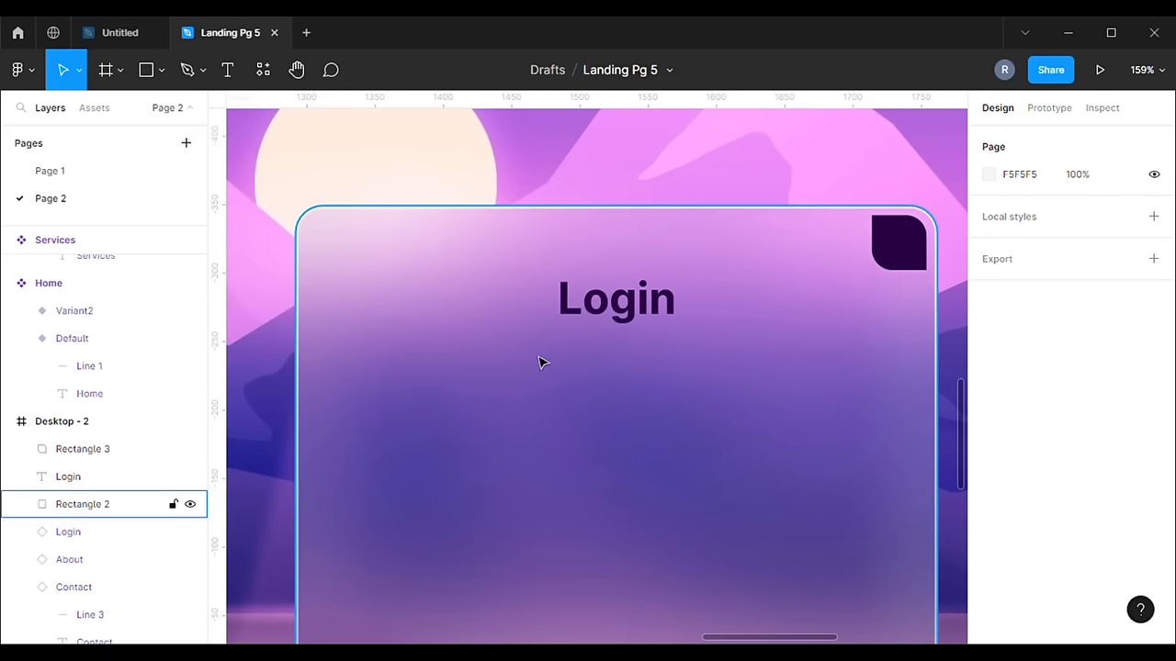
- Draw a line across the dark corner square with a white FFFFFF 3 px stroke
click(161, 71)
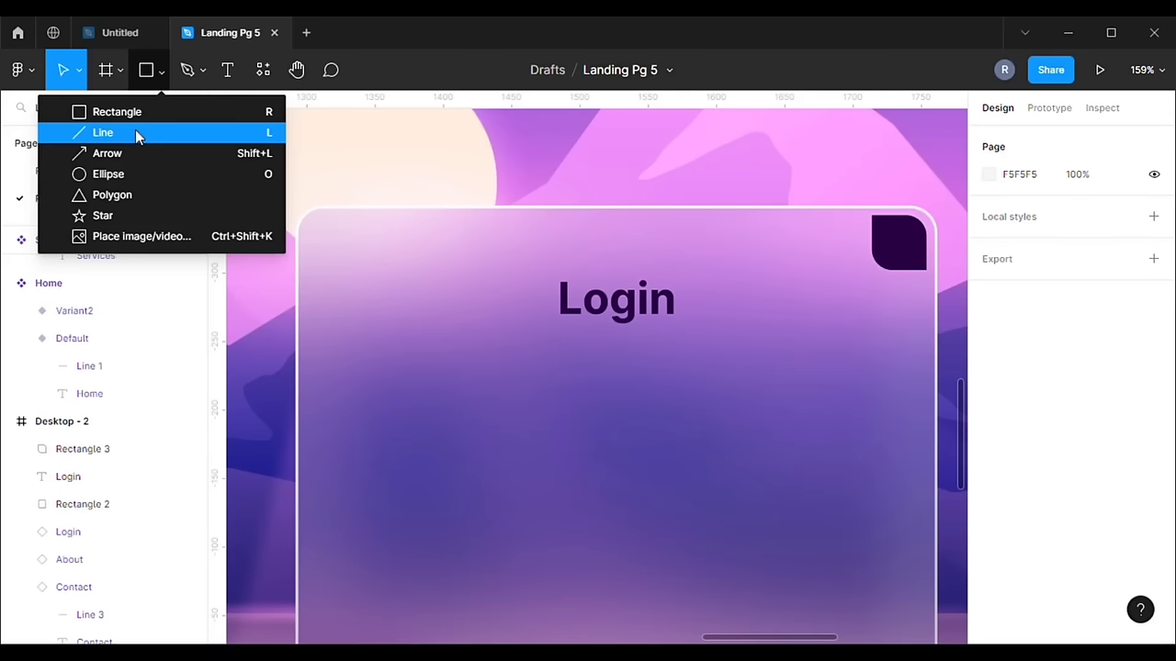
click(135, 133)
drag(881, 229, 914, 259)
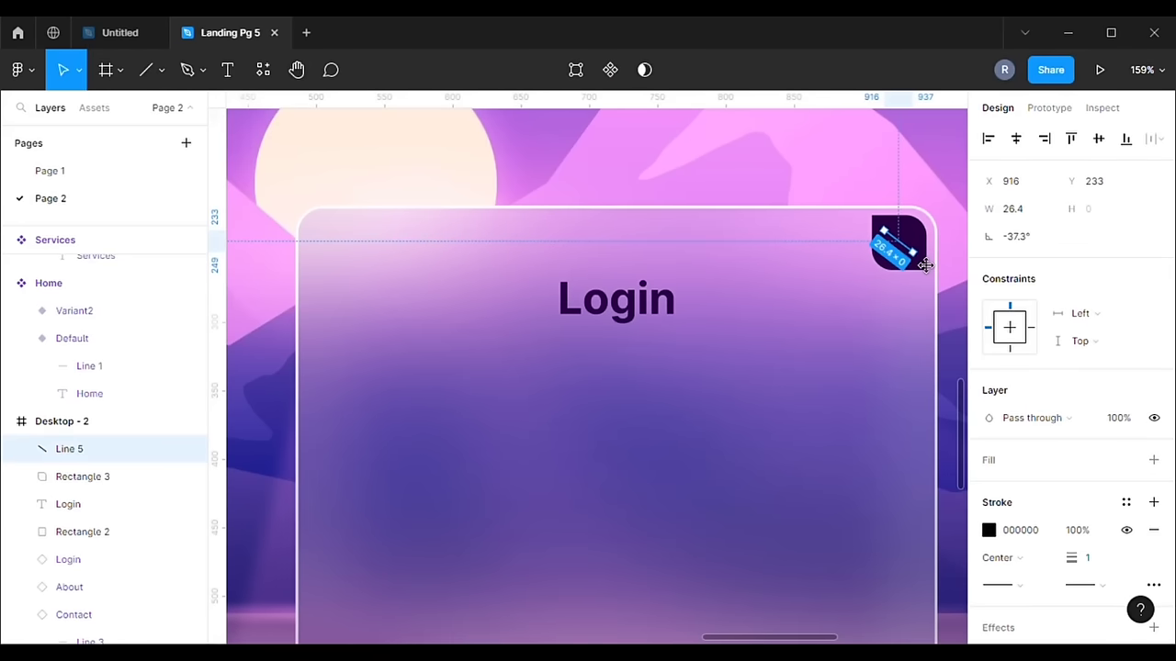
click(1090, 557)
text(2)
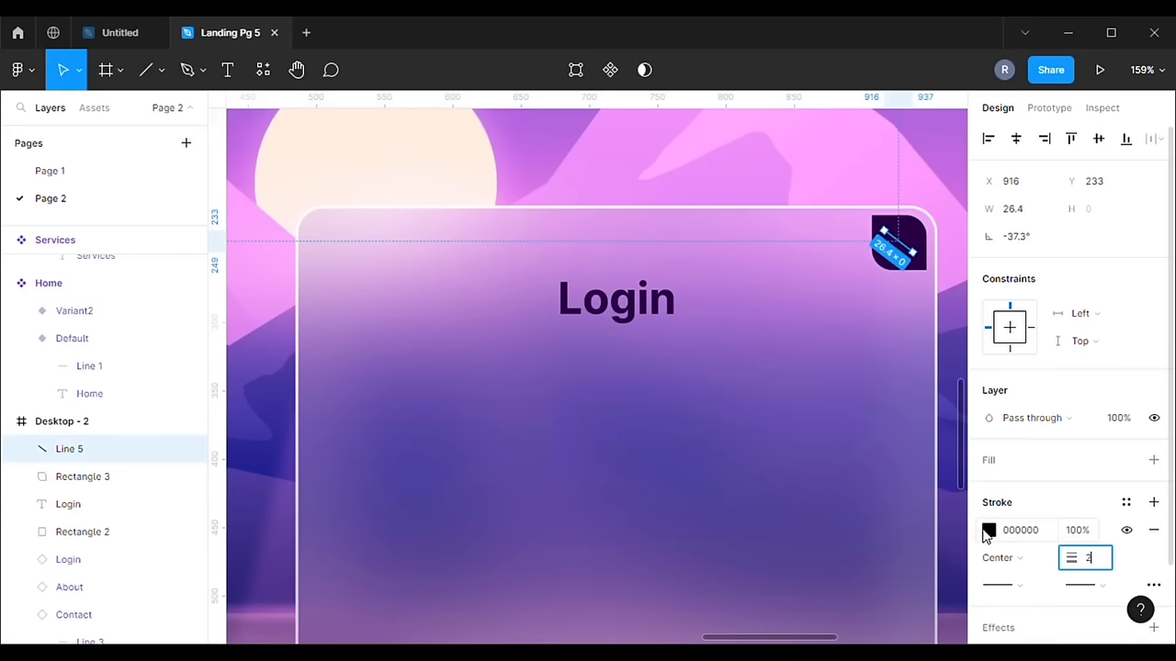
click(989, 530)
drag(817, 307, 761, 212)
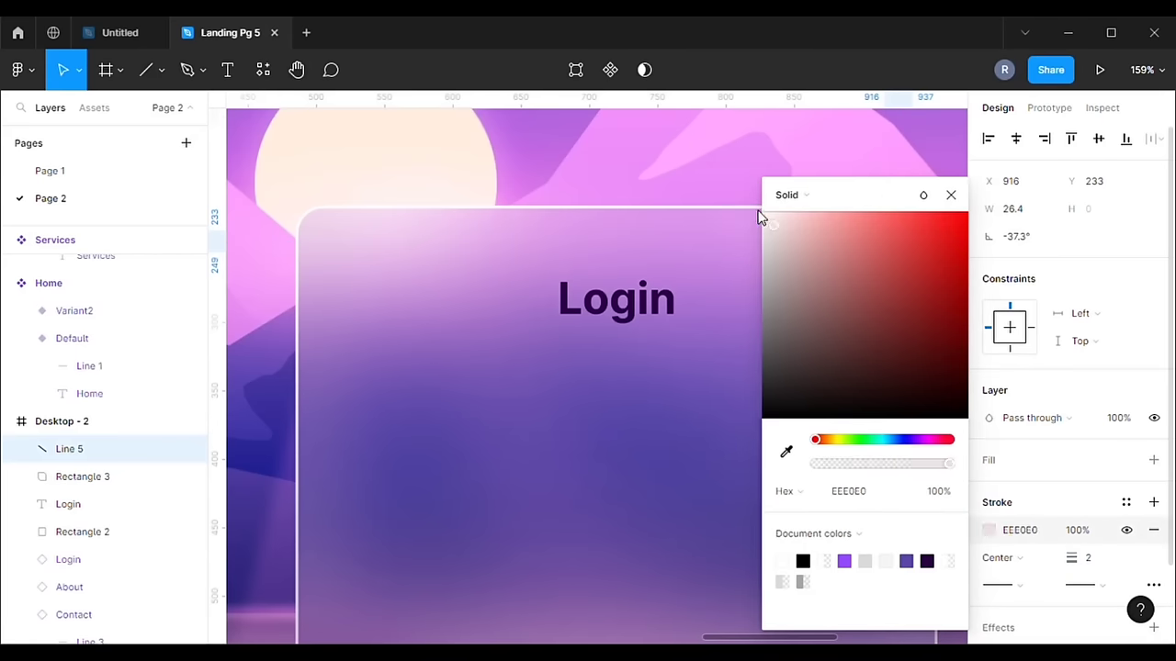
click(951, 195)
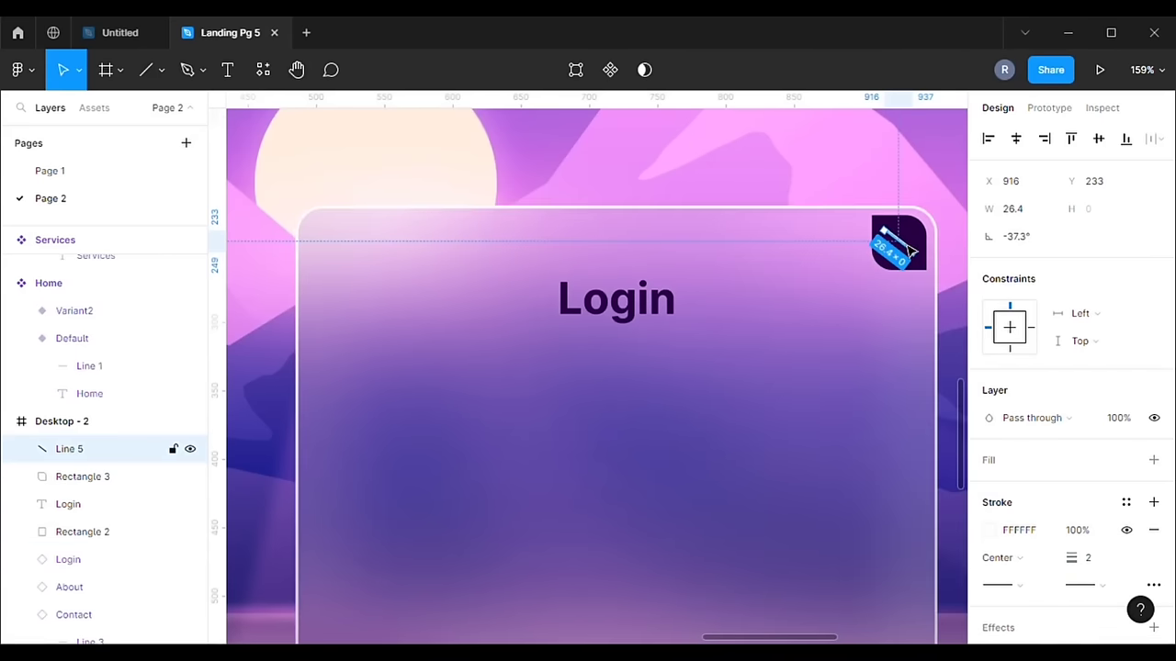
scroll(1079, 487, down, 2)
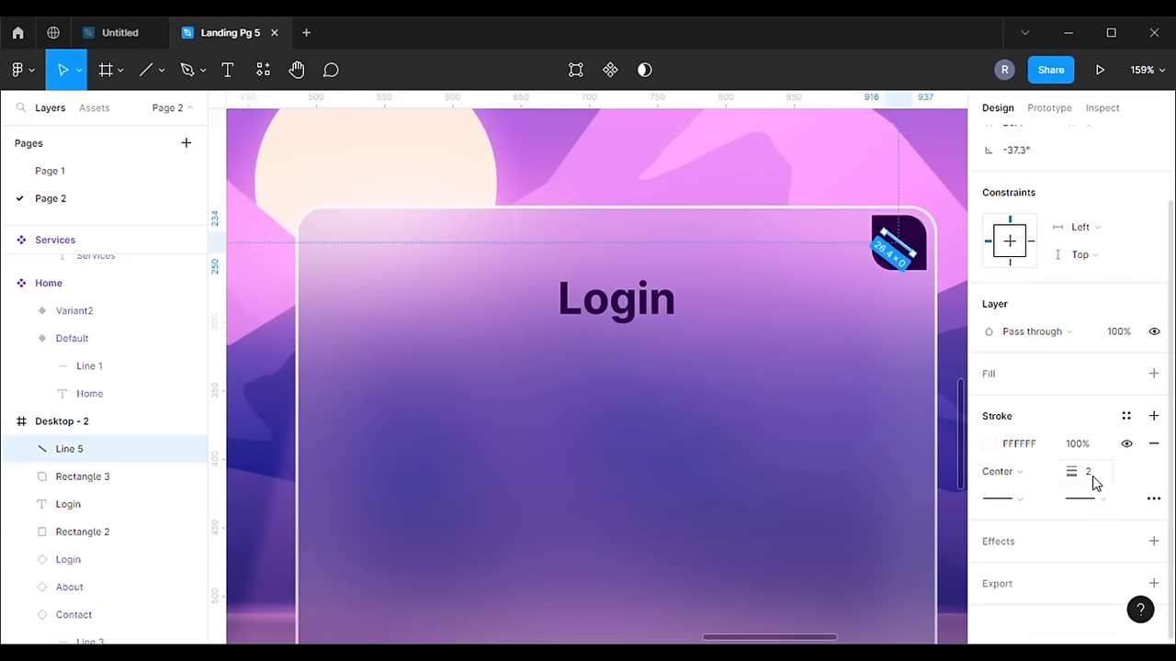
click(1093, 480)
text(3)
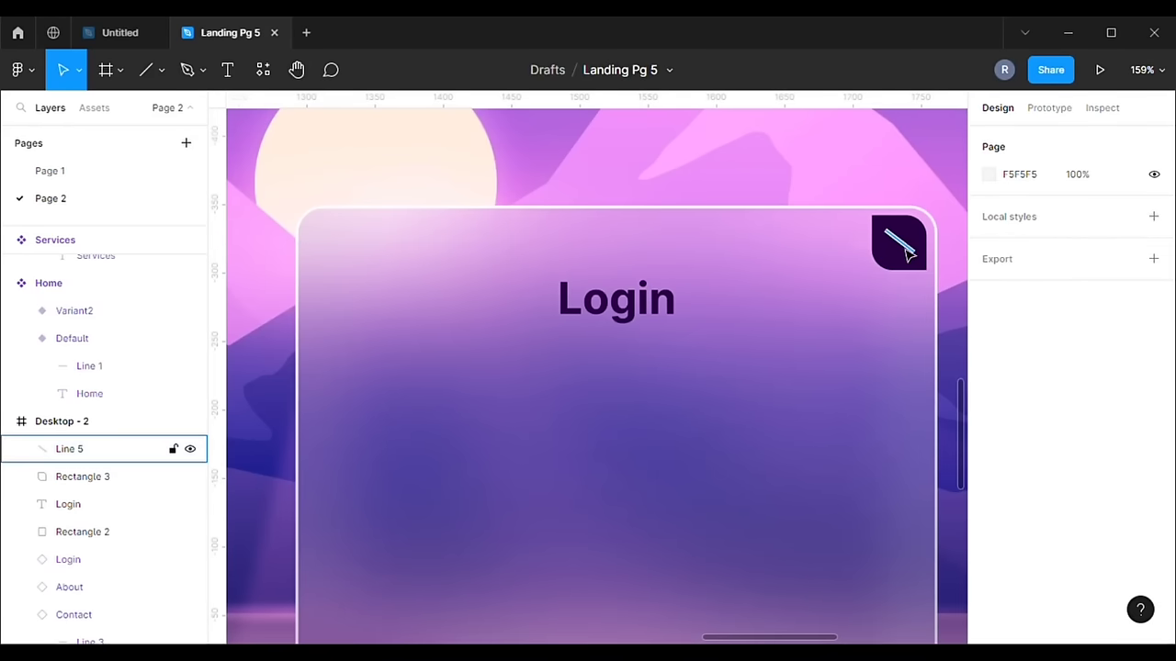
- Rotate the line to 45° and make a duplicate of it
click(900, 241)
click(1010, 241)
text(45)
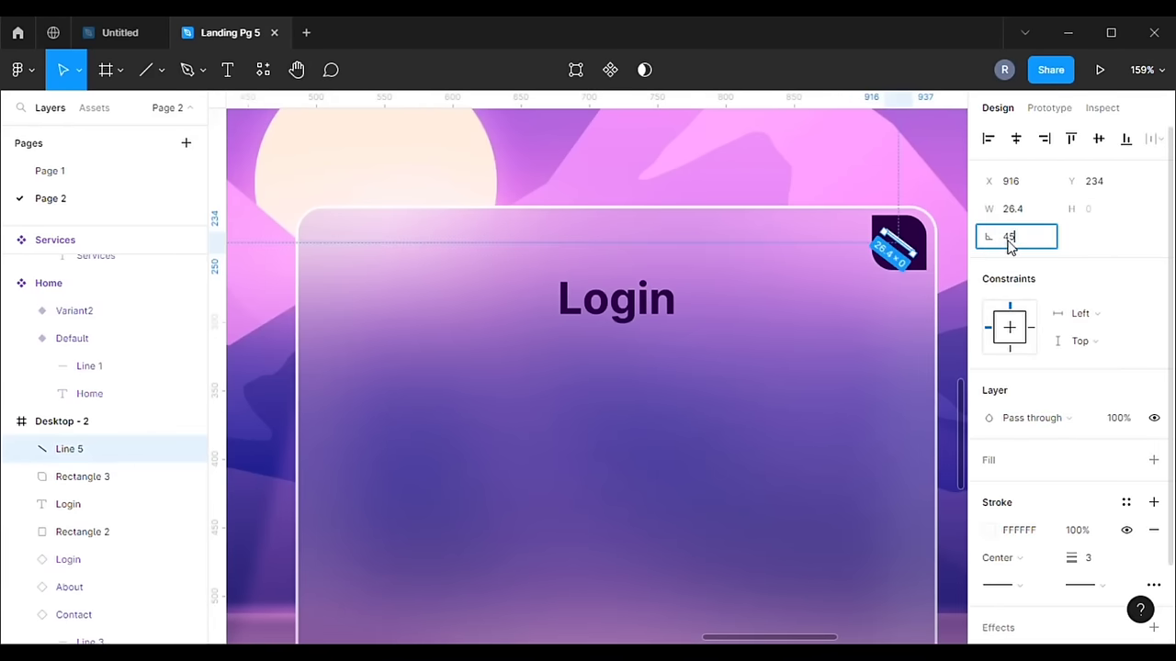
key(Return)
key(Escape)
click(905, 253)
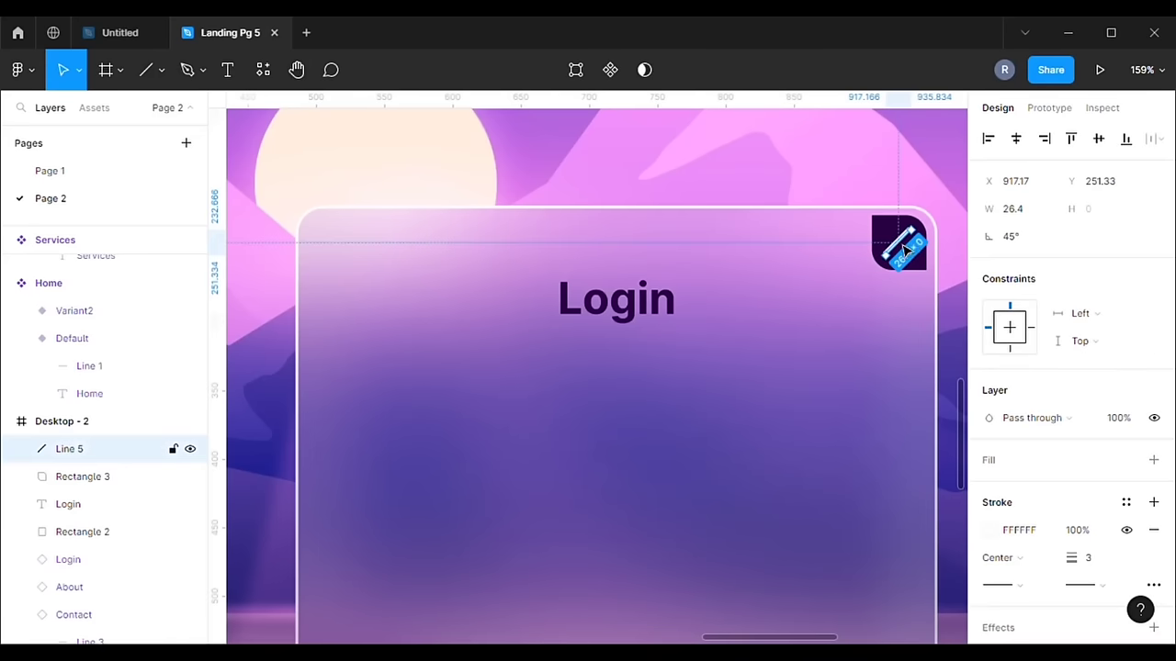
key(ctrl+d)
click(1010, 237)
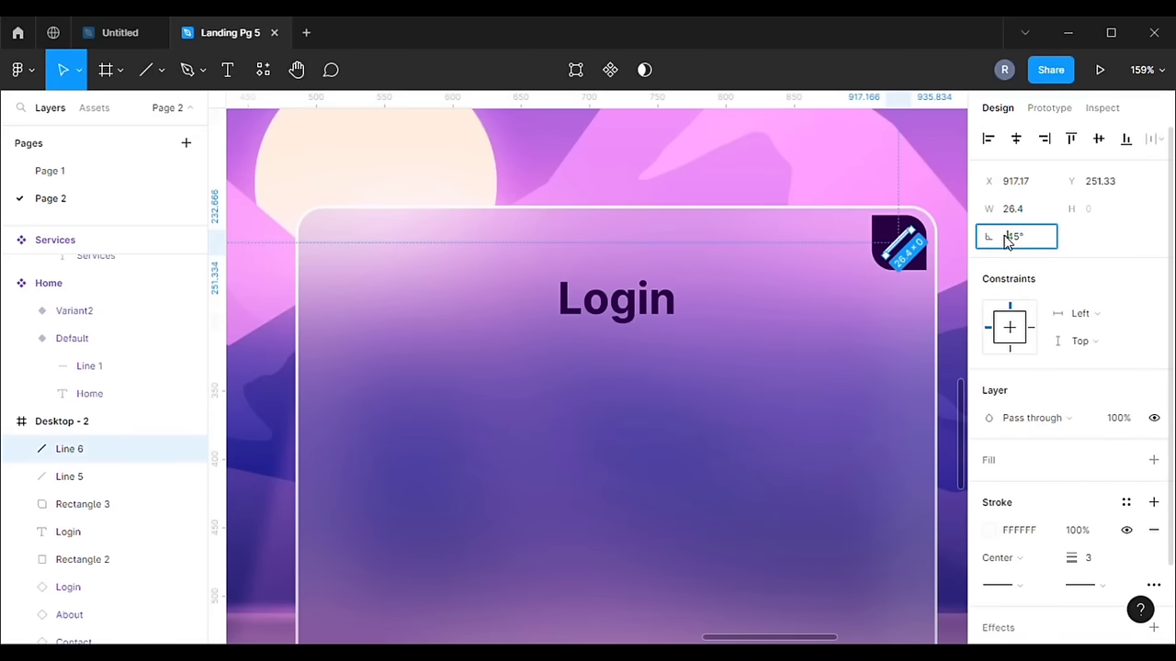
- Rotate the copy to -45° to form an X and nudge it to centre over the square
key(Return)
key(Escape)
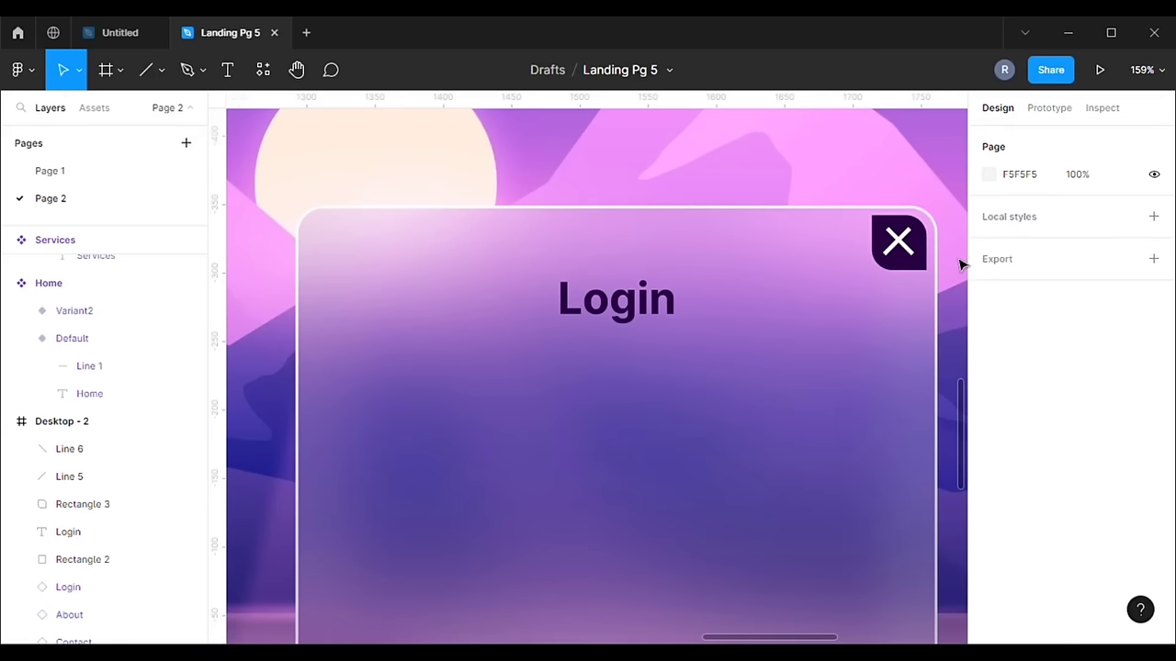
click(926, 265)
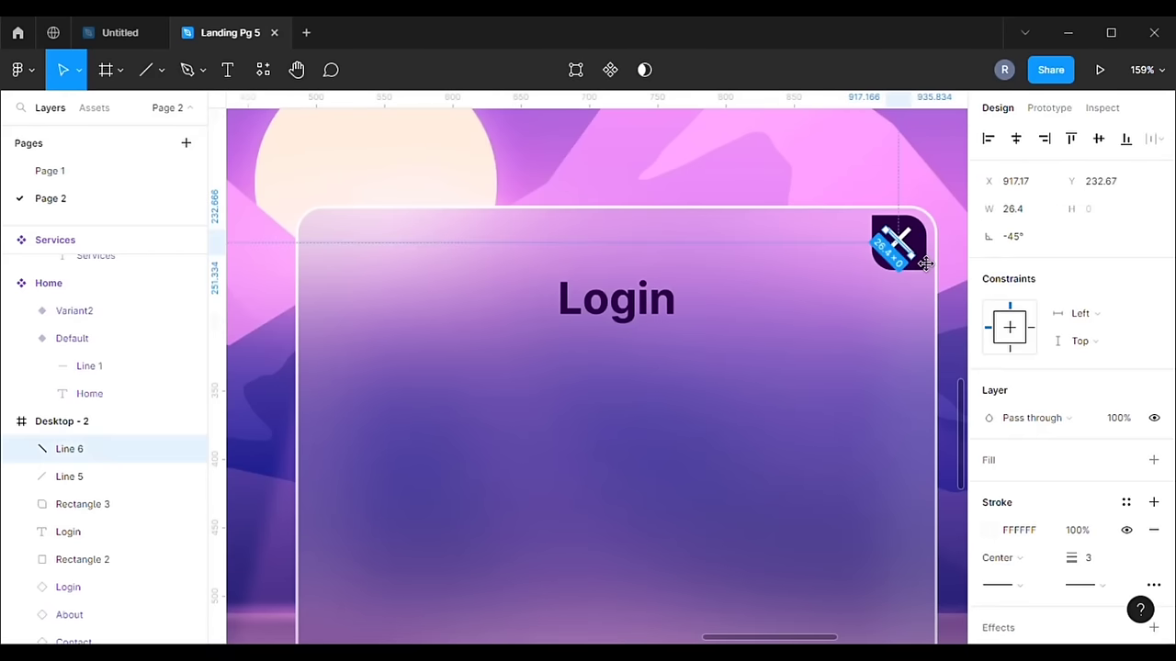
key(Down)
key(Left)
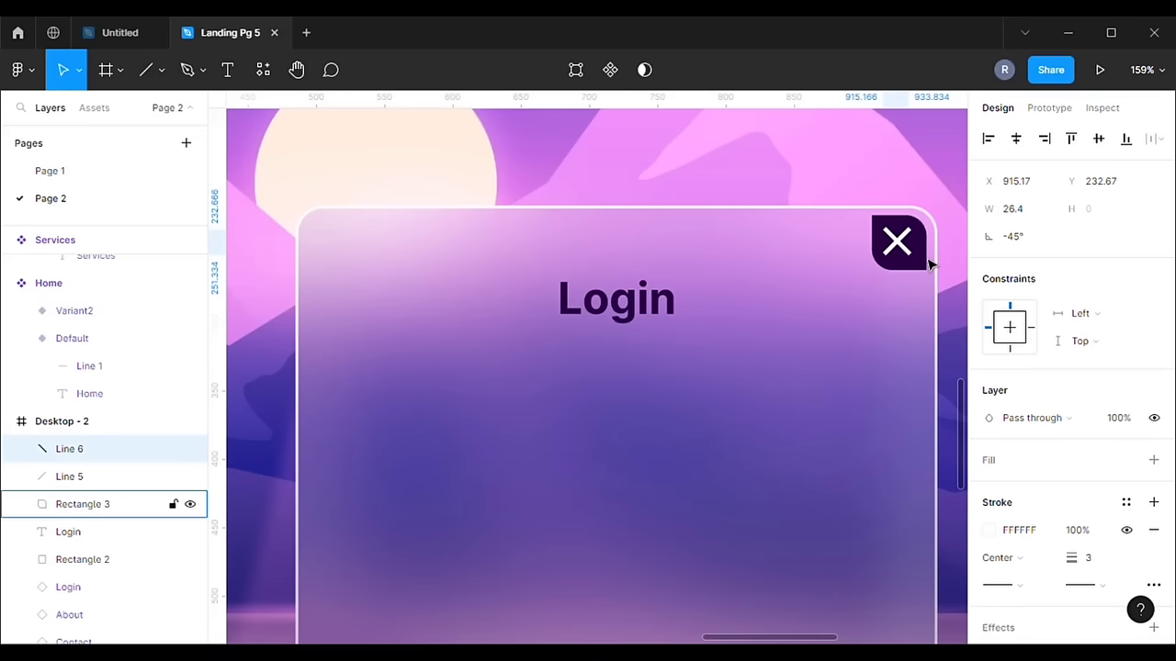
key(Down)
key(Down)
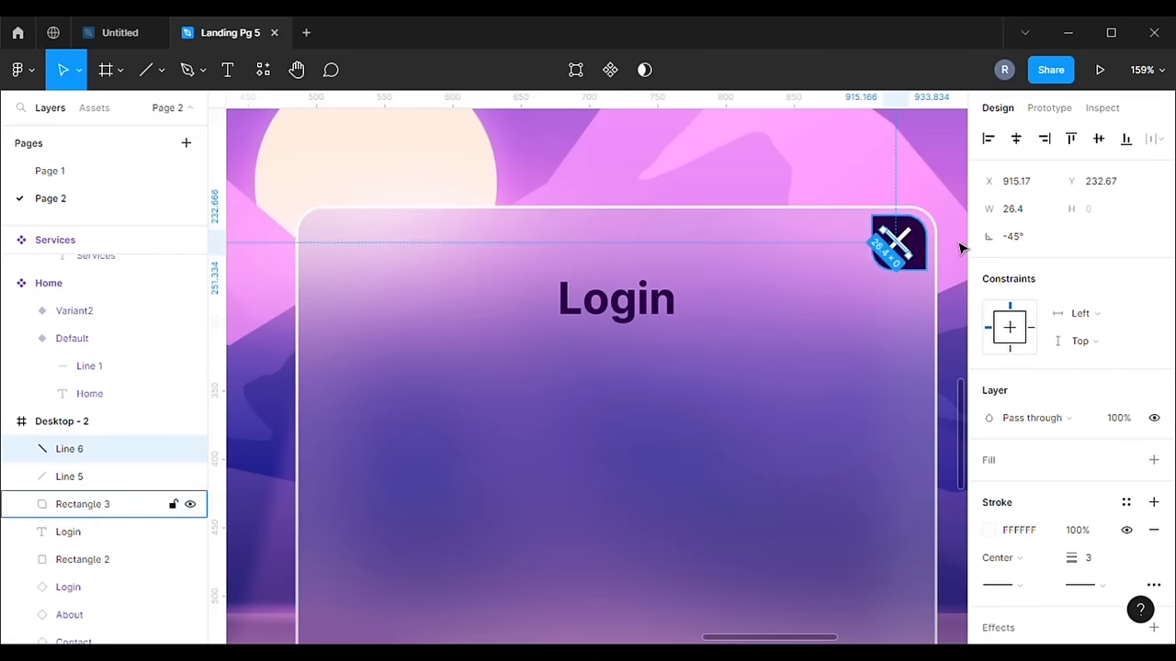
key(Escape)
- Select the X lines and adjust their stroke thickness
scroll(905, 243, up, 2)
scroll(896, 241, up, 2)
scroll(881, 225, up, 2)
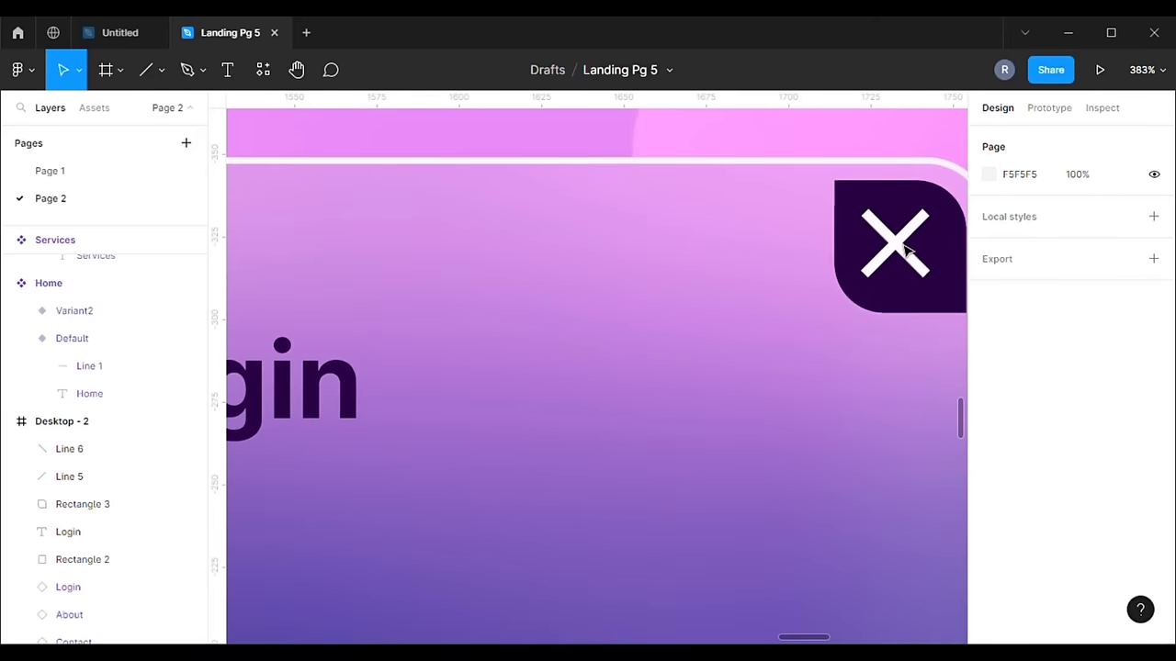
click(874, 215)
drag(854, 204, 931, 272)
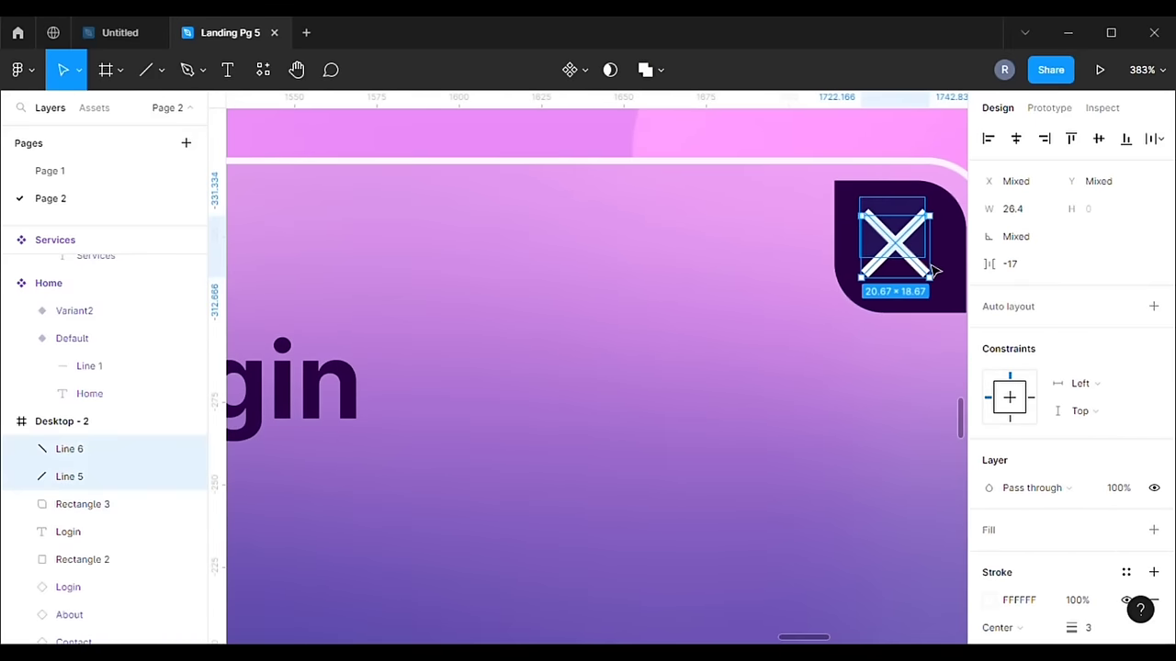
scroll(1026, 444, down, 3)
click(1093, 469)
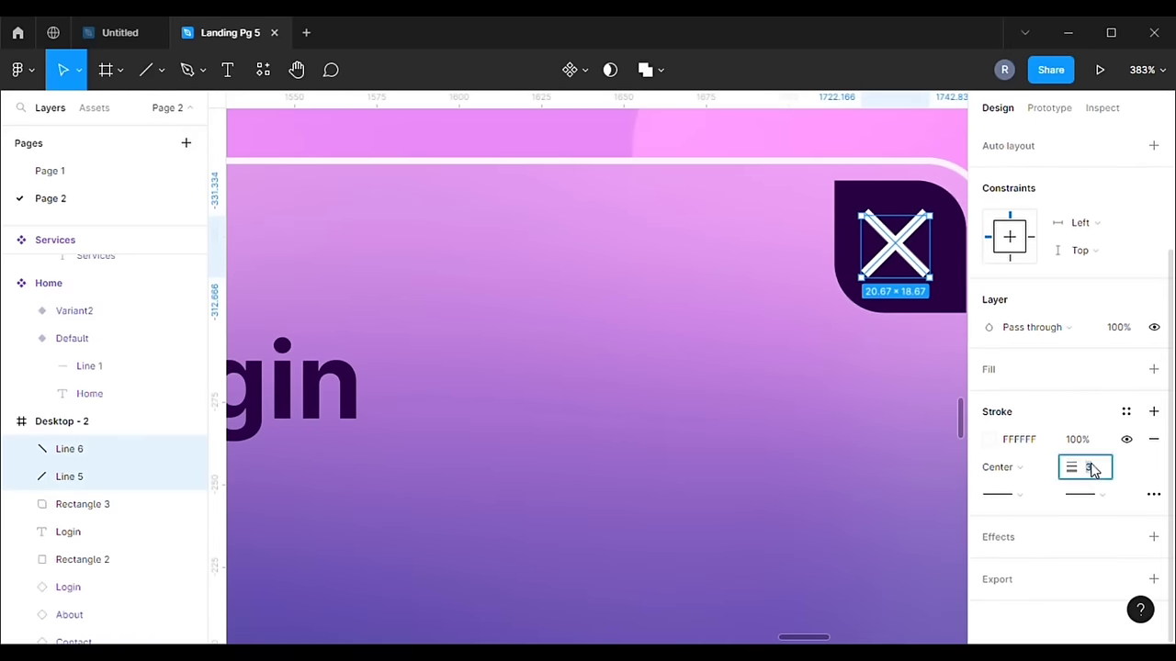
text(4)
click(931, 375)
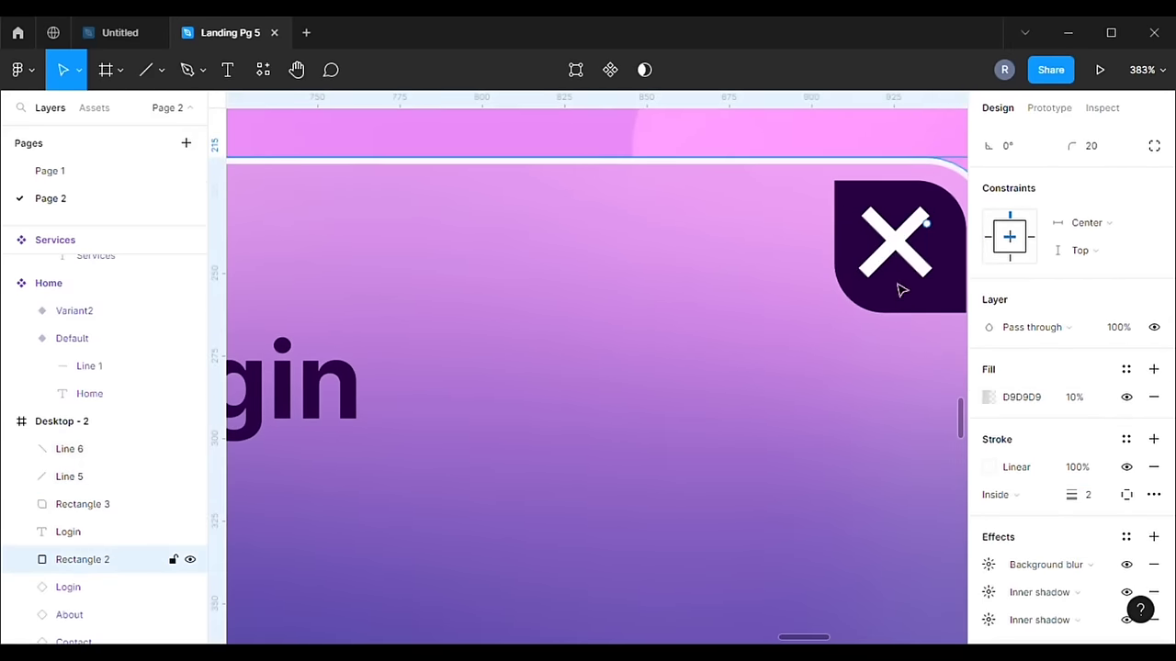
click(919, 230)
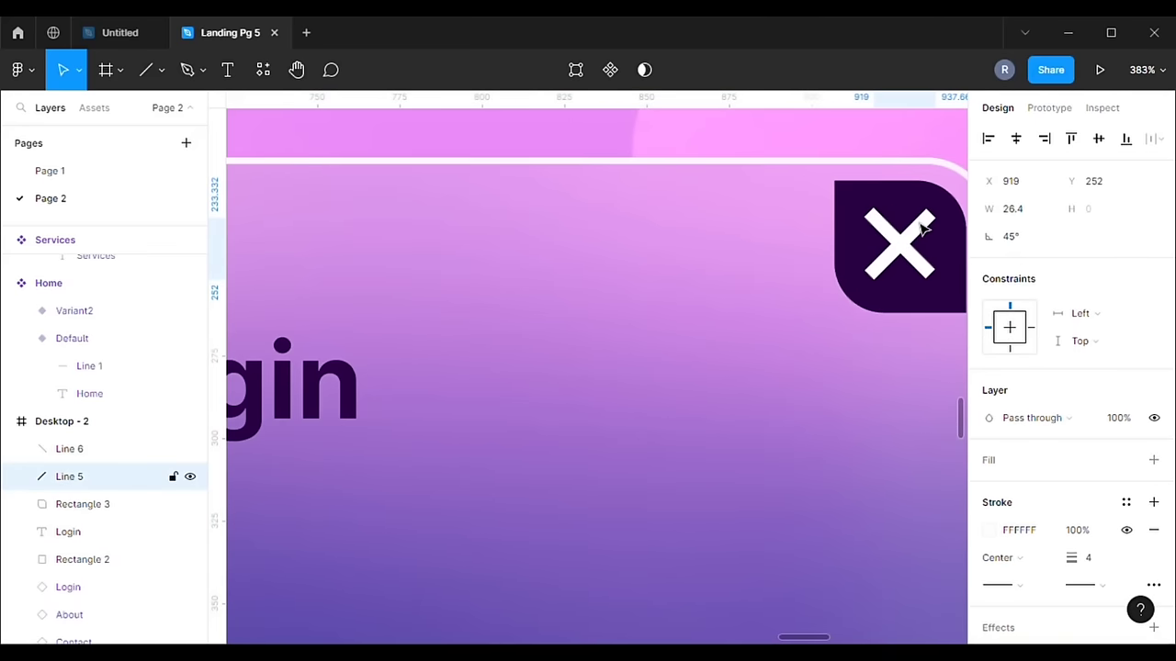
click(771, 230)
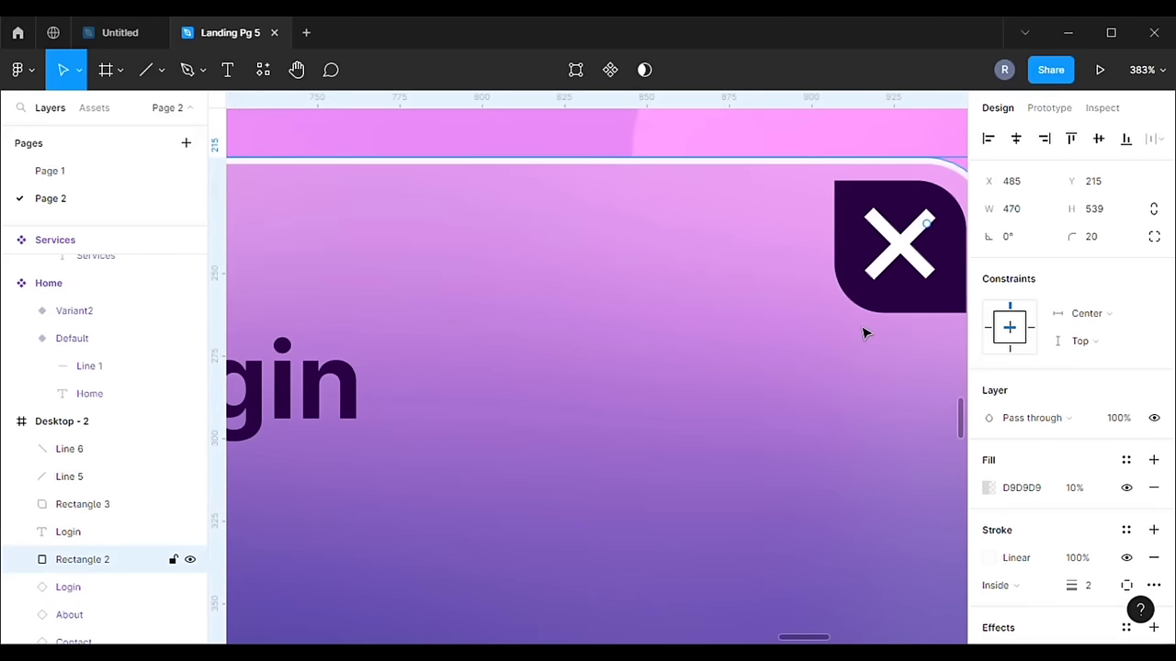
- Group both X lines and the dark rounded square into Group 1
scroll(777, 233, down, 3)
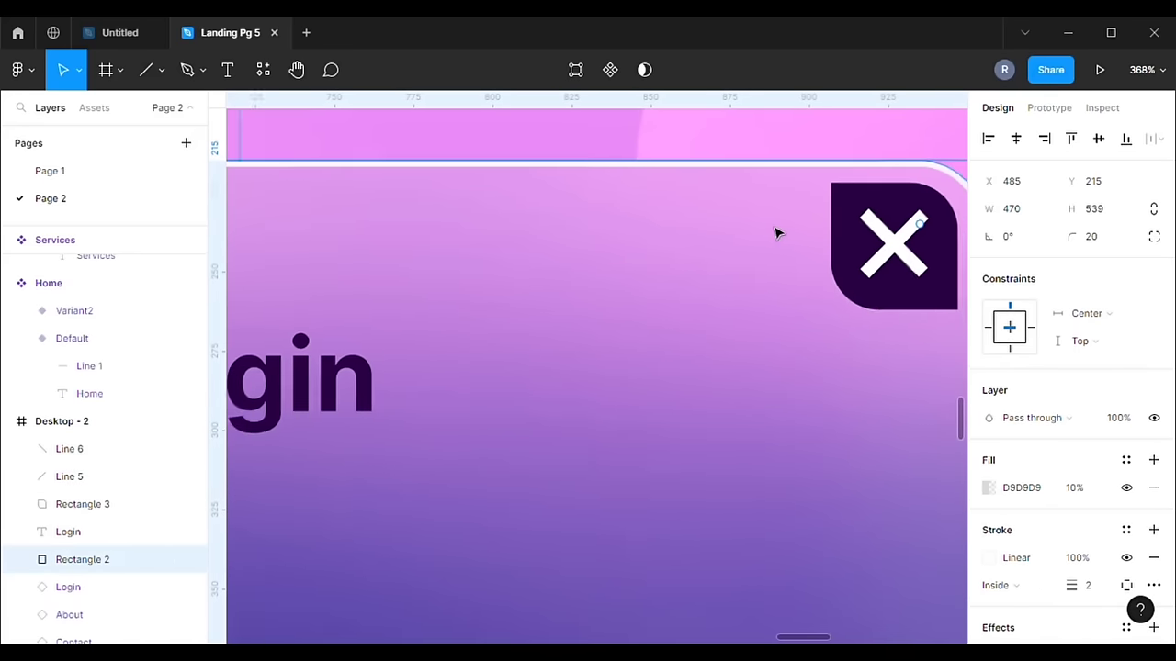
click(905, 262)
drag(818, 183, 932, 317)
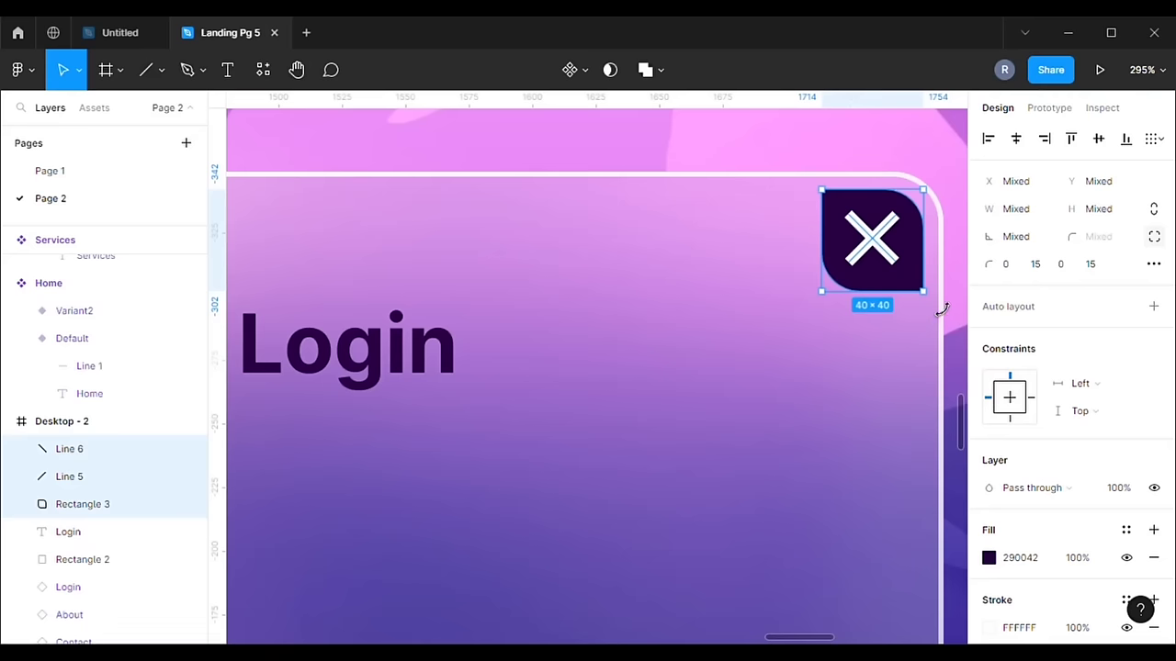
key(ctrl+g)
click(696, 247)
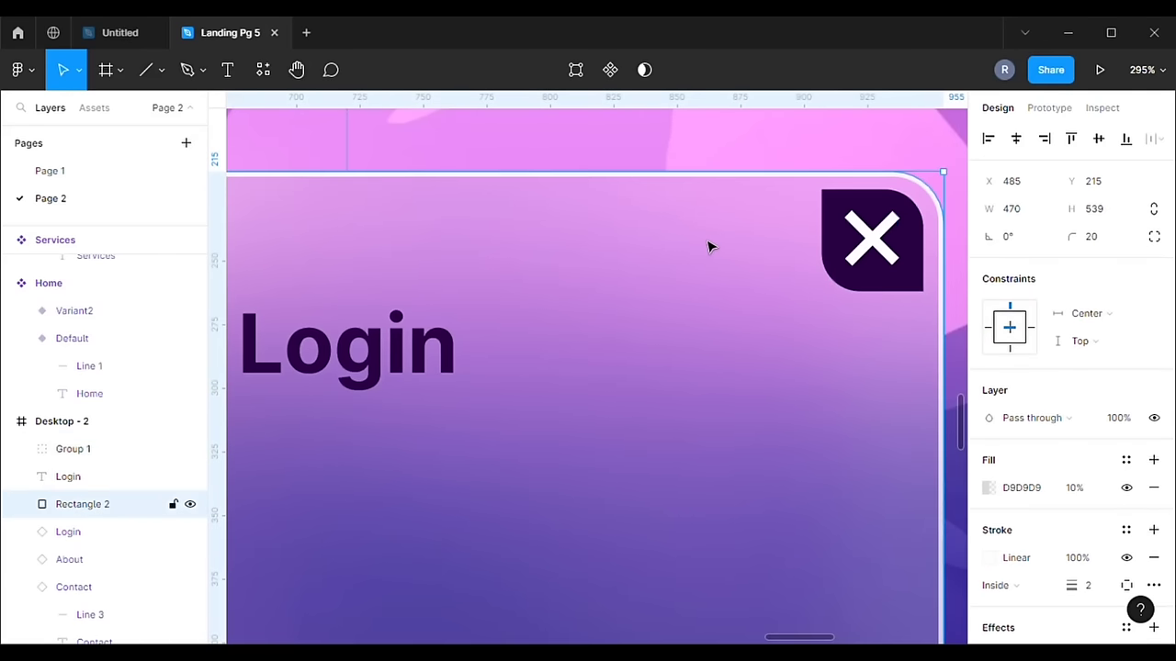
scroll(725, 240, down, 5)
key(Escape)
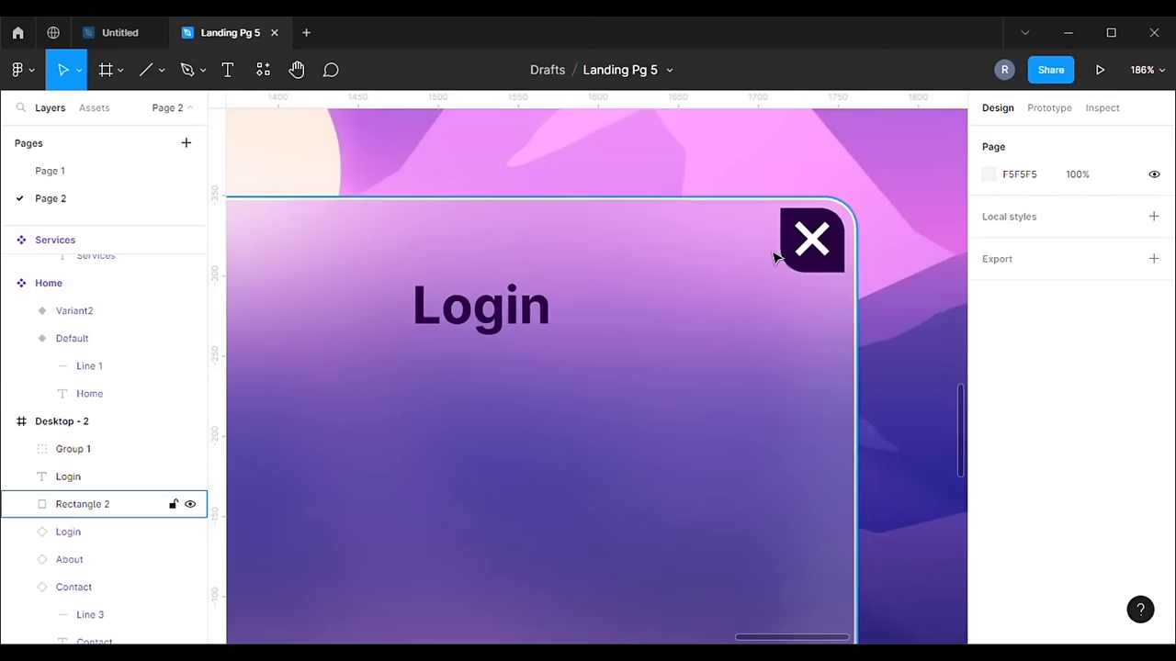
scroll(773, 257, down, 3)
scroll(773, 257, down, 2)
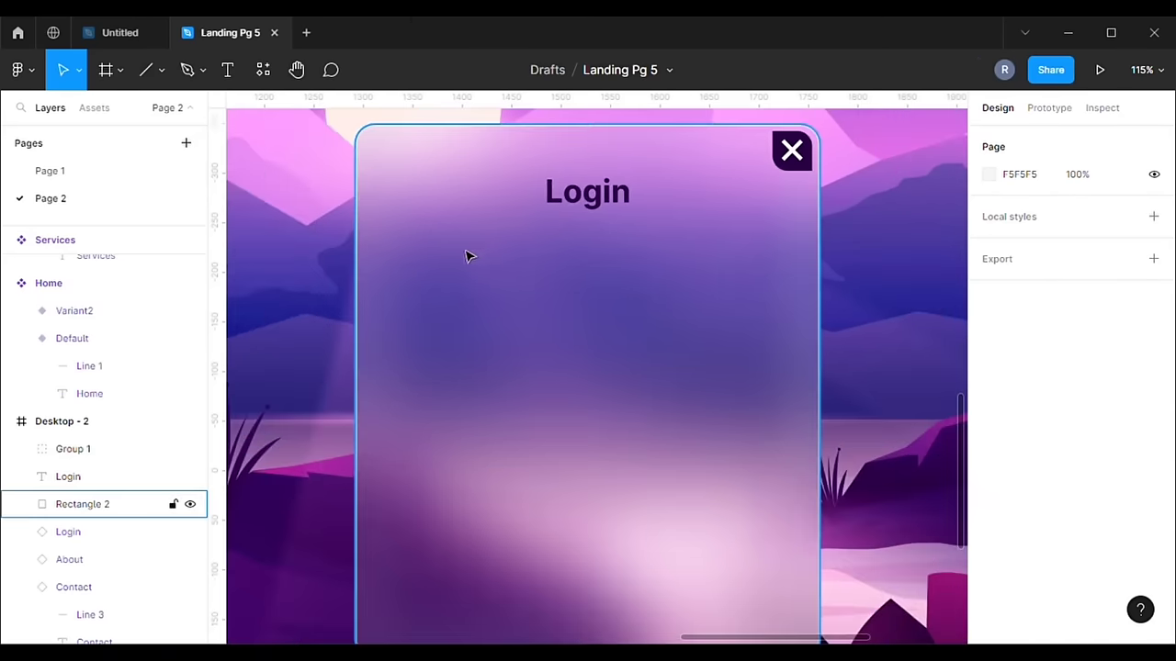
click(147, 70)
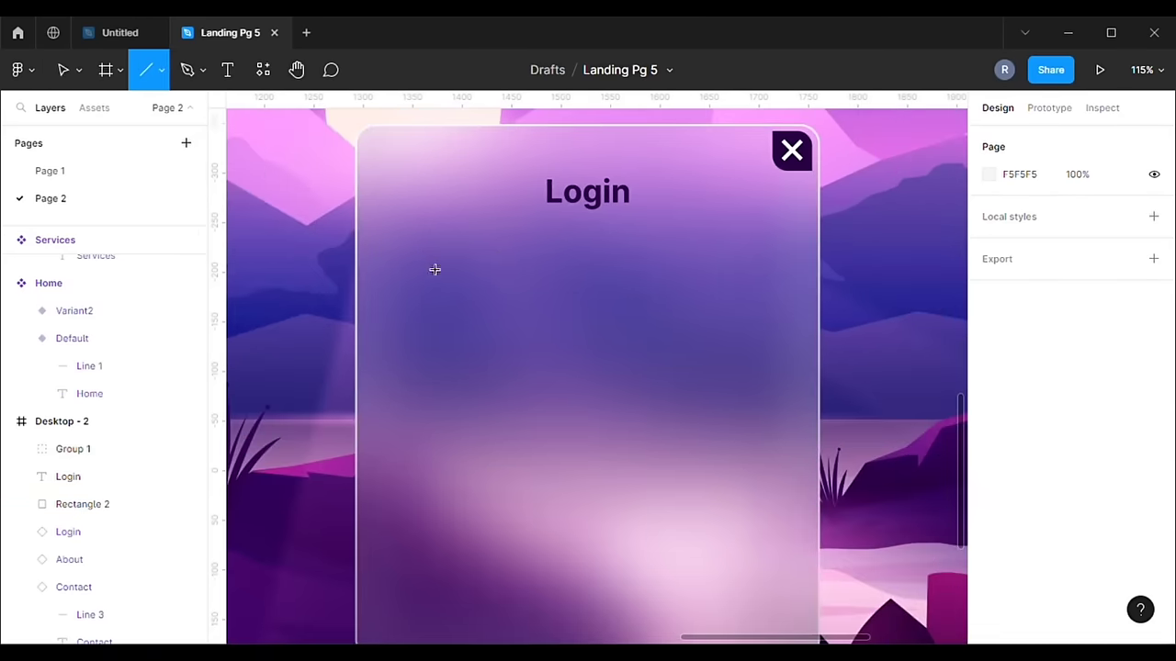
- Draw a 333-wide horizontal divider below the Login heading, stroked purple 4D1471
drag(423, 309, 753, 311)
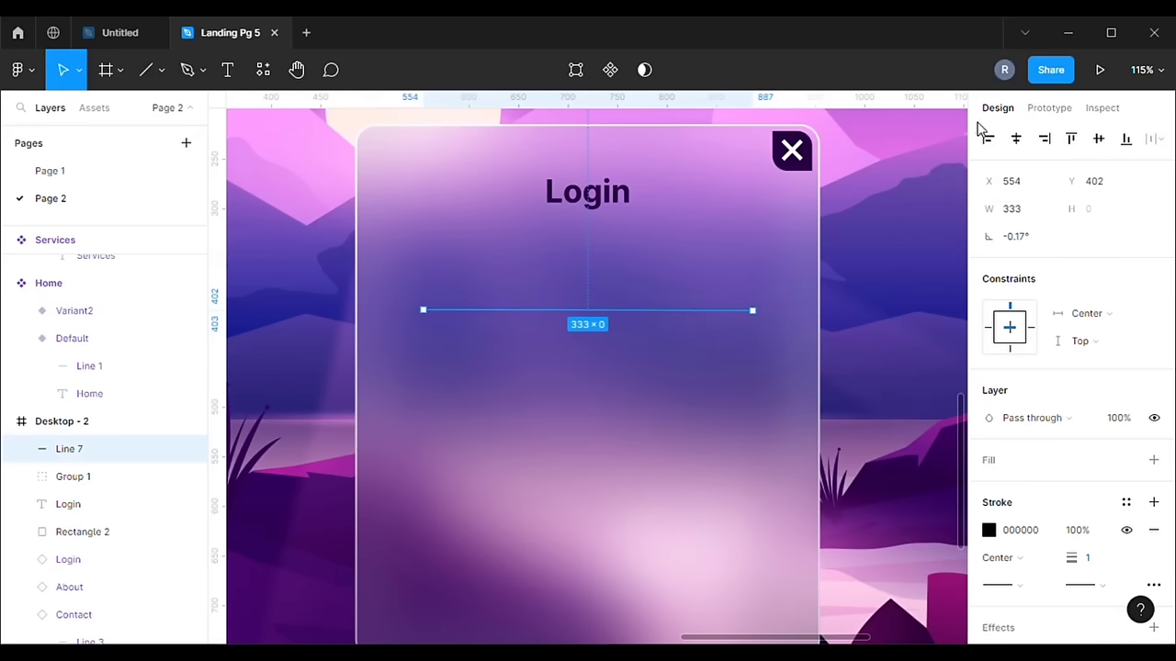
click(497, 313)
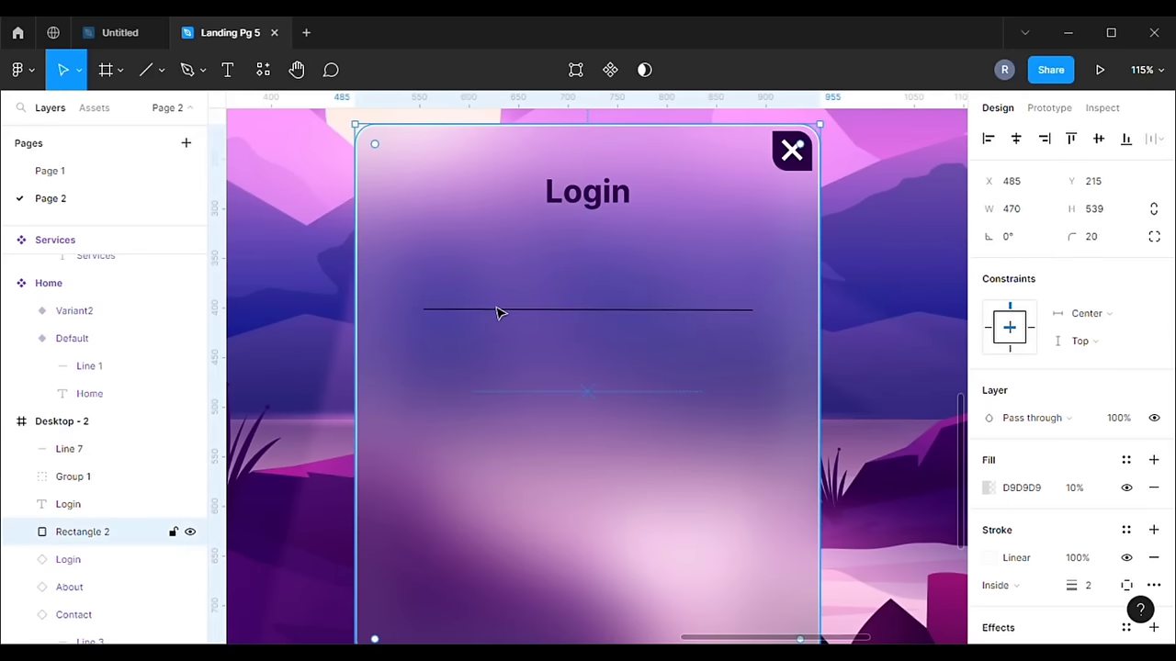
click(546, 312)
click(988, 530)
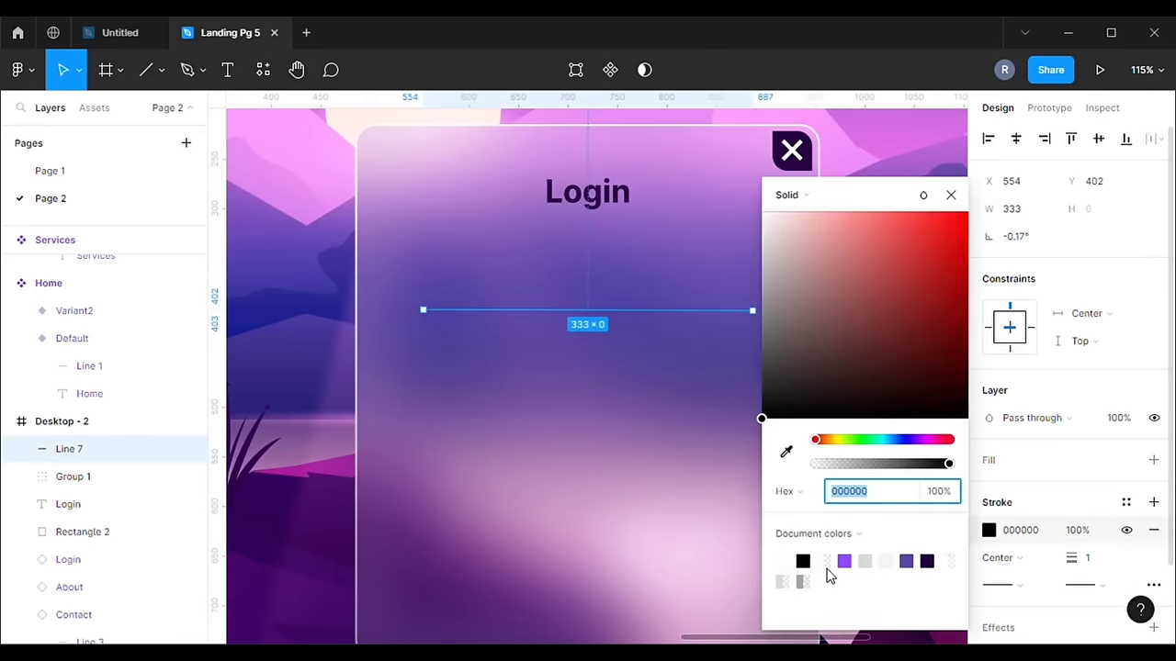
click(927, 560)
click(931, 327)
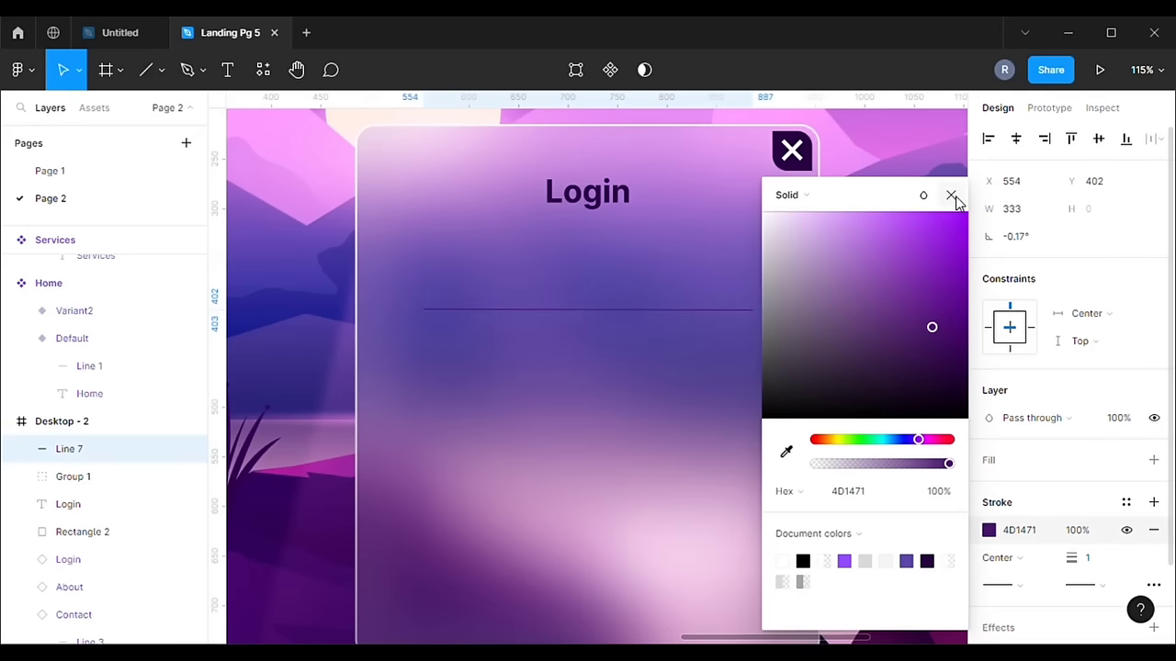
click(952, 198)
click(901, 254)
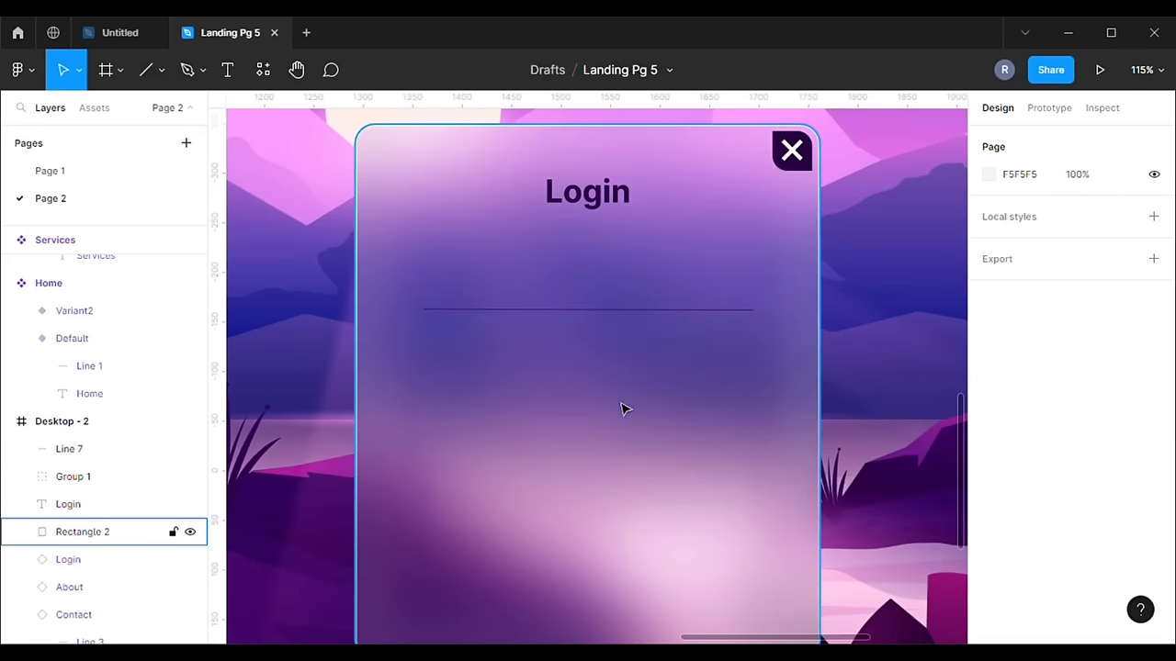
scroll(539, 323, down, 3)
- Duplicate the divider about 100 px lower and align both lines' horizontal centres
click(543, 320)
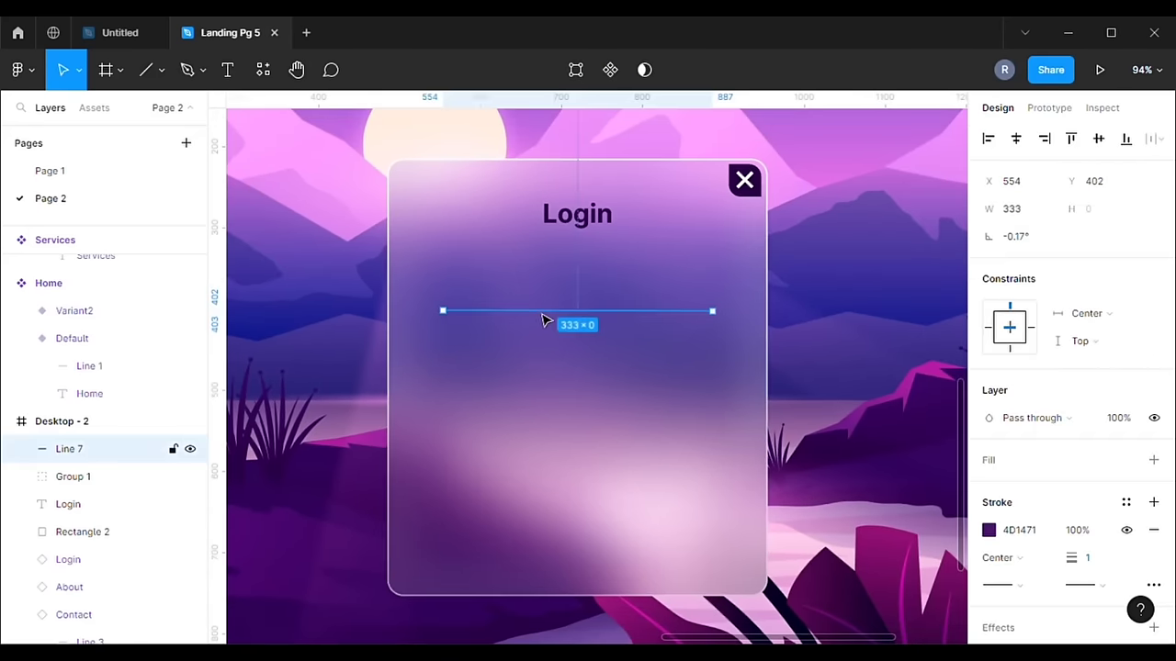
key(ctrl+d)
mouse_move(544, 326)
mouse_down()
mouse_move(544, 404)
mouse_move(549, 383)
mouse_up()
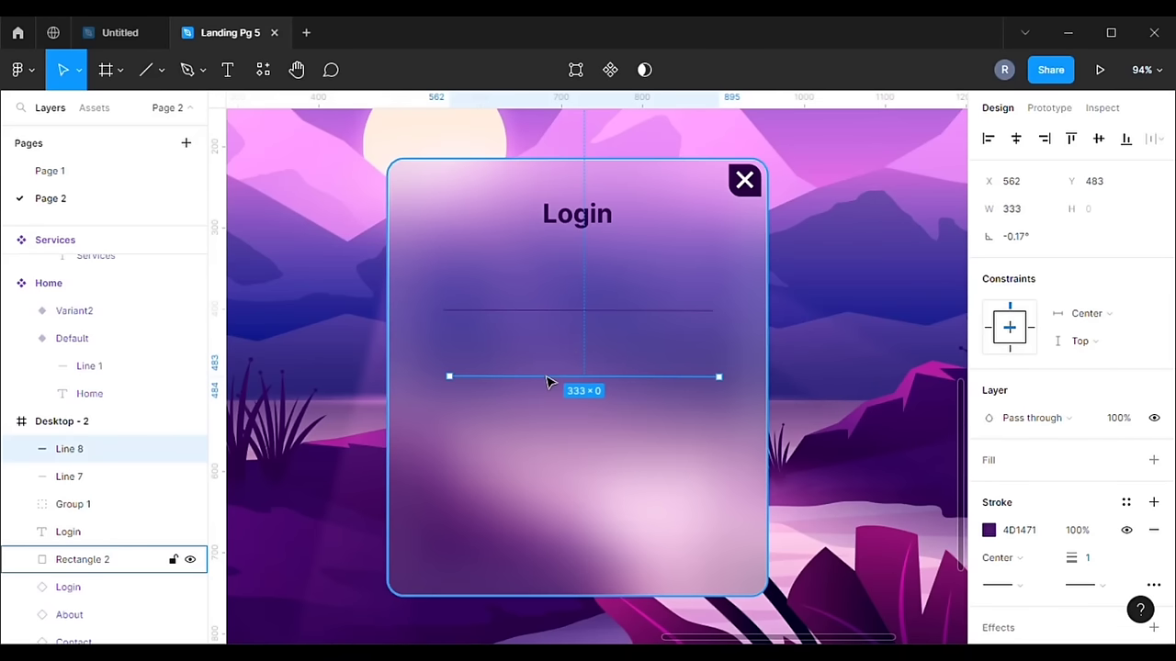
click(679, 321)
key(Down)
key(Down)
key(Down)
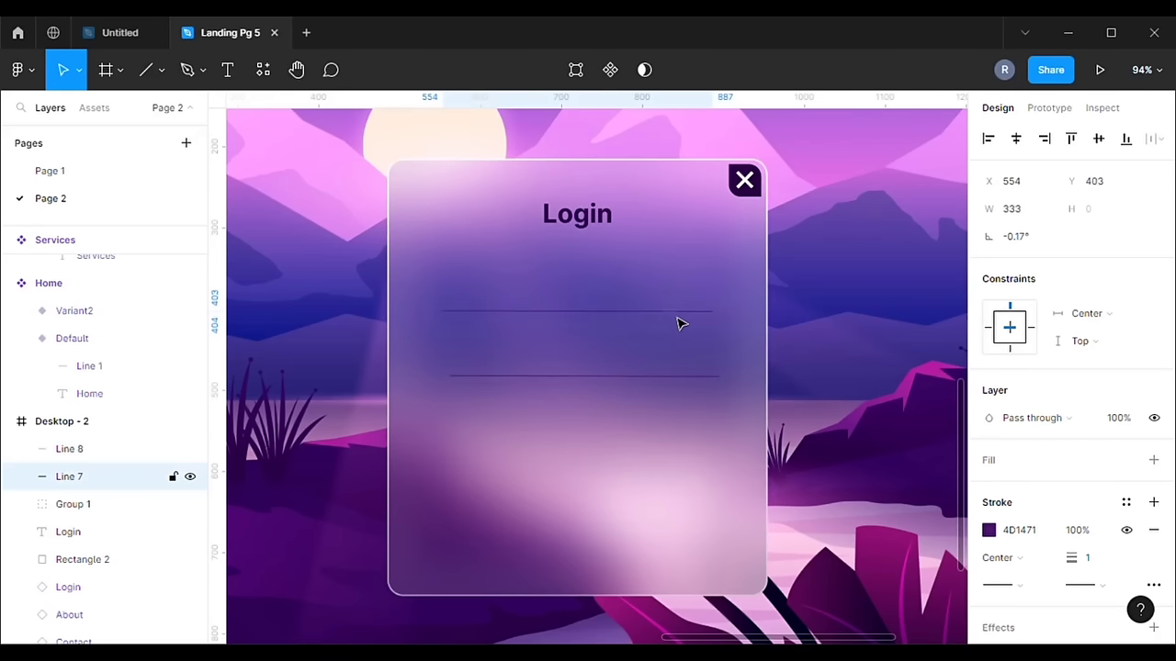
key(Down)
key(Down)
key(Down)
drag(432, 290, 598, 398)
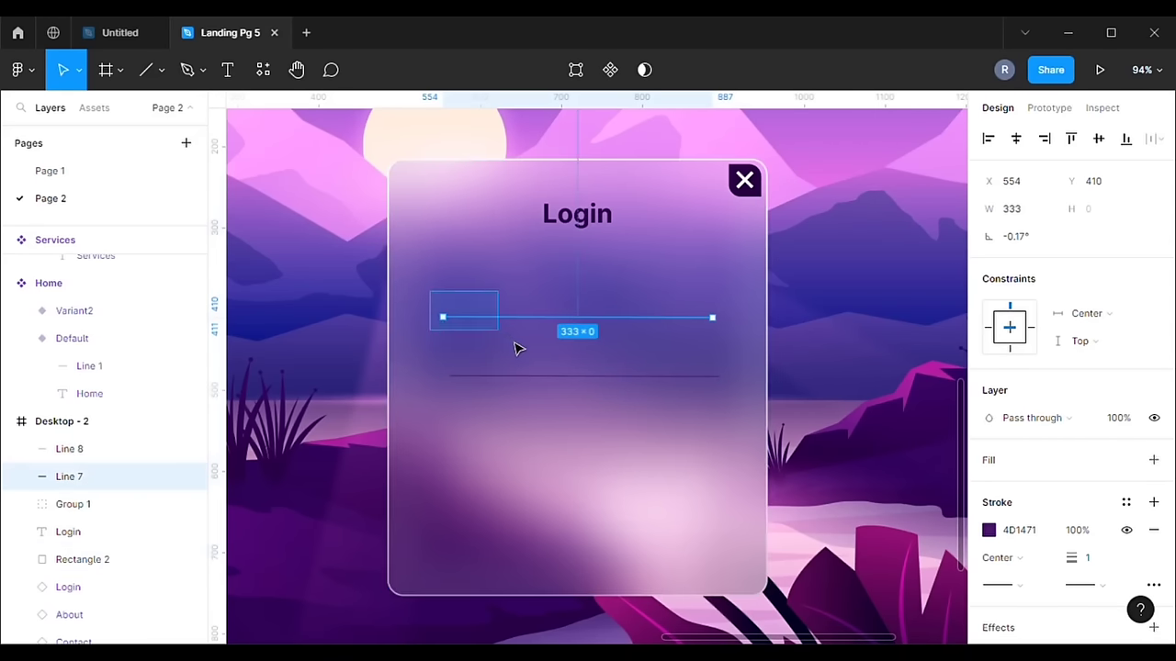
click(1014, 139)
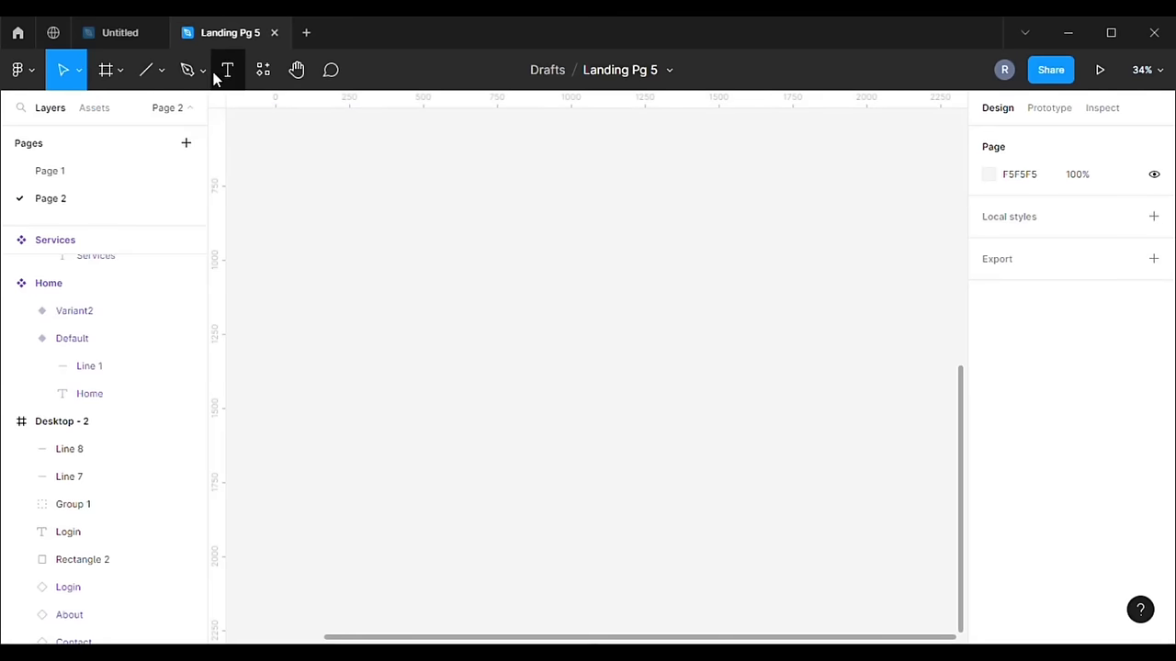
- Draw a grey D9D9D9 rectangle on empty canvas and resize it to 329×46
click(227, 70)
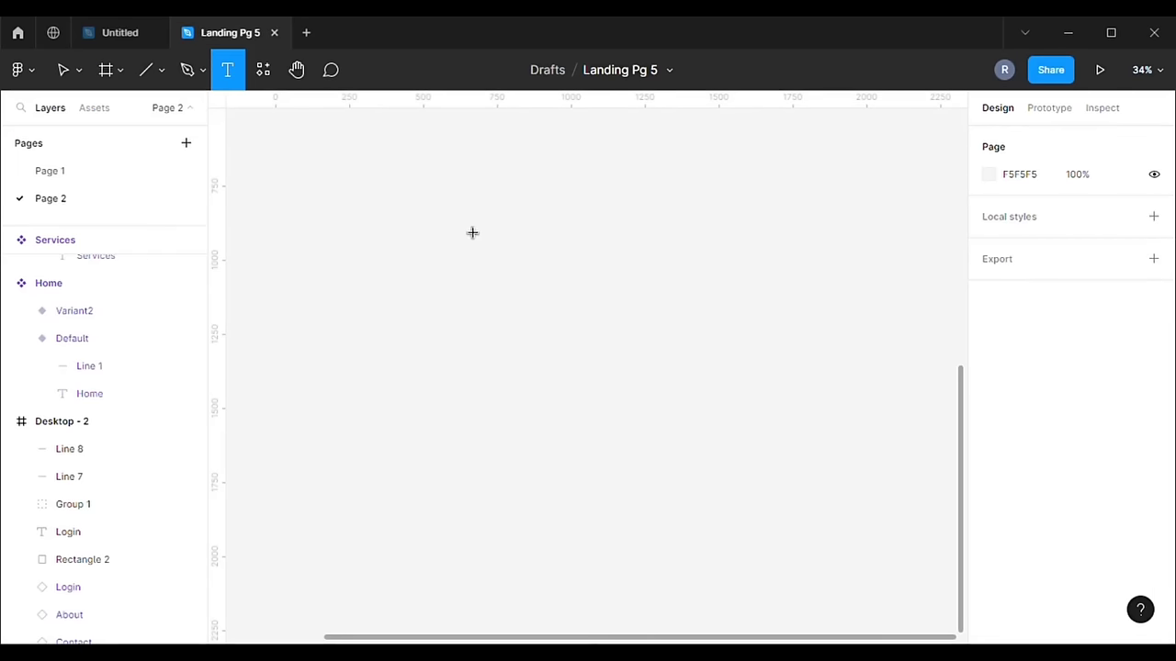
click(158, 74)
click(137, 110)
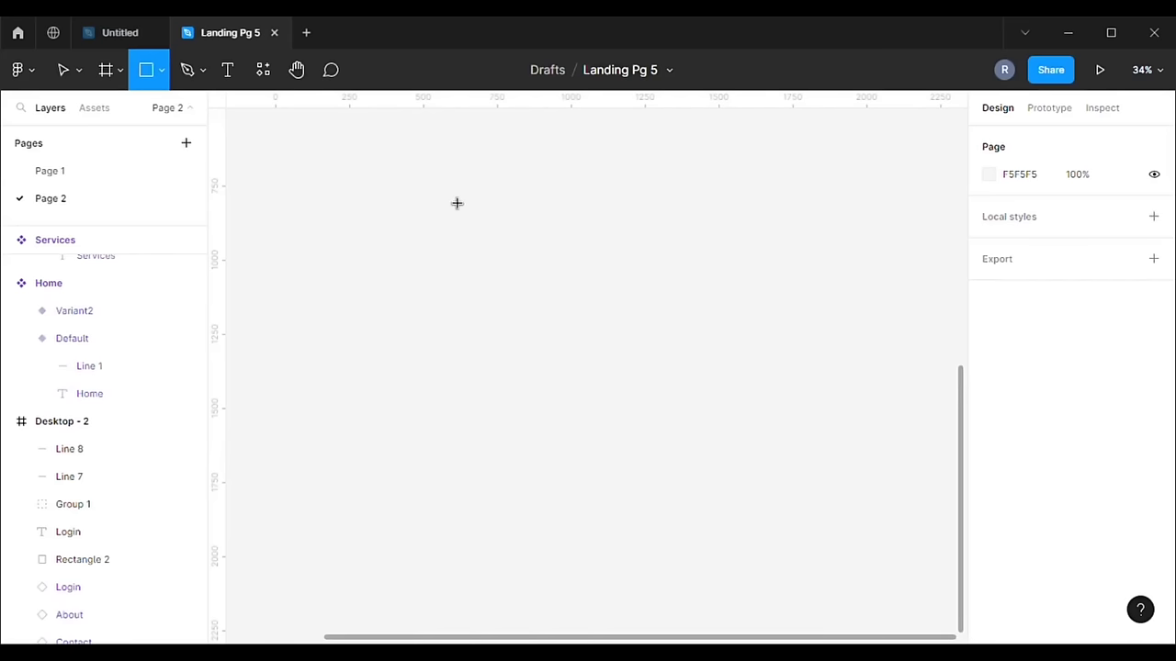
drag(444, 188, 608, 227)
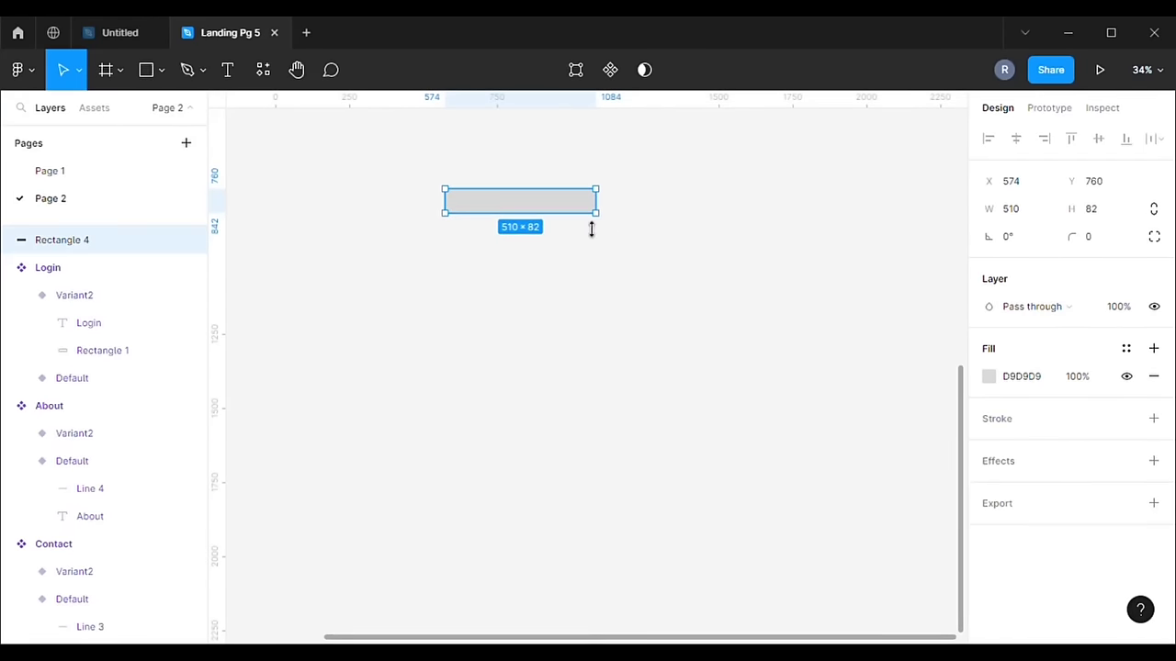
click(393, 171)
drag(488, 213, 545, 241)
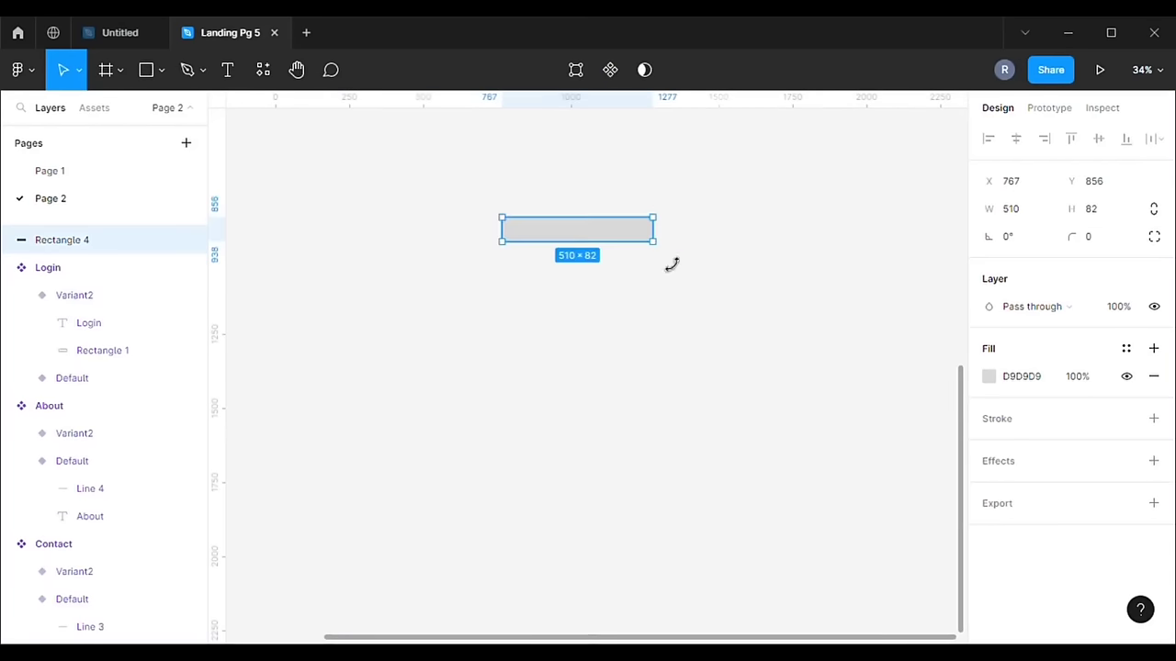
drag(655, 244, 615, 248)
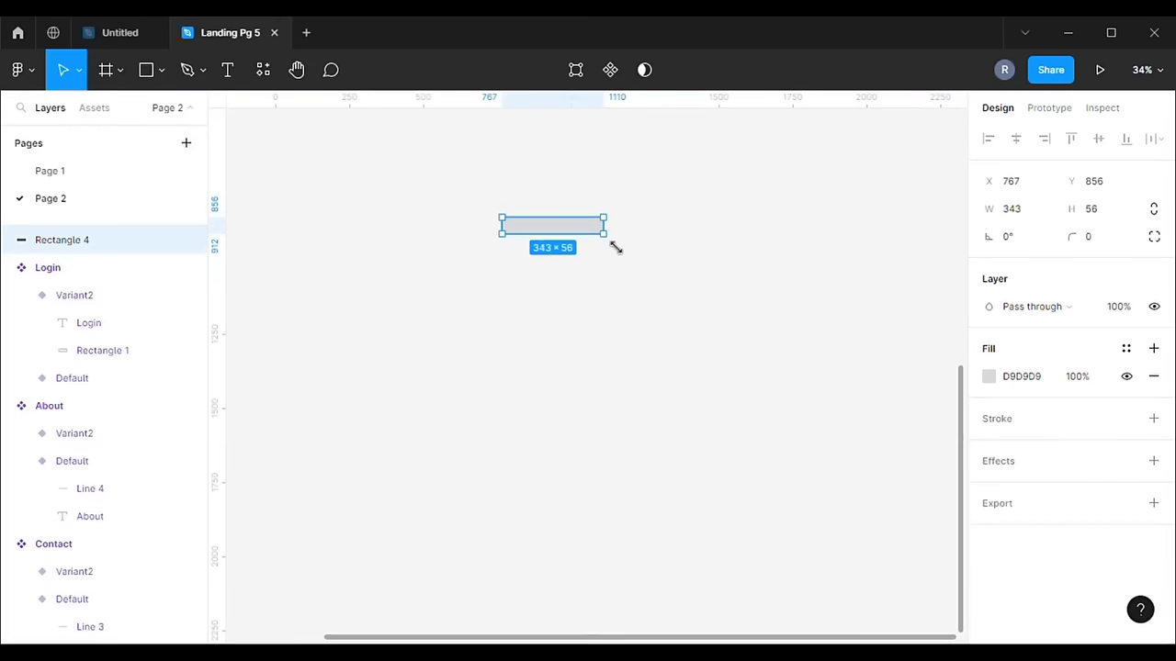
scroll(514, 235, up, 3)
scroll(561, 236, up, 3)
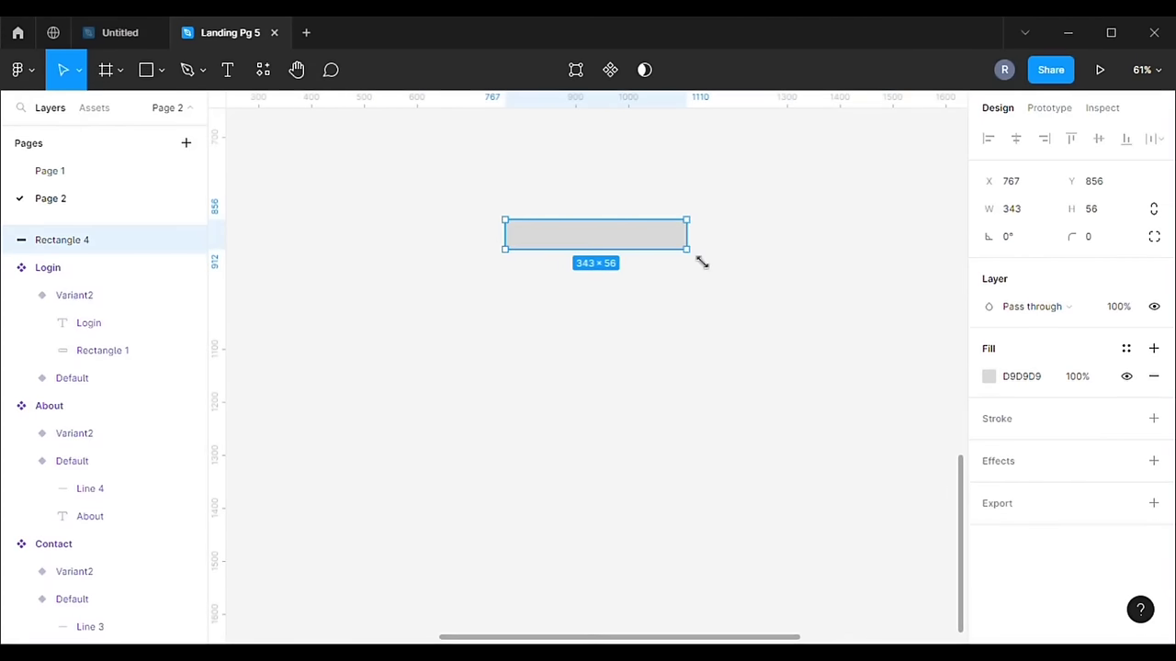
drag(701, 260, 691, 258)
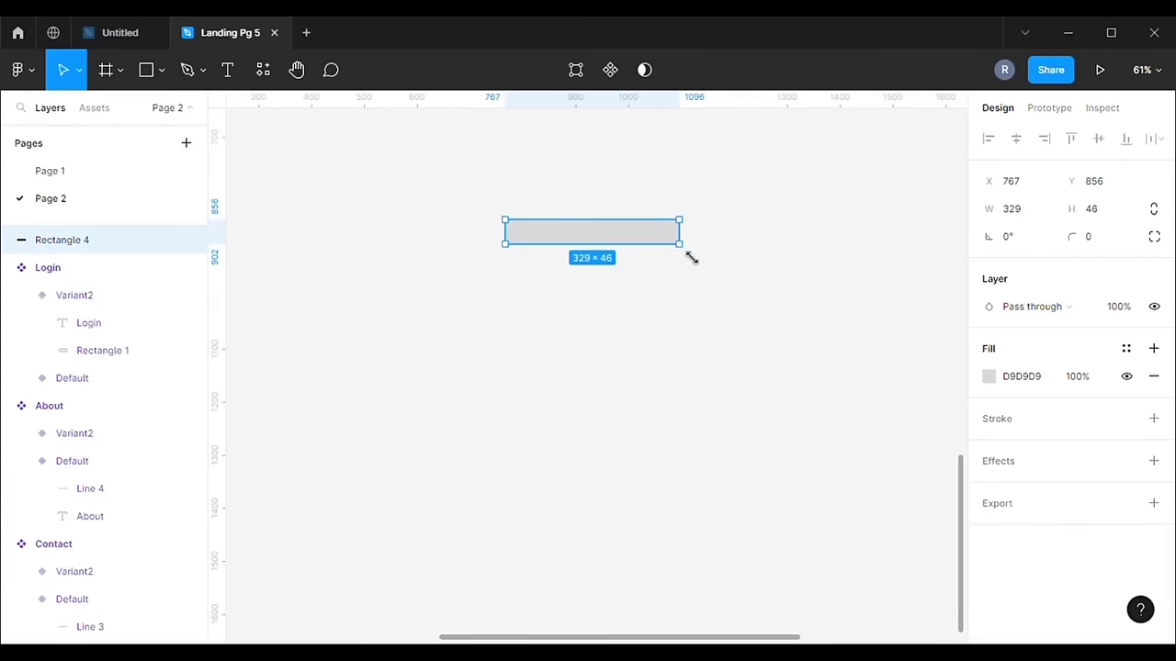
click(532, 229)
scroll(523, 254, up, 2)
- Add an 'Email' label inside the grey rectangle, centre it vertically, and select both layers
scroll(554, 244, up, 2)
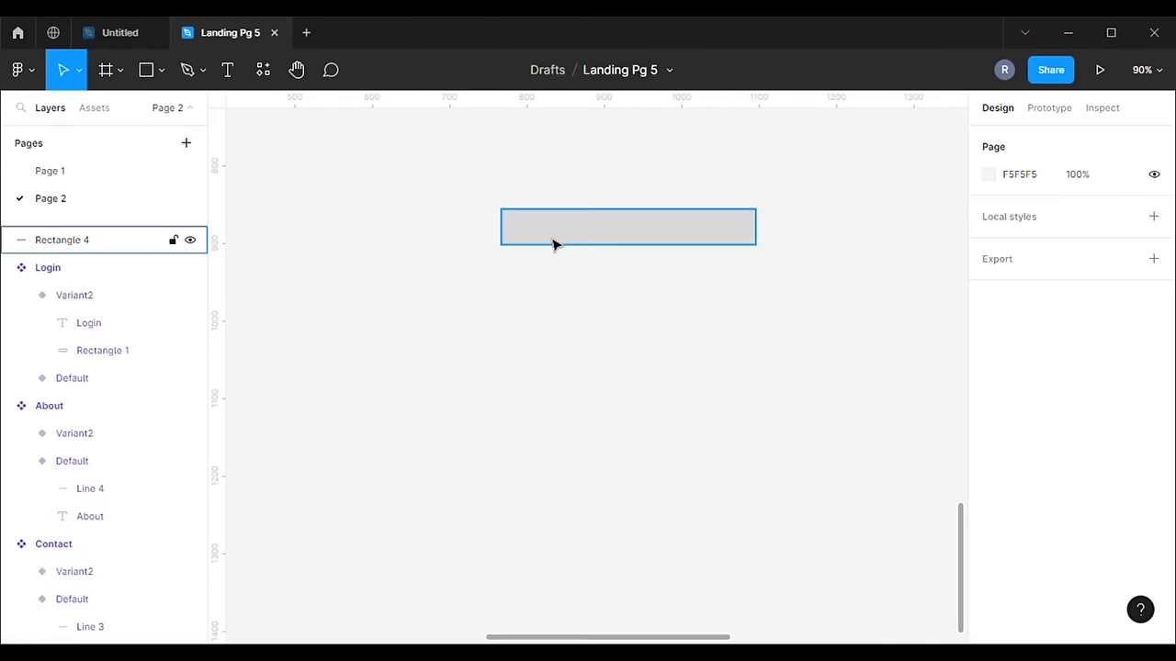
key(t)
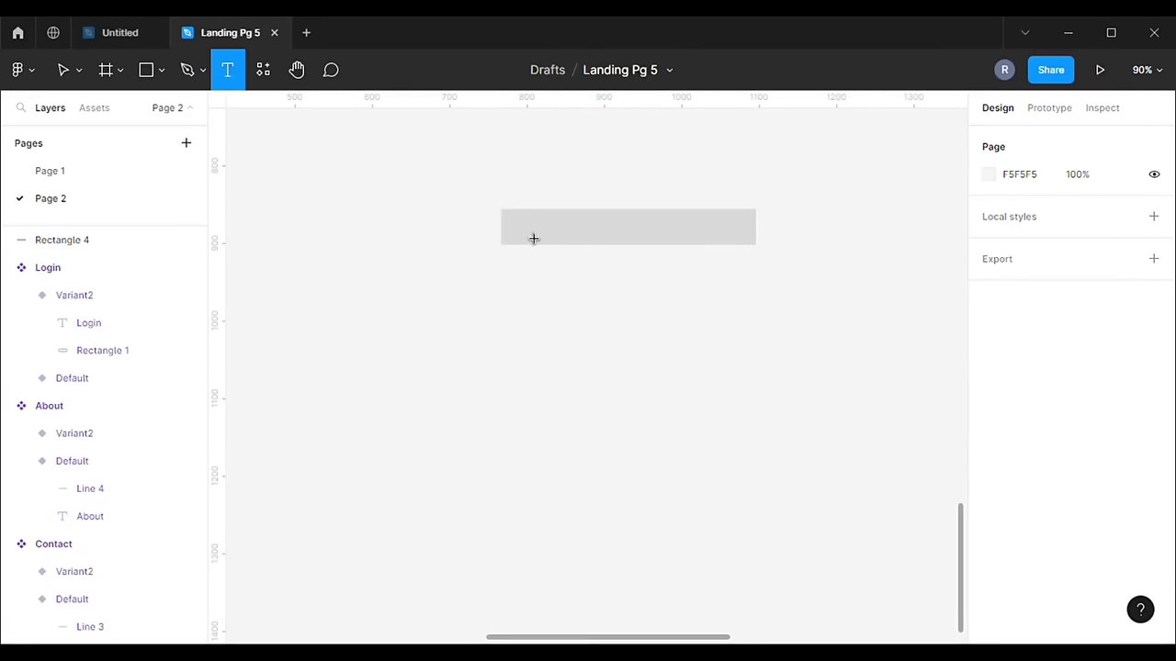
click(534, 238)
text(Emai)
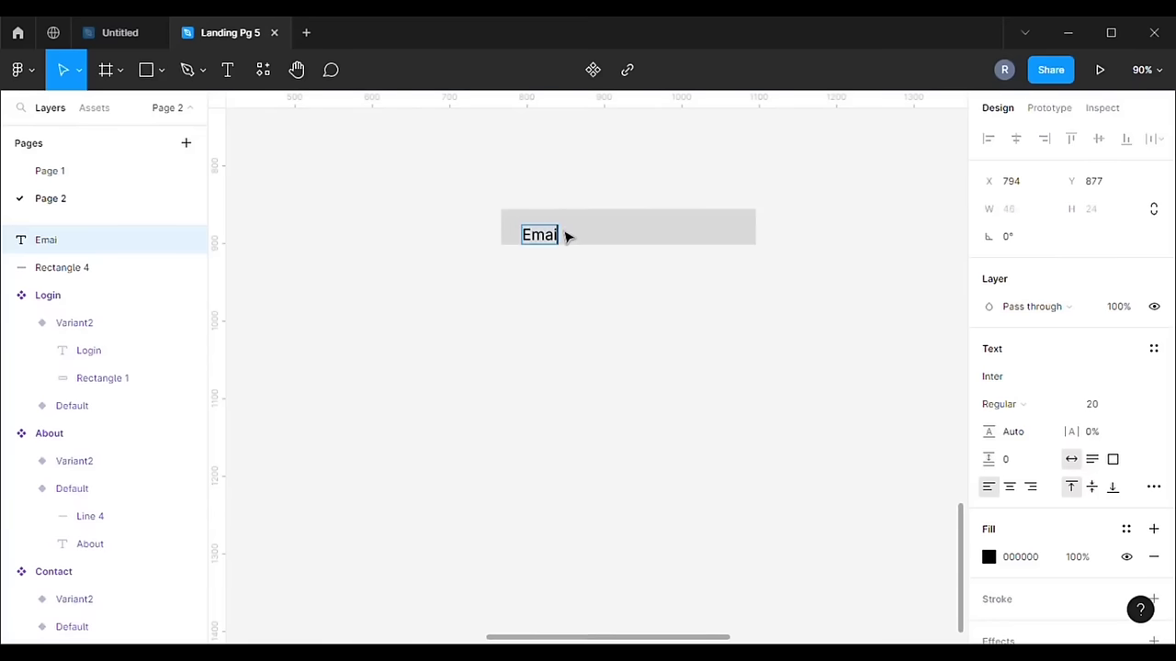
text(l)
key(Escape)
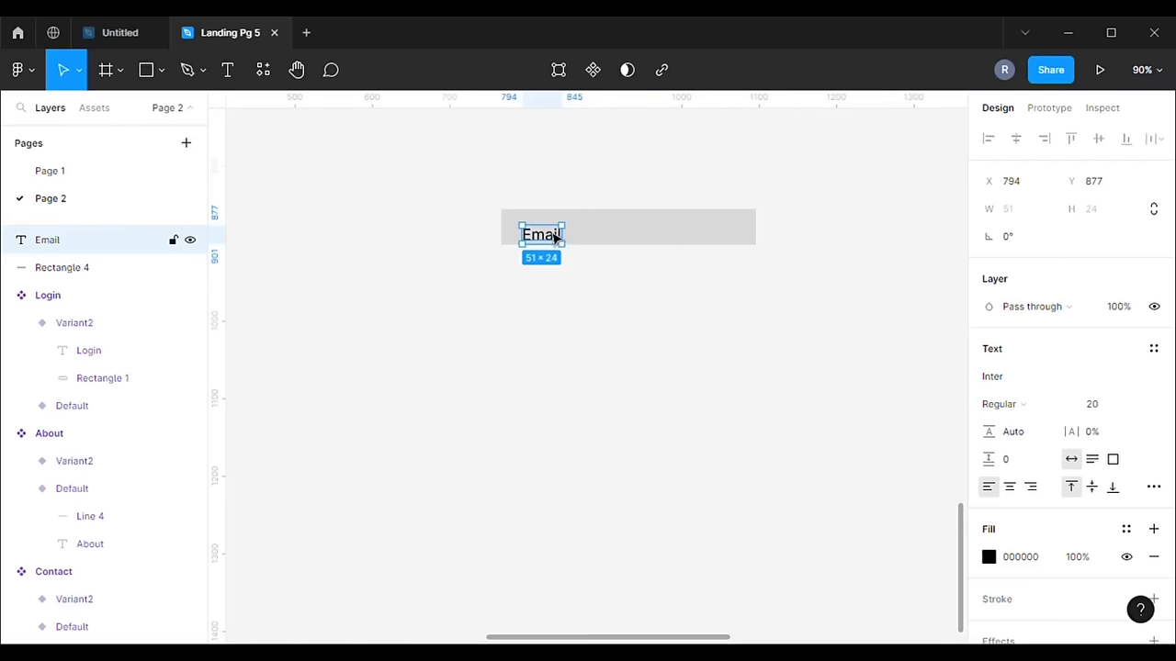
drag(554, 236, 585, 241)
drag(496, 193, 703, 265)
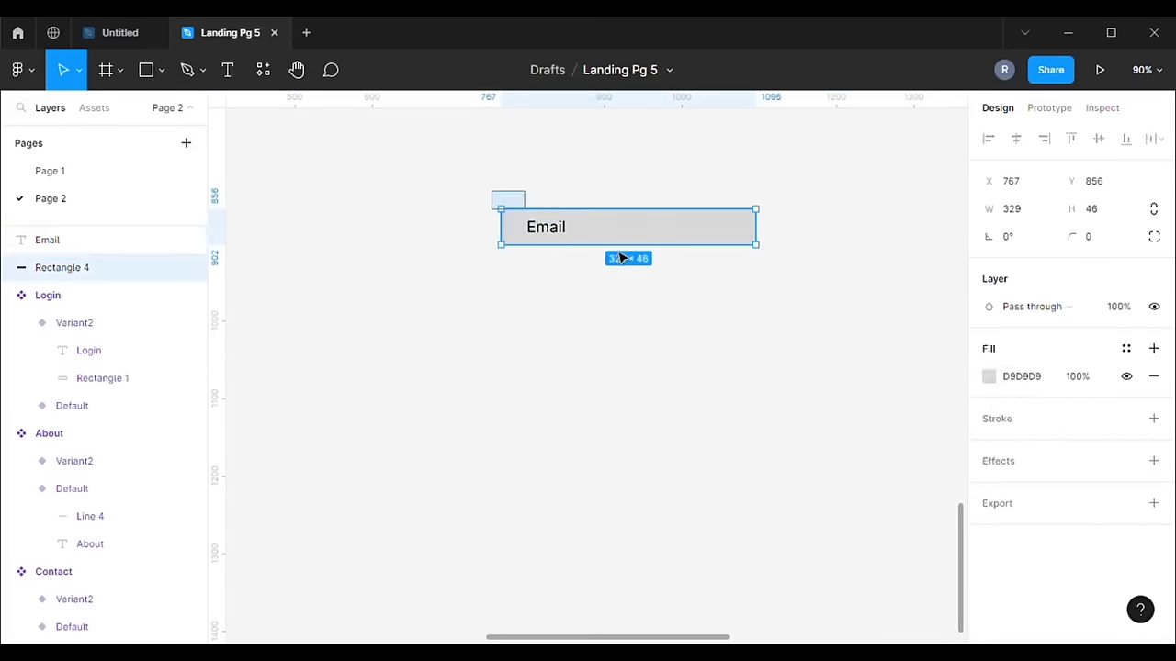
click(582, 73)
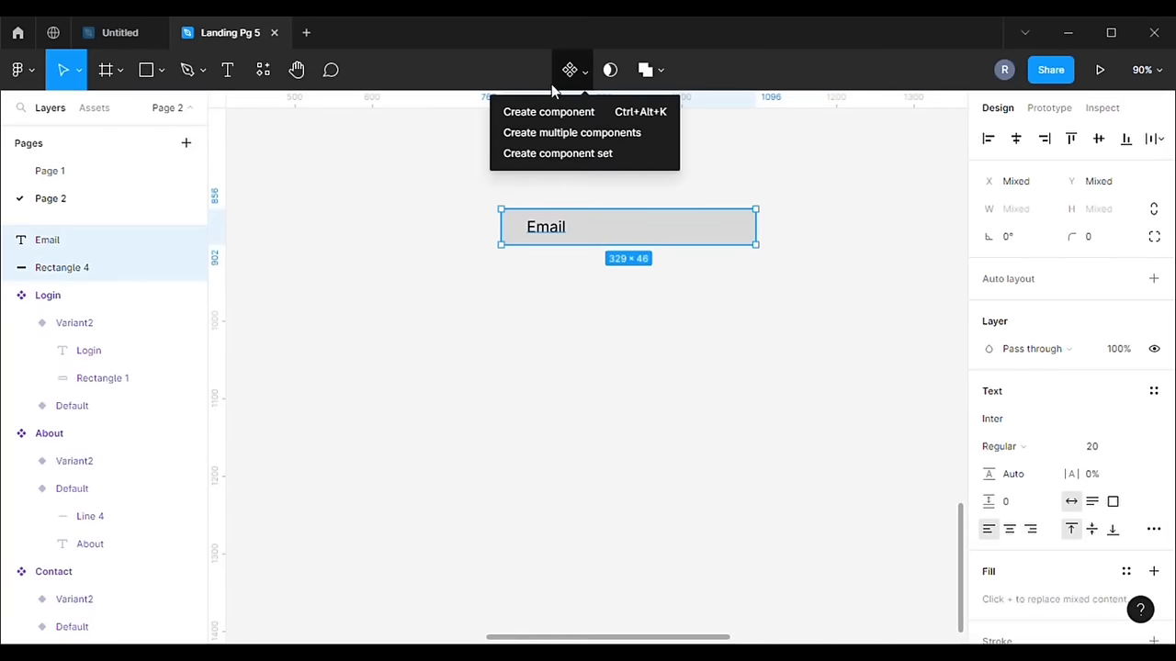
- Make the Email field a component, add a second variant, and duplicate its Email label upward
click(548, 111)
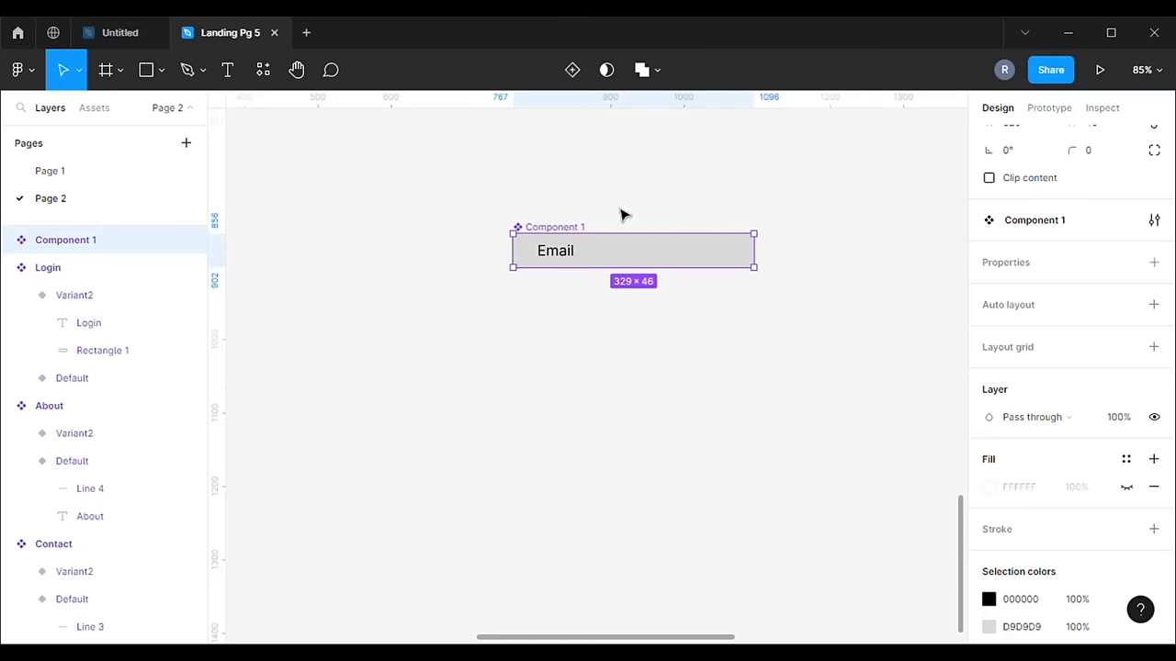
click(567, 70)
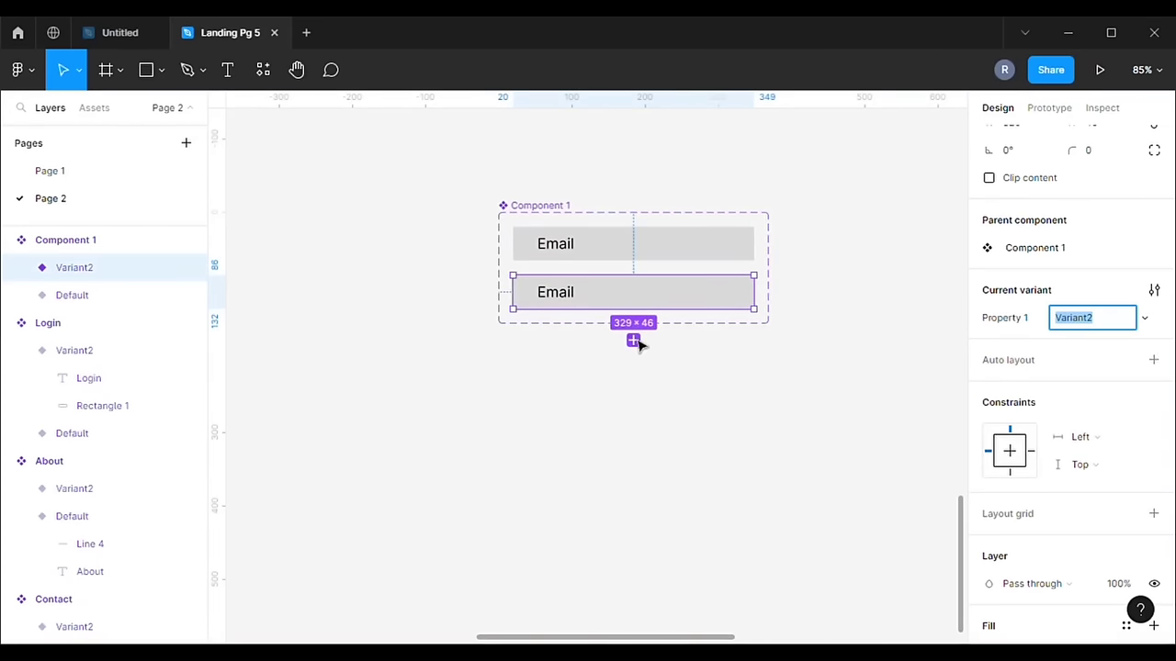
scroll(559, 306, up, 5)
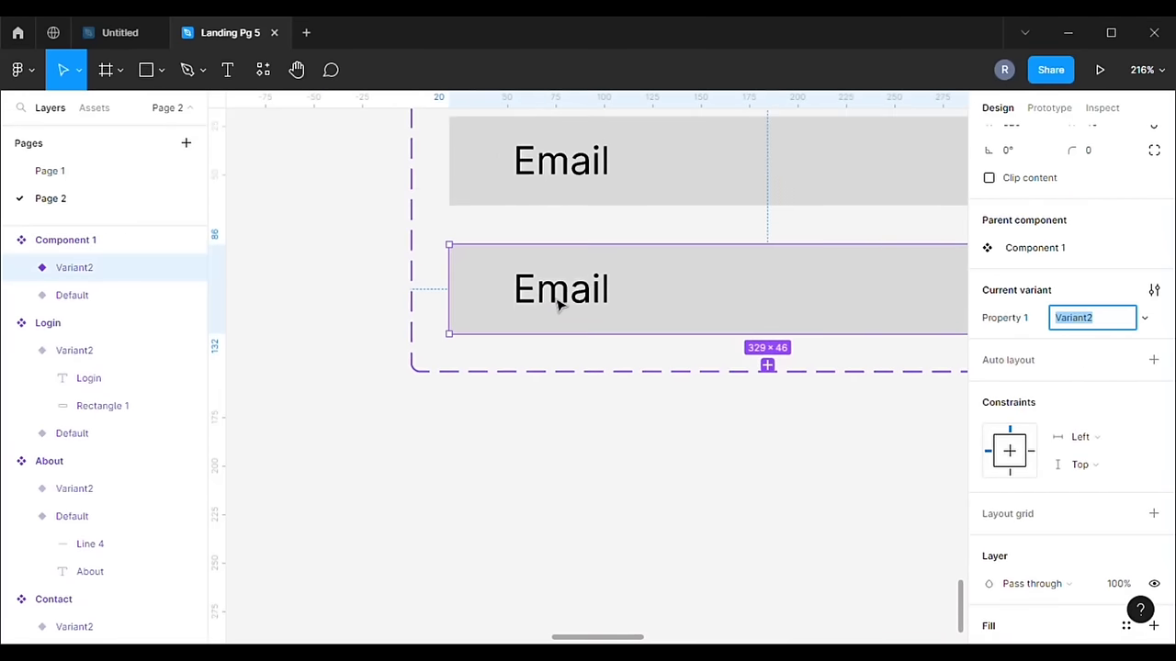
scroll(560, 306, up, 2)
scroll(560, 306, up, 1)
double_click(560, 306)
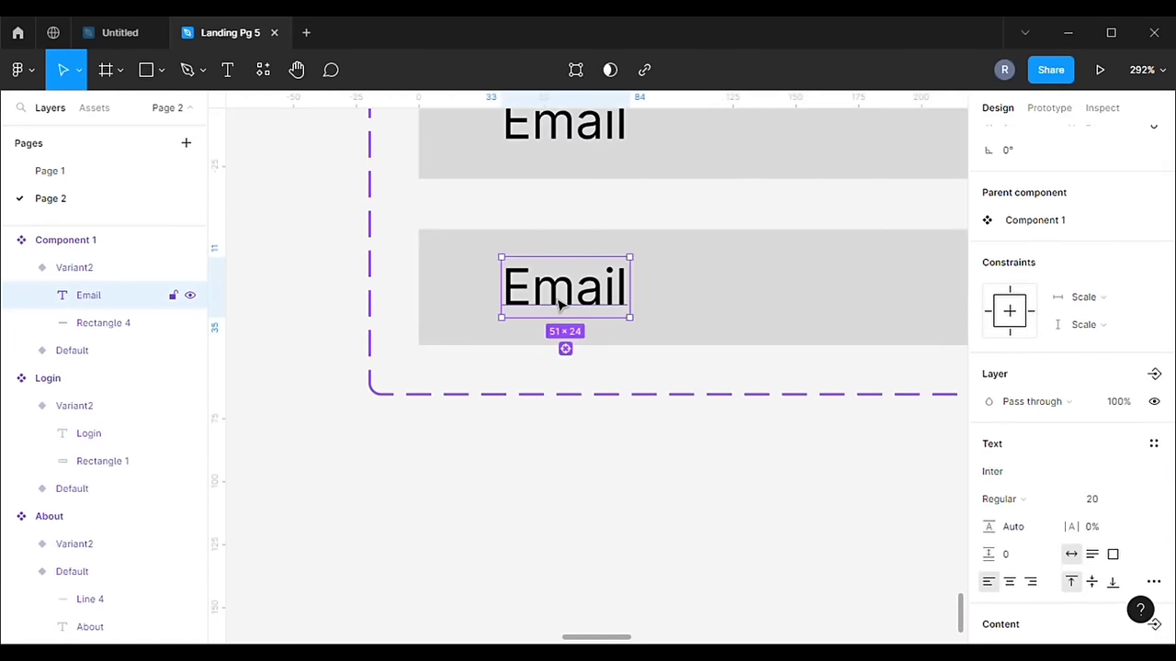
key(ctrl+d)
drag(555, 283, 556, 248)
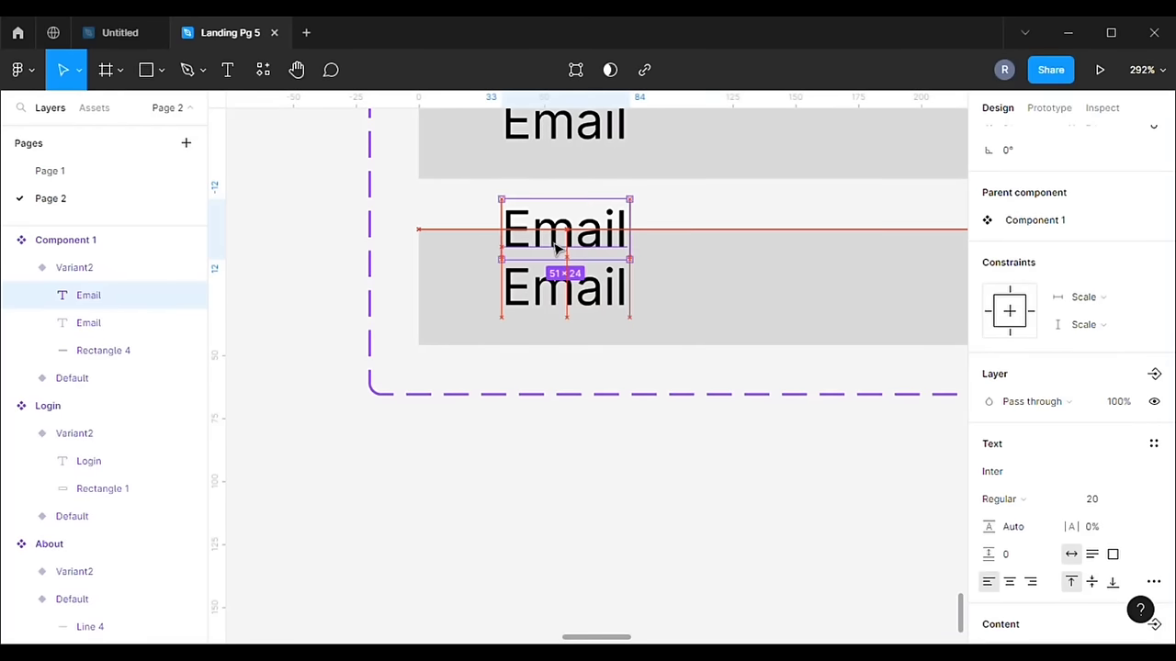
- Turn the lower label into a '|' caret and set the upper Email label to size 16
double_click(555, 305)
key(BackSpace)
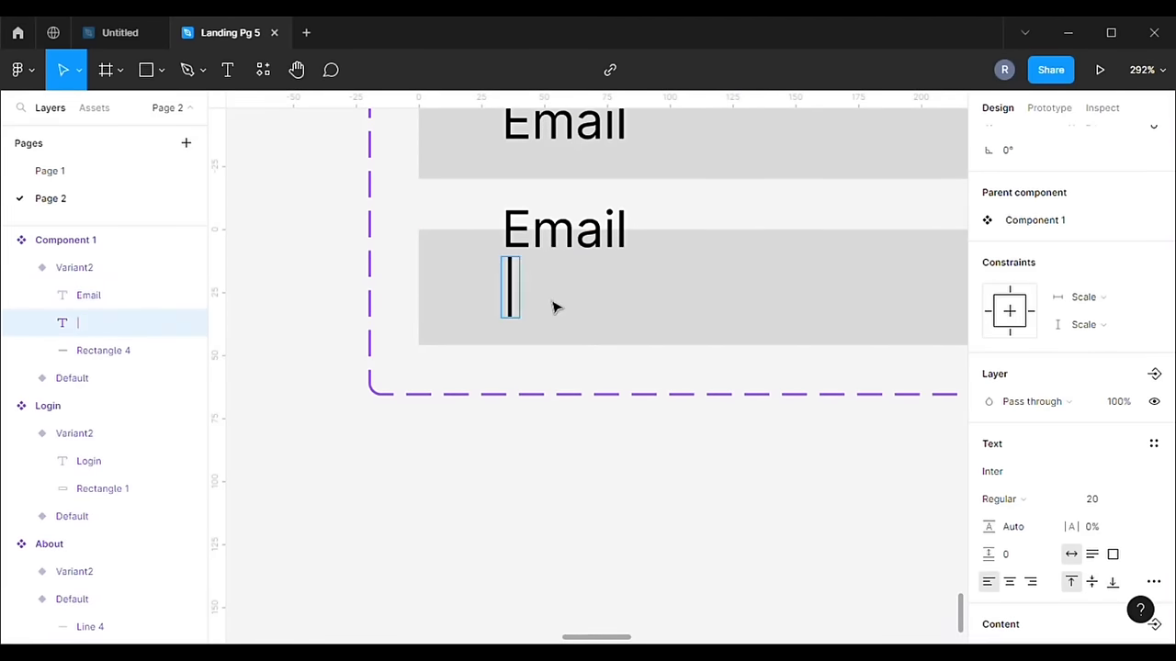
double_click(572, 246)
click(1136, 501)
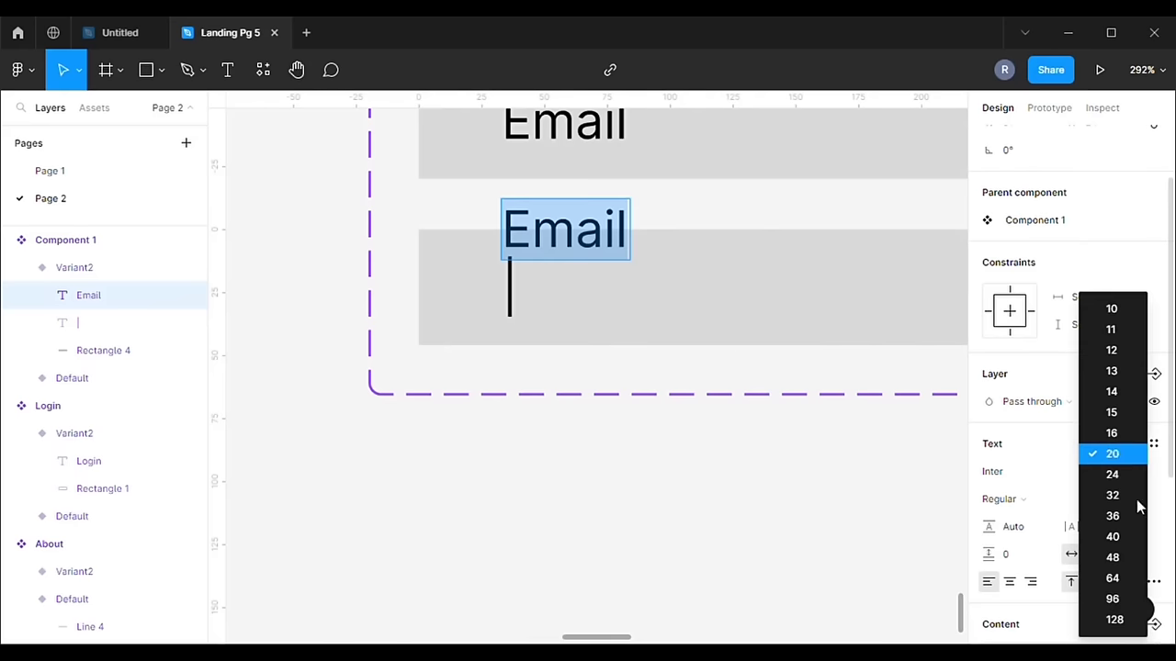
click(1110, 433)
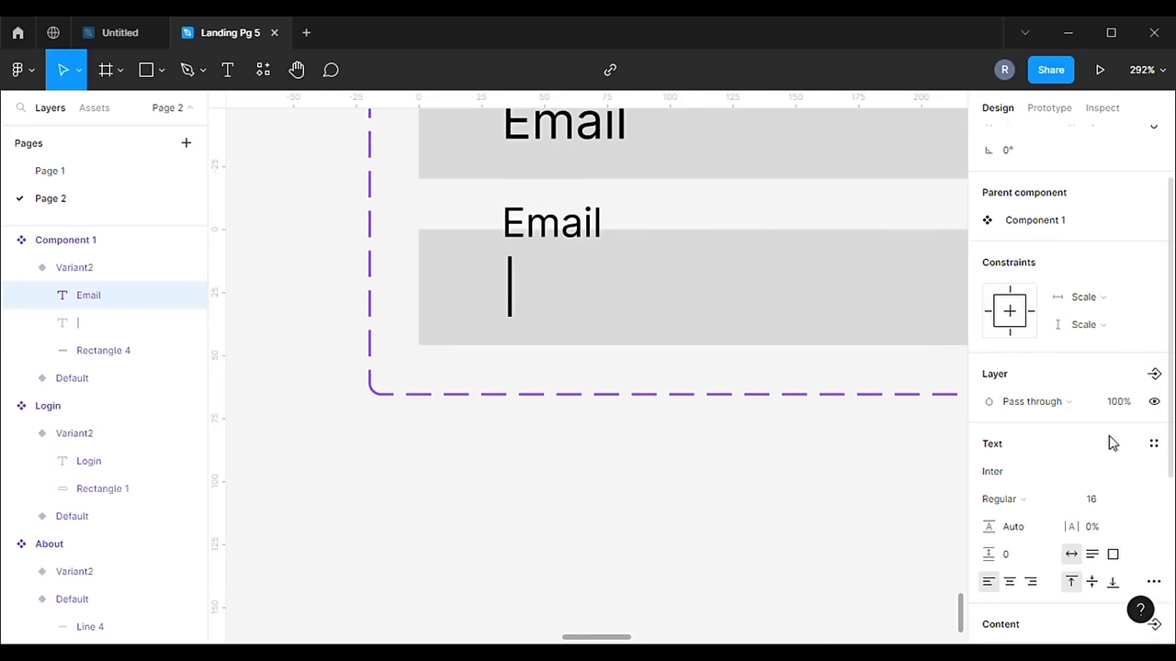
click(555, 237)
drag(555, 237, 548, 248)
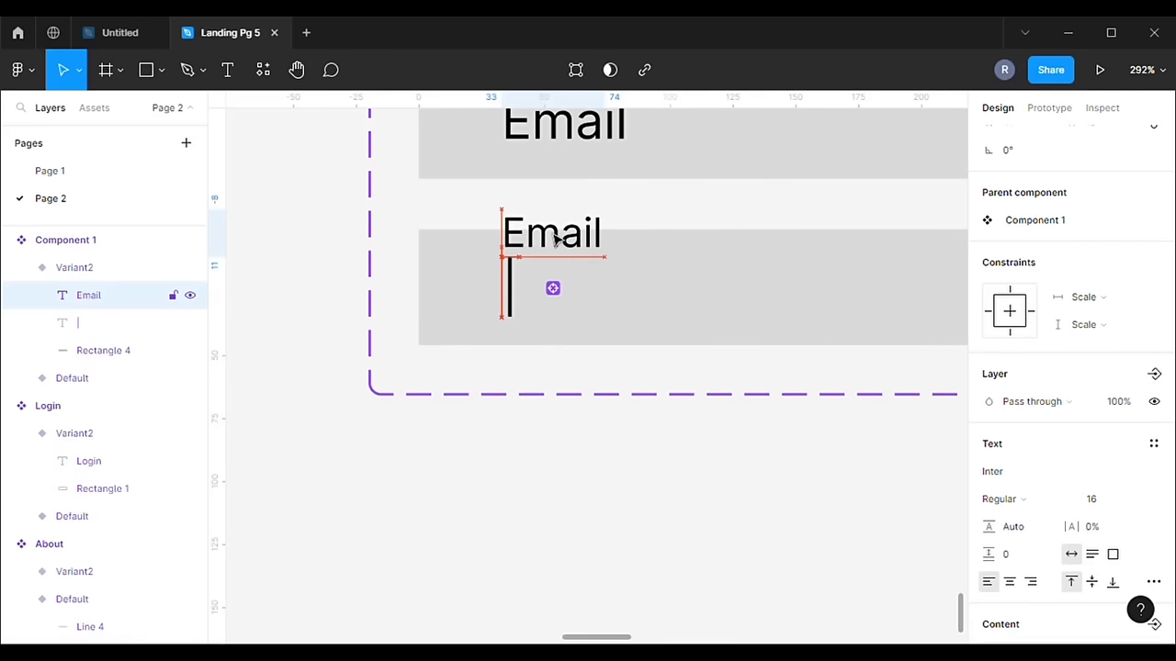
click(514, 294)
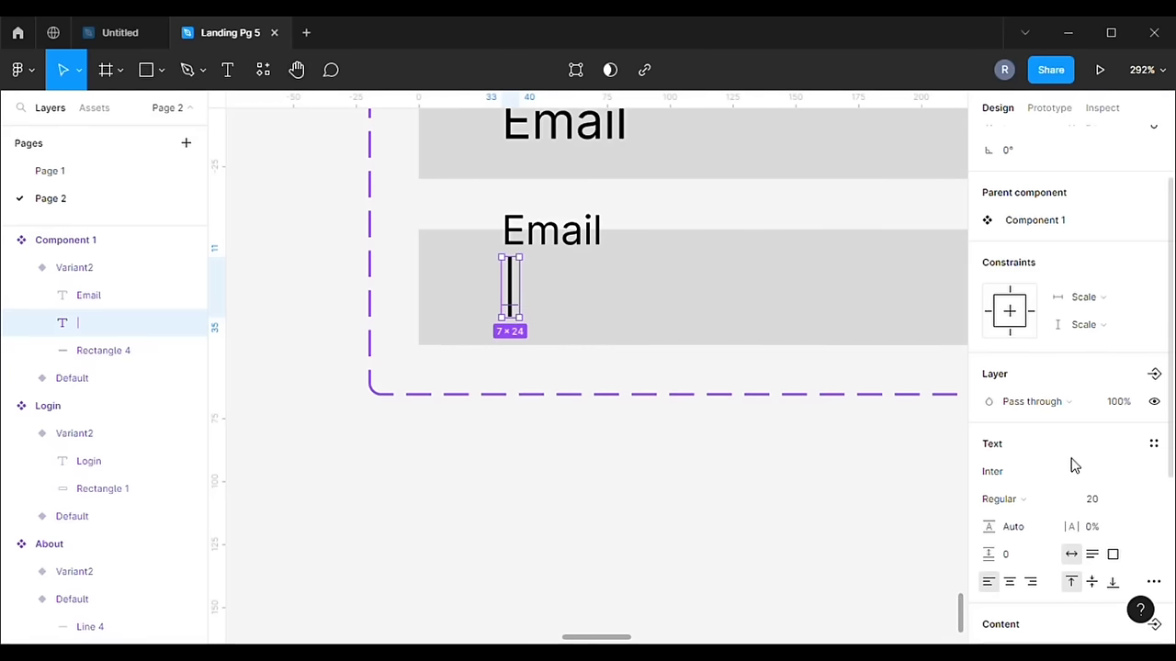
click(566, 423)
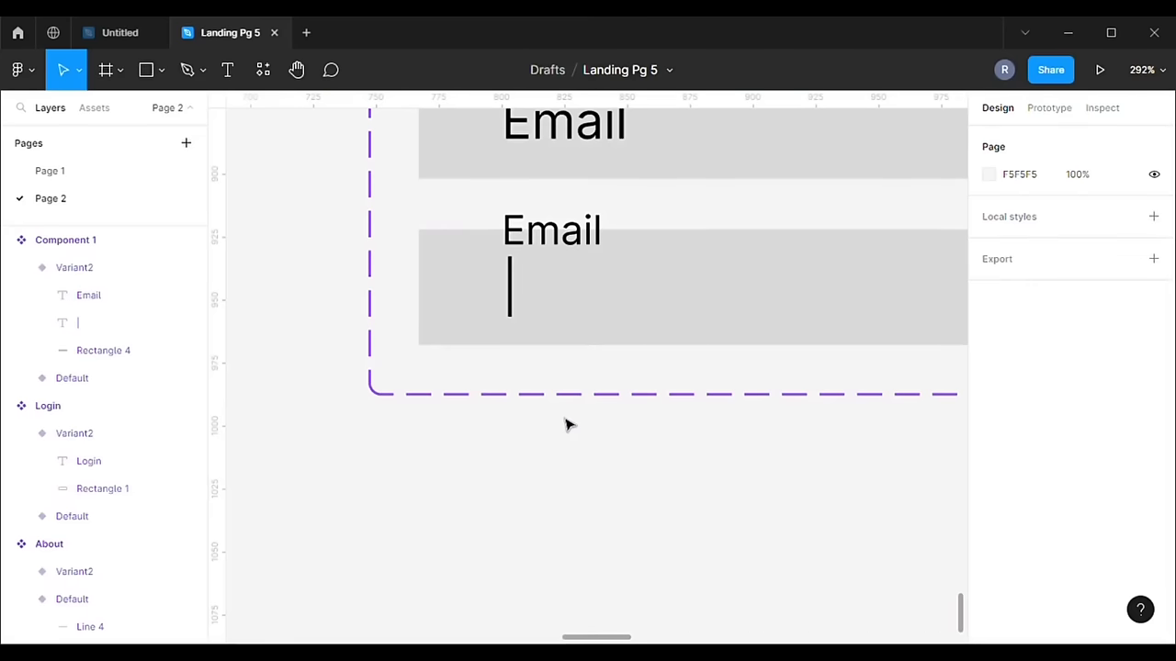
ctrl+scroll(566, 423, down, 2)
ctrl+scroll(566, 423, down, 2)
- Add Variant3 from Variant2 and set its caret bar's fill opacity to 0%
drag(606, 639, 630, 639)
click(616, 348)
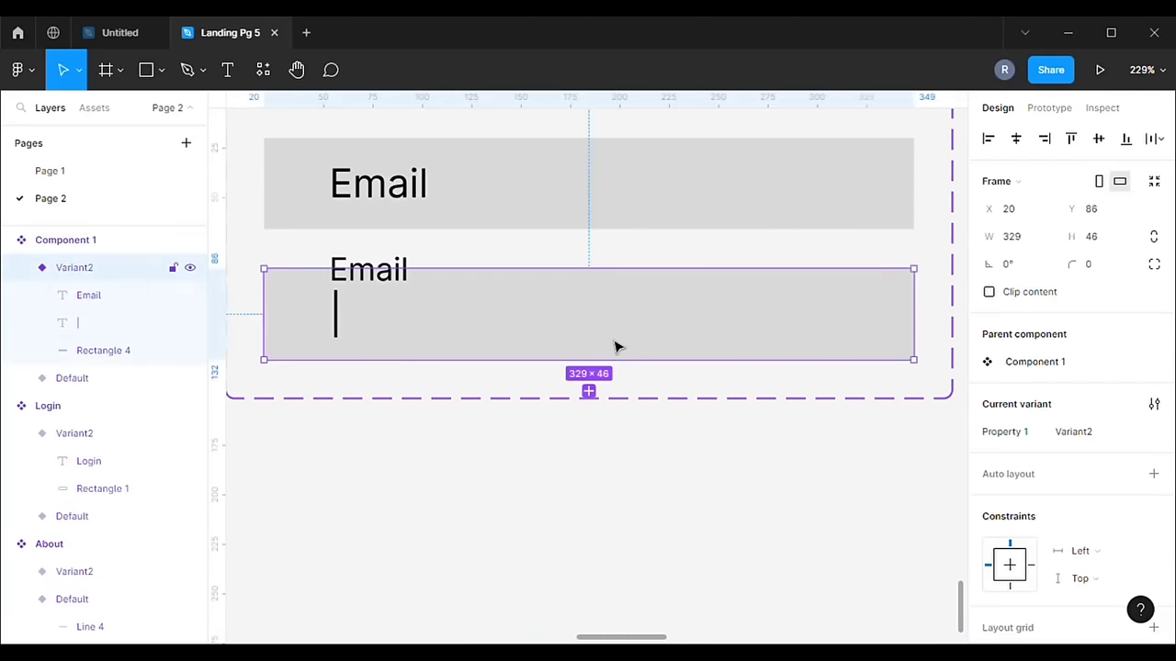
click(589, 393)
click(338, 454)
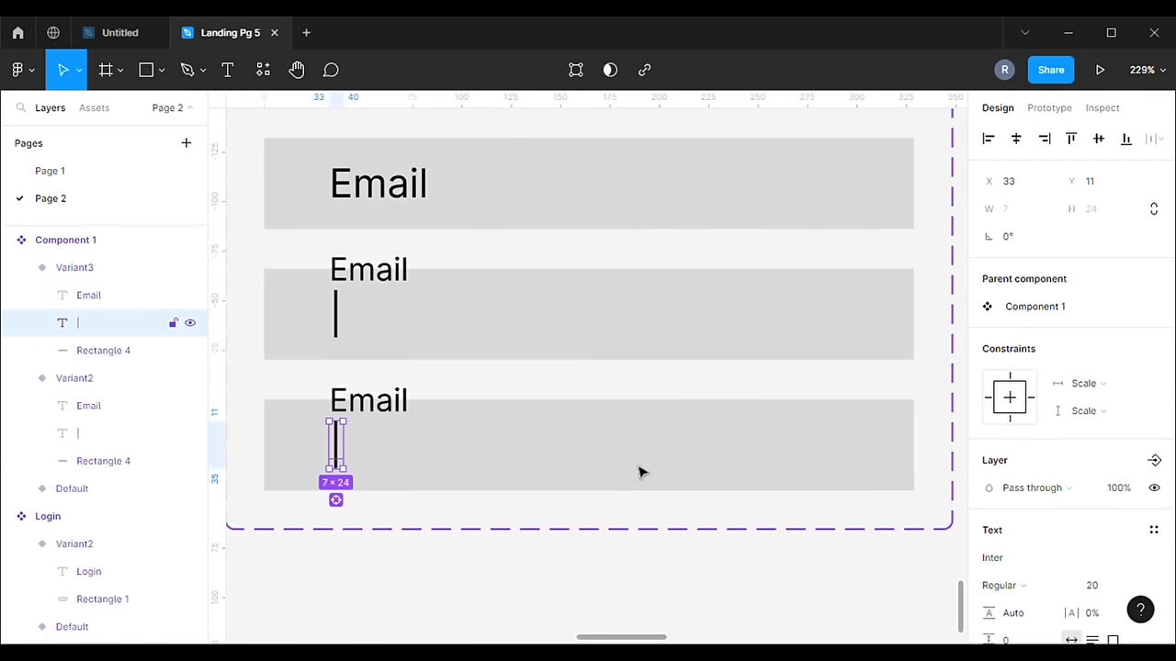
scroll(1083, 519, down, 2)
scroll(1084, 510, down, 2)
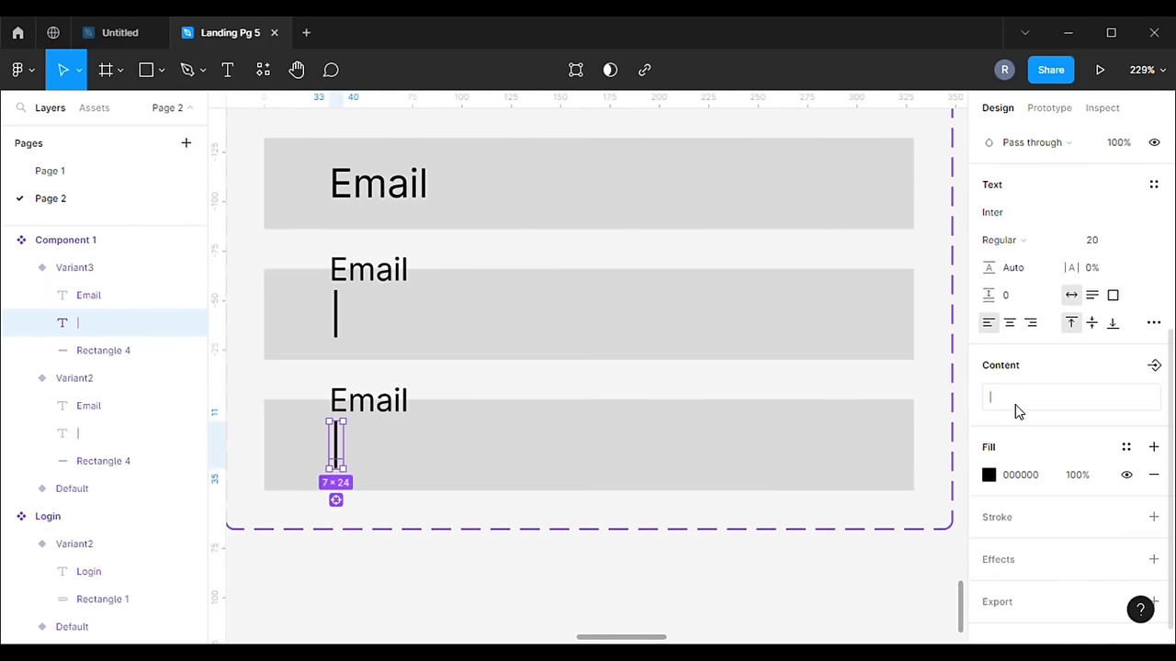
click(1078, 477)
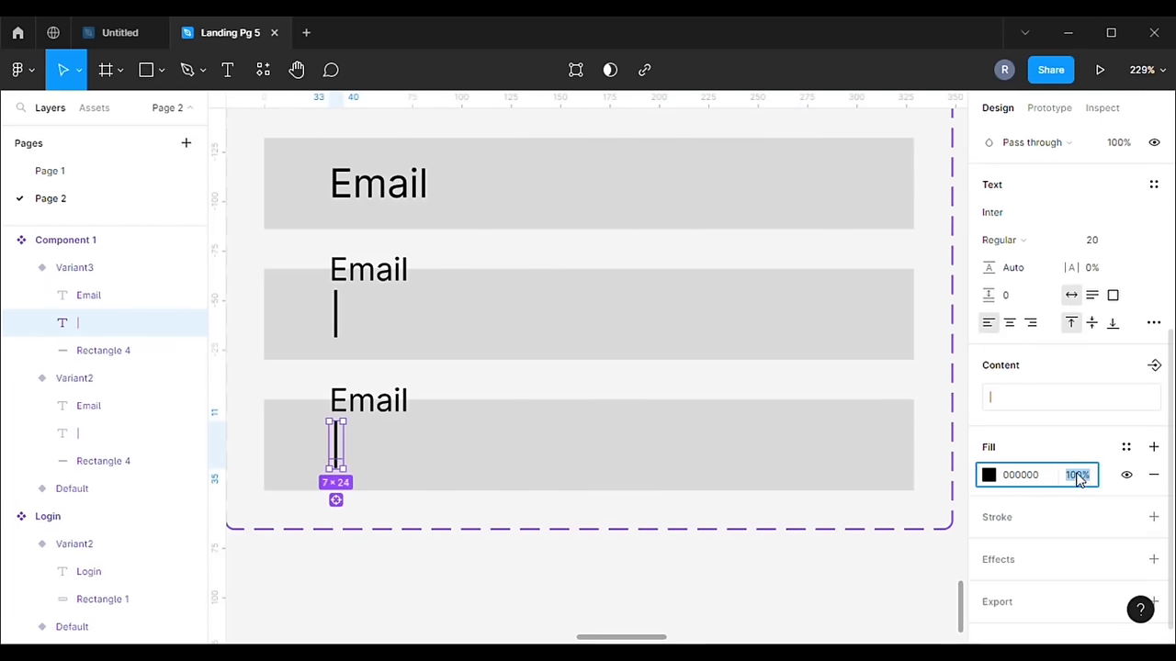
text(0)
click(715, 581)
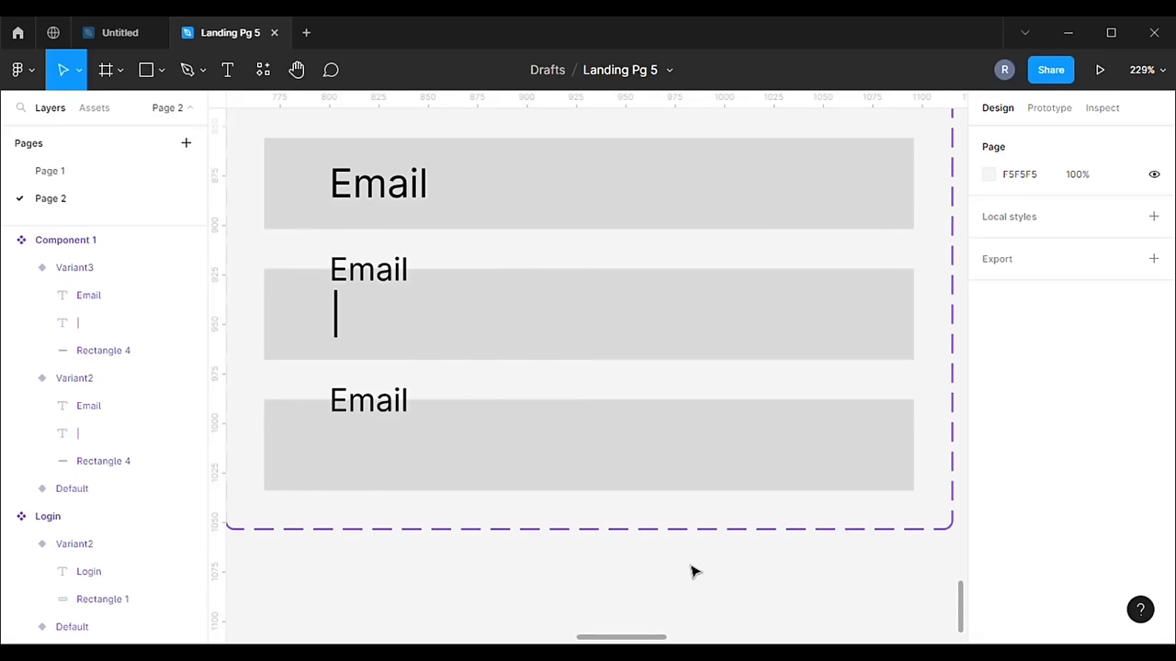
scroll(624, 567, down, 2)
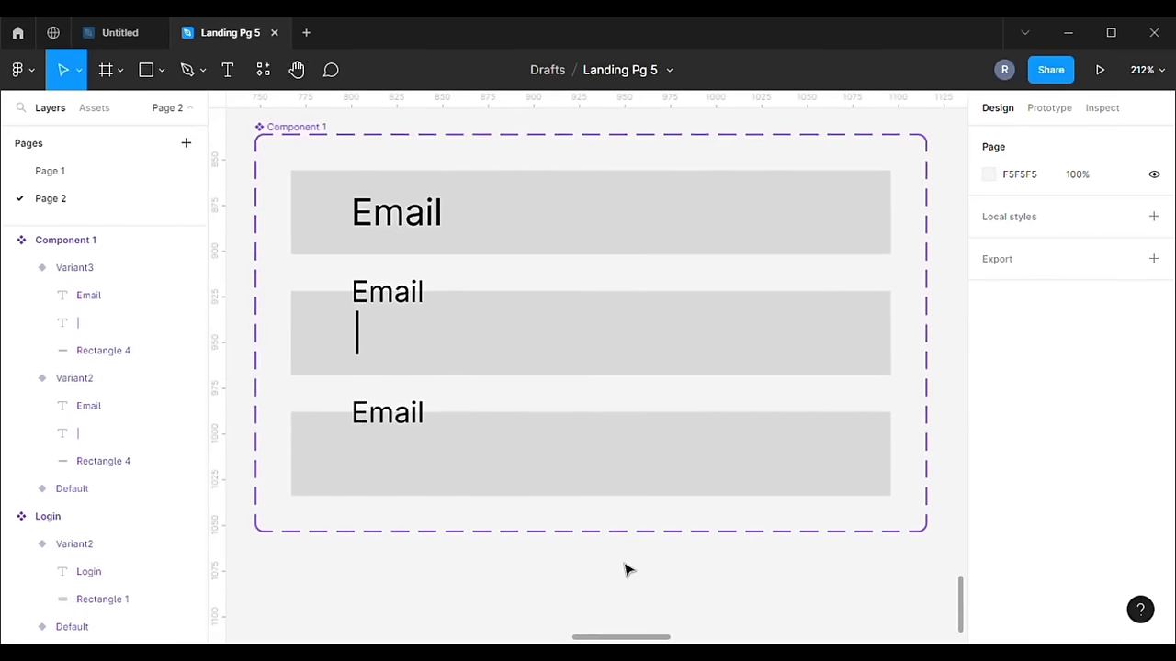
- Link the Default variant to Variant2 on click with Smart animate, 300 ms, Ease out
click(1048, 108)
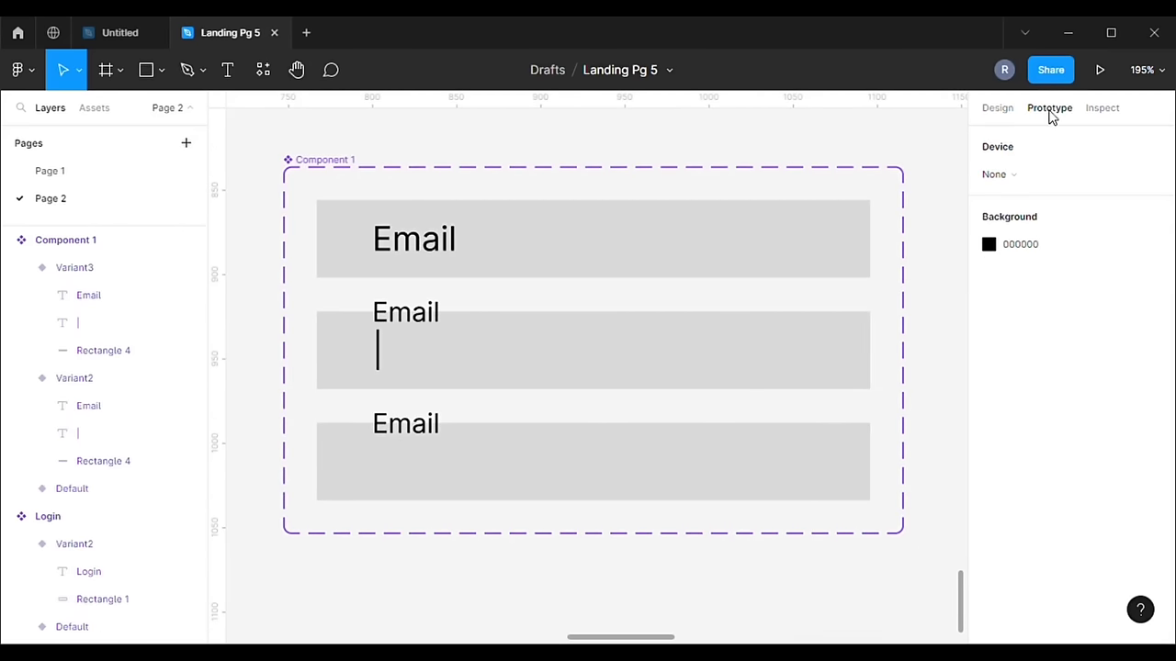
click(600, 250)
drag(595, 280, 604, 336)
click(882, 218)
click(882, 218)
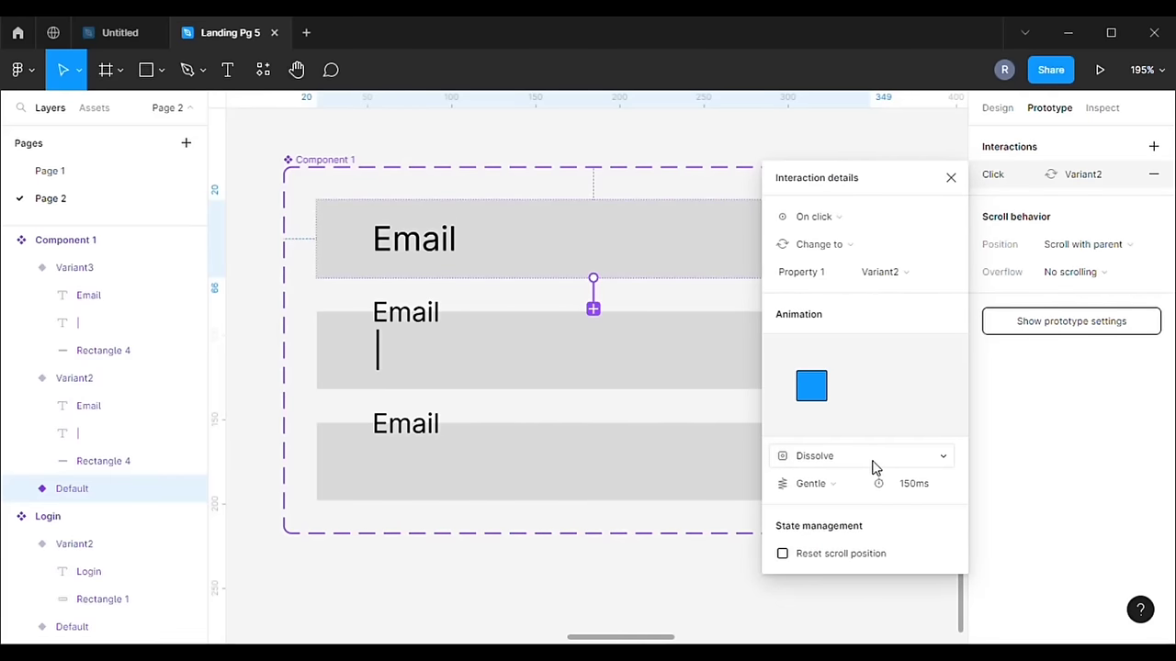
click(874, 467)
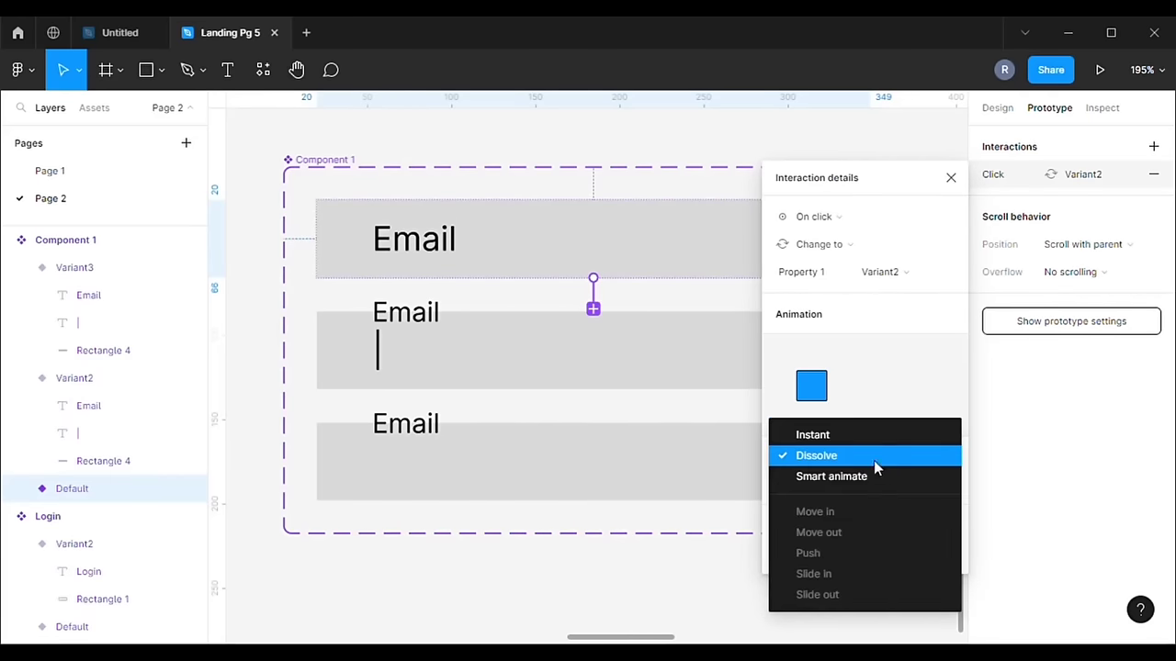
click(856, 475)
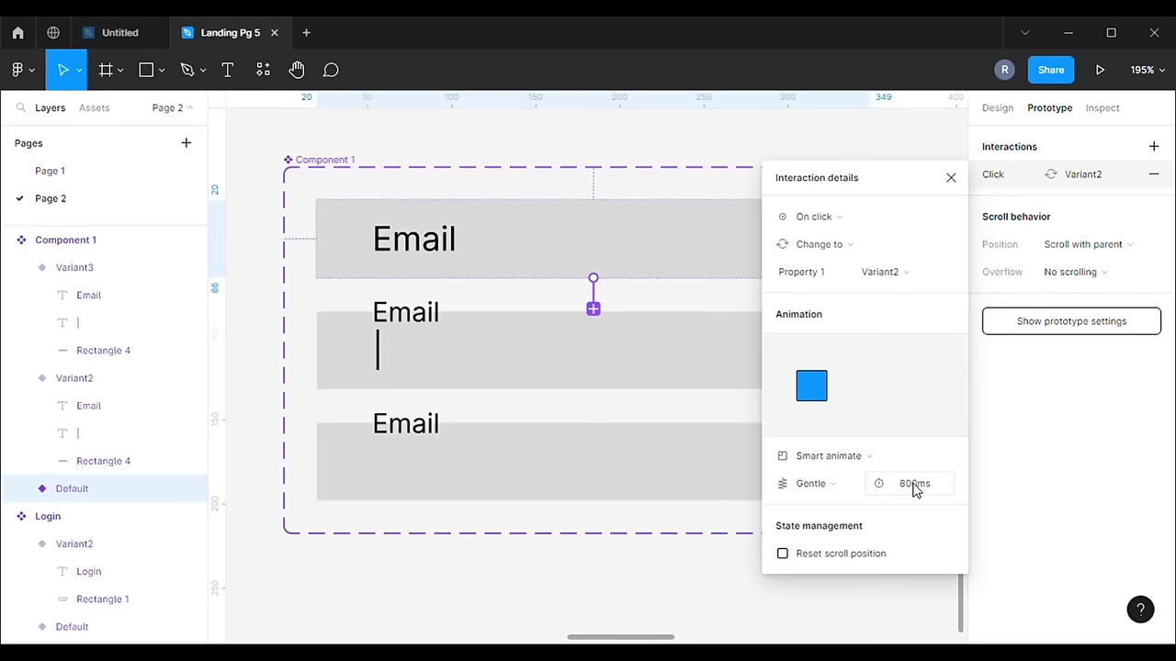
click(915, 484)
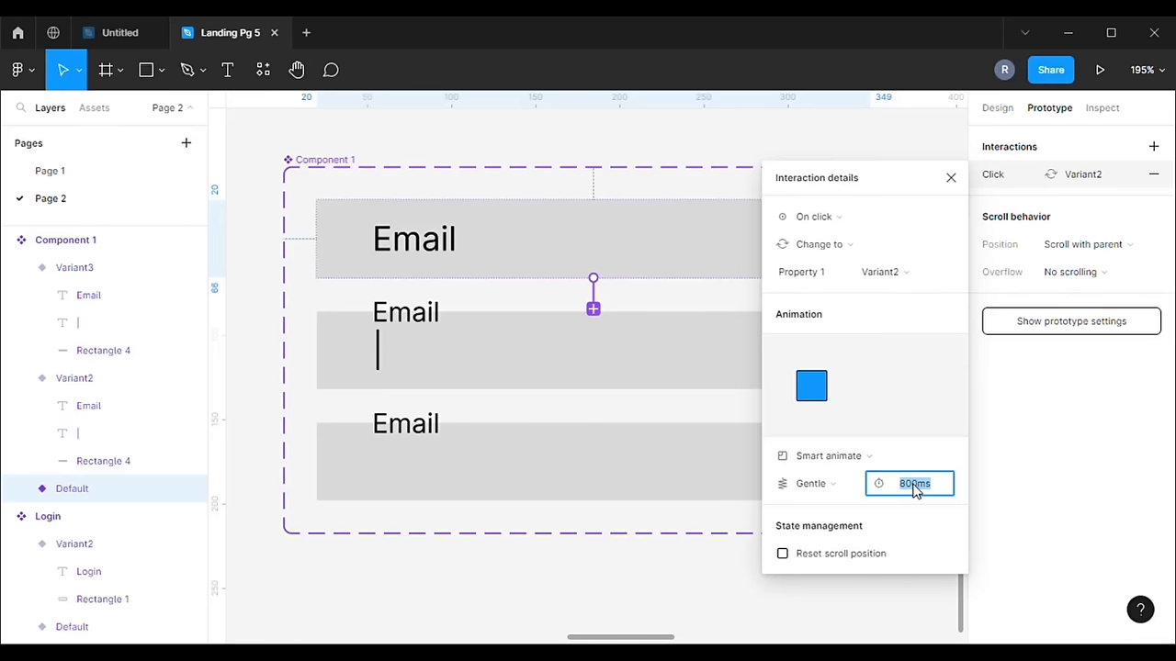
text(30)
click(850, 486)
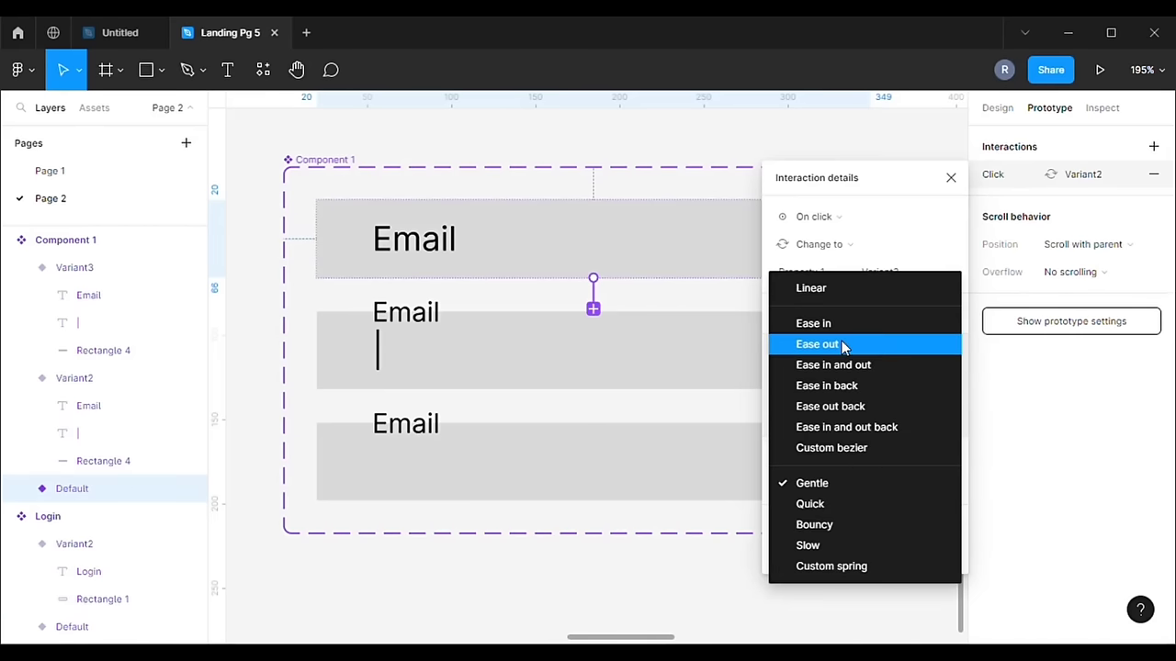
click(843, 344)
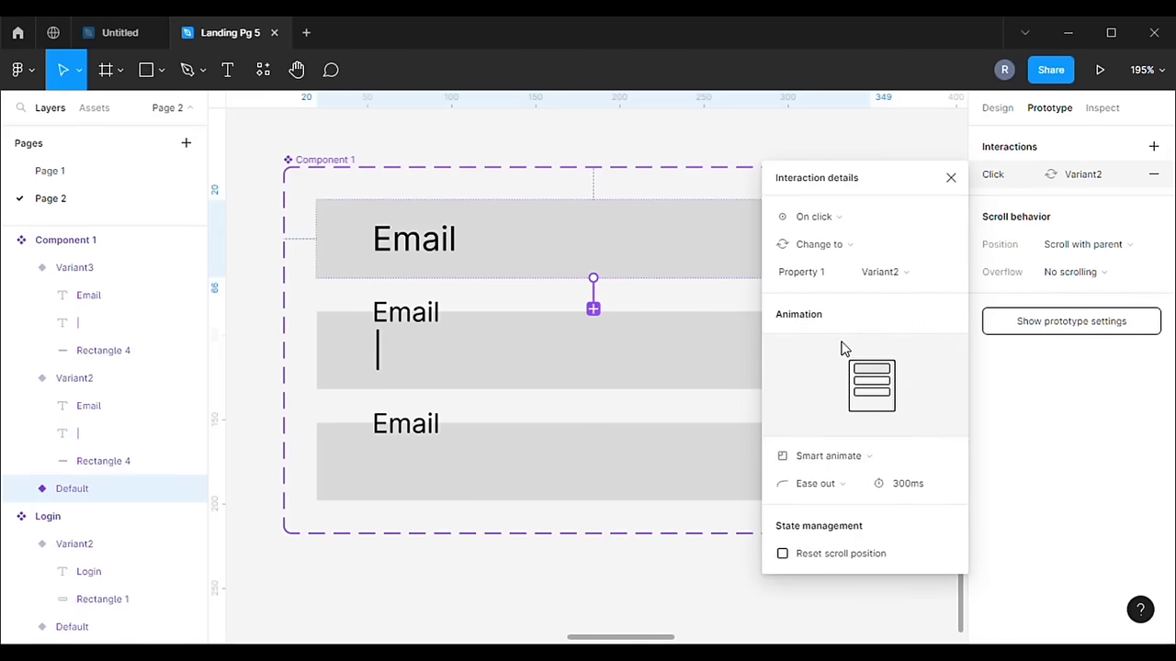
- Connect Variant2 back to the Default variant with a 500 ms transition
click(643, 336)
drag(608, 316, 624, 281)
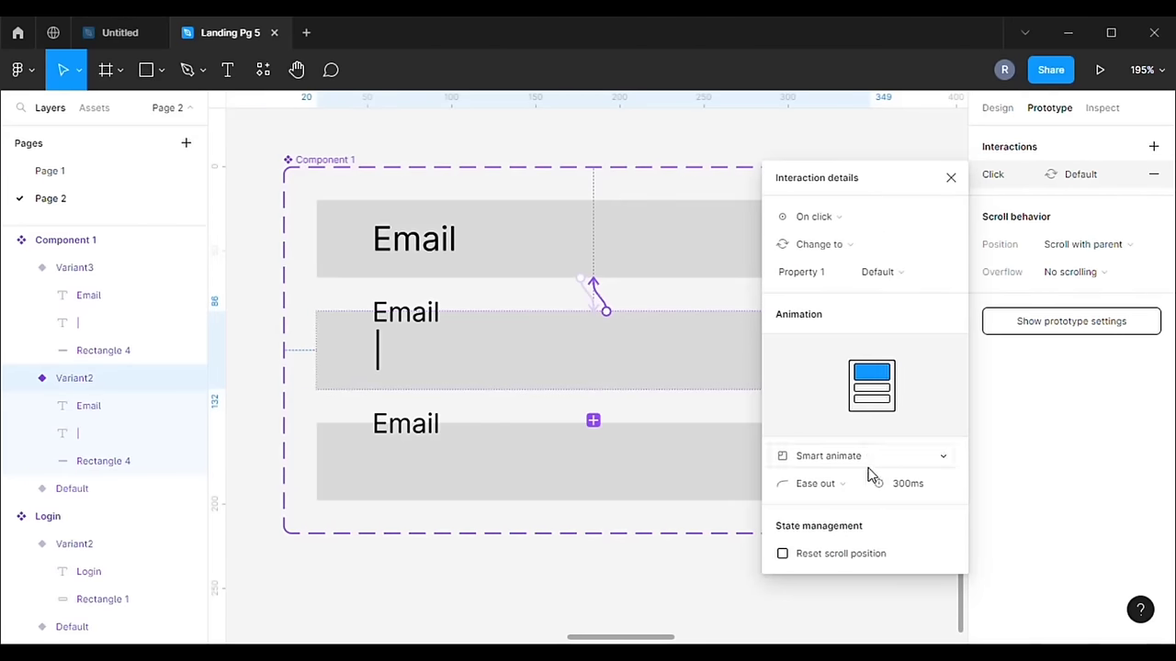
click(914, 492)
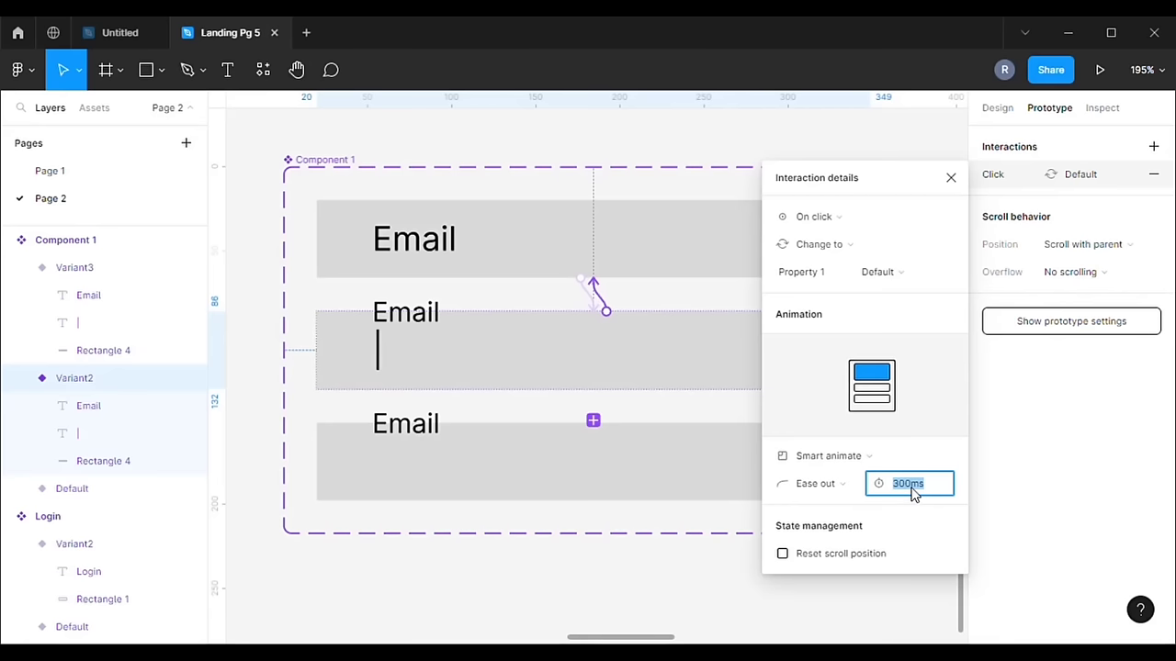
text(500)
key(Return)
click(593, 404)
- Link Variant2 to Variant3 with an After delay trigger of 1
drag(590, 396, 606, 436)
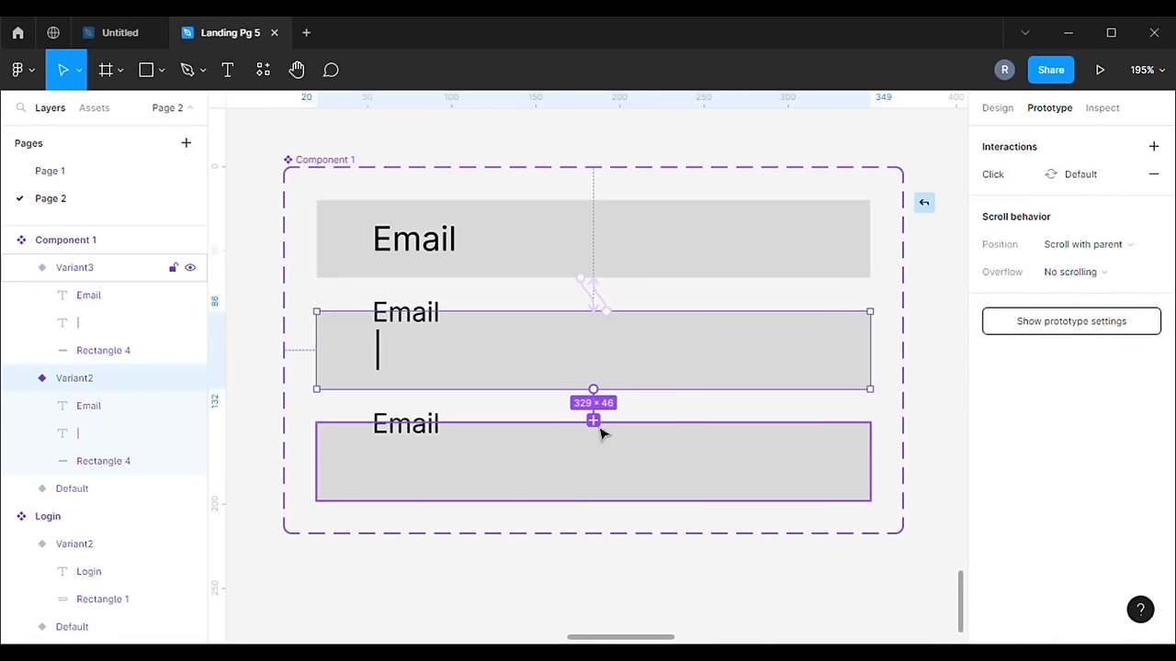
click(874, 219)
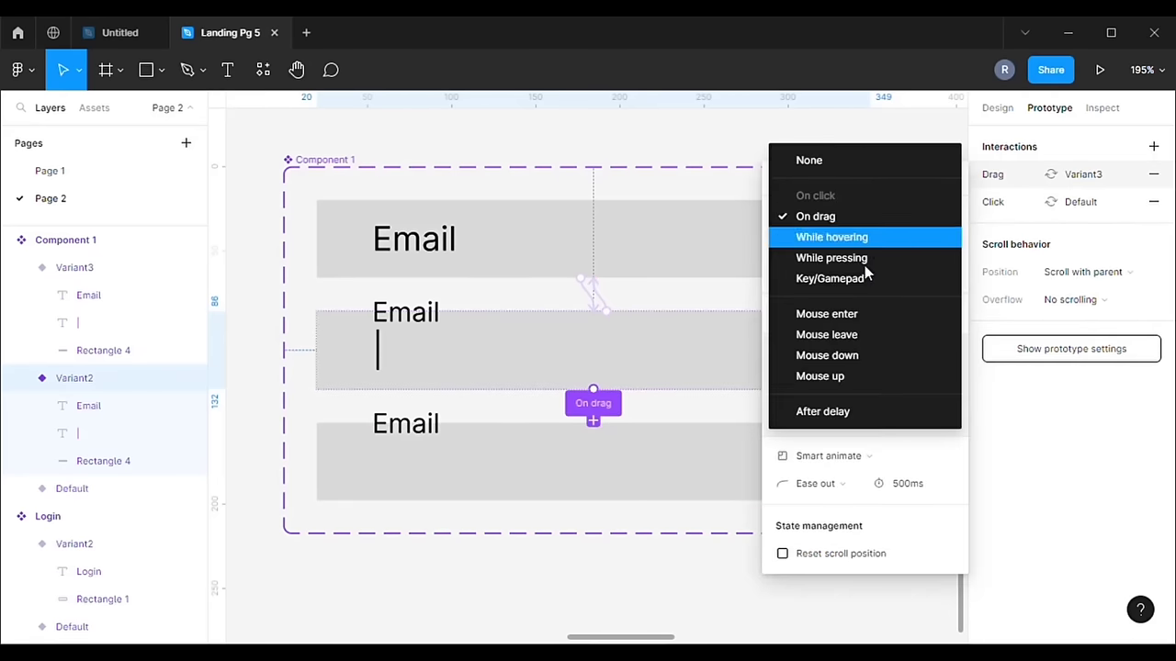
click(817, 412)
click(916, 217)
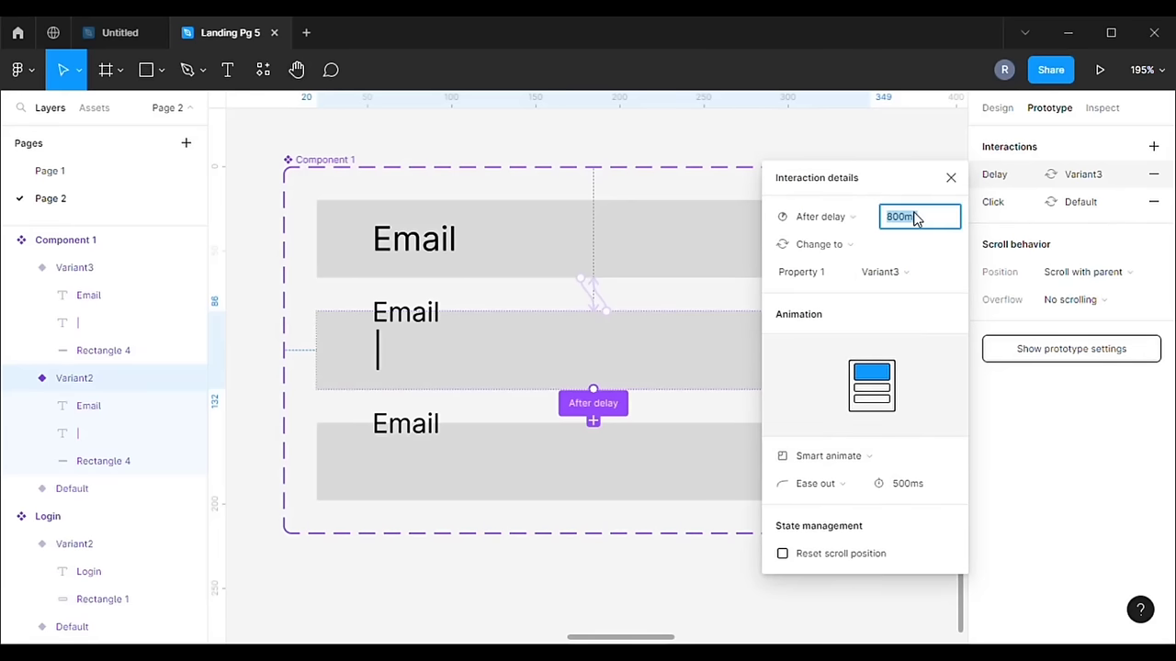
text(1)
- Link Variant3 back to Variant2 after a delay of 1, then link it to Default
click(632, 443)
drag(606, 423, 624, 392)
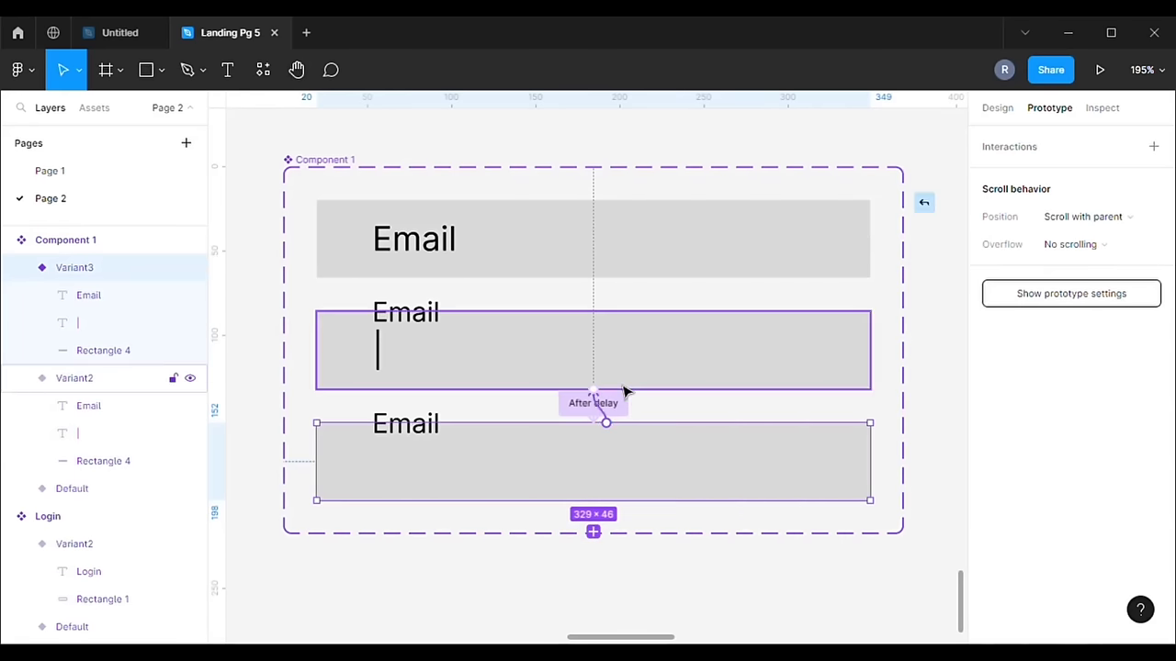
click(880, 215)
click(835, 434)
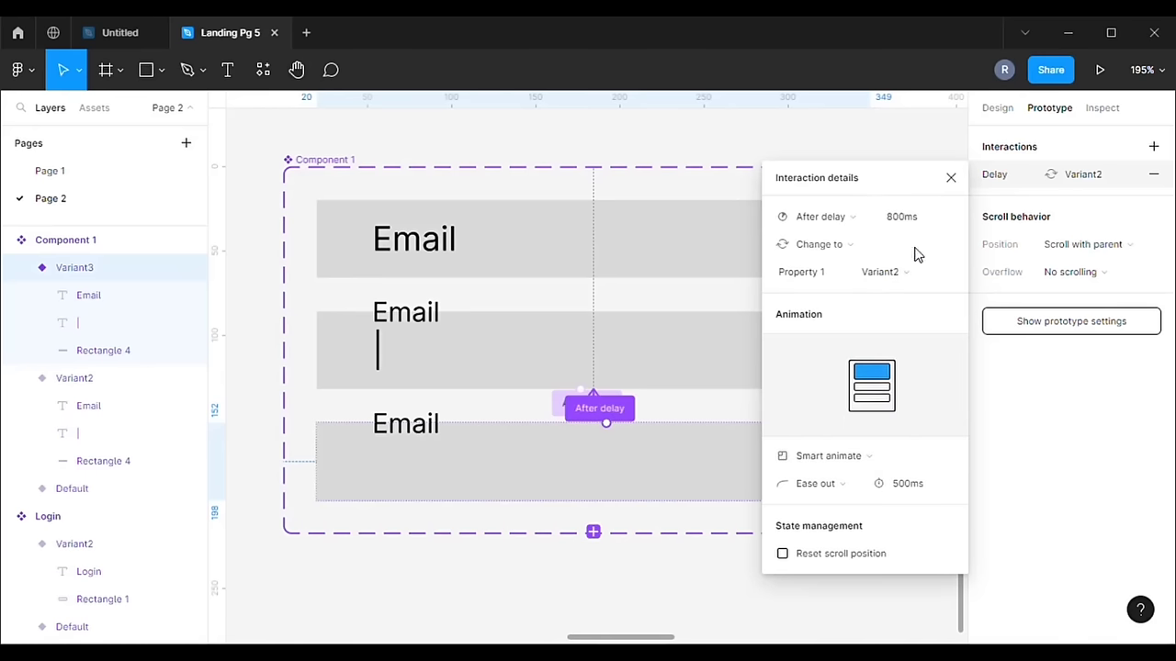
click(915, 220)
text(1)
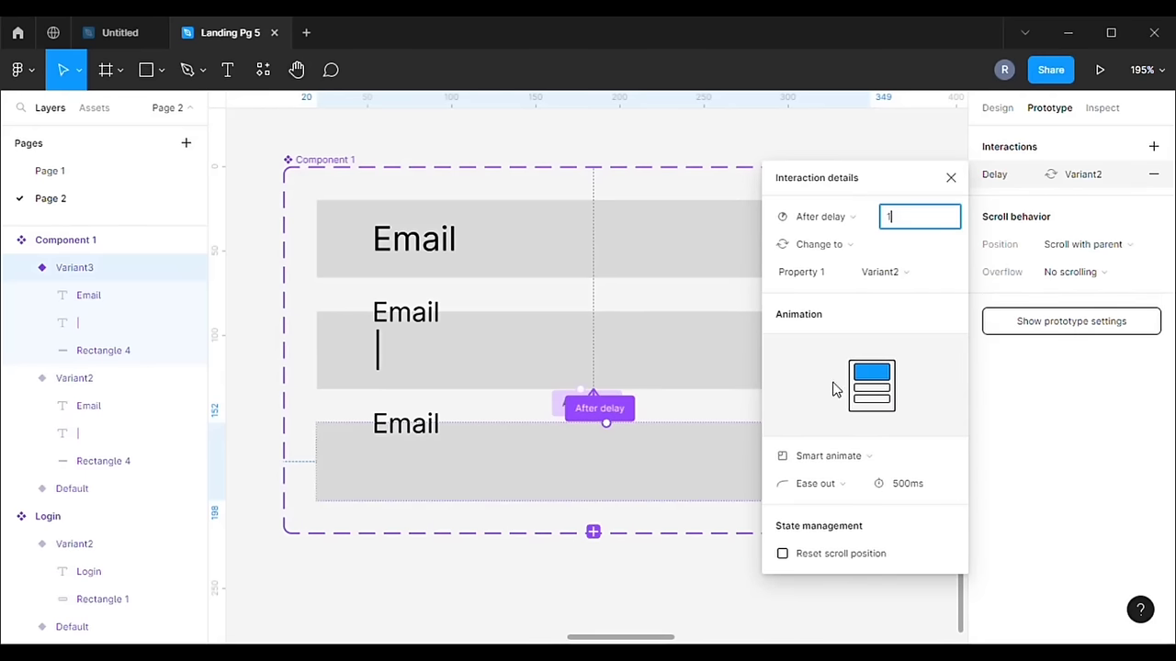
click(740, 451)
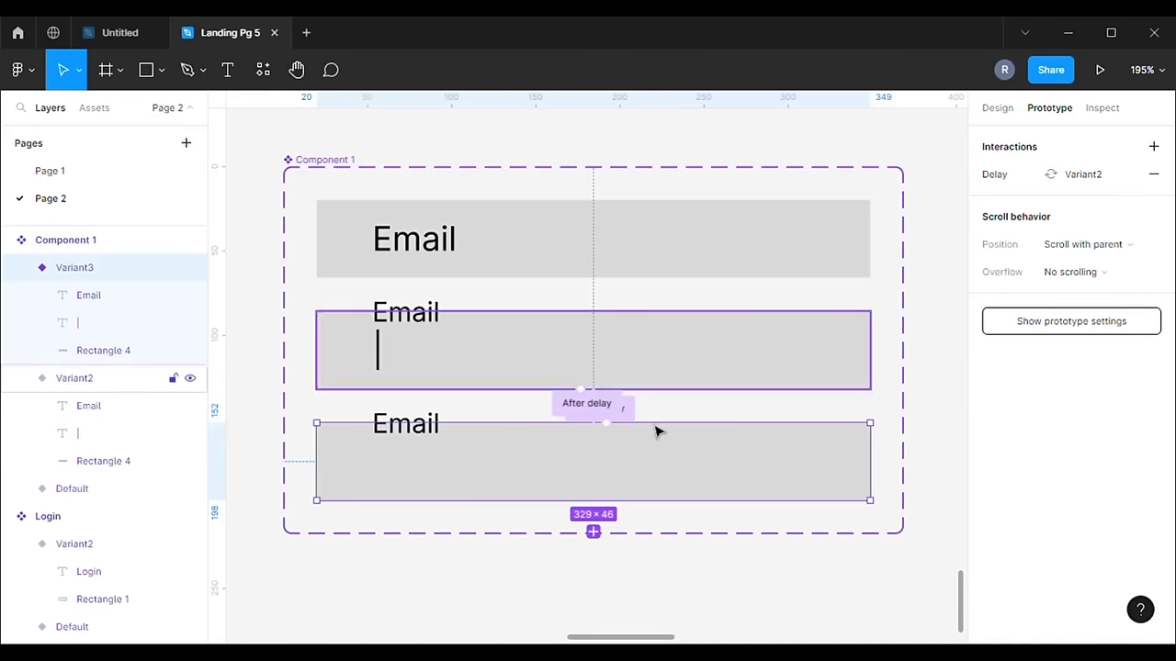
drag(609, 422, 634, 281)
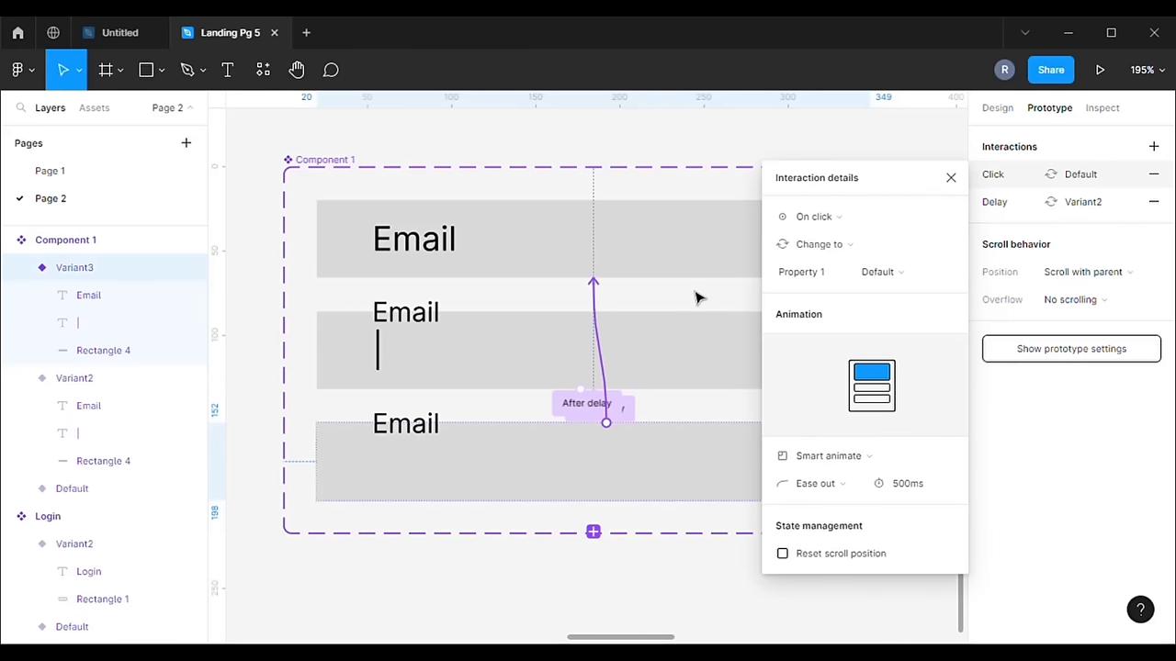
- Drag a link from the Default field to Variant3, then delete that unwanted interaction
click(667, 276)
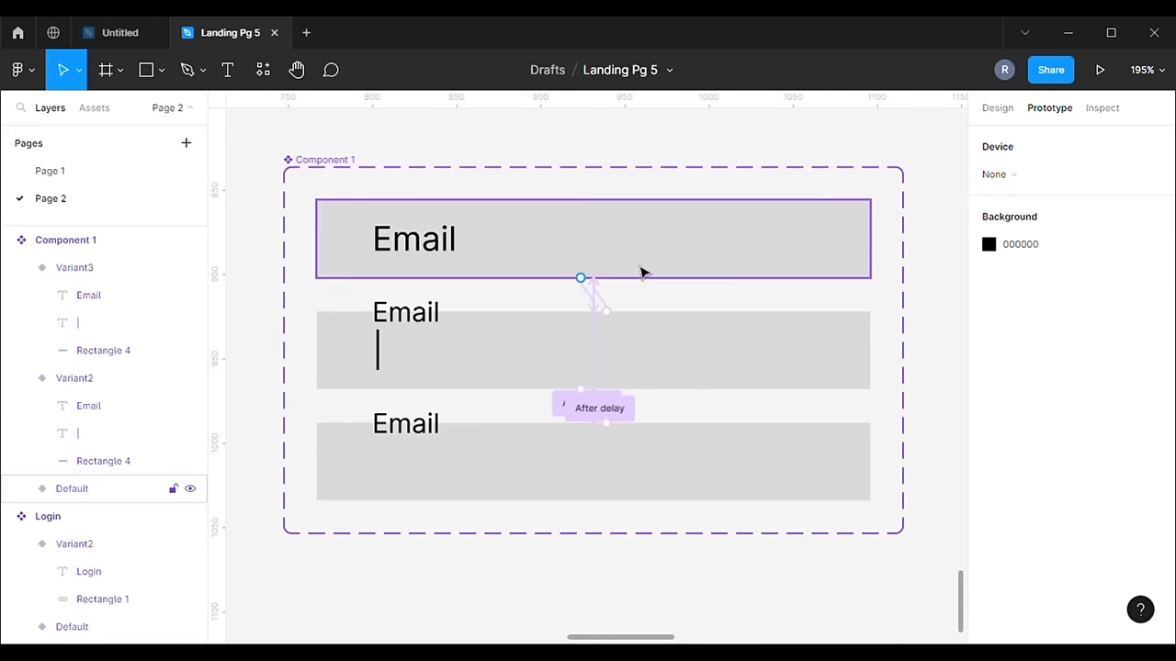
drag(579, 279, 570, 443)
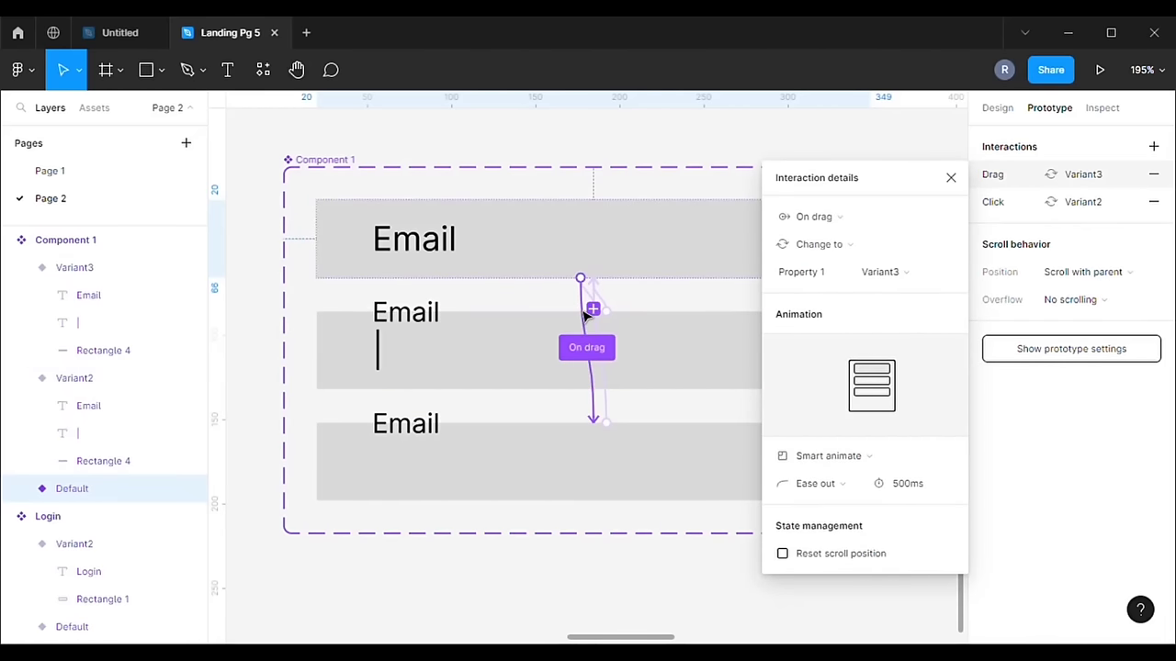
key(Delete)
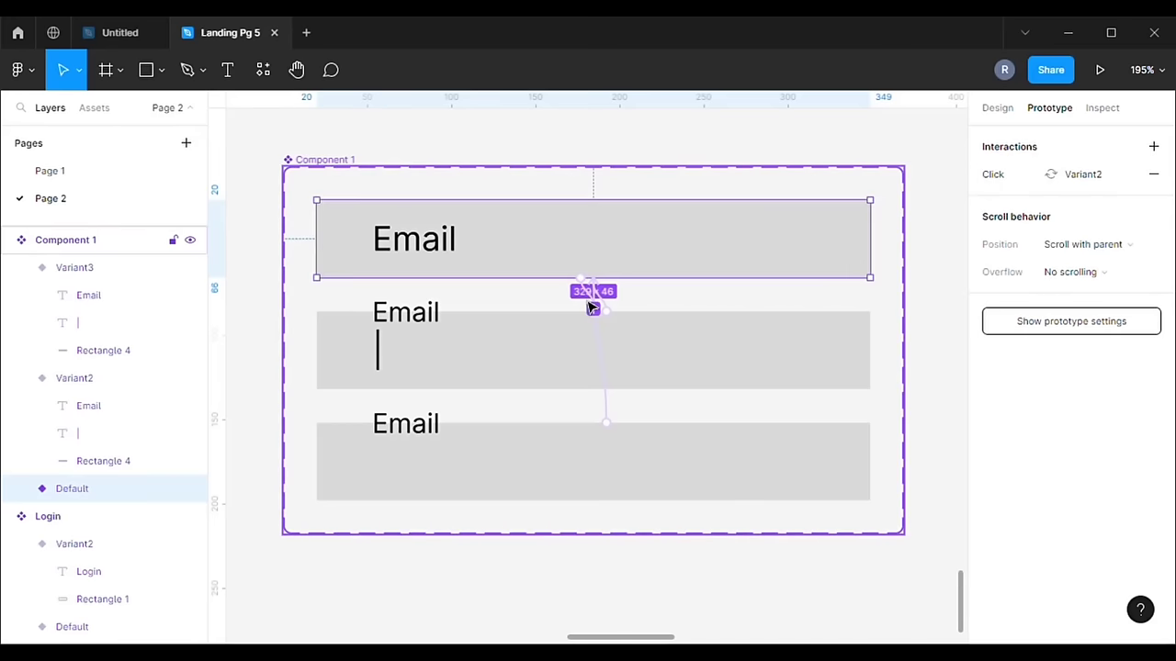
click(908, 317)
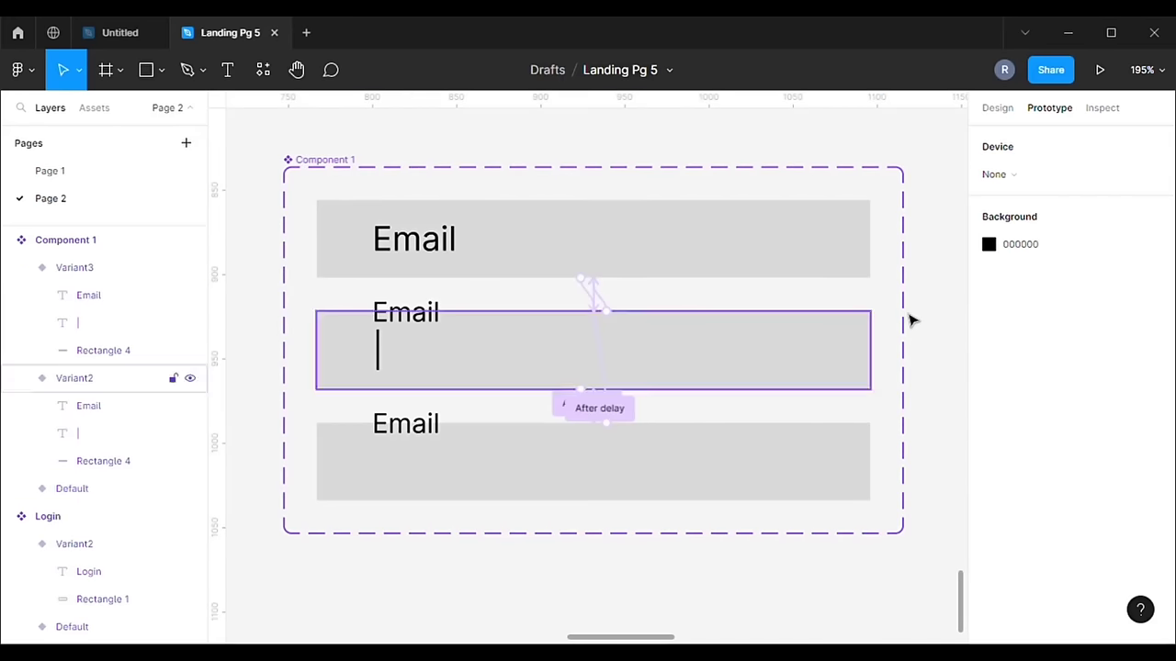
scroll(917, 296, down, 2)
scroll(910, 289, up, 1)
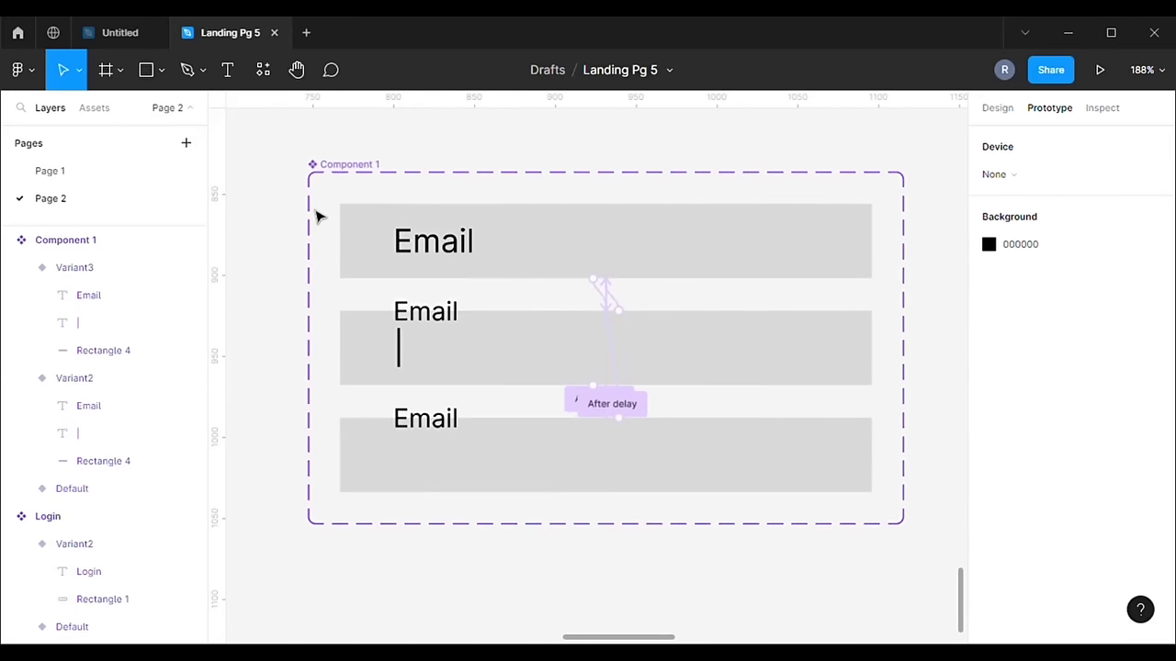
- Recolour the top variant's Email label text to dark purple 290042
click(997, 107)
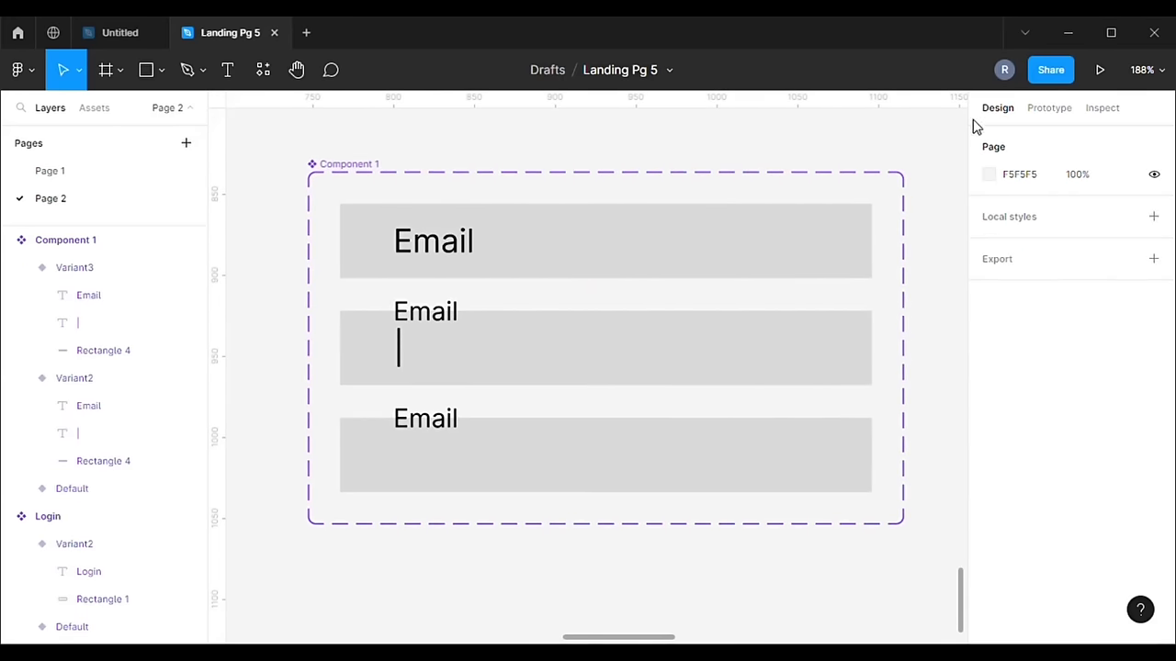
double_click(459, 255)
scroll(1041, 551, down, 3)
scroll(1017, 555, down, 3)
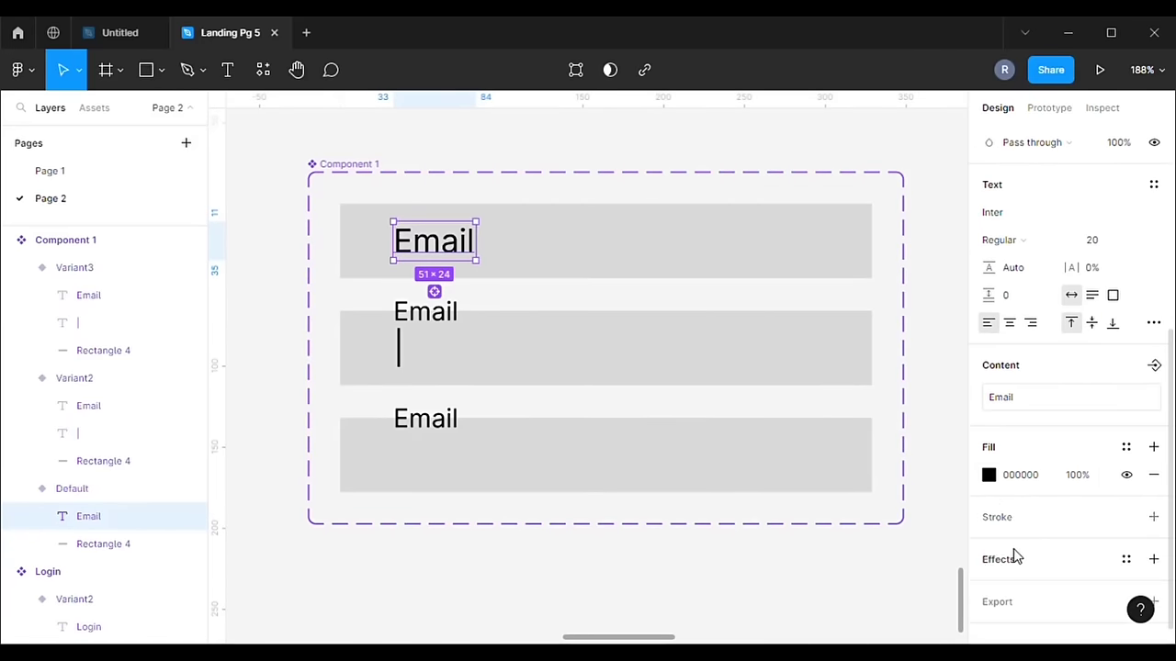
click(988, 475)
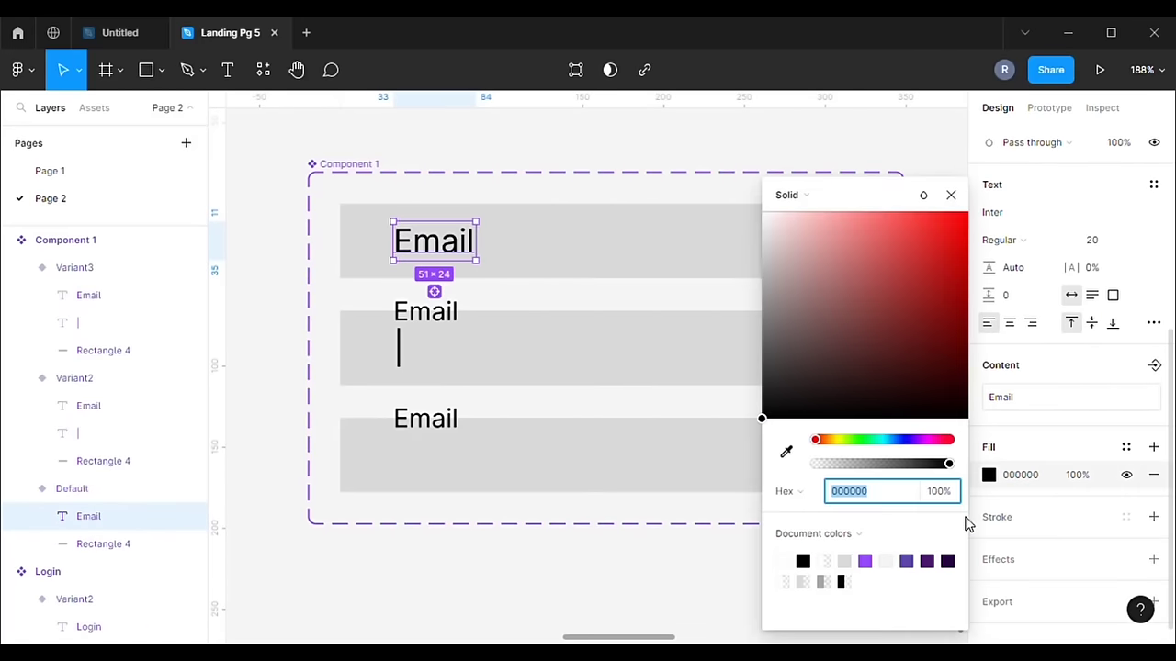
click(945, 564)
click(947, 563)
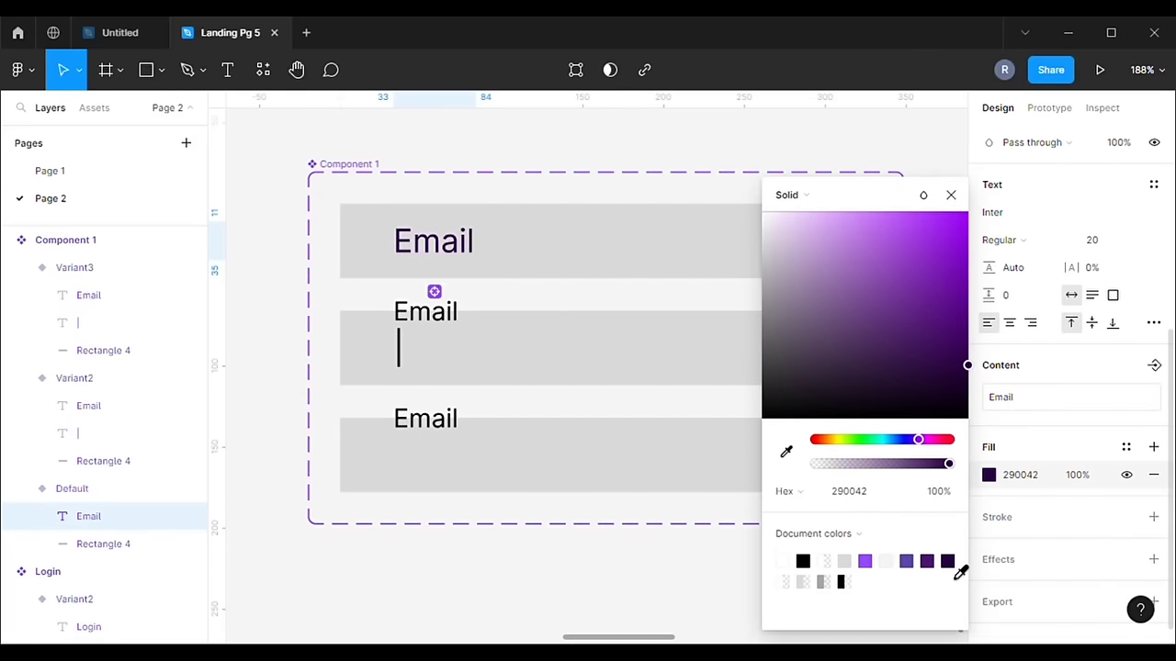
click(867, 496)
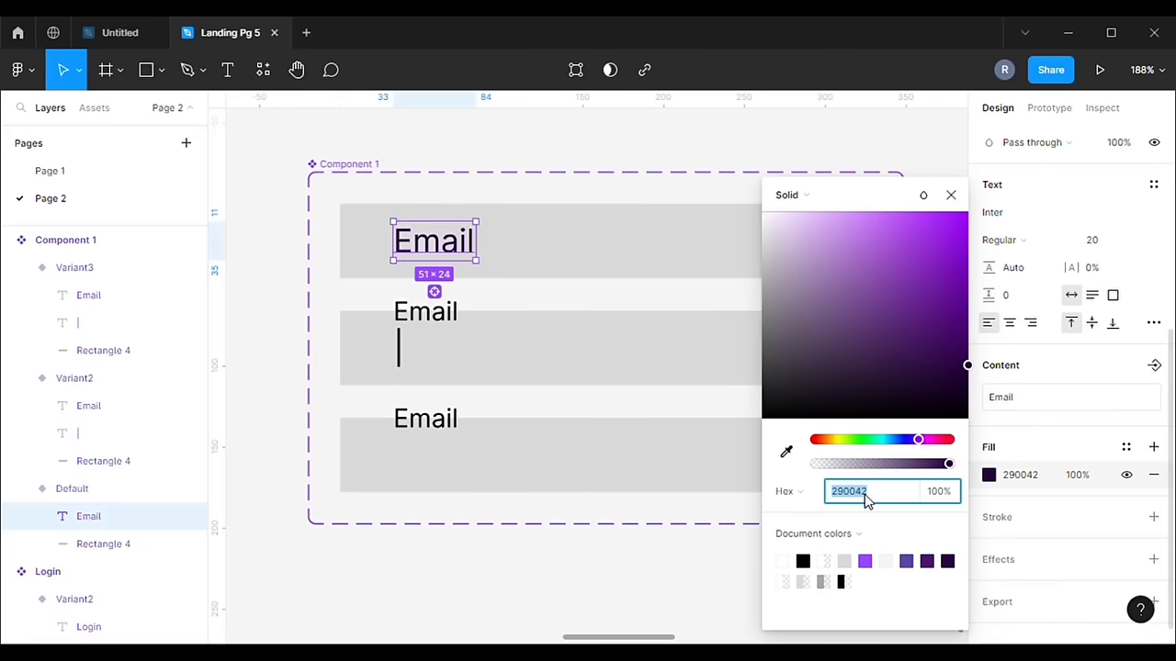
key(ctrl+d)
mouse_move(605, 348)
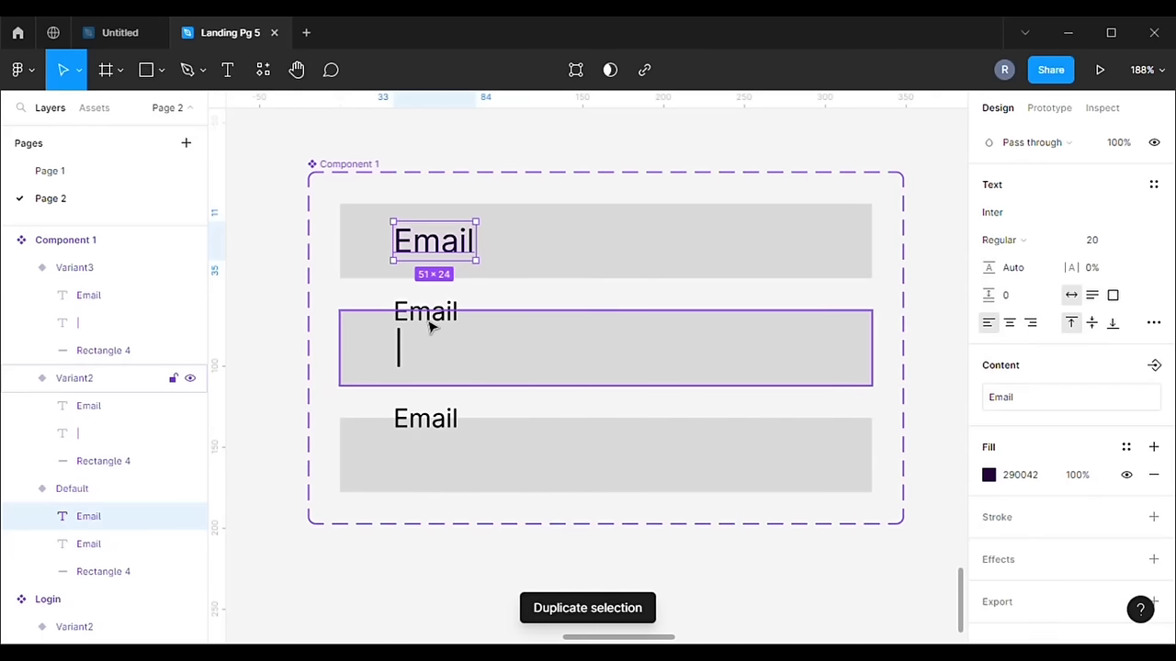
- Recolour the middle variant's Email label to 290042 as well
click(434, 328)
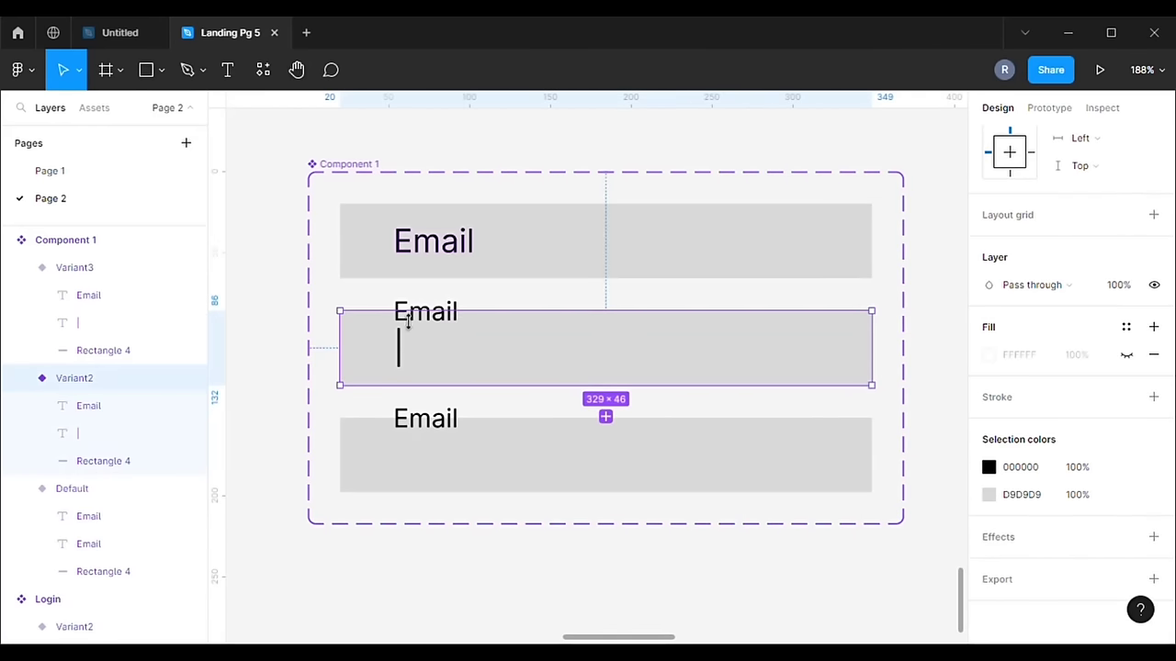
click(508, 303)
click(425, 317)
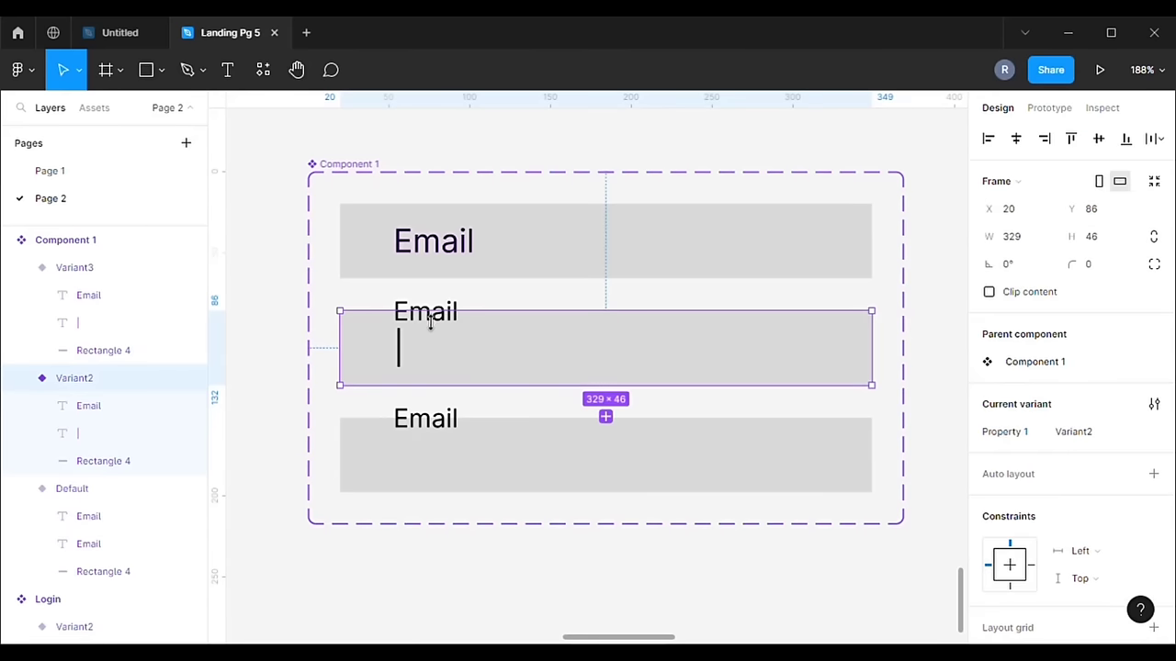
click(415, 324)
scroll(1043, 536, down, 3)
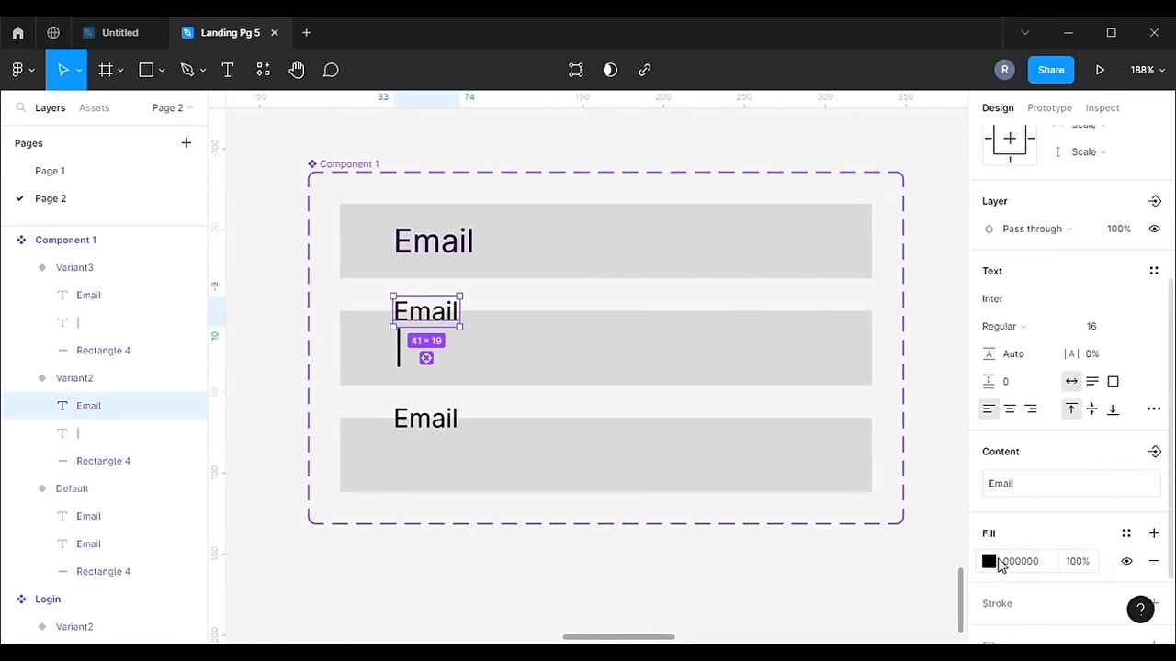
click(990, 562)
click(887, 563)
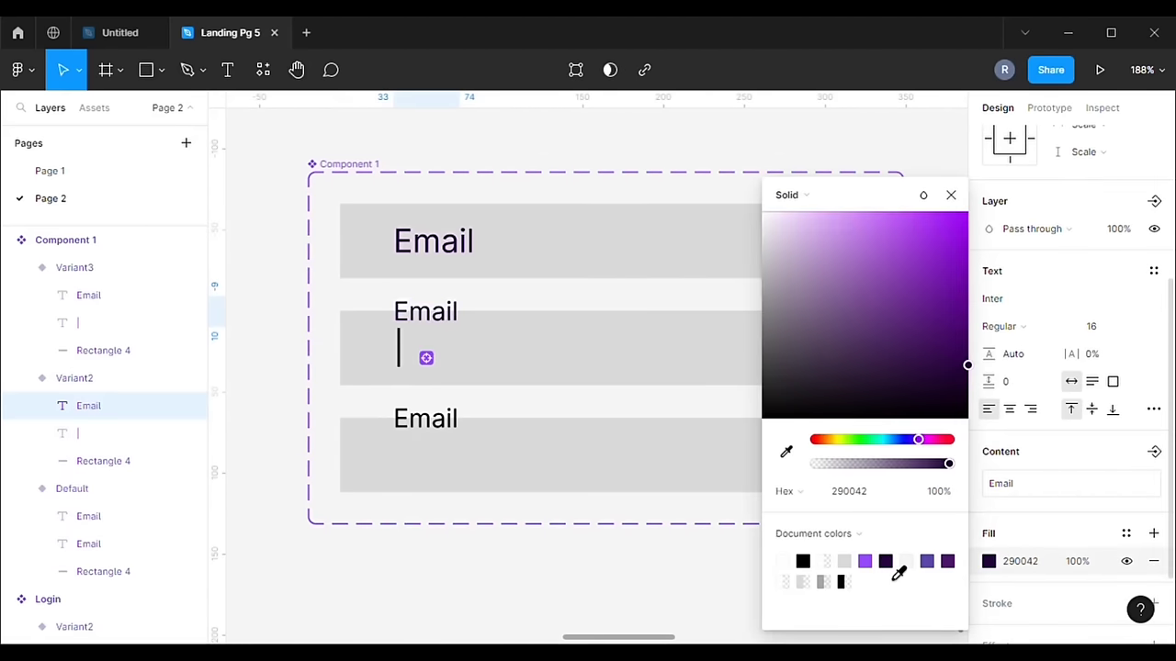
click(450, 253)
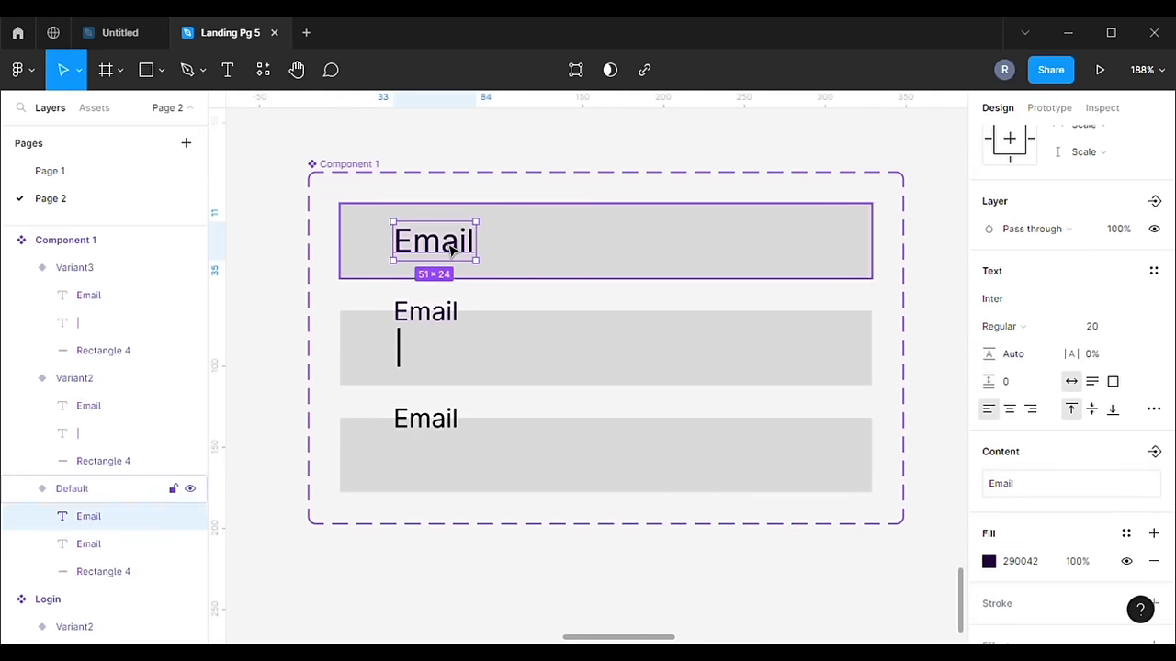
click(989, 561)
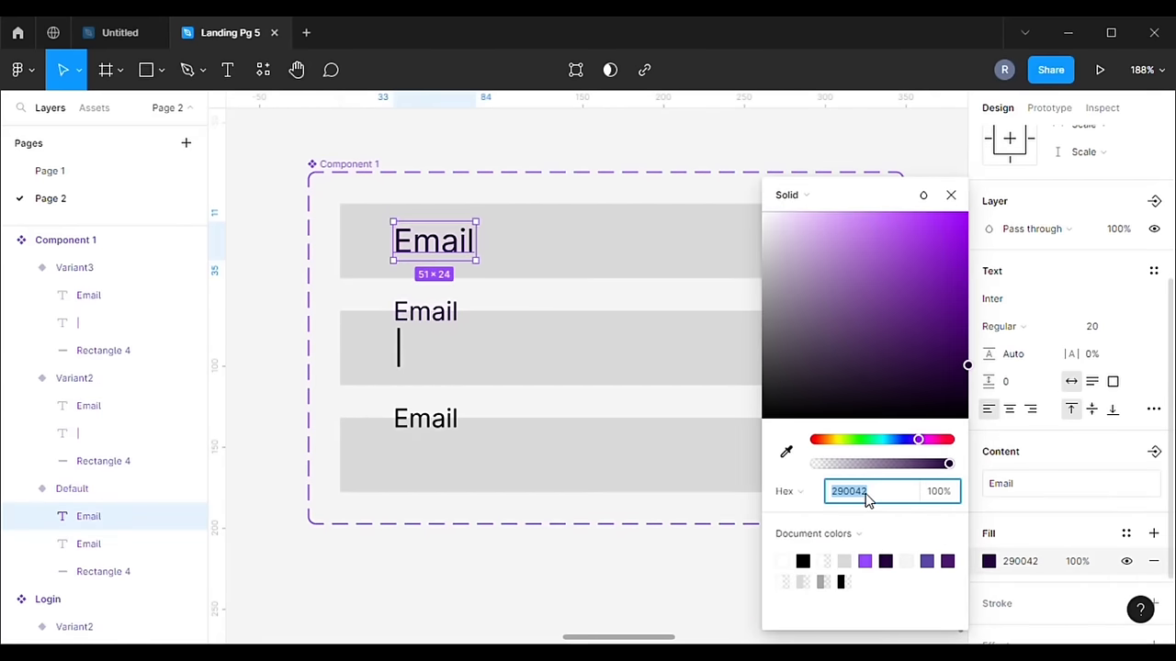
click(894, 571)
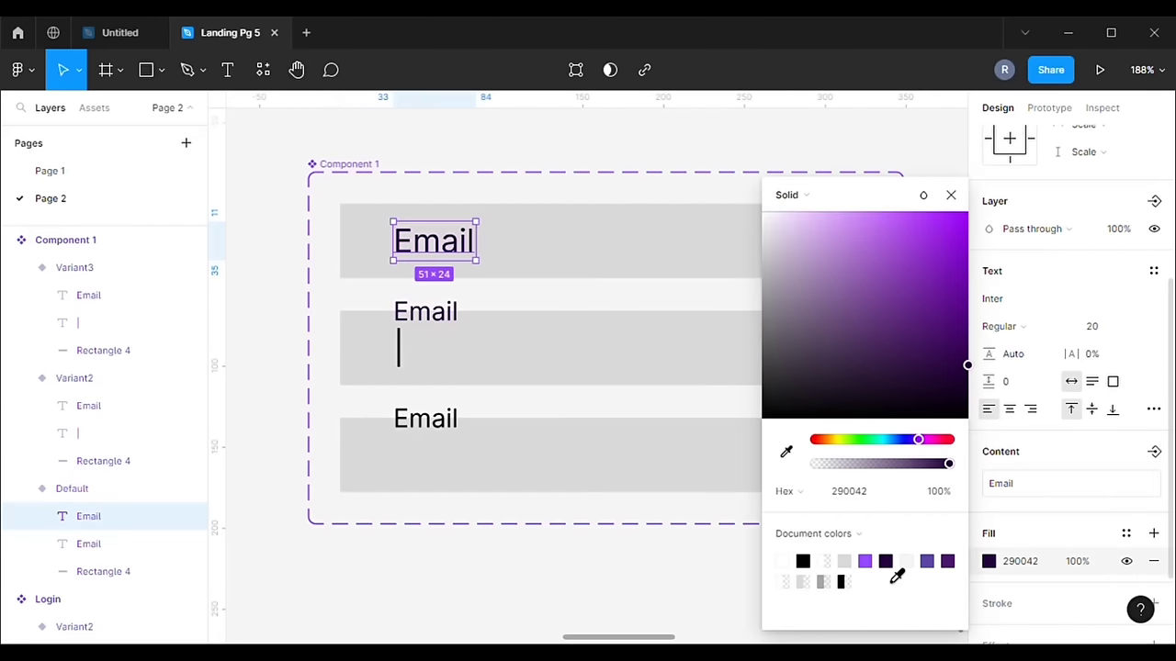
- Make the middle field's caret and the bottom Email label 290042 purple
click(398, 349)
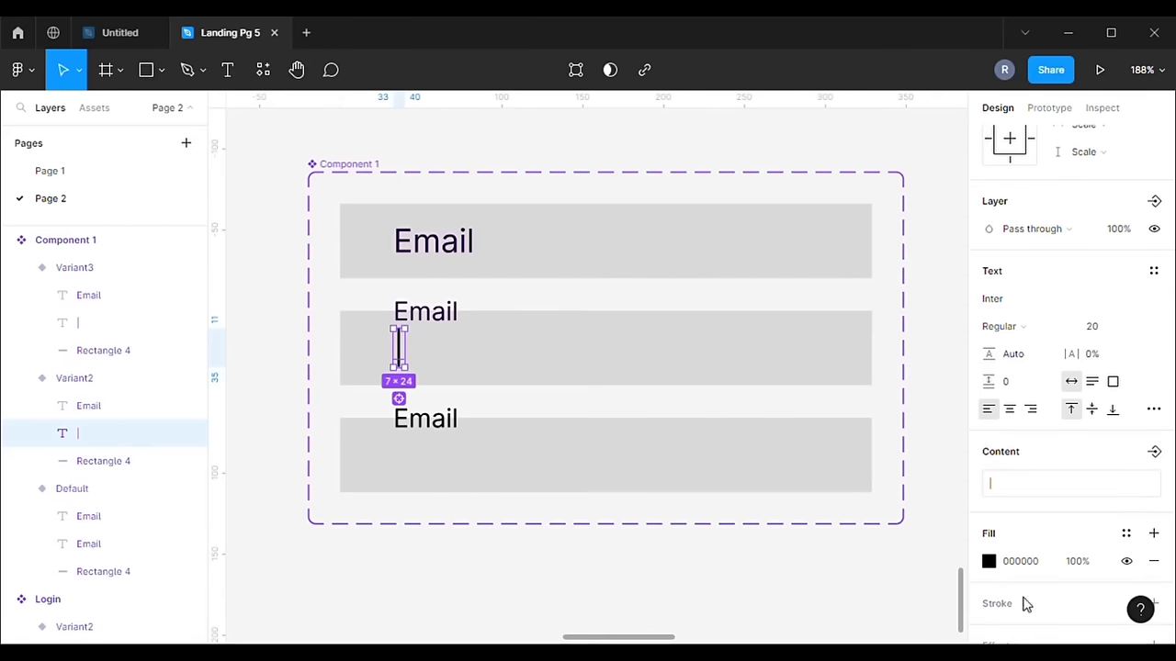
click(987, 562)
click(886, 563)
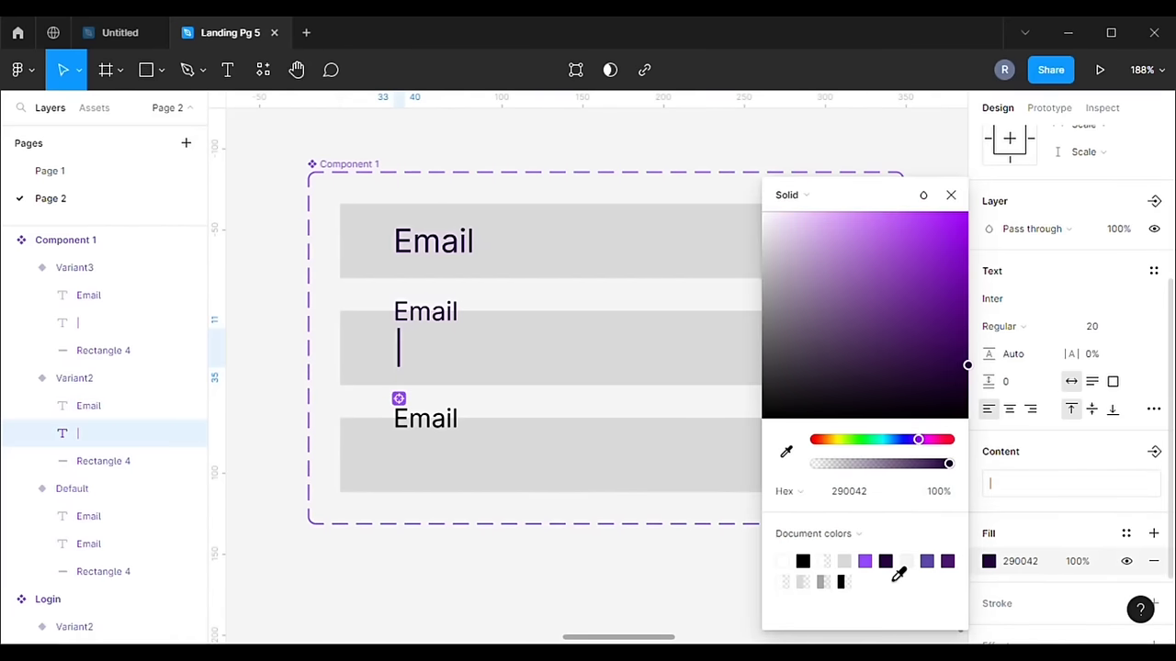
click(456, 433)
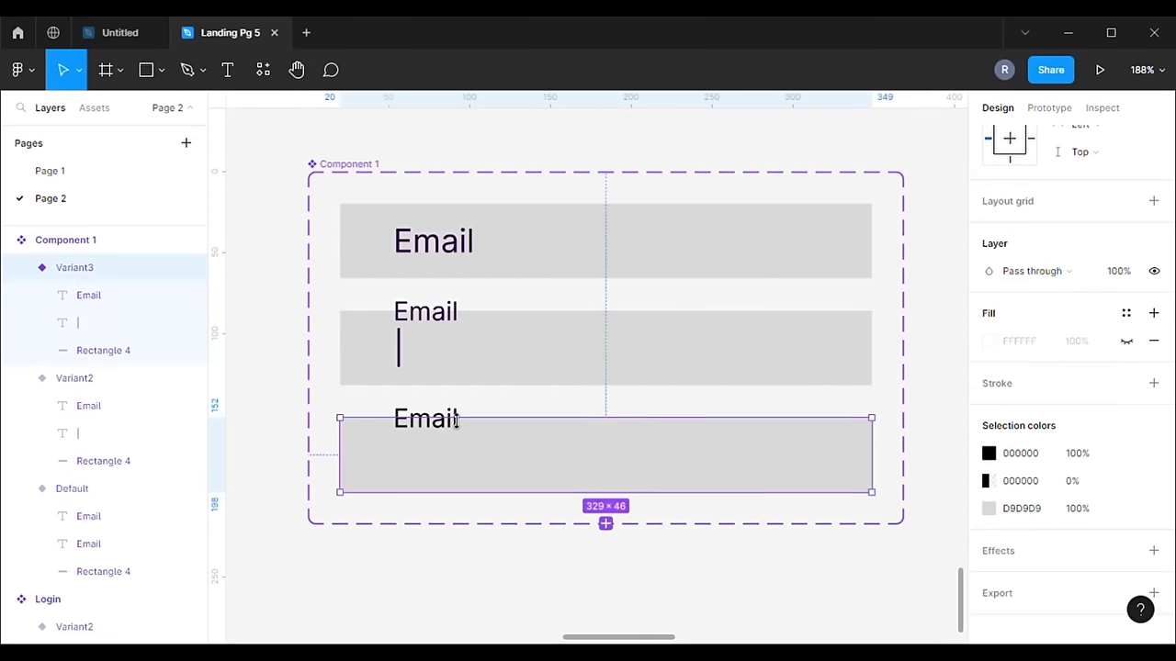
click(455, 421)
click(988, 561)
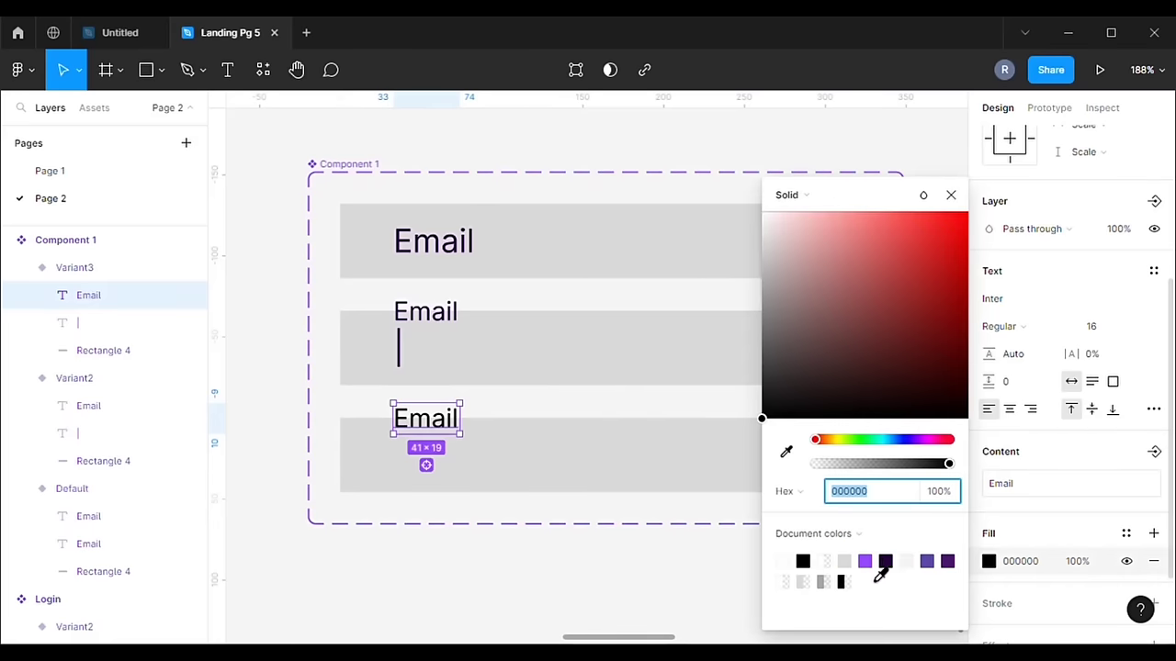
click(883, 563)
click(951, 195)
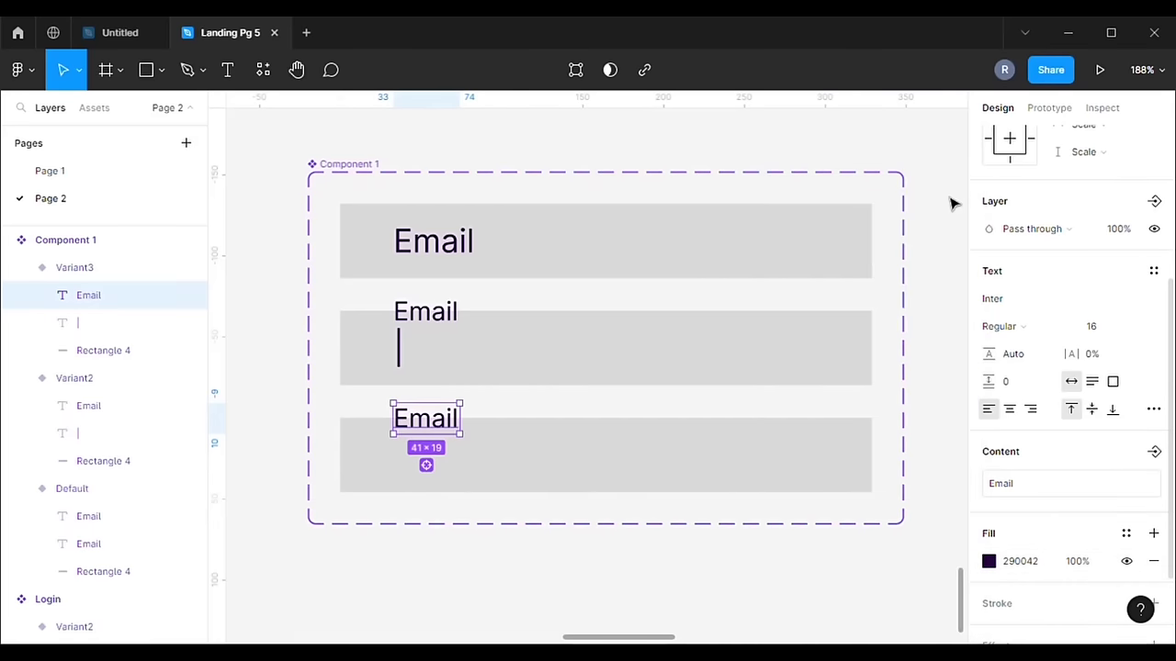
- Rename the input field component set to Email
click(350, 168)
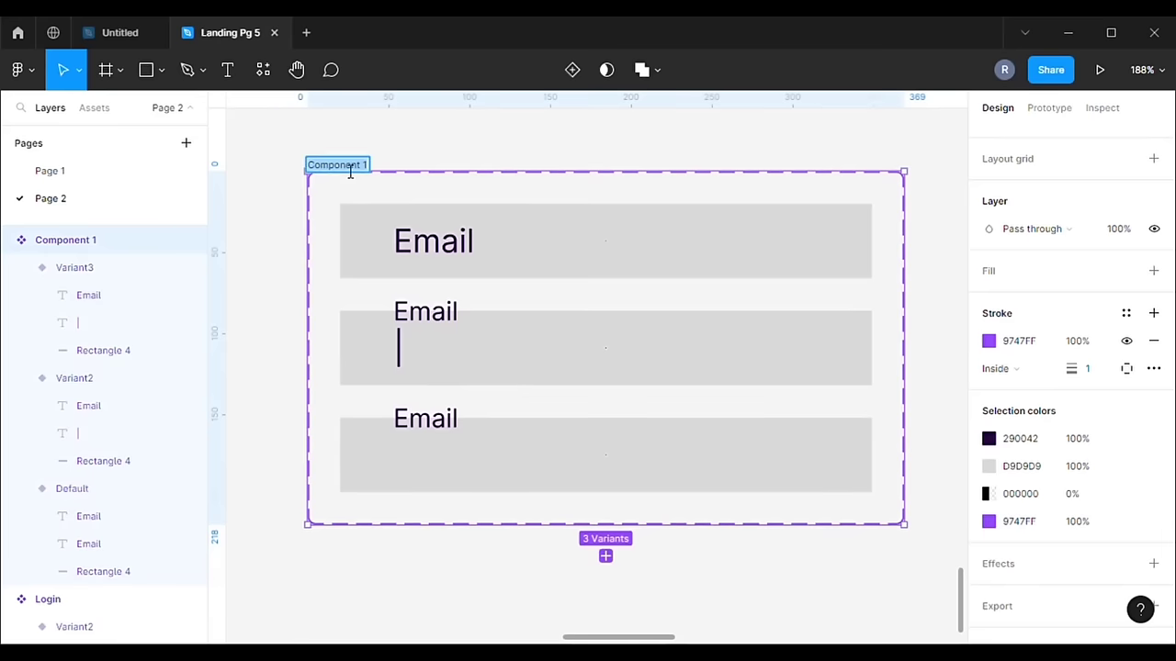
double_click(347, 168)
text(Email)
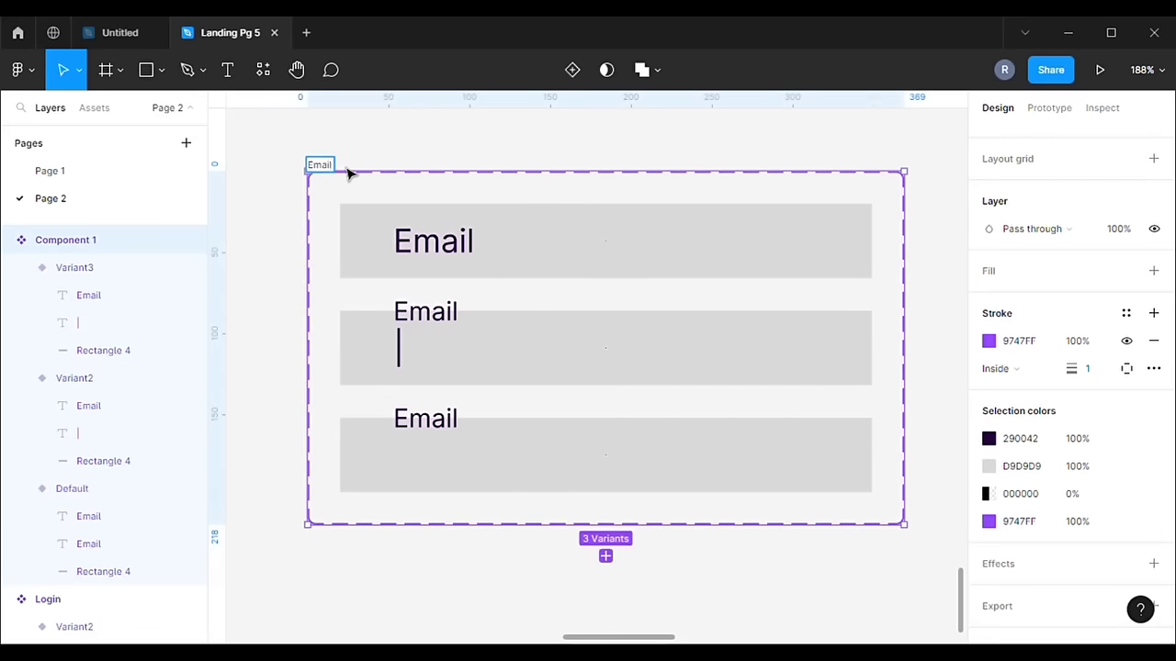
click(551, 163)
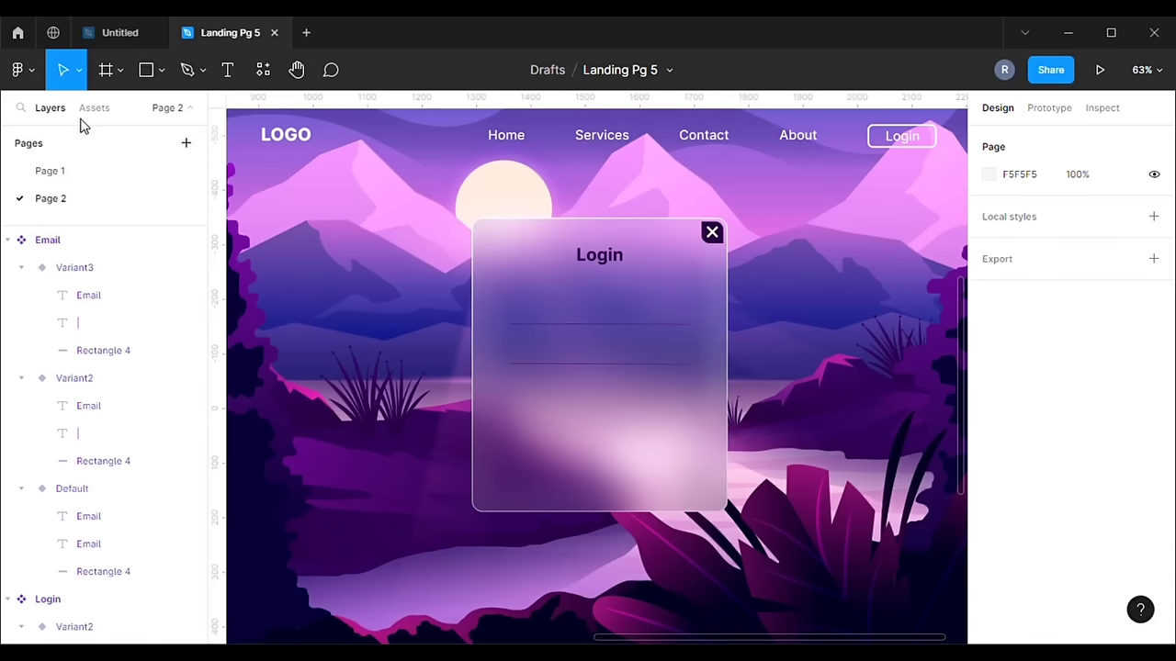
- Place an Email component instance on the login card and hide its grey fill
click(94, 108)
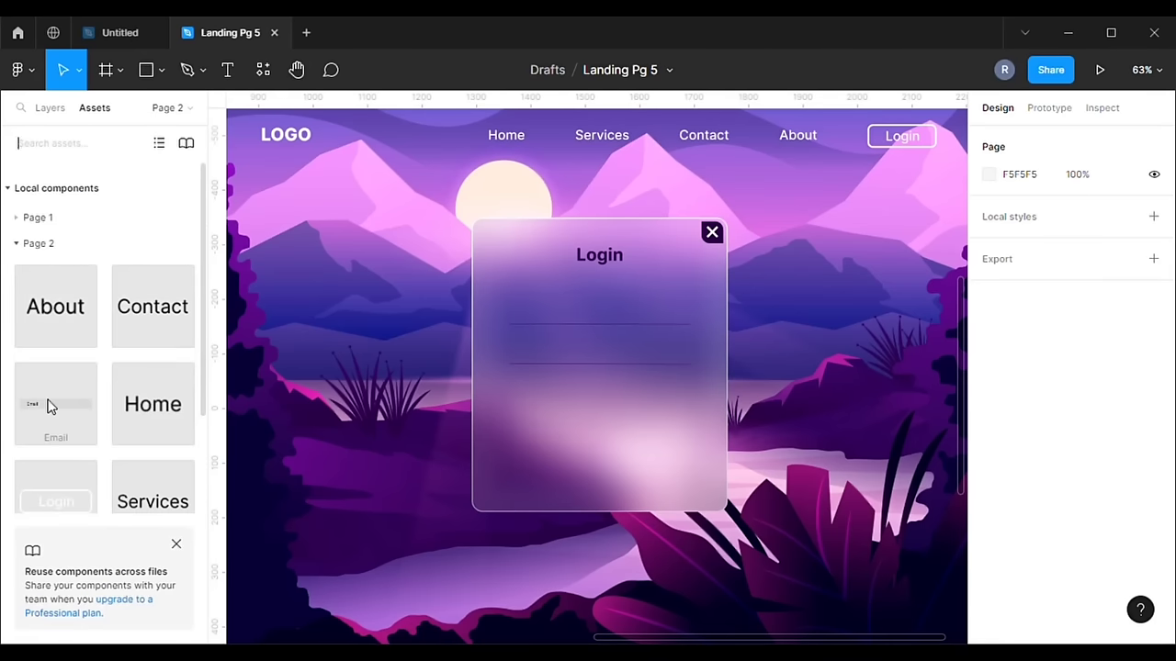
click(51, 406)
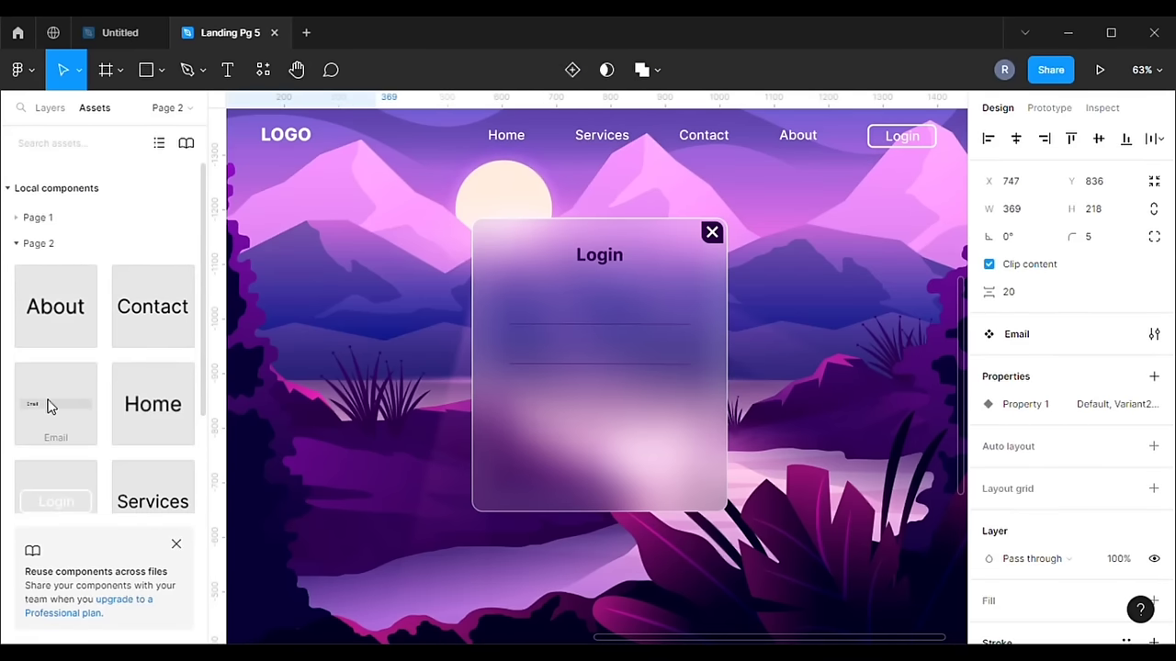
drag(41, 402, 571, 315)
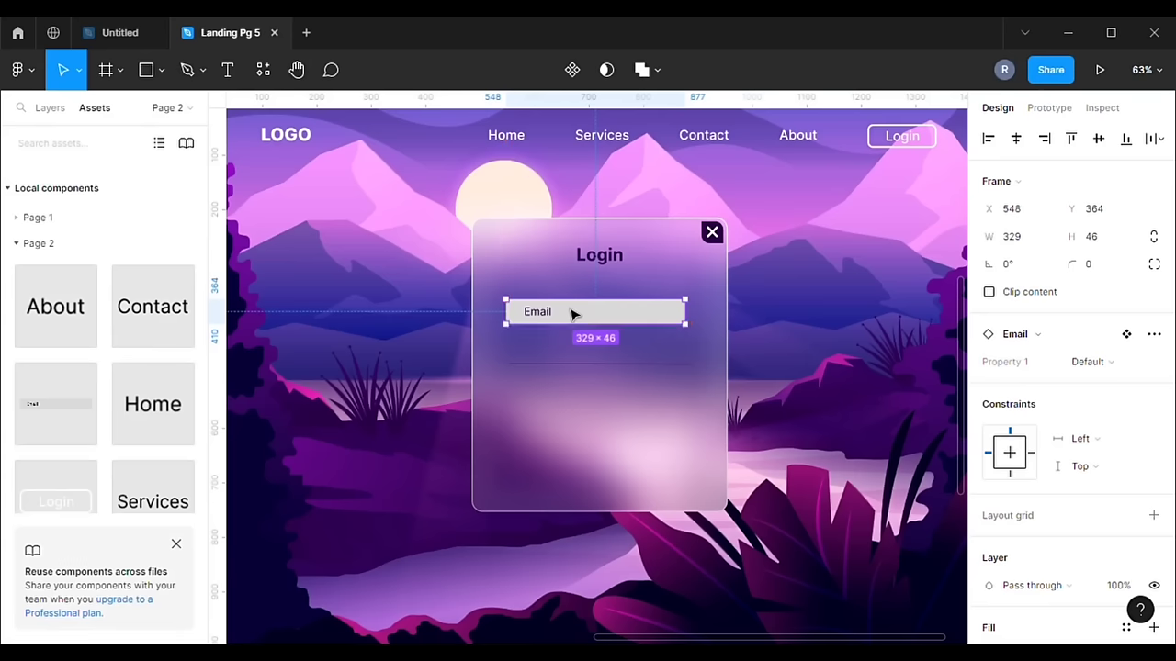
double_click(590, 317)
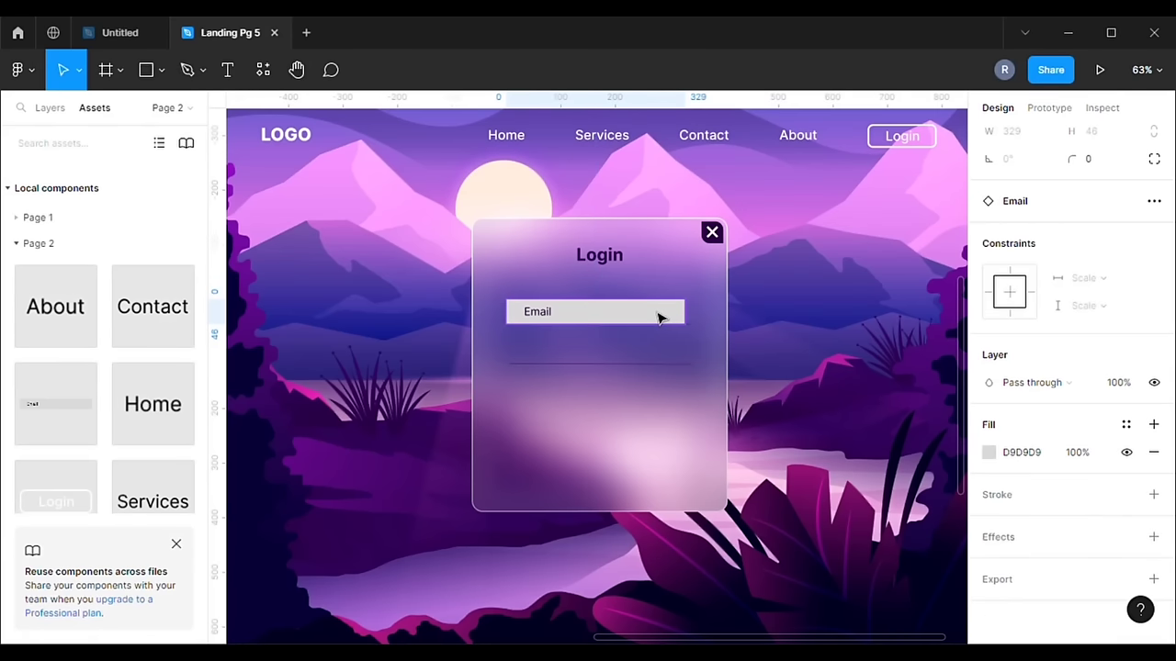
click(1126, 452)
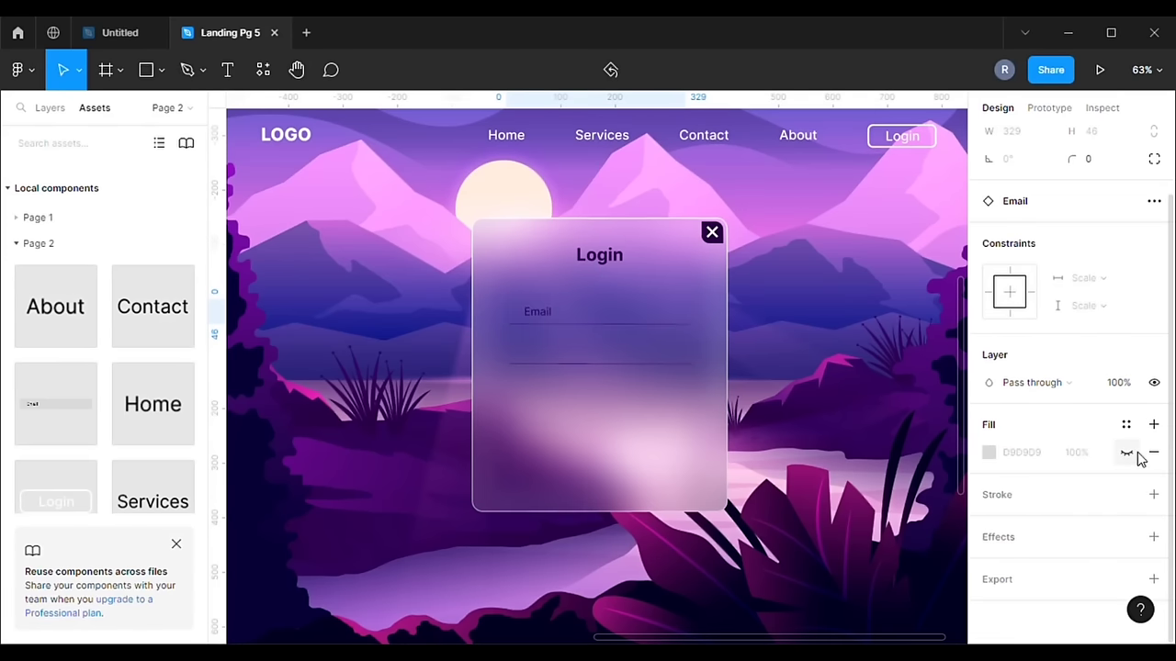
key(Escape)
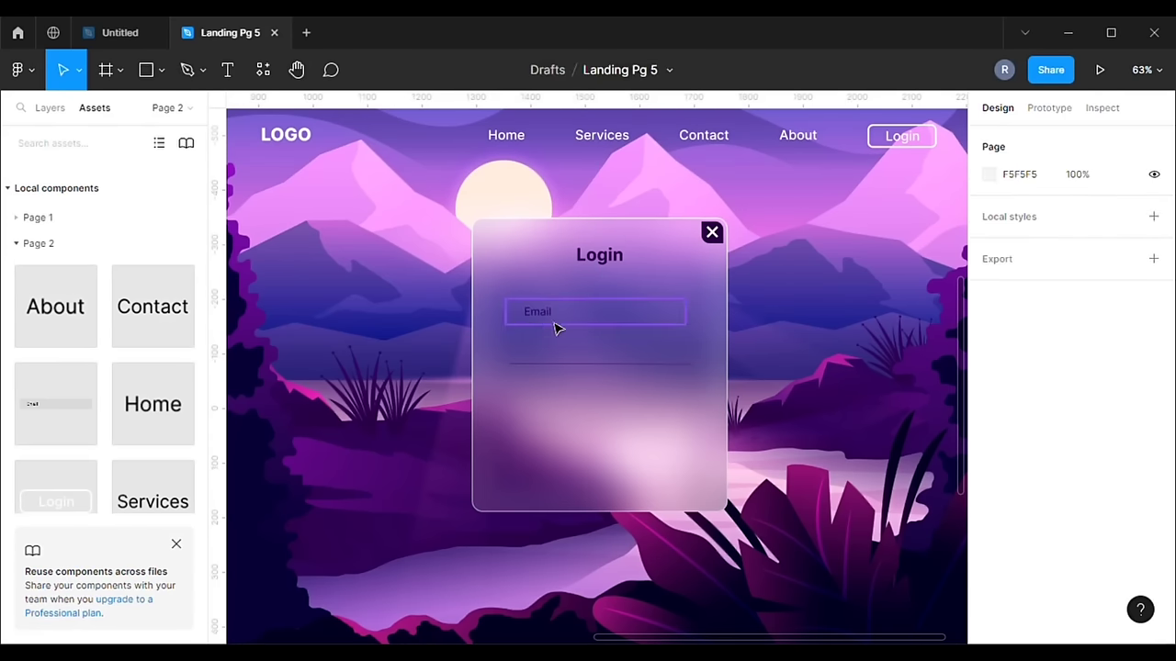
scroll(580, 340, up, 1)
scroll(581, 340, up, 2)
scroll(570, 321, up, 2)
- Duplicate the Email input below itself and relabel the copy 'Password'
click(557, 312)
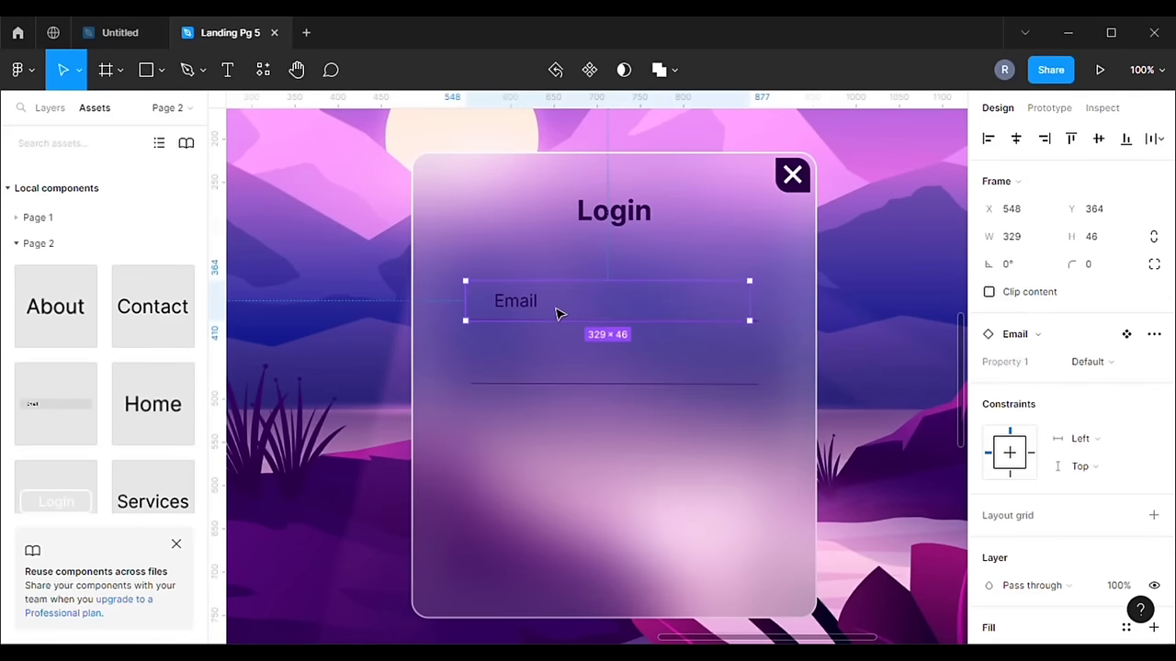
key(ctrl+d)
drag(560, 321, 562, 371)
double_click(528, 368)
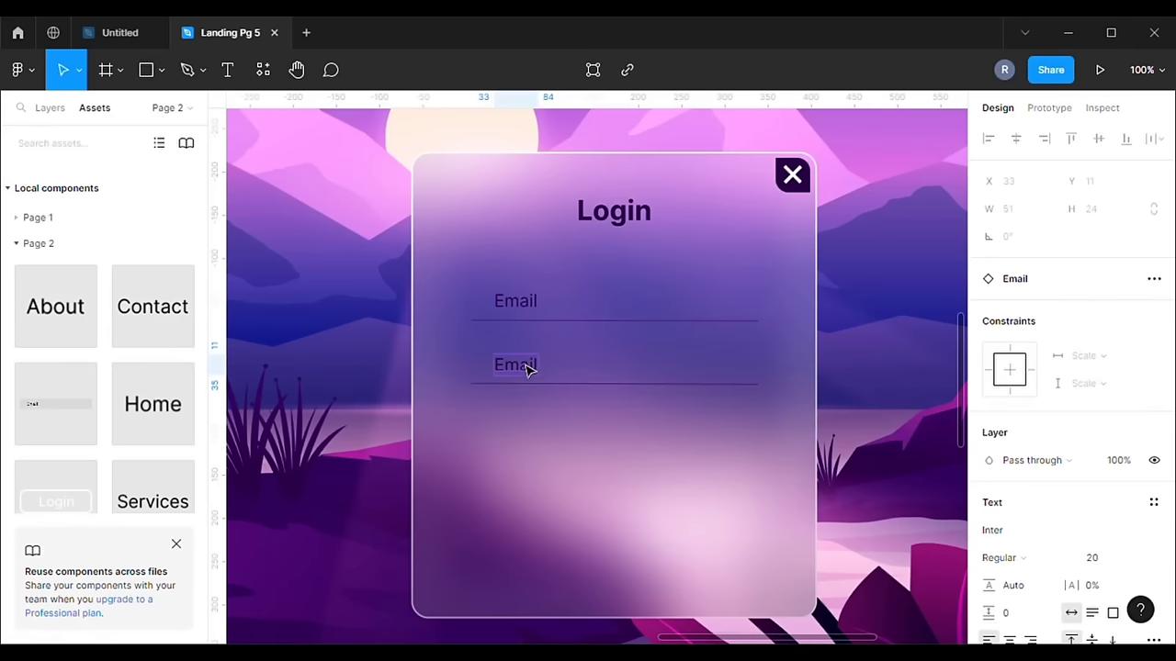
double_click(528, 367)
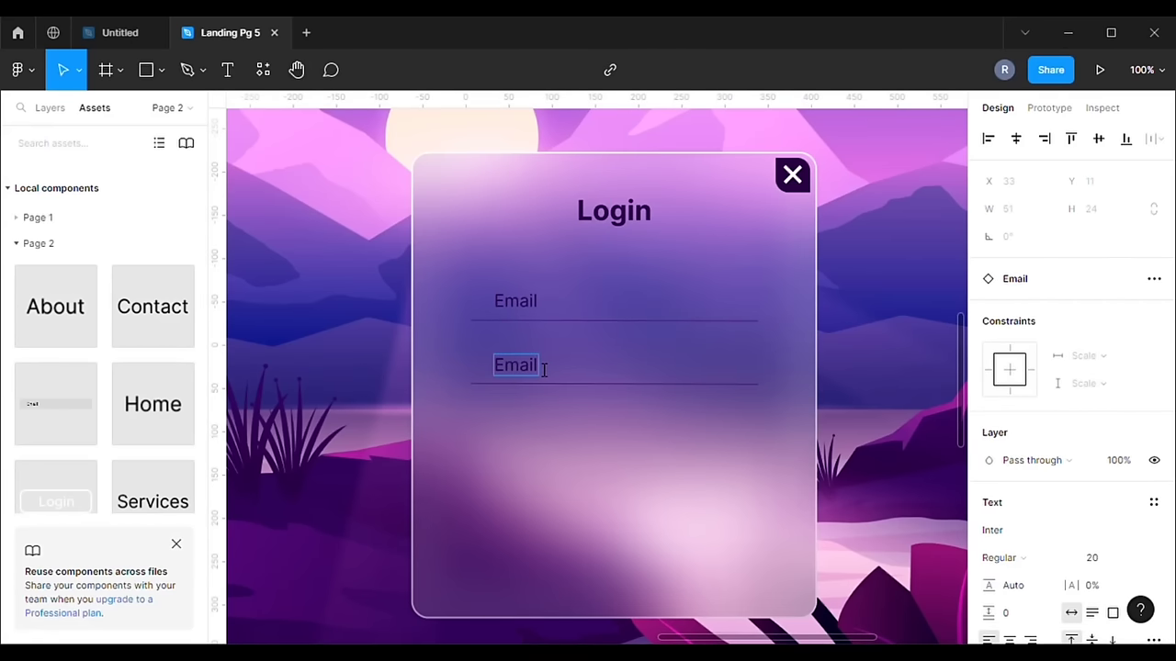
text(E)
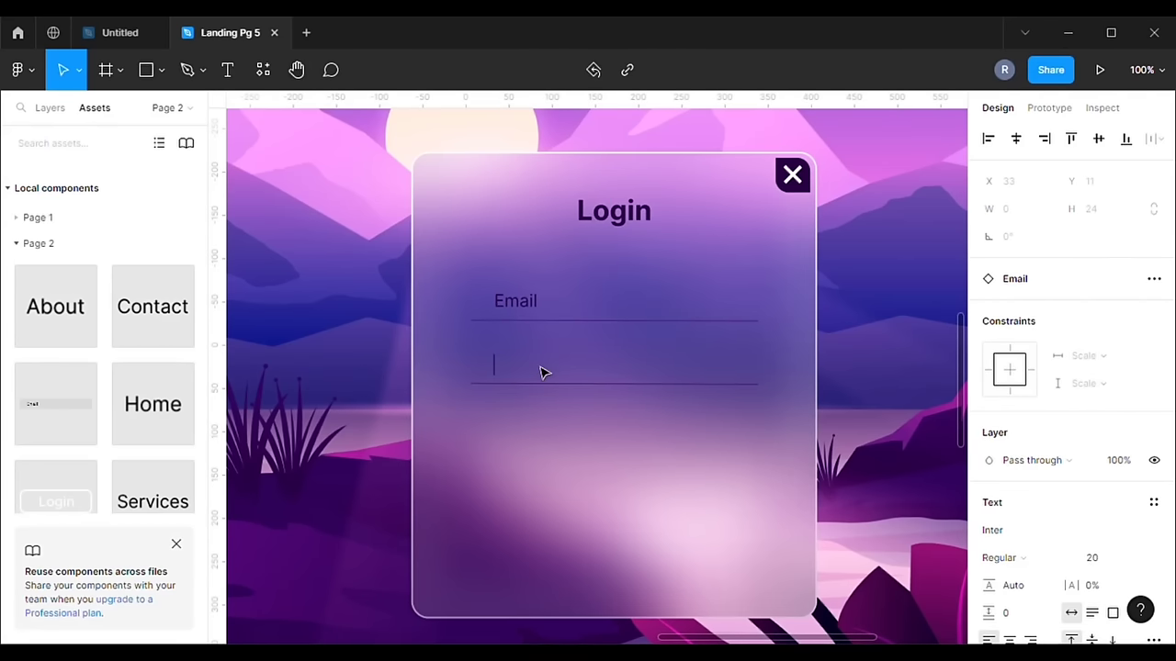
text(Passw)
text(ord)
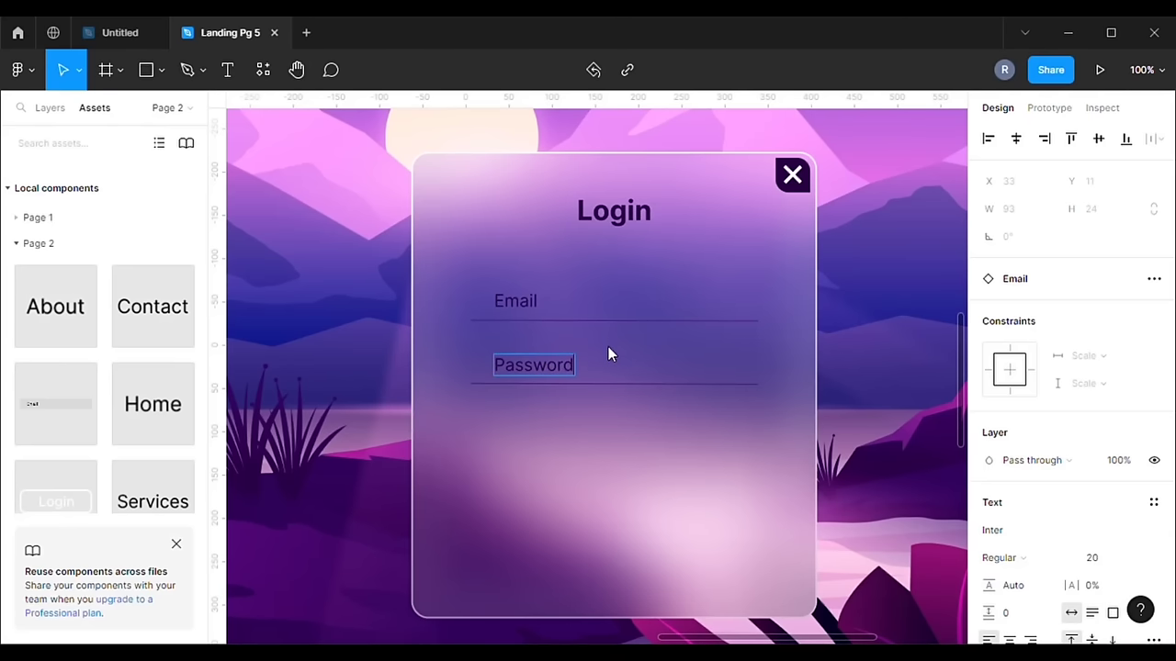
key(Escape)
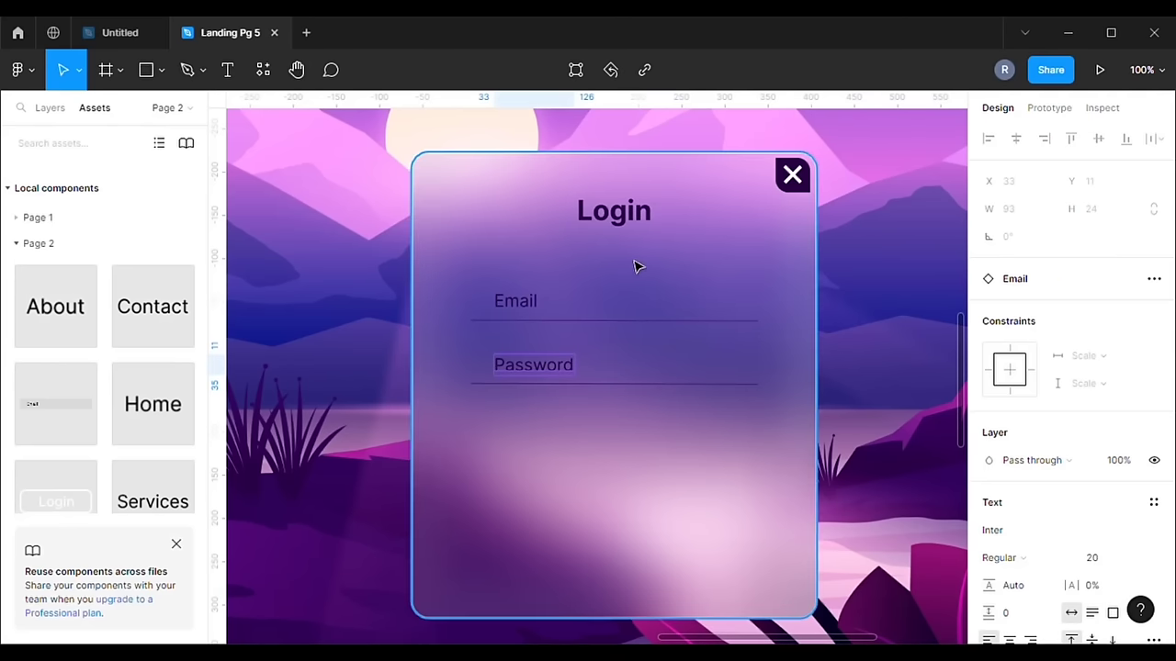
click(592, 335)
click(548, 381)
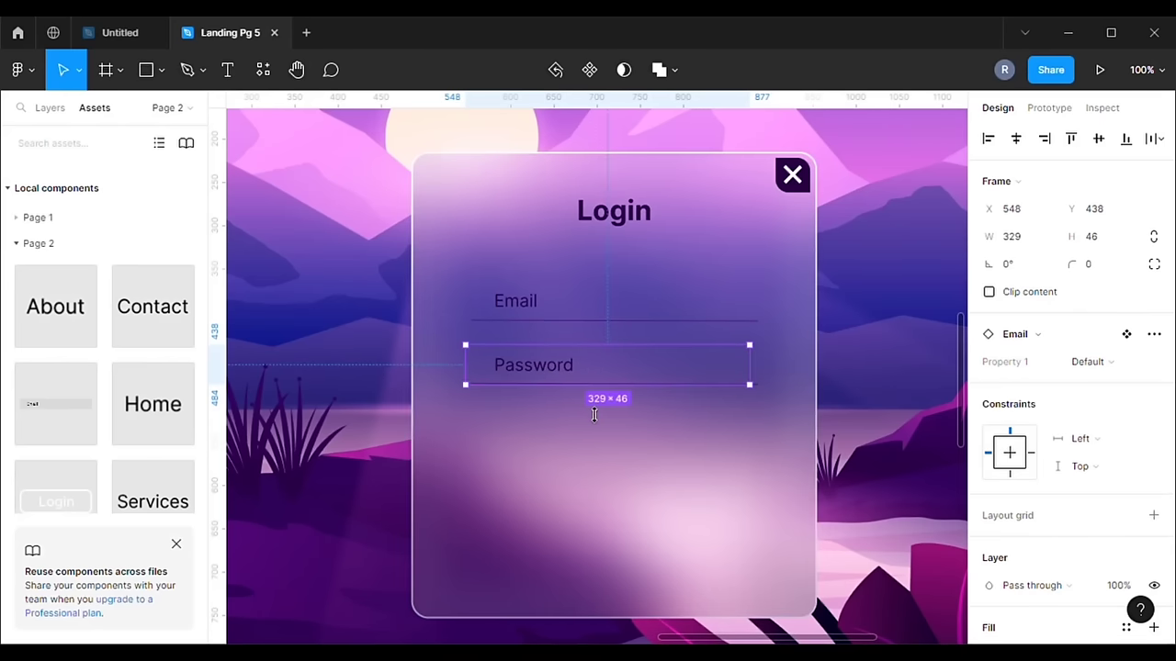
click(580, 423)
click(551, 379)
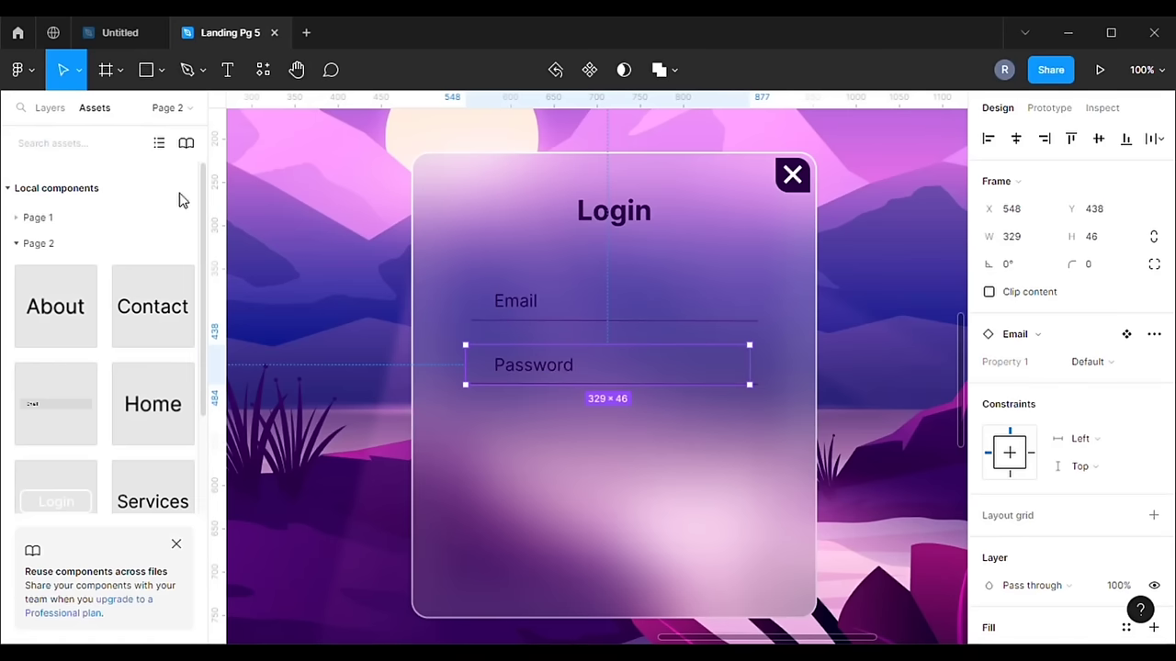
- Place a lock icon in the Password field and a mail icon in the Email field
click(27, 217)
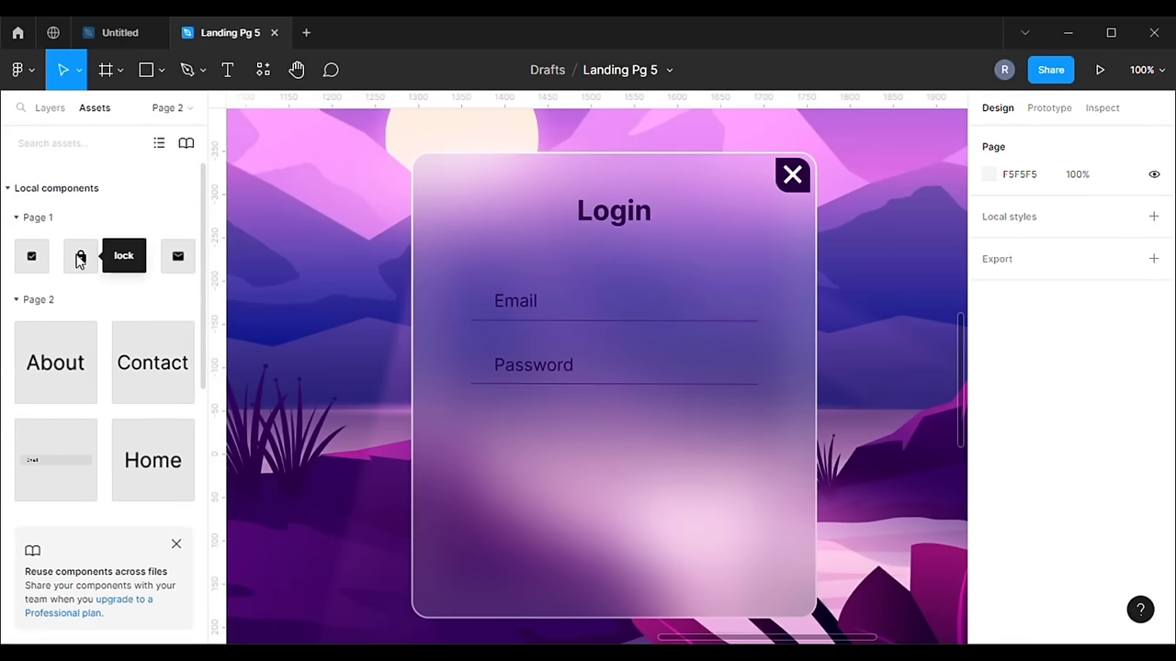
drag(81, 256, 743, 368)
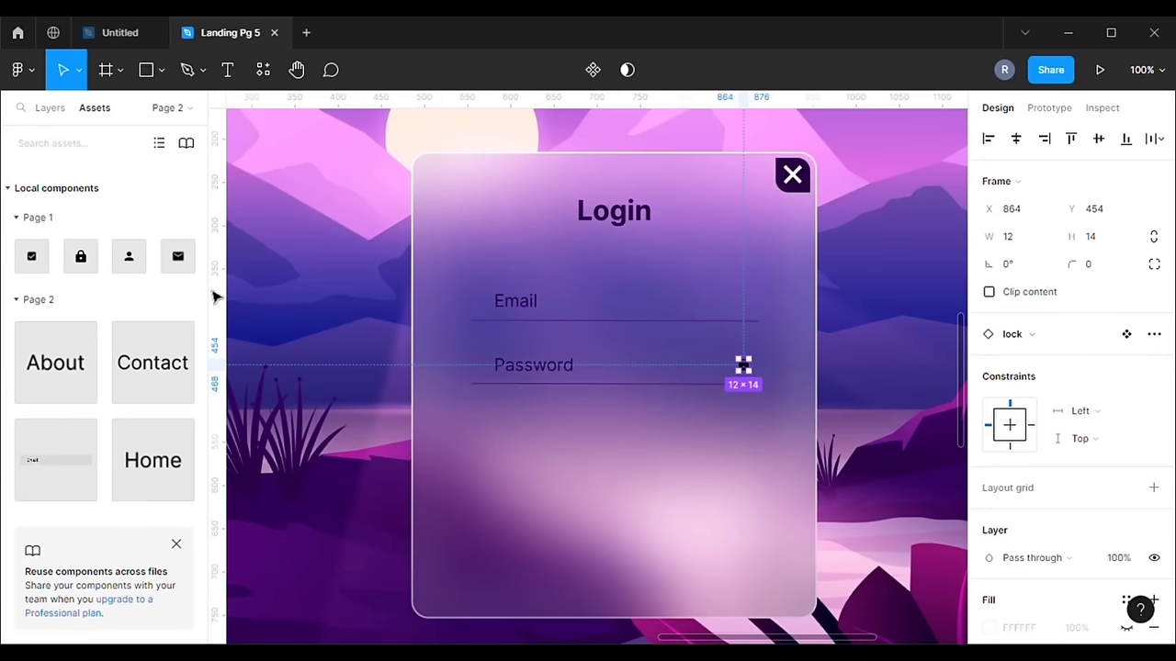
drag(177, 256, 744, 306)
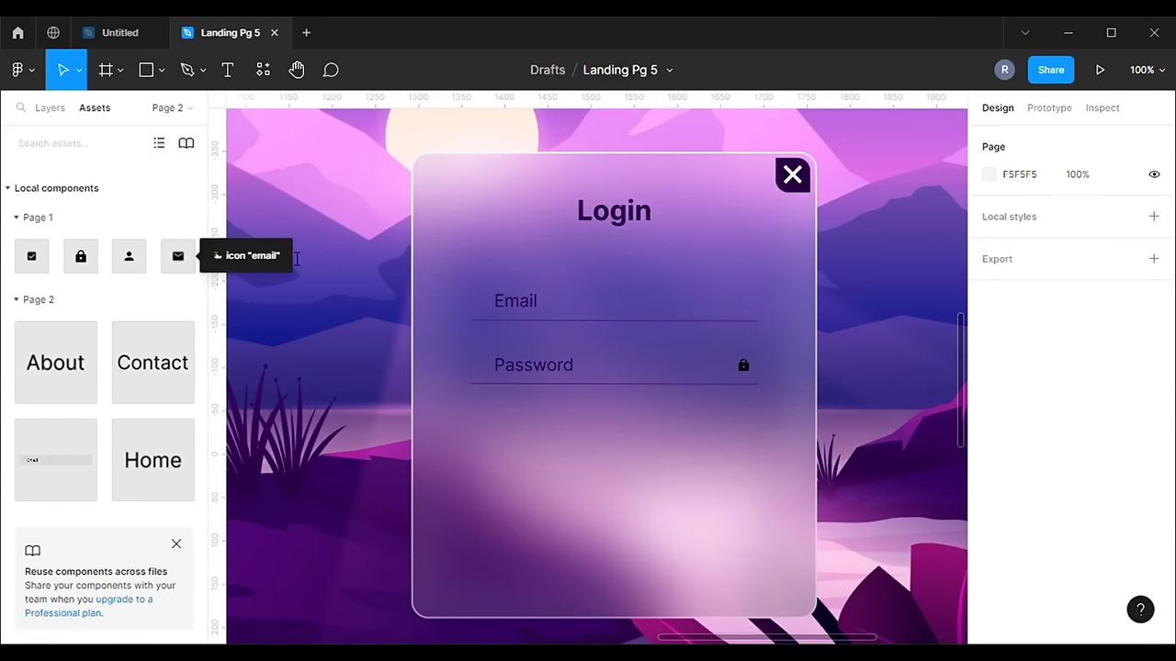
click(739, 291)
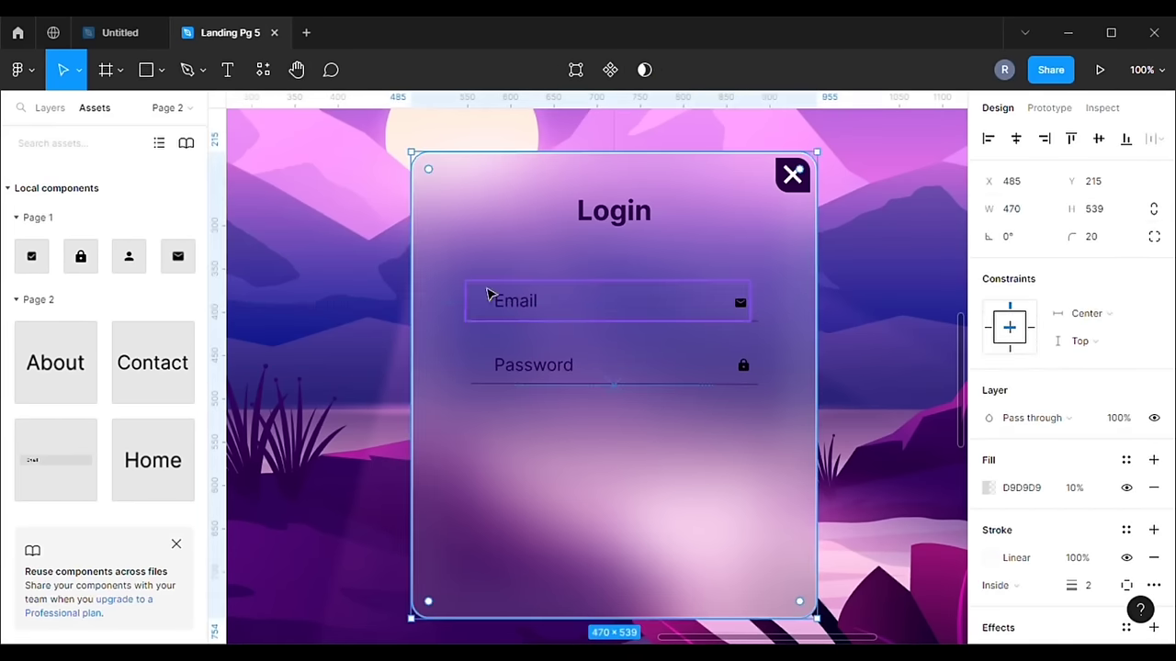
drag(470, 284, 756, 321)
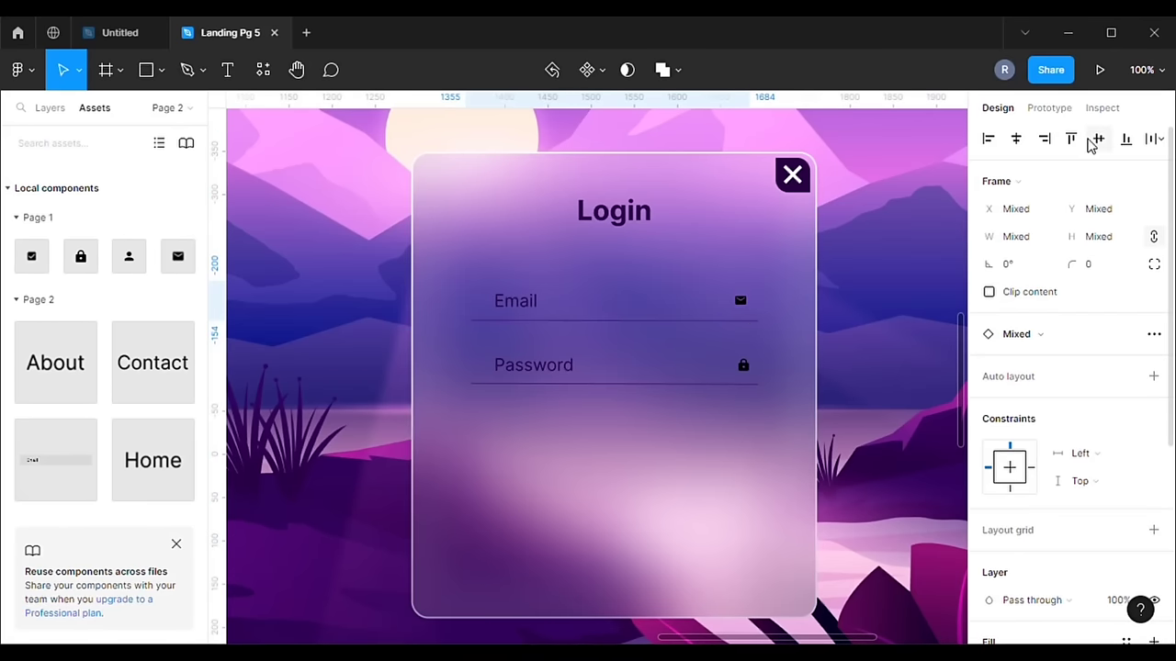
click(434, 373)
drag(469, 347, 759, 393)
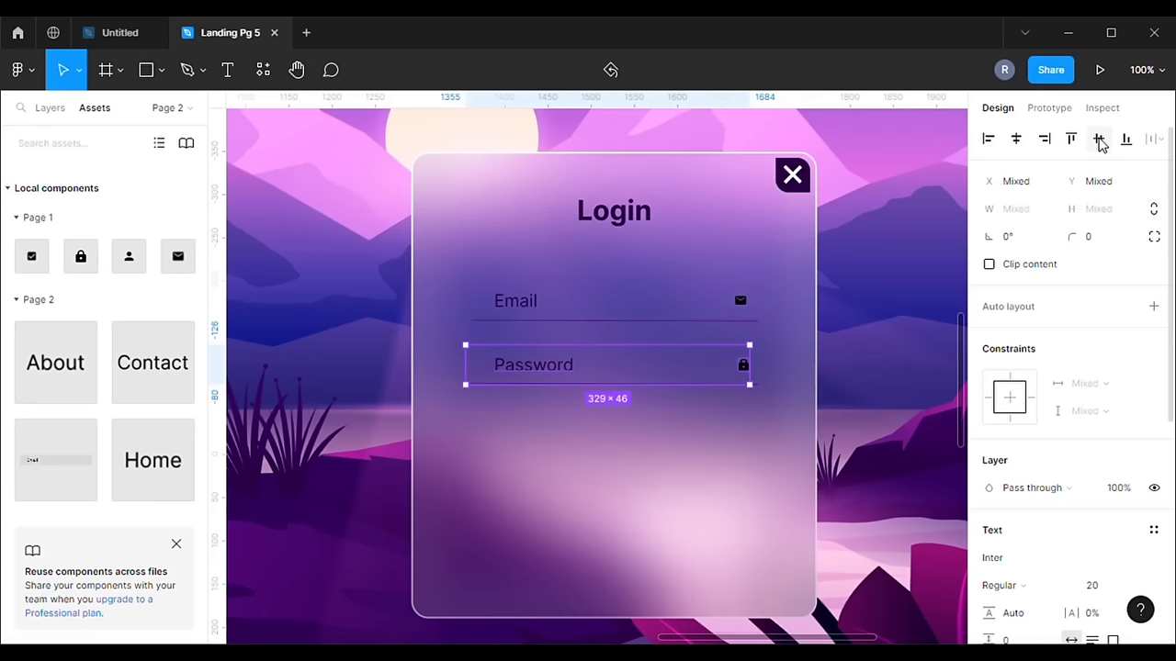
- Nudge the Email and Password fields together slightly right and down
click(750, 310)
click(745, 306)
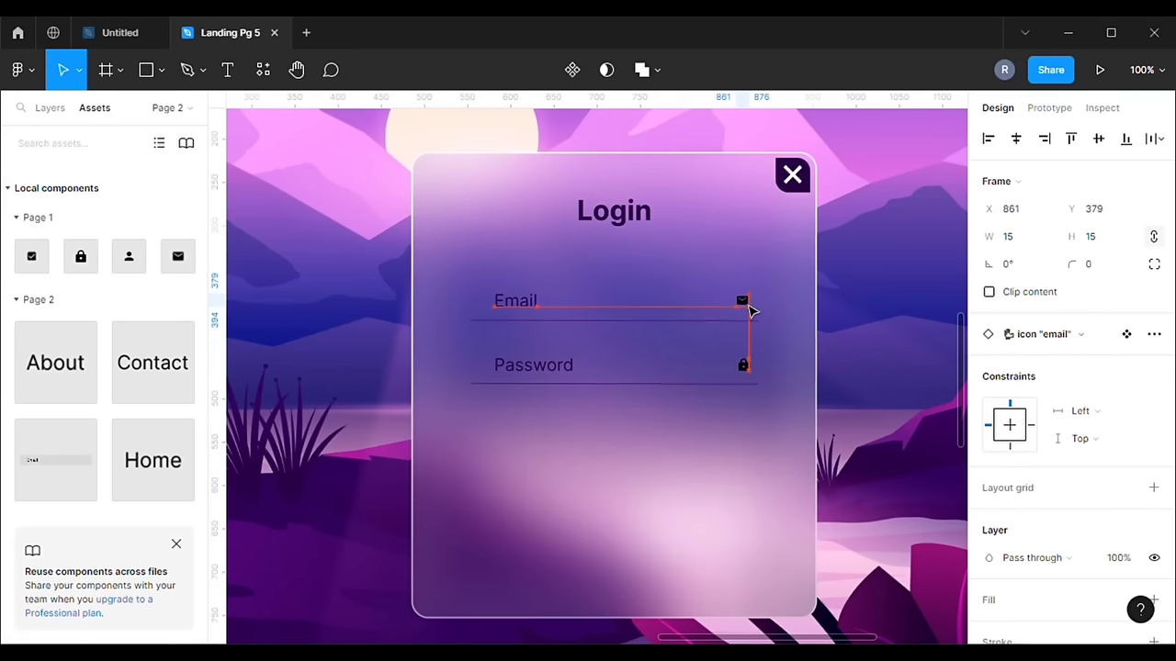
key(Escape)
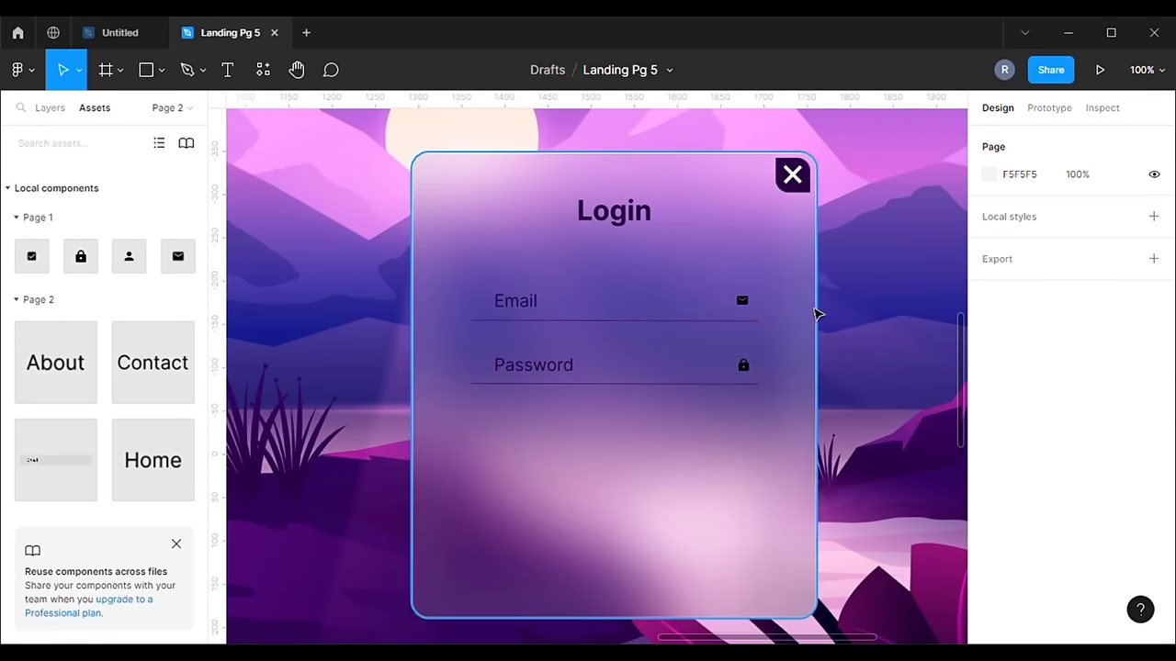
click(533, 341)
drag(533, 341, 719, 404)
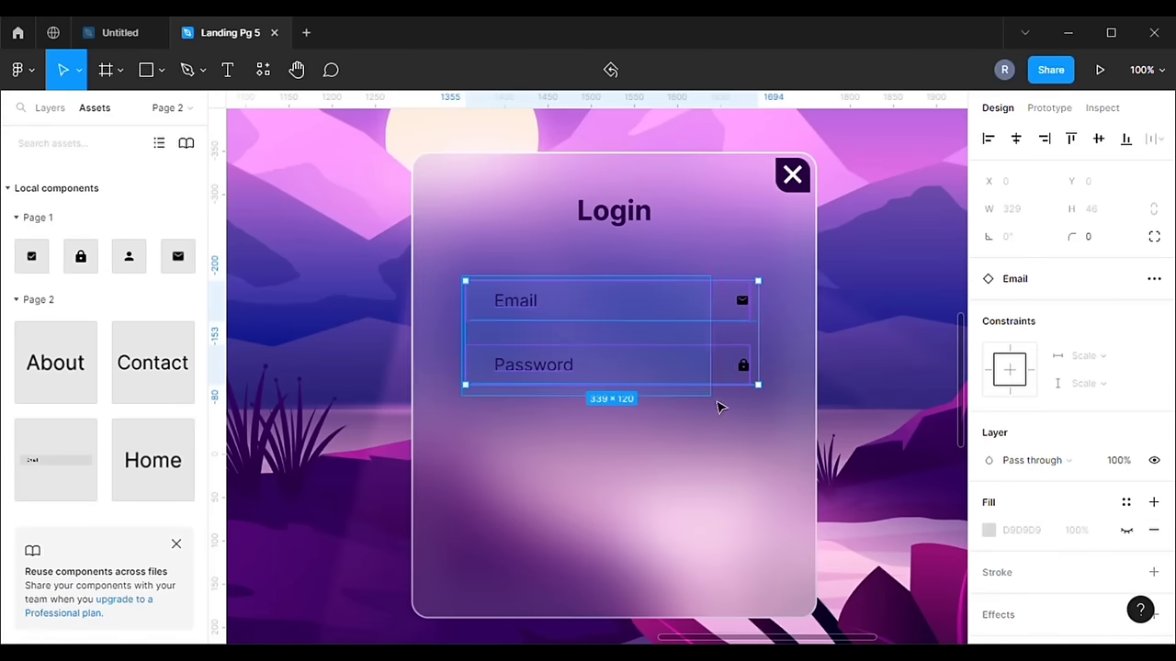
key(Right)
key(Down)
key(Down)
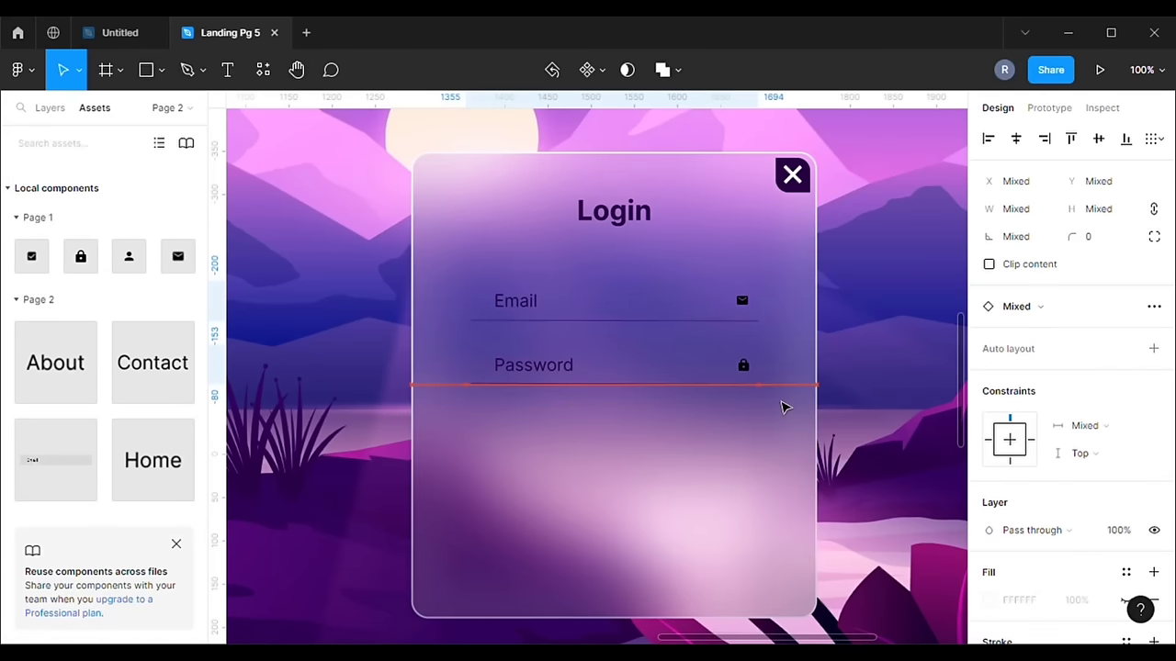
- Start a text box below Password and try the NT font, then discard it
click(871, 348)
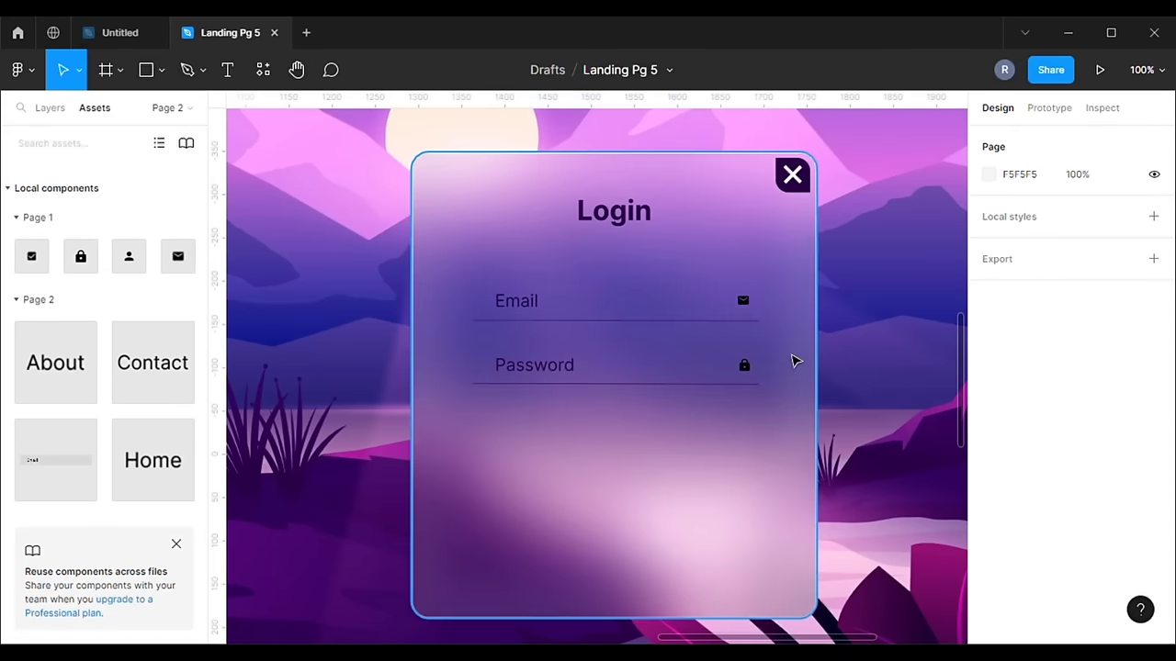
click(794, 360)
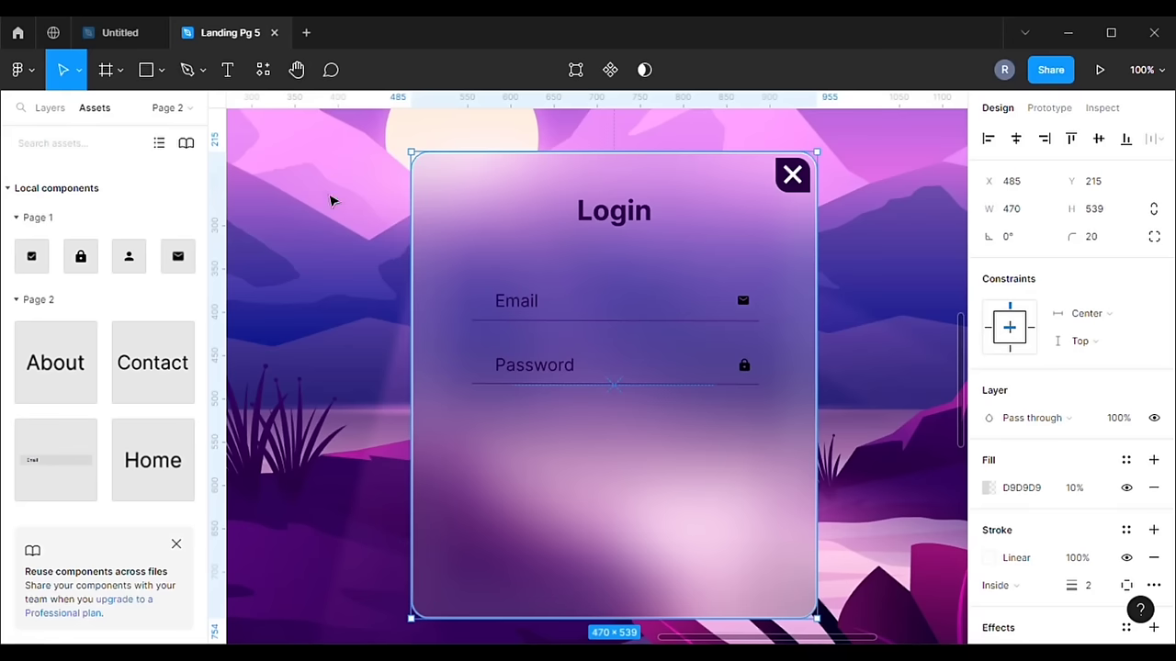
click(226, 70)
click(511, 422)
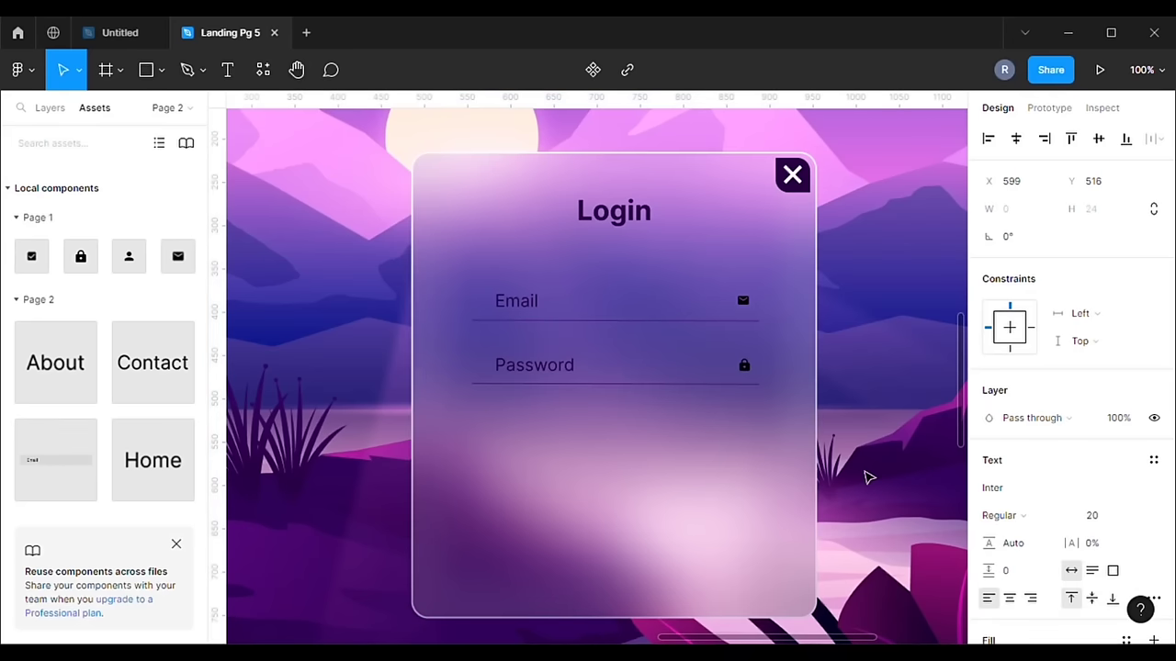
click(1056, 493)
text(N)
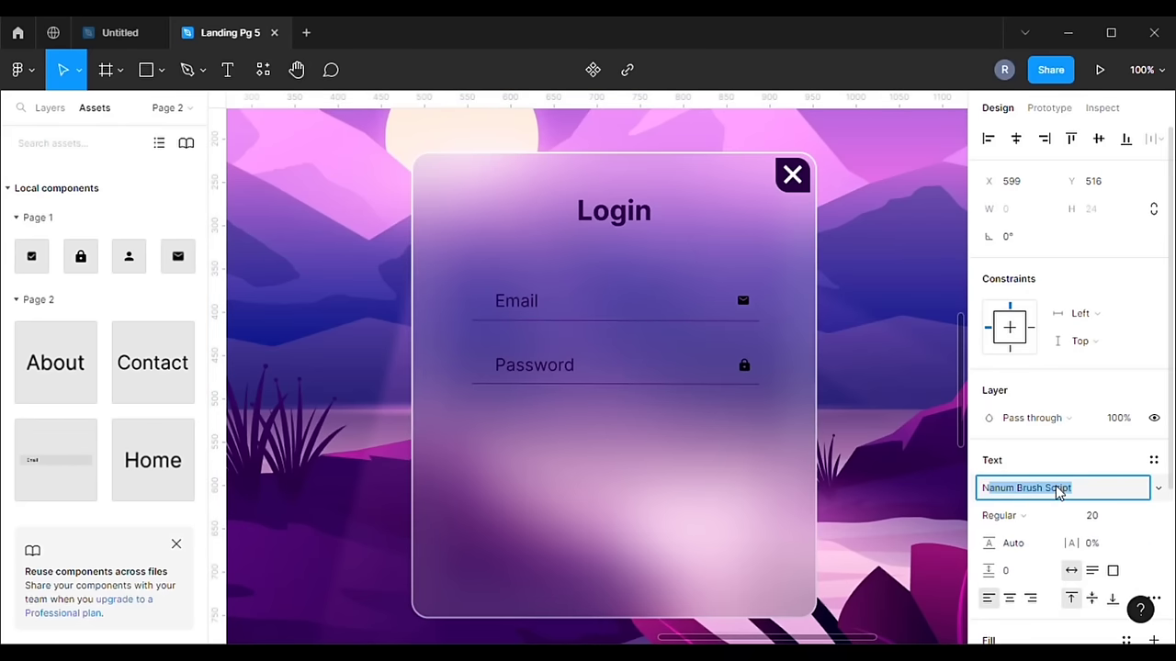
text(TR)
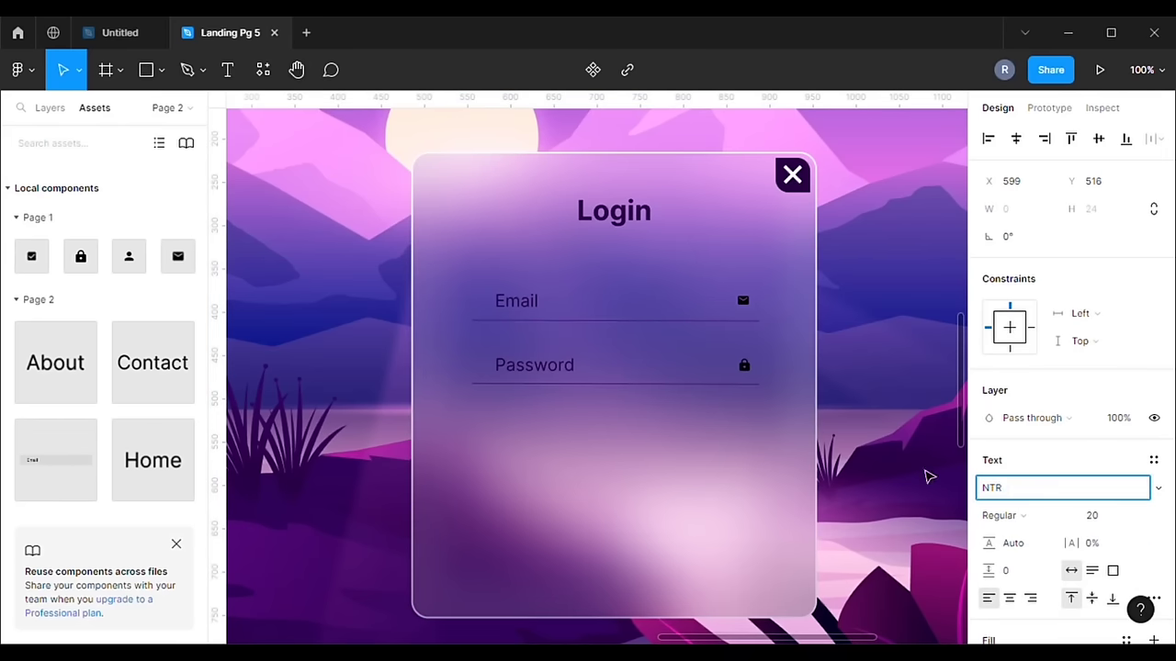
click(520, 431)
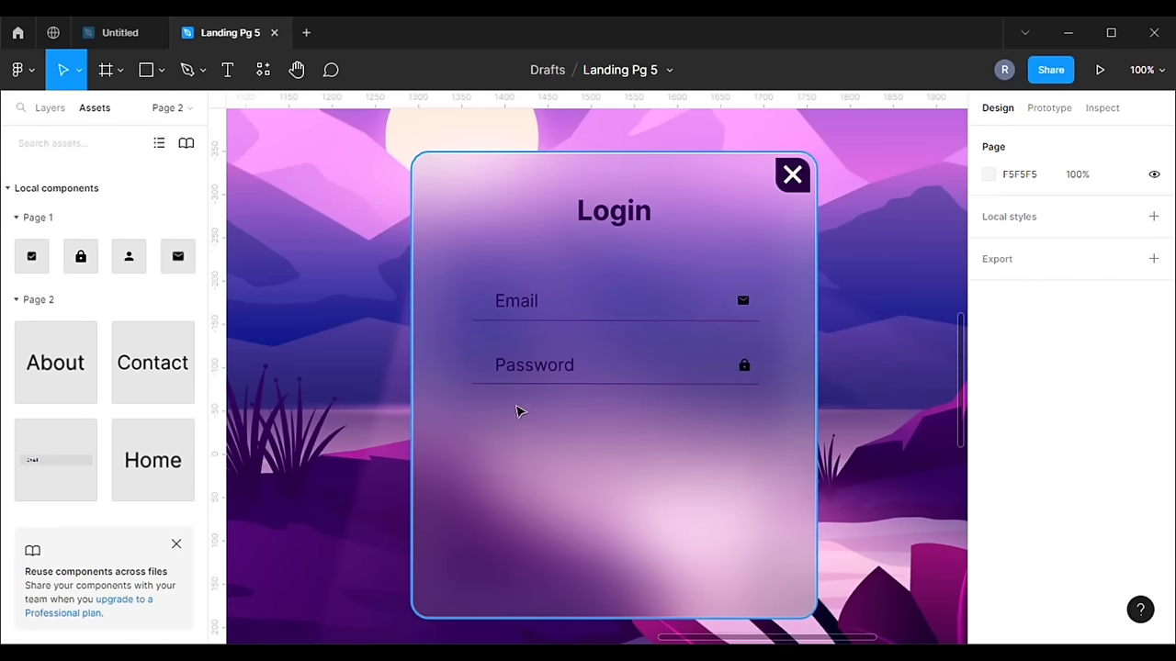
- Add a text label reading 'Remember me' below the Password field
click(227, 71)
click(511, 421)
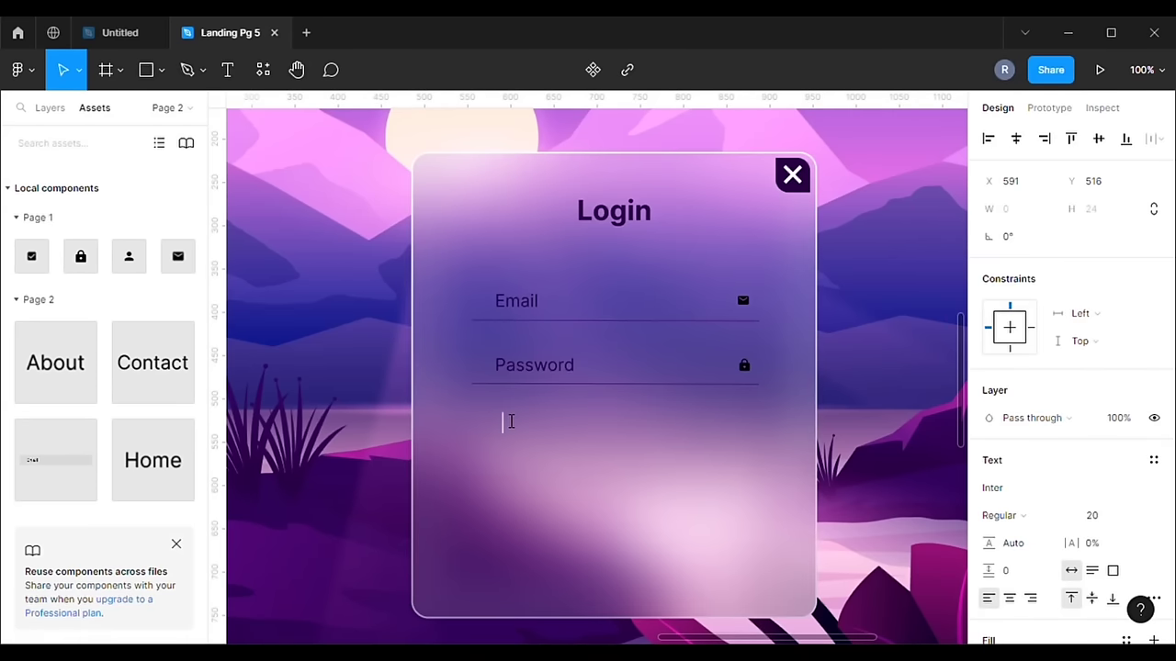
text(Remen)
text(Remember)
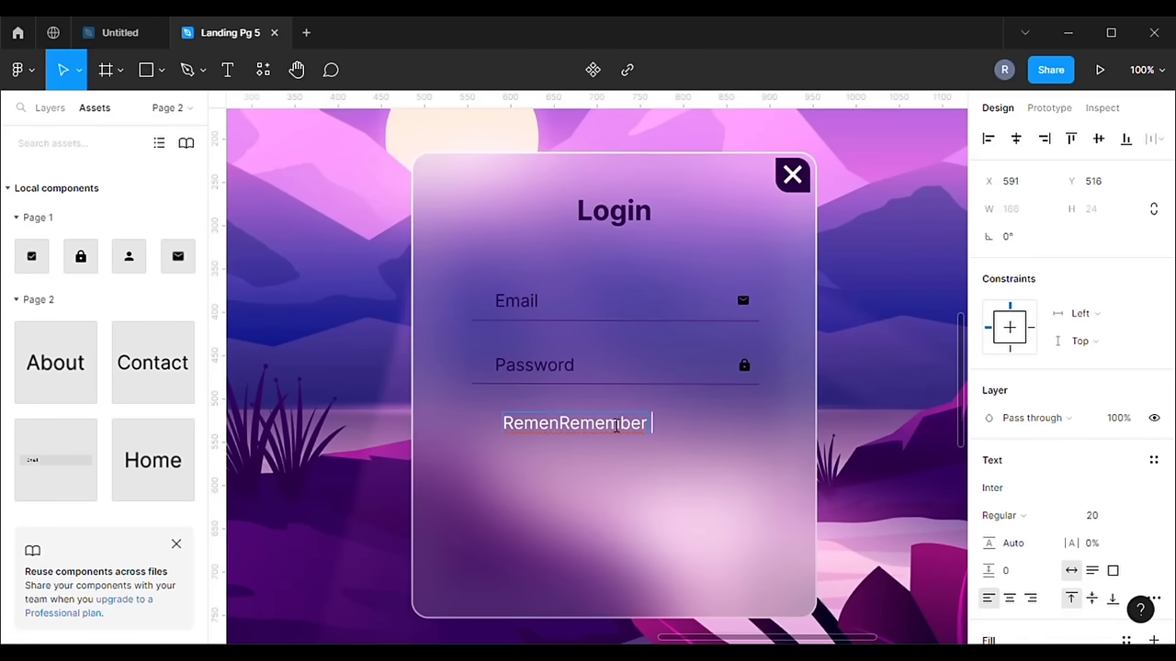
click(562, 429)
key(BackSpace)
key(BackSpace)
key(BackSpace)
key(BackSpace)
key(BackSpace)
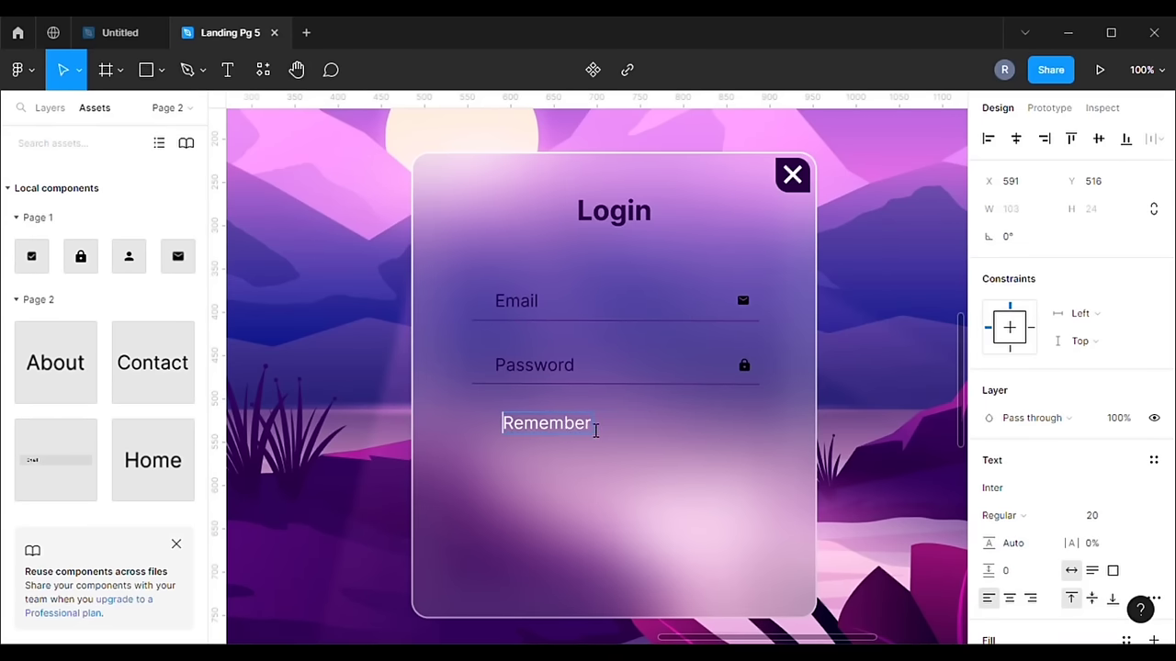
text(m)
text(e)
key(Escape)
- Set the label to NTR size 18 and align it under the Password field's left edge
click(1100, 517)
text(18)
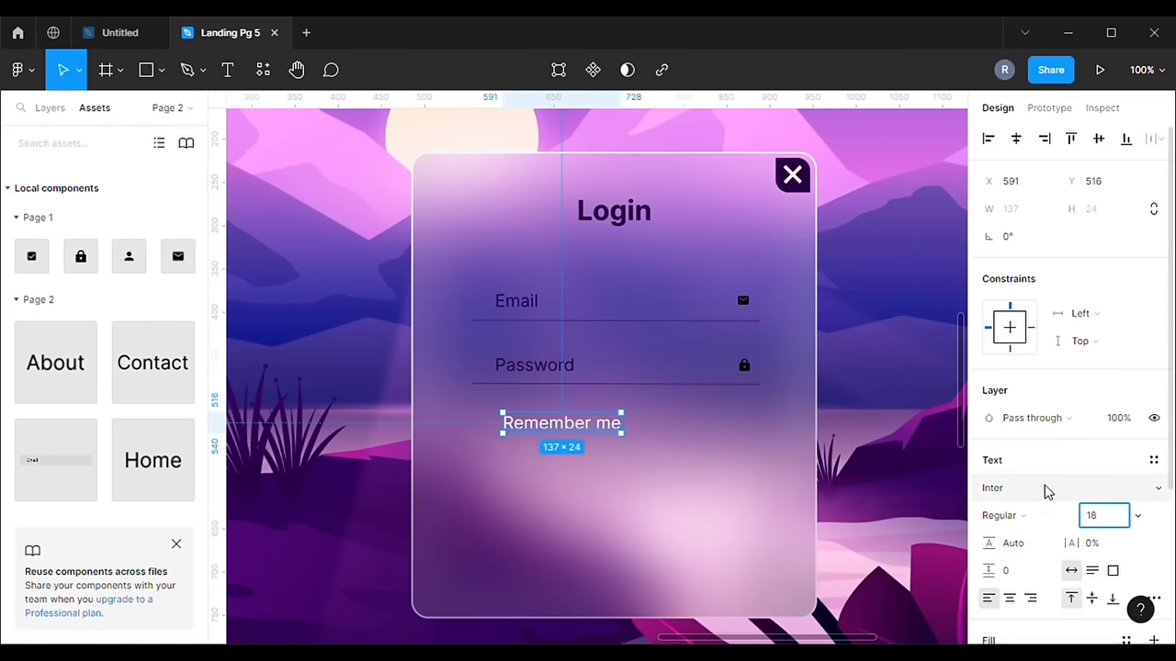
click(1043, 489)
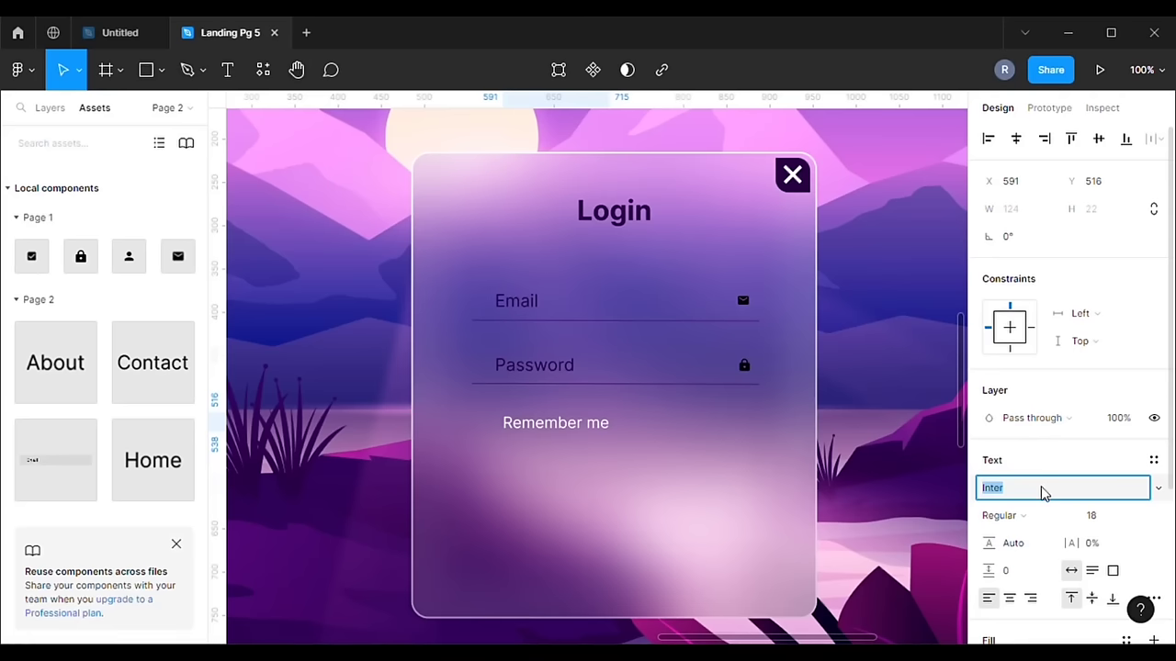
text(NTR)
key(Return)
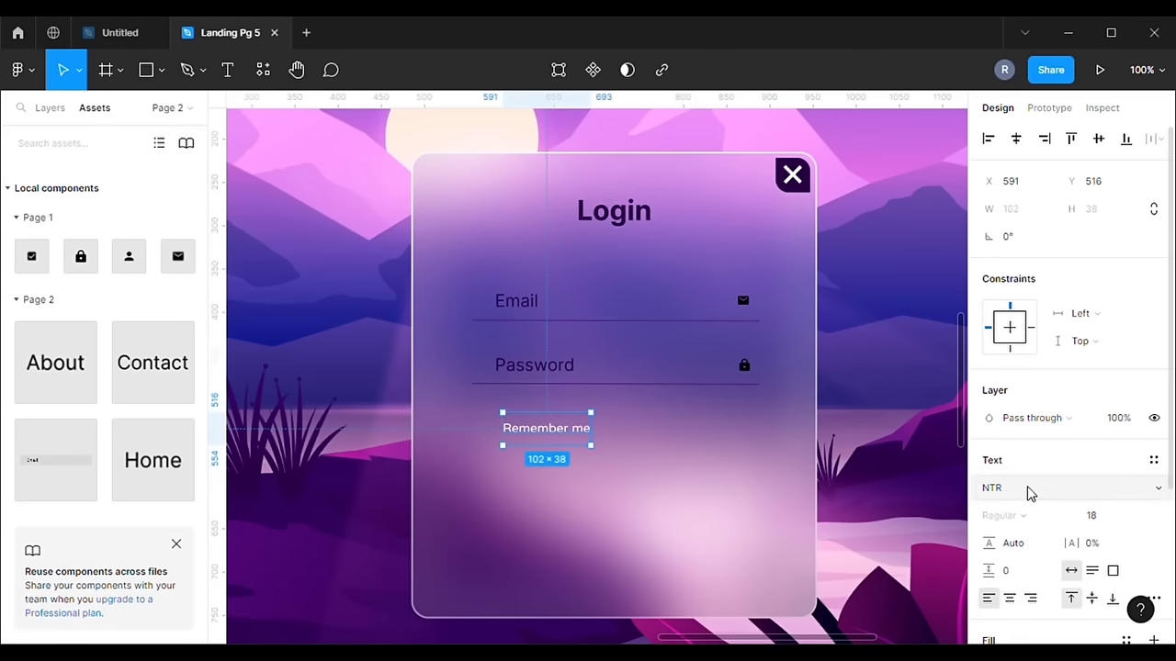
drag(561, 445, 555, 426)
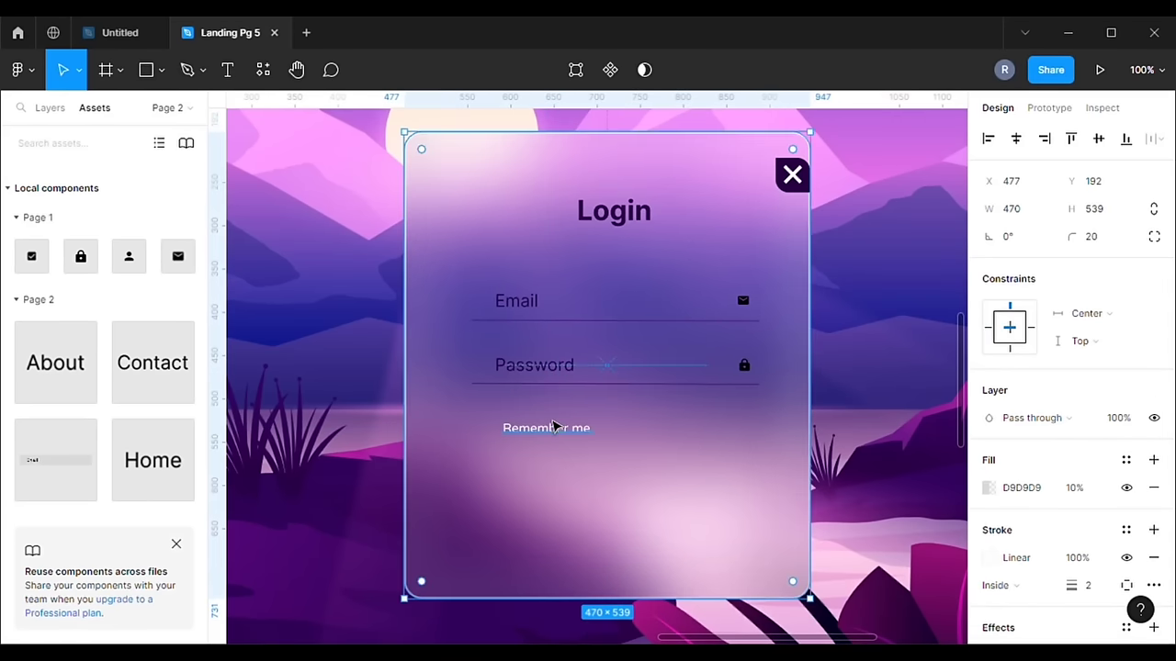
key(ctrl+z)
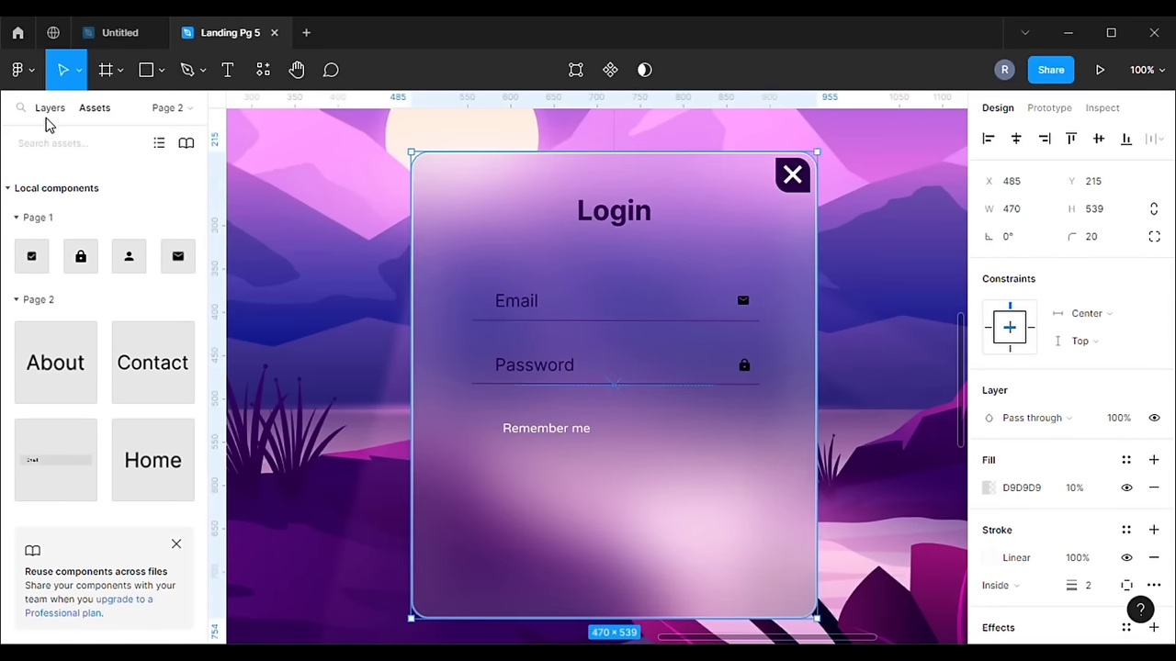
click(50, 109)
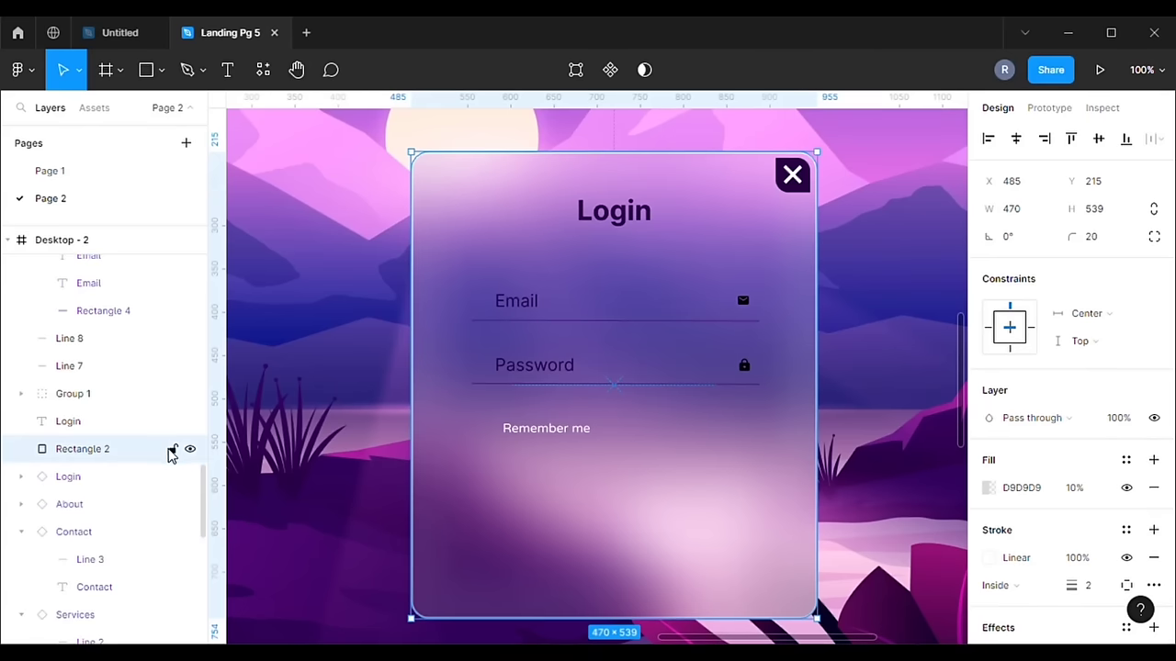
click(539, 442)
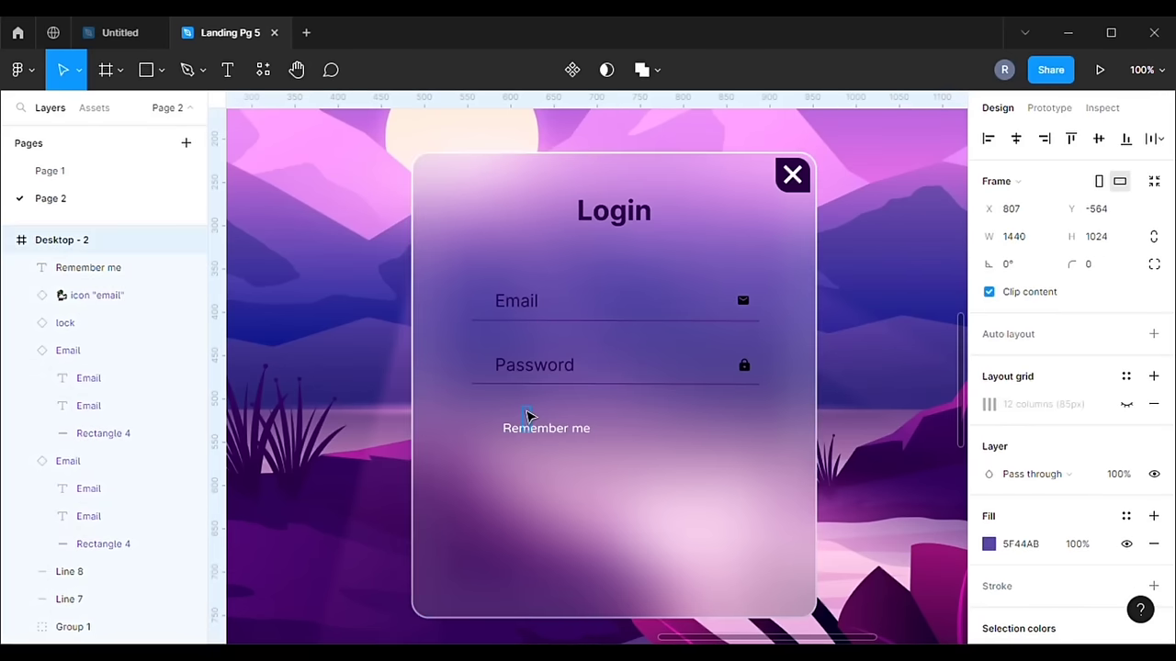
mouse_move(553, 439)
mouse_down()
mouse_move(538, 412)
mouse_move(695, 398)
mouse_move(930, 406)
mouse_move(647, 413)
mouse_move(656, 404)
mouse_up()
- Duplicate the Remember me label and retype the copy as 'Forget Password'
scroll(450, 418, up, 5)
scroll(526, 424, up, 1)
key(ctrl+d)
double_click(656, 405)
text(F)
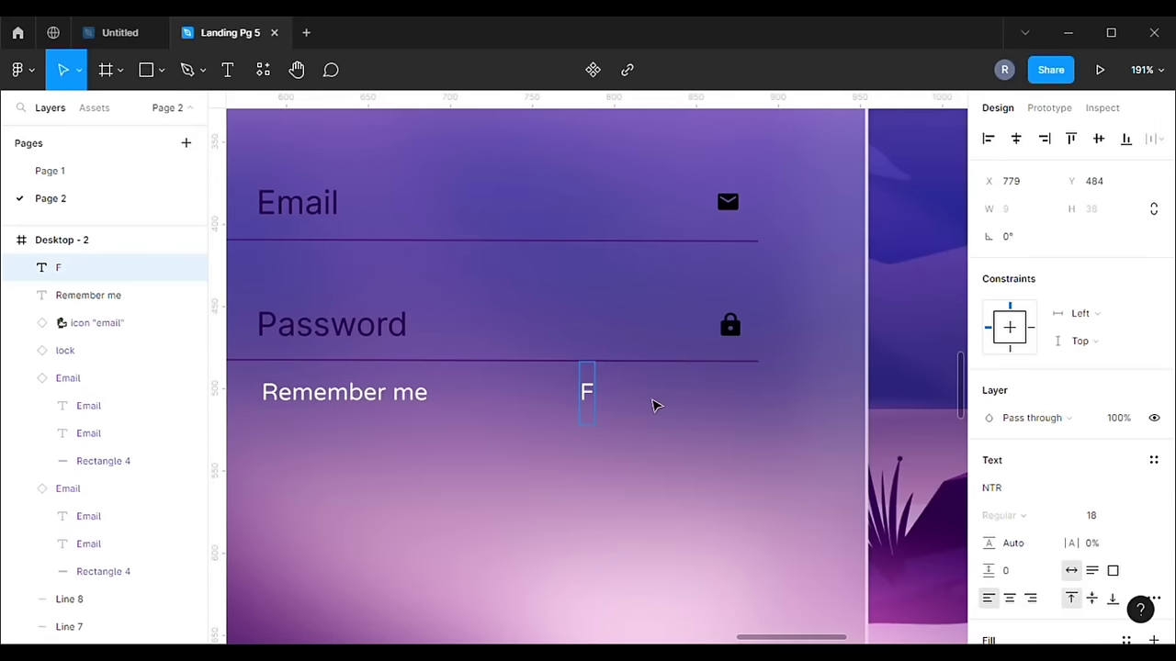
text(orForget)
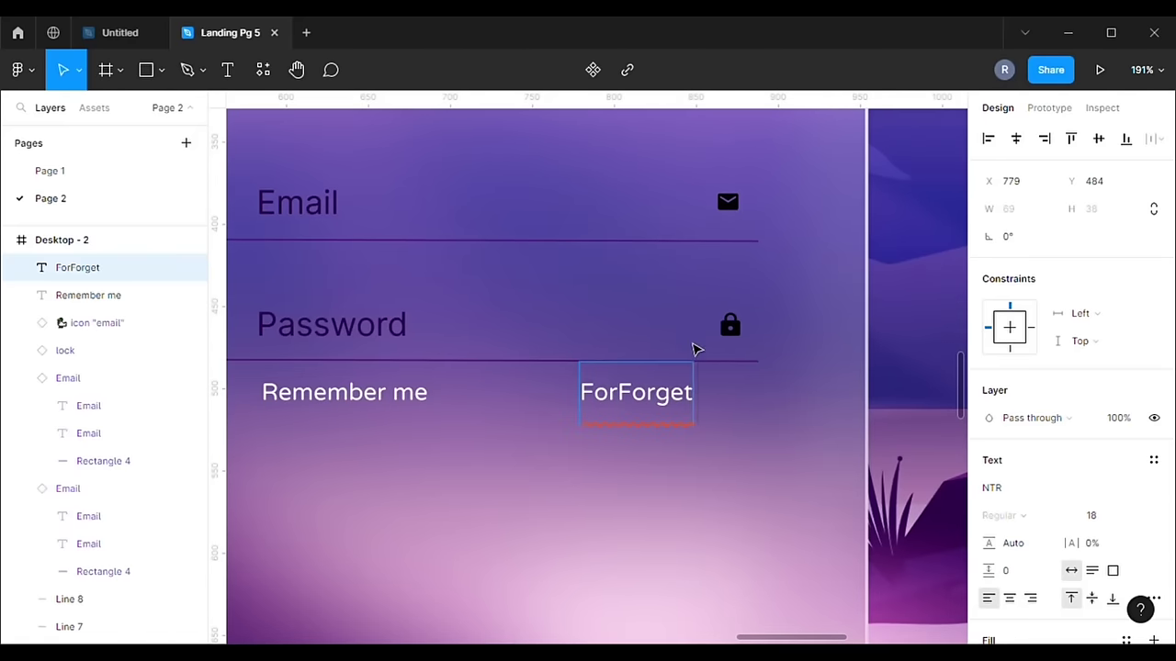
key(BackSpace)
key(BackSpace)
key(BackSpace)
click(660, 399)
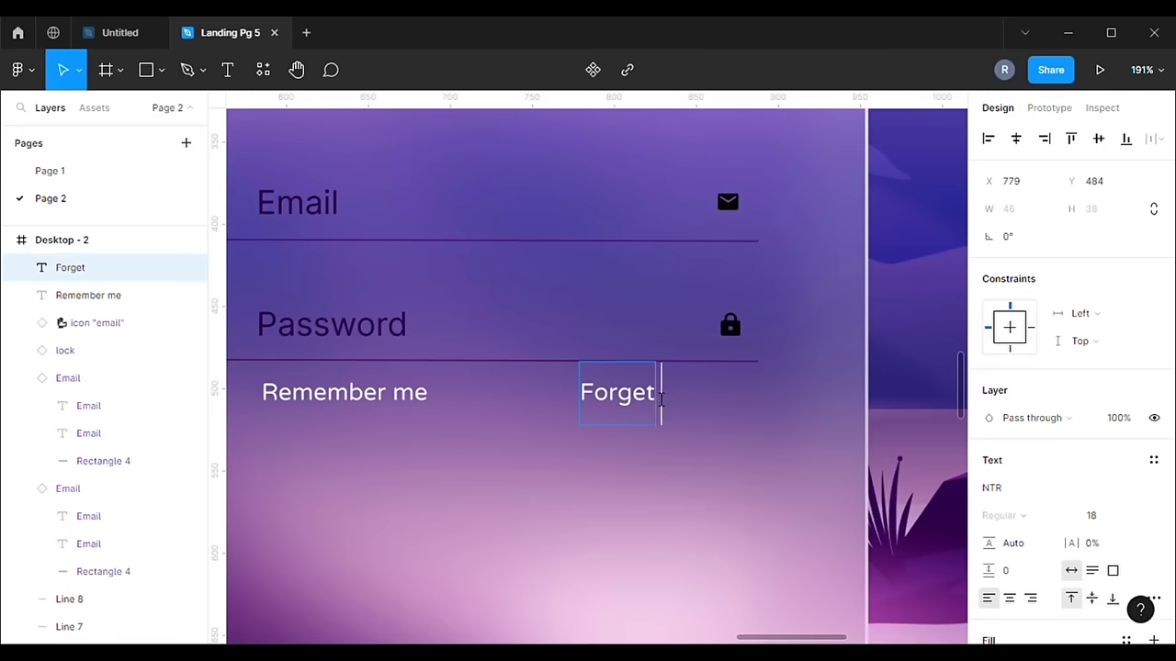
text(Pa)
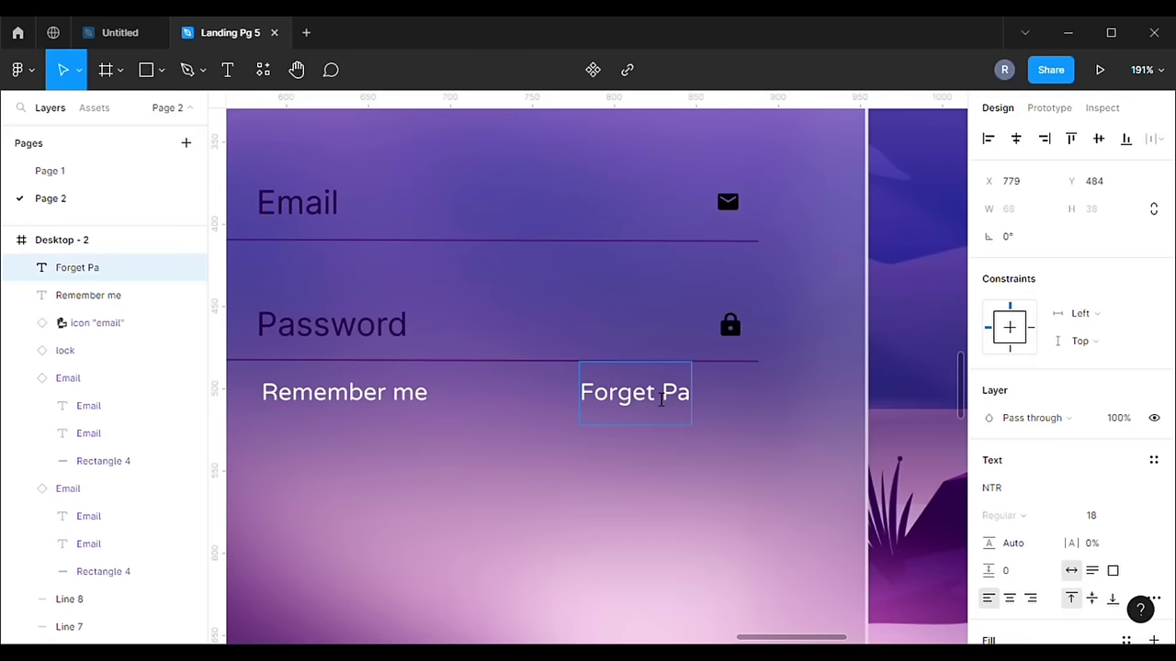
text(sswo)
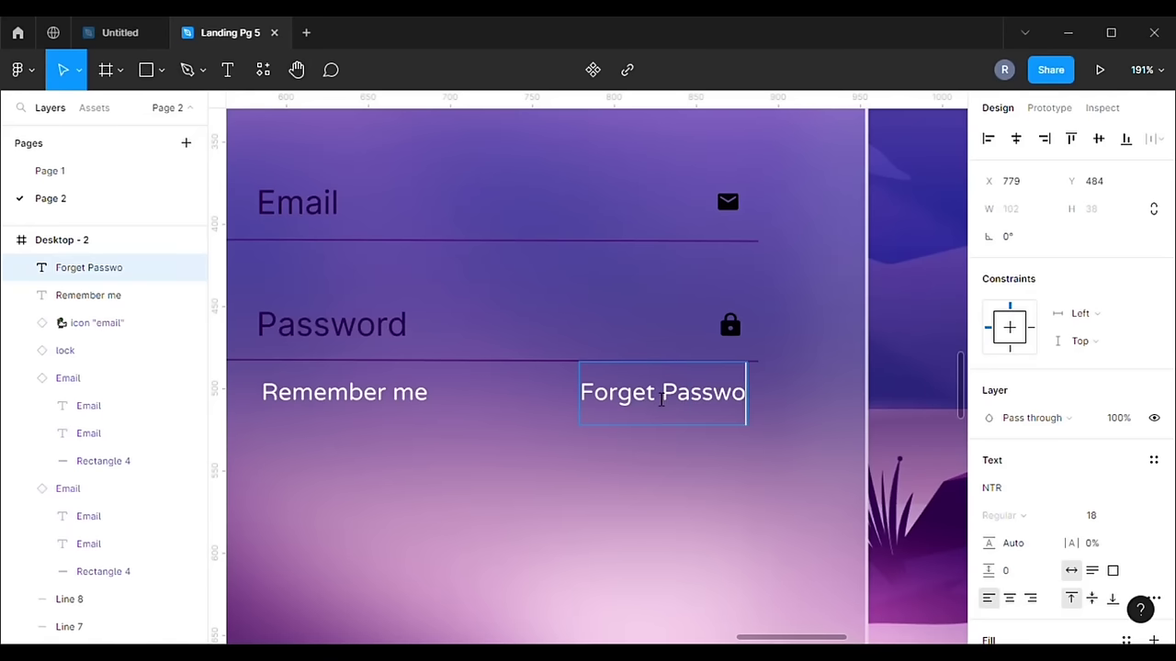
text(rd)
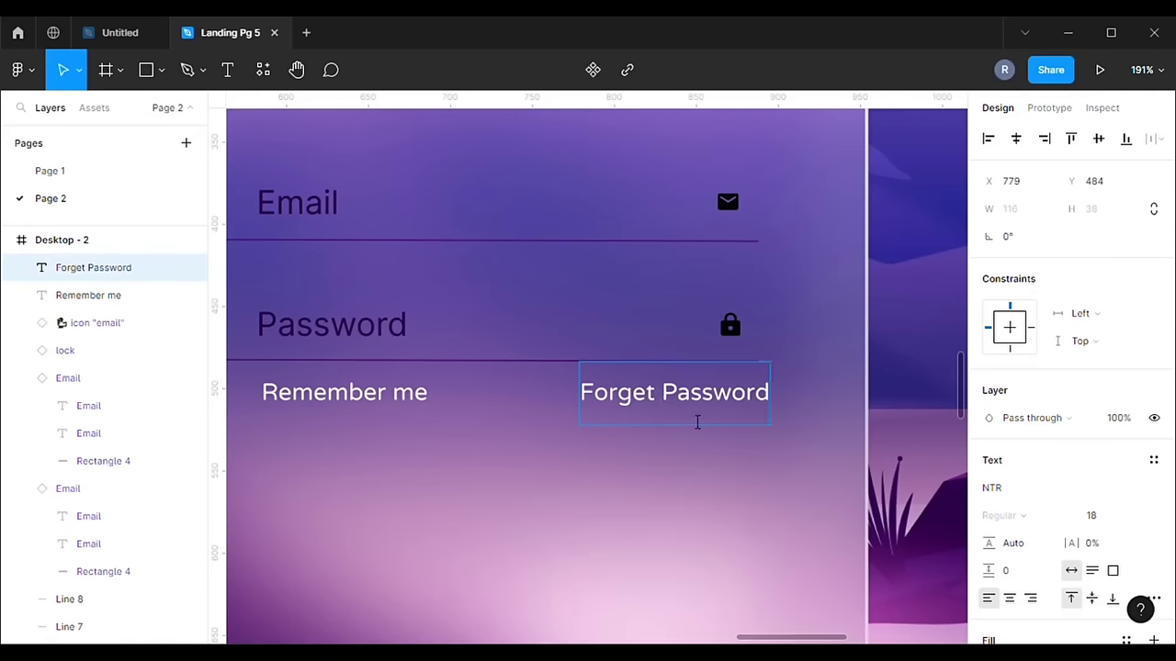
key(Escape)
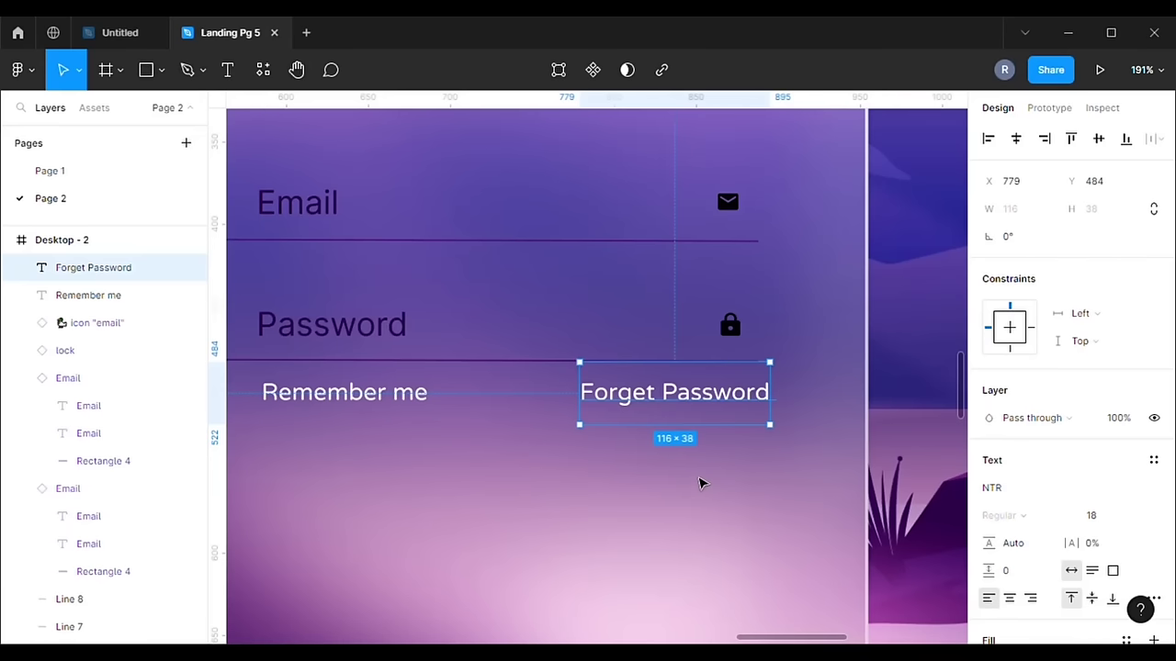
- Colour both the Remember me and Forget Password labels dark purple 290042
click(308, 409)
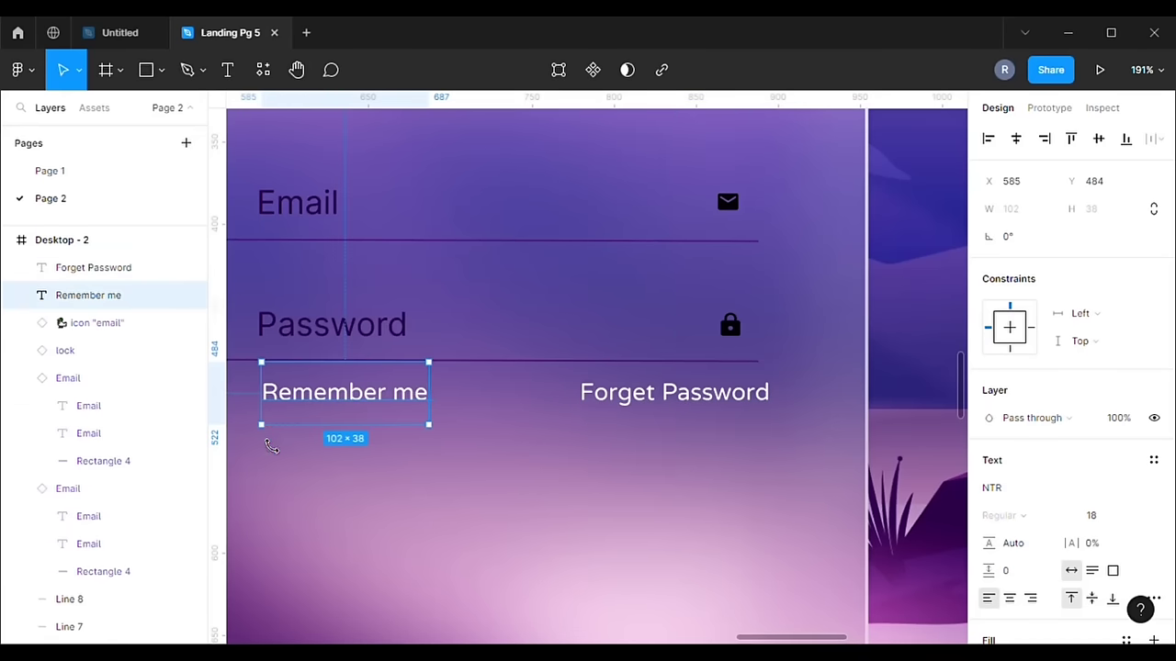
drag(294, 413, 790, 409)
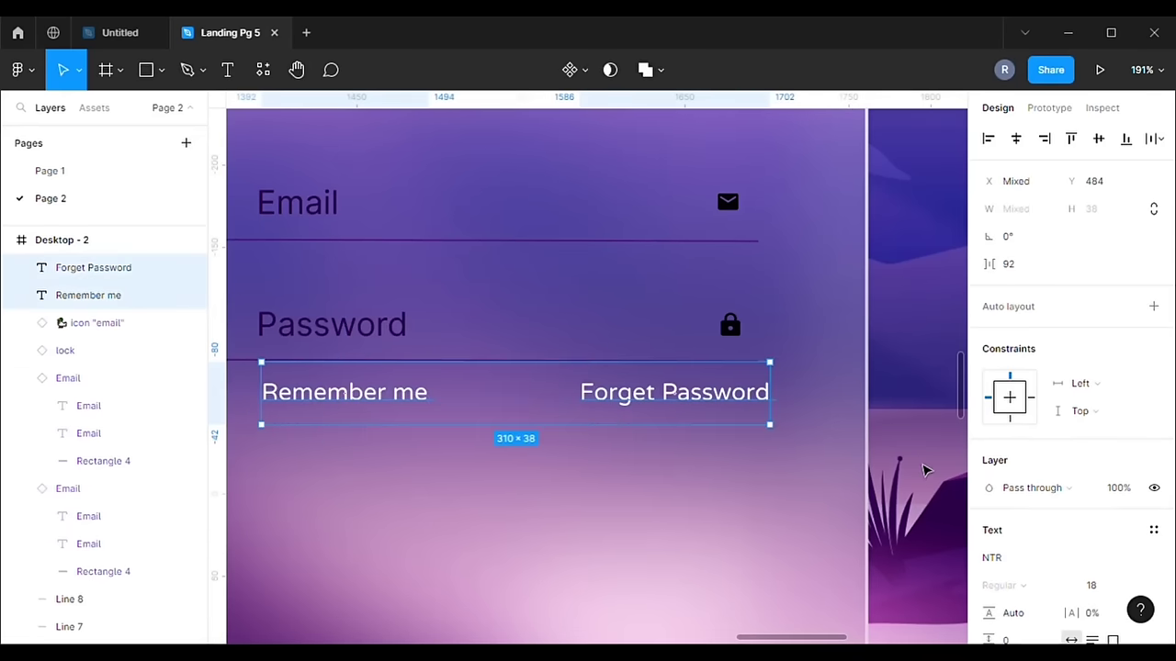
click(990, 565)
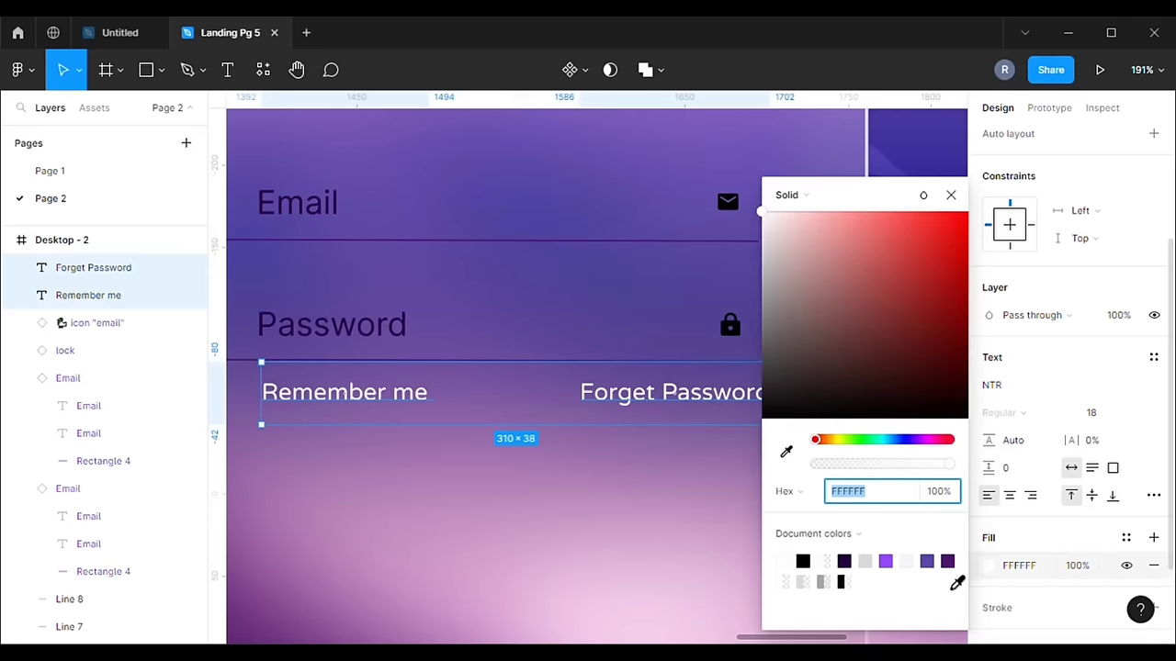
click(845, 561)
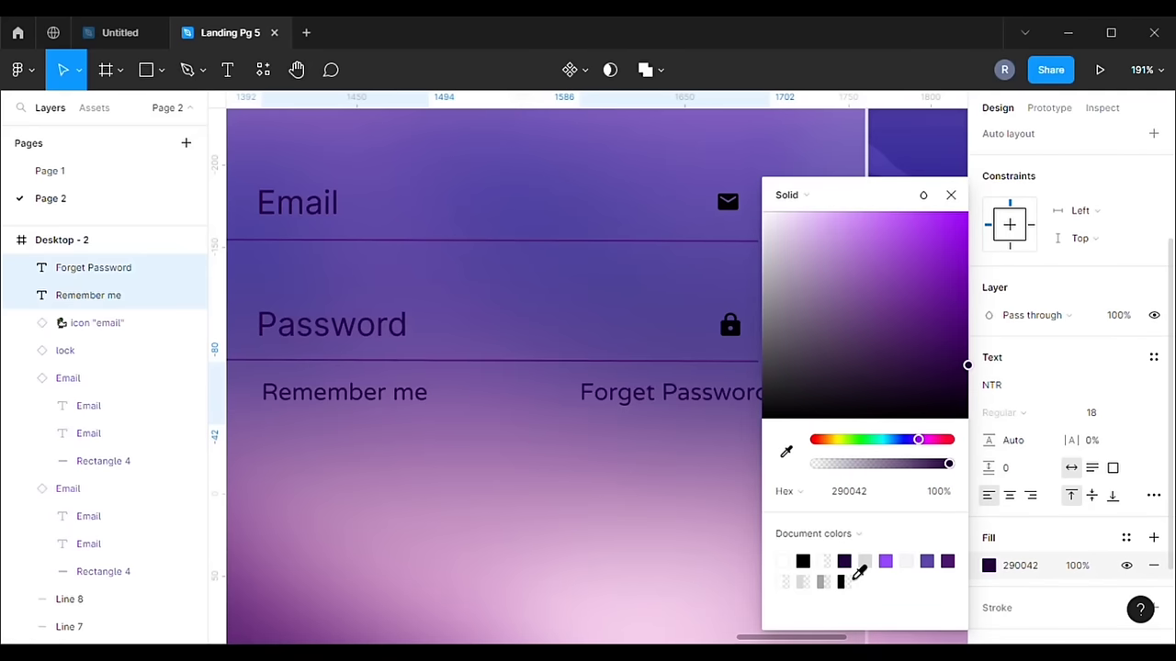
click(951, 195)
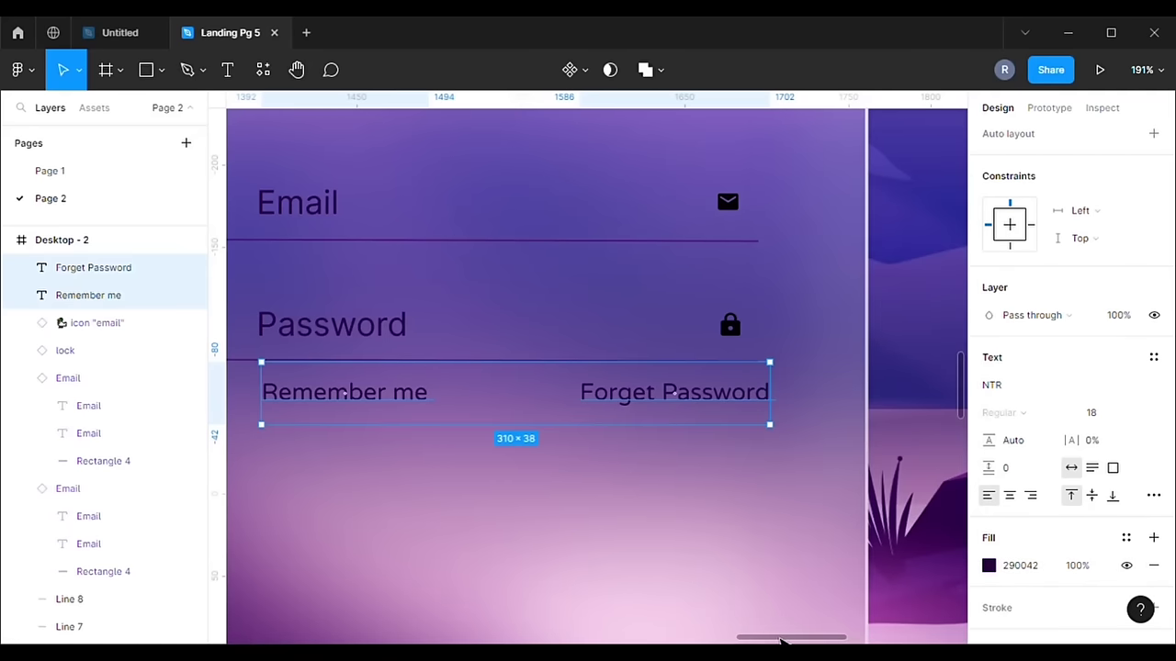
- Draw a small checkbox rectangle to the left of Remember me
drag(779, 641, 750, 643)
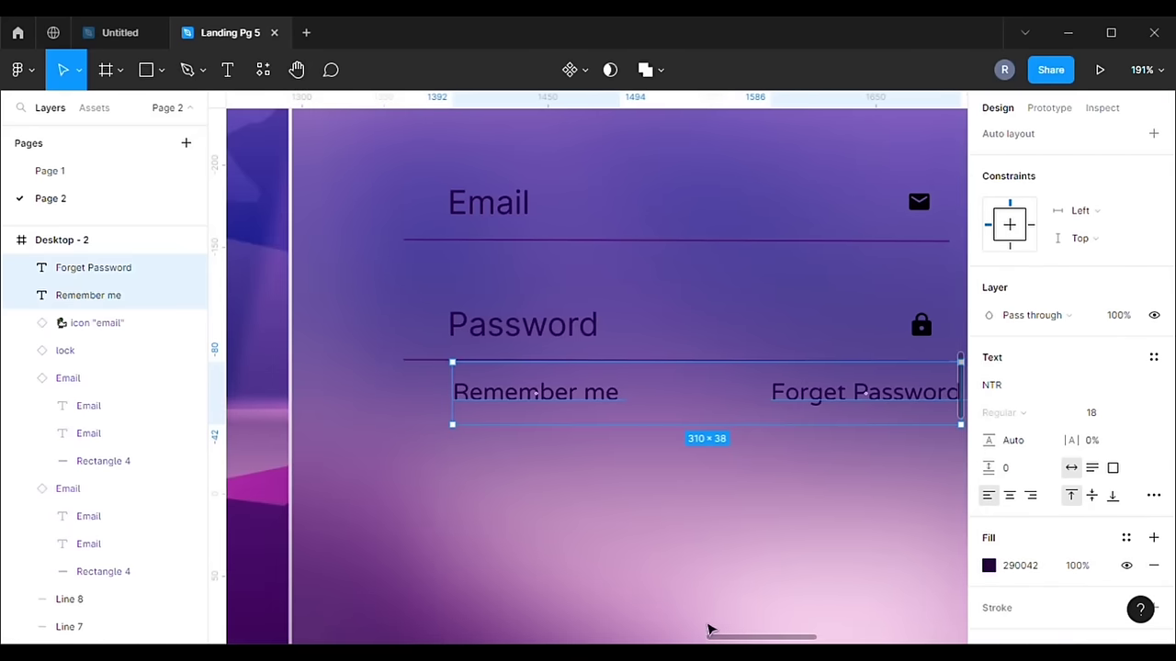
click(147, 73)
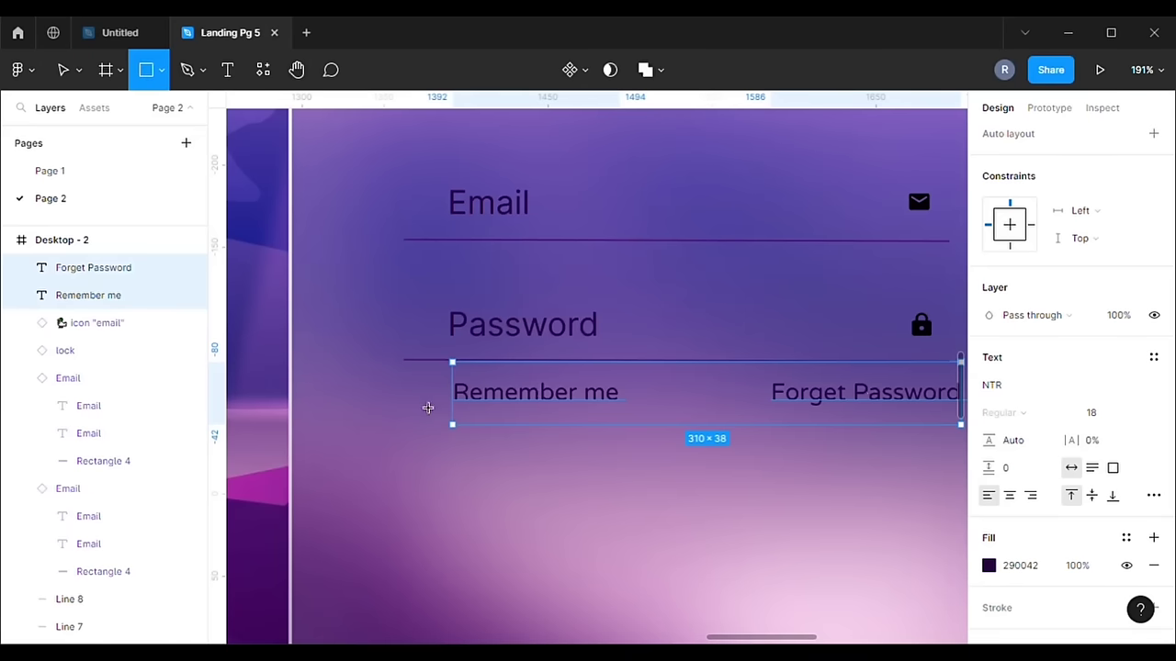
drag(419, 385, 443, 410)
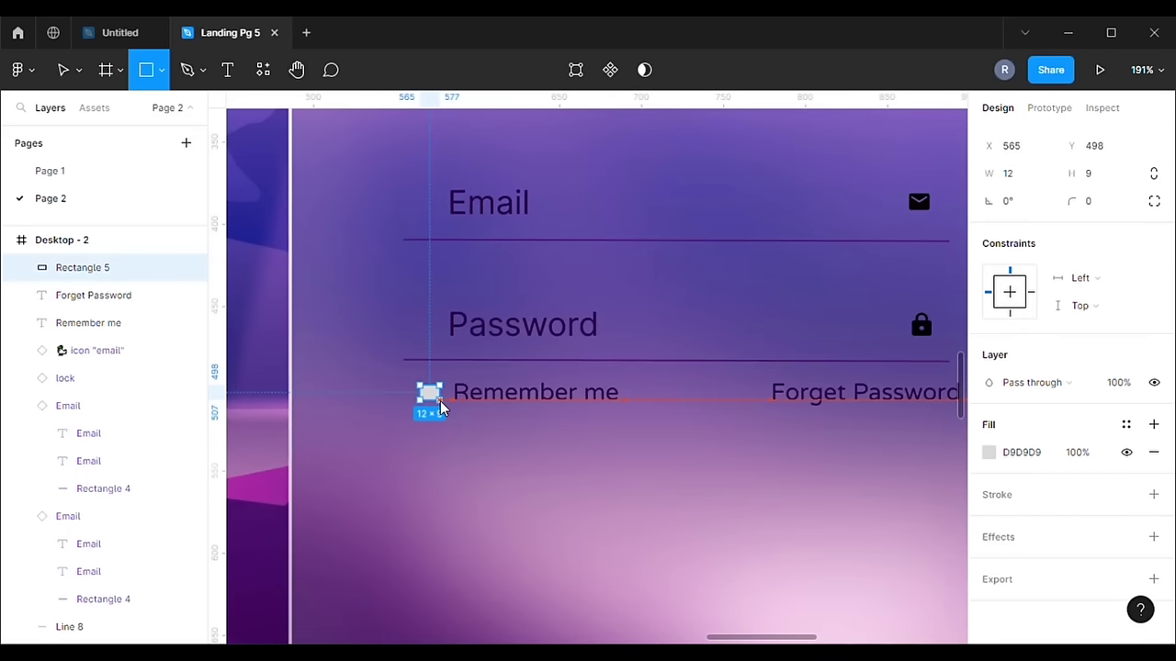
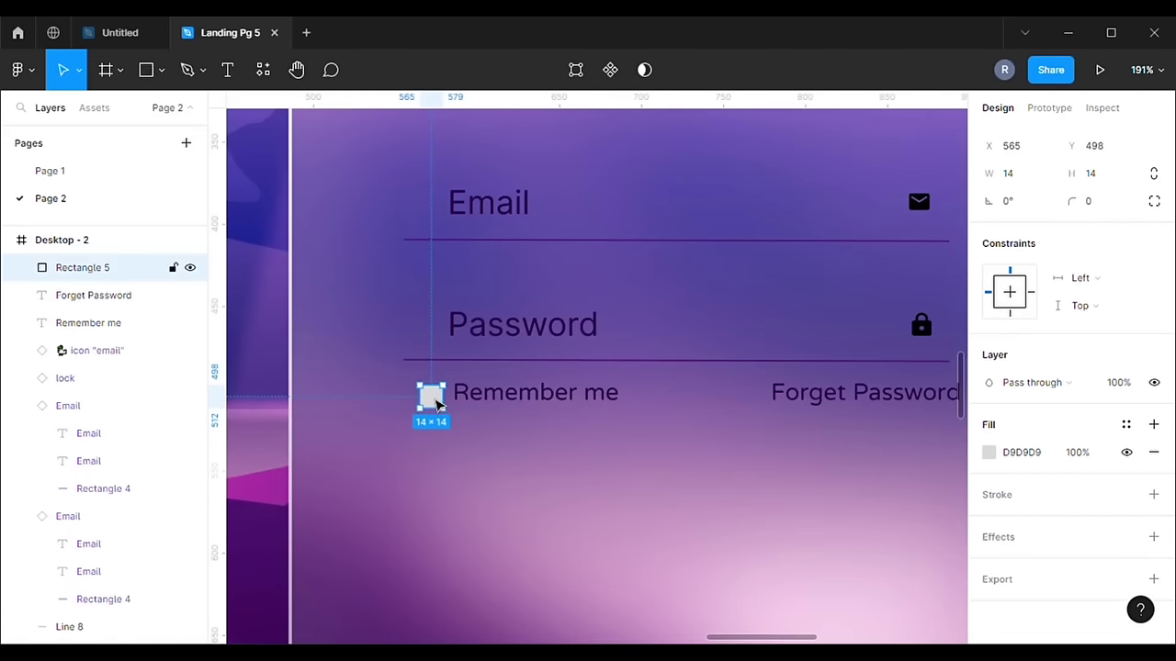
- Nudge the square beside Remember me into line and round its corners to radius 2
key(Up)
key(Up)
key(Right)
key(Right)
key(Right)
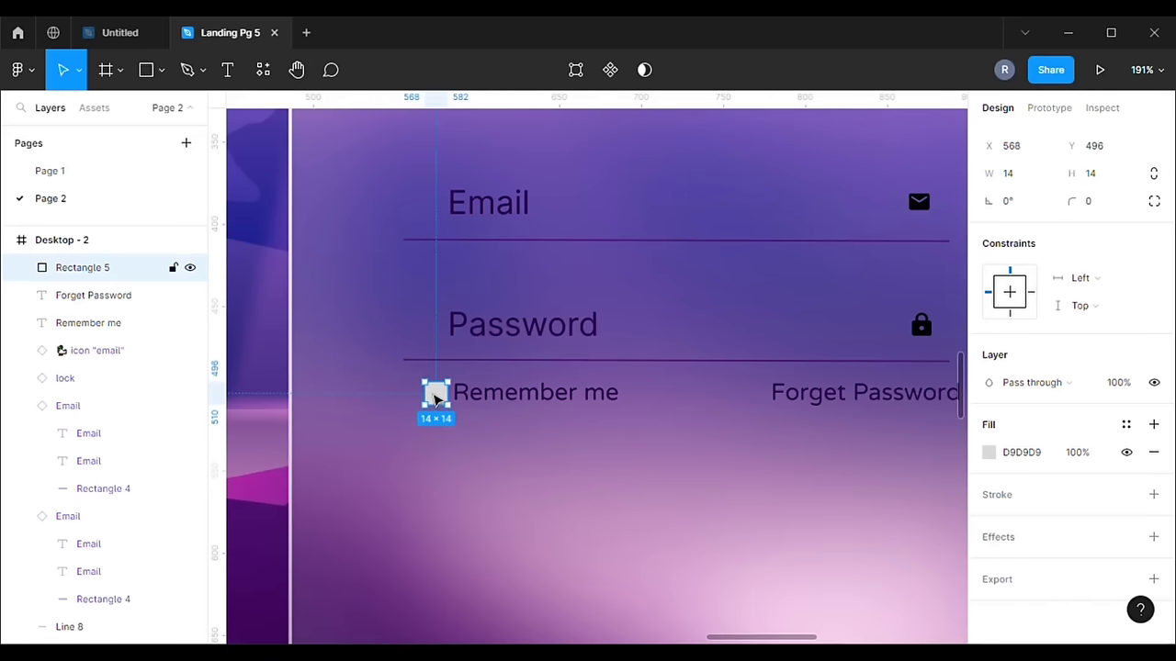
click(1088, 202)
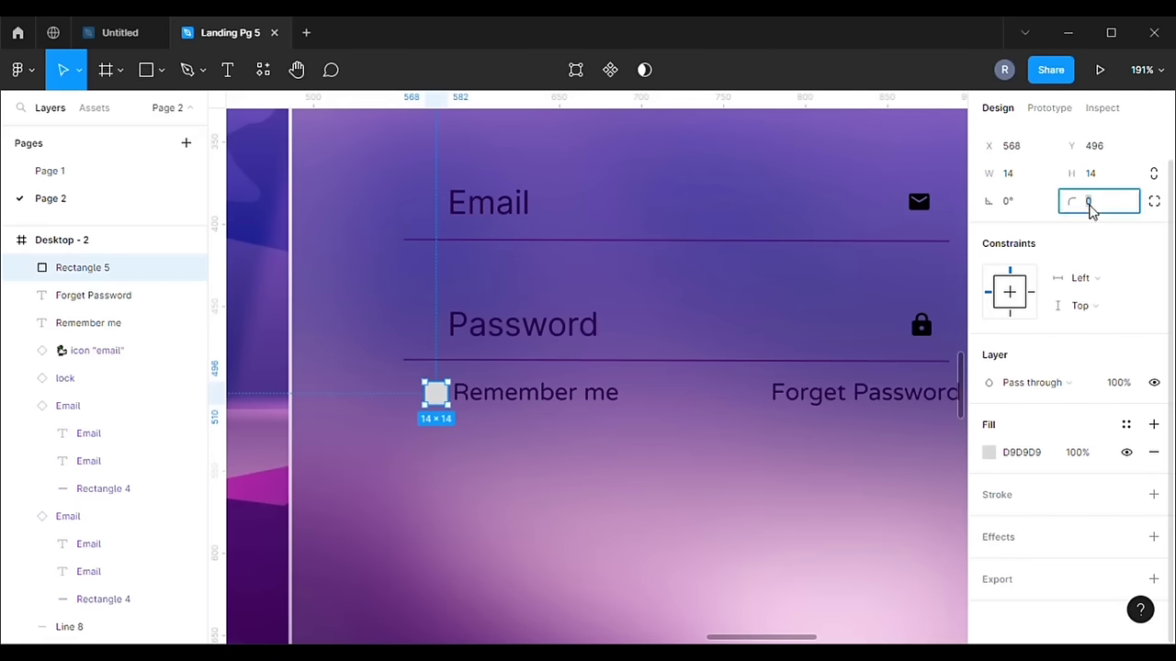
text(3)
click(659, 482)
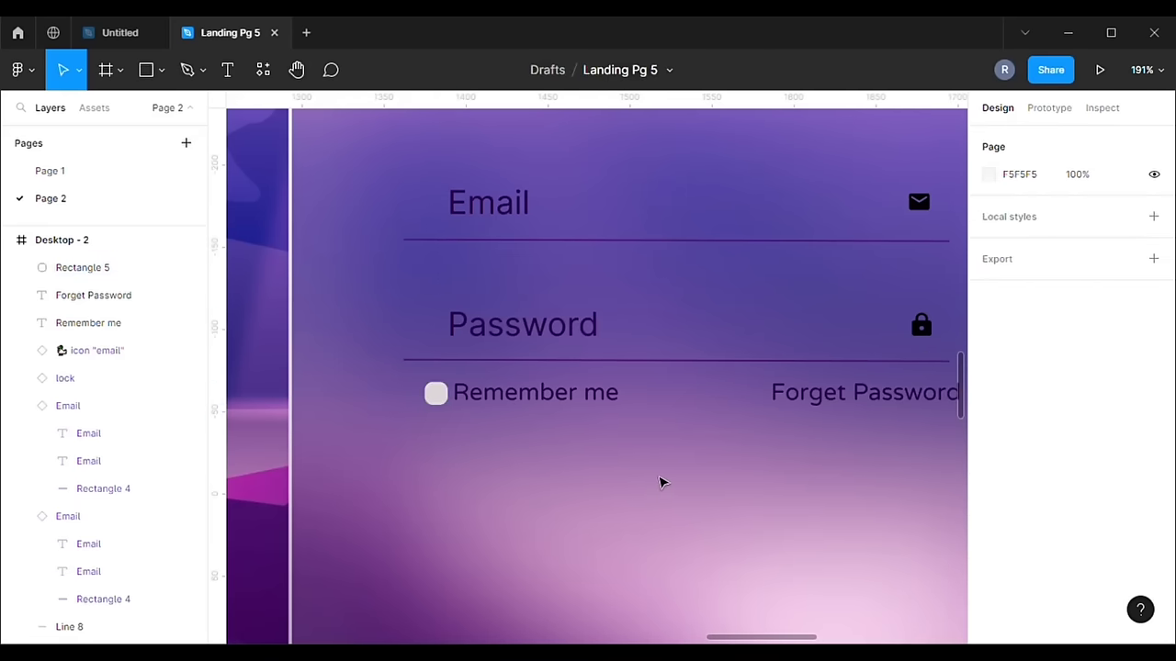
click(435, 393)
click(1093, 239)
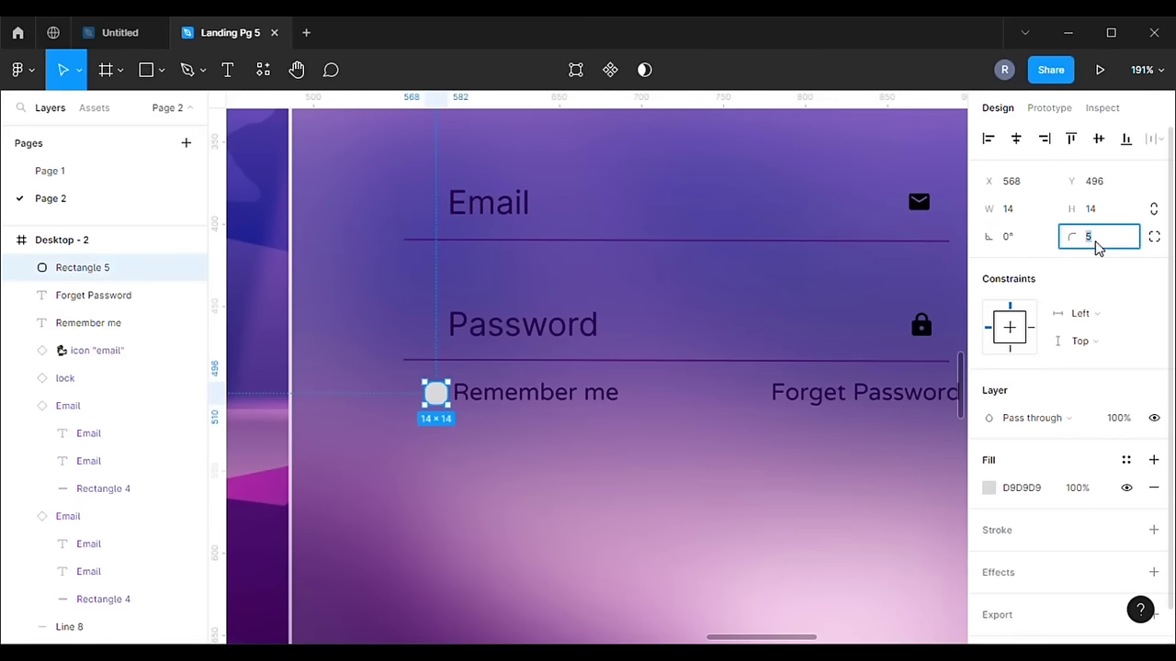
click(514, 485)
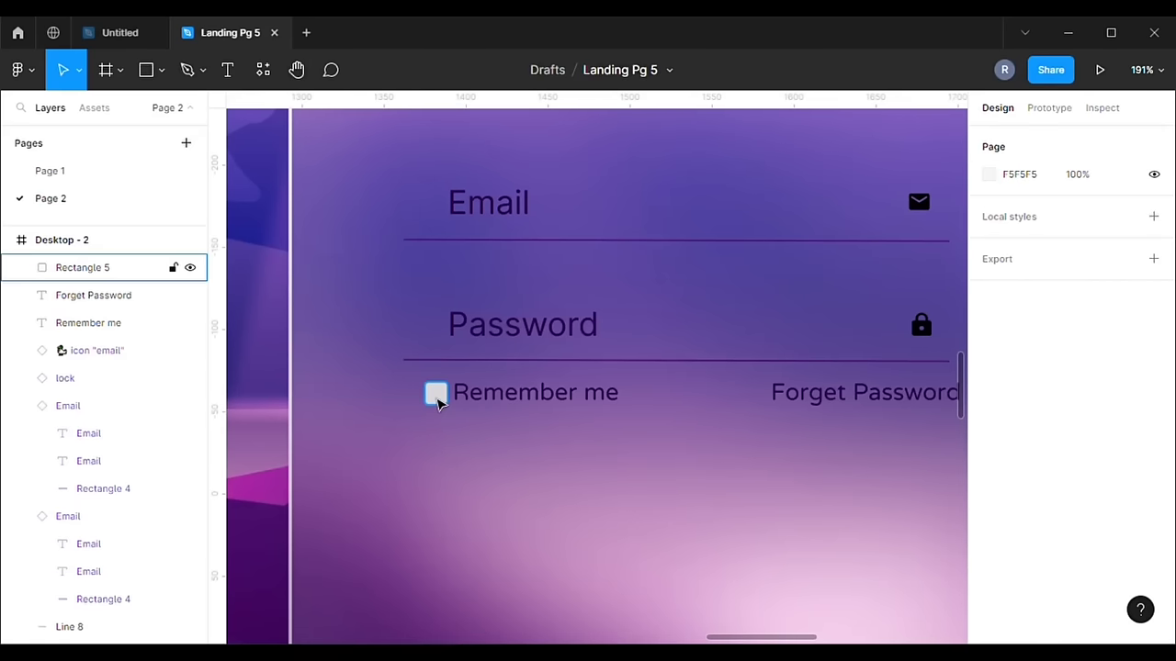
click(437, 400)
scroll(514, 587, down, 15)
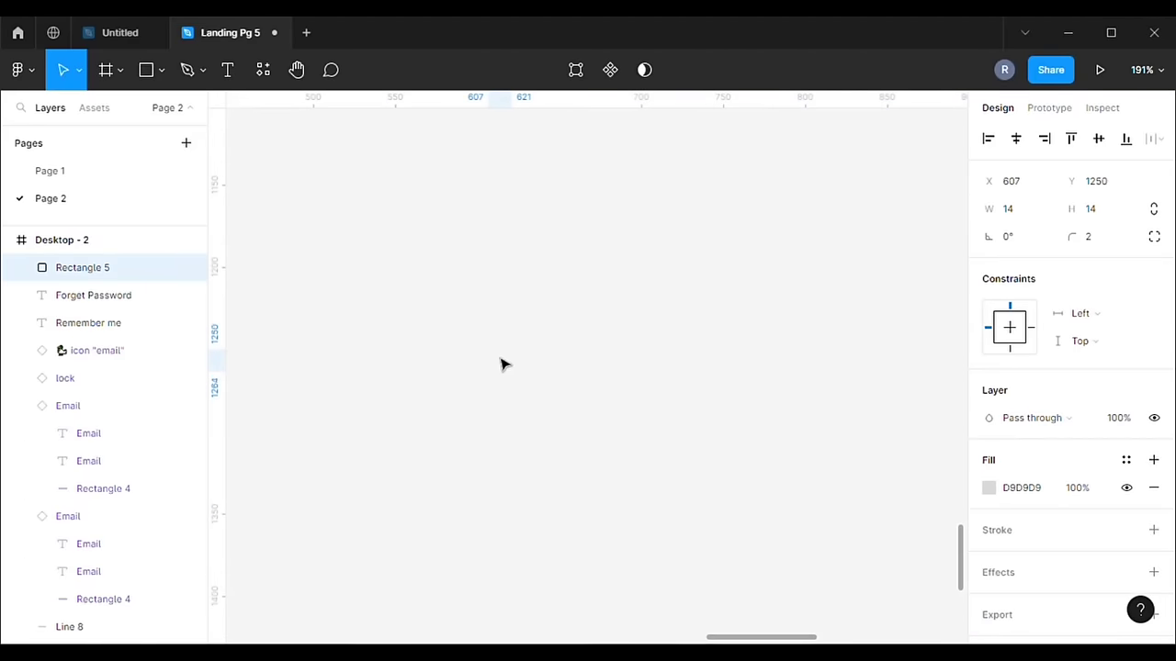
- Move the checkbox square out of the login frame onto empty canvas and fill it white
drag(542, 643, 520, 212)
scroll(537, 340, up, 2)
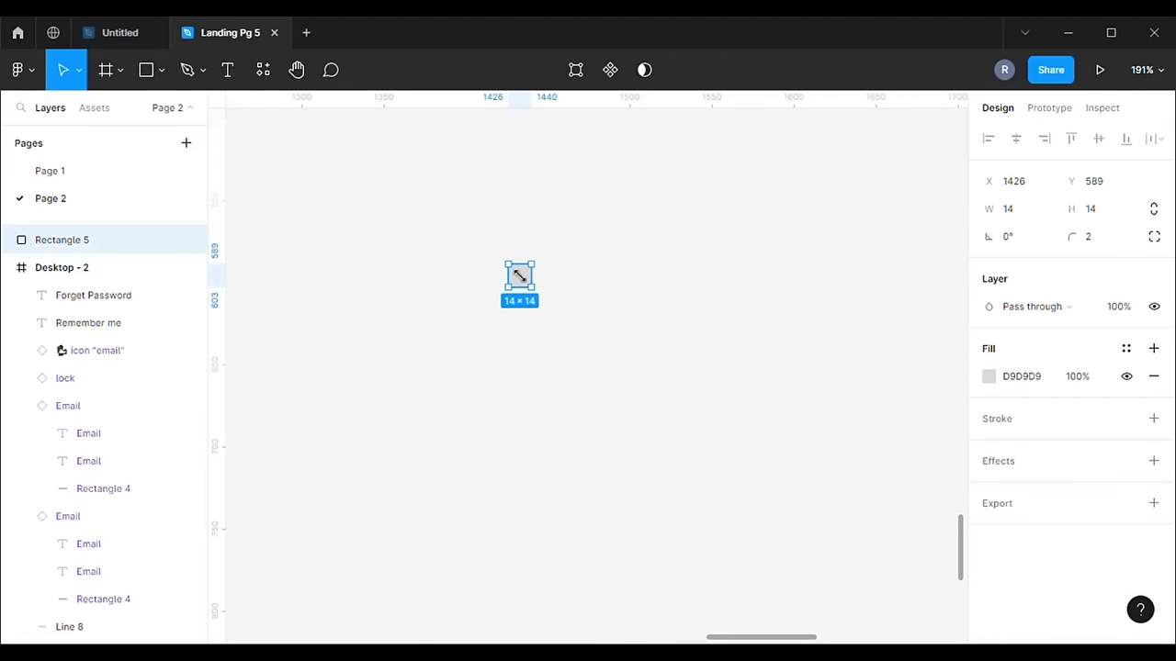
click(988, 376)
drag(845, 288, 757, 223)
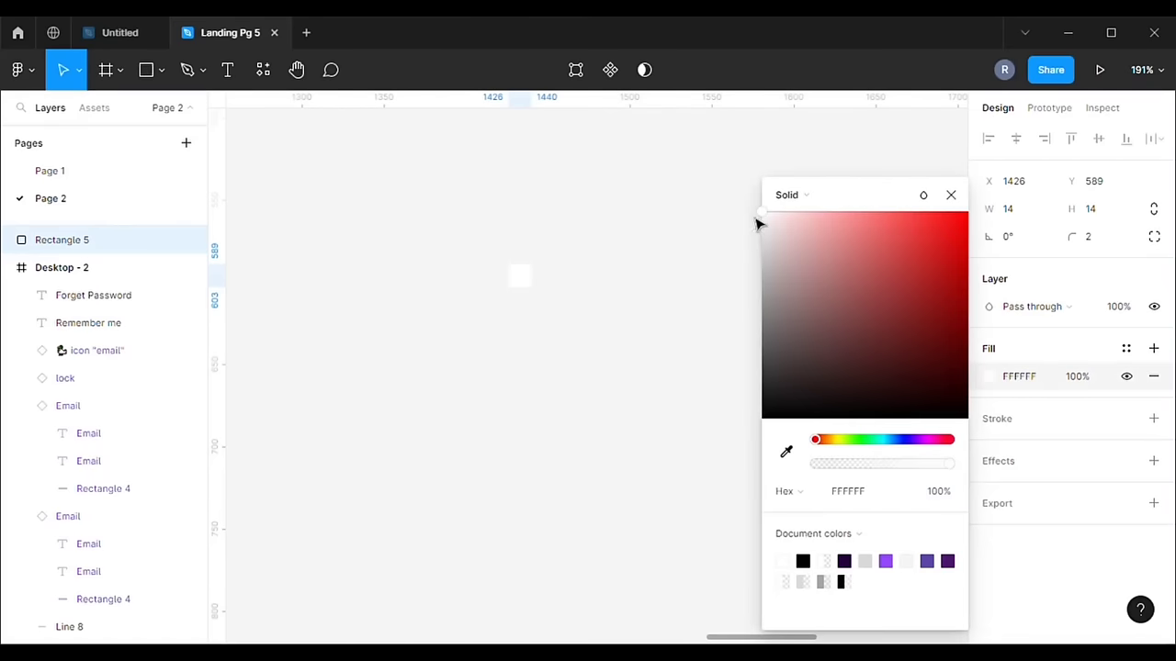
click(606, 210)
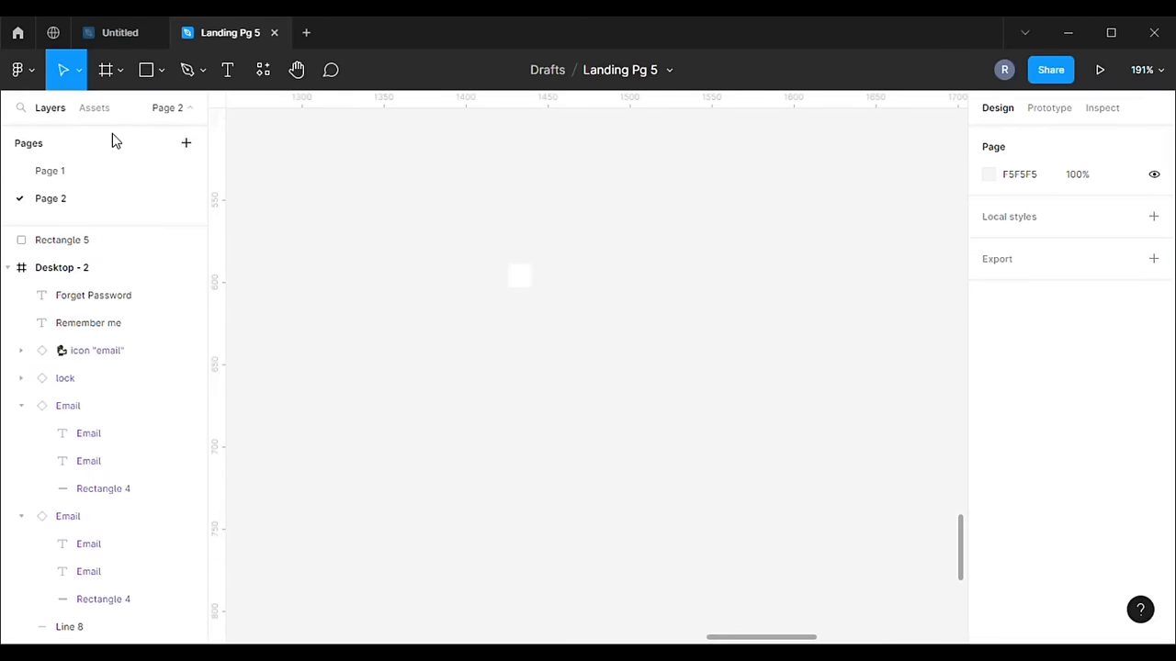
- Turn the white square into a component, Rectangle 5, and add a second variant
click(95, 108)
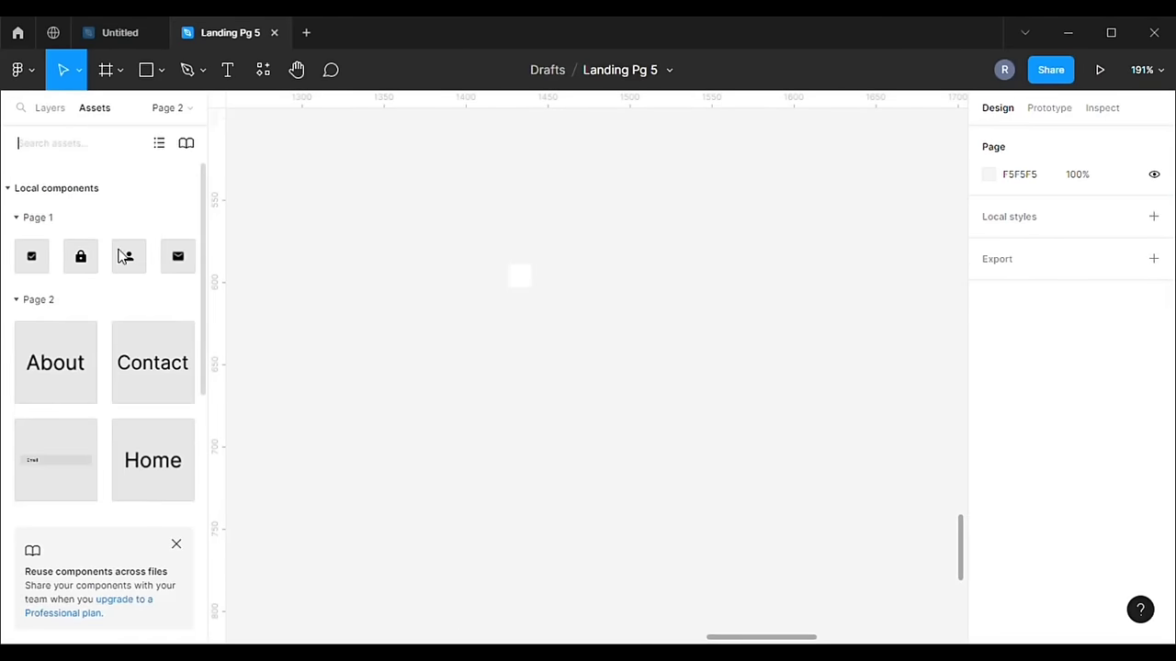
click(520, 276)
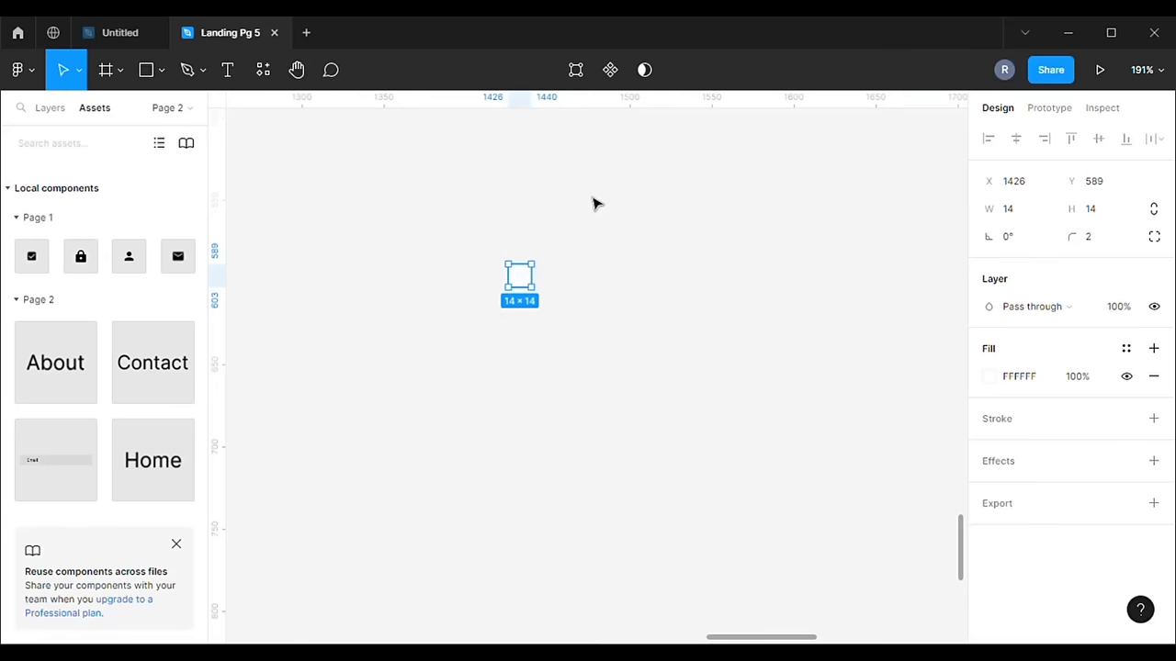
click(575, 70)
key(Escape)
key(Escape)
click(523, 283)
click(619, 74)
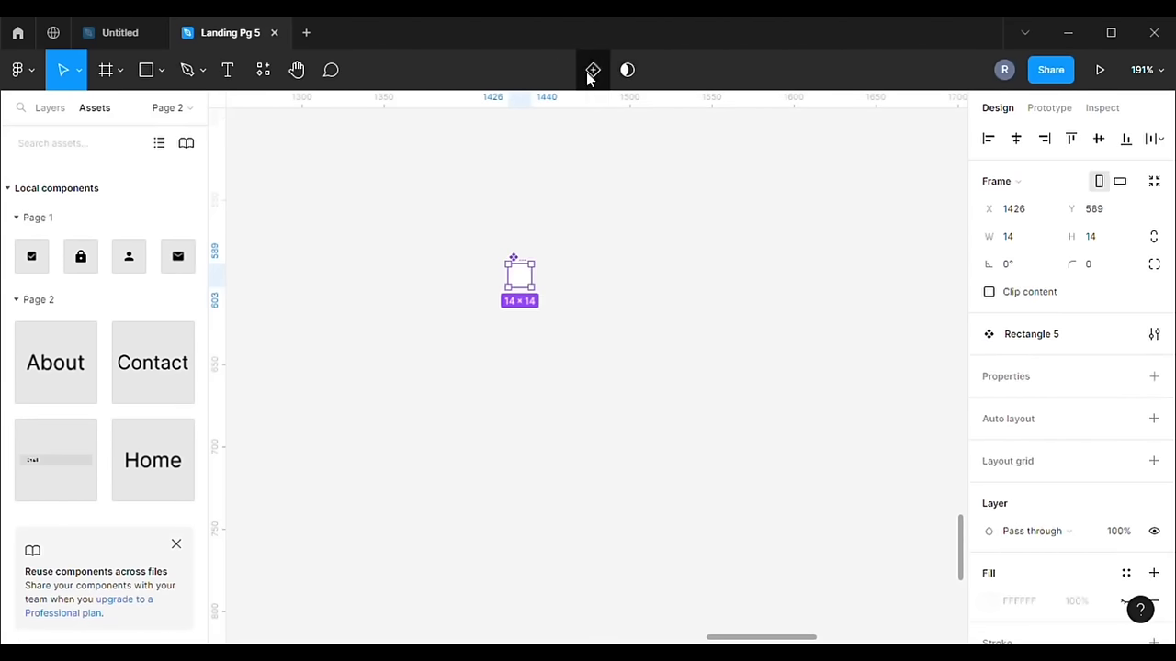
click(590, 71)
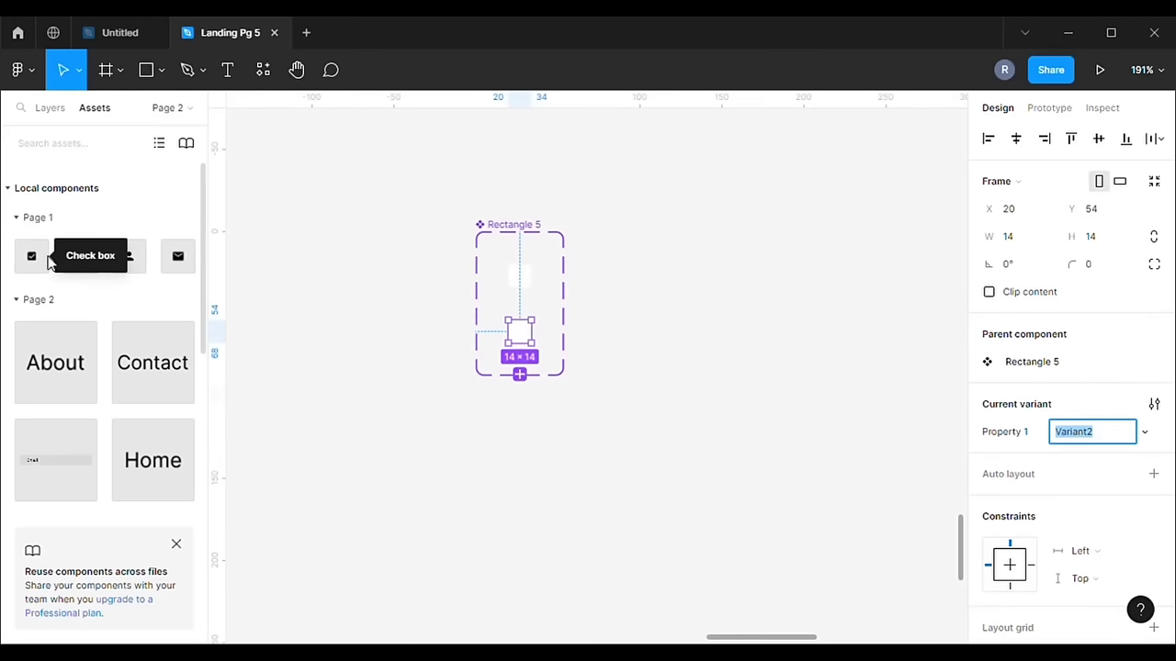
- Place the Check box icon from Assets inside Variant2
mouse_move(31, 256)
mouse_down()
mouse_move(489, 300)
mouse_move(521, 336)
mouse_up()
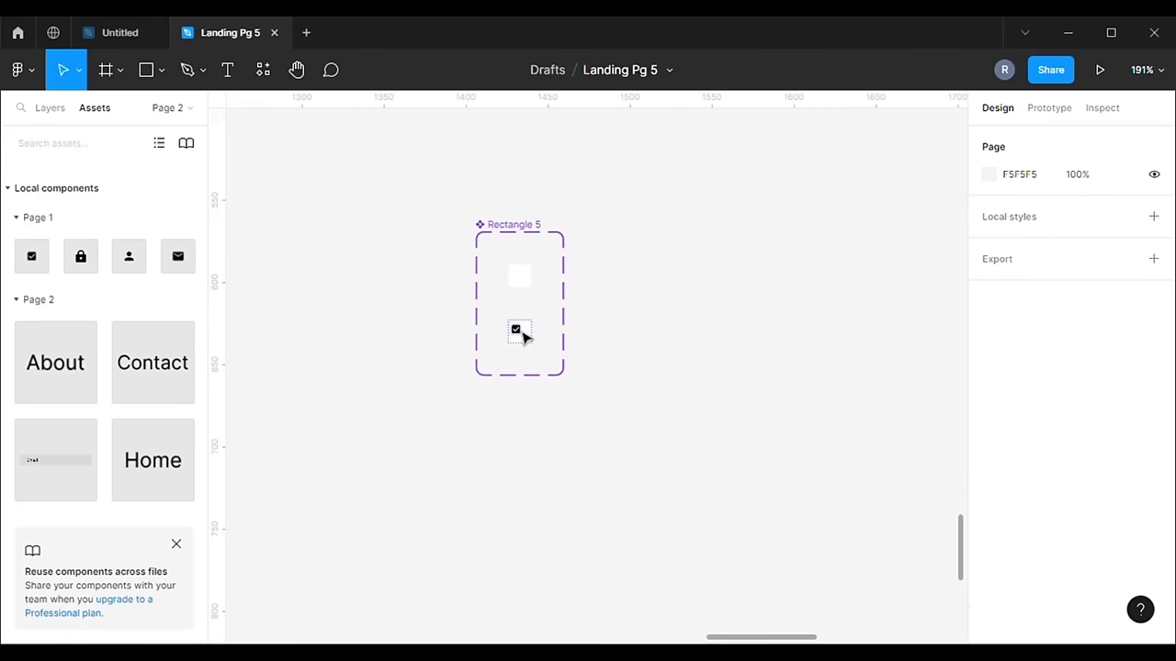
click(517, 335)
scroll(492, 347, up, 2)
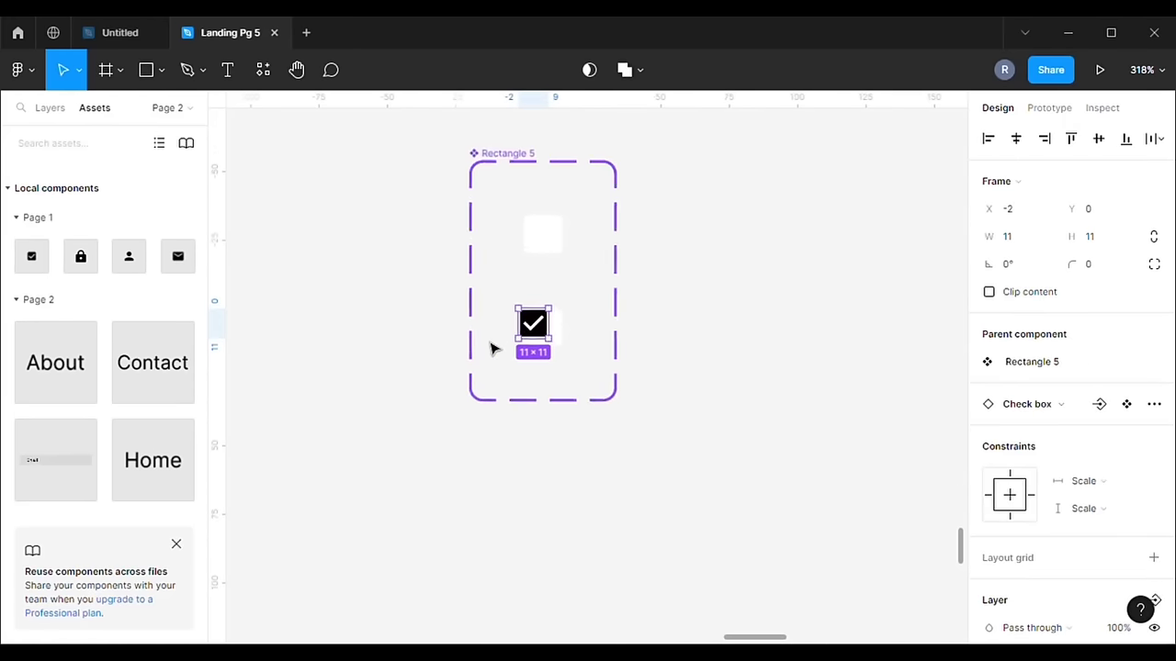
scroll(494, 349, up, 3)
drag(585, 320, 596, 322)
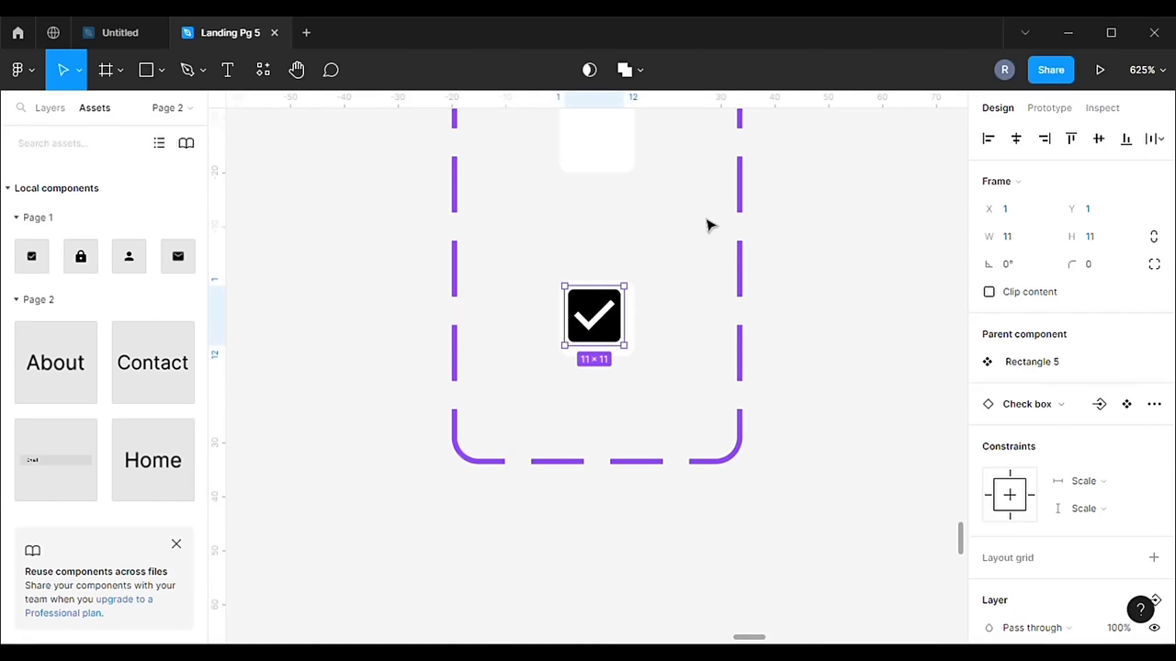
- Resize both checkbox variants to 13 × 13 with proportions constrained
click(609, 154)
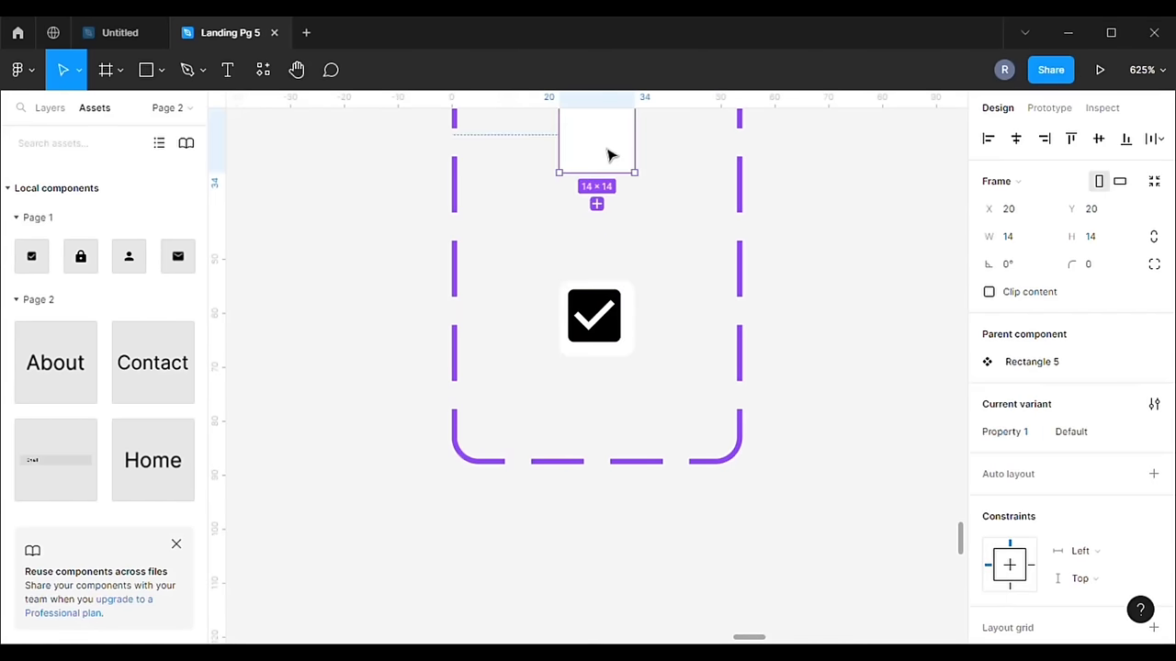
click(1014, 244)
text(13)
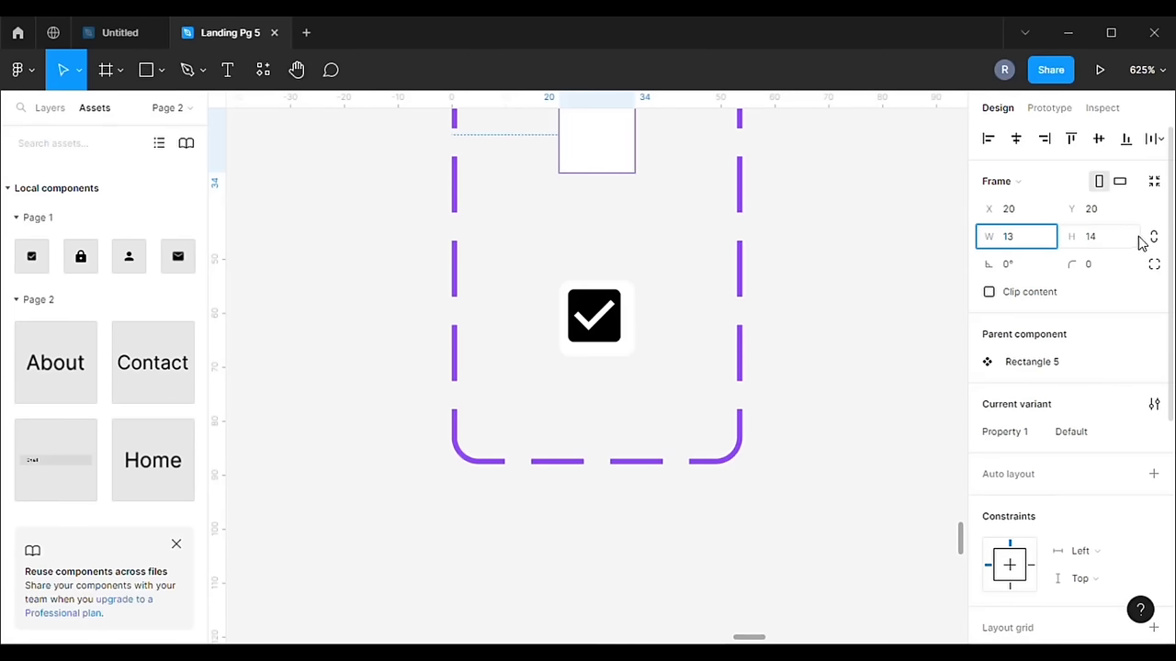
click(1153, 236)
click(633, 332)
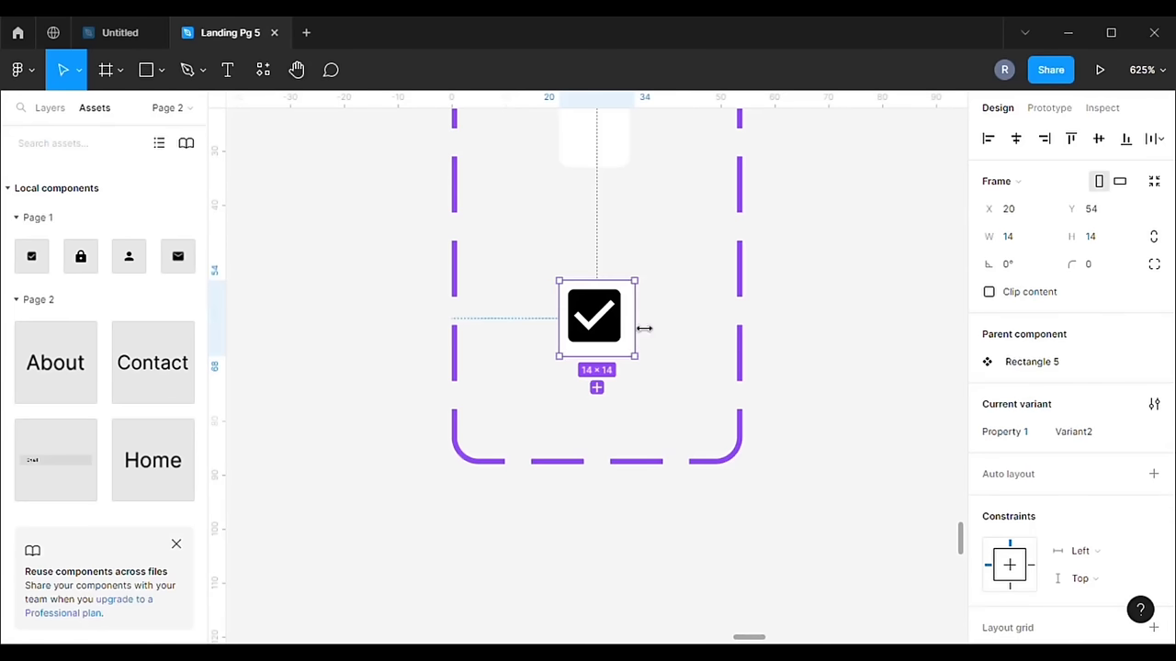
click(1014, 241)
text(13)
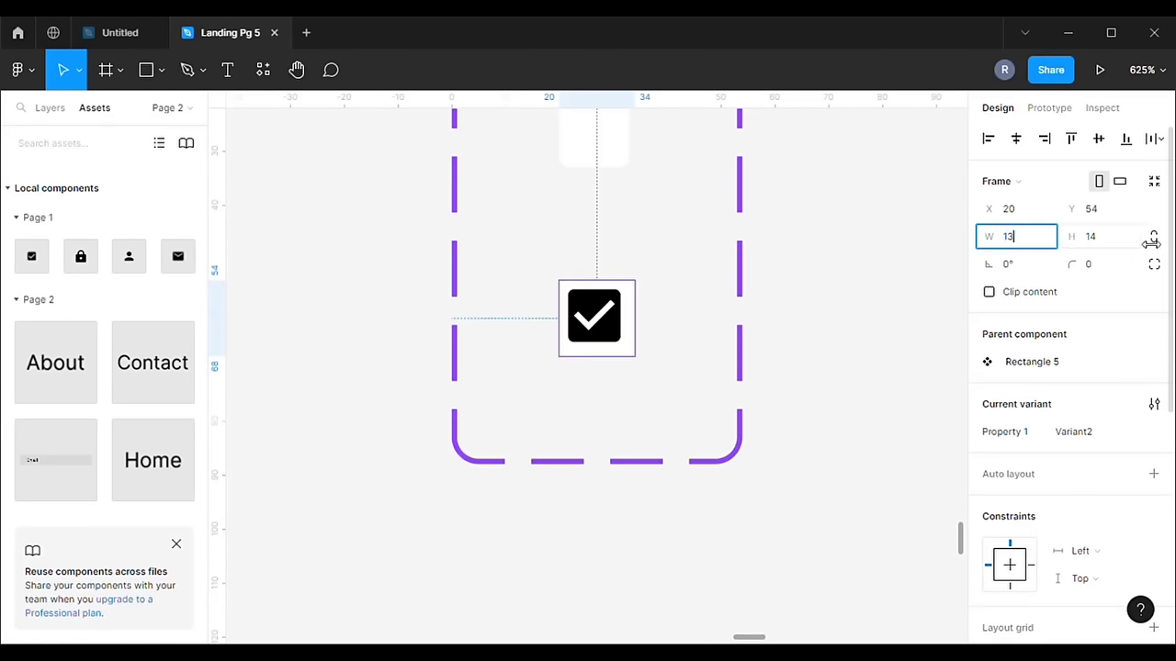
click(1153, 236)
click(811, 291)
drag(565, 317, 565, 322)
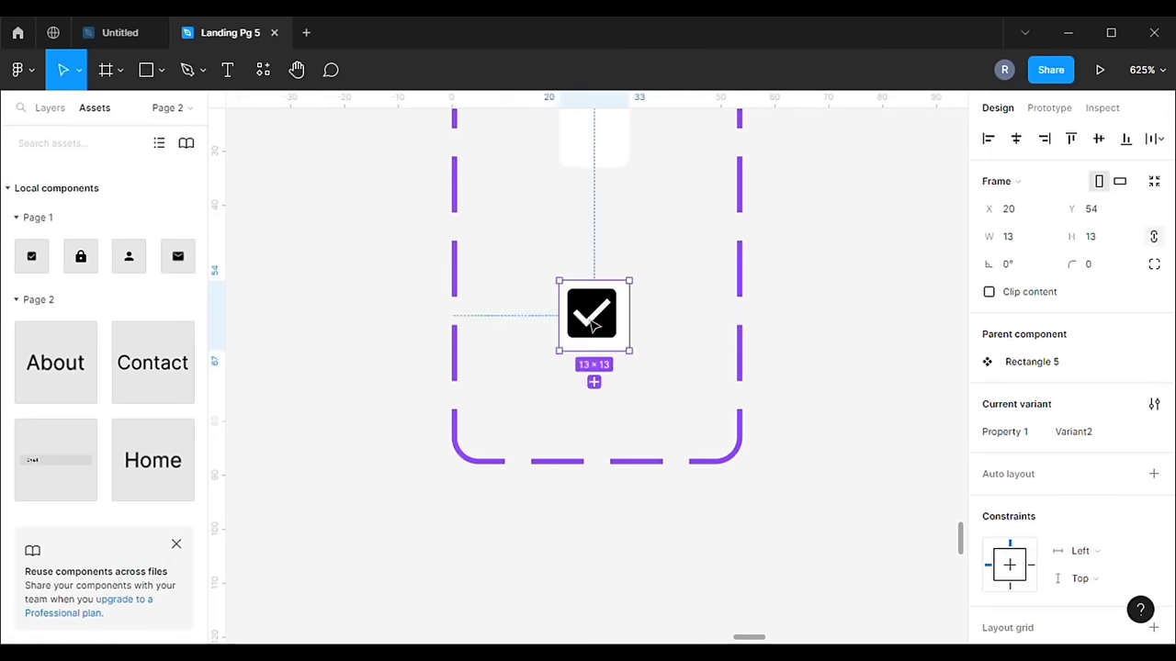
drag(530, 270, 643, 329)
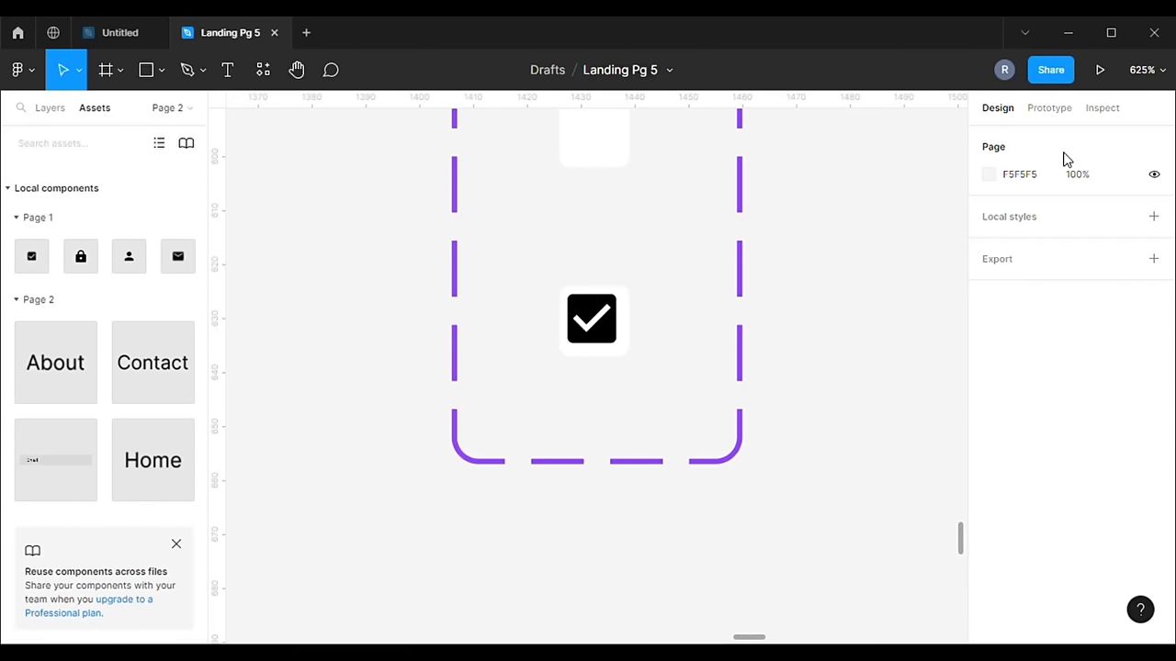
- Centre the checkbox variant horizontally and vertically within its parent
scroll(833, 302, up, 3)
scroll(678, 349, down, 2)
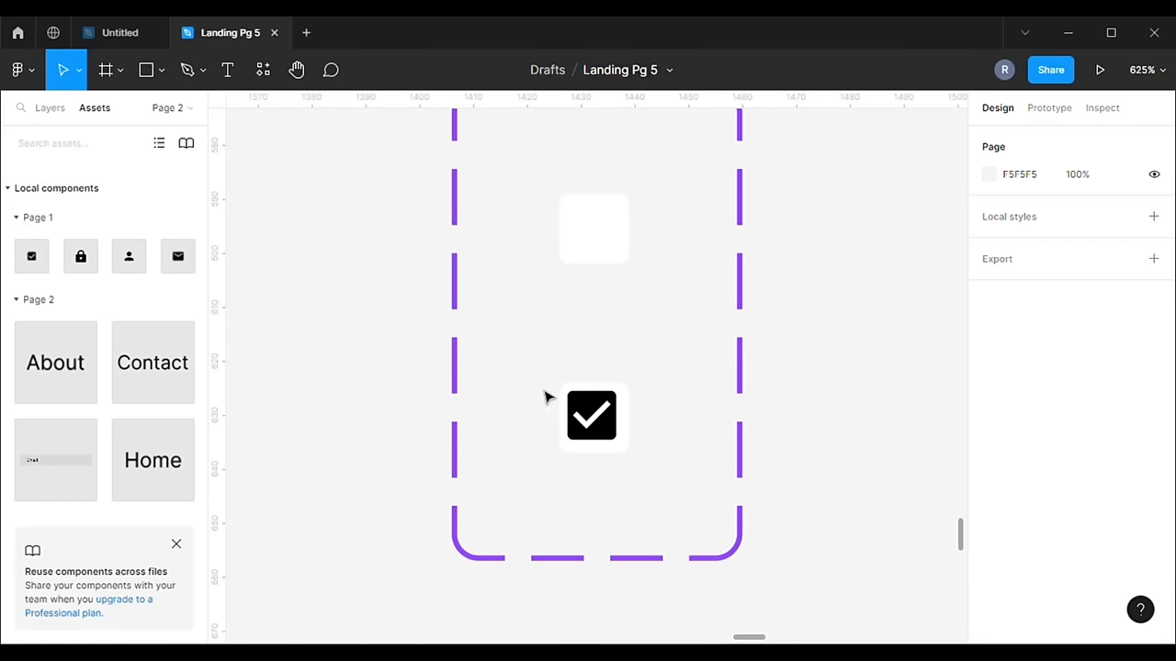
drag(528, 375, 647, 448)
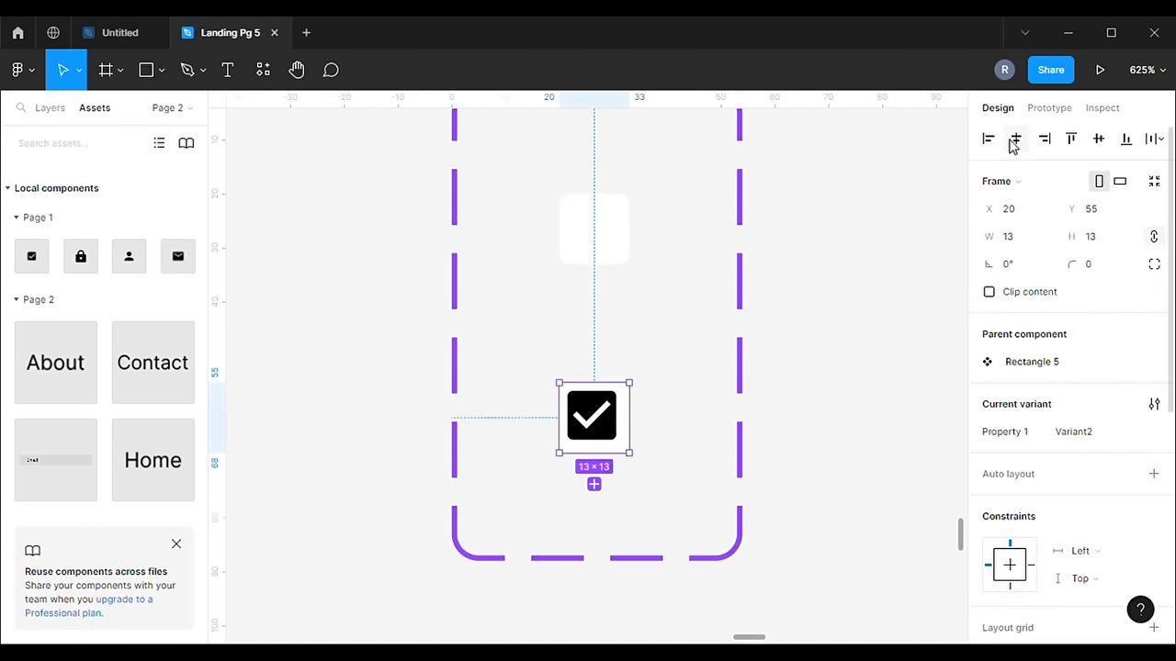
click(1015, 139)
click(1097, 139)
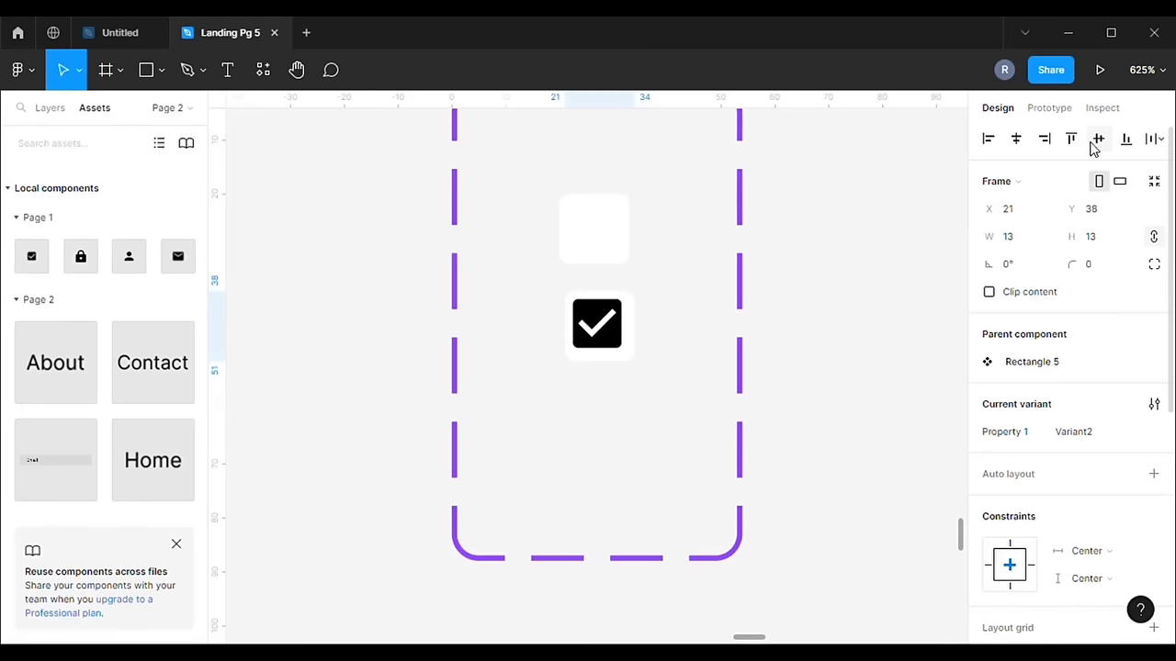
- Nudge the nested Check box icon up and right and enlarge it to 11 × 11
key(Escape)
double_click(598, 330)
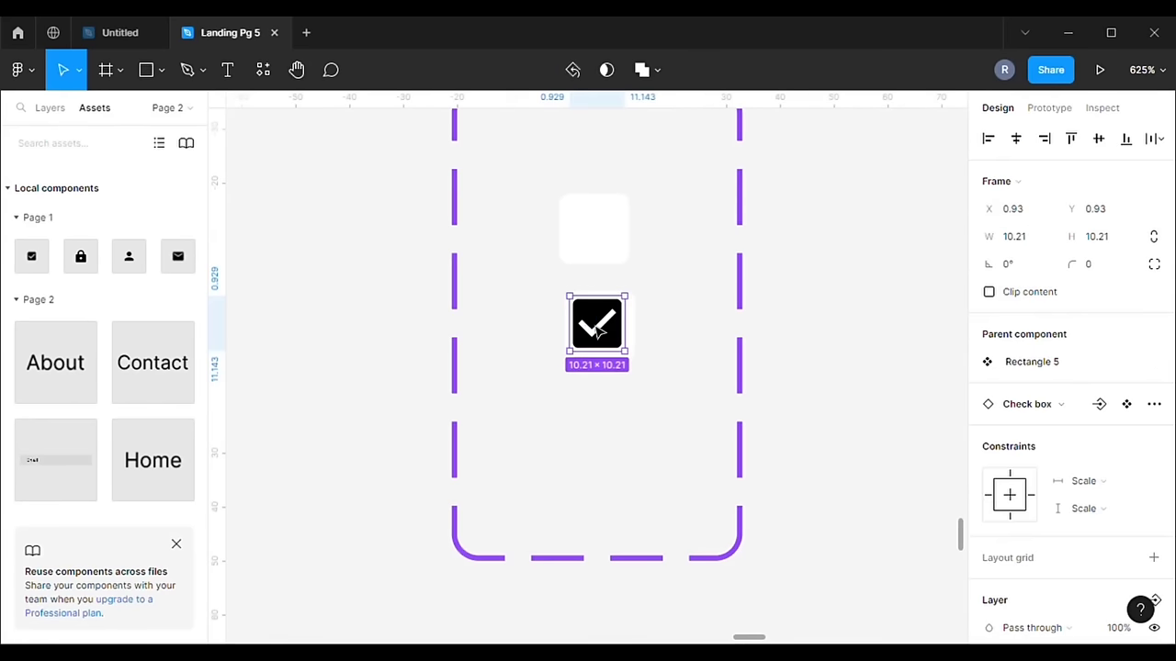
key(Up)
key(Right)
key(Up)
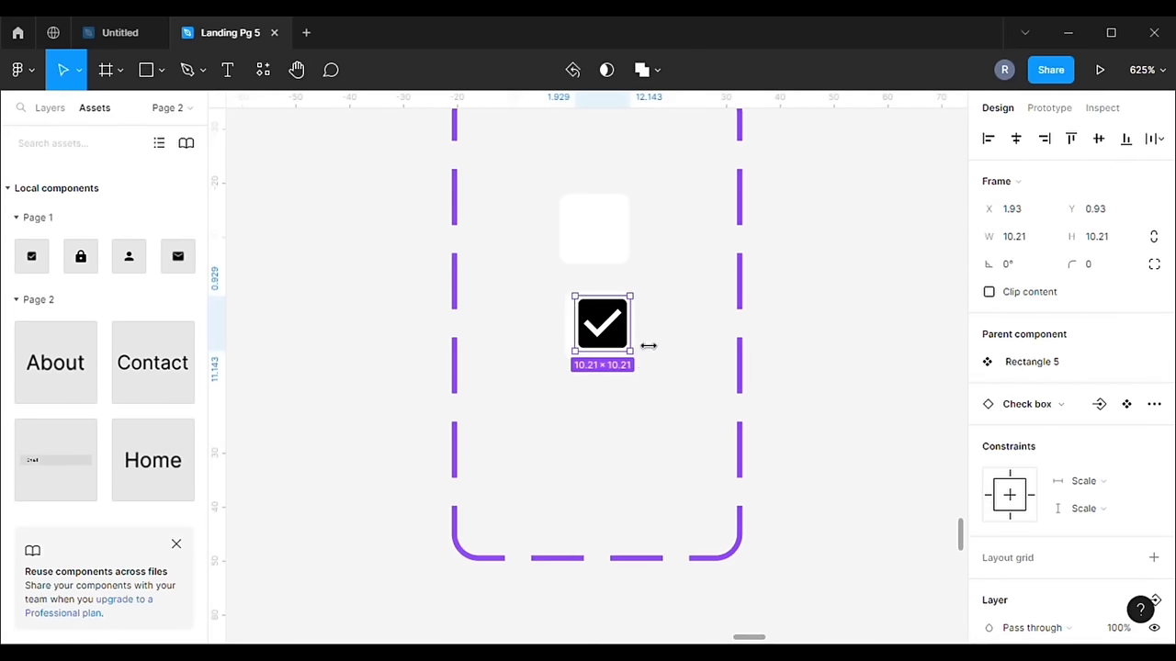
drag(641, 368, 645, 370)
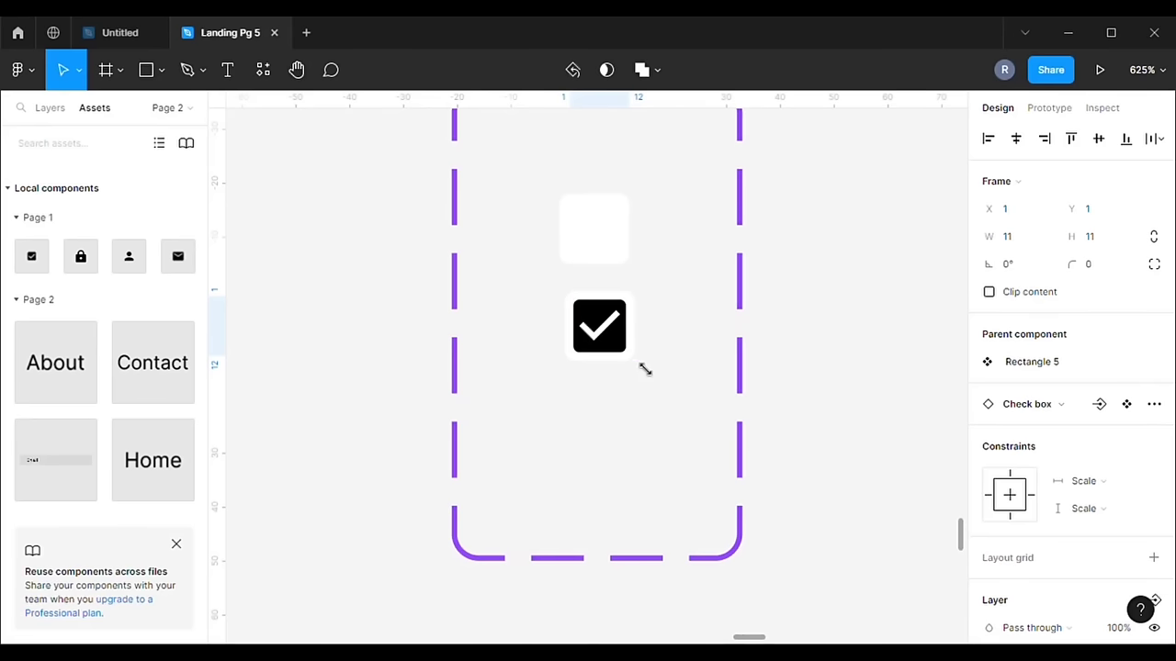
click(691, 348)
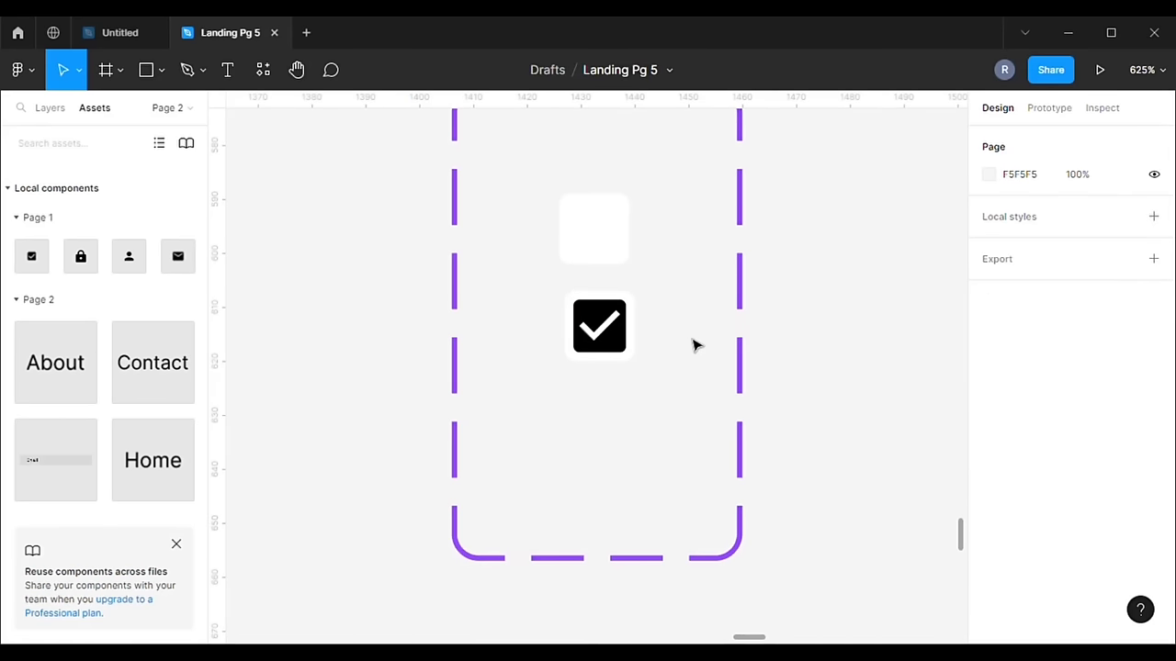
- Nudge the ticked checkbox variant down and left to X 20, Y 40
click(601, 322)
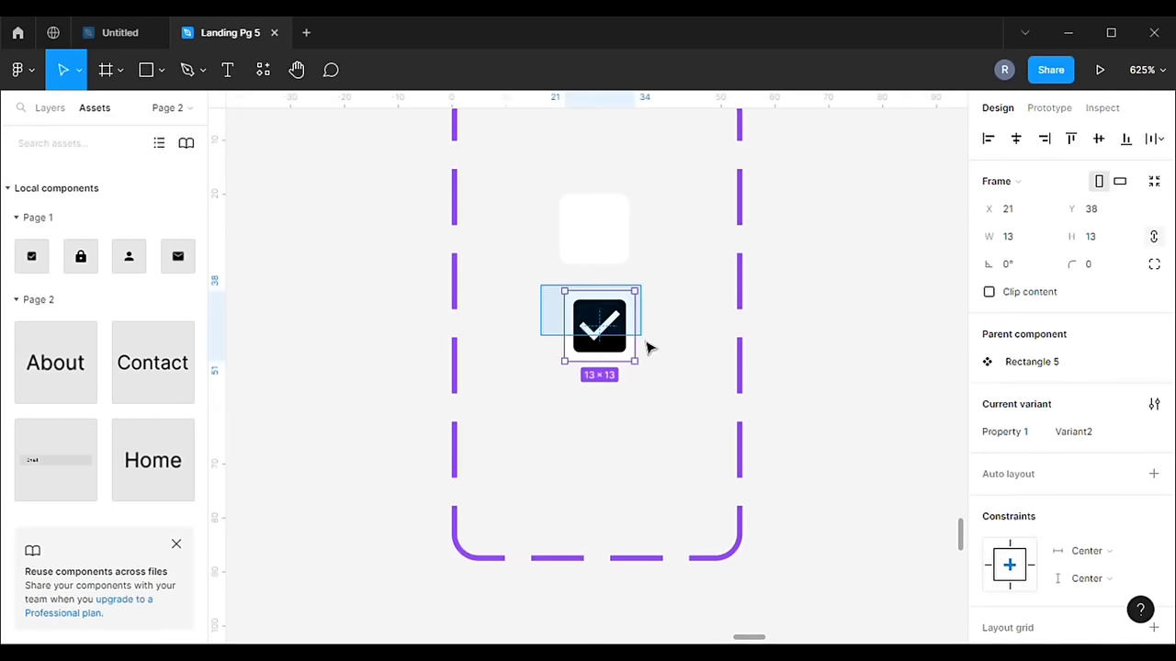
key(Down)
key(Down)
key(Left)
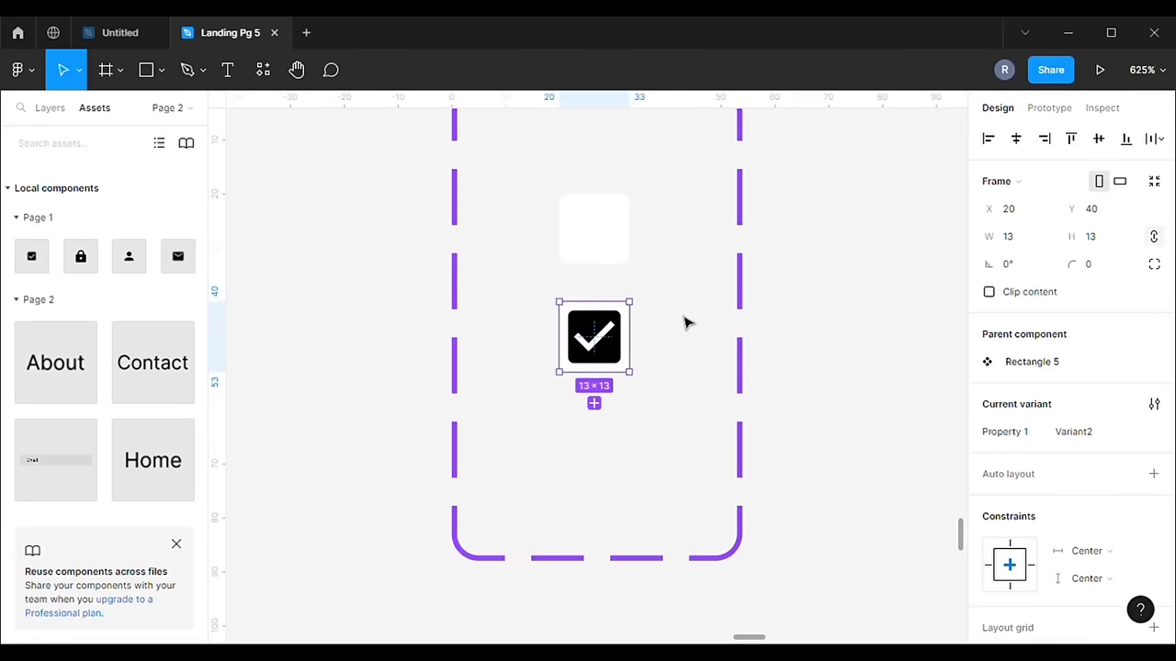
click(912, 207)
click(1047, 109)
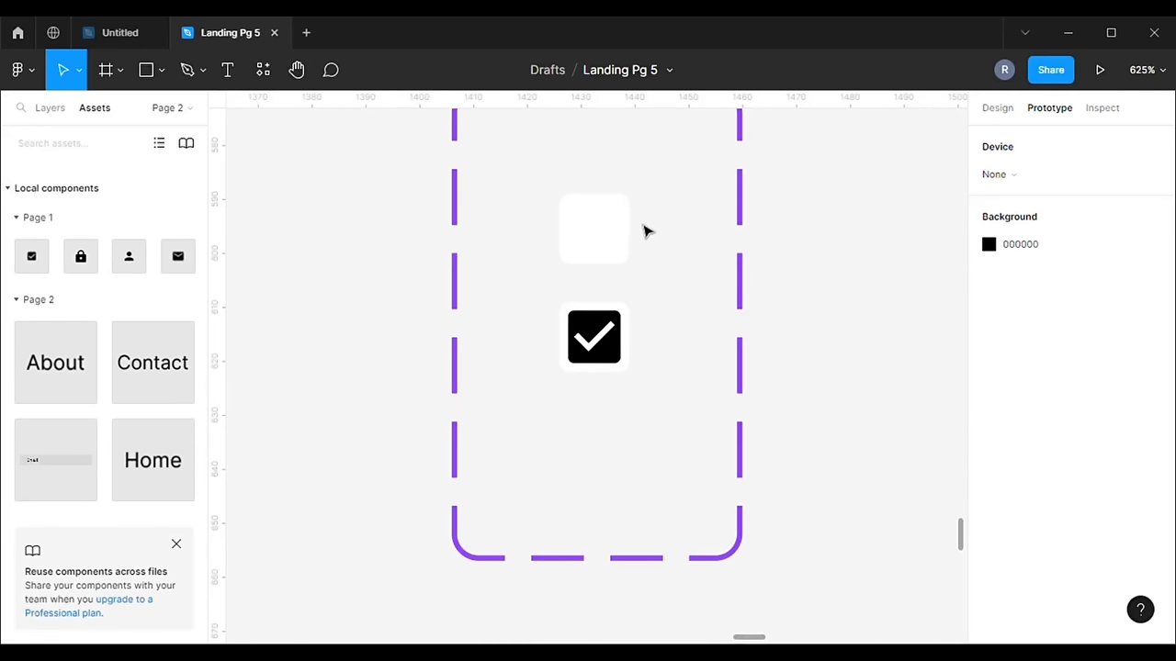
- Link the Default checkbox to Variant2 with On click, Change to, Instant
drag(629, 230, 608, 329)
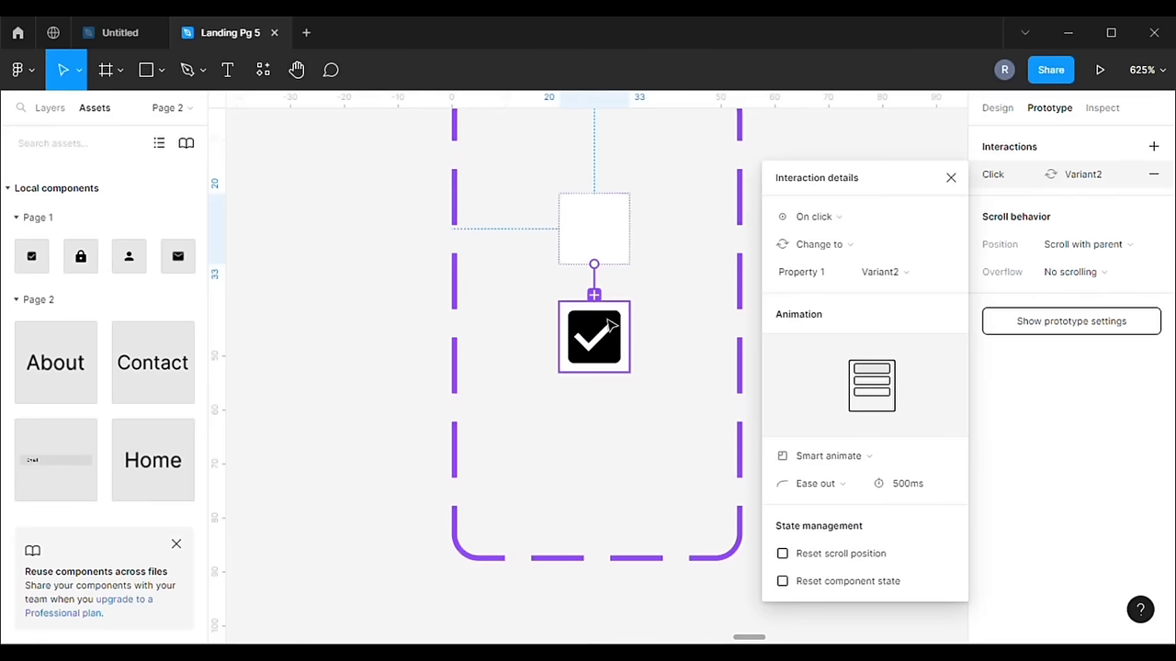
click(906, 459)
click(901, 418)
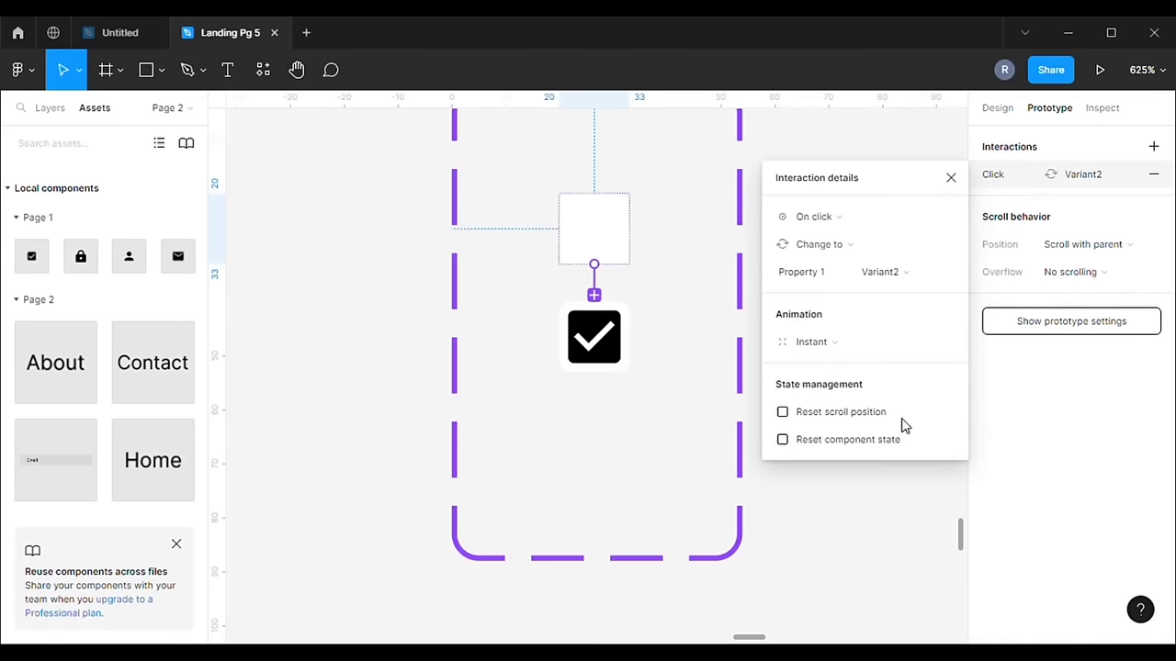
- Link Variant2 back to the Default checkbox so the two toggle
click(615, 311)
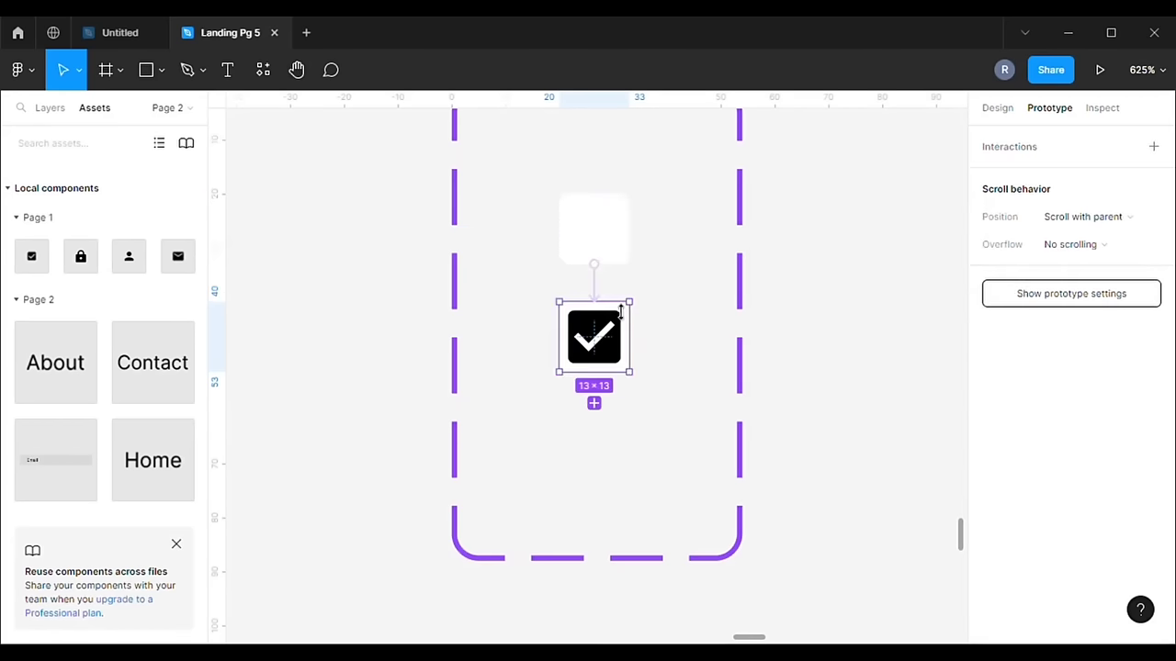
key(ctrl+d)
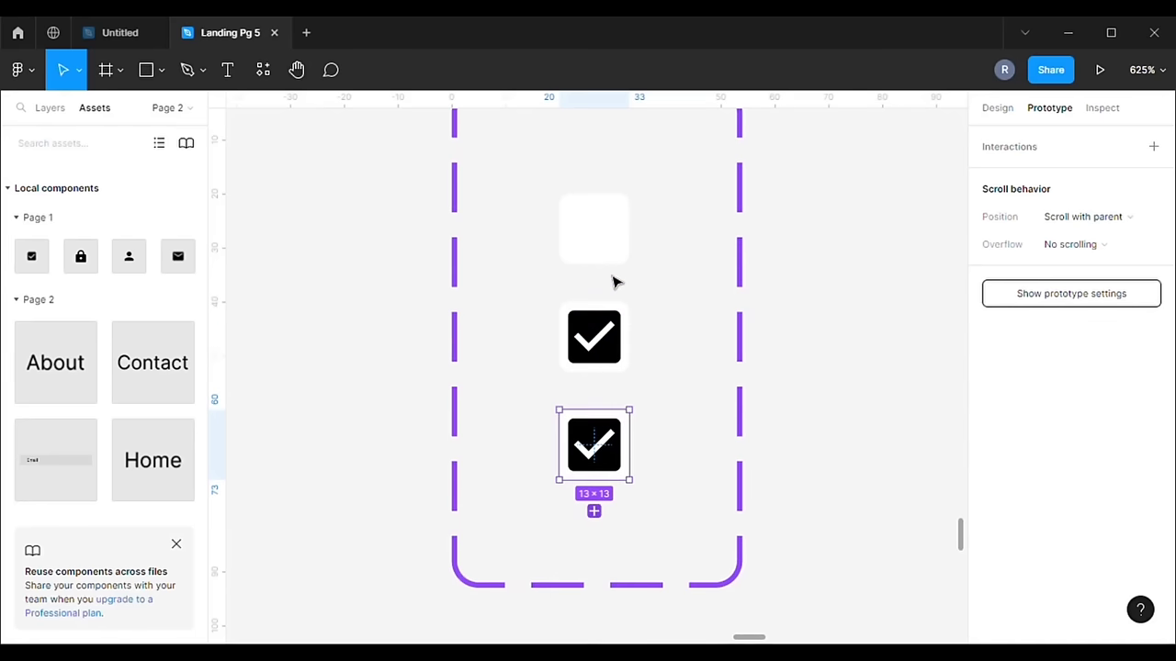
key(ctrl+z)
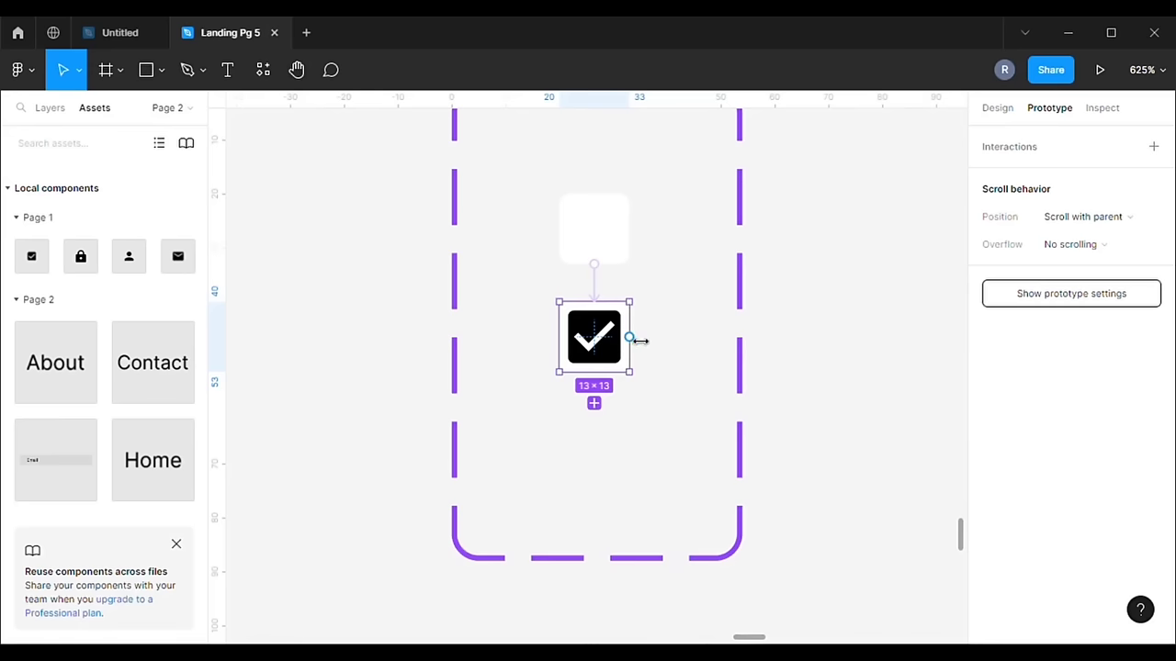
drag(630, 339, 630, 255)
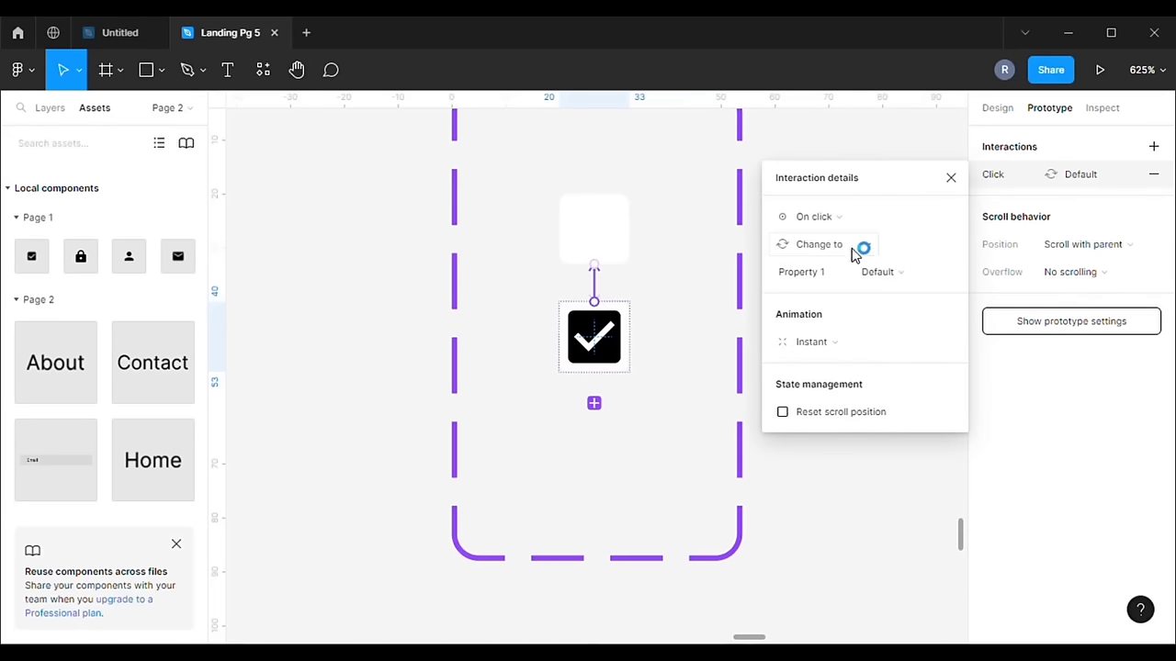
click(859, 150)
scroll(533, 331, down, 1)
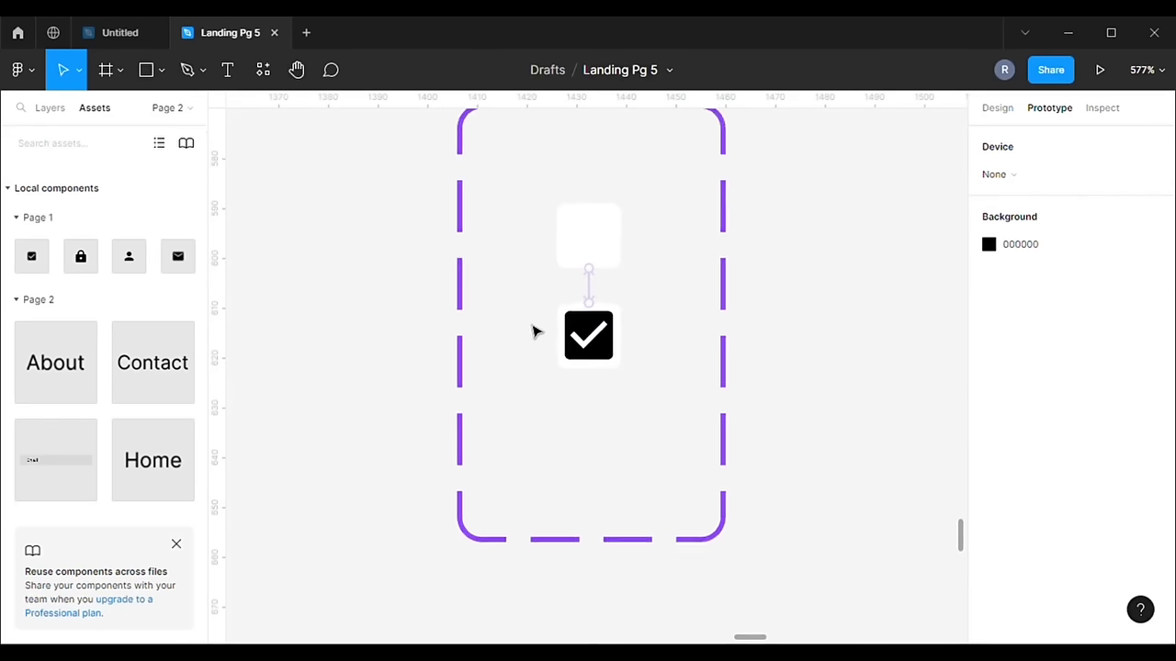
scroll(532, 330, down, 2)
scroll(546, 273, down, 1)
scroll(548, 273, down, 1)
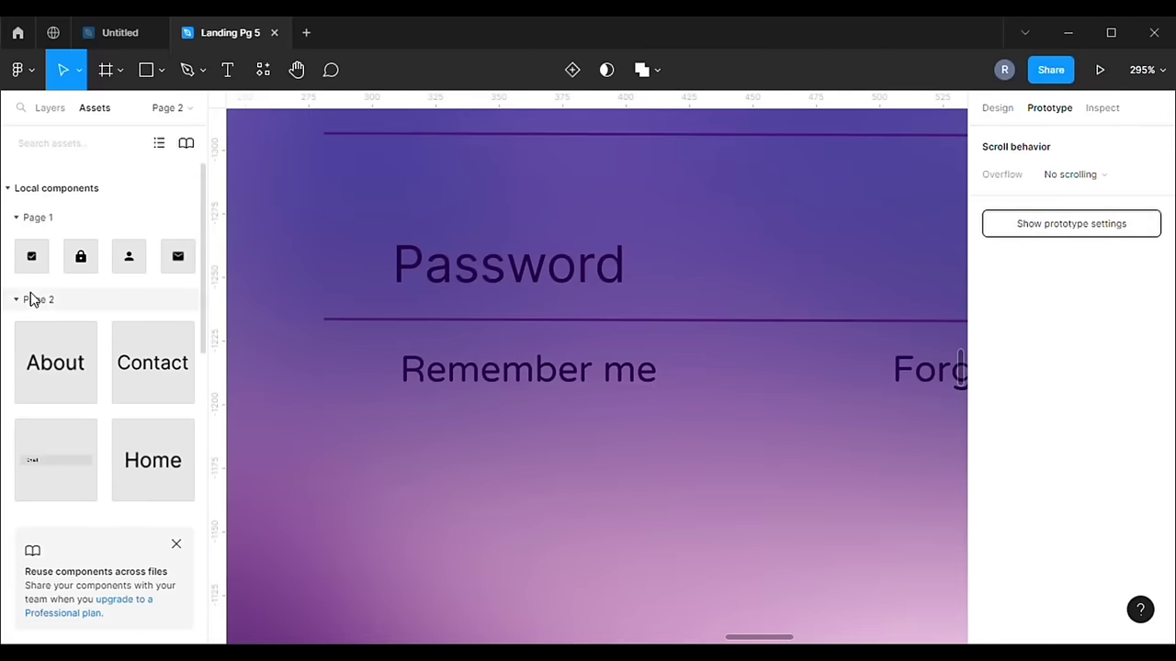
- Place a Rectangle 5 checkbox instance beside Remember me, vertically centred with the text
click(31, 297)
click(59, 304)
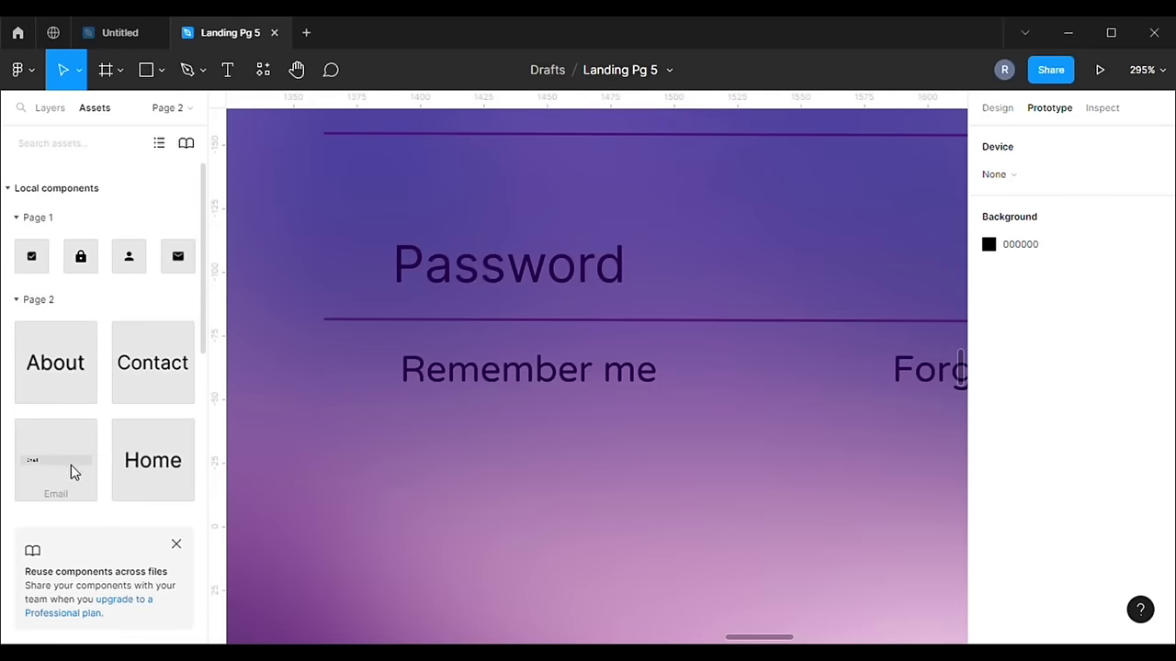
scroll(83, 464, down, 3)
click(149, 287)
drag(149, 287, 383, 366)
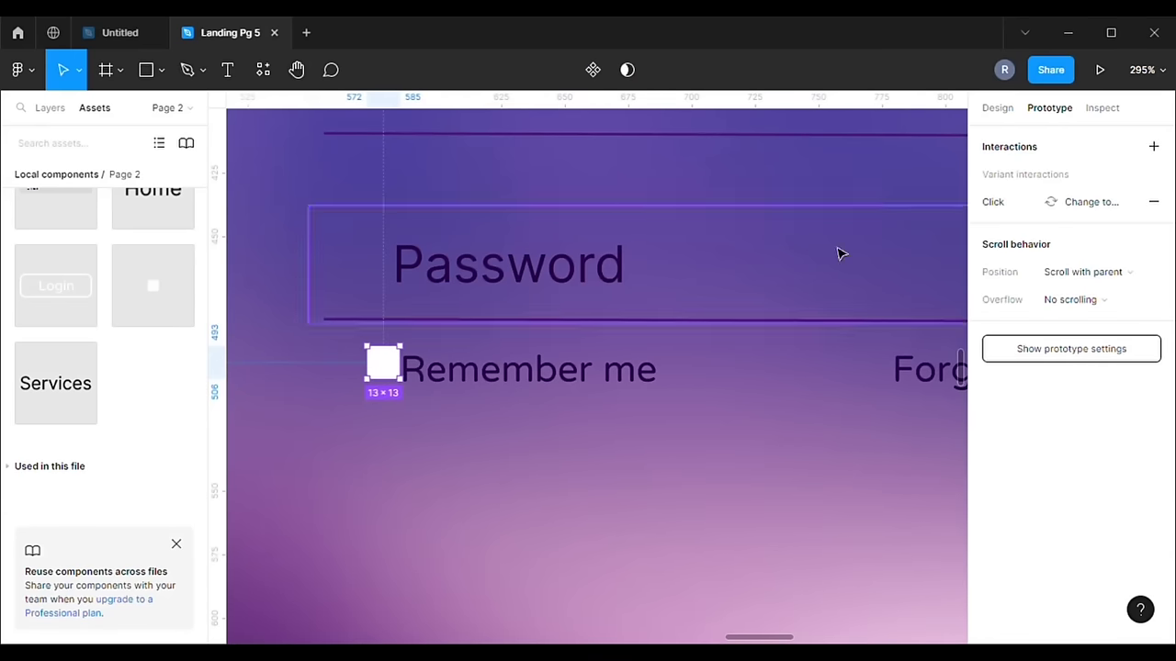
click(997, 107)
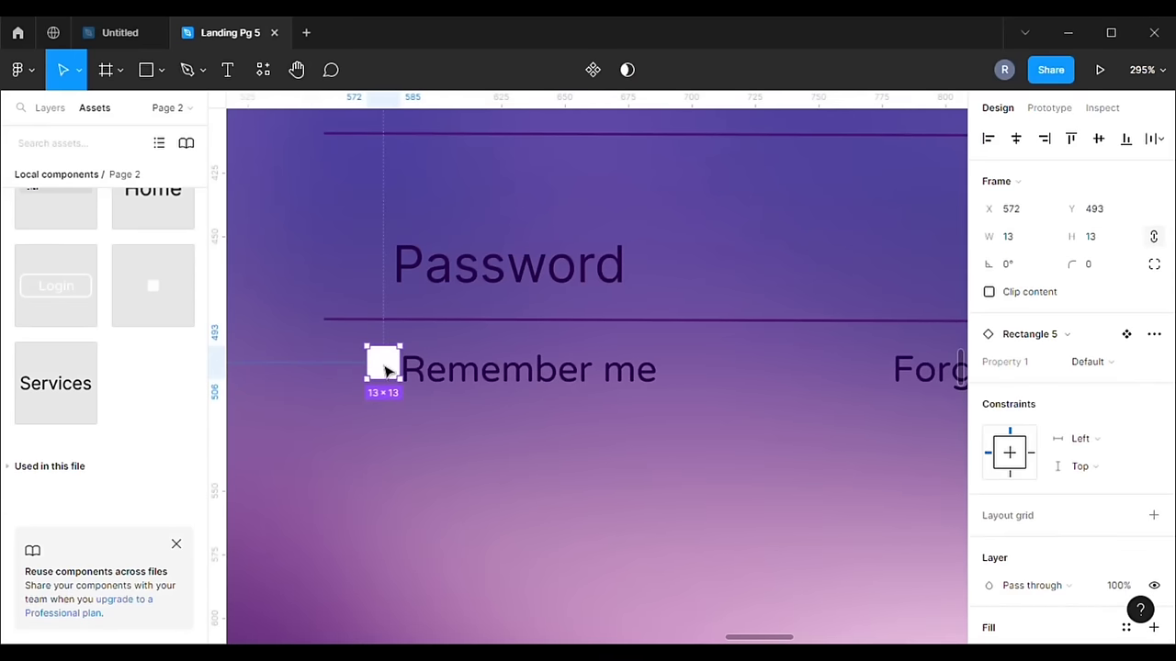
mouse_move(386, 371)
mouse_down()
mouse_move(372, 380)
mouse_move(365, 368)
mouse_move(486, 385)
mouse_up()
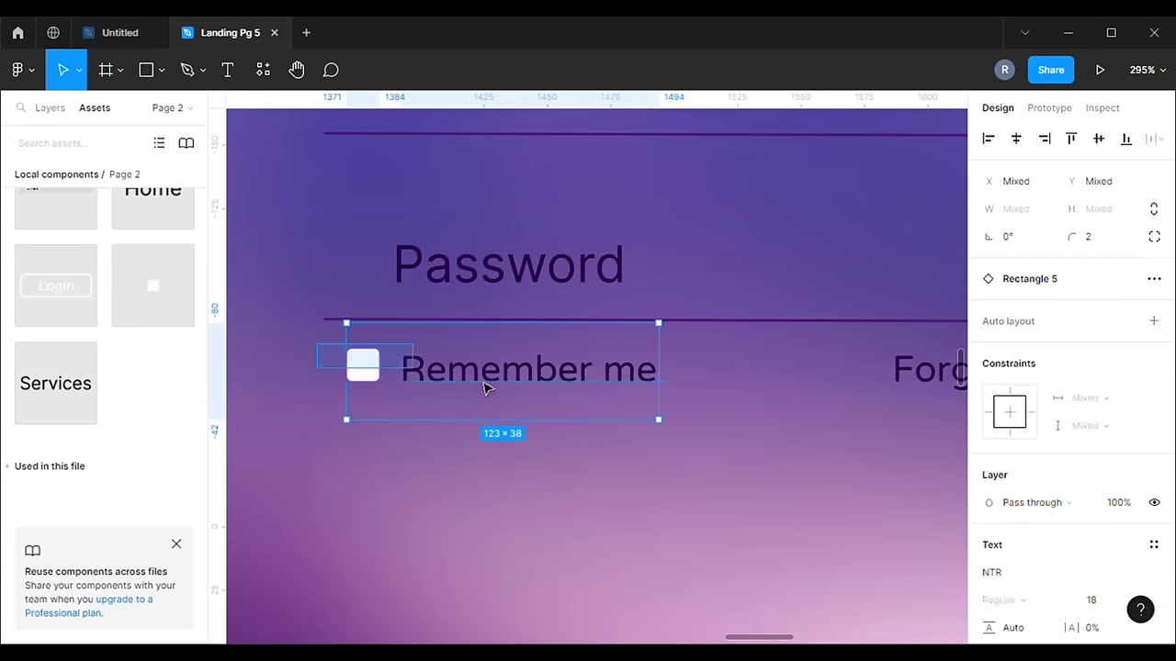
click(1101, 141)
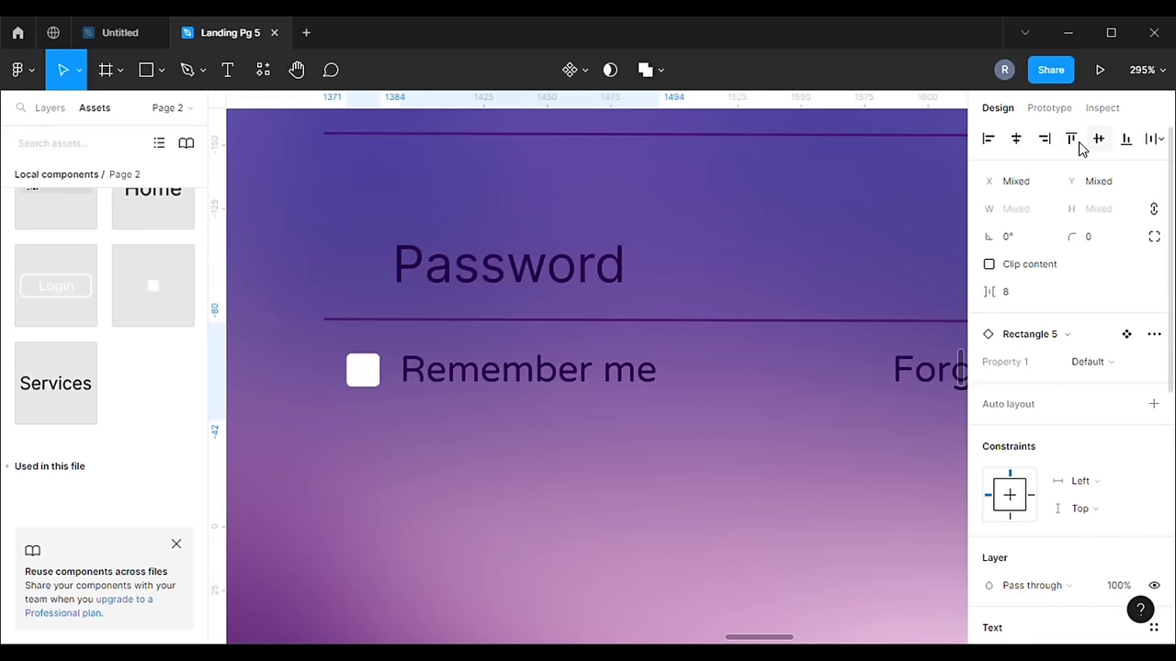
- Nudge the Remember me and Forget Password labels into position
click(569, 376)
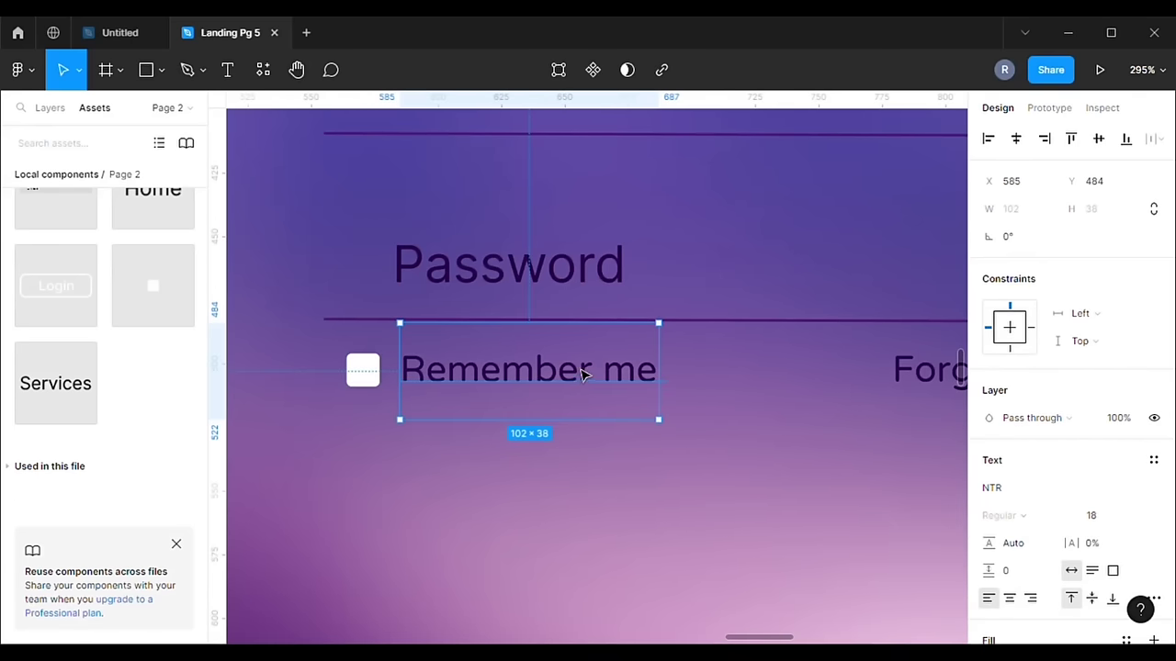
drag(581, 374, 583, 376)
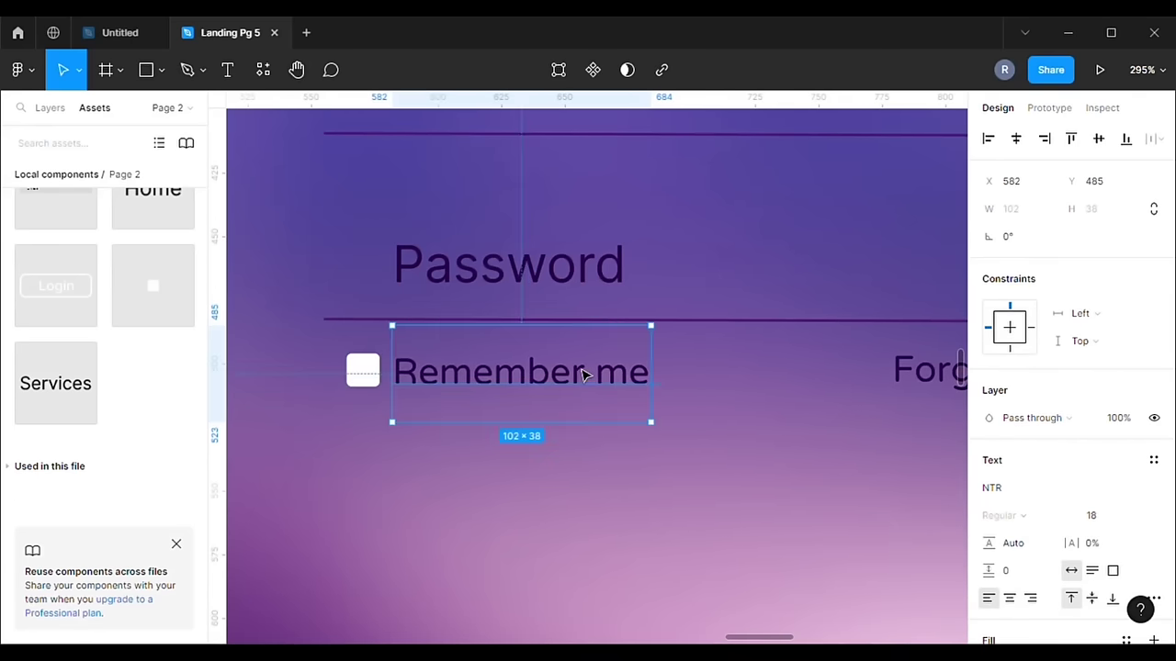
scroll(643, 414, right, 5)
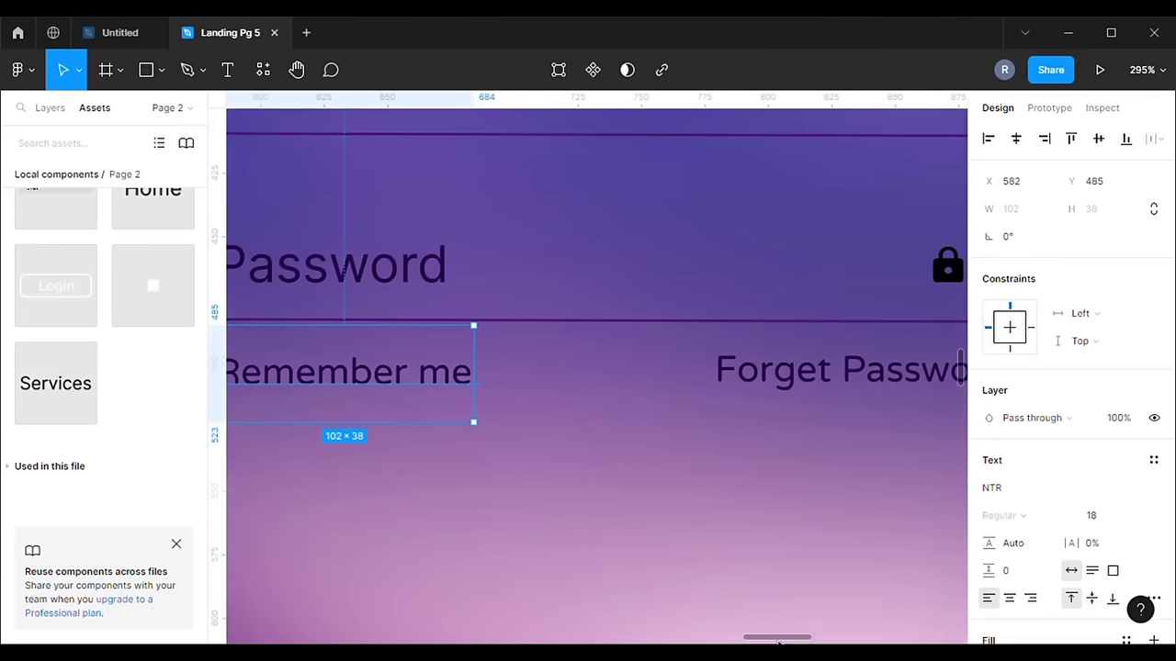
scroll(643, 413, right, 3)
drag(748, 380, 746, 381)
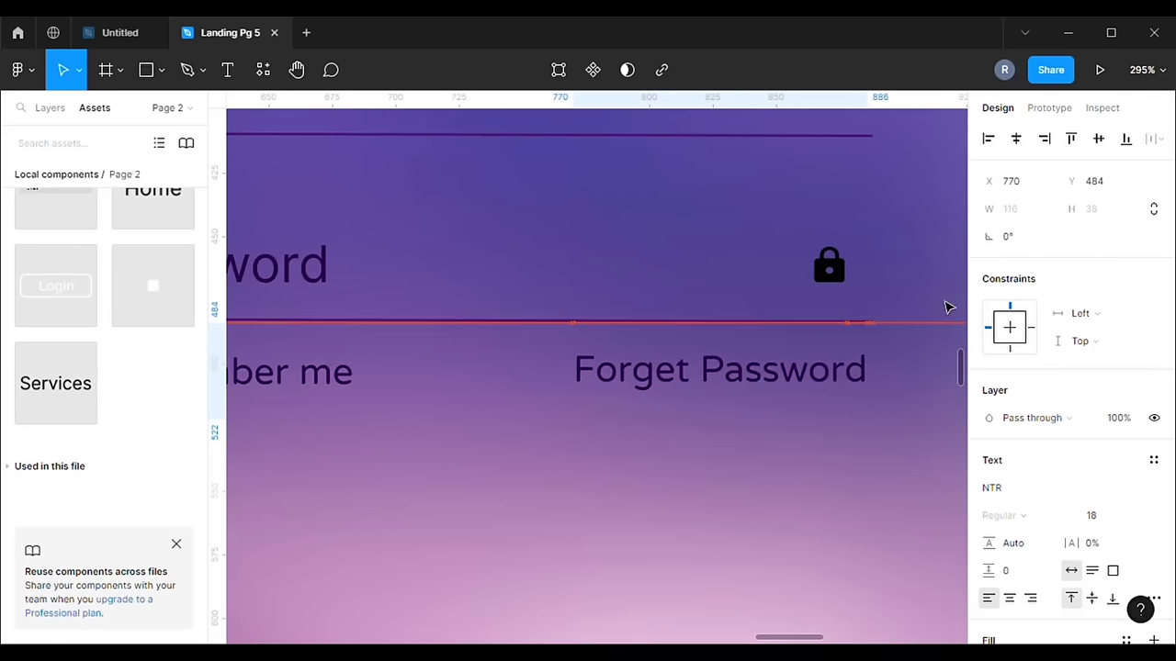
- Draw a rectangle bar below Remember me, under the login form fields
click(880, 328)
ctrl+scroll(377, 444, down, 3)
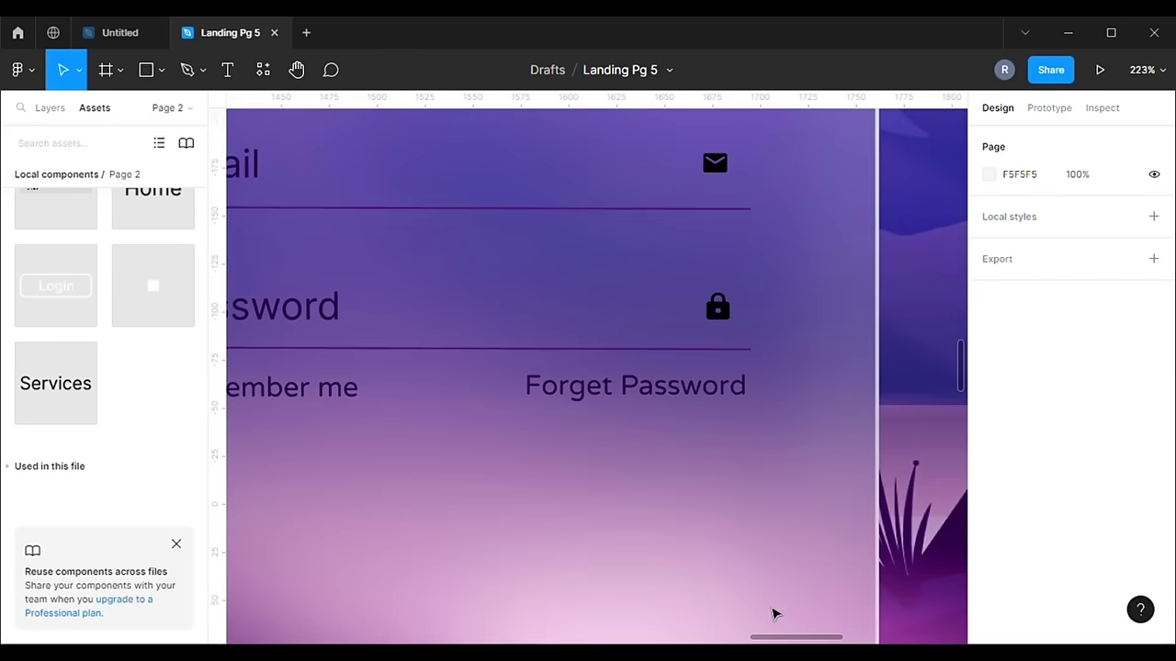
scroll(774, 614, left, 3)
scroll(719, 514, left, 2)
ctrl+scroll(719, 514, down, 2)
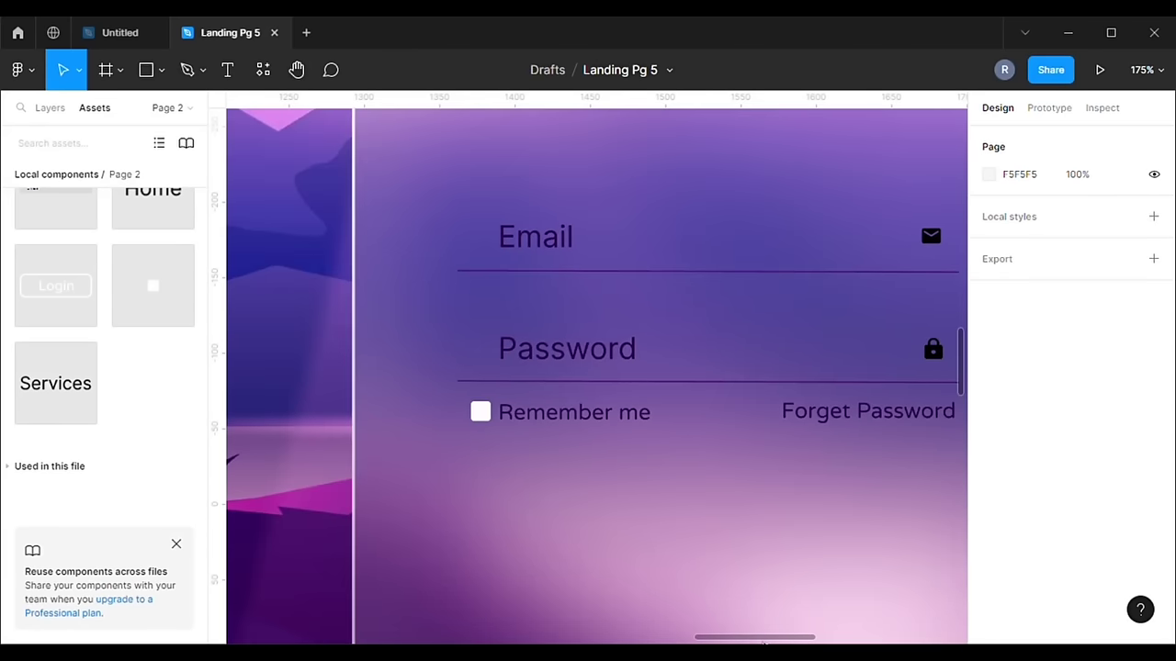
scroll(755, 563, right, 1)
scroll(756, 563, right, 1)
scroll(756, 563, right, 1)
ctrl+scroll(756, 563, down, 1)
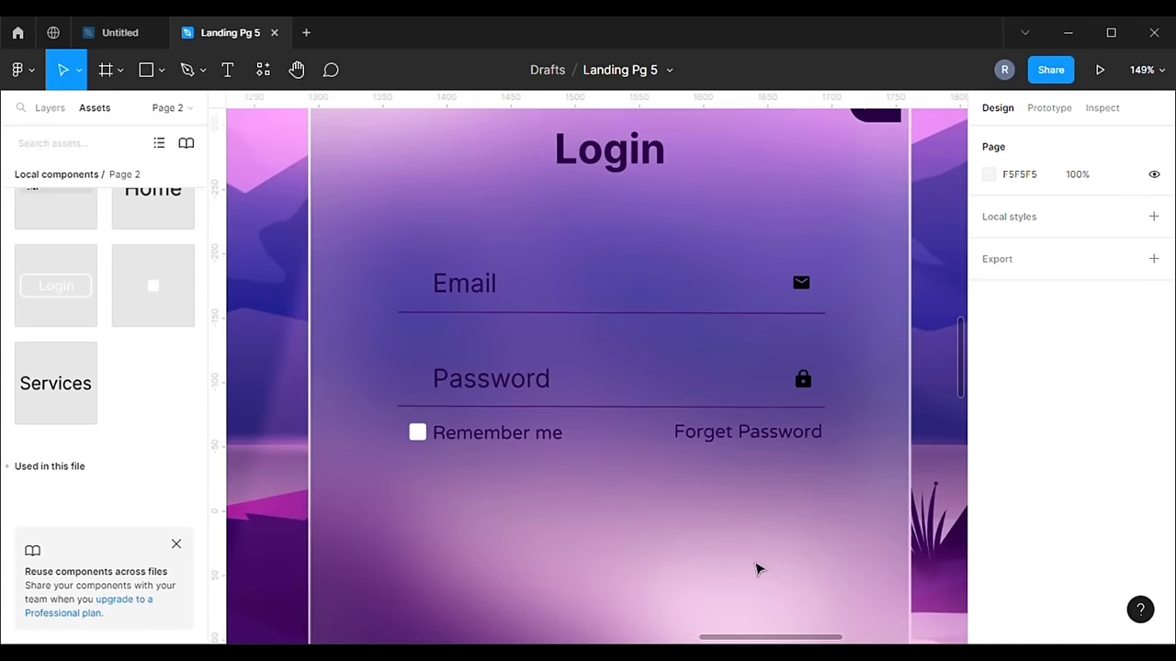
scroll(756, 563, up, 1)
scroll(704, 559, up, 2)
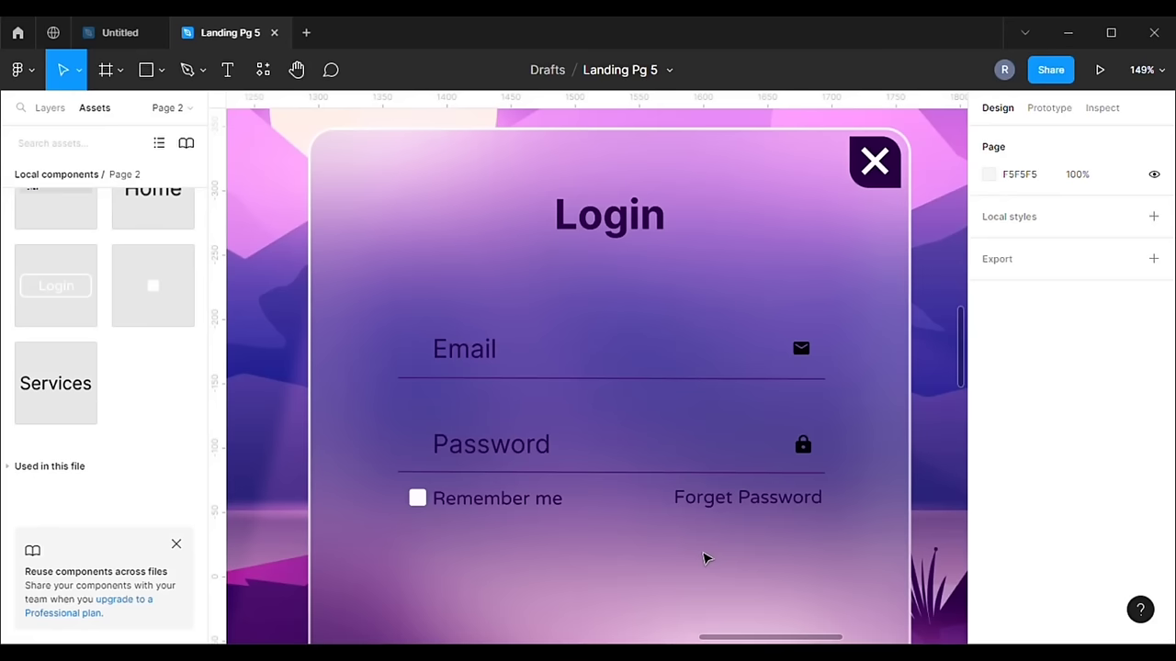
scroll(703, 558, down, 1)
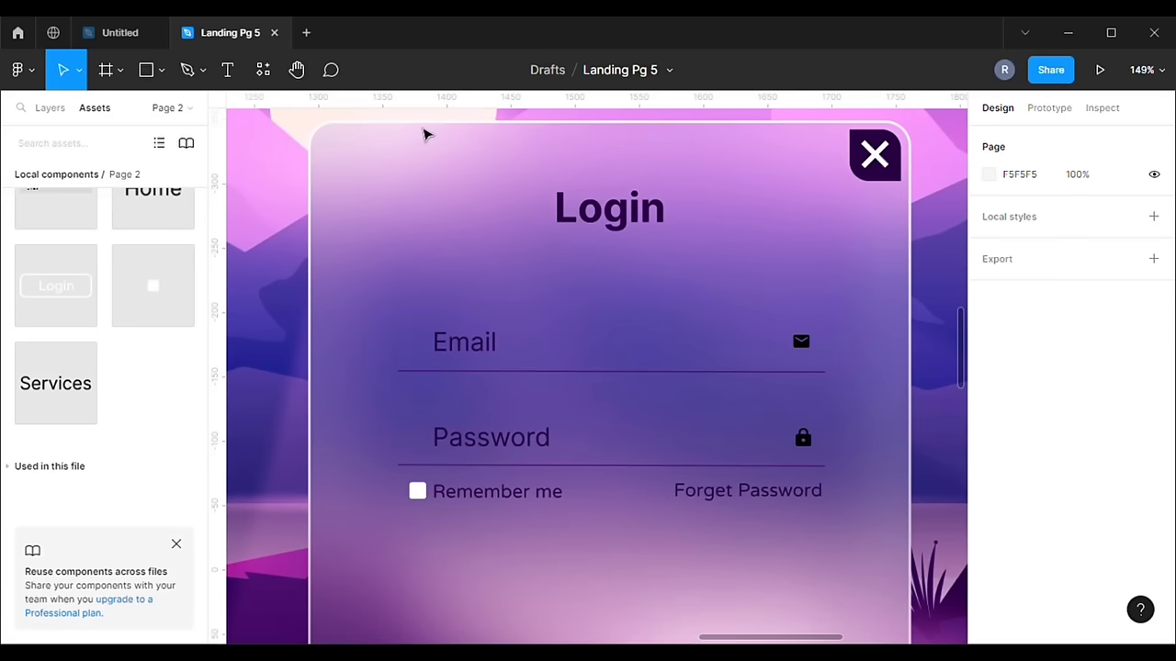
click(50, 108)
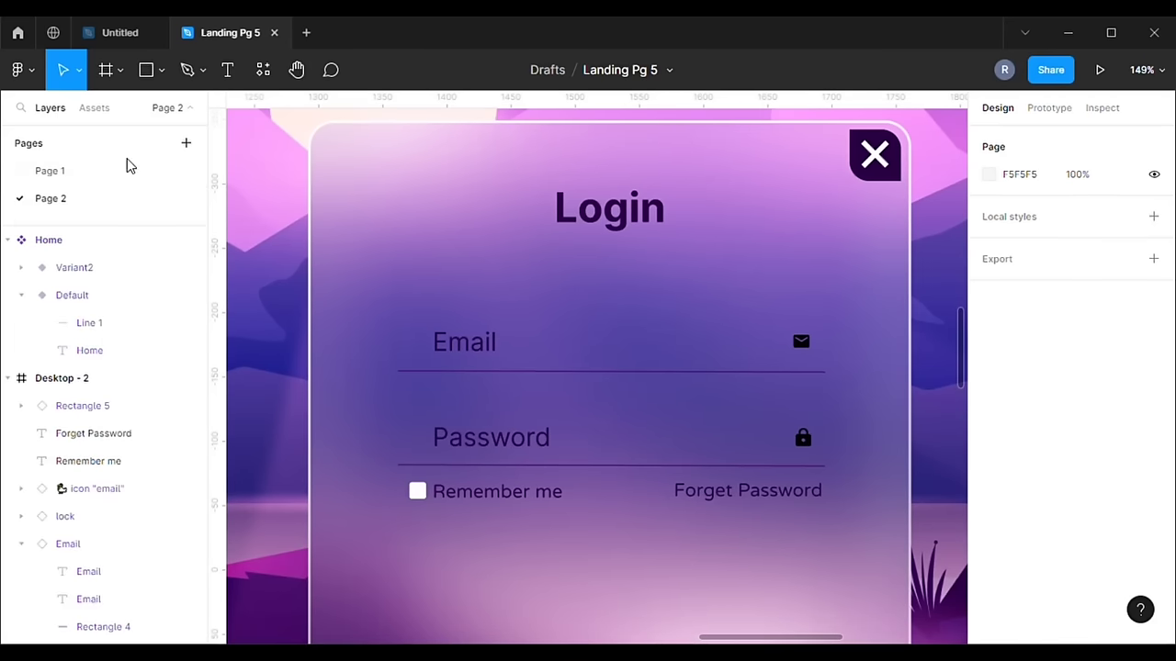
scroll(635, 485, down, 1)
scroll(633, 487, down, 2)
key(r)
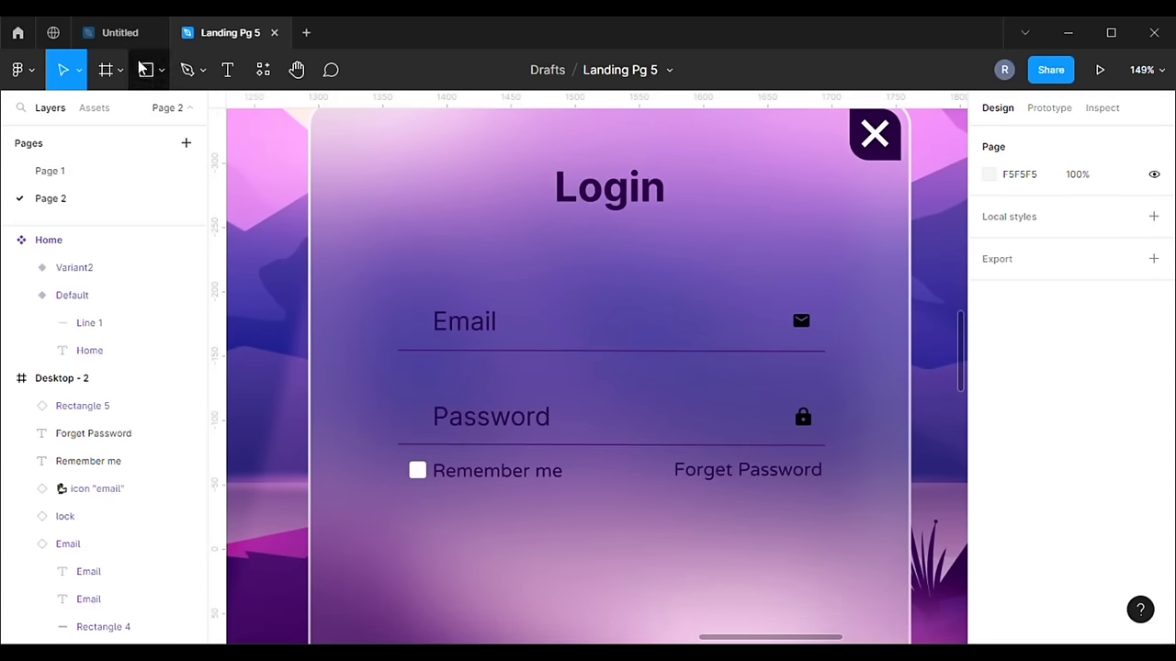
drag(413, 508, 819, 557)
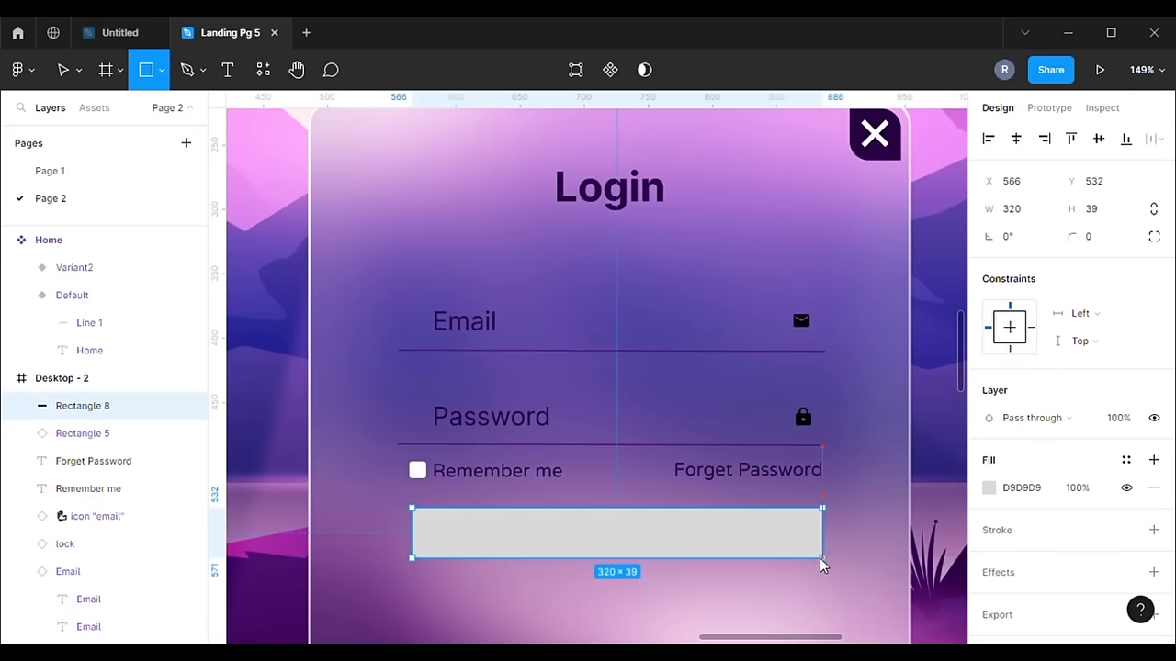
drag(698, 545, 688, 556)
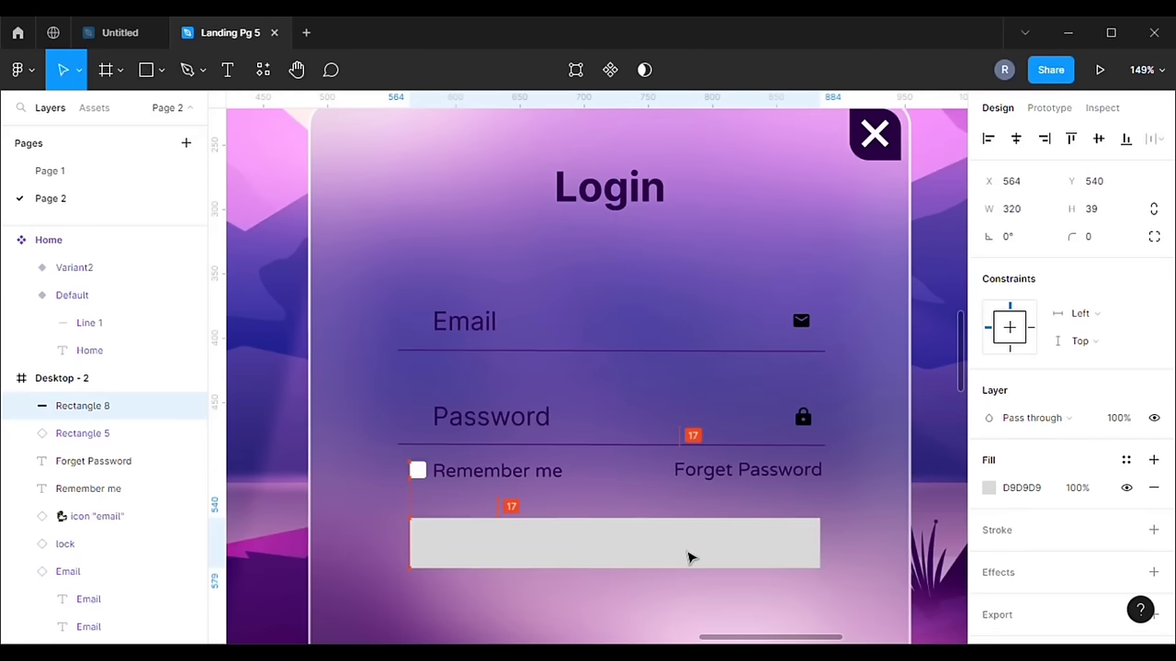
- Fill the bar with dark purple 290042 as a linear gradient, setting the right stop's colour and opacity
scroll(623, 520, down, 2)
scroll(598, 551, down, 2)
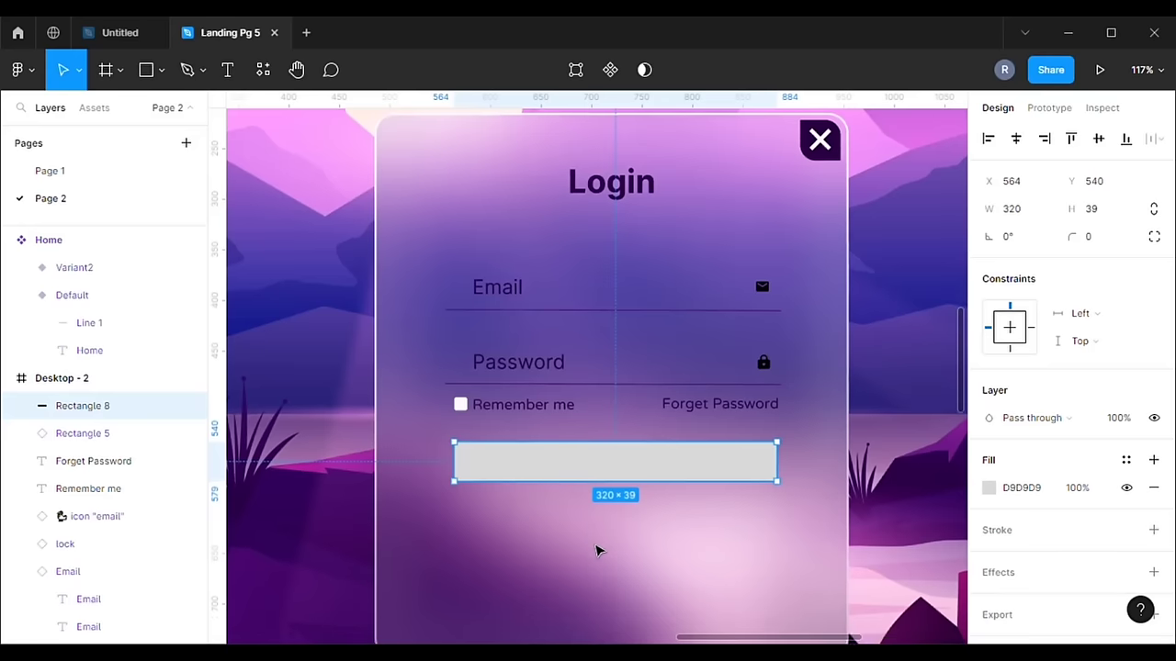
scroll(595, 551, down, 2)
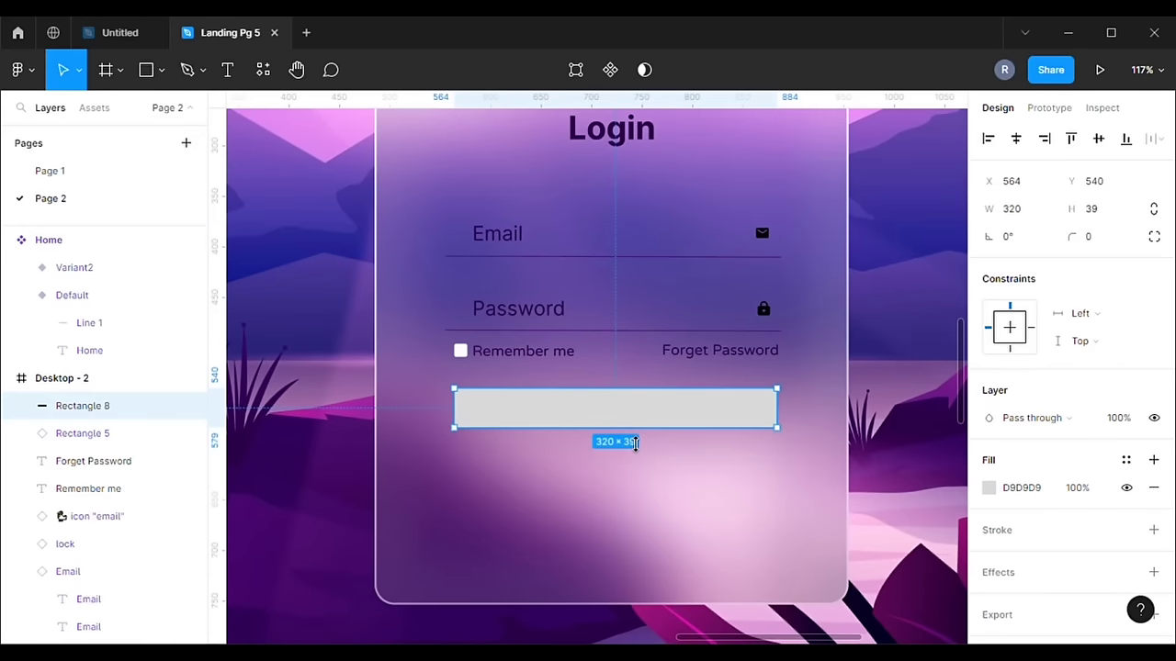
click(989, 489)
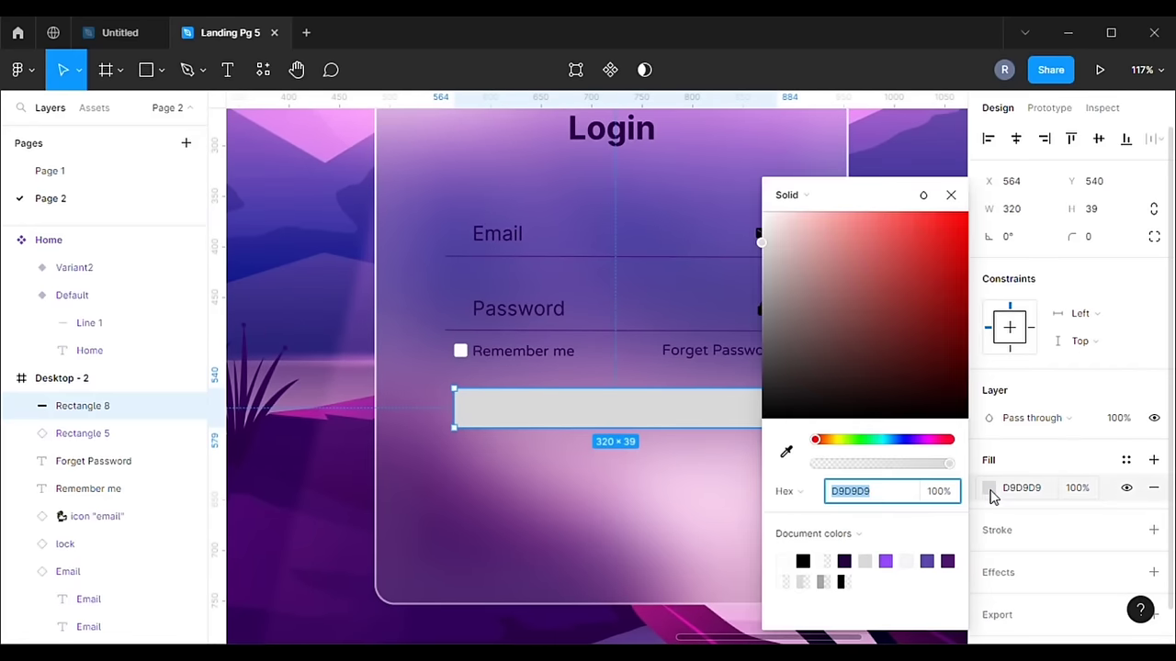
click(847, 562)
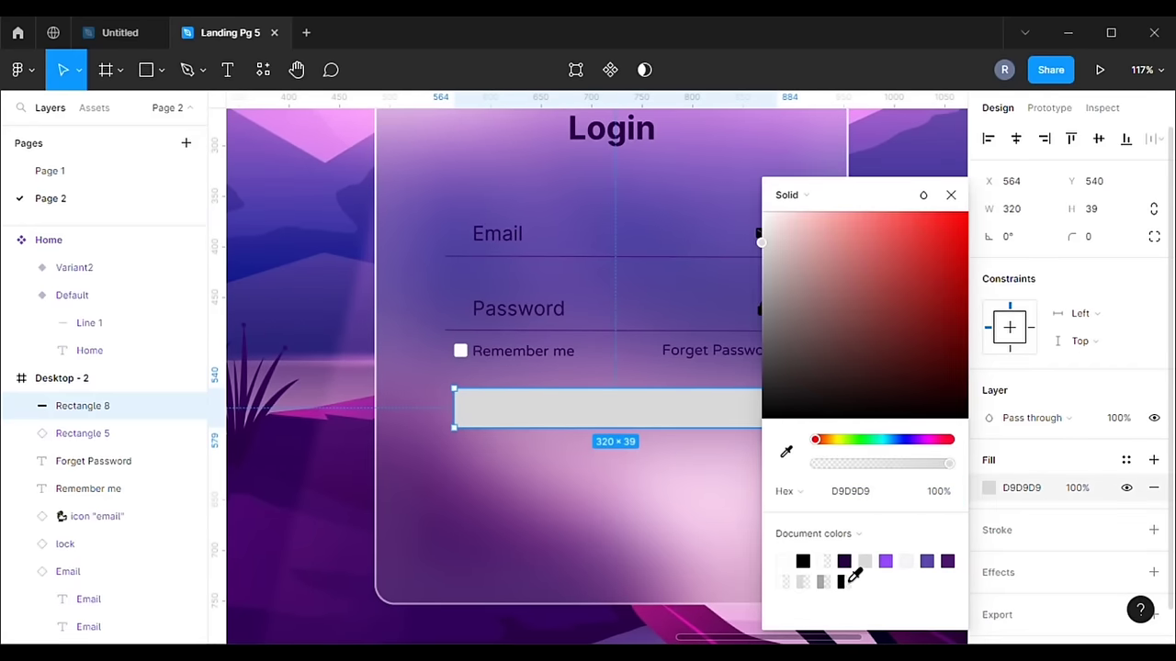
click(845, 562)
click(787, 195)
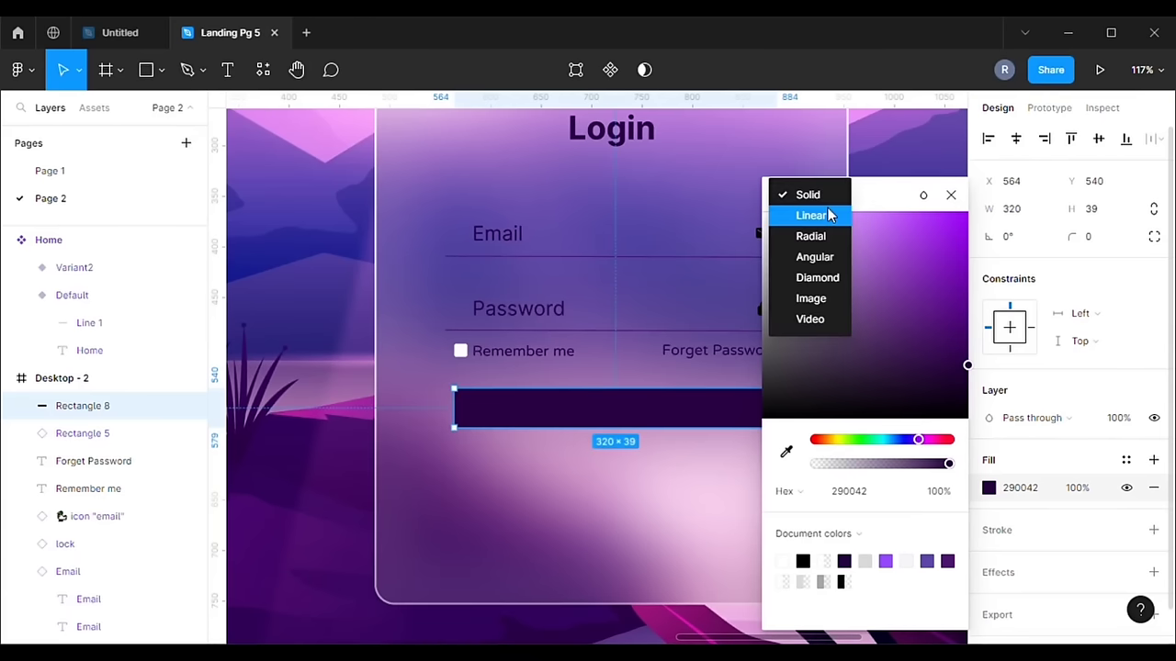
click(829, 214)
click(945, 171)
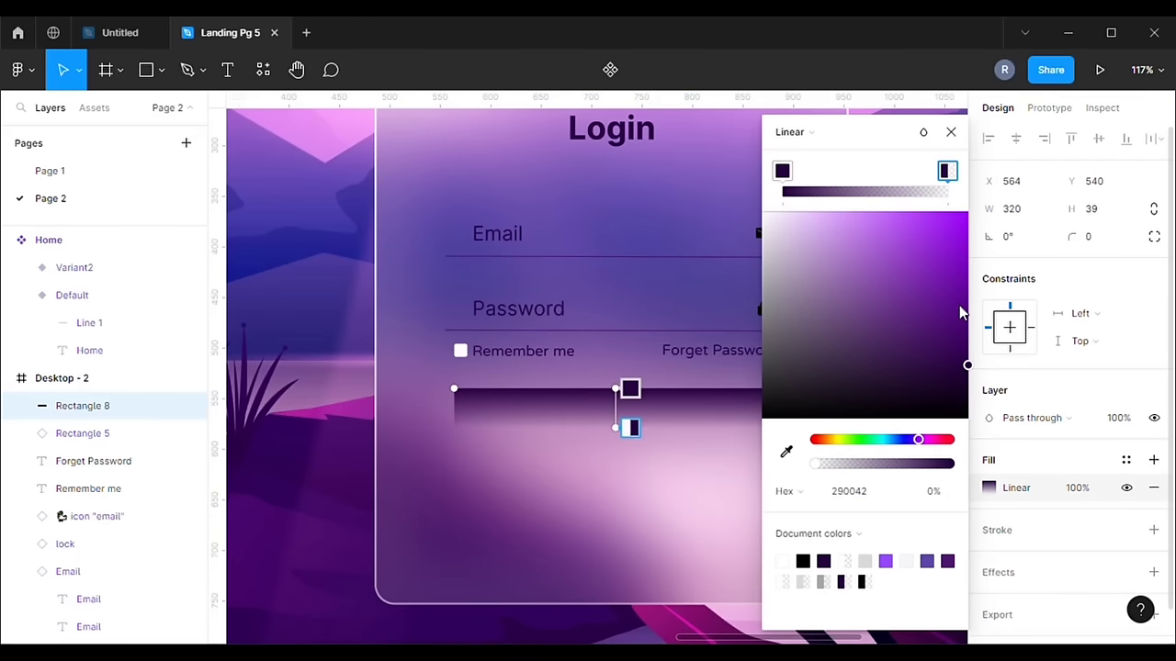
mouse_move(959, 313)
mouse_down()
mouse_move(963, 298)
mouse_move(964, 361)
mouse_up()
drag(958, 395, 954, 359)
drag(867, 471, 887, 469)
- Give the button bar a corner radius of 10
click(1090, 241)
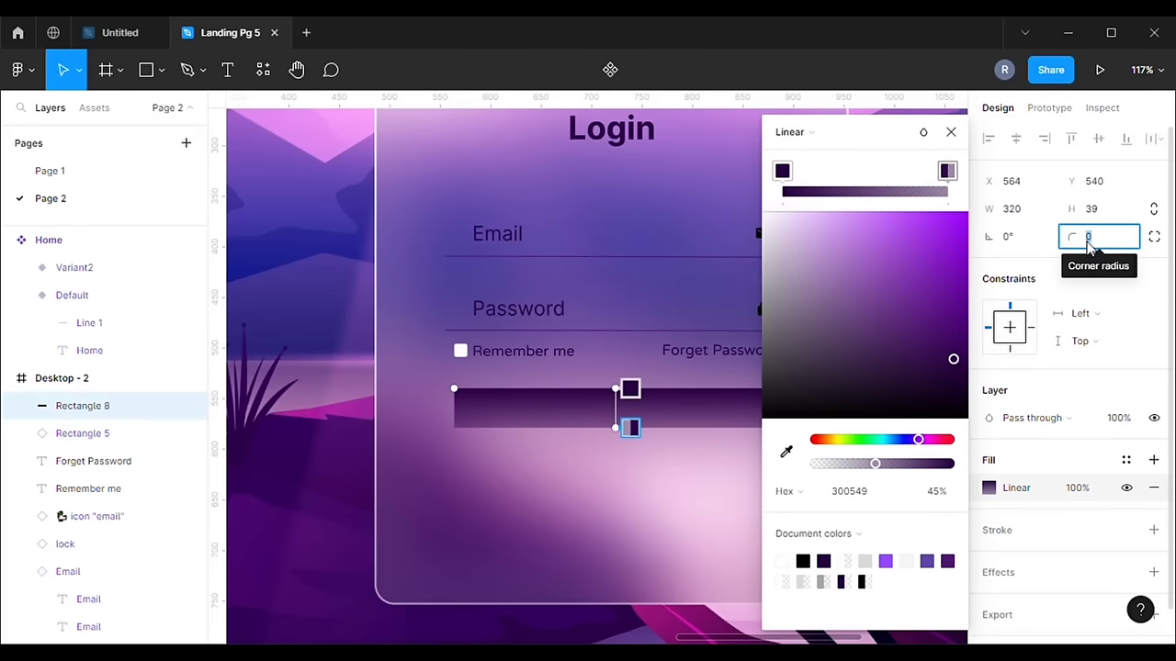
text(10)
key(Return)
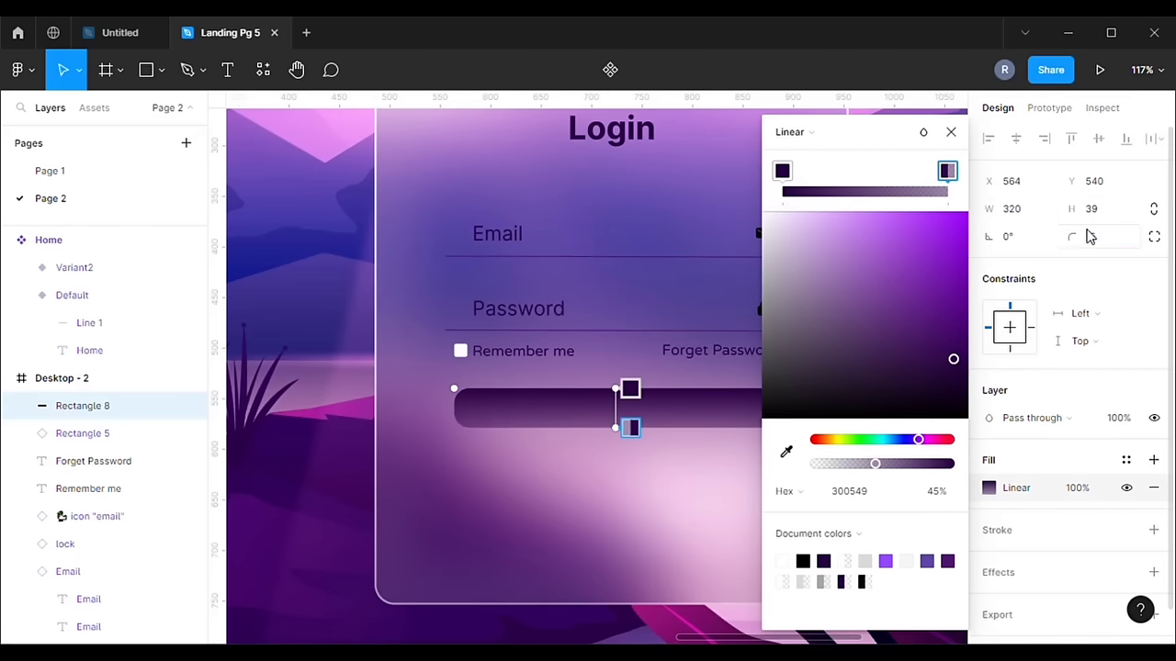
click(1090, 238)
text(10)
key(Return)
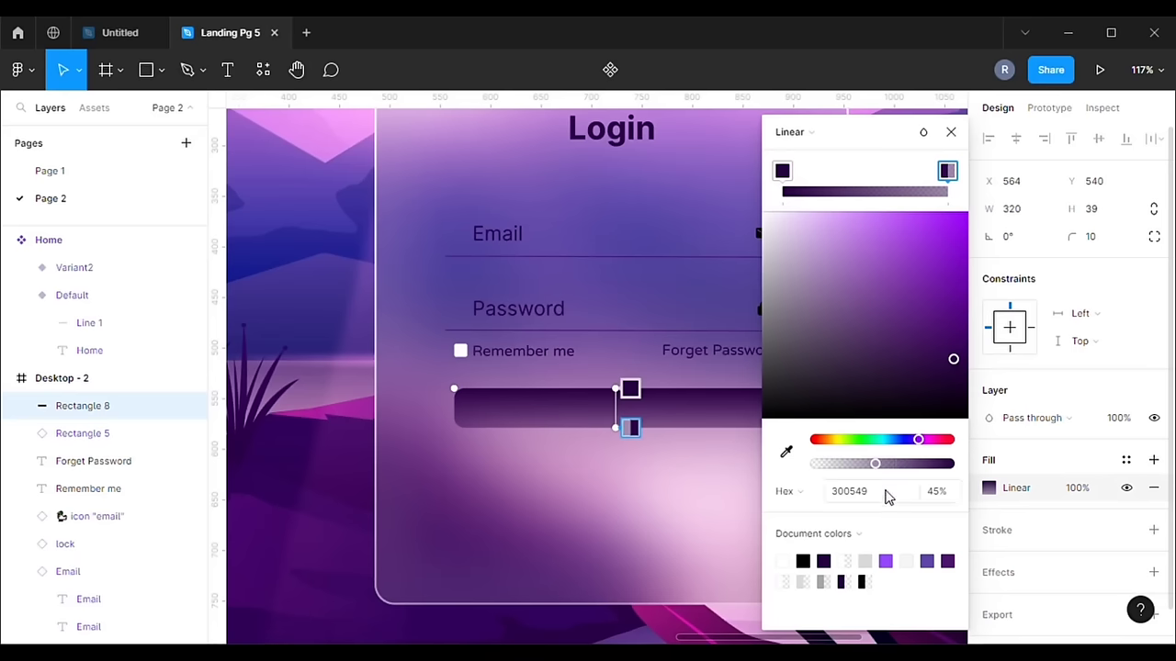
- Fine-tune the gradient stop's purple and opacity, then nudge the bar 1 px right
drag(954, 359, 958, 360)
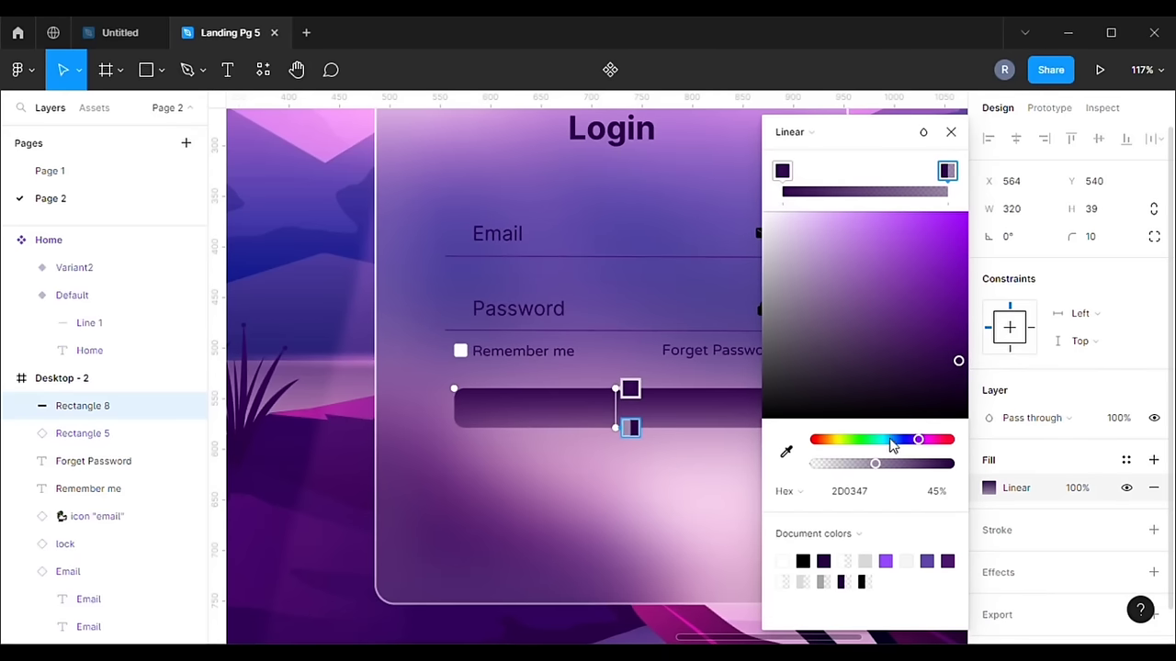
drag(874, 464, 881, 465)
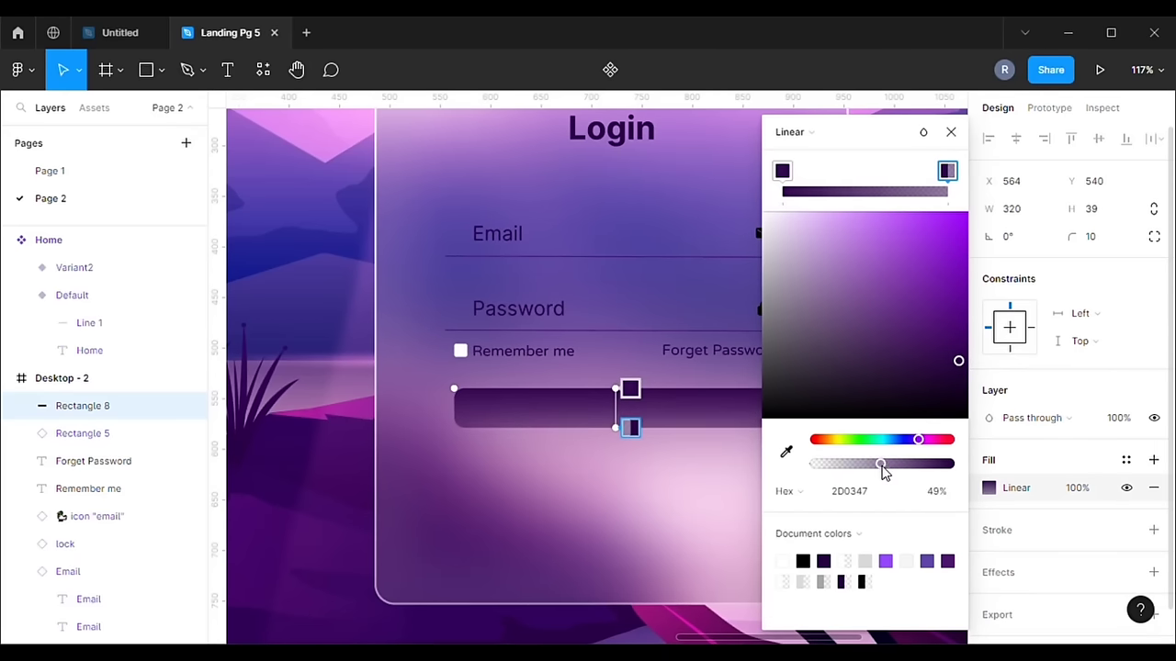
click(951, 135)
drag(679, 419, 682, 419)
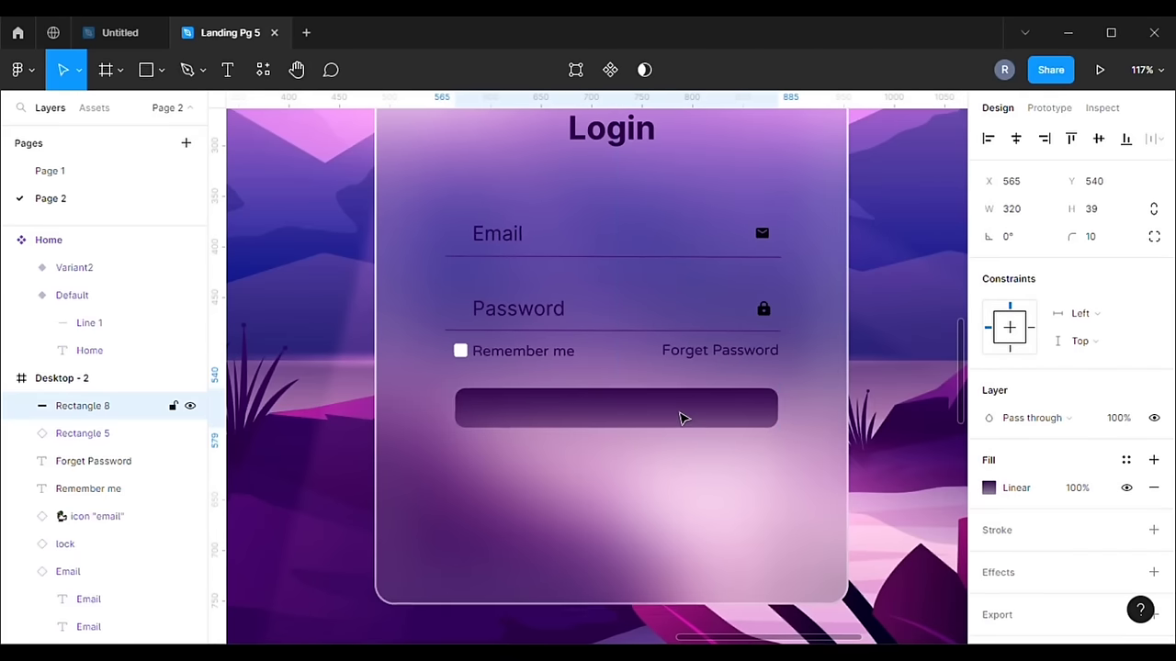
- Duplicate the Login heading onto the button bar at font size 20, centred
click(614, 141)
key(ctrl+d)
drag(613, 141, 621, 423)
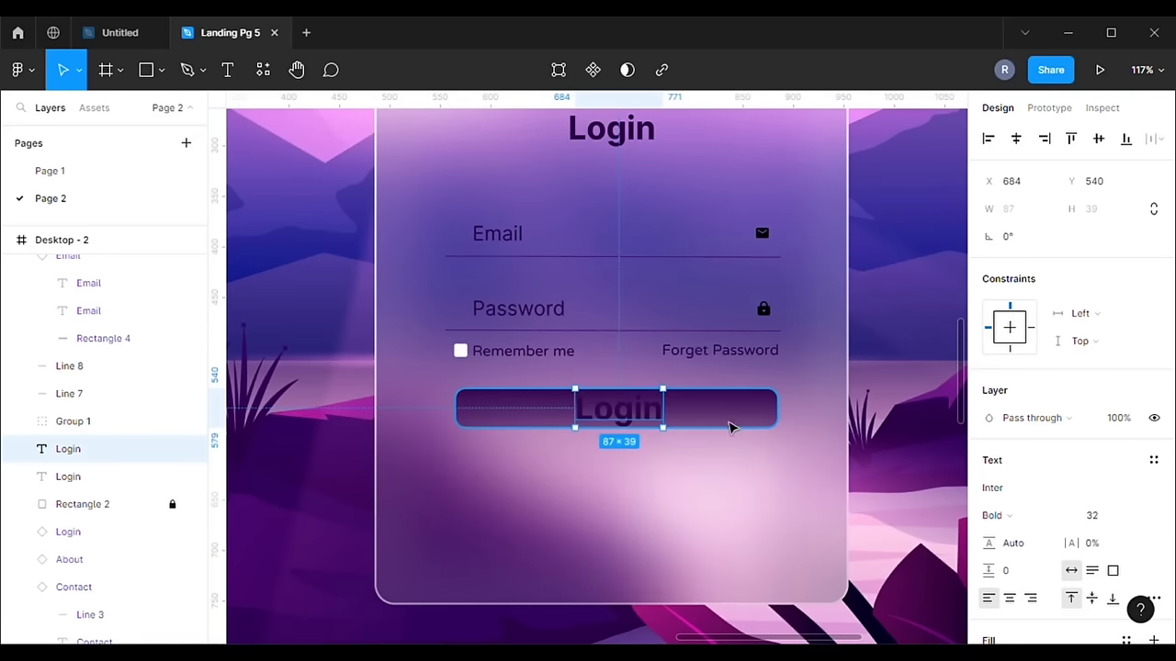
click(1141, 517)
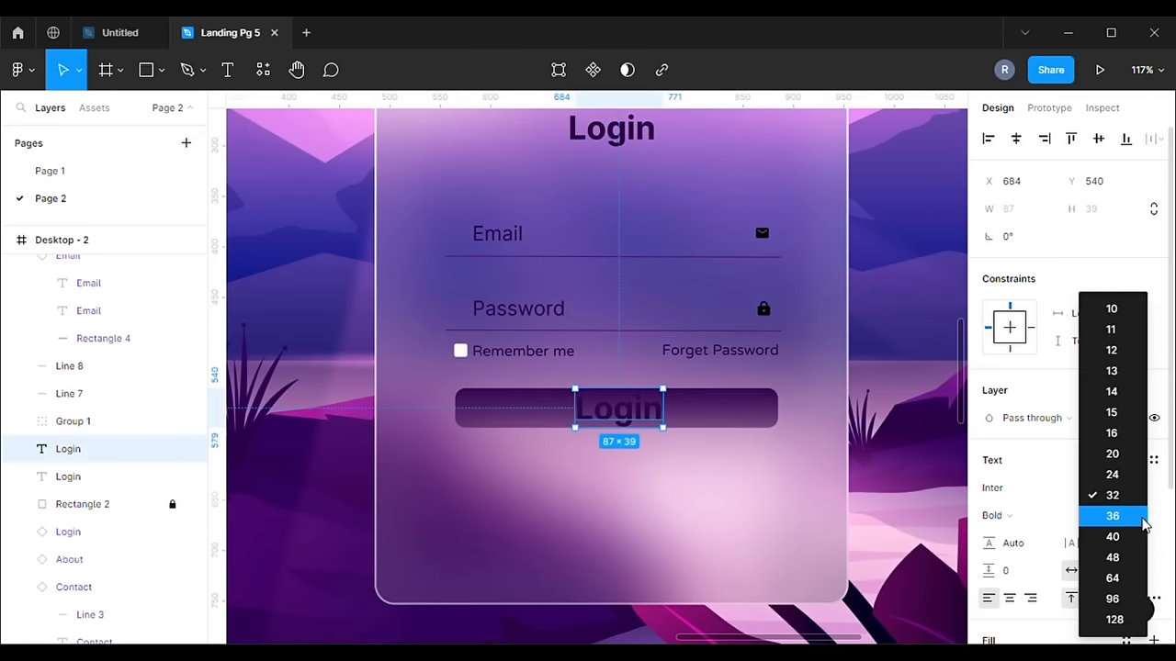
click(1111, 454)
drag(608, 413, 631, 415)
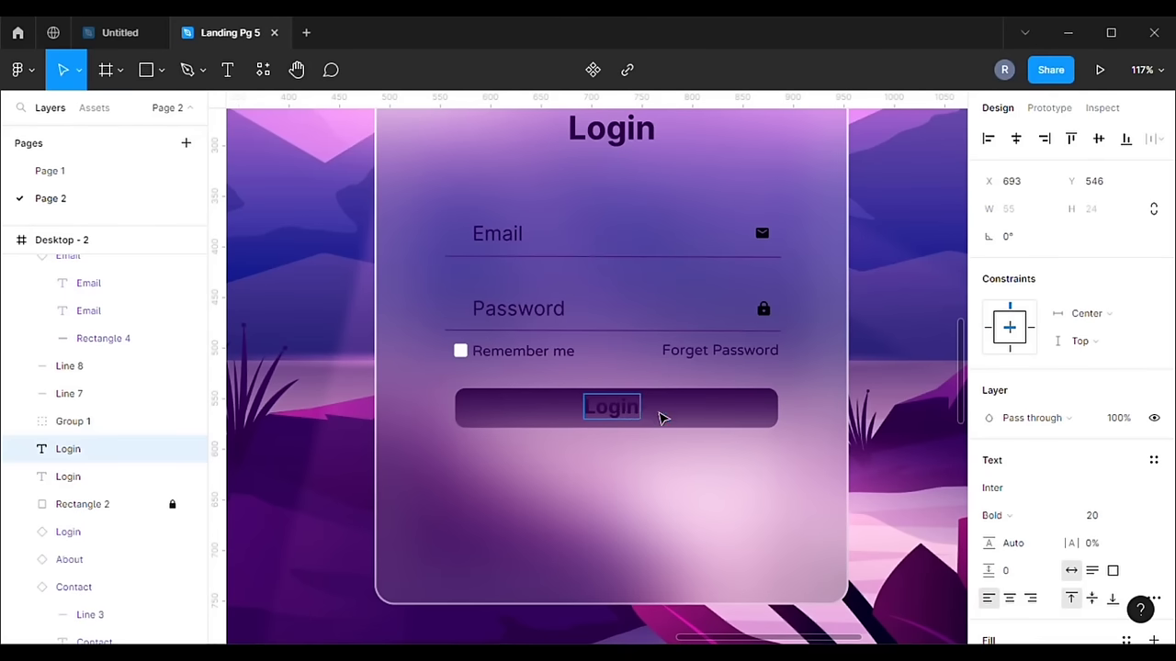
- Colour the Login label white FFFFFF and bring it in front of the bar
scroll(1005, 555, down, 3)
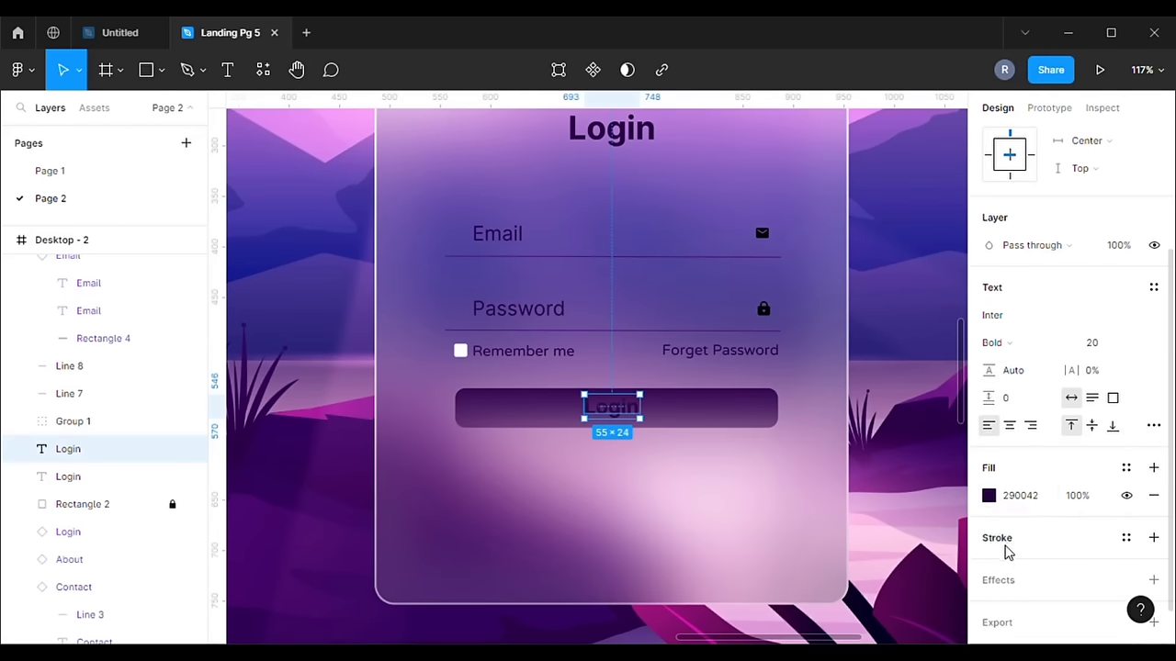
click(988, 496)
text(FFFFFF)
key(Return)
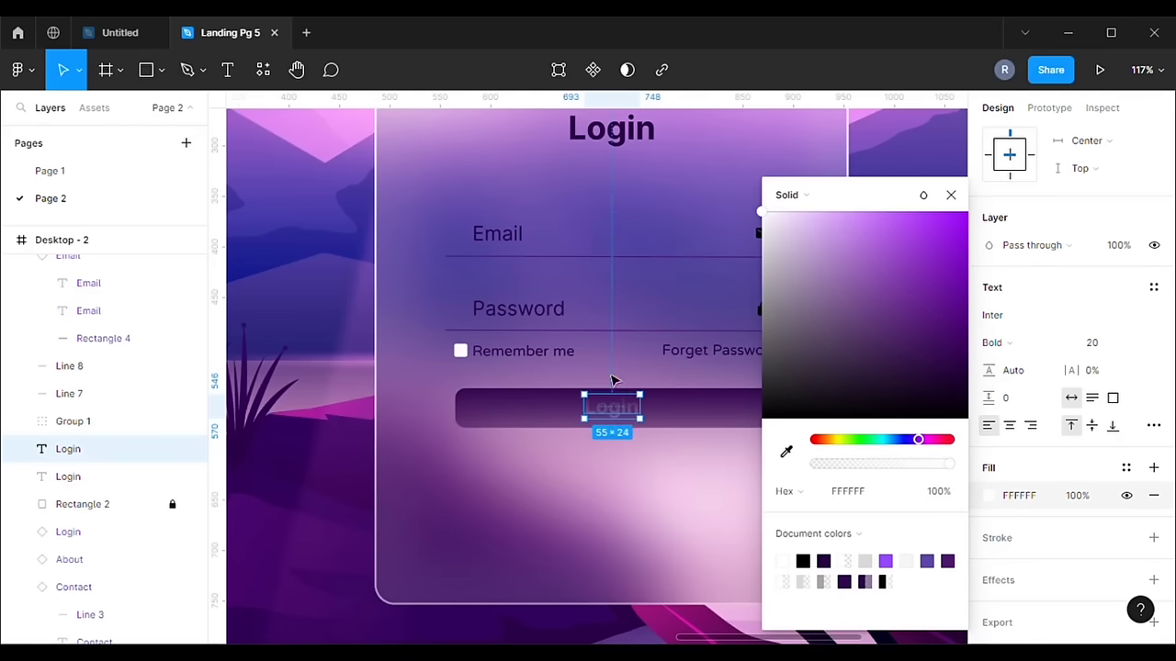
right_click(613, 408)
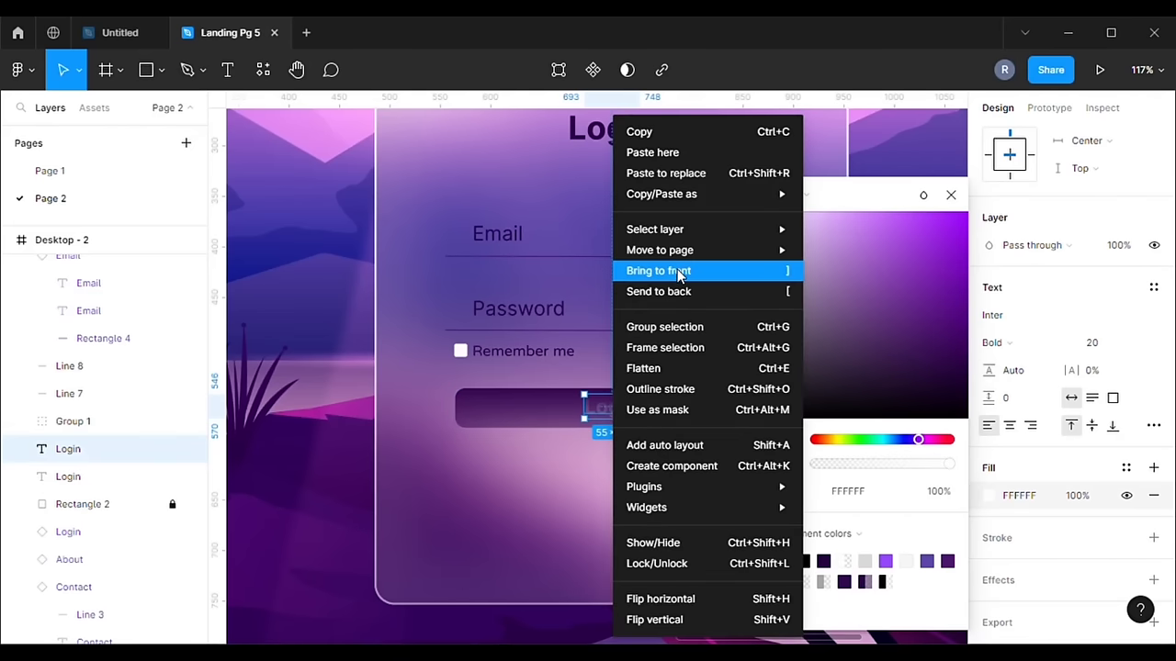
click(681, 272)
click(950, 195)
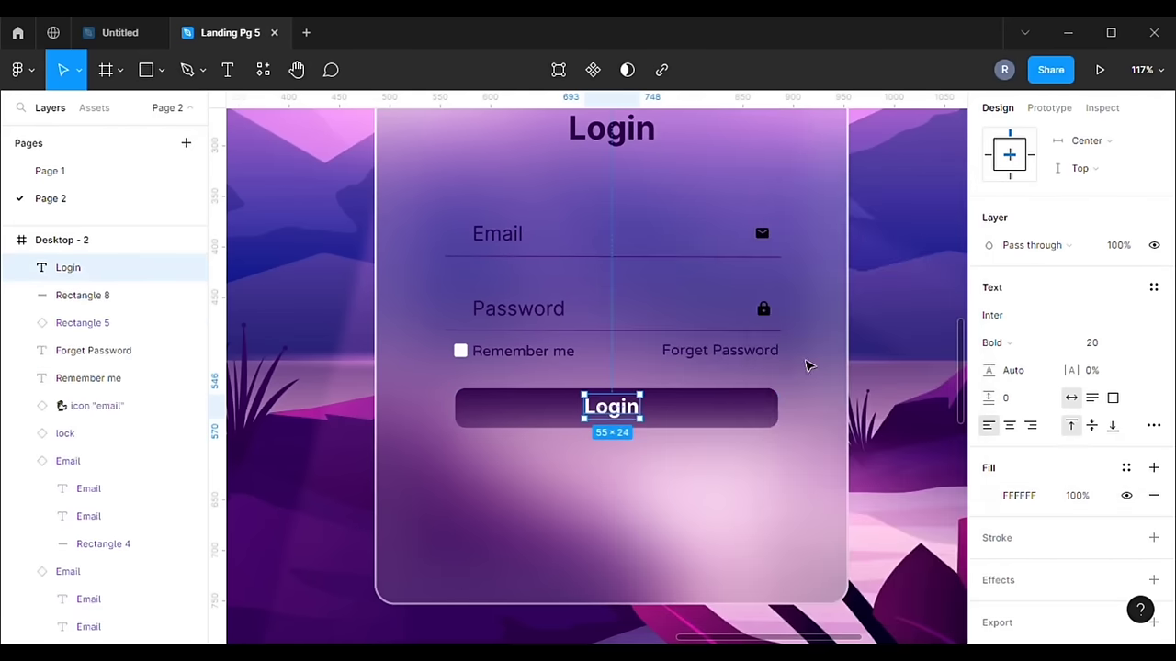
click(643, 466)
click(630, 404)
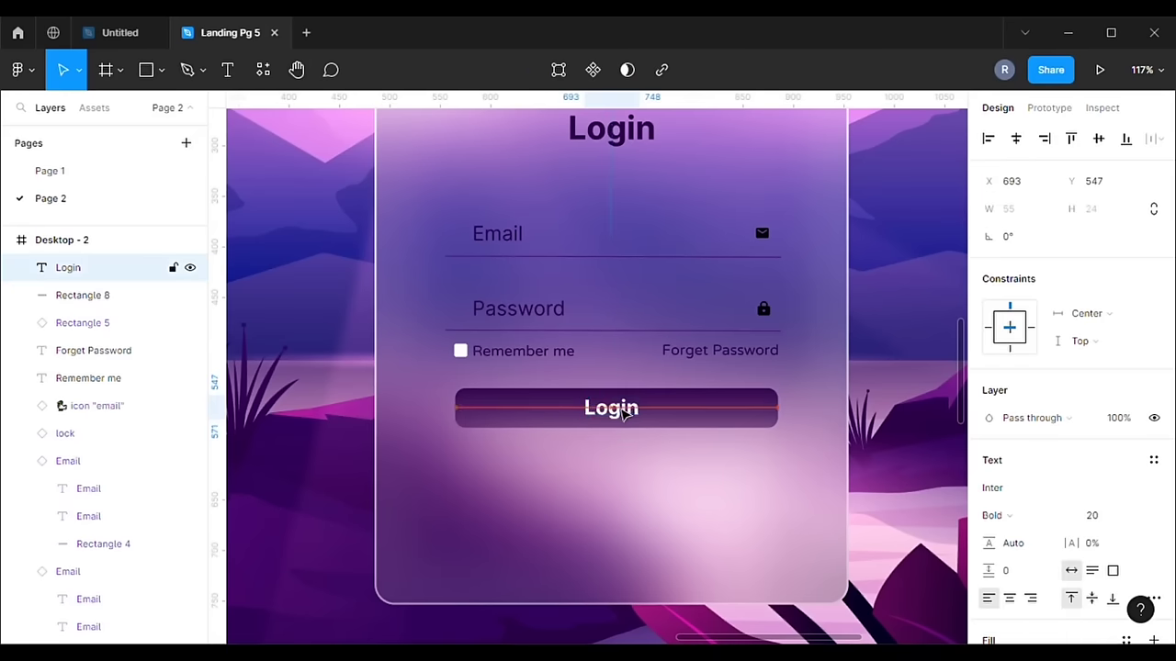
click(653, 455)
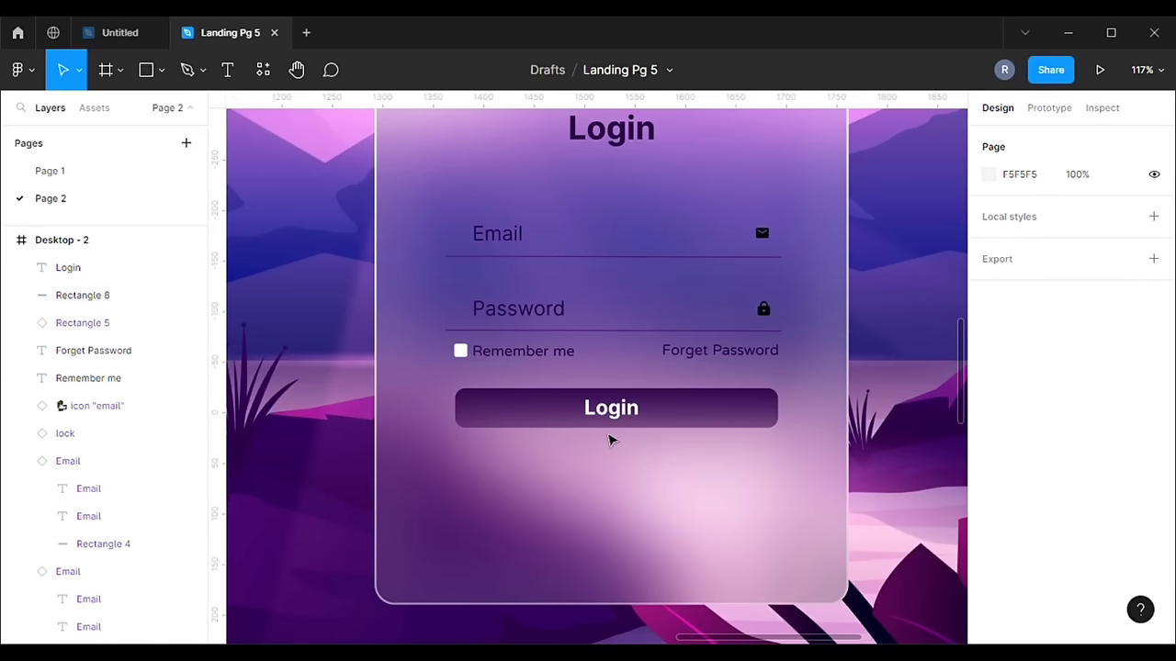
- Select the purple button bar rectangle
scroll(548, 451, down, 2)
scroll(533, 438, up, 2)
scroll(493, 428, up, 2)
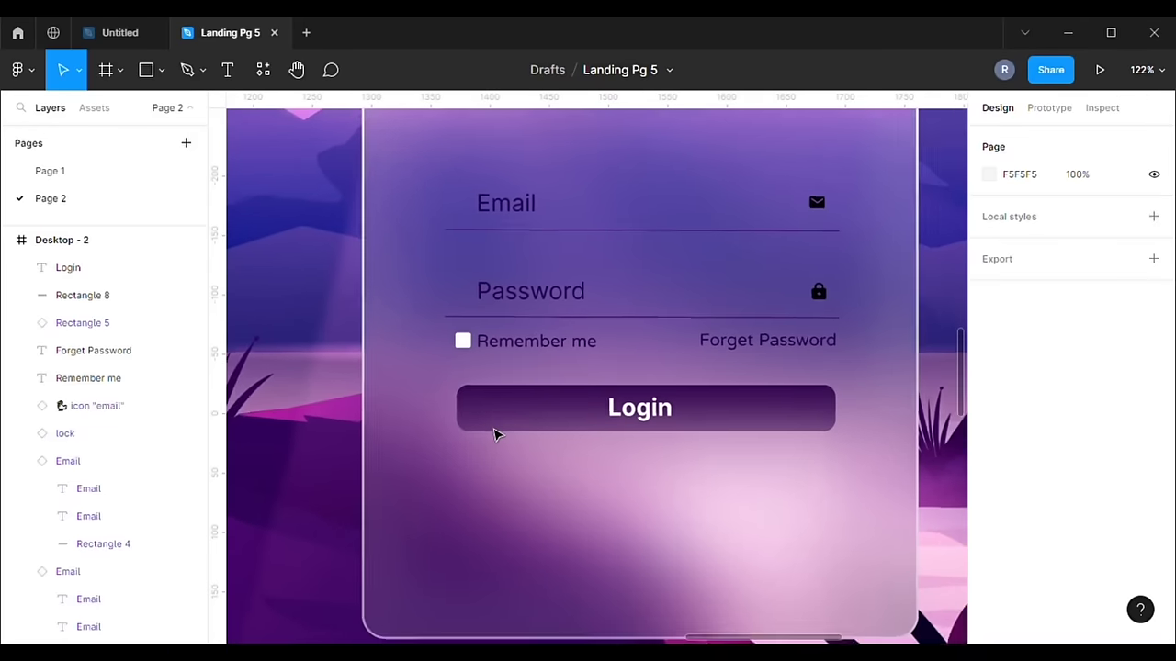
scroll(493, 434, up, 3)
click(496, 427)
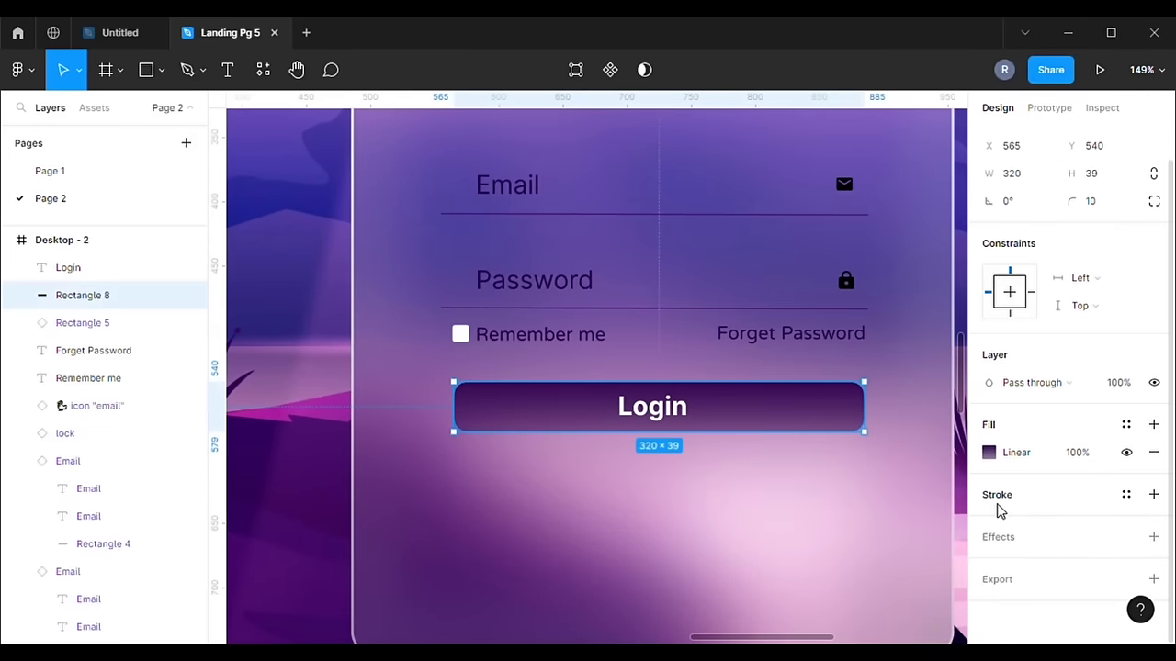
- Add a light-grey DFDFDF stroke to the Login button bar and make it a linear gradient
click(998, 501)
click(988, 522)
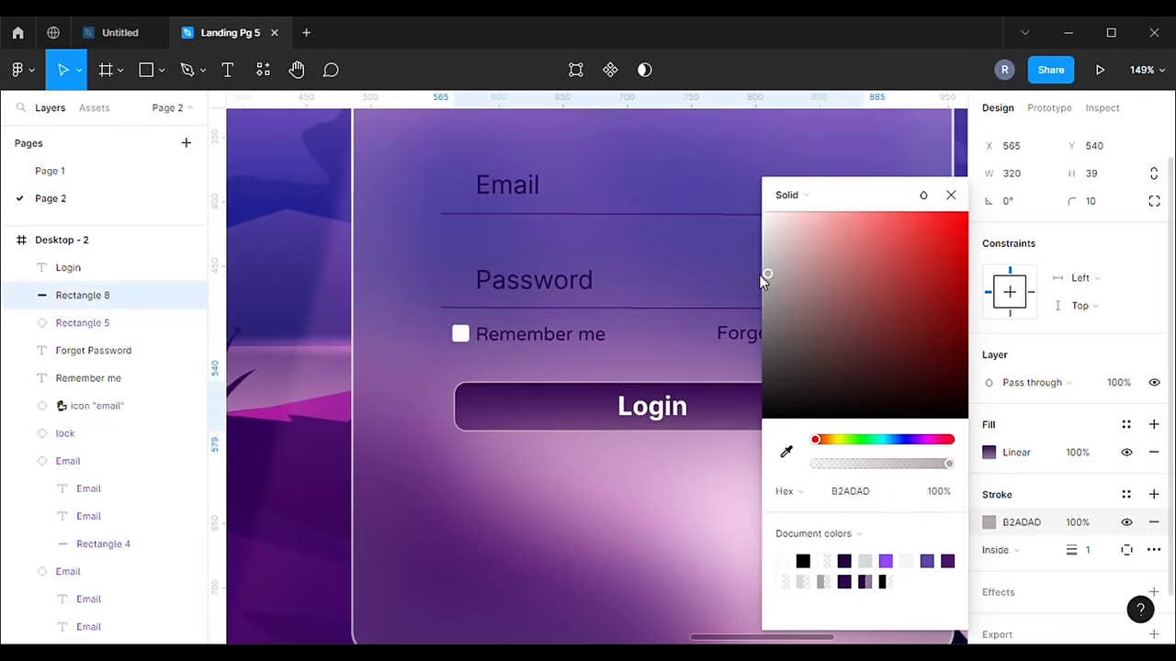
drag(765, 279, 707, 254)
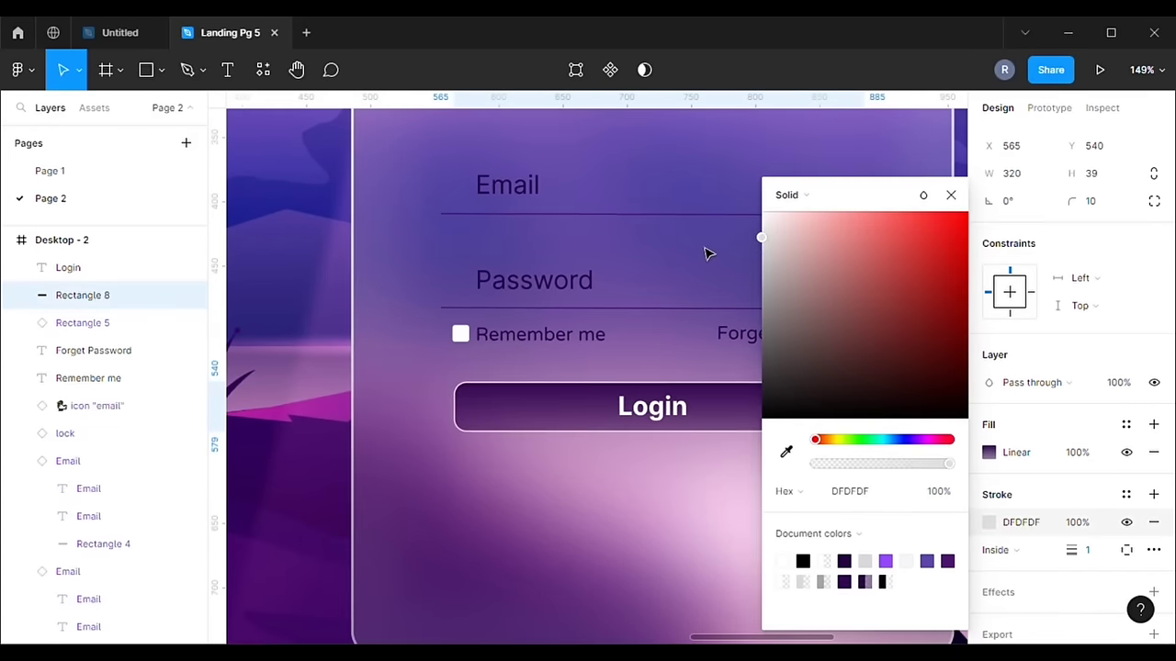
click(819, 197)
click(822, 215)
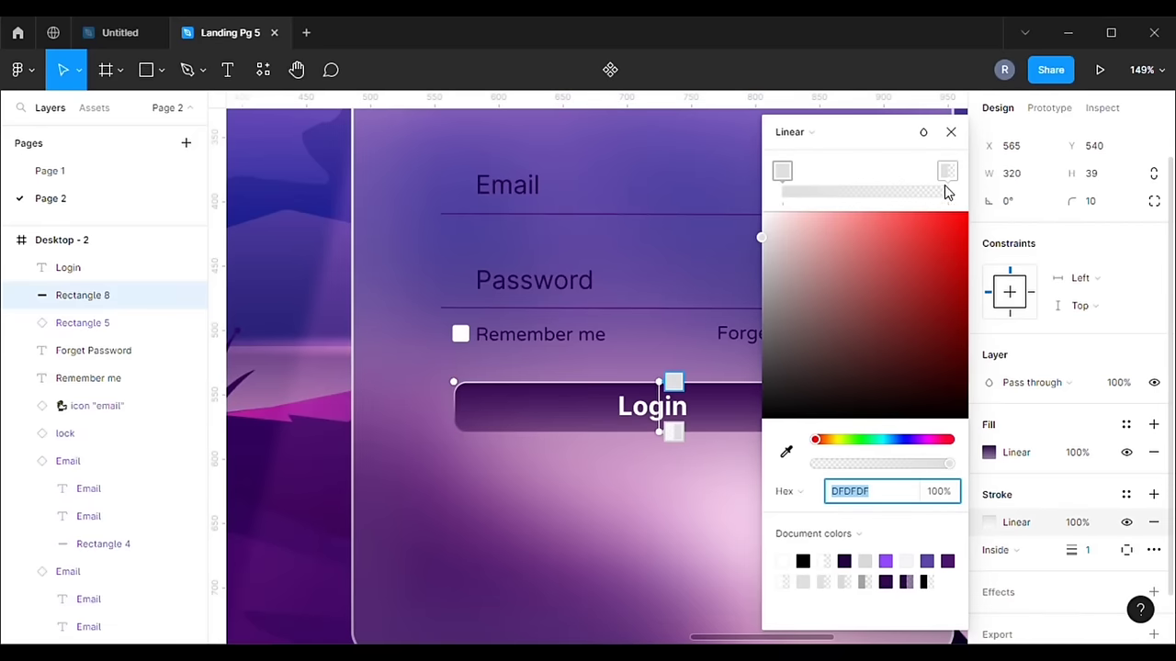
- Fade the stroke gradient's stops (left 67%, right 36%) and reposition its gradient handles
click(928, 465)
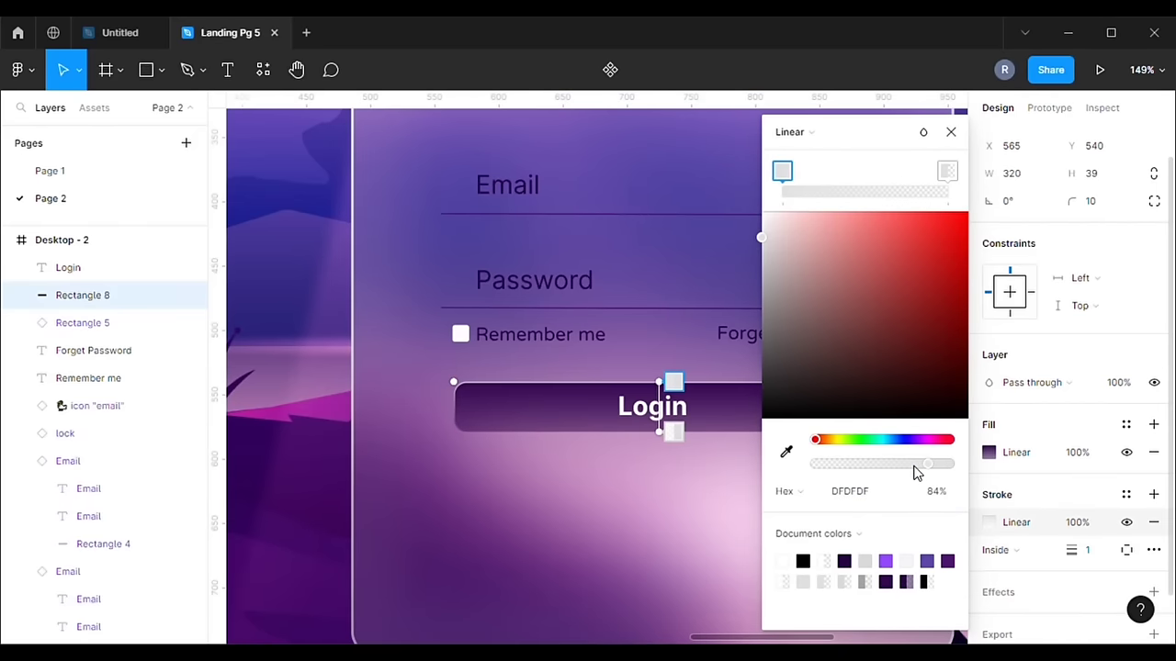
drag(914, 467, 908, 467)
click(947, 171)
click(863, 464)
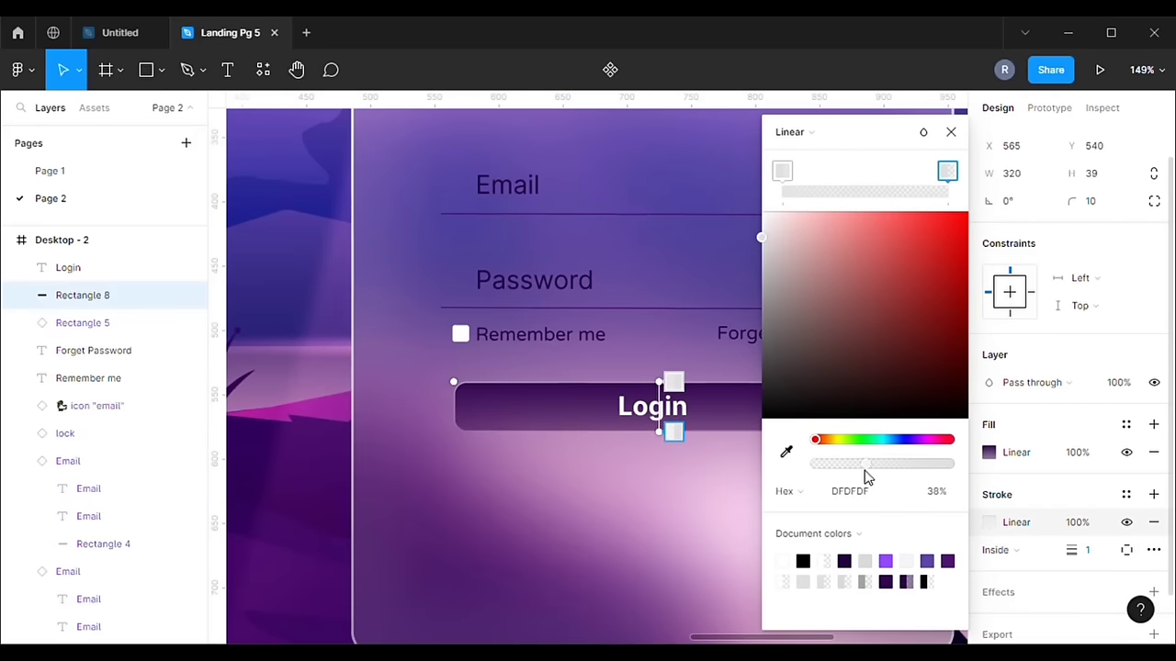
mouse_move(678, 450)
mouse_down()
mouse_move(680, 478)
mouse_move(714, 506)
mouse_move(727, 553)
mouse_up()
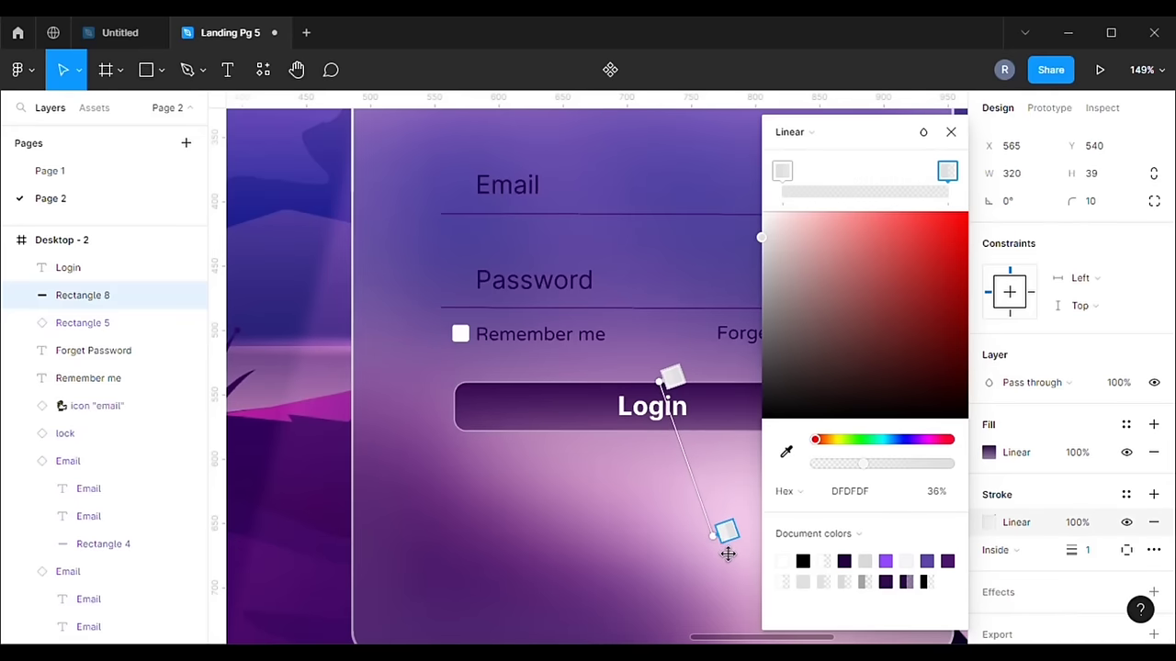
click(783, 172)
drag(872, 466, 883, 465)
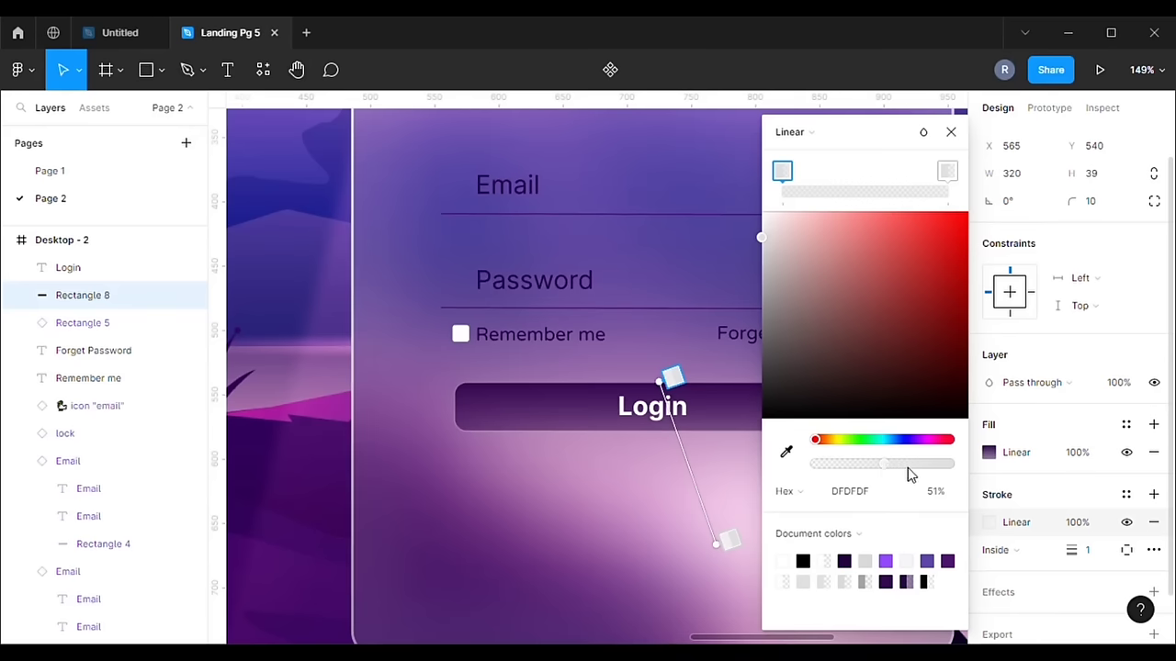
click(905, 462)
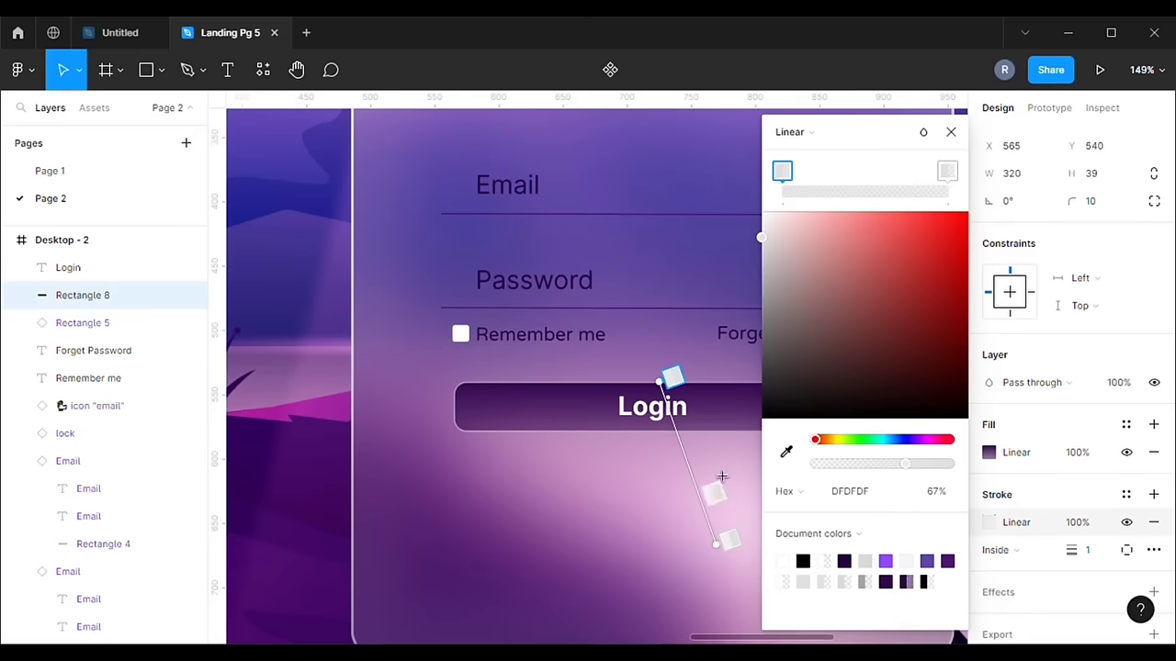
drag(673, 393, 684, 343)
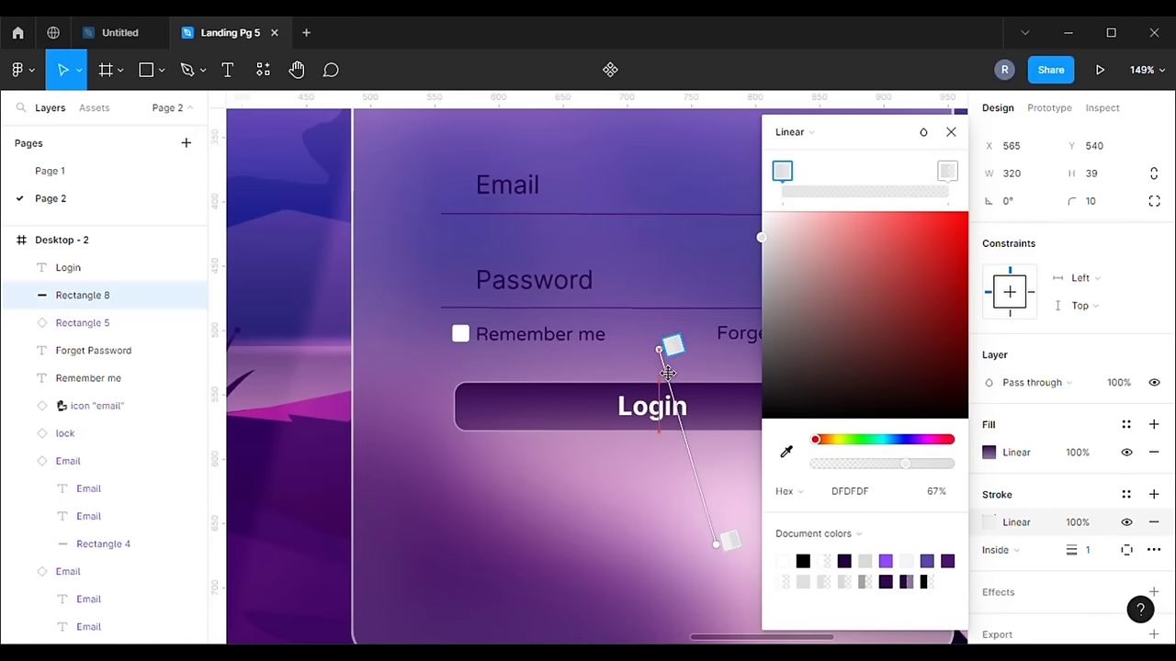
drag(679, 352, 670, 372)
click(951, 132)
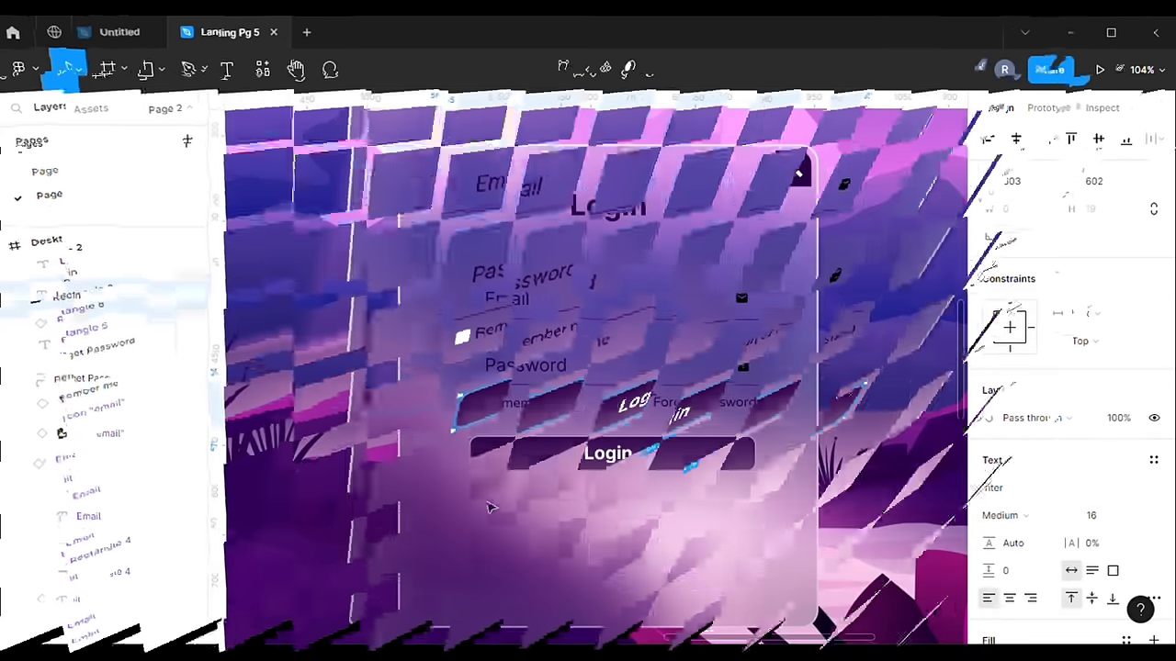
- Add a 'Don't have an account' text below the Login button and nudge it into place
click(226, 88)
click(510, 501)
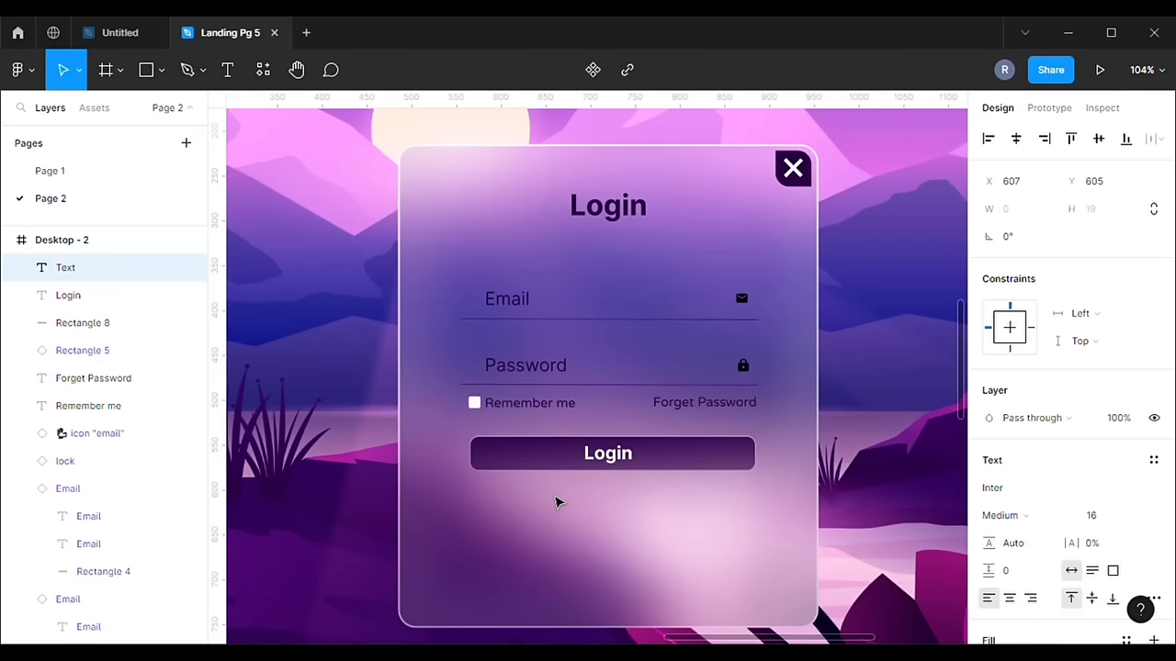
text(Don)
key(Return)
text(t h)
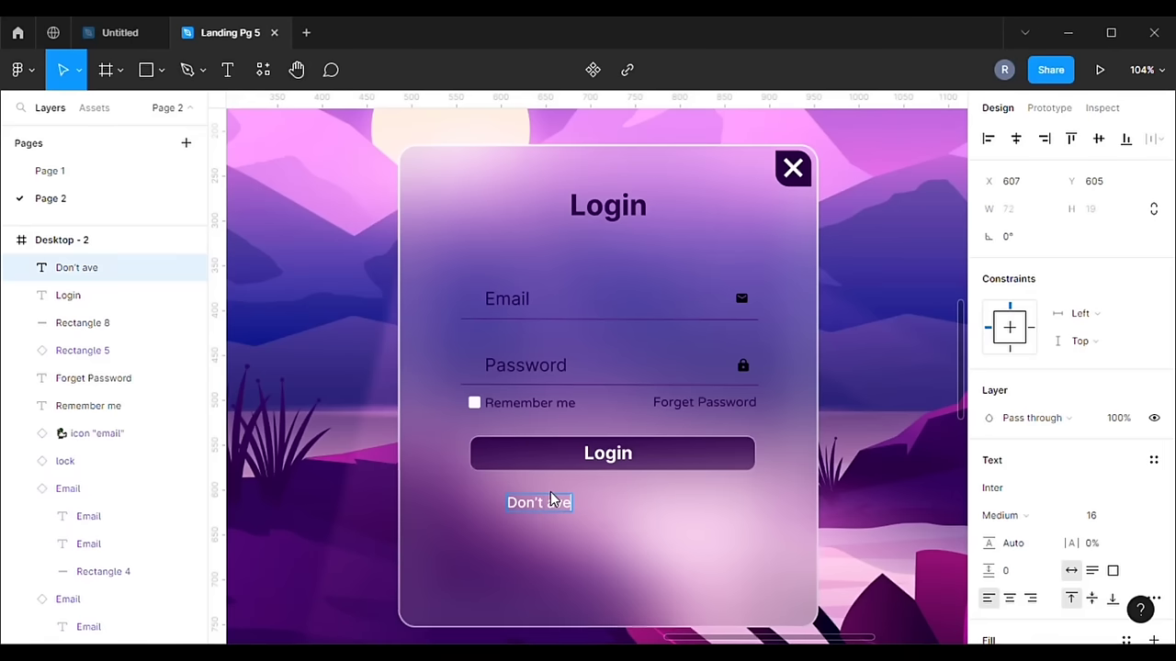
text(ve)
text( have an)
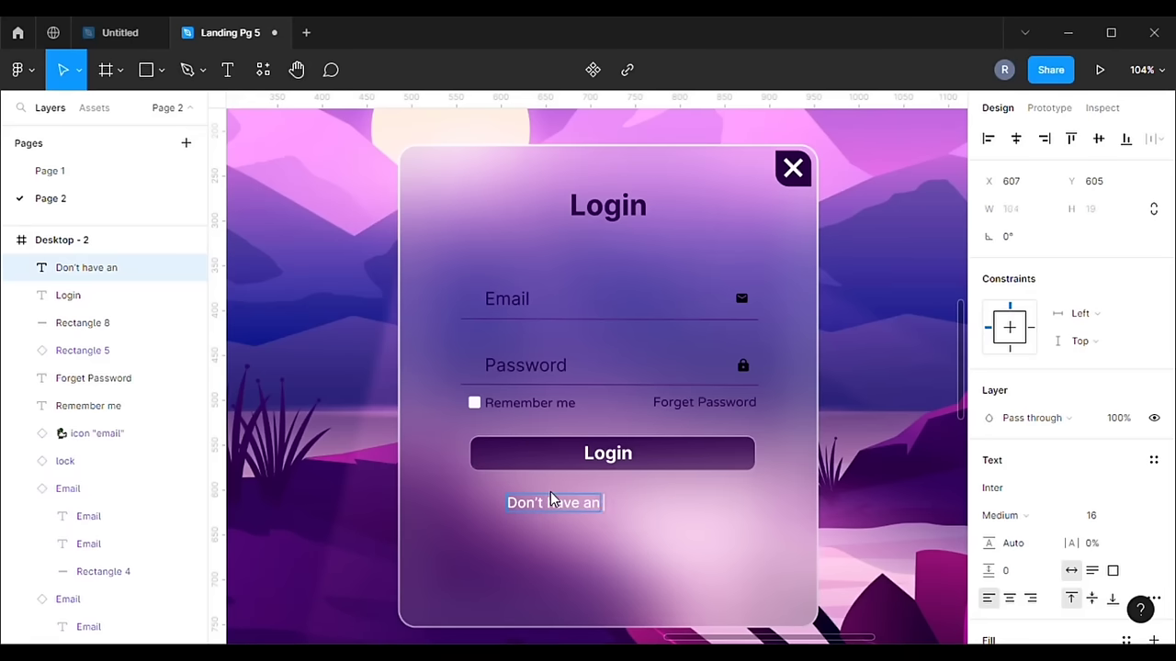
text( acount)
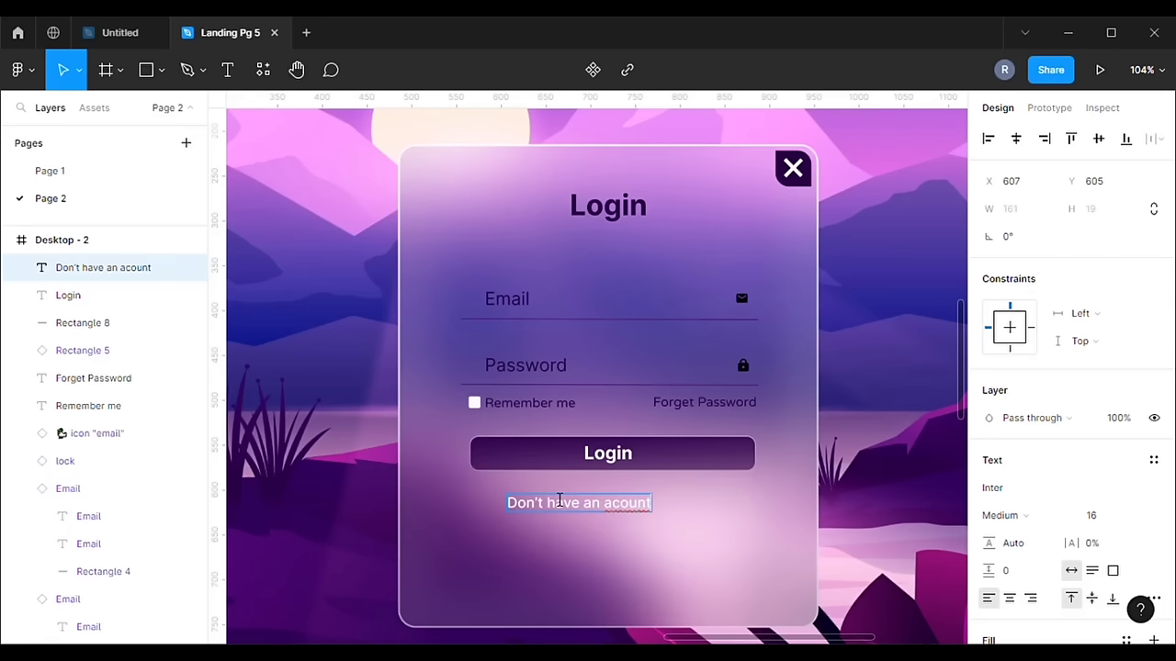
text(c)
key(Escape)
drag(638, 512, 621, 504)
double_click(624, 502)
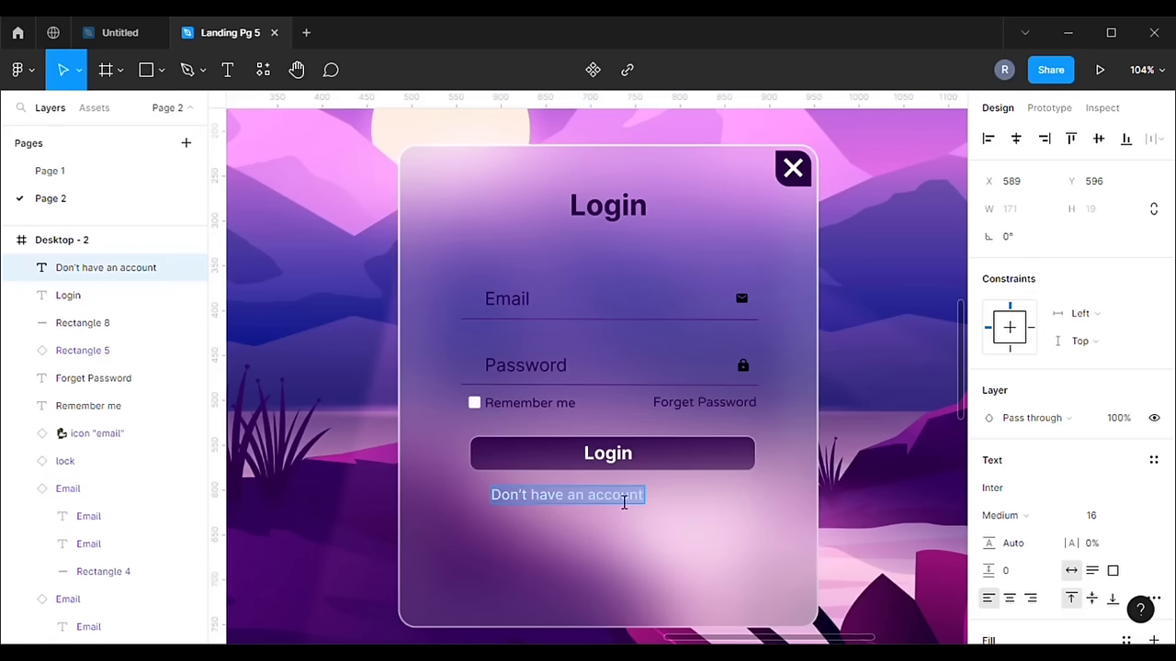
scroll(1001, 562, down, 3)
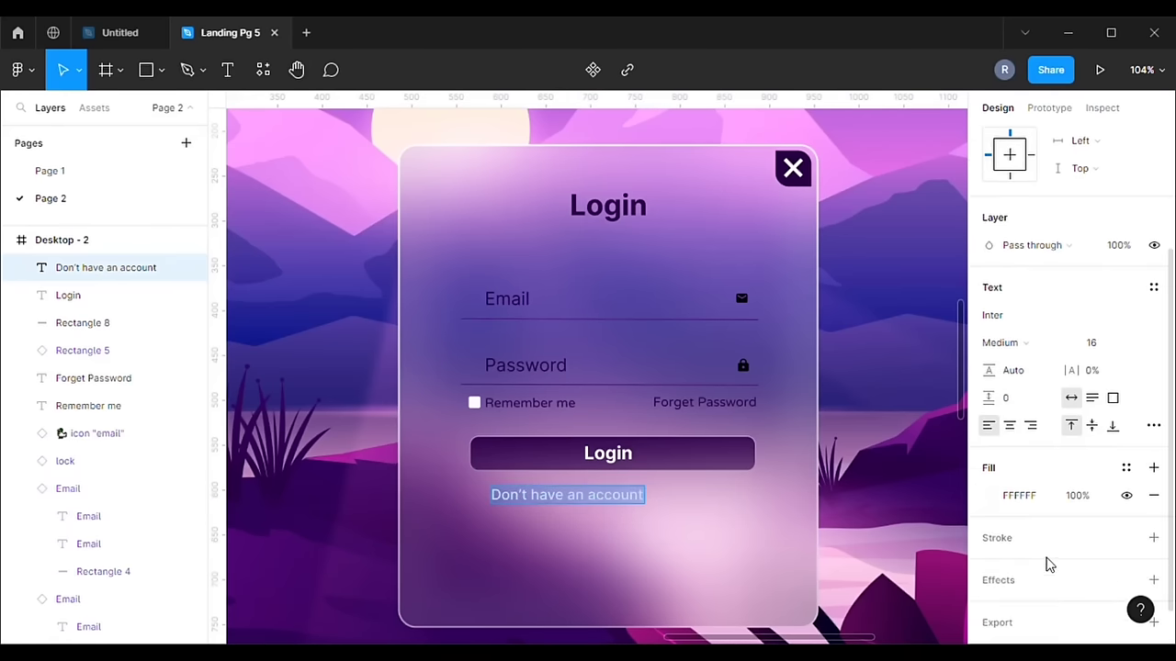
- Recolour the account prompt text dark purple 290042 and duplicate it
click(988, 496)
click(789, 266)
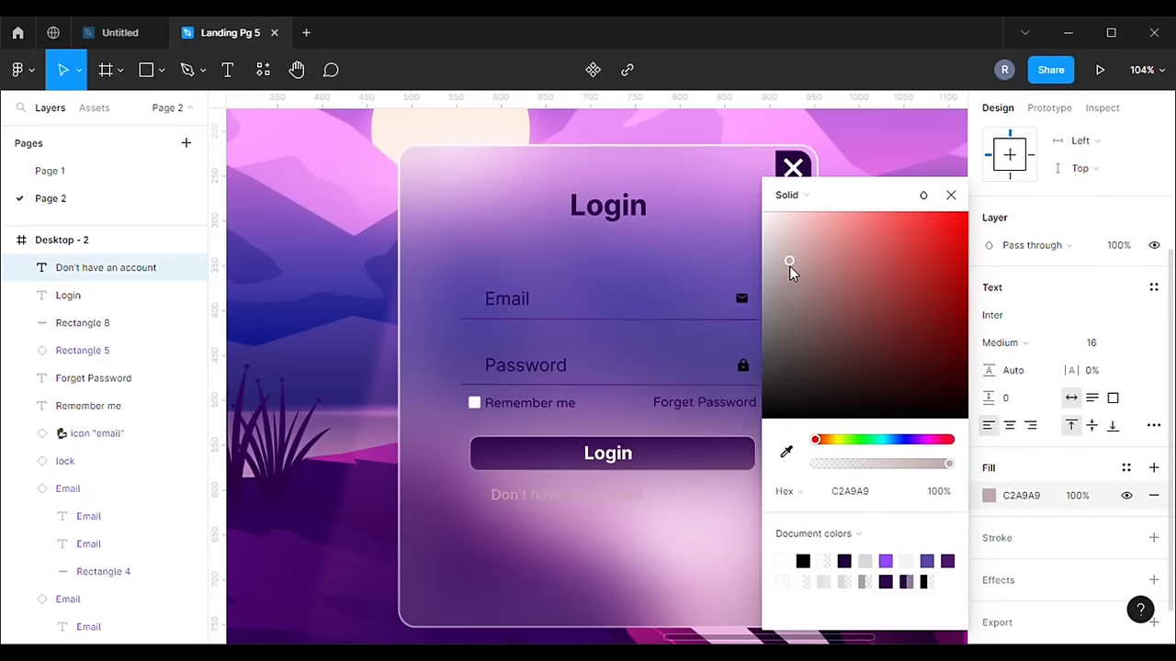
click(845, 562)
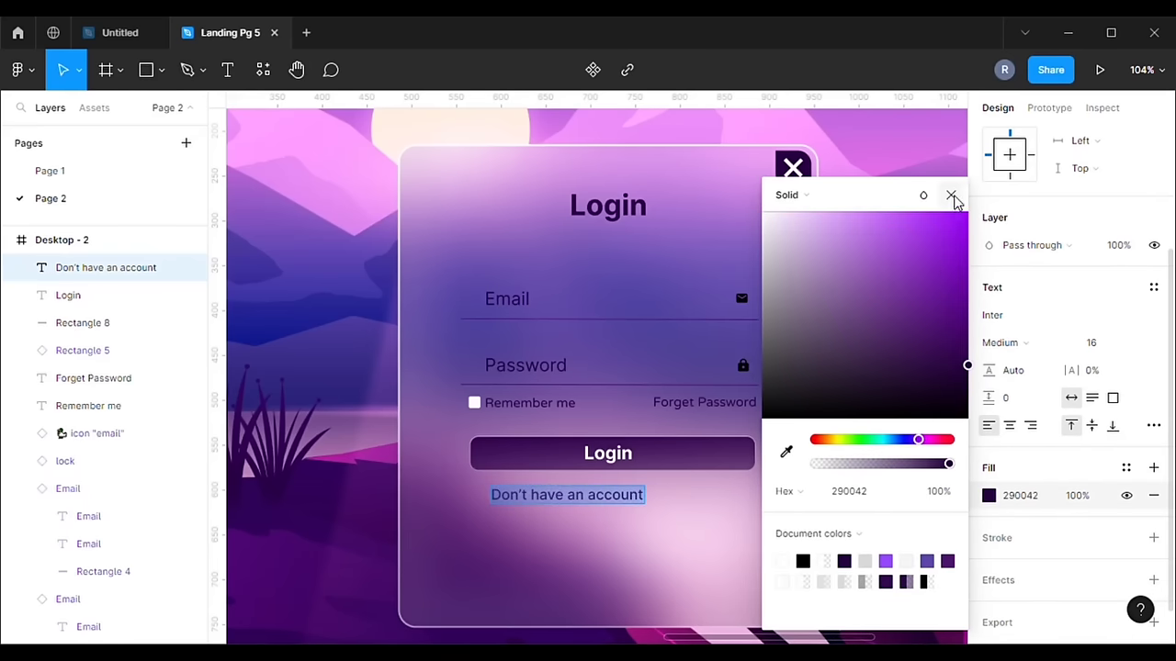
key(Escape)
key(Escape)
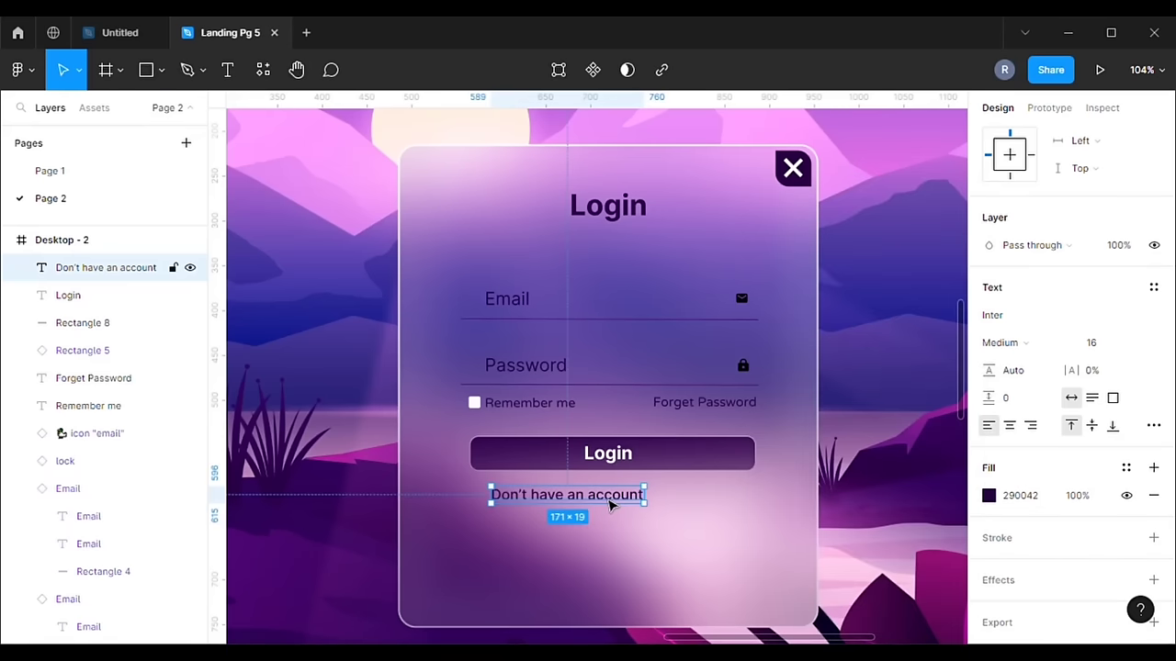
key(ctrl+d)
- Move the copy beside the prompt and change it to a Semi Bold 'Register' label
drag(610, 505, 770, 505)
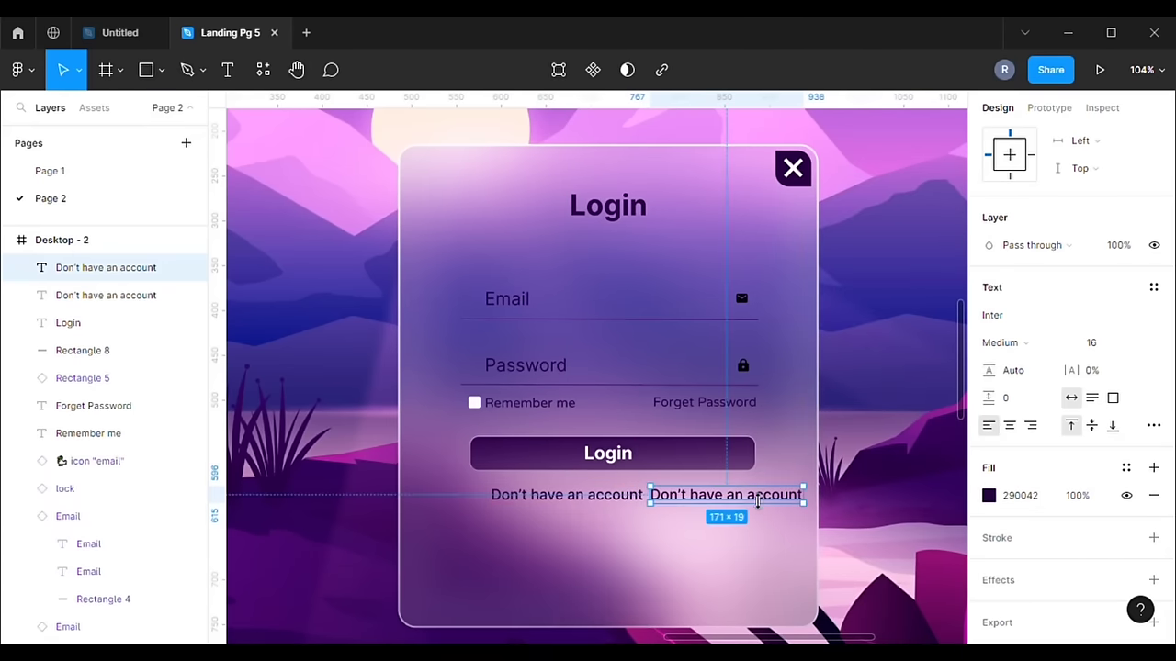
double_click(753, 497)
text(Res)
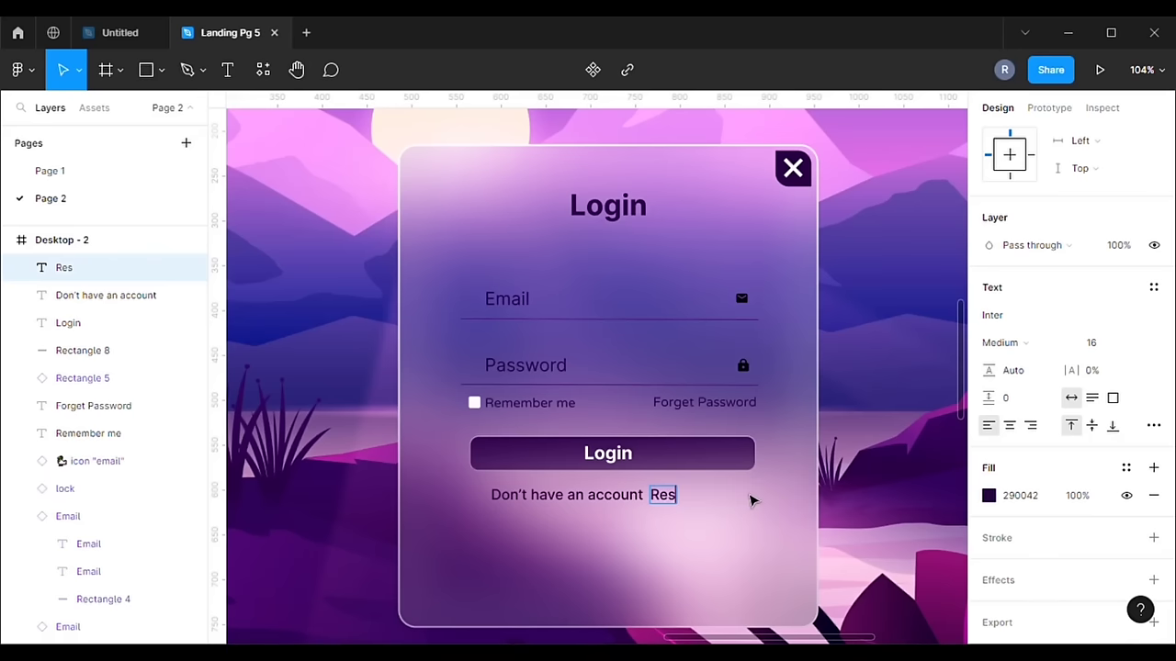
key(BackSpace)
text(gister)
click(1011, 342)
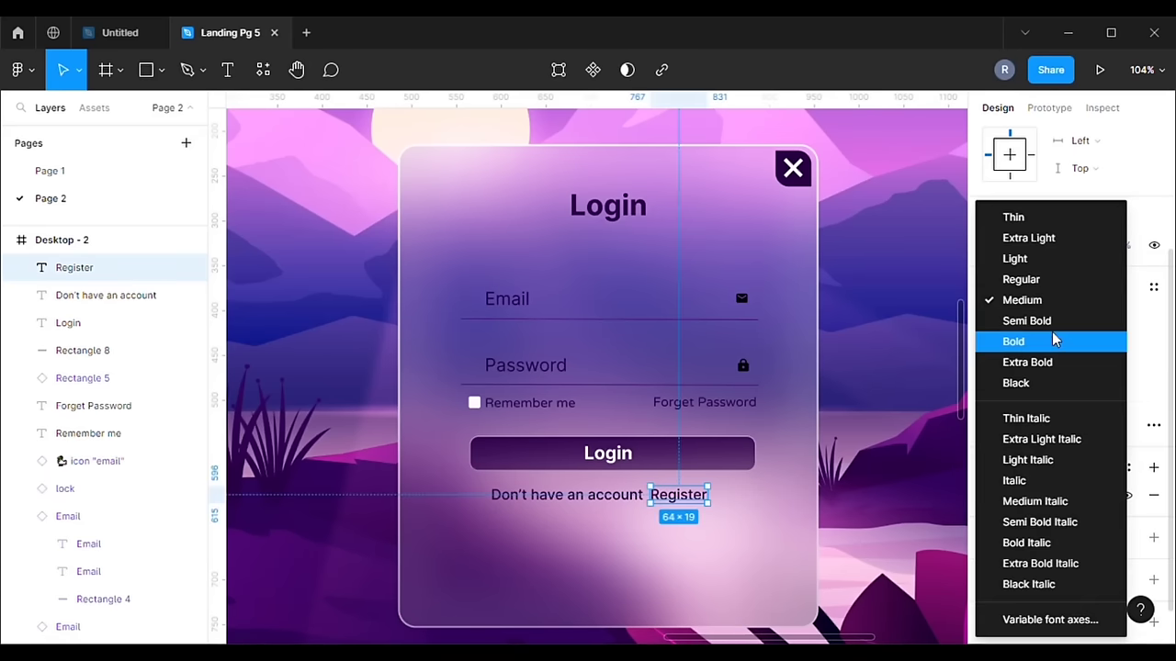
click(1054, 333)
click(887, 413)
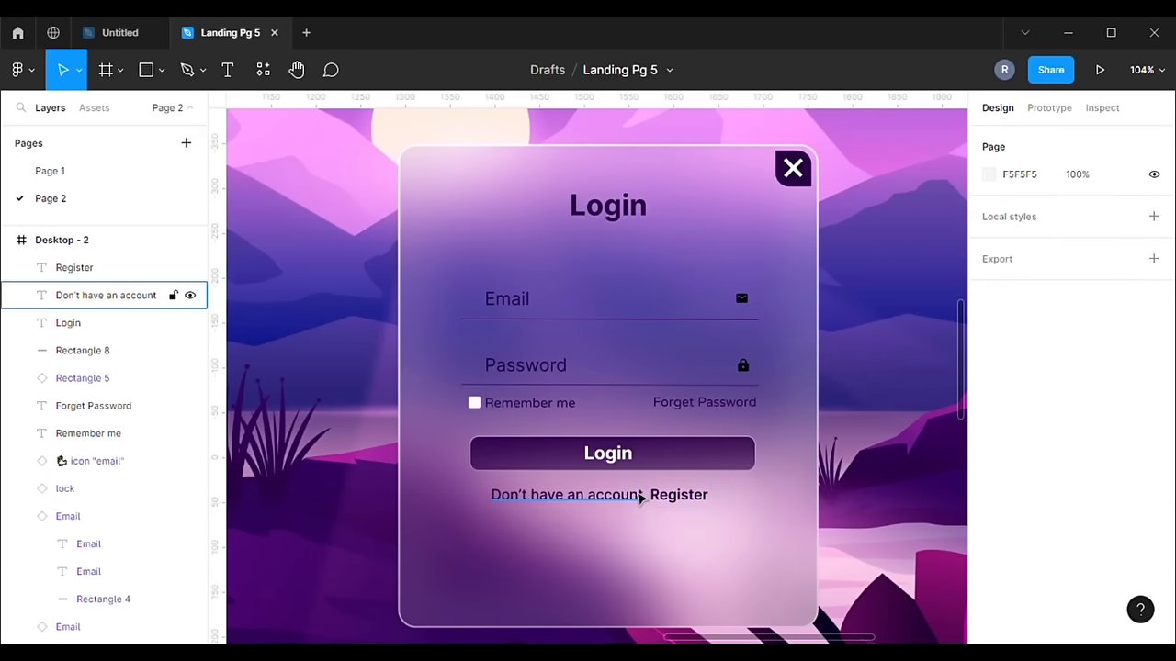
- Make the prompt read 'Don't have an account?' and shift Register slightly right
click(640, 496)
double_click(643, 497)
click(645, 499)
text(/)
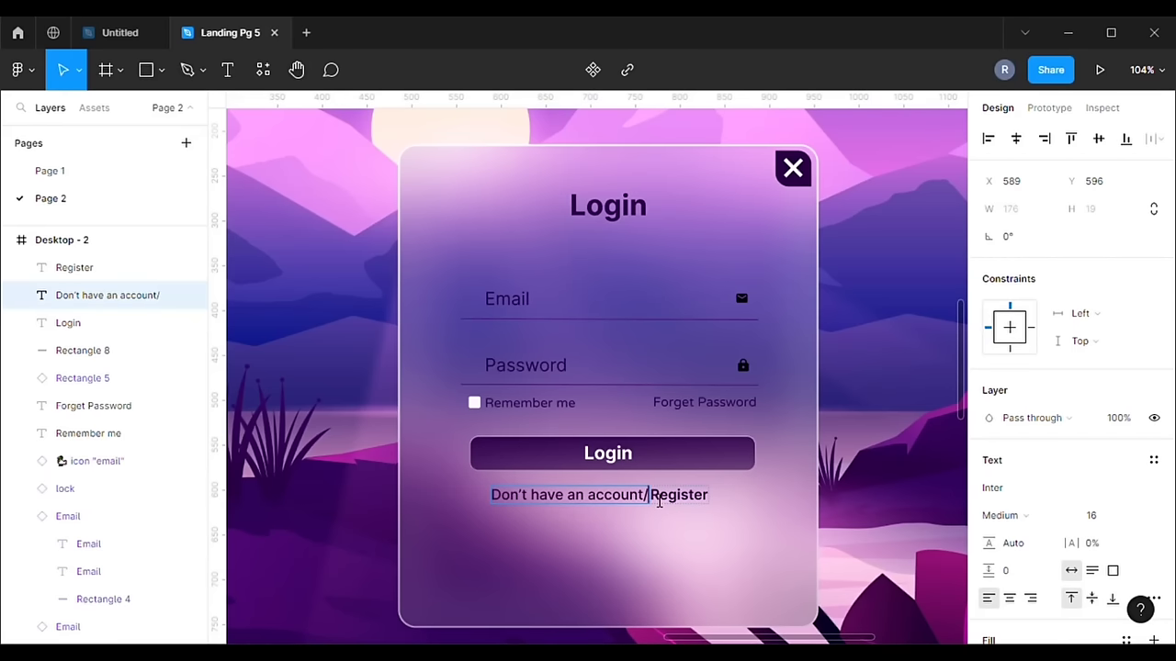
key(BackSpace)
text(?)
key(Escape)
click(698, 501)
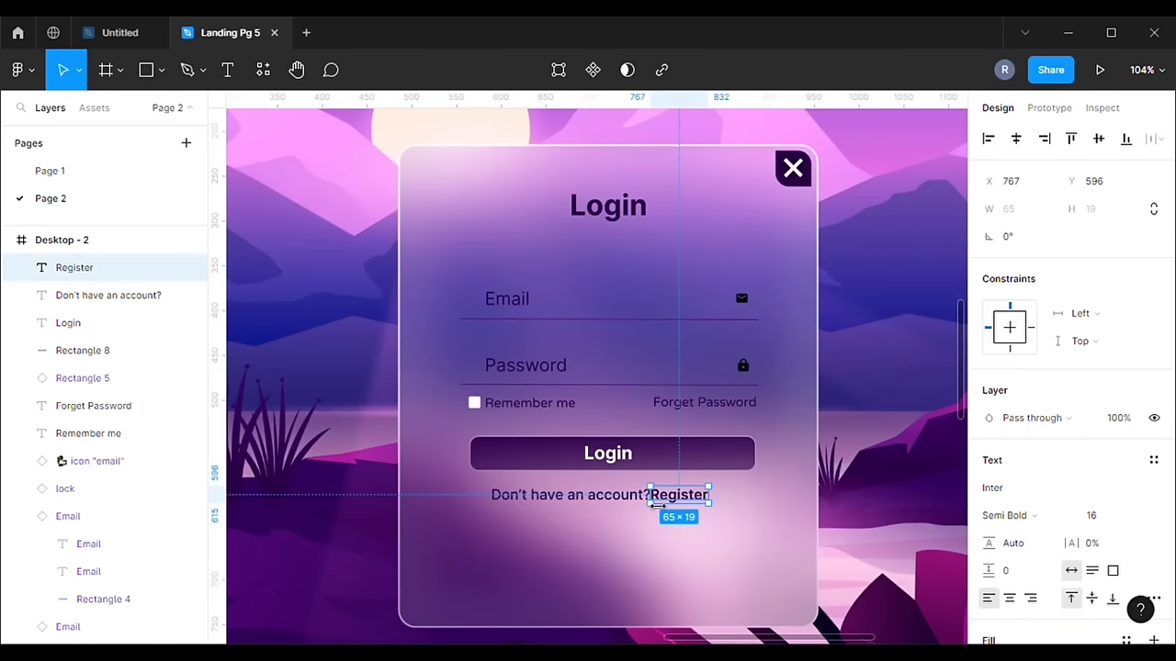
click(735, 511)
drag(671, 499, 677, 500)
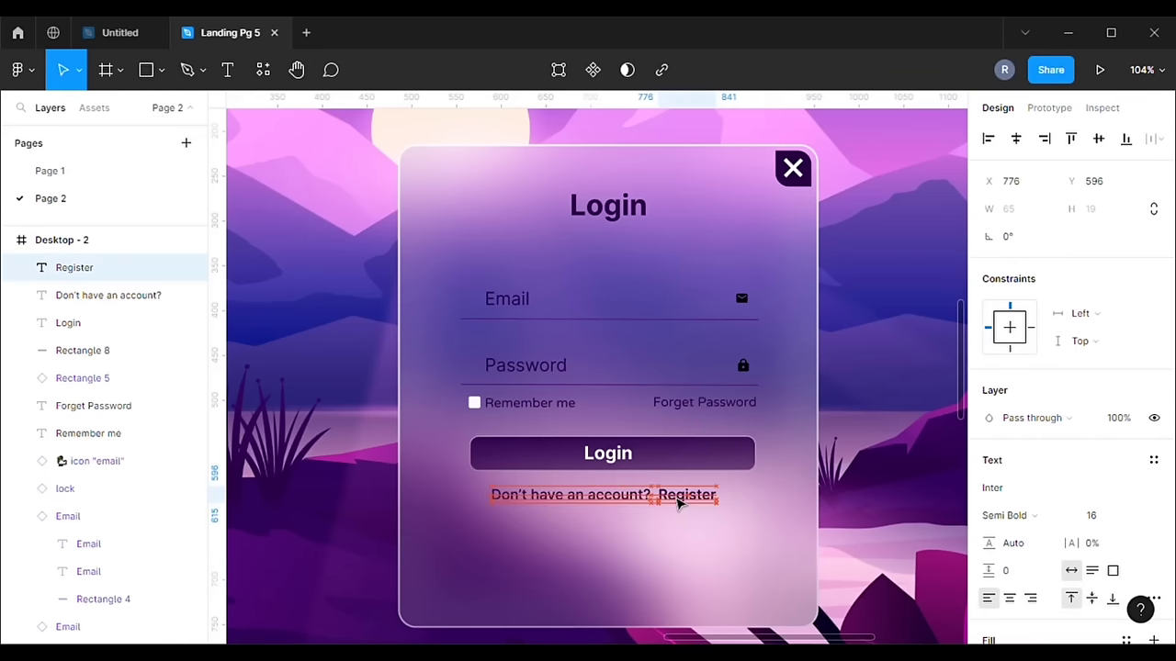
- Group the prompt and Register label as Group 2, centred under the Login button
shift+click(572, 493)
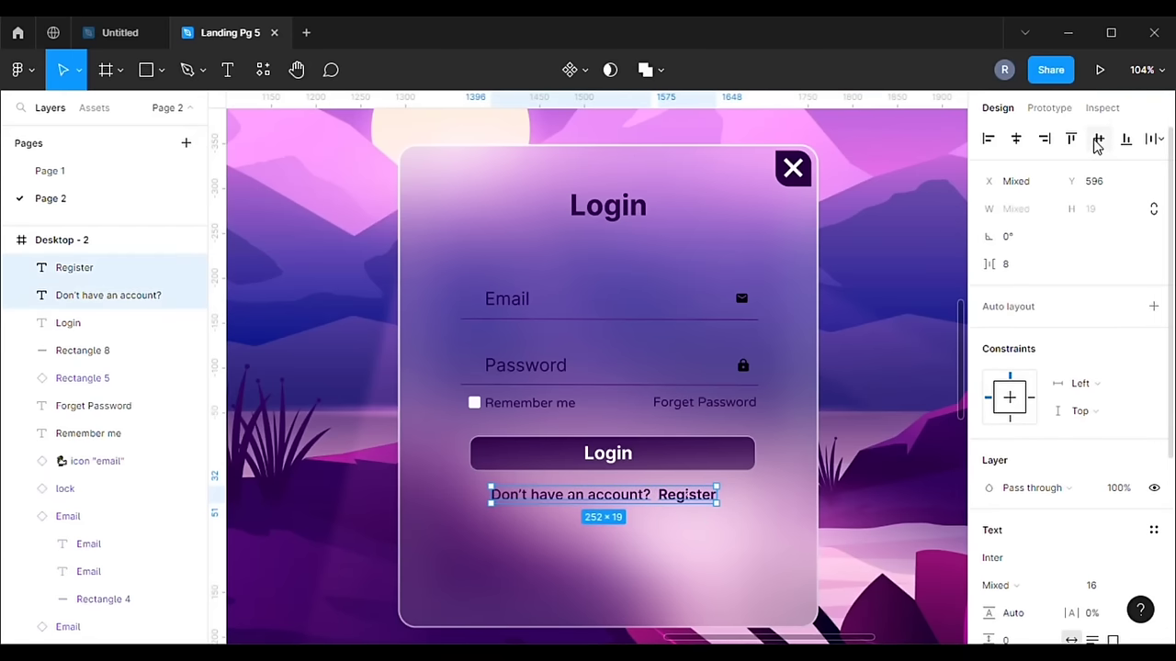
click(858, 395)
drag(472, 513, 714, 499)
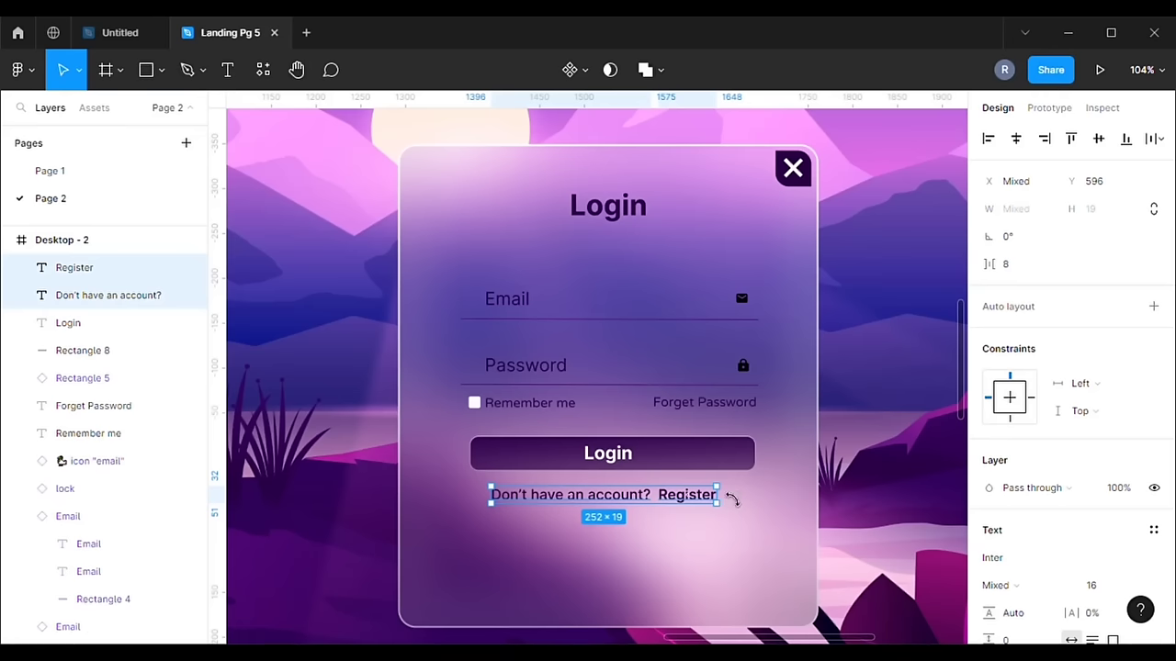
key(ctrl+g)
drag(617, 507, 622, 501)
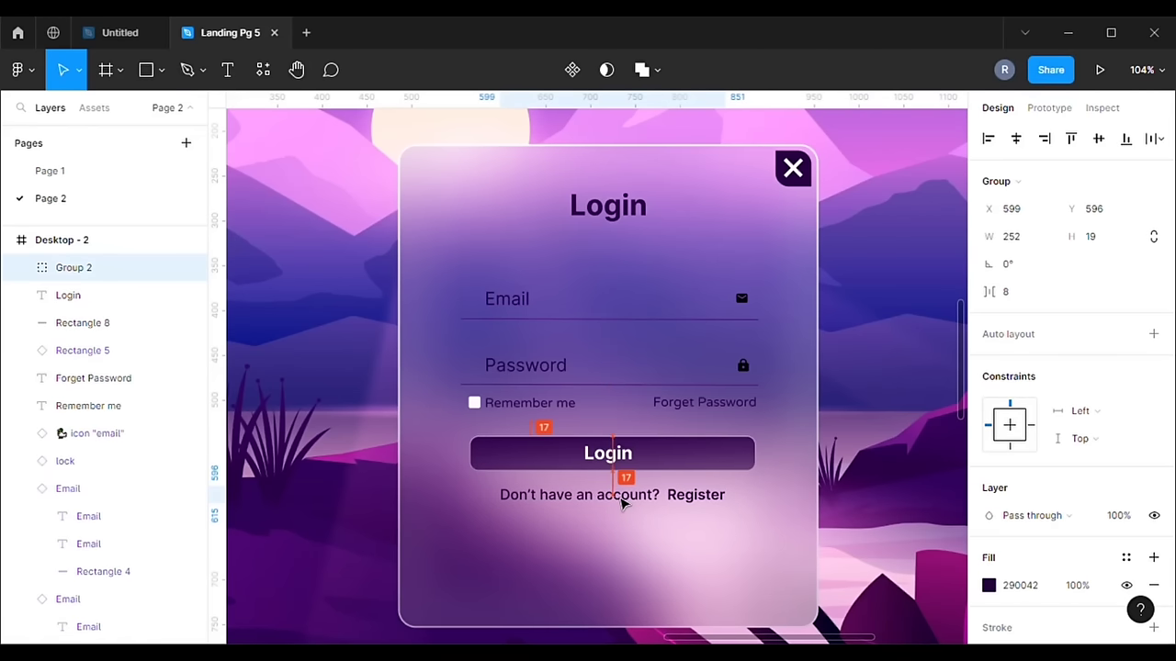
click(850, 400)
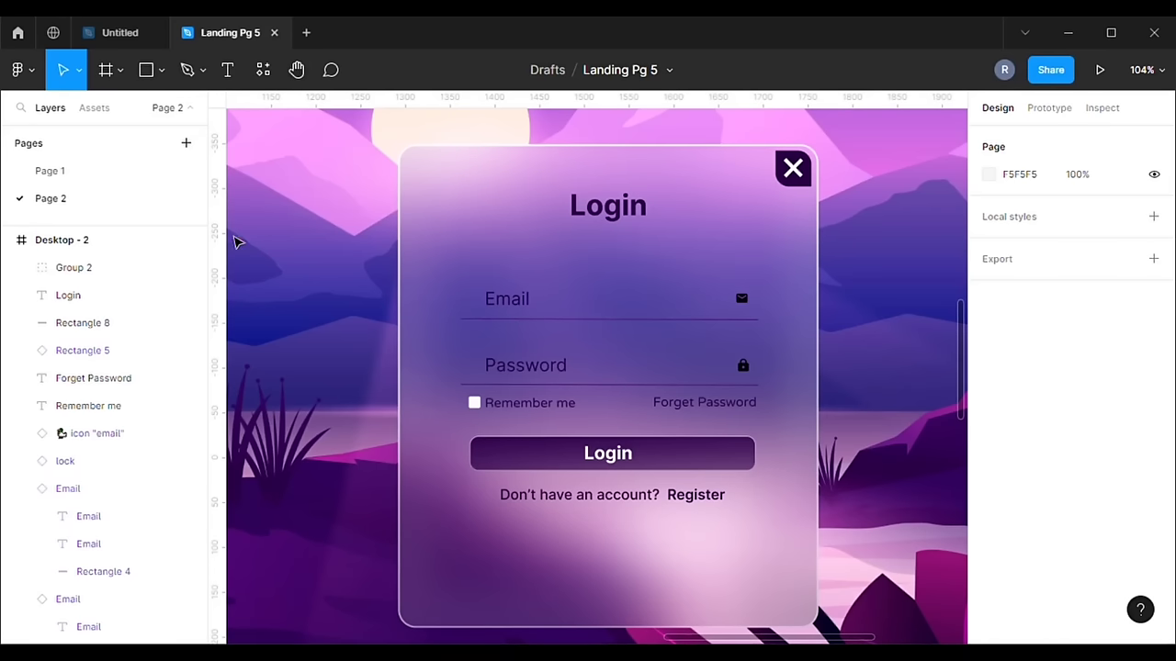
scroll(110, 386, down, 1)
scroll(110, 386, down, 4)
- Make the reset link read 'Forget Password?' and nudge it 2 px left to X 768
click(757, 408)
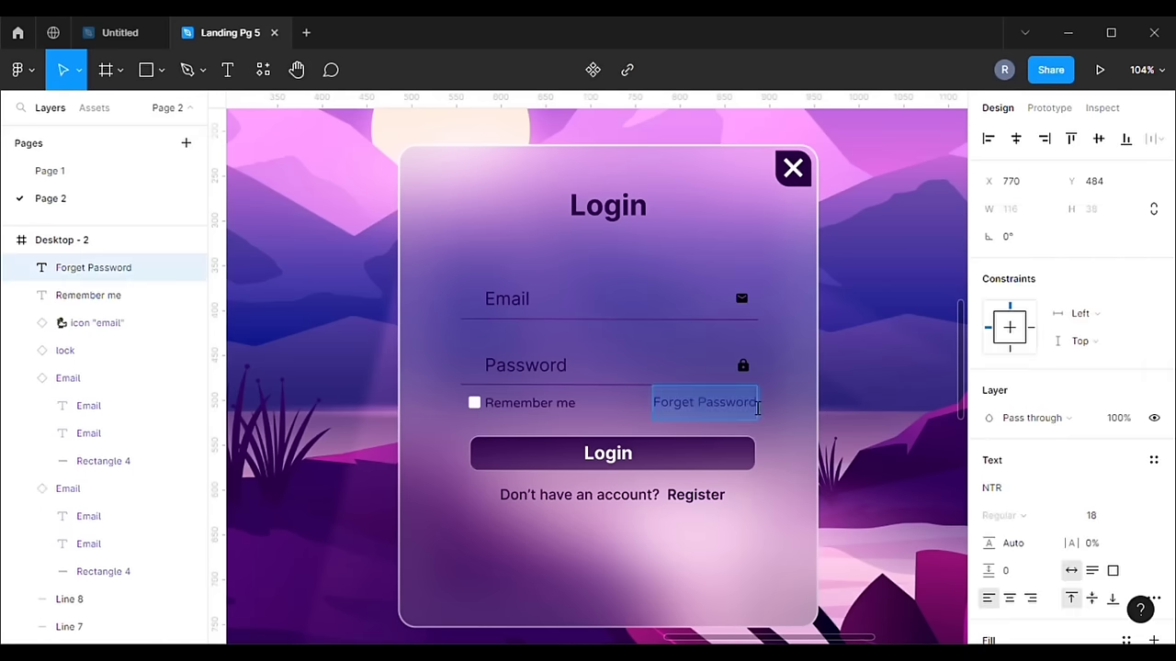
click(760, 408)
key(Escape)
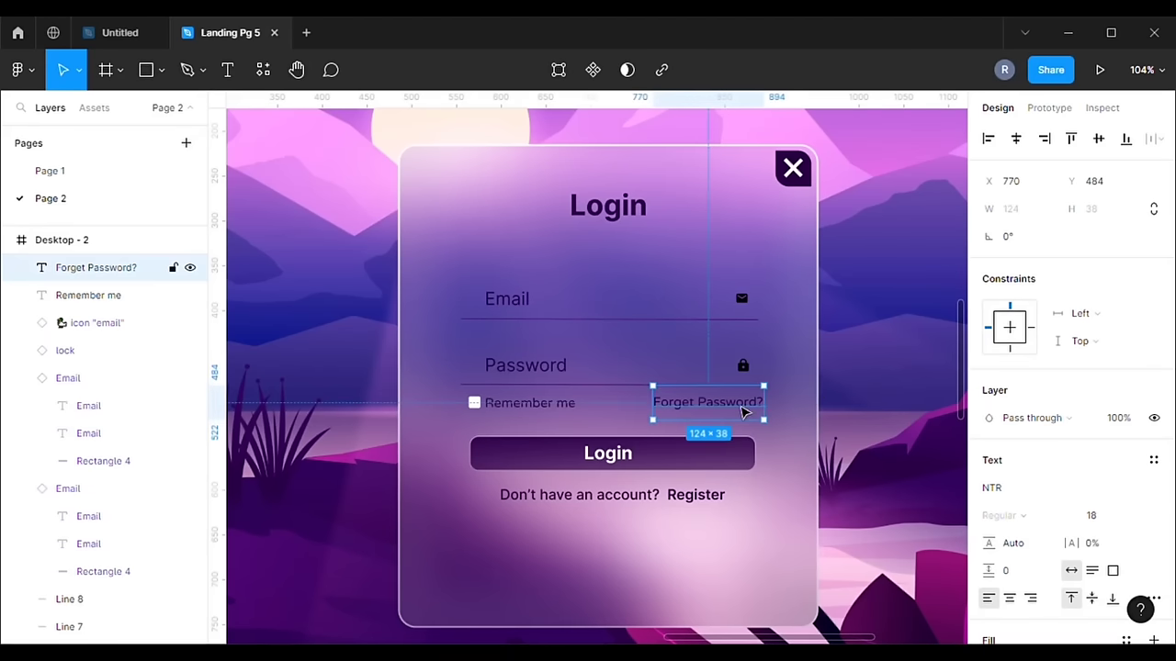
click(779, 412)
click(726, 410)
drag(726, 411, 723, 411)
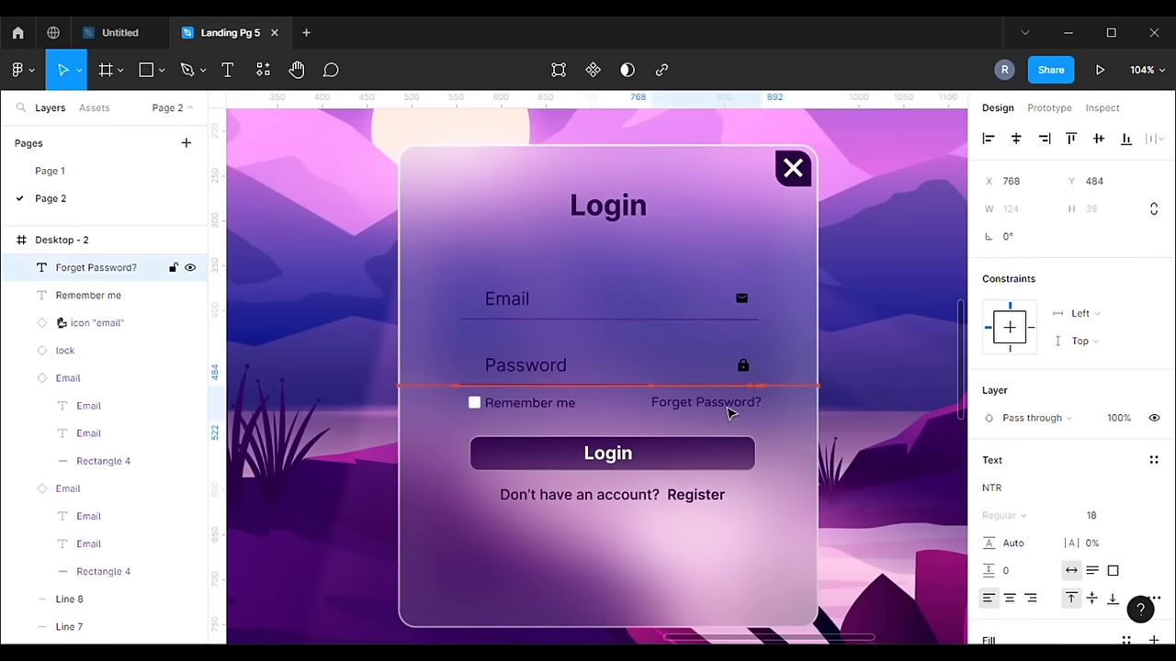
click(897, 377)
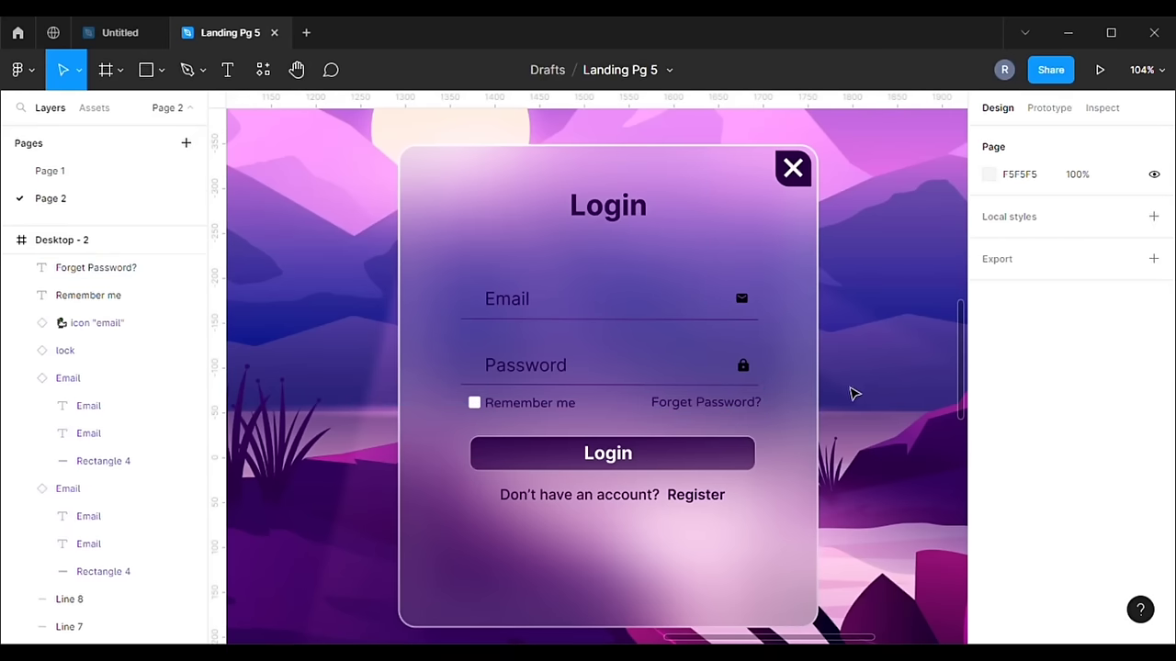
click(755, 411)
click(850, 379)
- Nudge the 'Don't have an account? Register' group down to Y 612
ctrl+scroll(739, 379, down, 2)
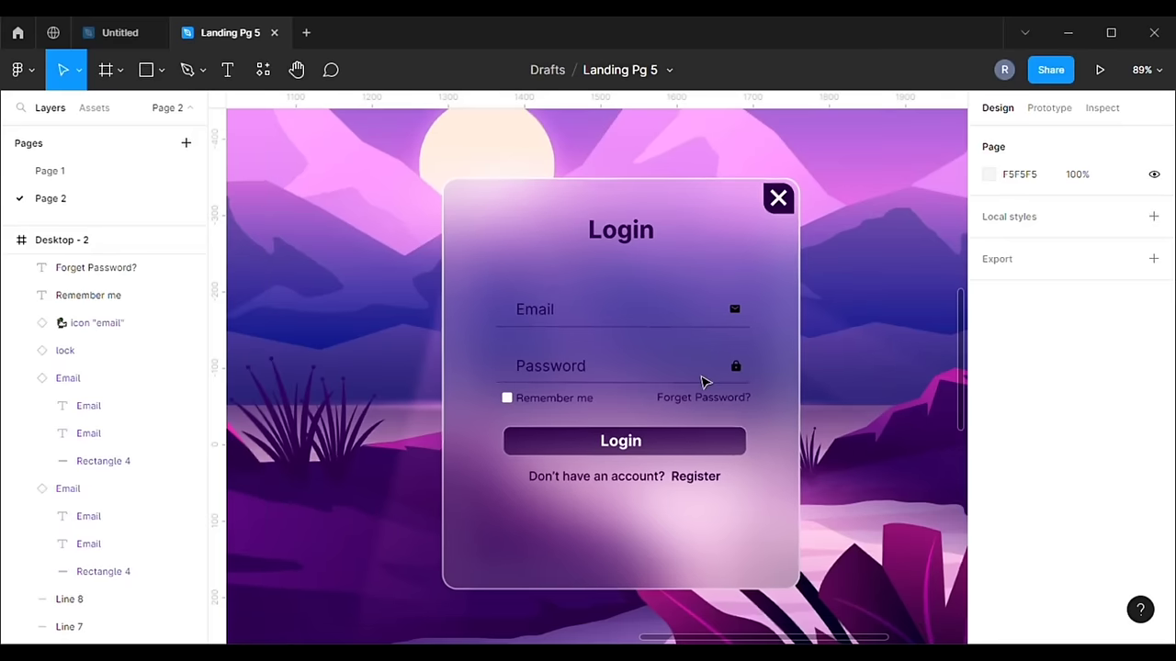
ctrl+scroll(664, 389, down, 2)
ctrl+scroll(664, 388, down, 1)
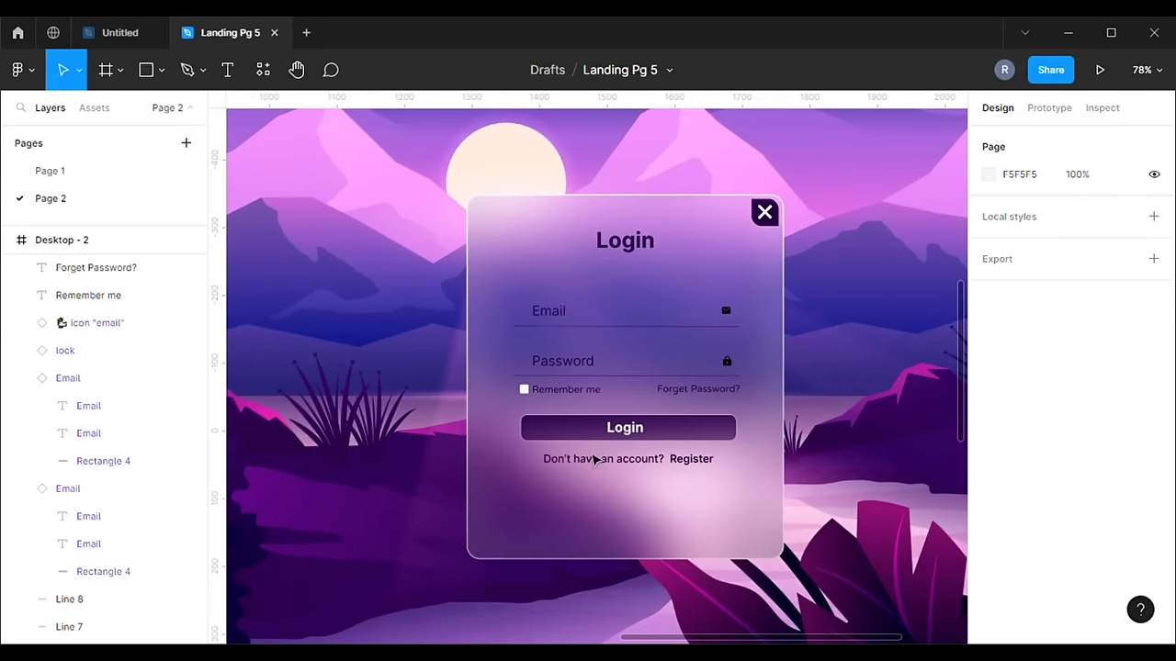
click(633, 459)
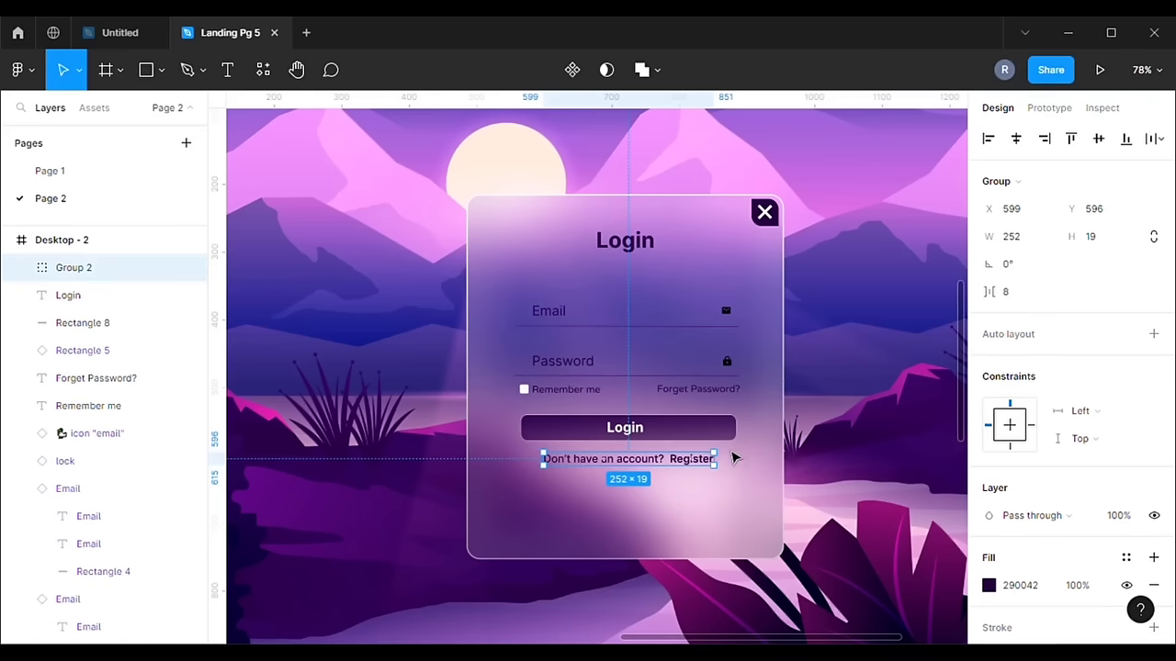
key(shift+Down)
key(Down)
key(Down)
key(Down)
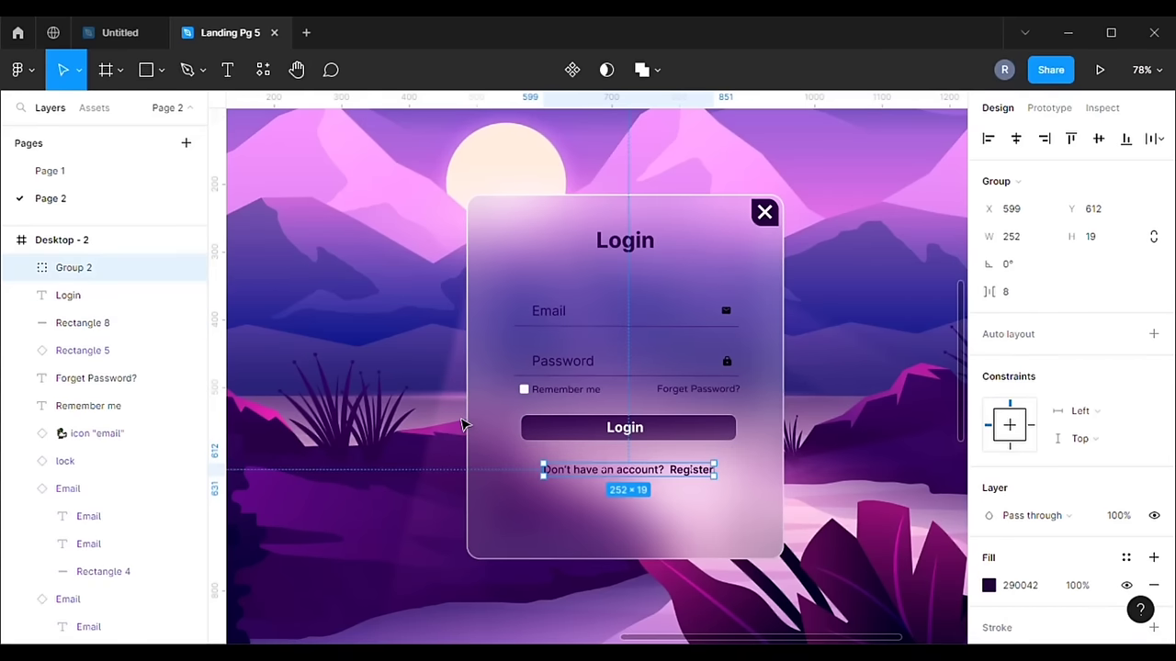
- Move the Login button and its label a few pixels lower on the card
click(533, 426)
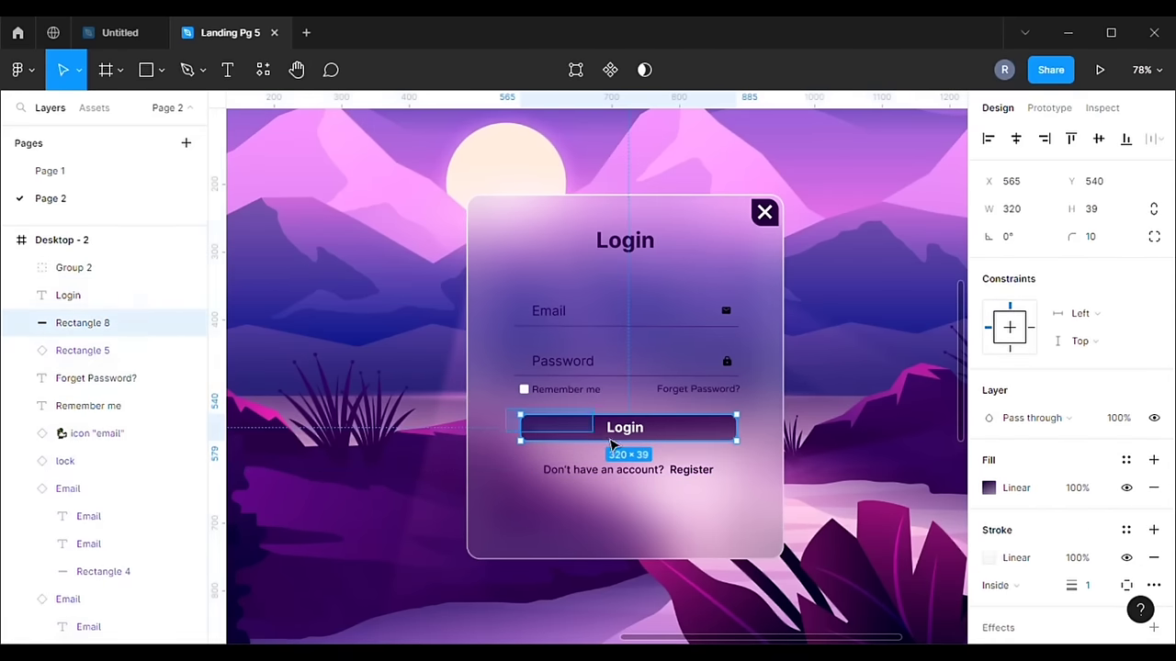
shift+click(613, 444)
key(shift+Down)
key(Down)
key(Down)
key(Down)
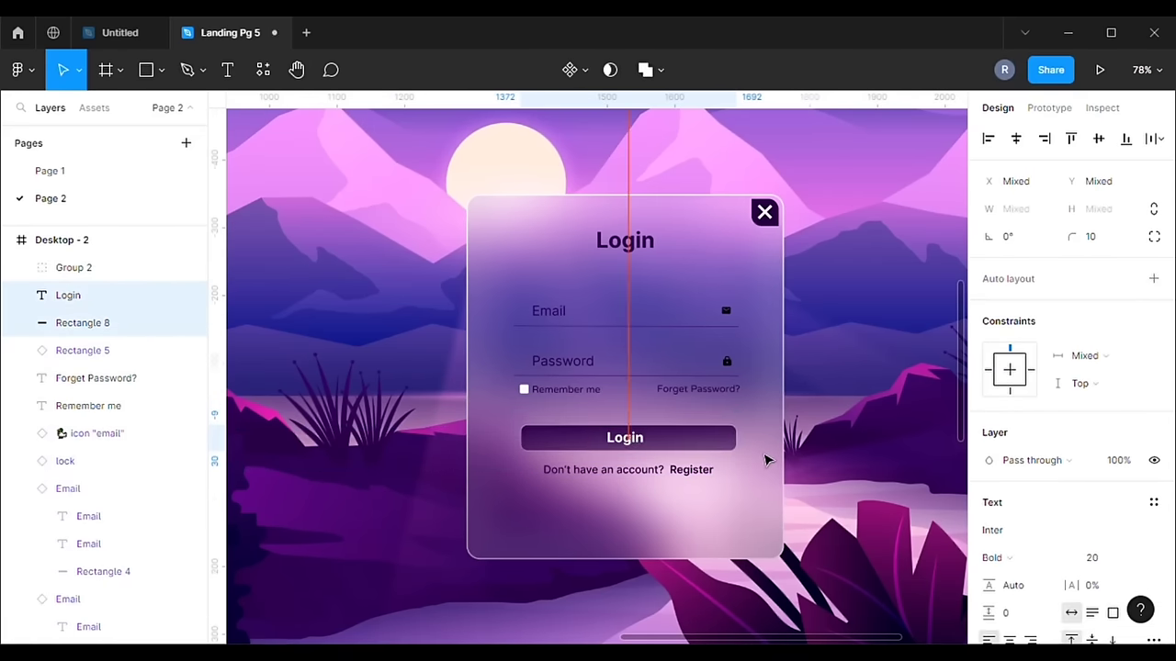
key(Down)
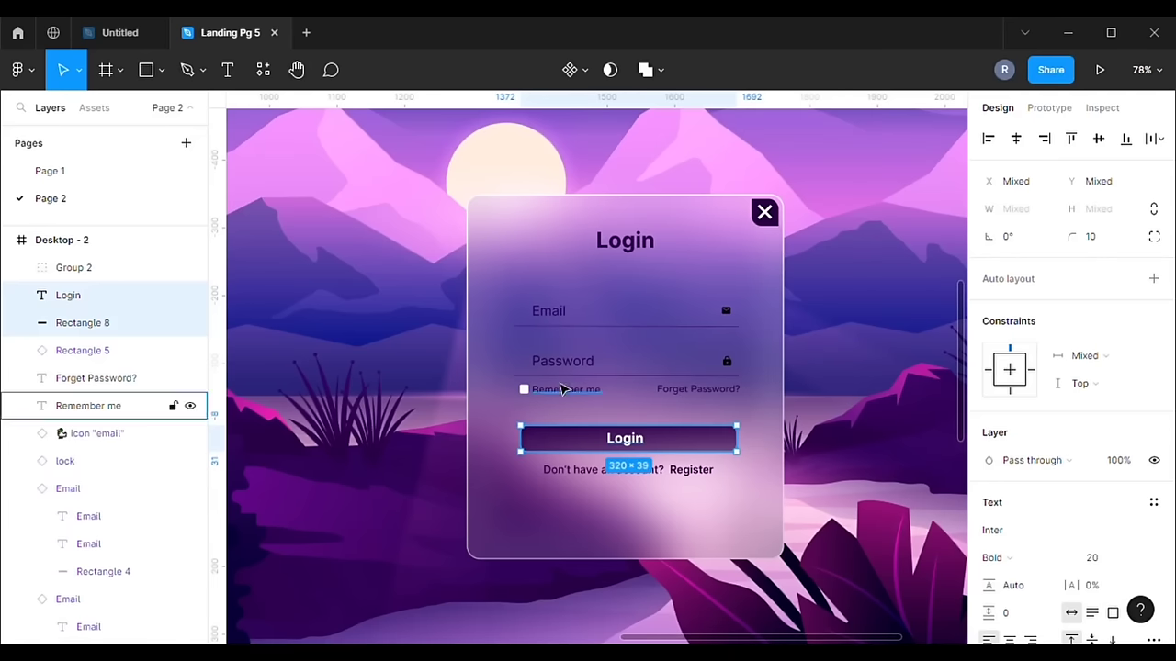
- Adjust the vertical position of the Password, Remember me and Forget Password? rows
click(510, 363)
drag(700, 397, 753, 413)
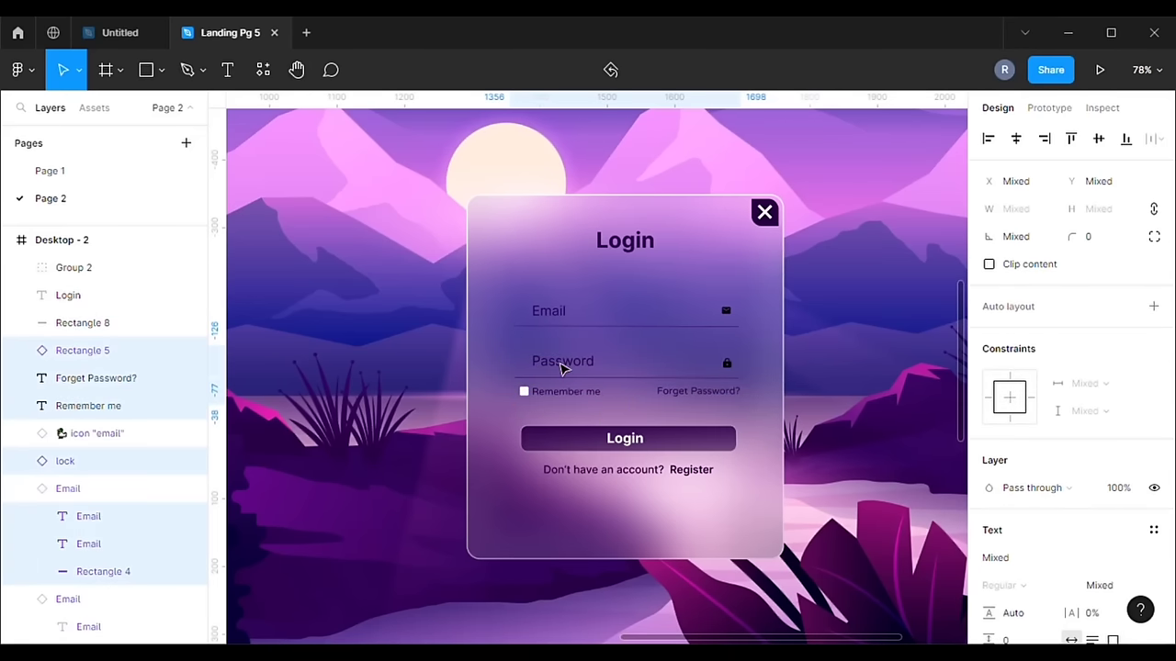
double_click(563, 368)
key(ctrl+z)
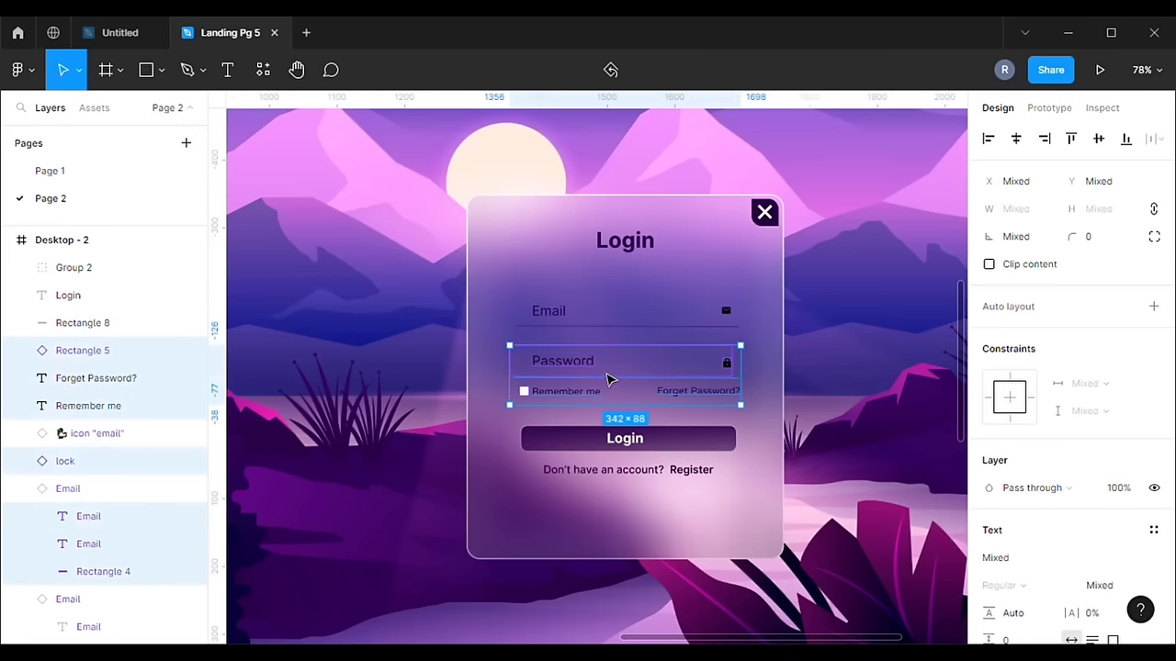
key(ctrl+z)
key(ctrl+z)
drag(498, 359, 755, 413)
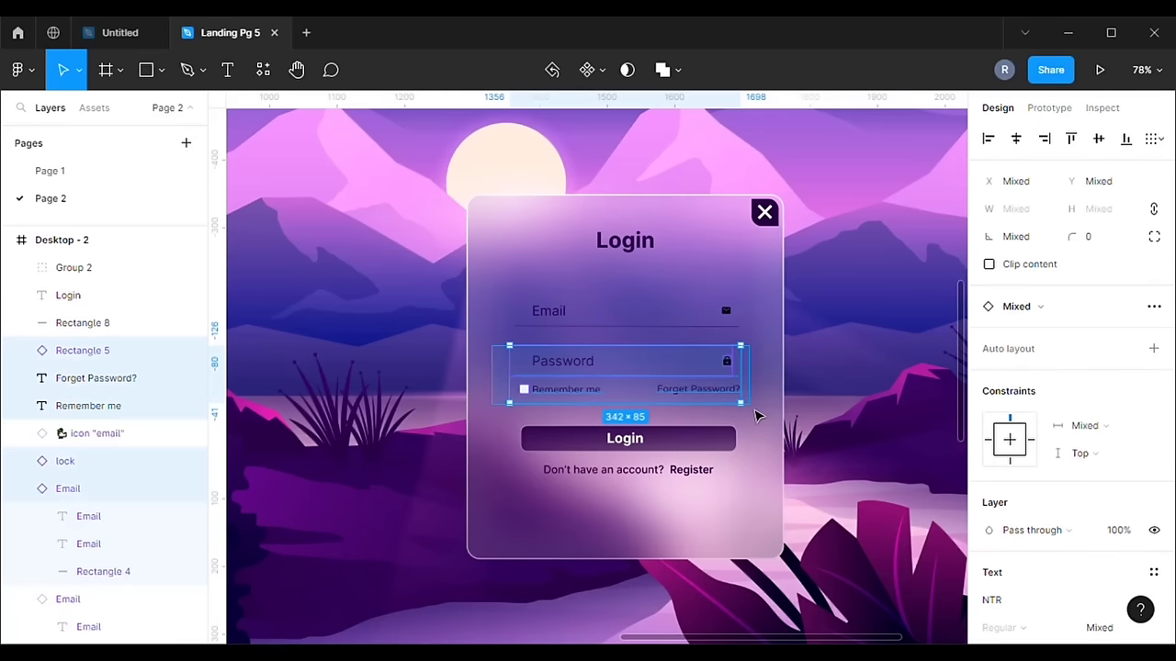
key(Down)
key(Down)
key(Down)
key(Down)
key(Up)
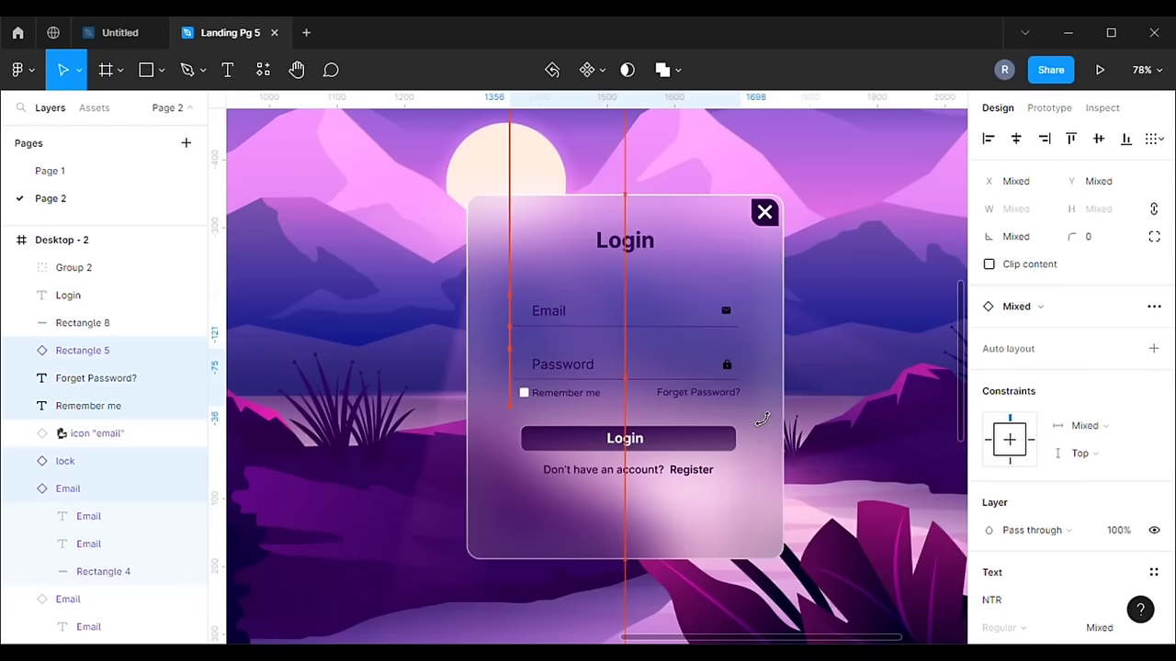
- Shift the Email field down, lower the Login heading to Y 269, and fit the frame
drag(503, 303, 770, 348)
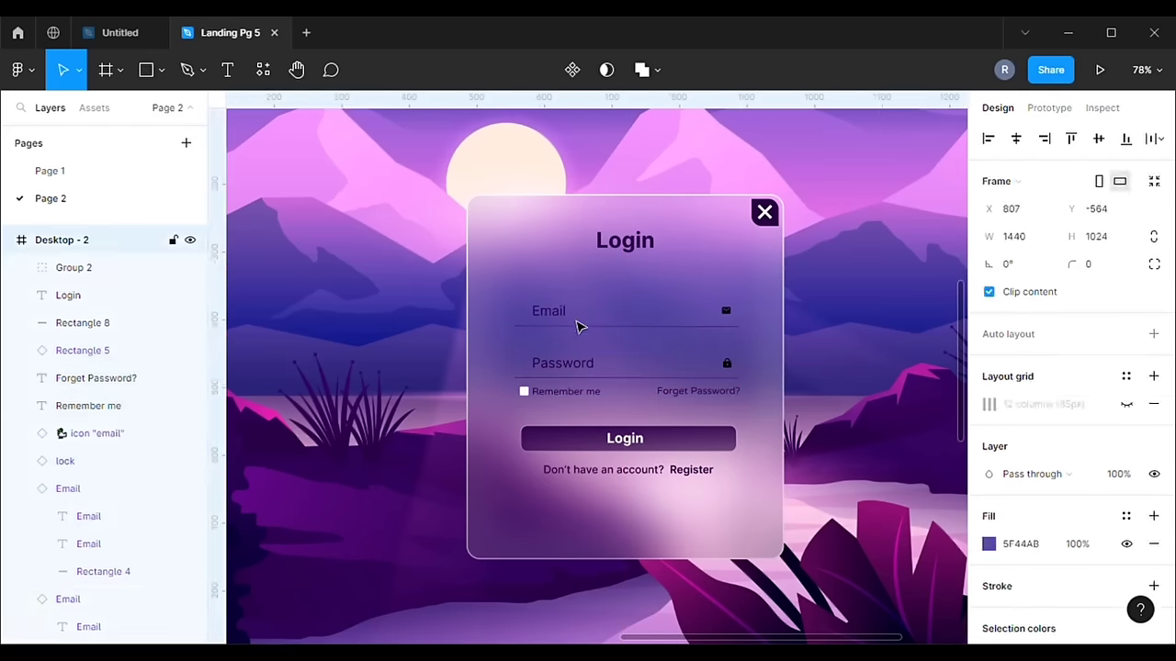
key(Escape)
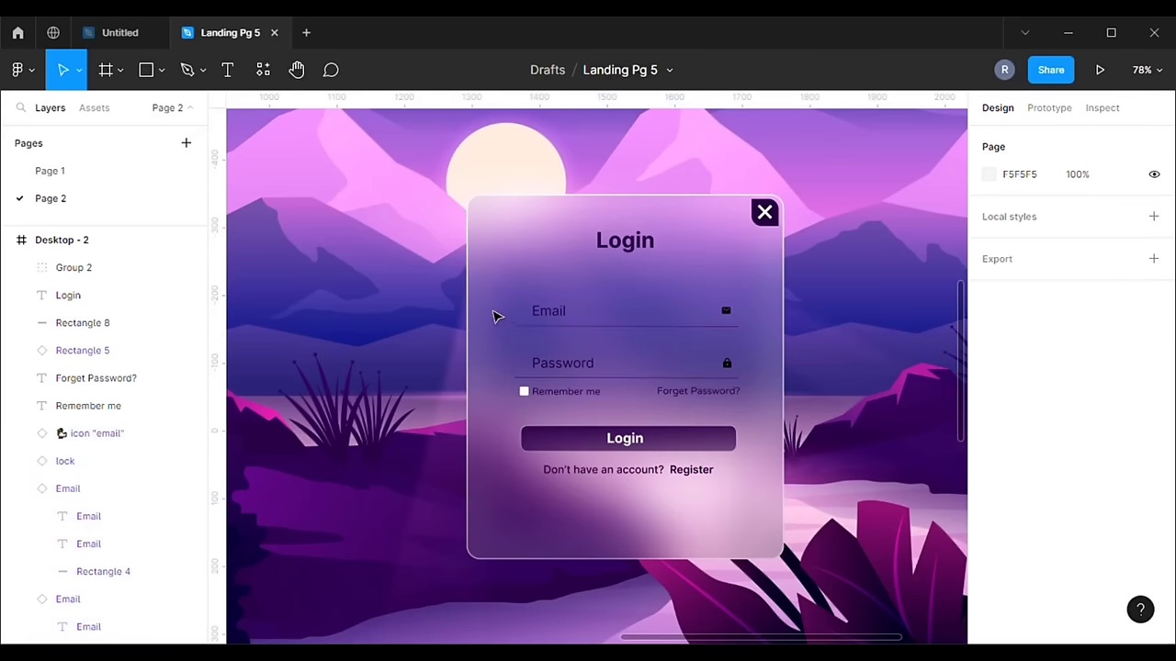
click(533, 308)
key(Down)
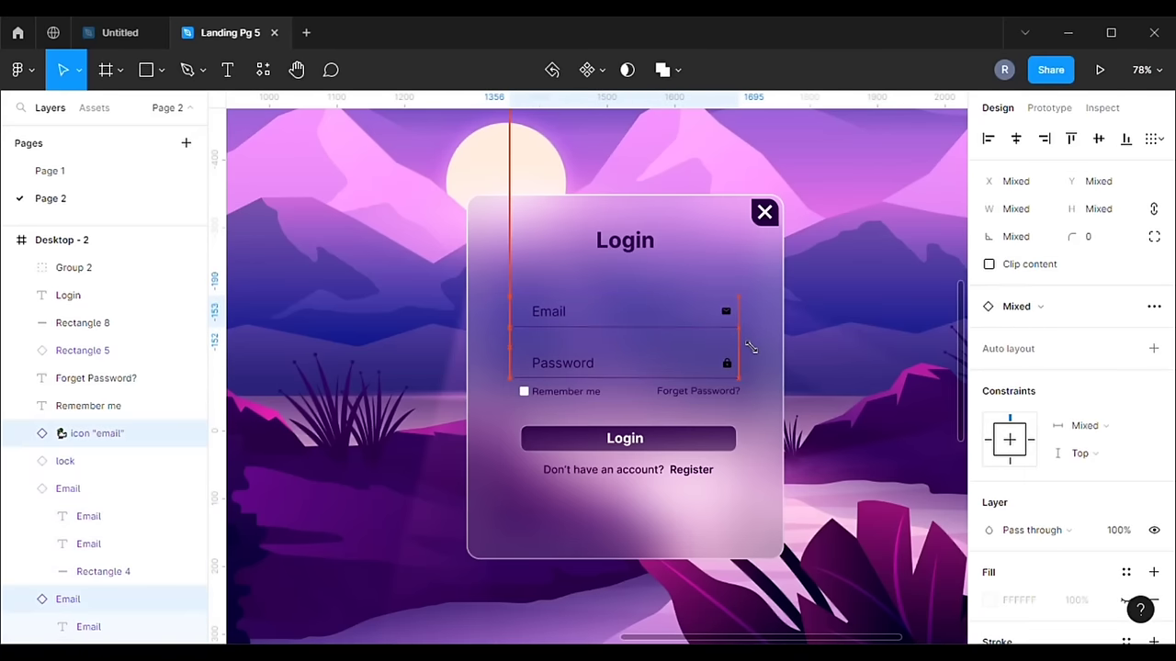
key(Down)
key(Down)
key(Down)
key(Down)
key(Down)
click(643, 243)
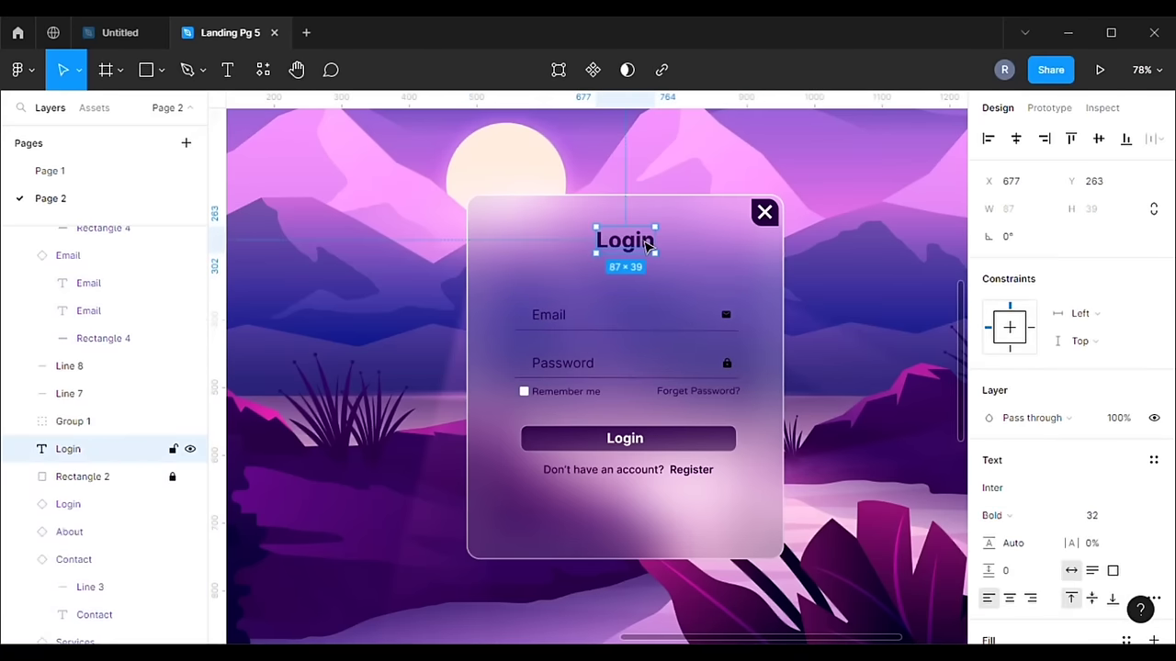
key(Down)
key(Down)
key(Down)
key(Down)
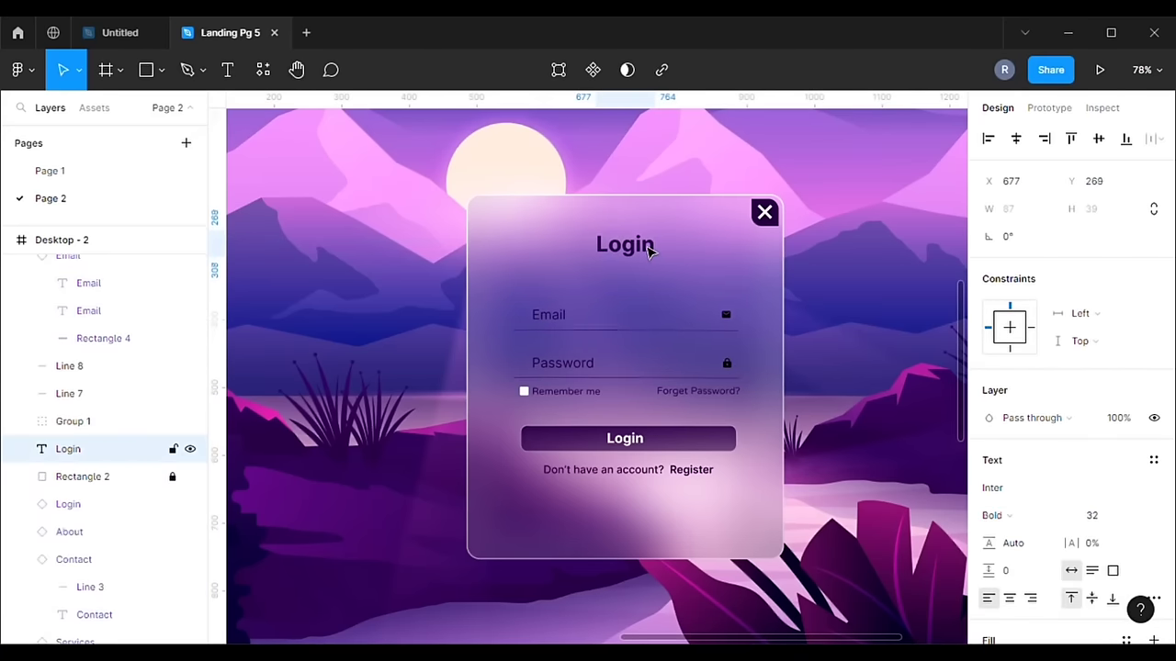
key(shift+Return)
key(shift+2)
scroll(395, 256, down, 2)
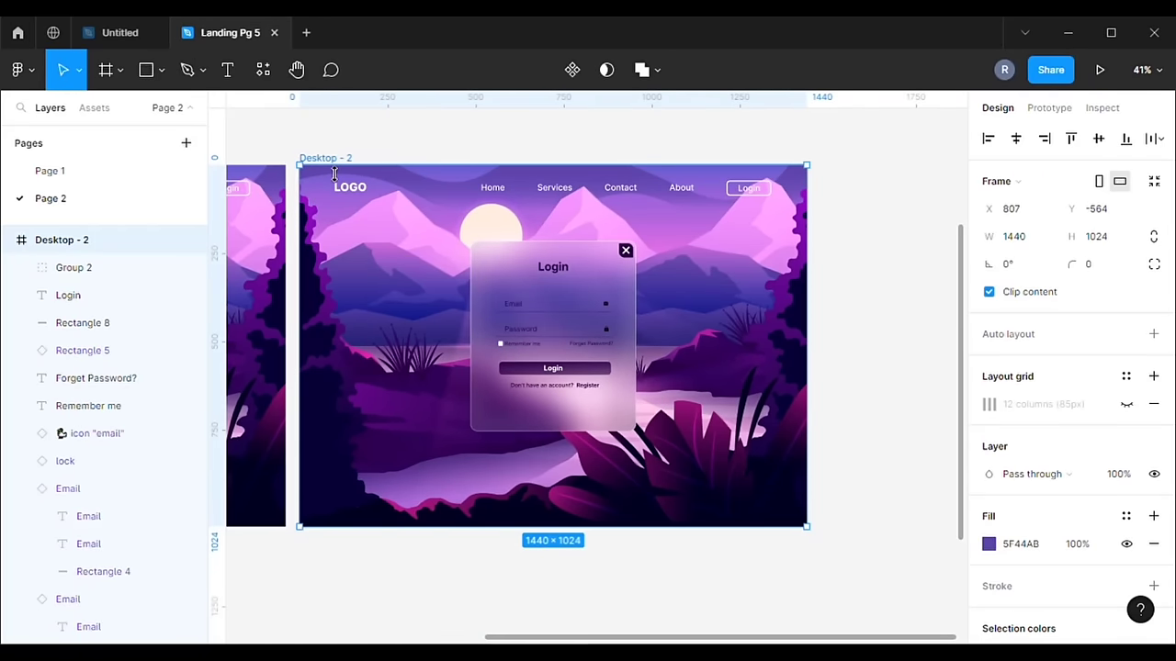
- Duplicate Desktop - 2 as Desktop - 3 and place it right of the original
key(ctrl+d)
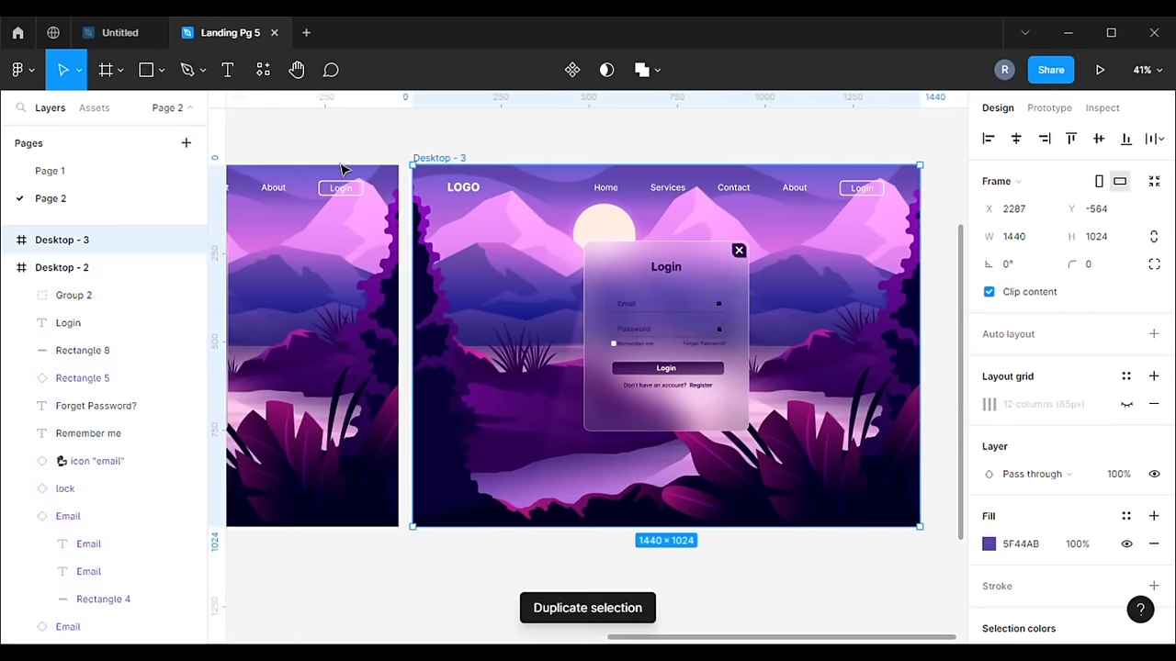
click(614, 574)
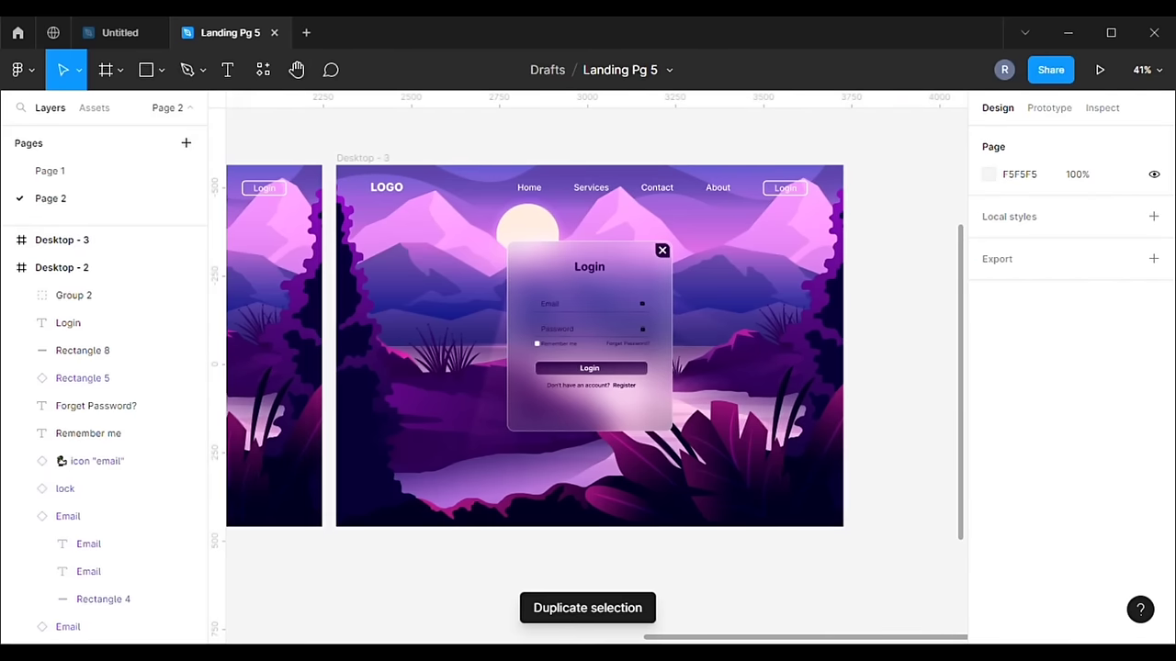
click(385, 263)
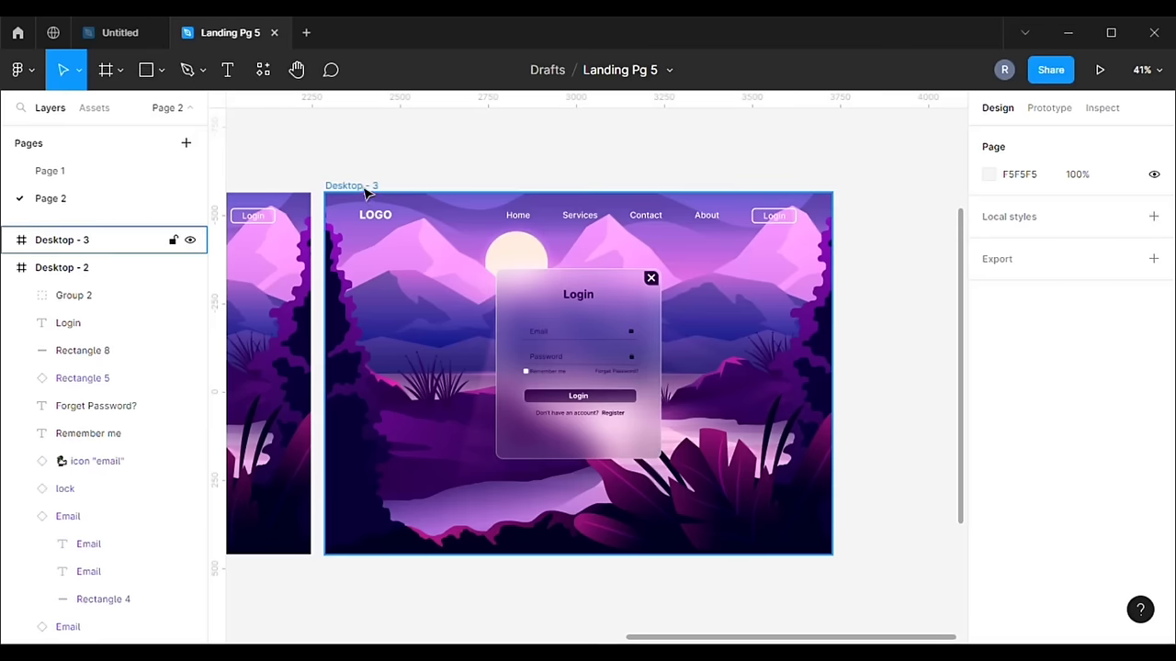
drag(365, 193, 437, 193)
scroll(666, 261, up, 2)
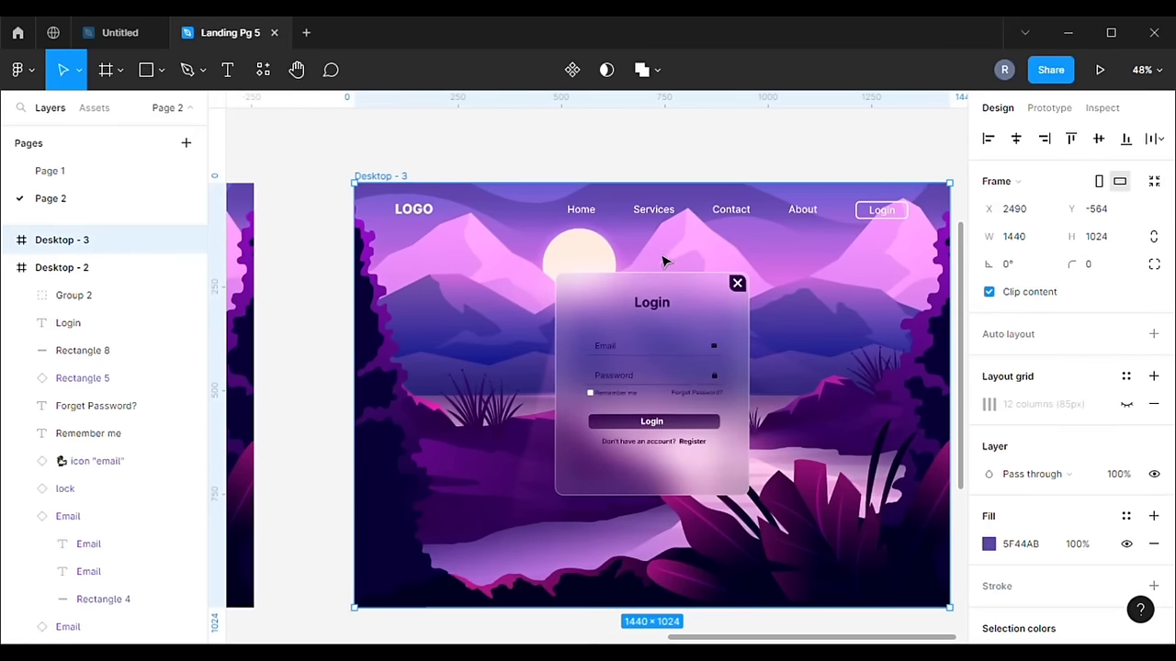
mouse_move(719, 643)
mouse_down()
mouse_move(741, 643)
mouse_move(726, 636)
mouse_up()
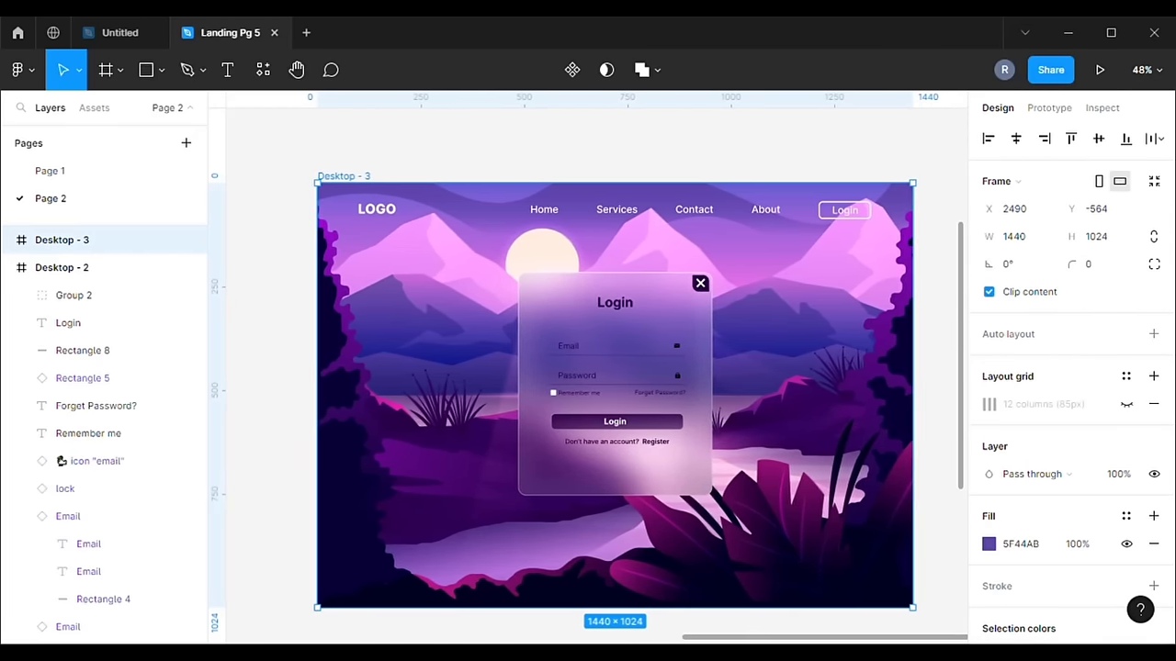
scroll(688, 524, up, 5)
scroll(551, 496, up, 1)
scroll(551, 496, up, 2)
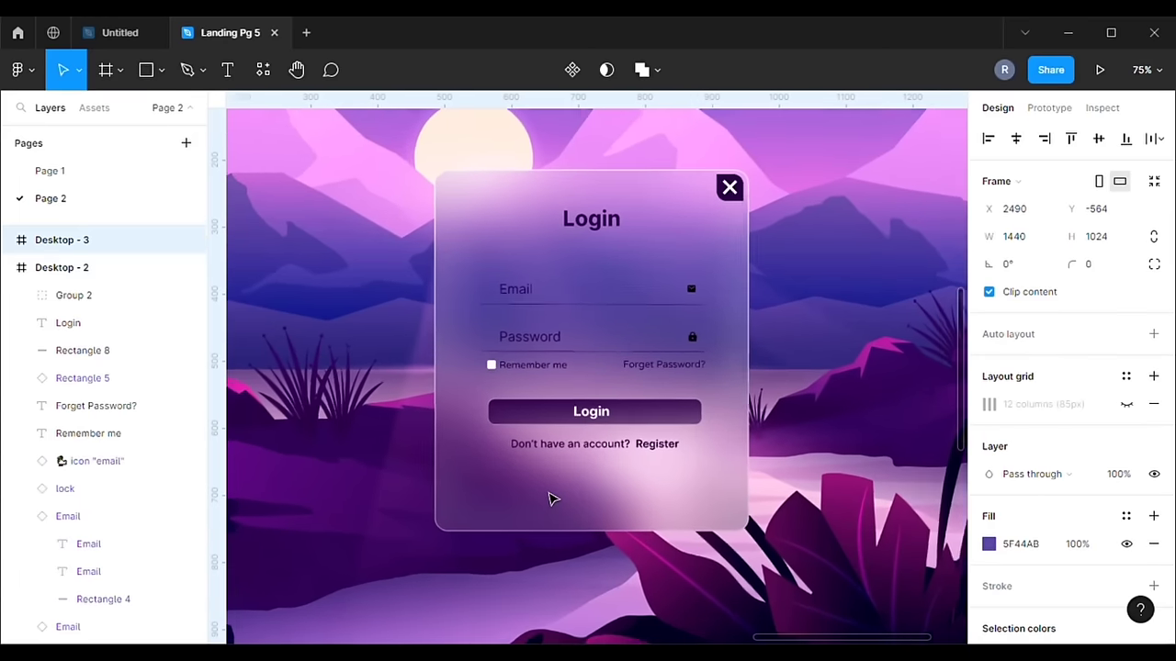
scroll(551, 499, up, 2)
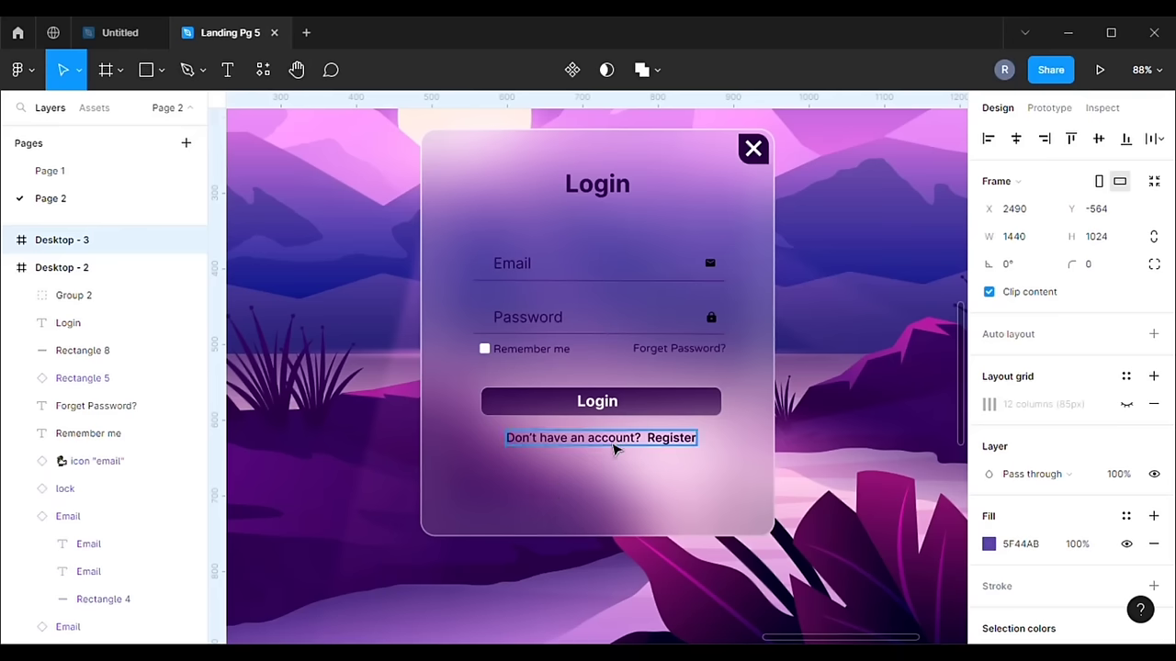
- On Desktop - 3, lower the Register line to Y 676 and move the Login button down
click(500, 438)
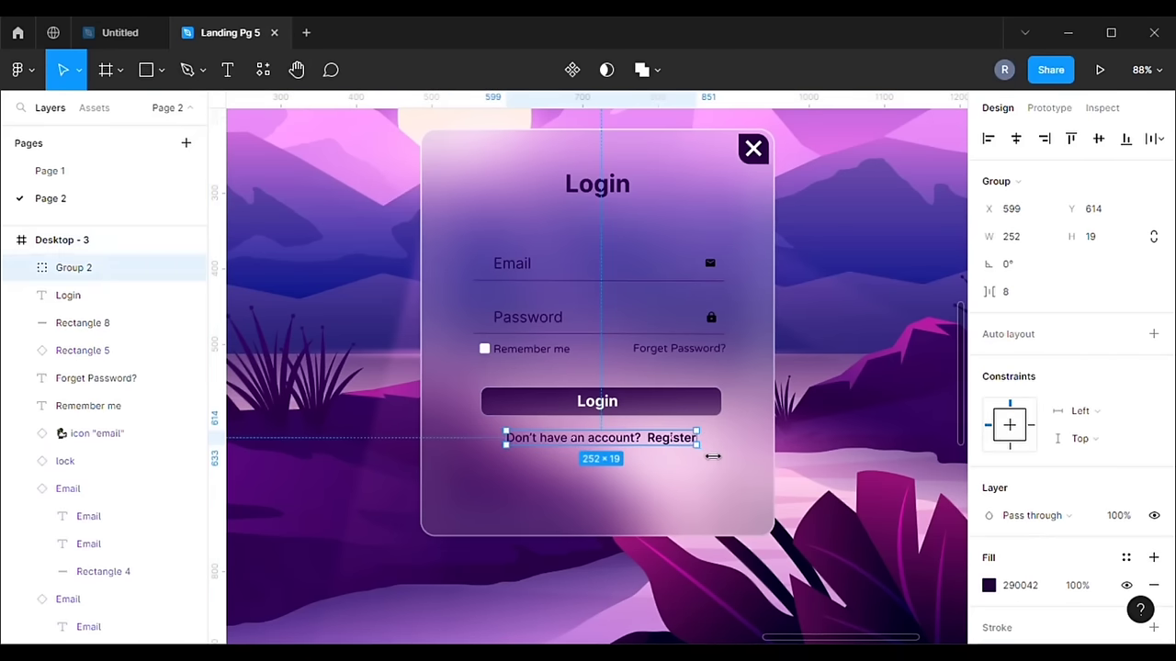
key(shift+Down)
key(shift+Down)
key(shift+Down)
key(shift+Down)
key(shift+Down)
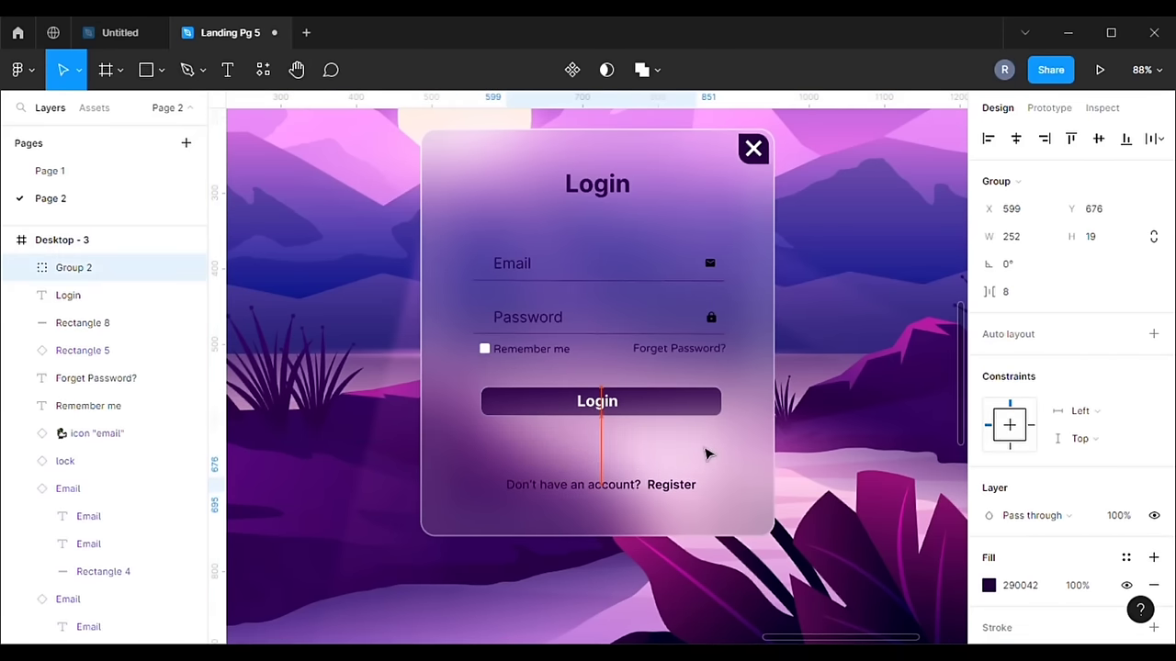
key(shift+Down)
drag(466, 407, 742, 432)
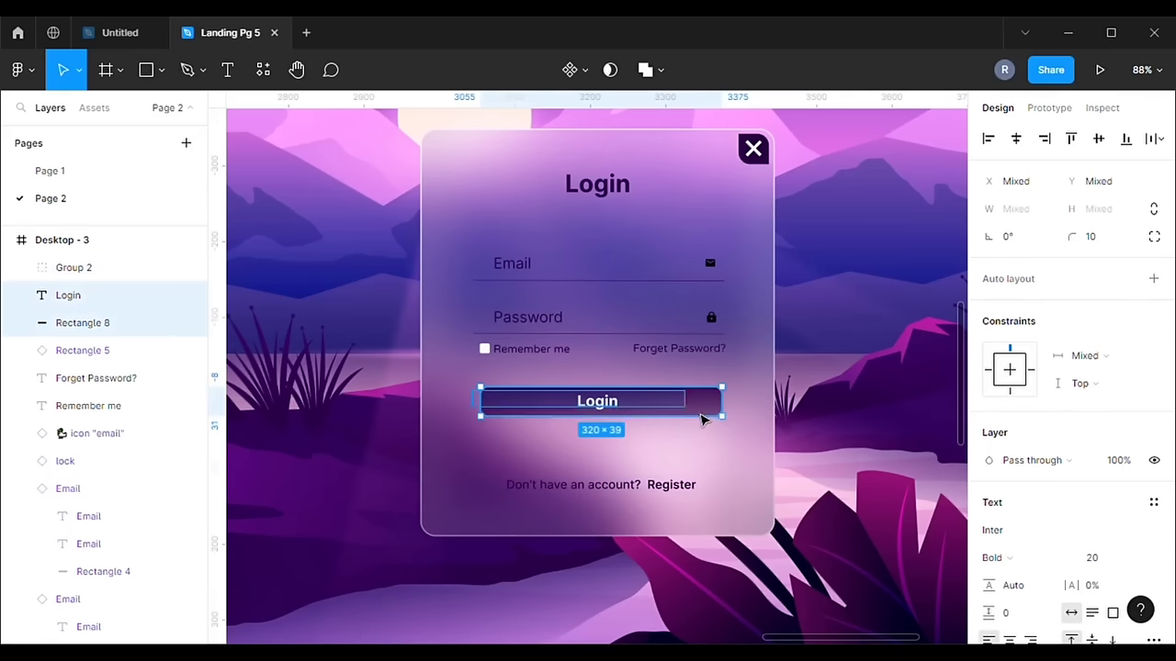
key(shift+Down)
key(shift+Down)
key(shift+Down)
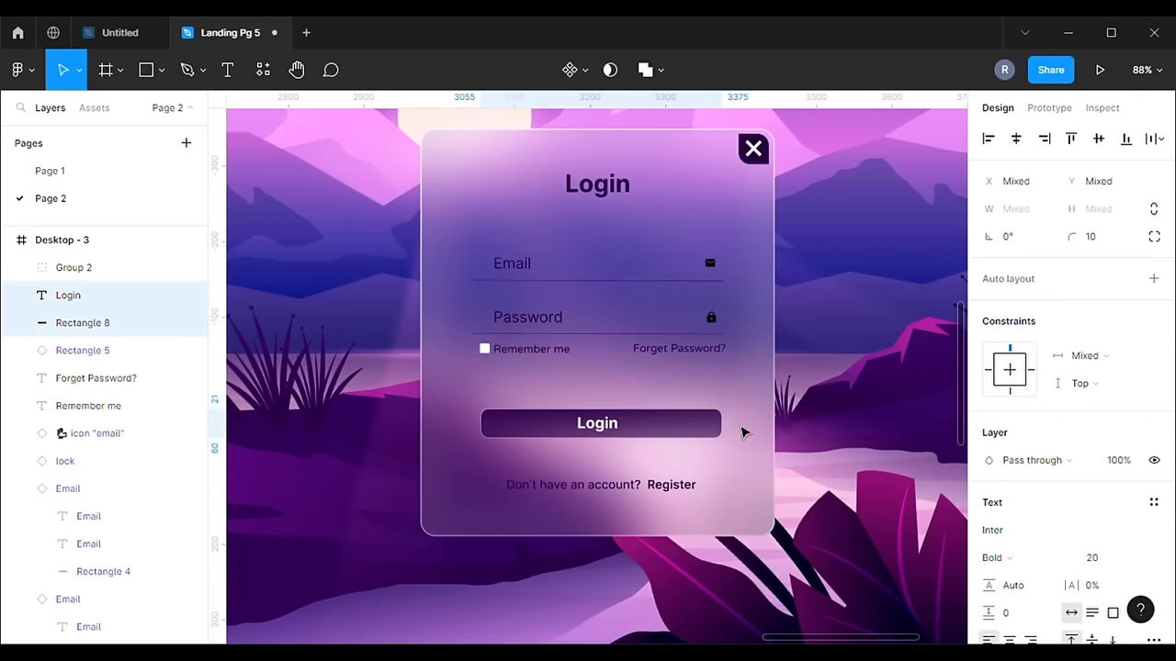
key(shift+Down)
key(shift+Down)
key(shift+Down)
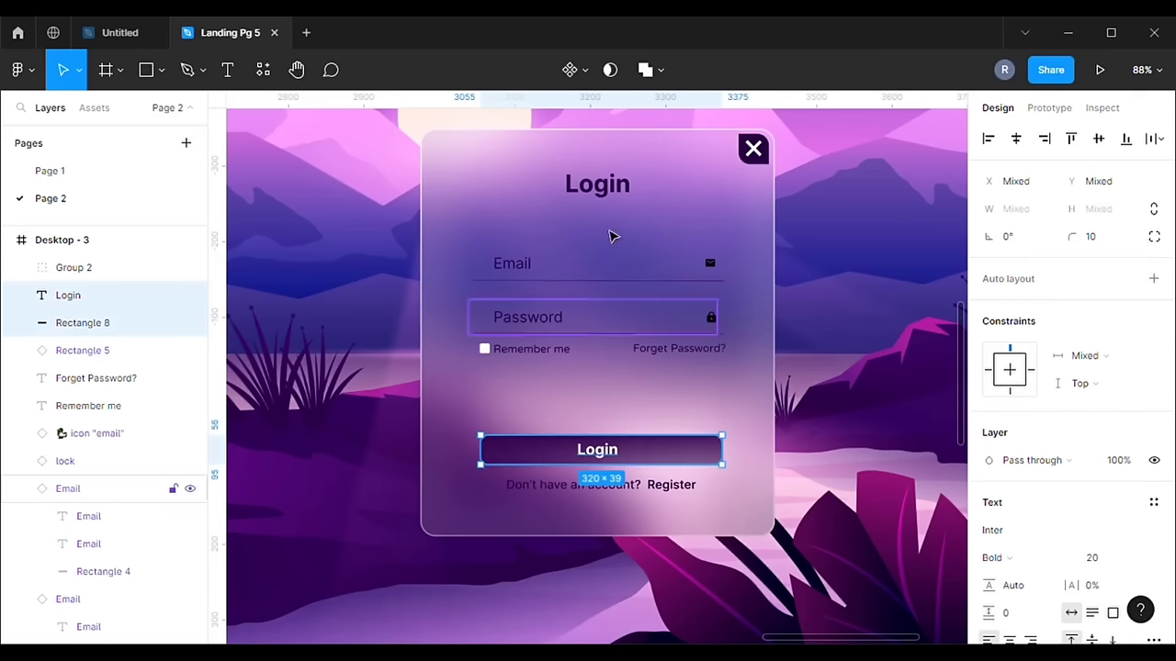
double_click(599, 188)
text(Re)
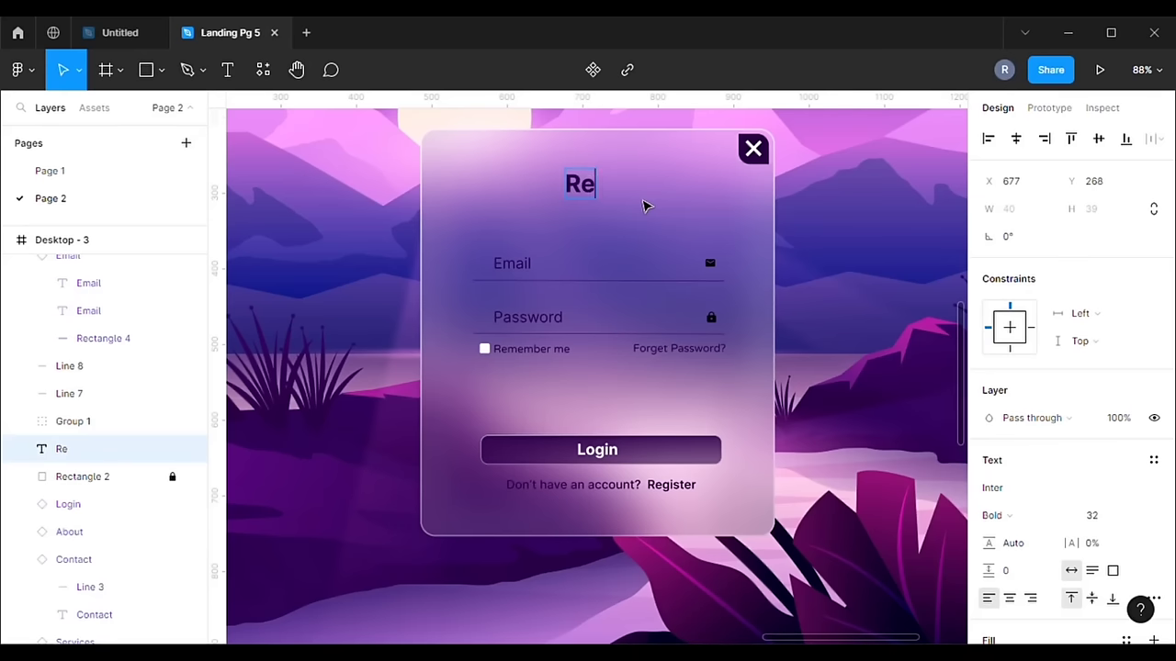
text(gistra)
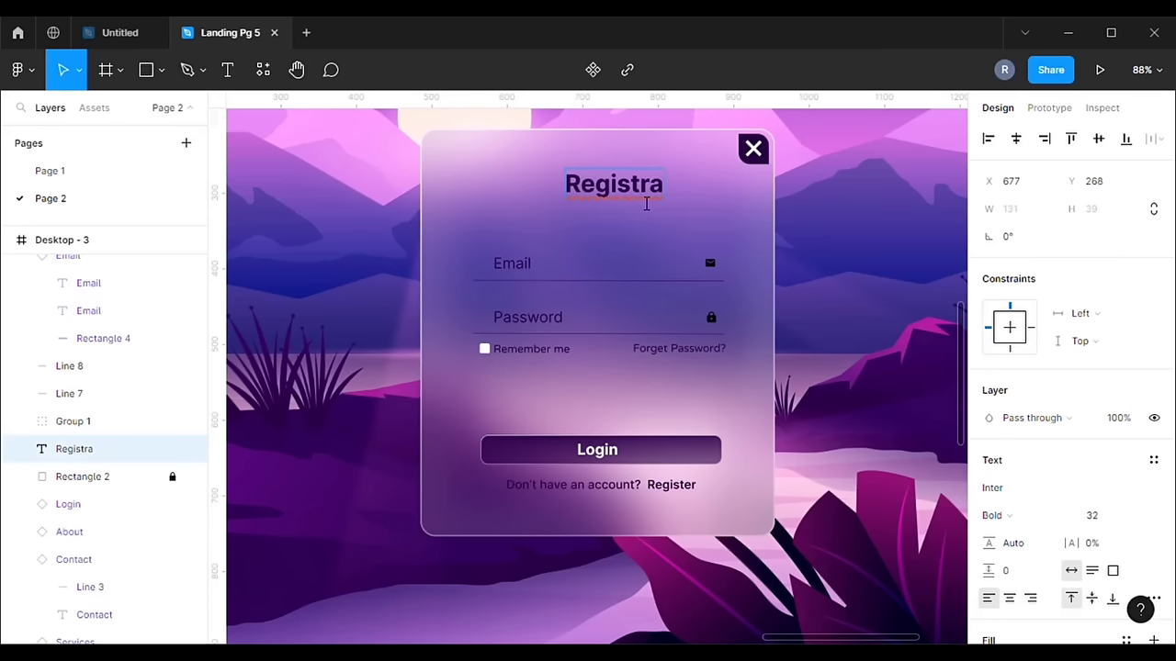
text(tion)
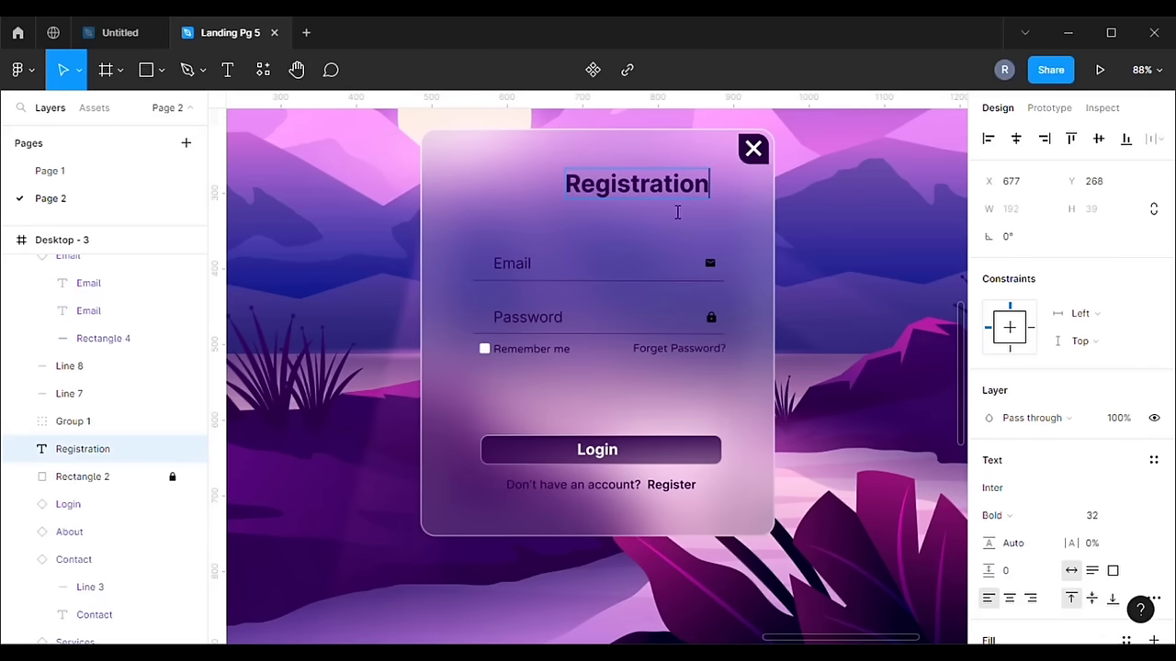
click(1016, 139)
double_click(601, 457)
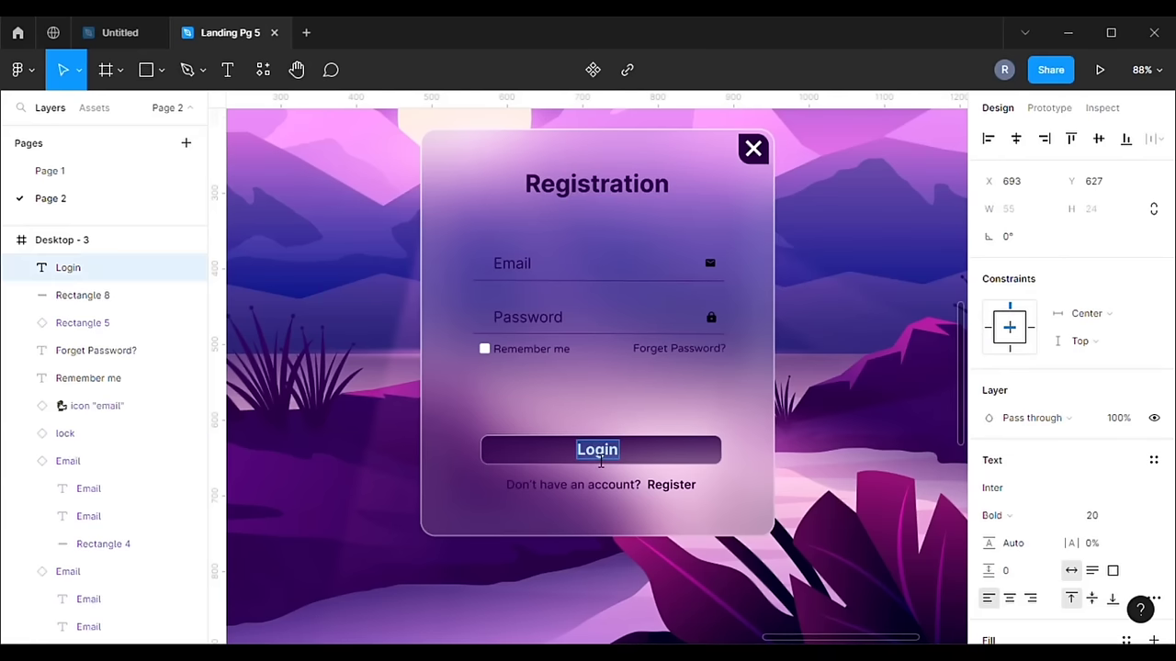
text(Reg)
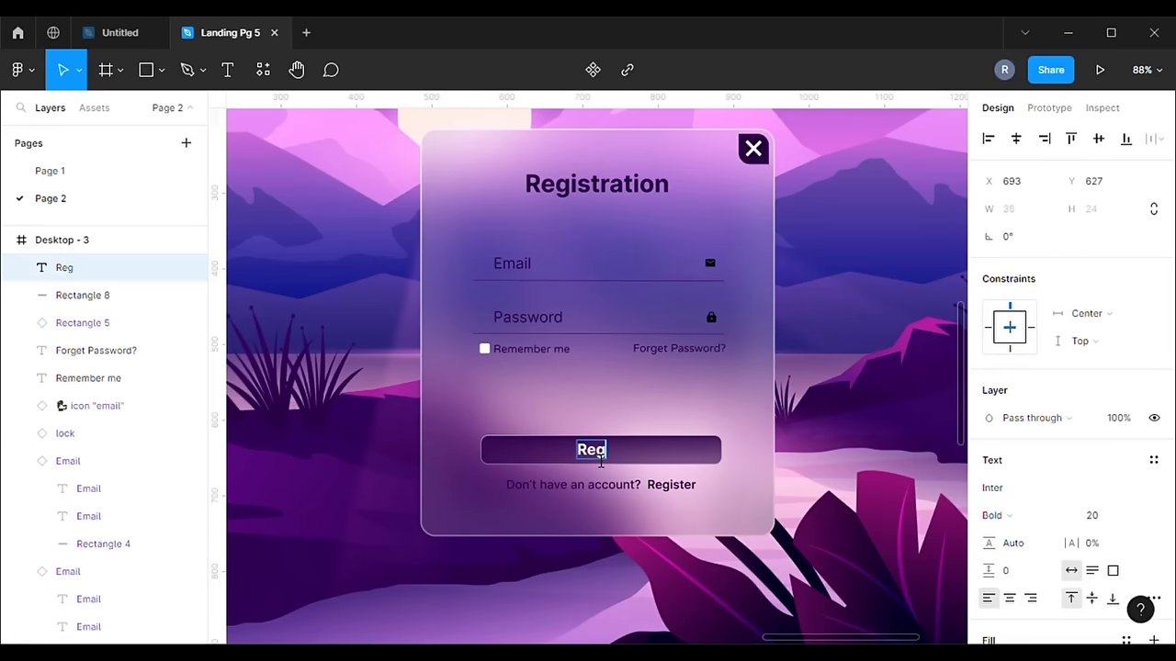
text(ister)
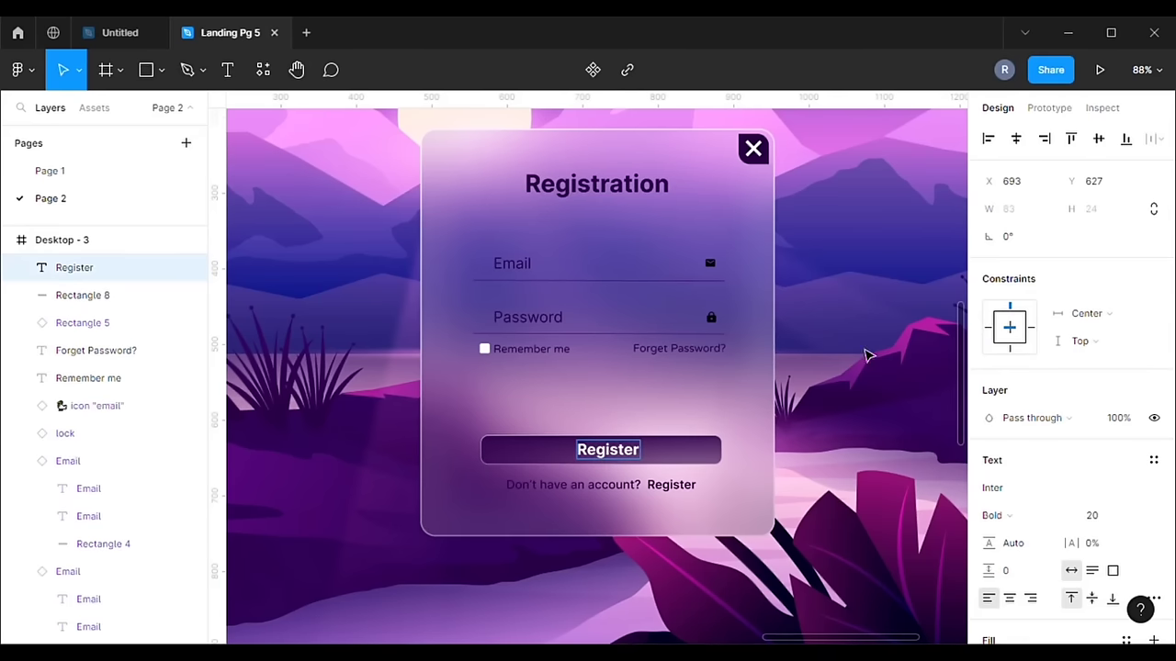
click(1016, 139)
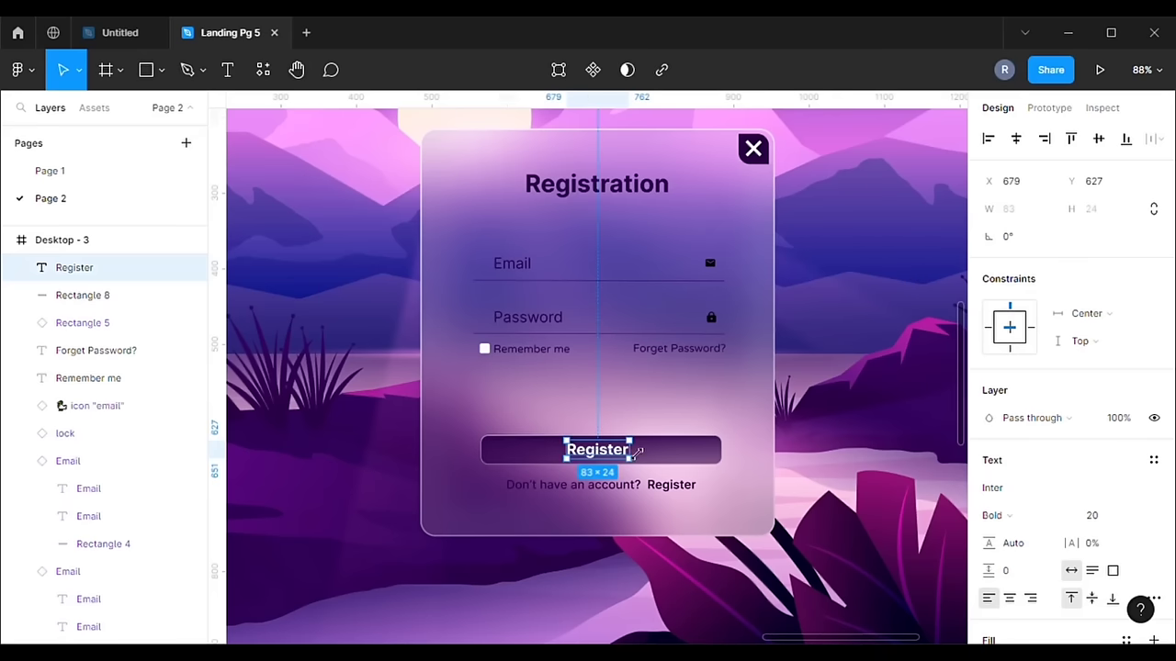
drag(478, 421, 643, 468)
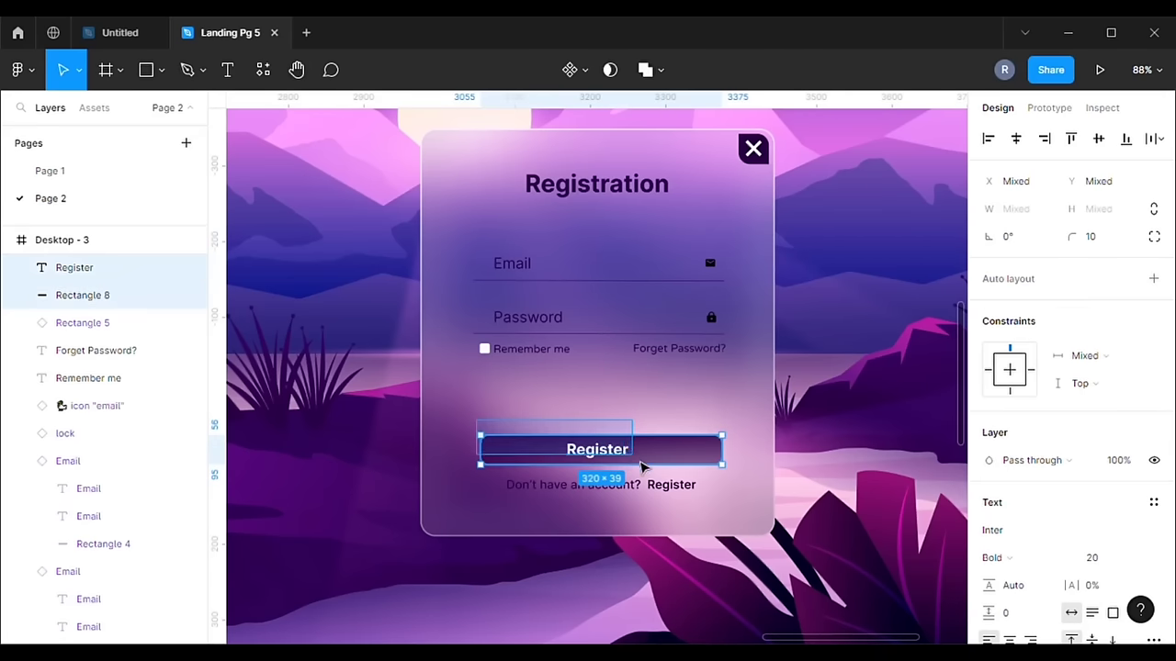
click(1016, 138)
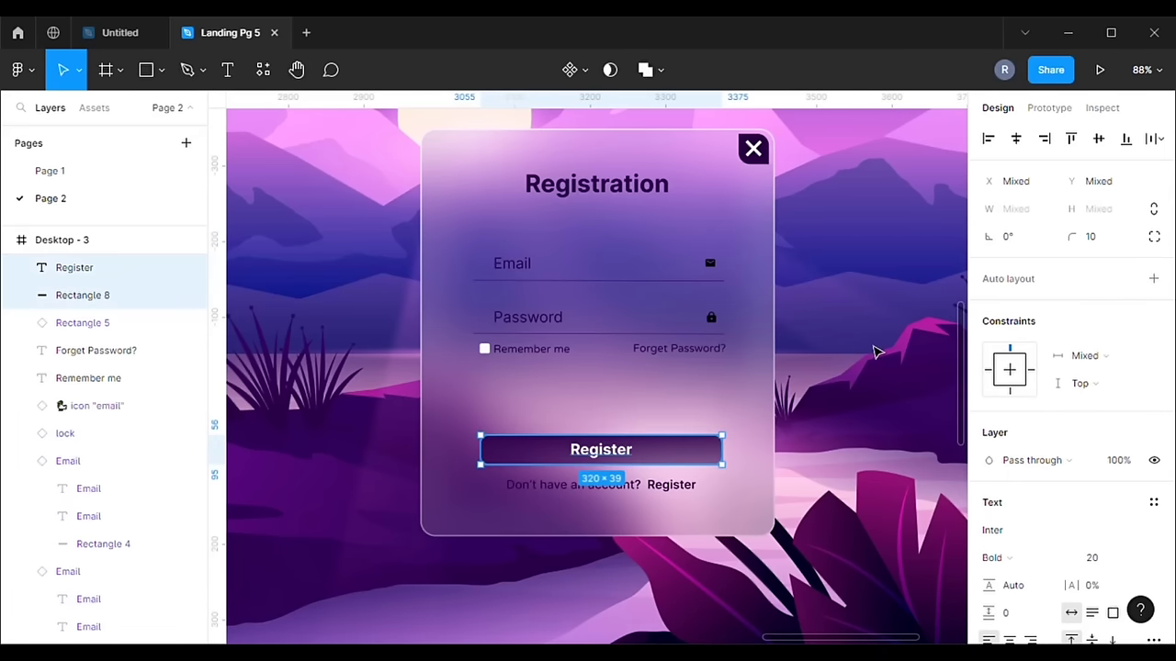
key(Escape)
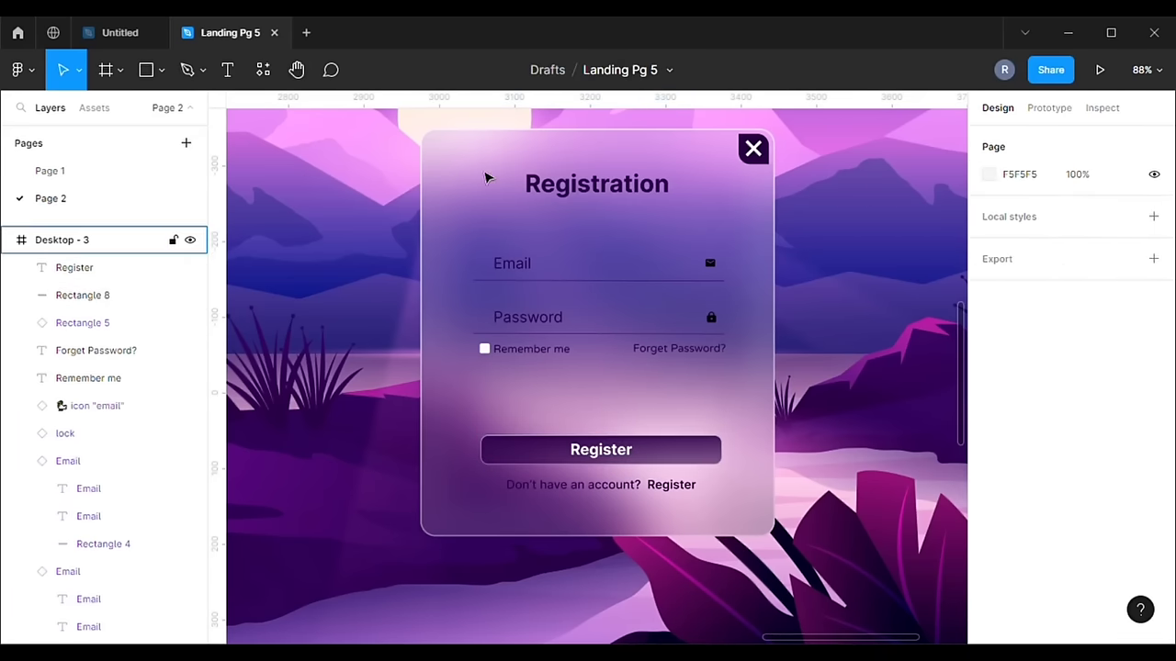
click(552, 184)
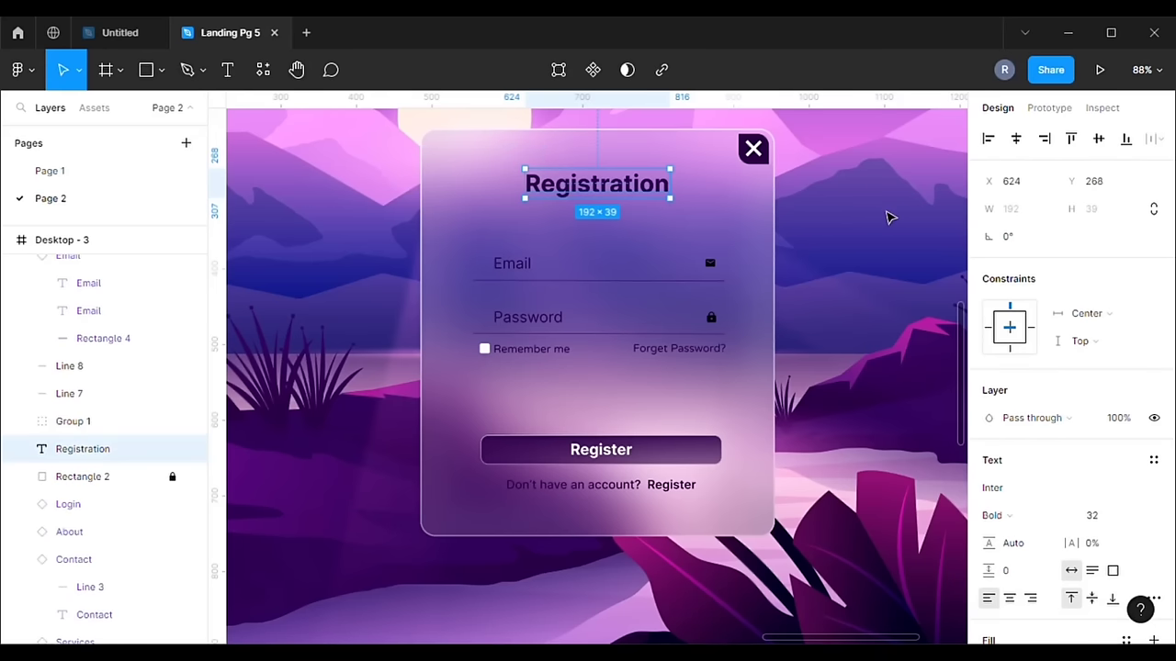
key(Escape)
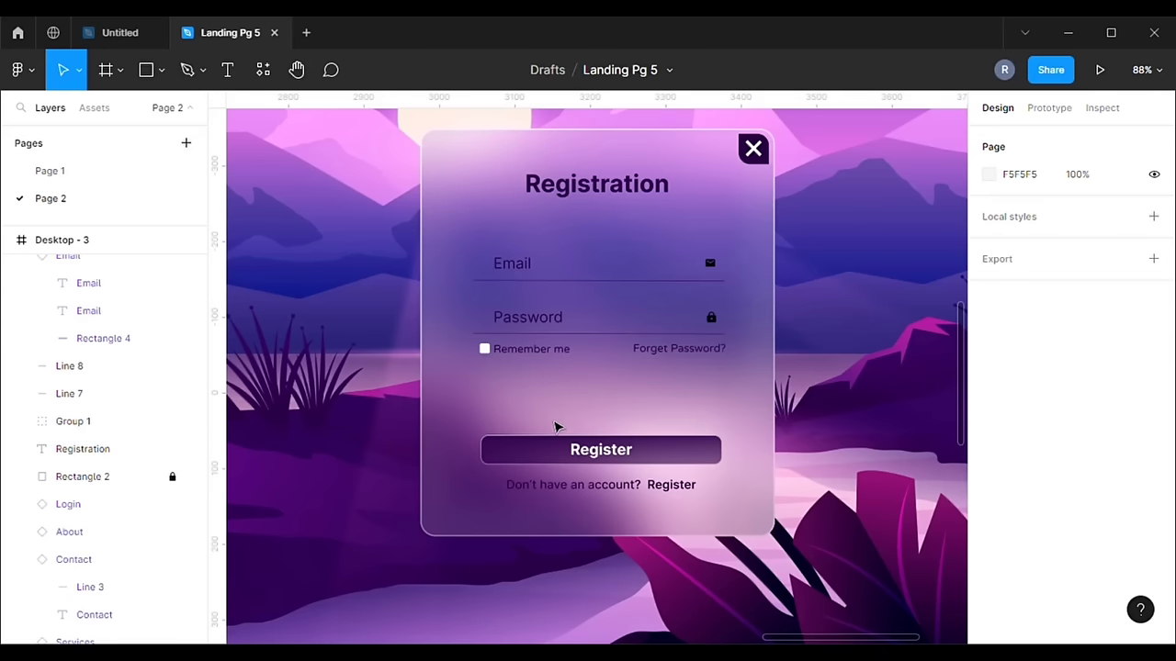
- Move the Remember me and Forget Password? row lower, with the checkbox beside Remember me
scroll(519, 449, up, 2)
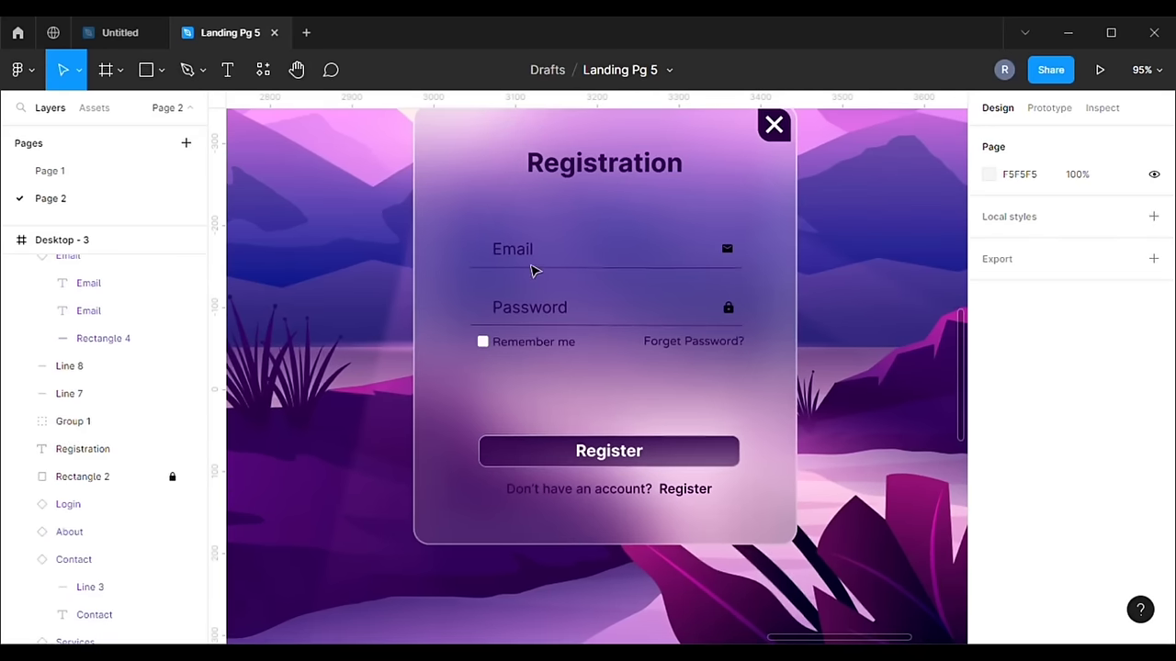
drag(505, 344, 753, 356)
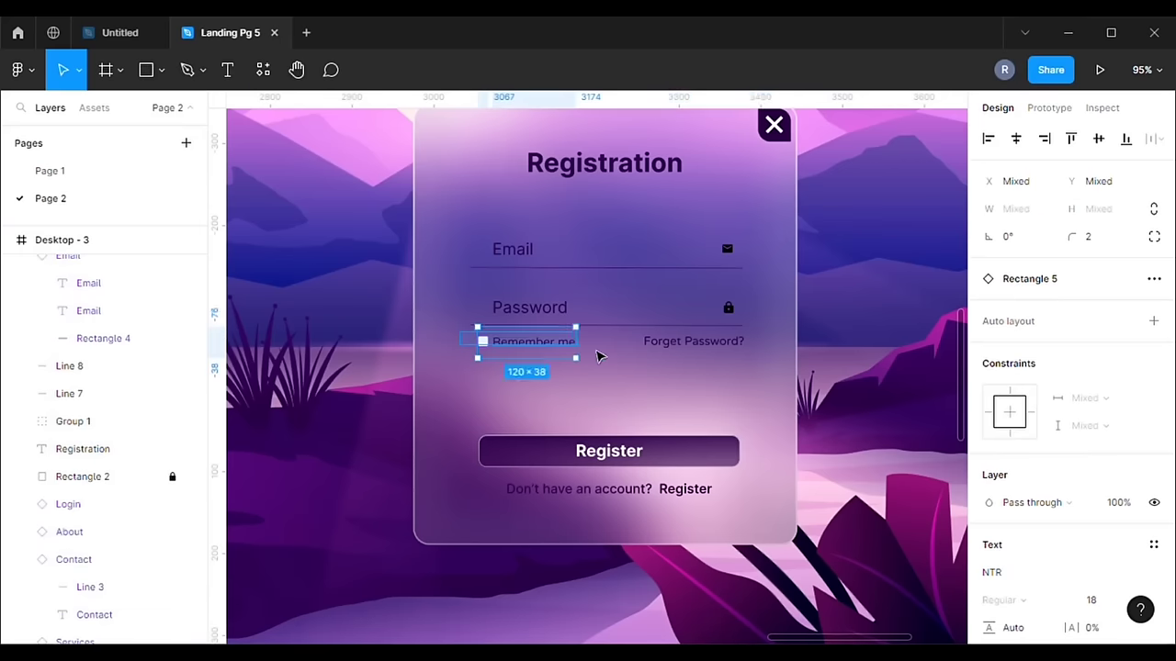
key(shift+Down)
key(shift+Down)
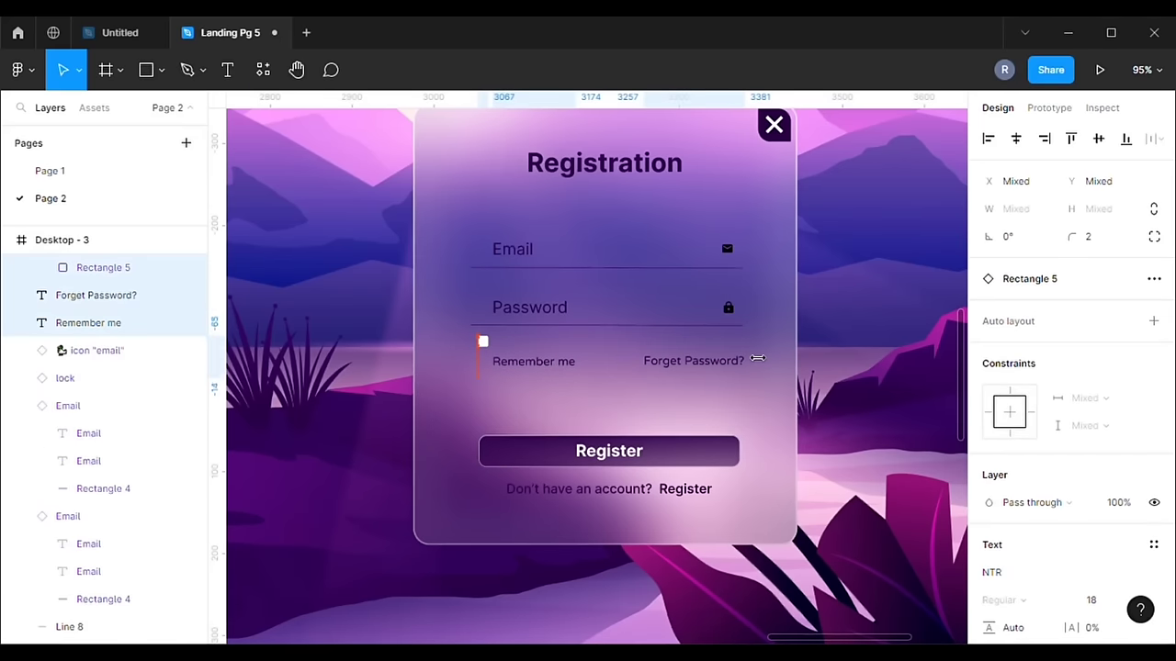
key(shift+Down)
key(shift+Down)
key(shift+Down)
key(shift+Down)
key(shift+Down)
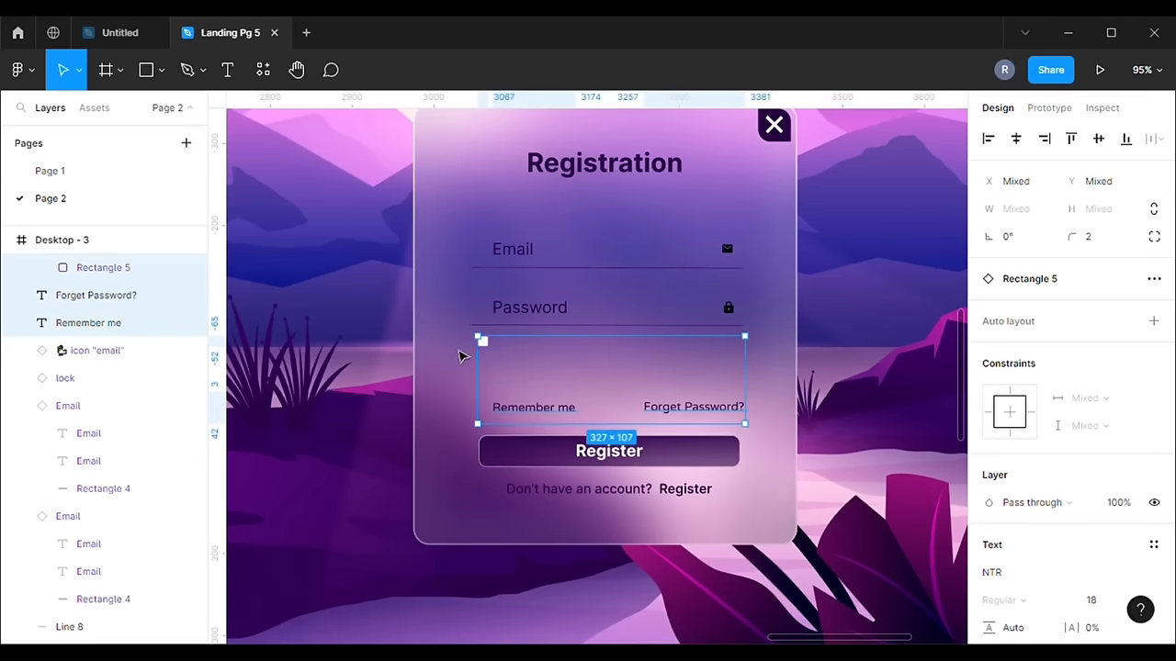
click(81, 272)
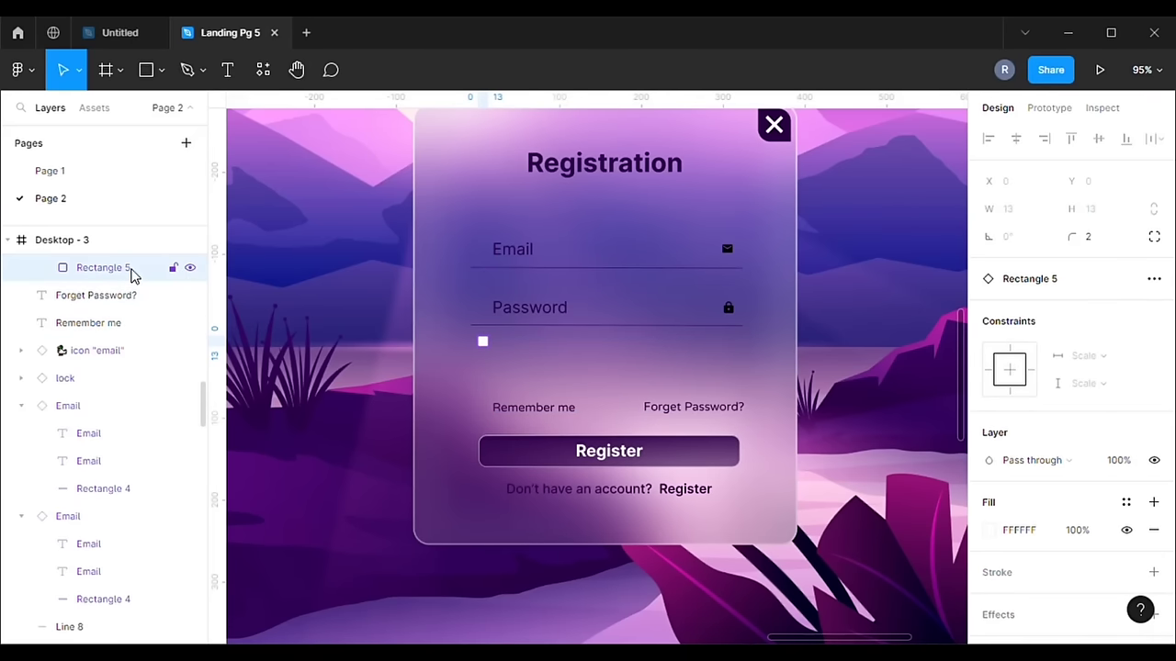
drag(482, 342, 484, 417)
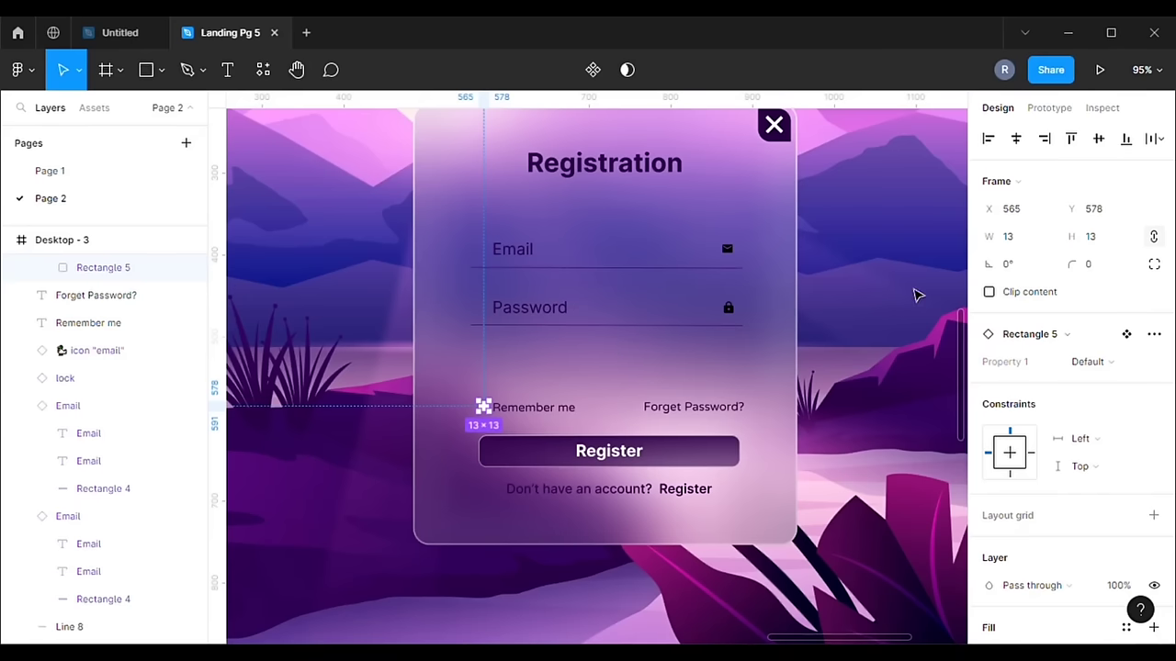
key(Down)
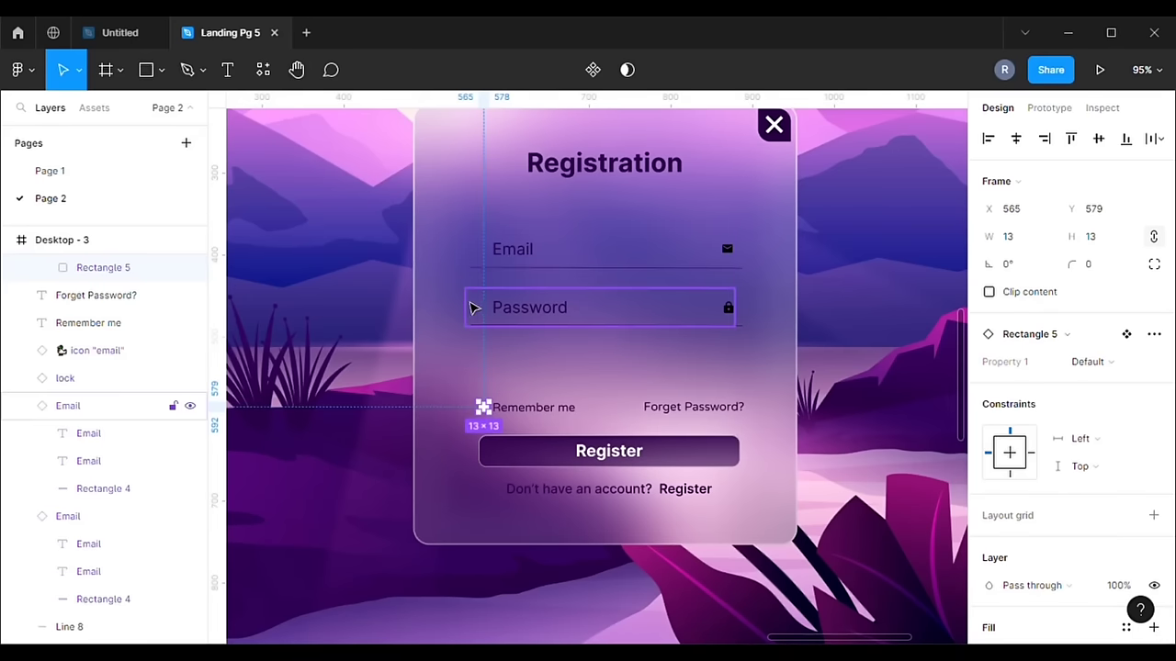
- Shift the Email and Password fields down slightly, then select the Email field
drag(488, 249, 767, 333)
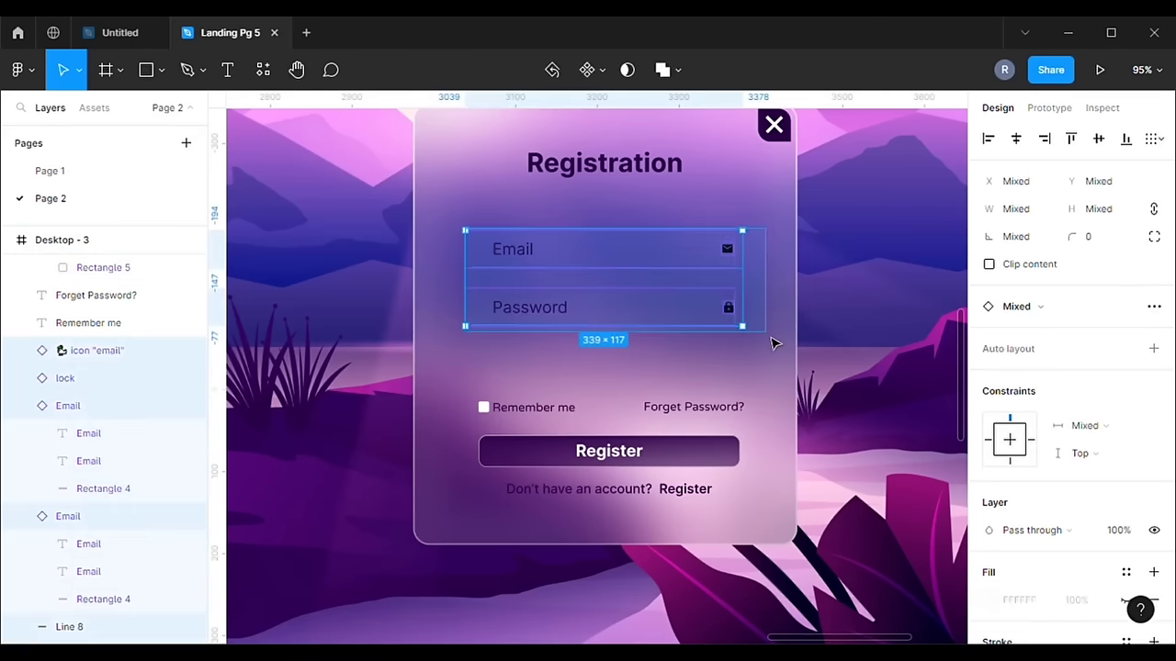
drag(767, 333, 760, 341)
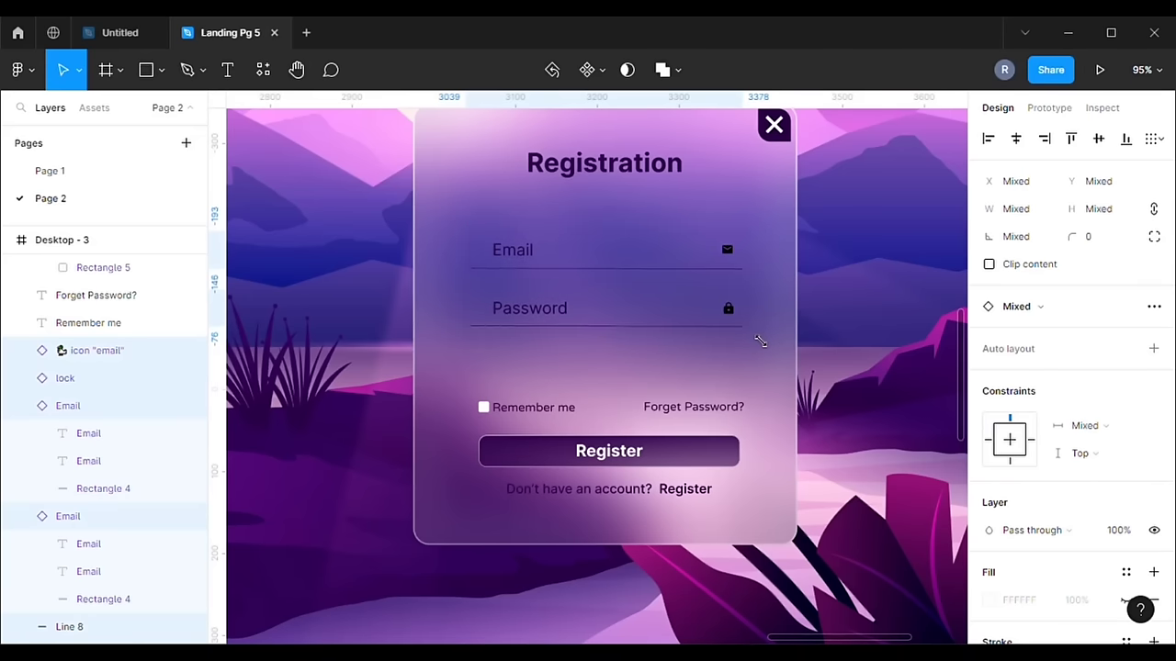
key(Down)
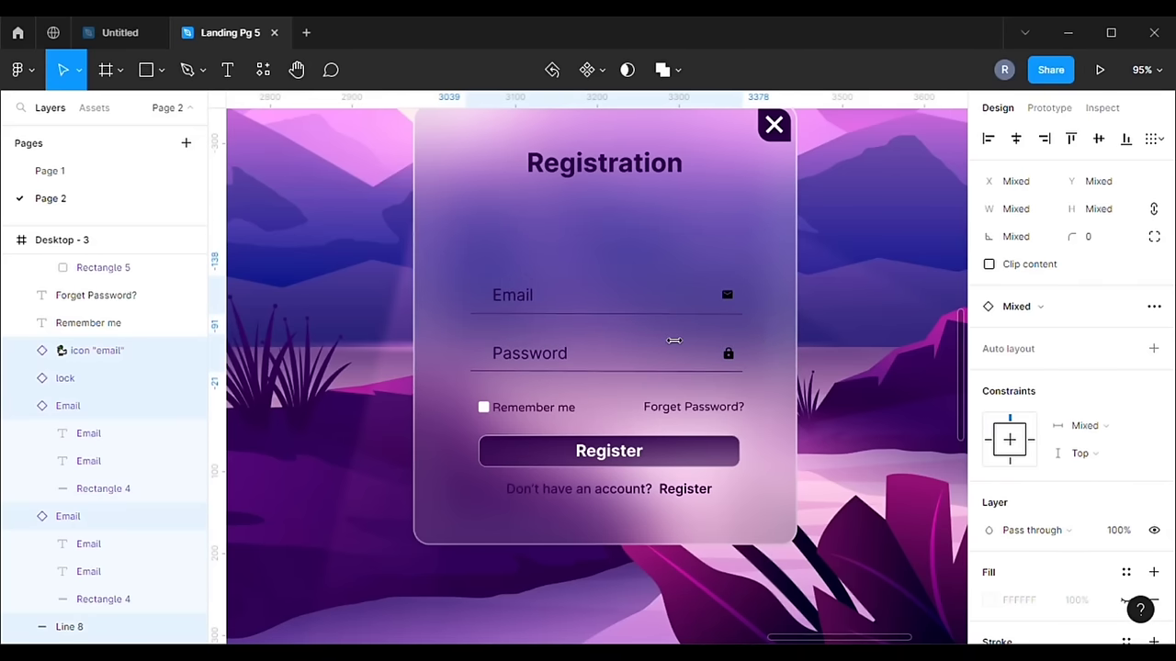
key(Escape)
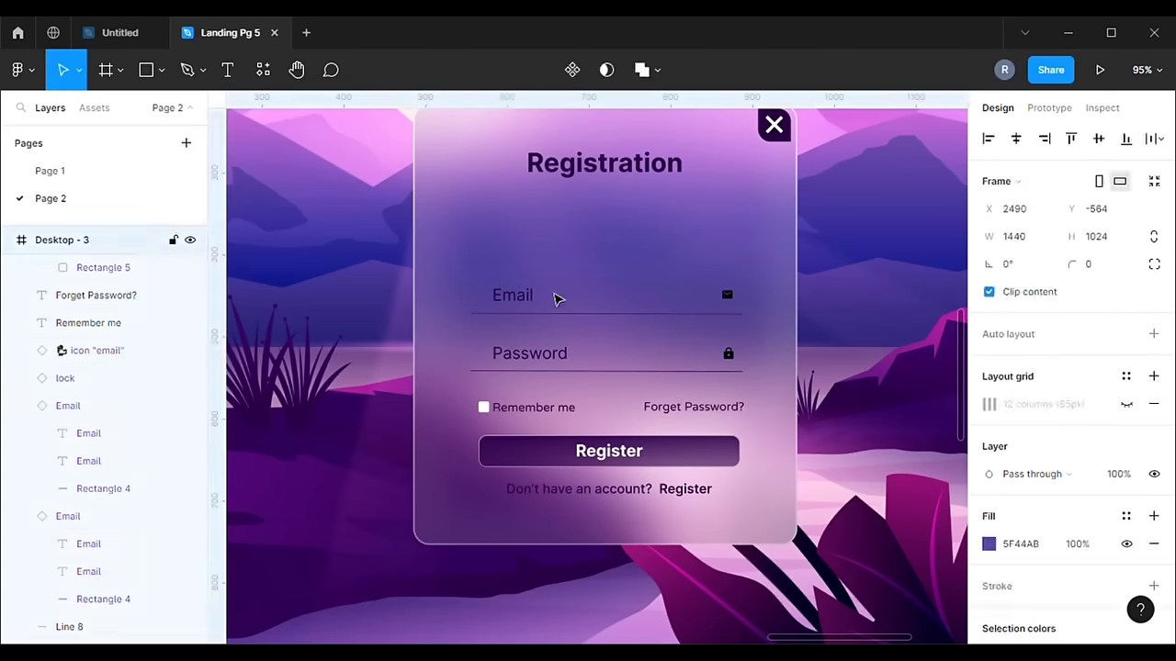
drag(556, 296, 771, 338)
- Duplicate the Email field above itself and relabel the copy 'Name'
key(ctrl+d)
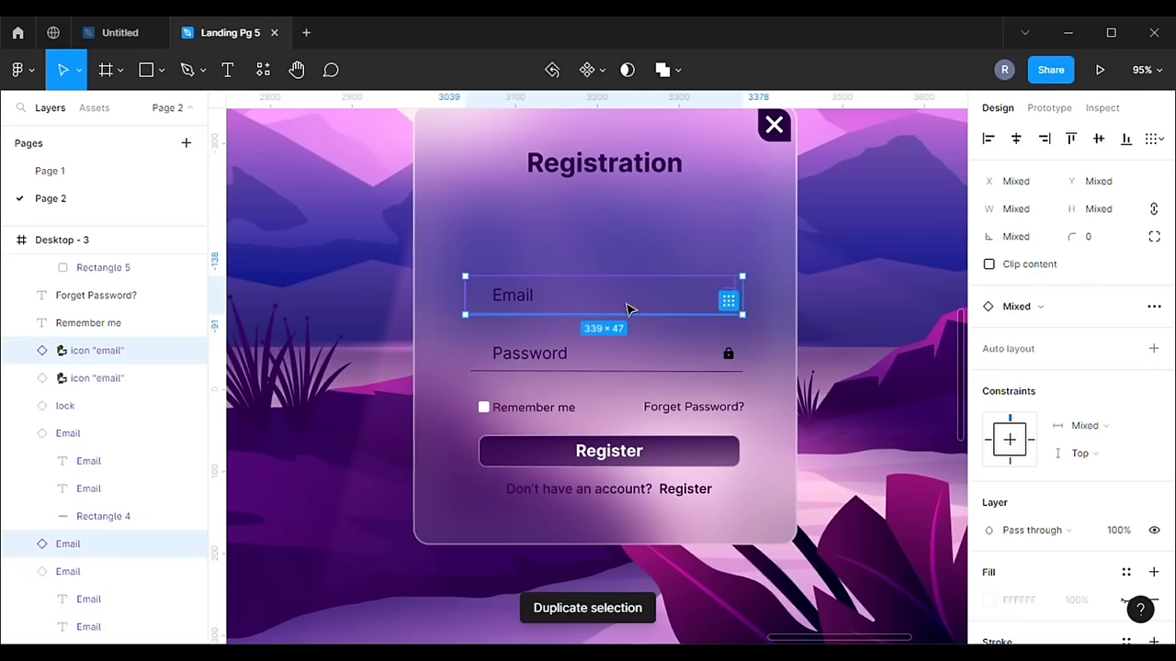
key(shift+Up)
key(shift+Up)
key(shift+Up)
key(shift+Up)
key(shift+Up)
key(shift+Up)
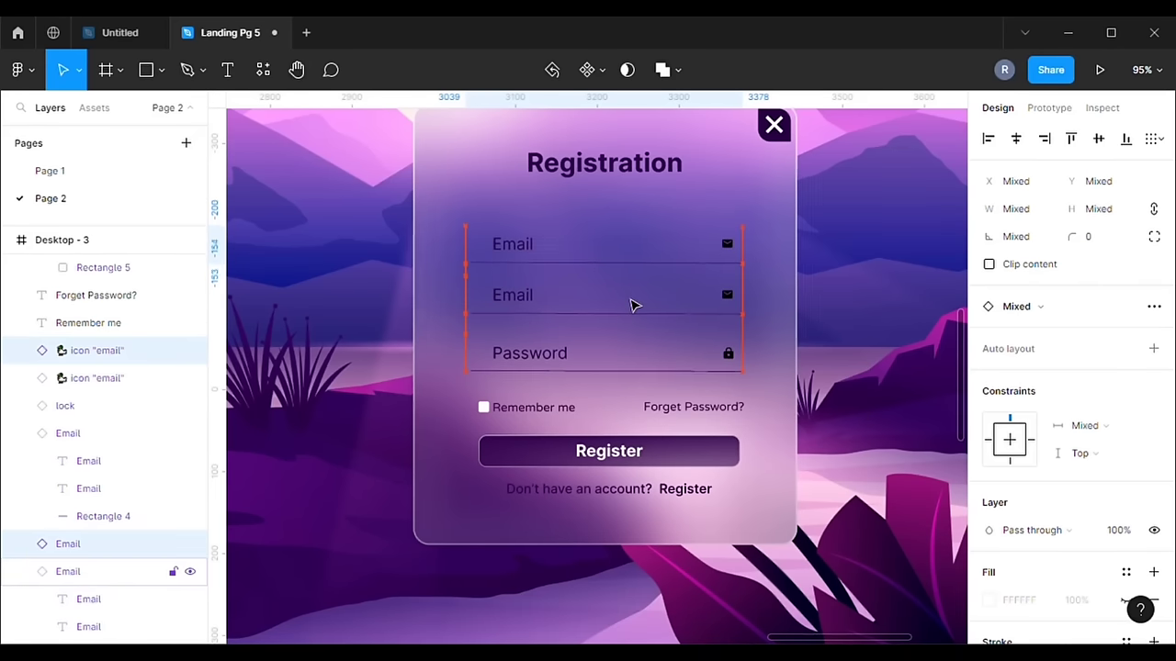
key(Up)
key(Up)
key(Up)
key(Up)
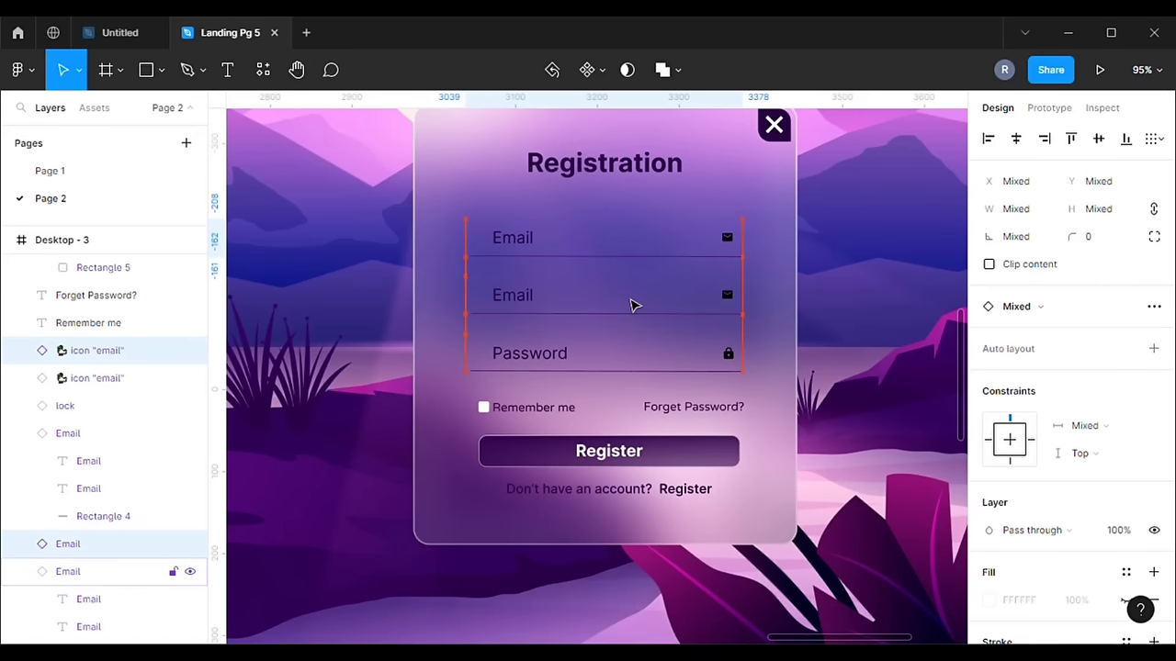
double_click(520, 250)
double_click(519, 248)
key(Tab)
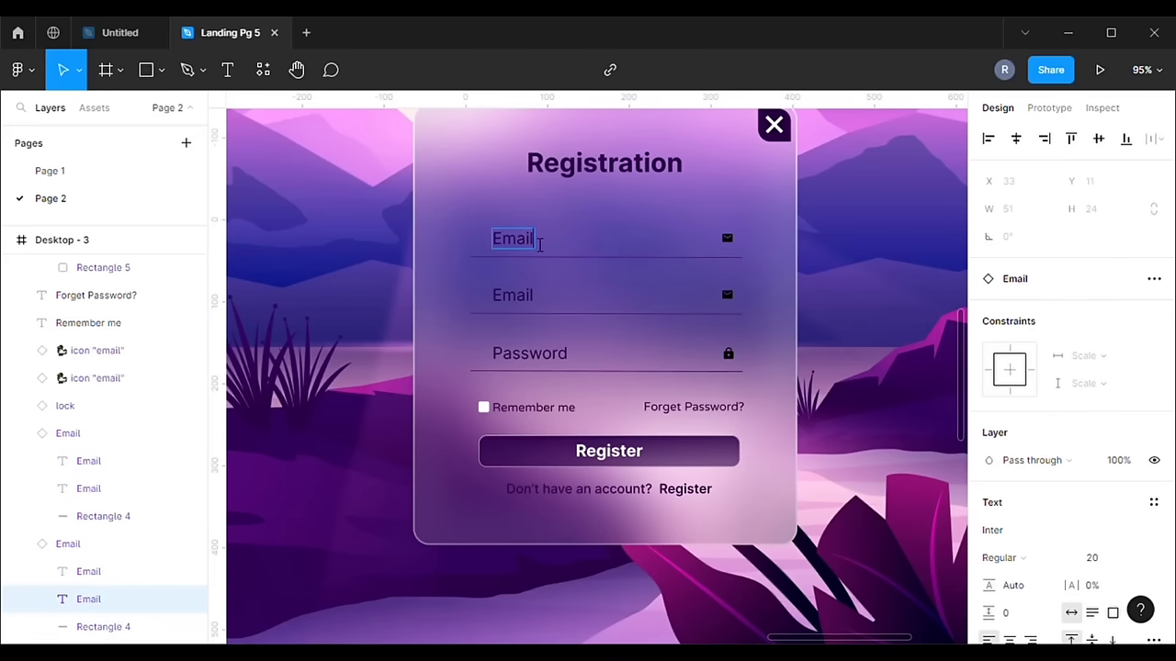
key(Return)
key(BackSpace)
key(BackSpace)
key(BackSpace)
key(BackSpace)
key(BackSpace)
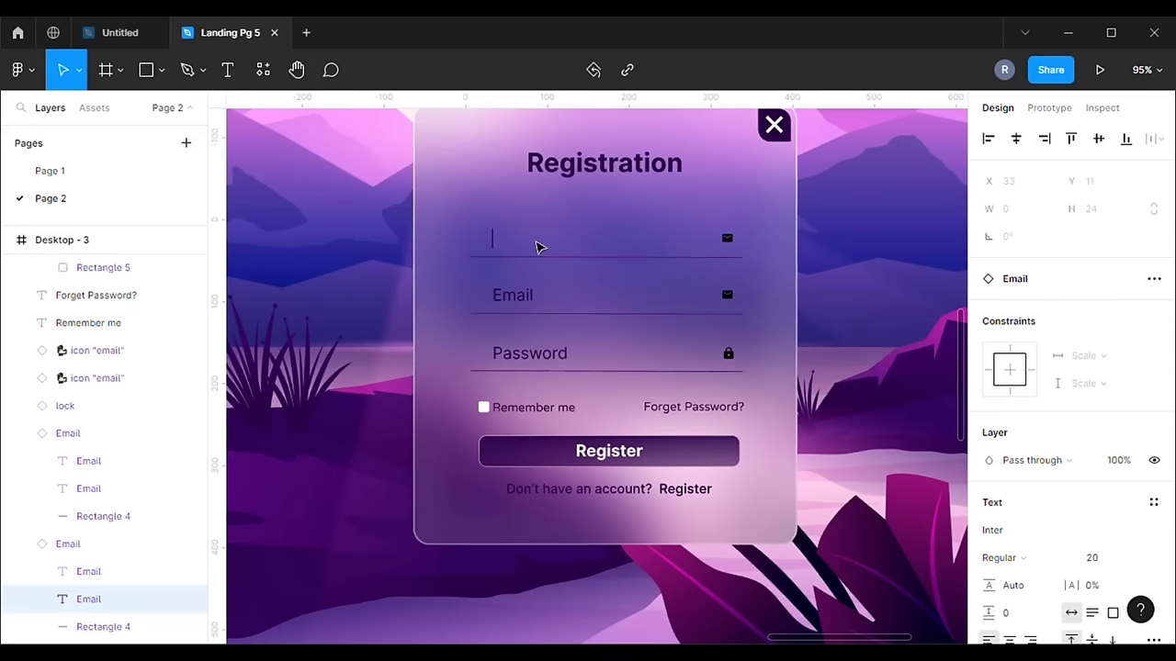
text(Name)
key(Escape)
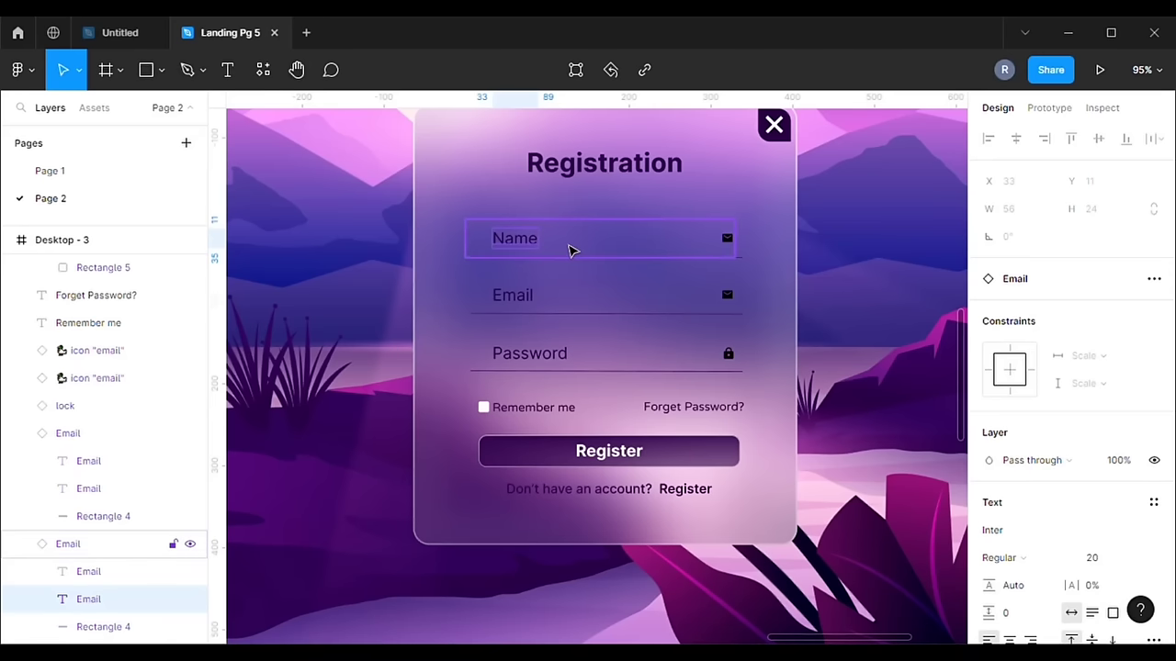
- Replace the Name field's mail icon with a vertically centred person icon from Assets
click(570, 250)
click(94, 109)
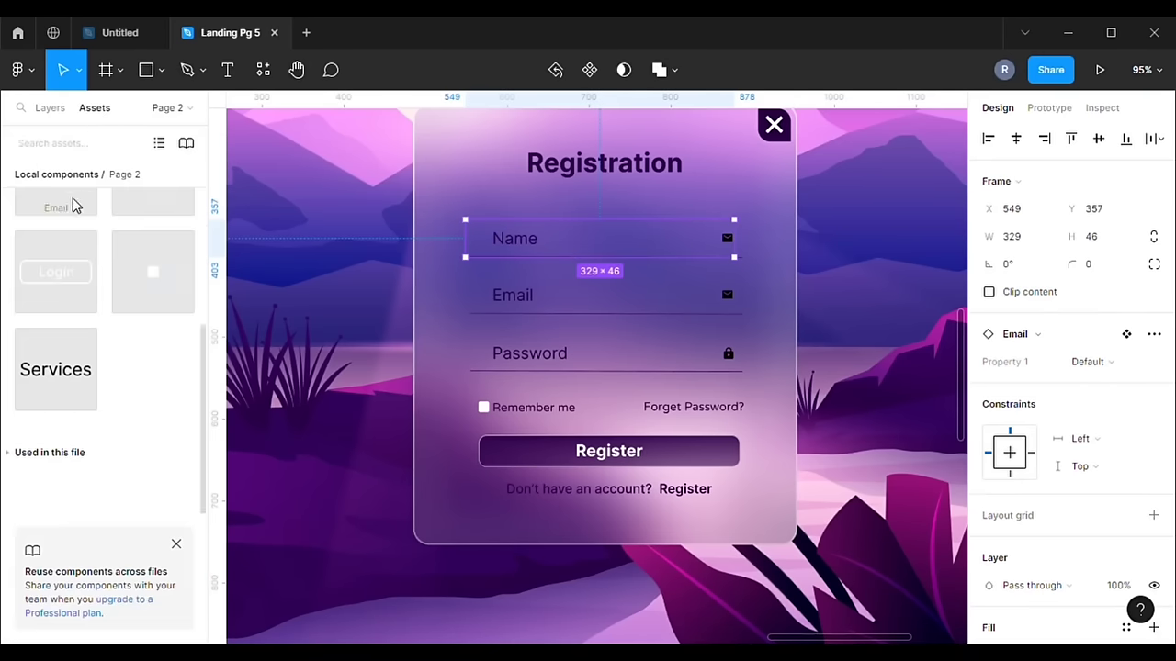
scroll(43, 189, up, 5)
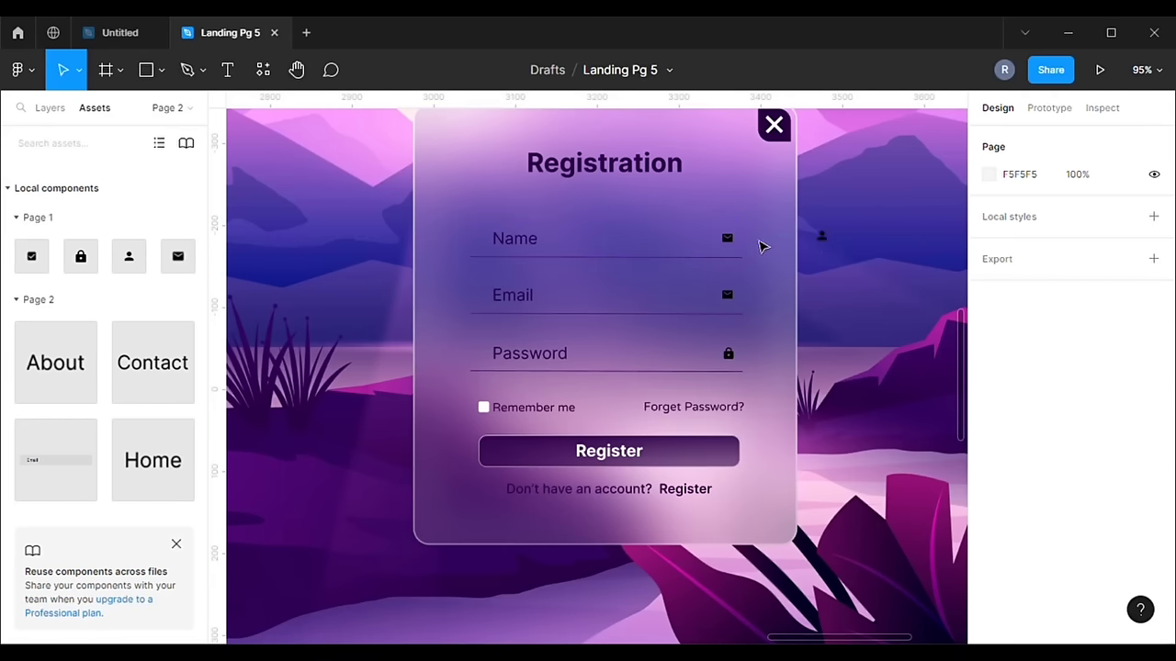
click(731, 243)
key(Delete)
drag(821, 237, 734, 246)
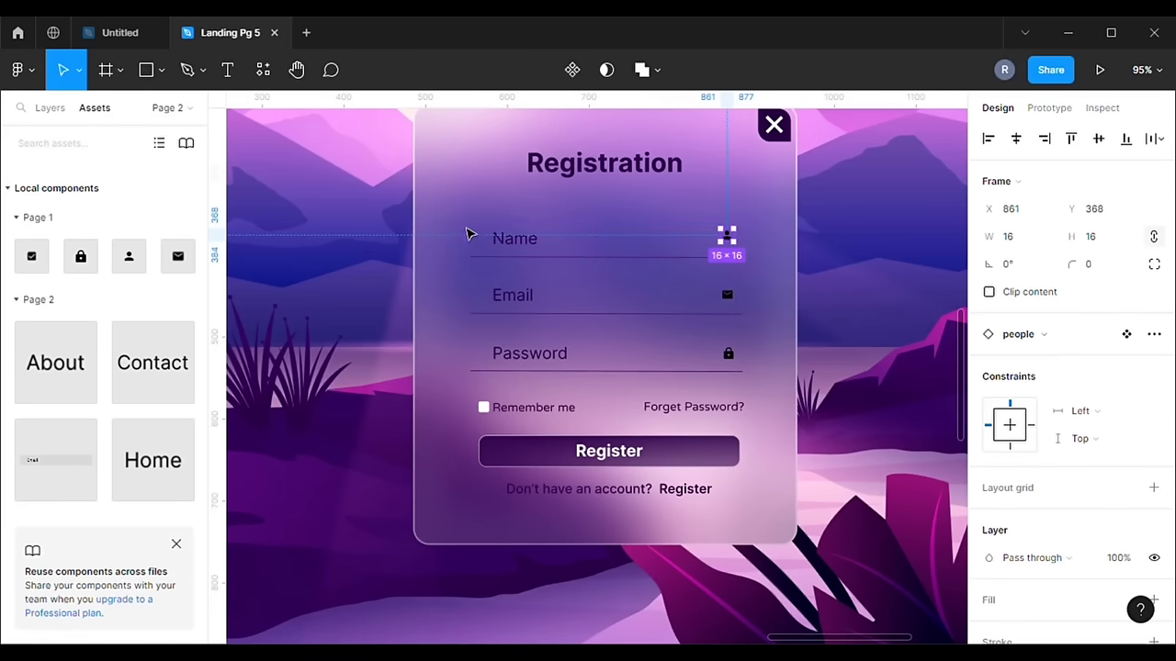
shift+click(551, 243)
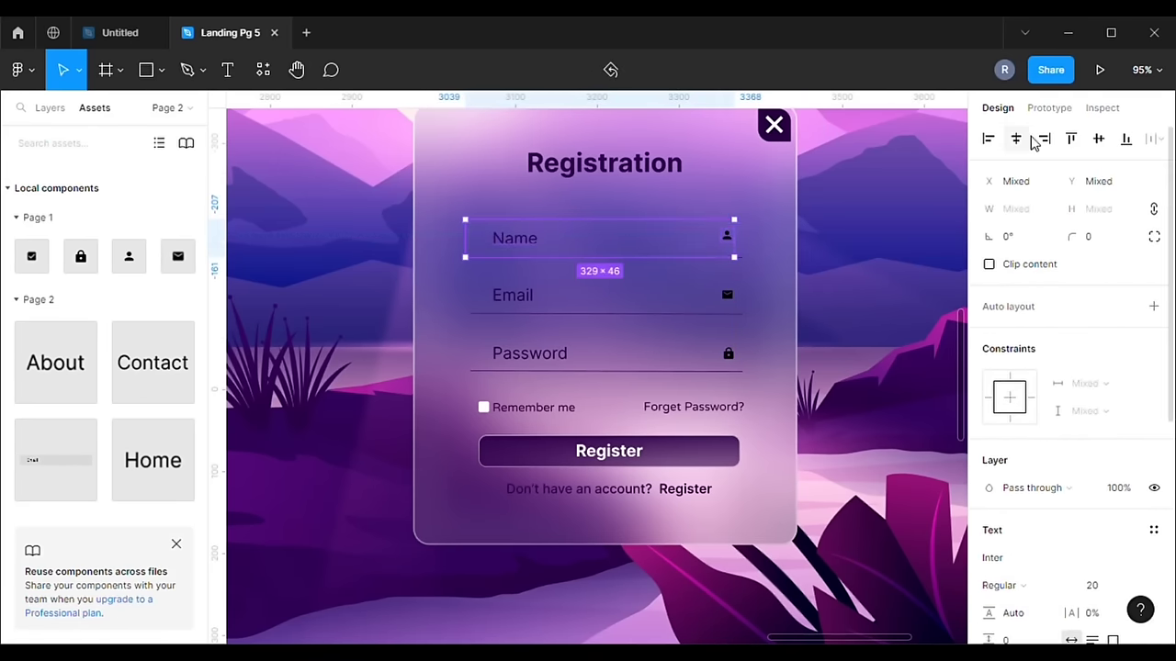
click(1099, 140)
click(730, 243)
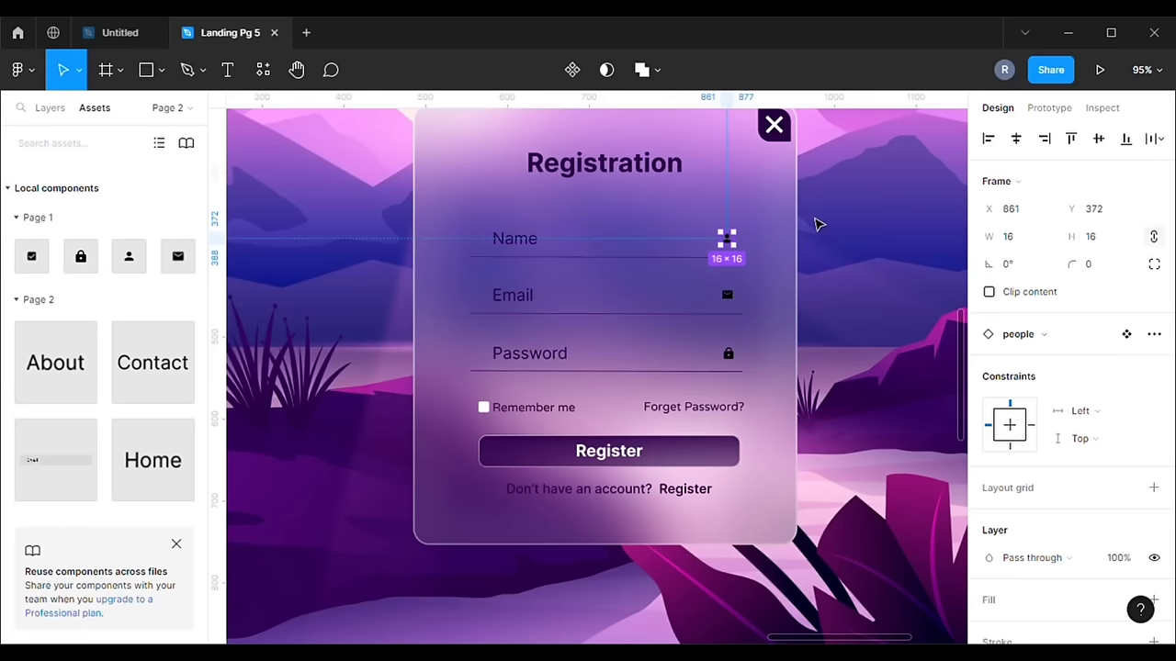
click(797, 228)
click(731, 244)
- Rewrite the Remember me label as 'I agree to the terms & cond…'
double_click(548, 418)
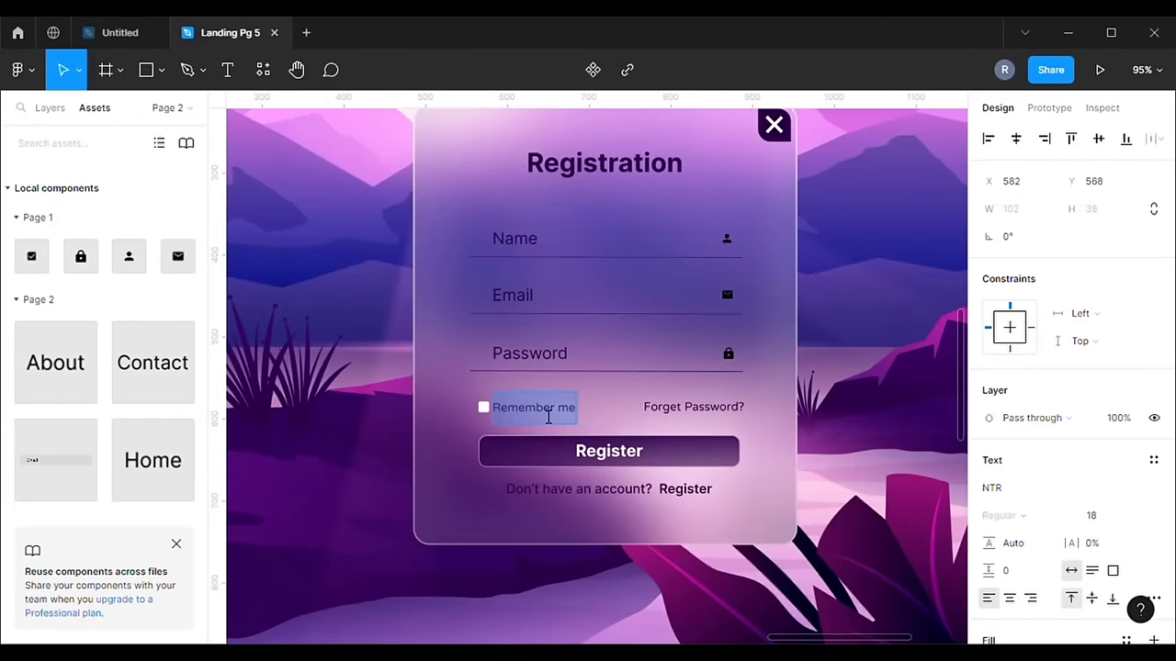
text(i)
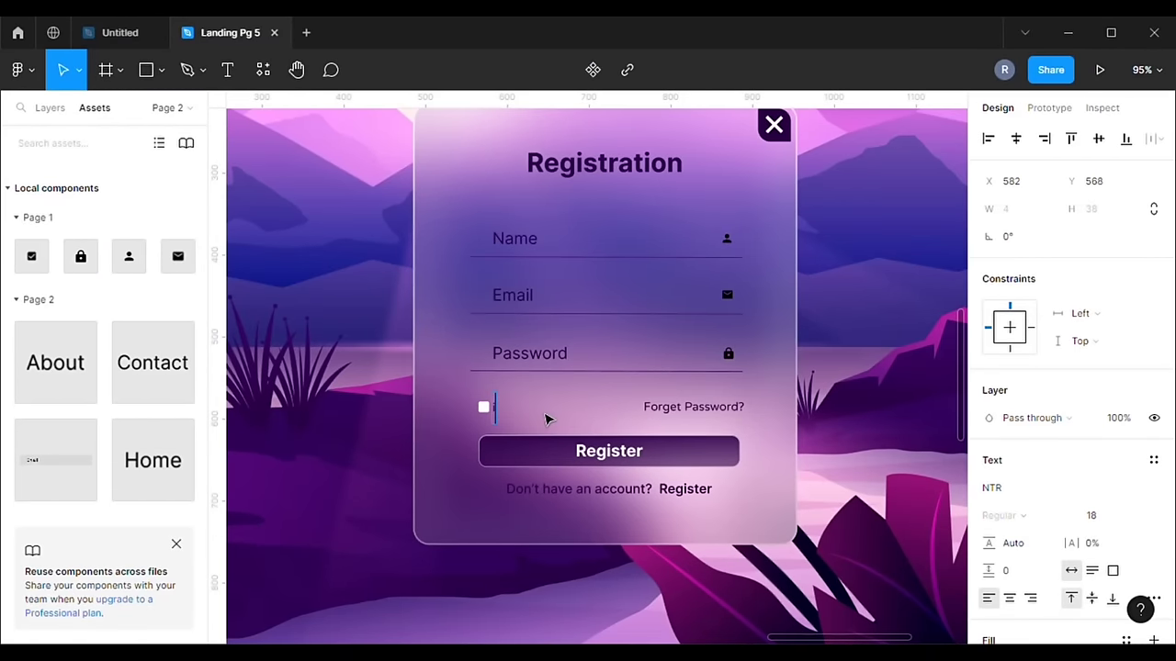
text(gree)
text( to t)
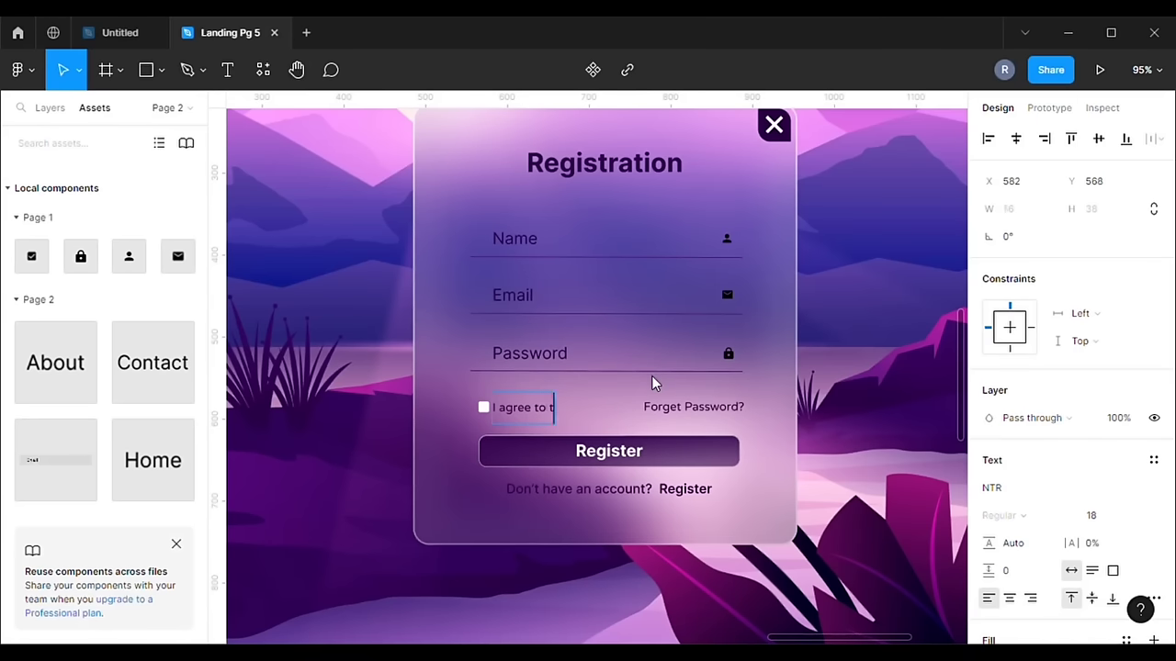
text(the)
key(BackSpace)
key(BackSpace)
key(BackSpace)
text(he term)
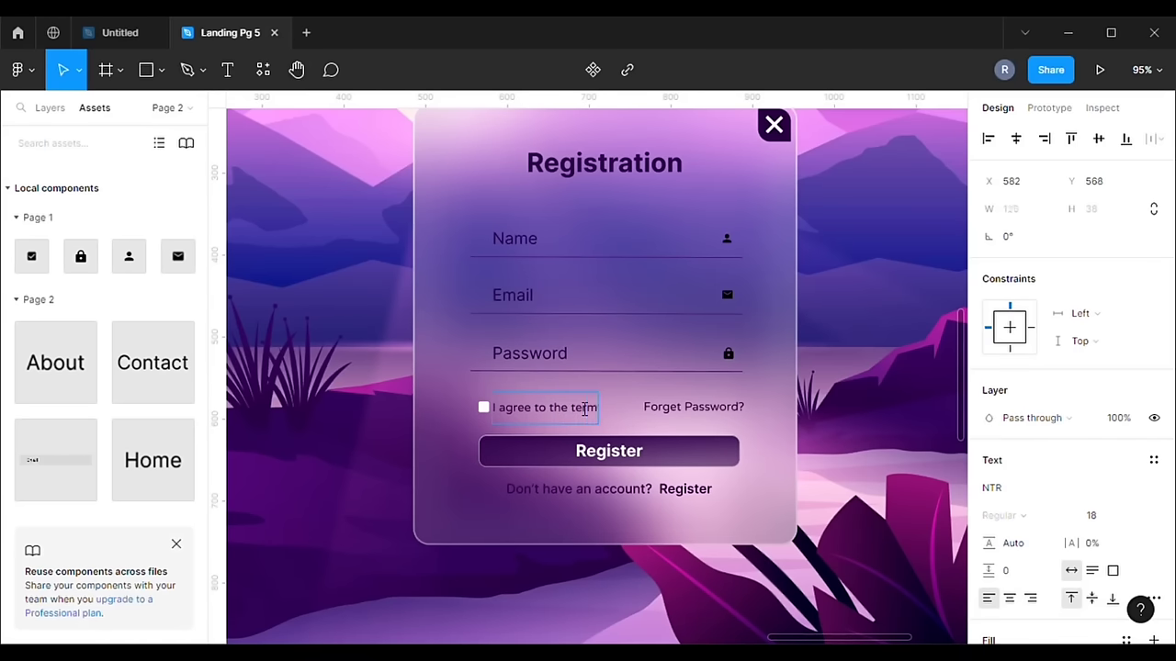
text(s &)
text( C)
key(BackSpace)
key(BackSpace)
key(BackSpace)
text(onditi)
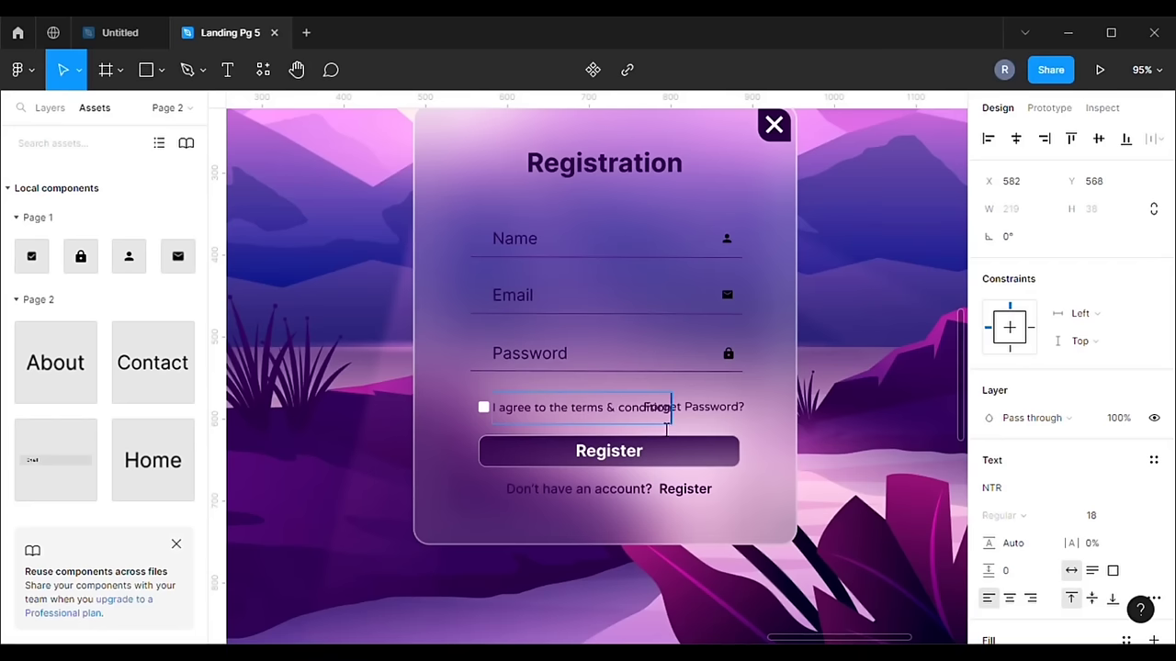
- Delete Forget Password? and complete the label as 'terms & conditions'
click(730, 409)
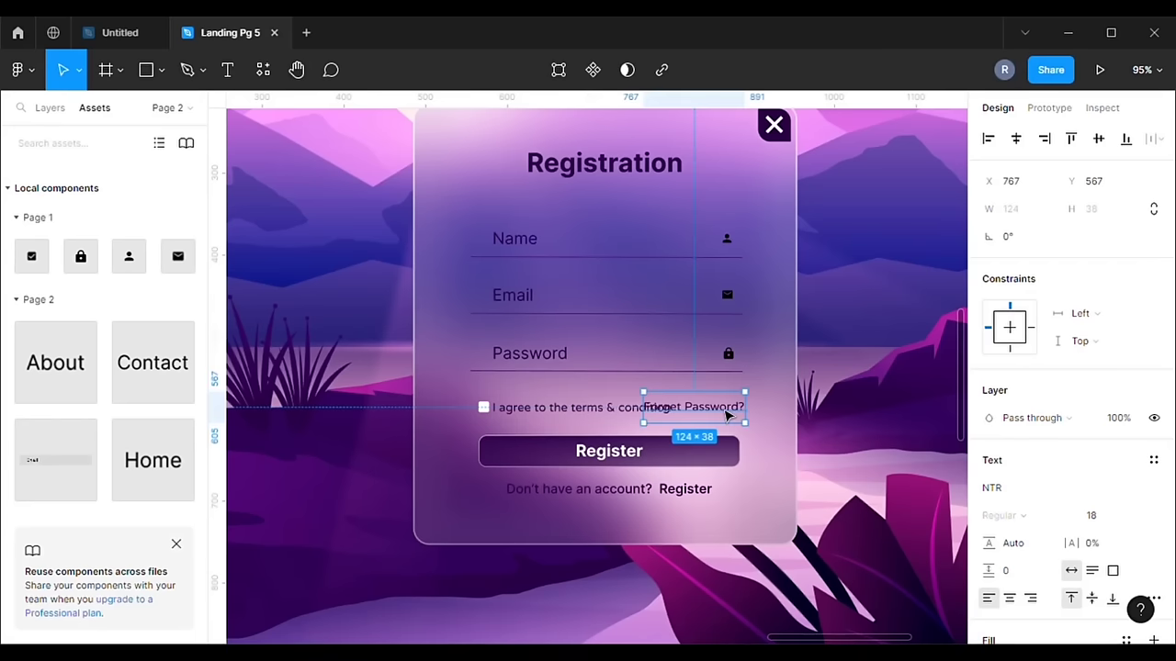
key(Delete)
click(669, 409)
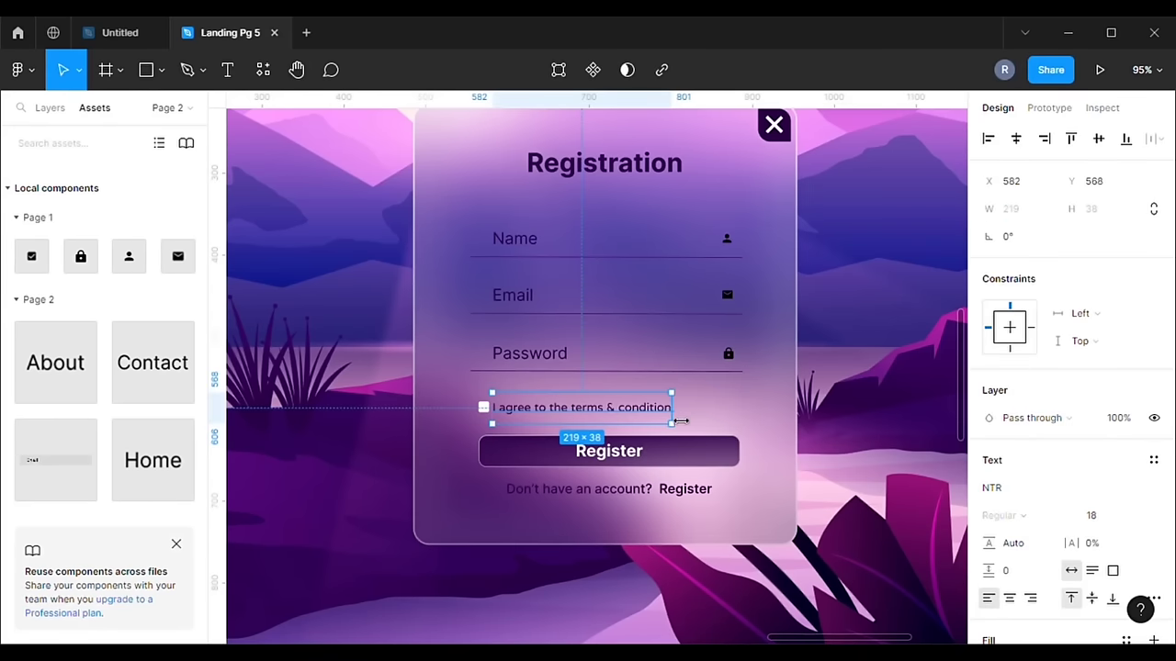
double_click(669, 410)
click(676, 415)
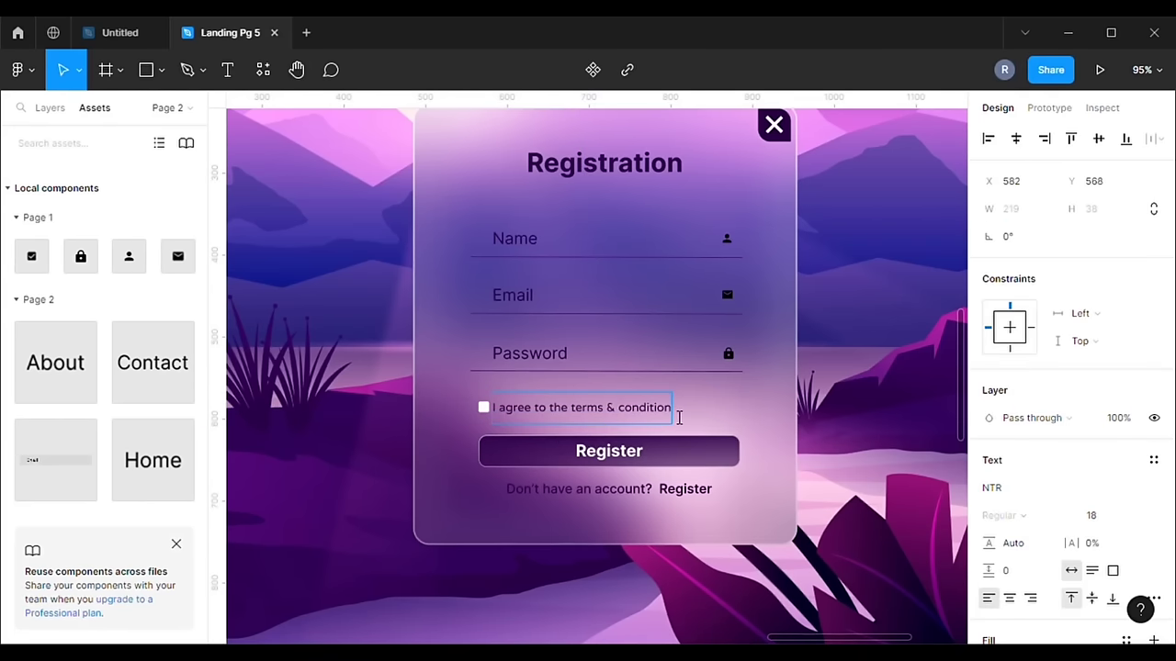
text(s)
key(Escape)
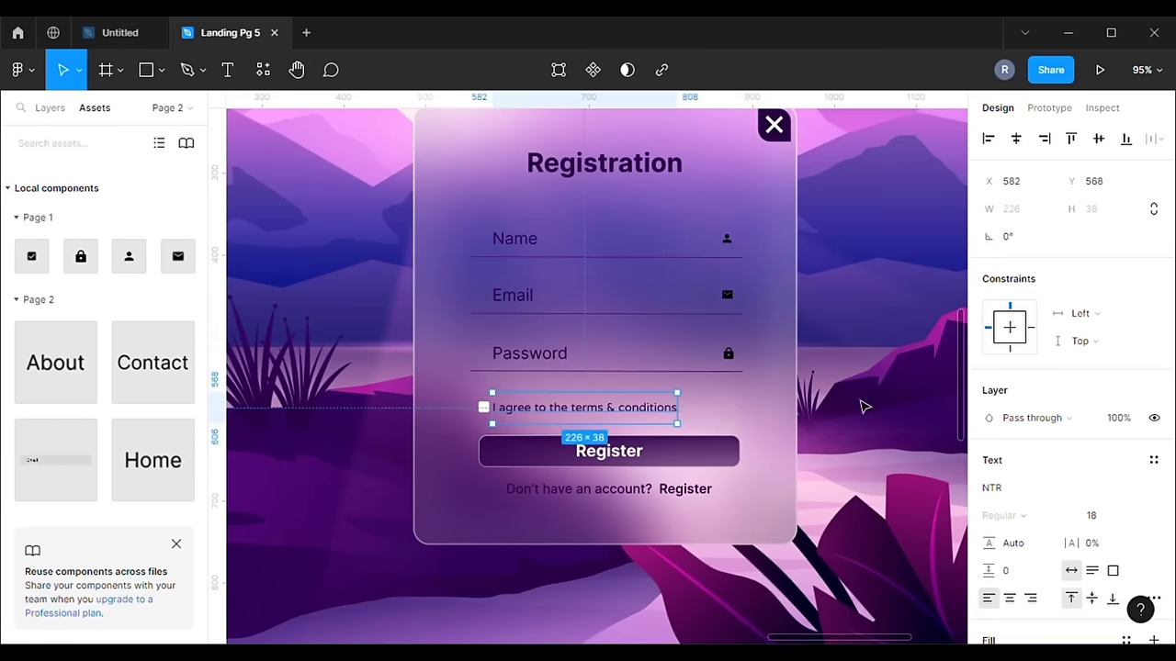
click(864, 406)
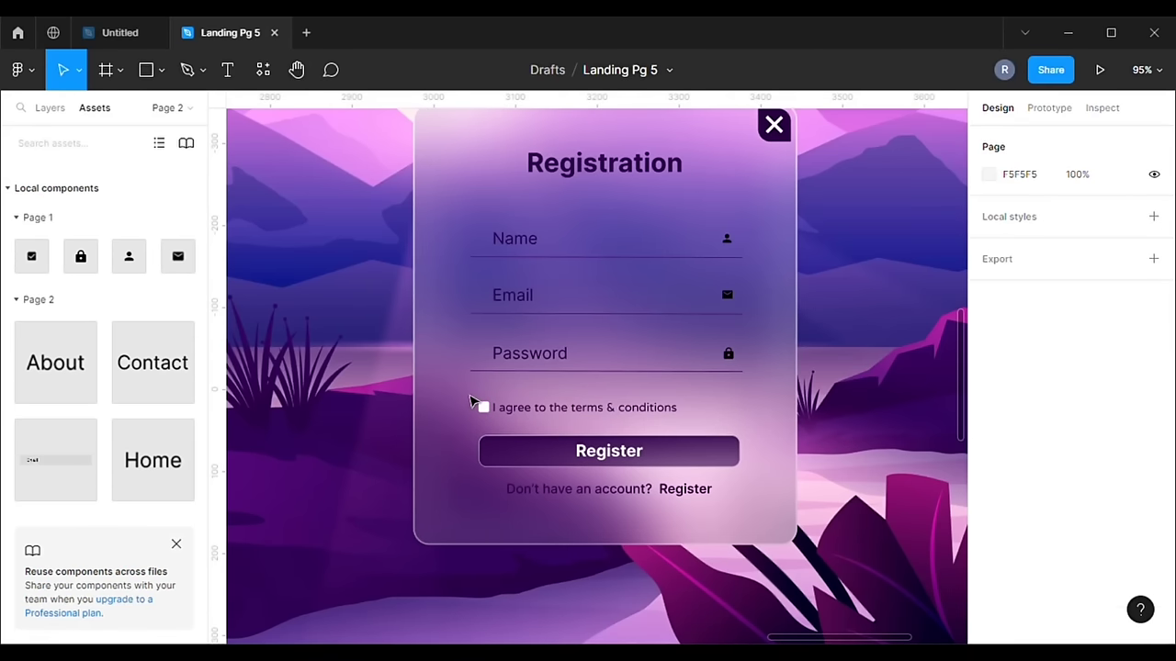
- Group the checkbox with its terms label, then nudge that row and the Register button up
drag(471, 401, 538, 420)
key(shift+a)
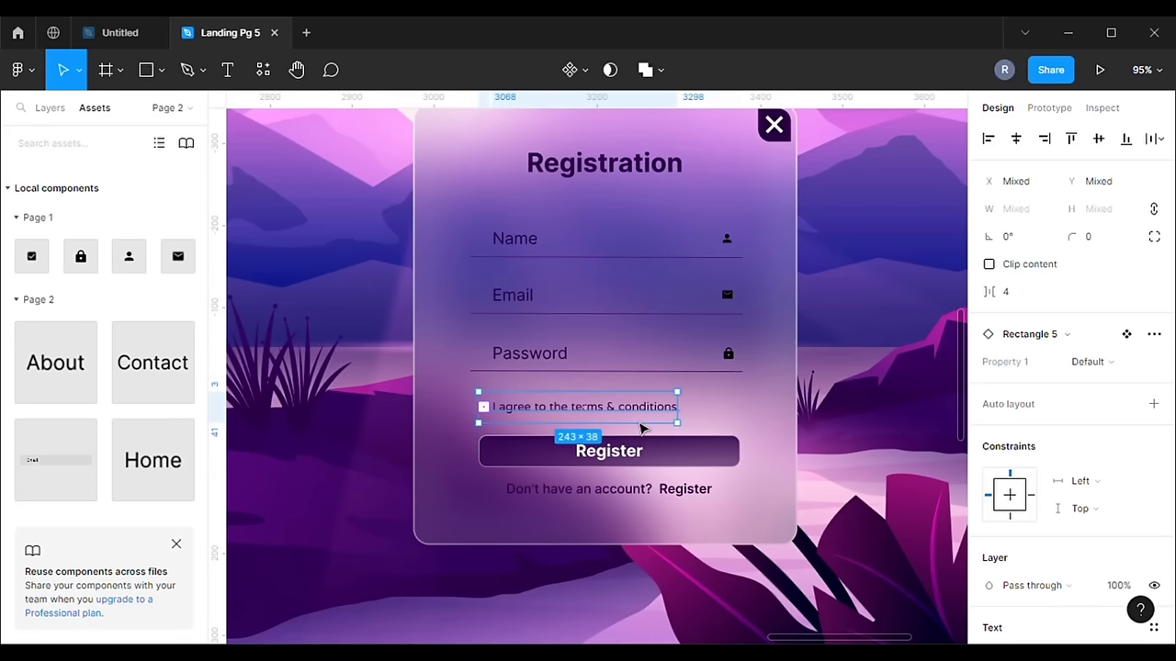
key(Up)
key(Up)
key(Up)
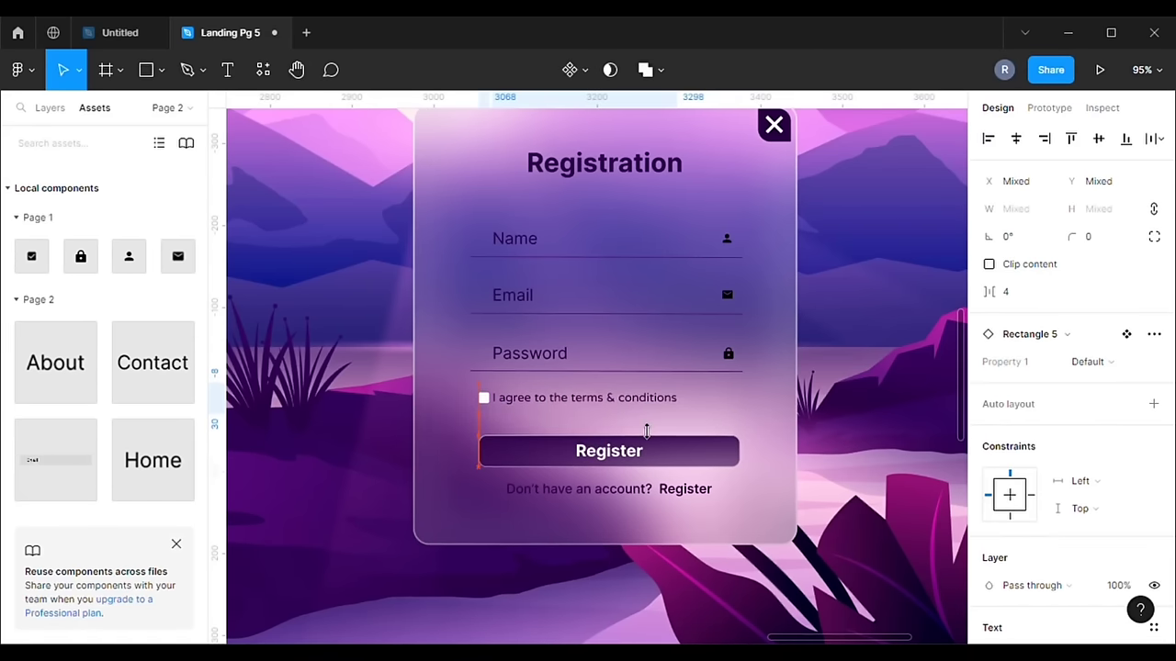
key(Up)
key(Up)
key(Up)
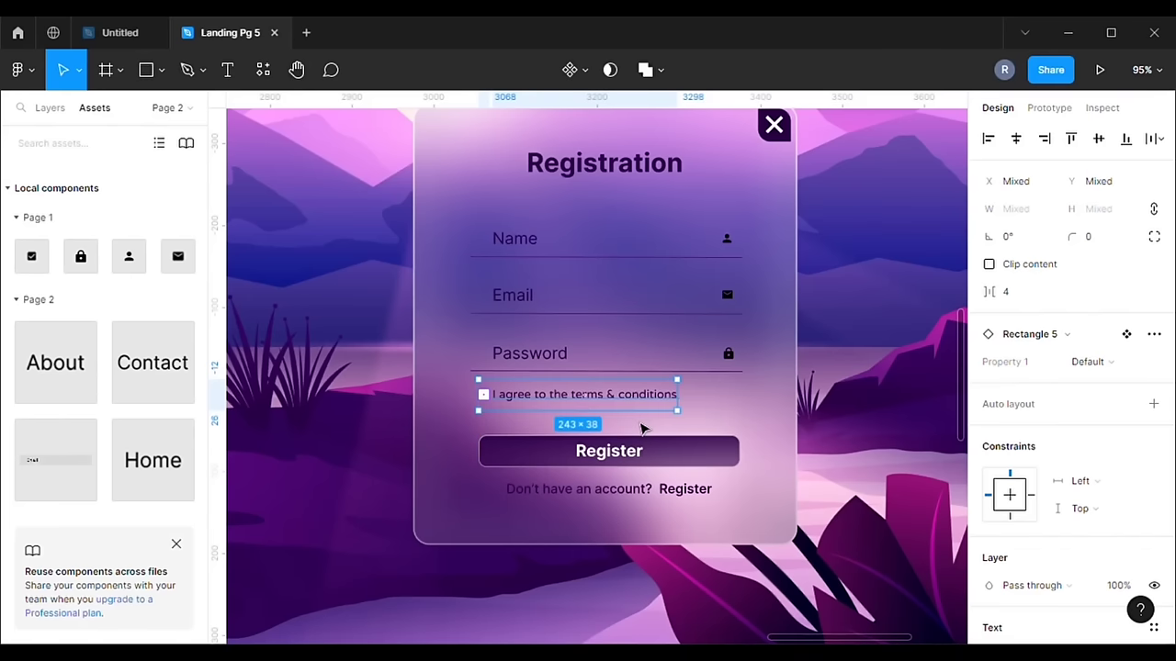
key(Up)
key(Up)
drag(460, 447, 628, 484)
key(shift+Up)
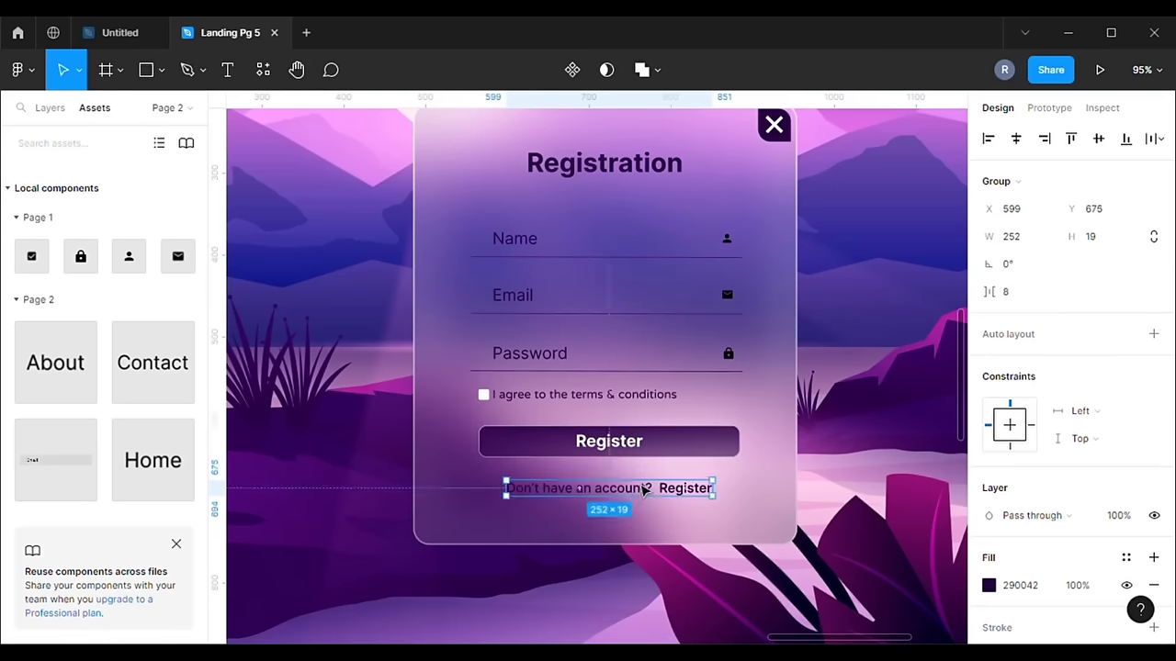
- Ungroup the bottom text row and change its prompt to 'Already have an account'
right_click(627, 484)
click(695, 348)
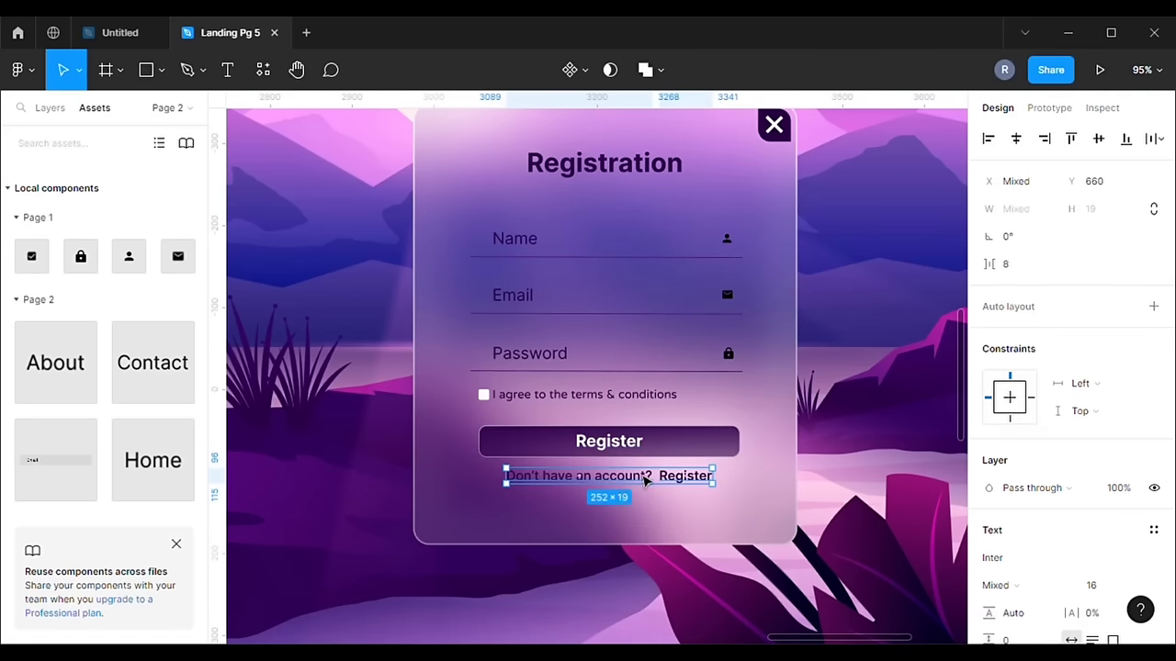
click(646, 480)
double_click(537, 479)
text(Al)
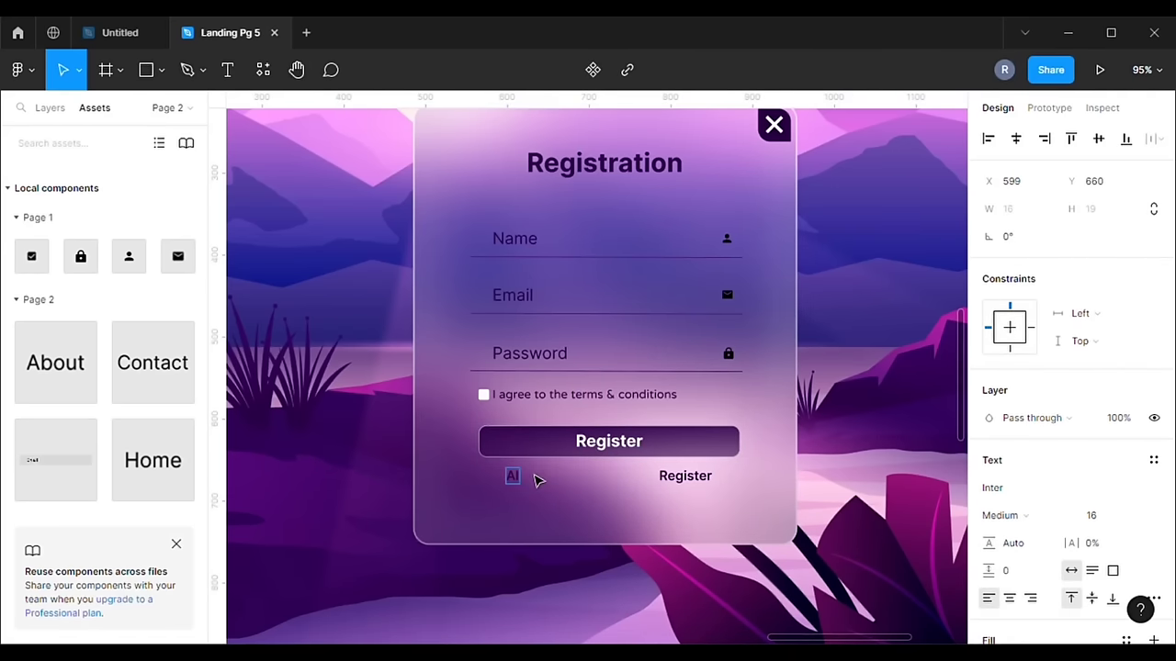
text(ready)
text( have a)
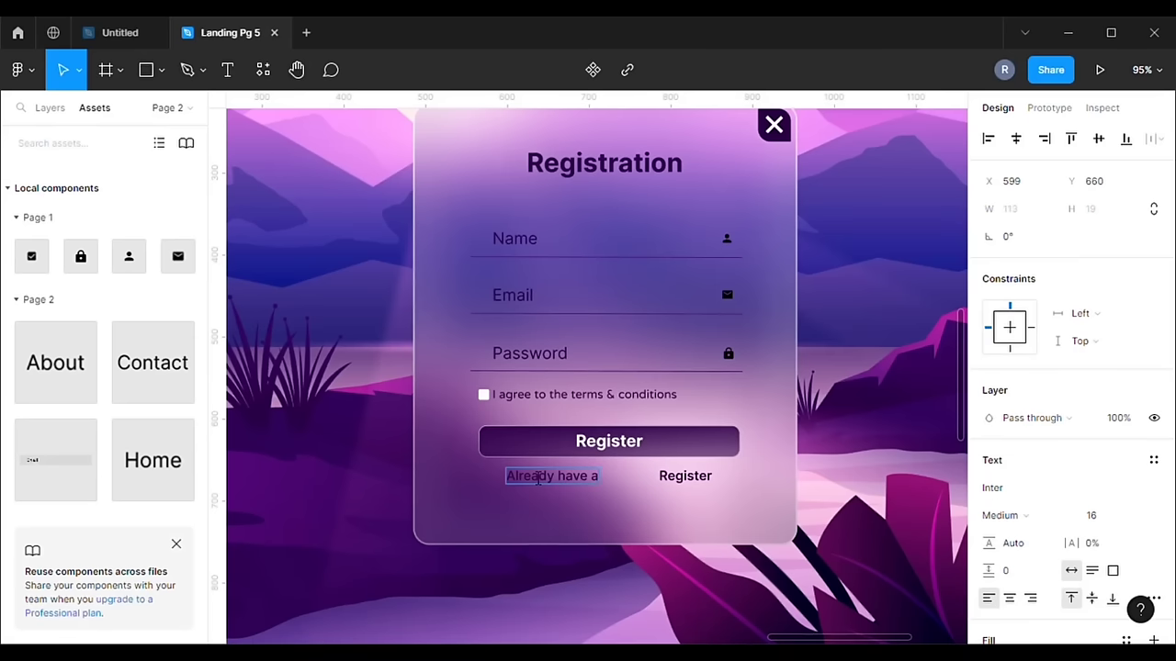
text(n accou)
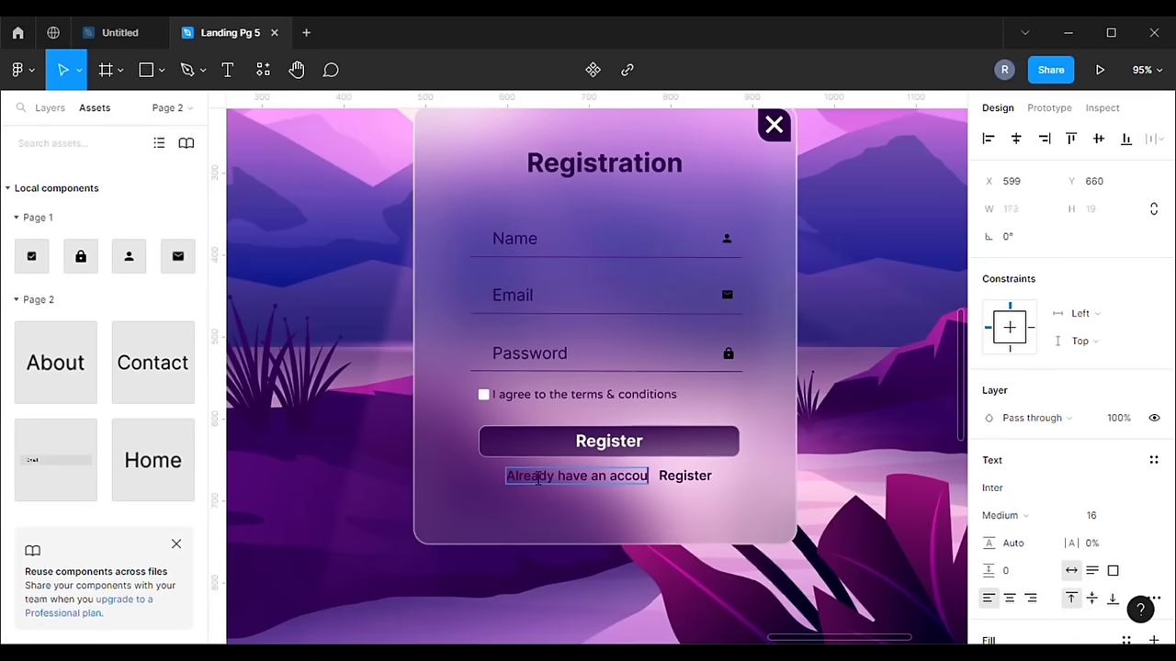
text(nt)
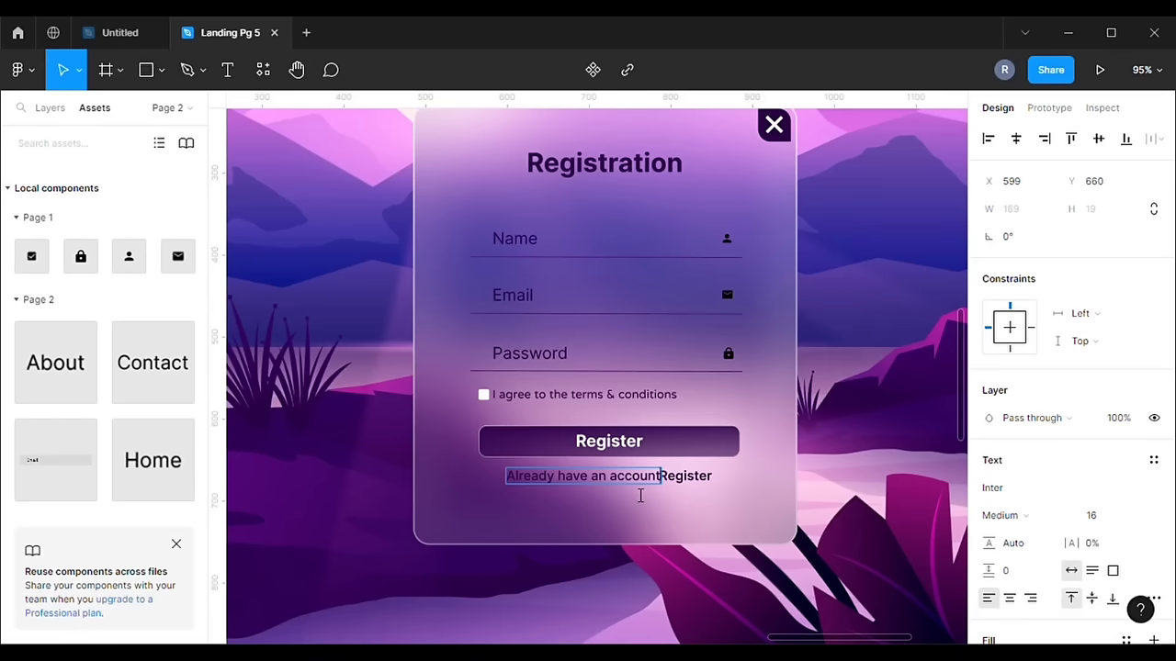
key(Escape)
- Change the Register link text to 'Login' and align it beside the prompt
double_click(689, 476)
text(Log)
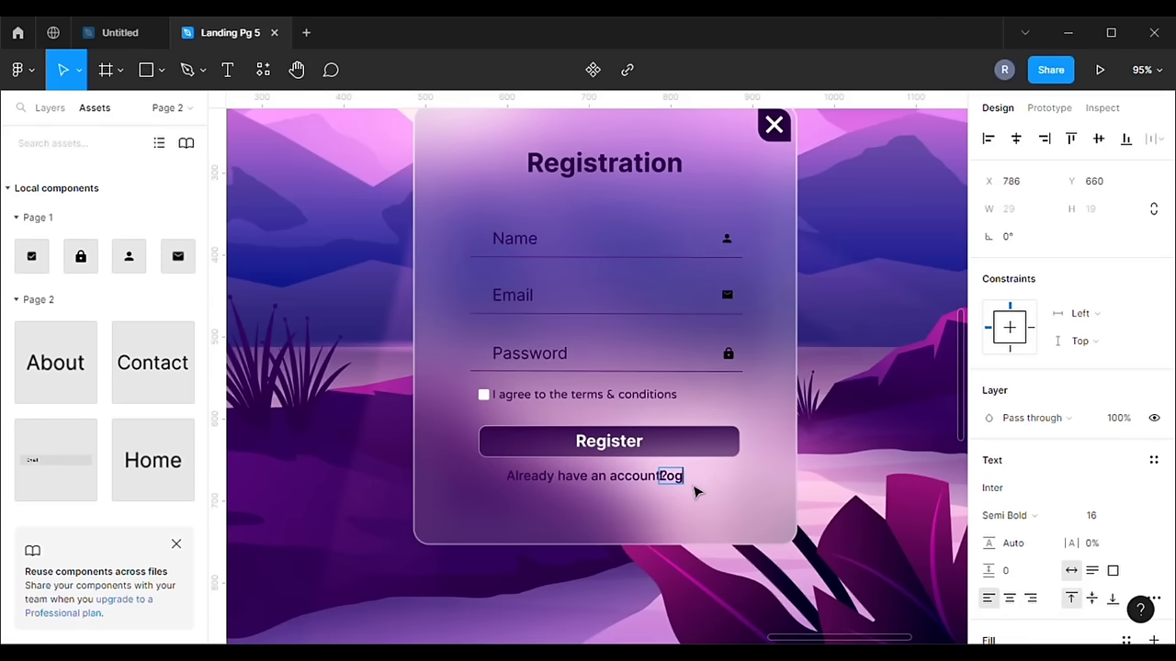
text(in)
key(Escape)
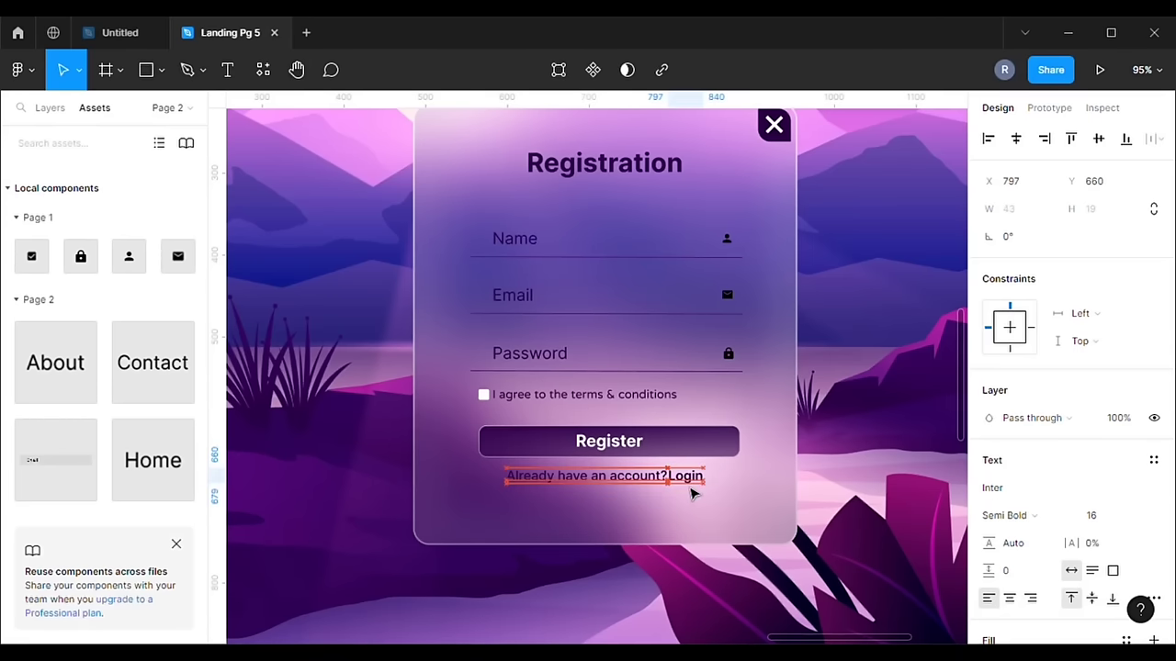
click(735, 499)
drag(686, 476, 687, 476)
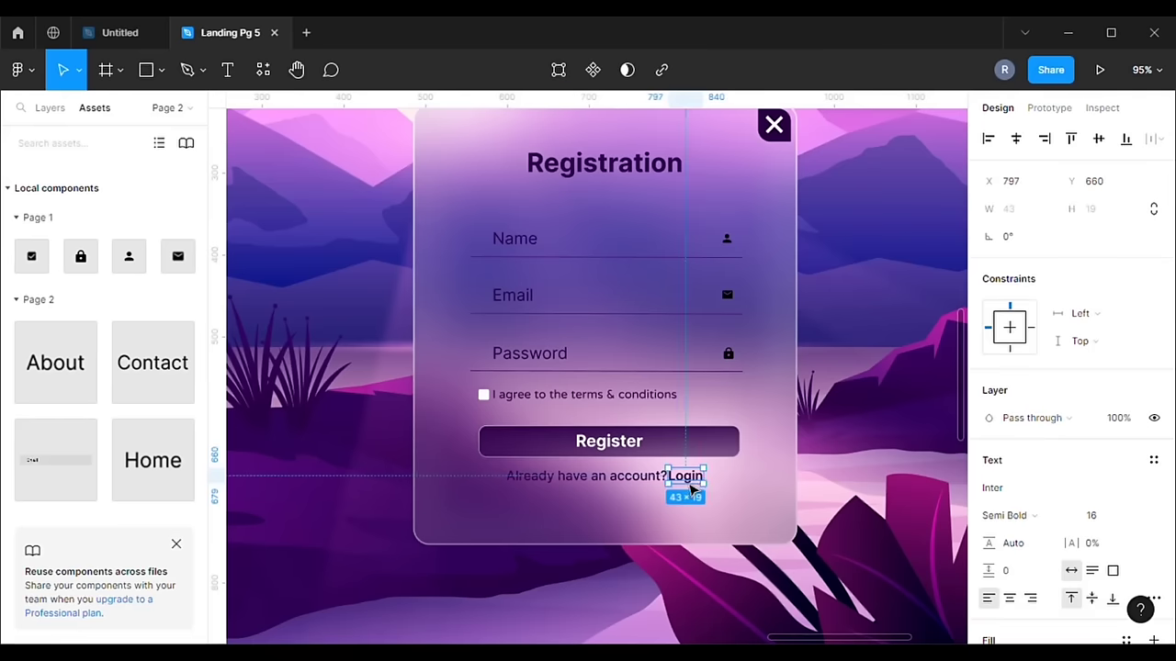
click(738, 494)
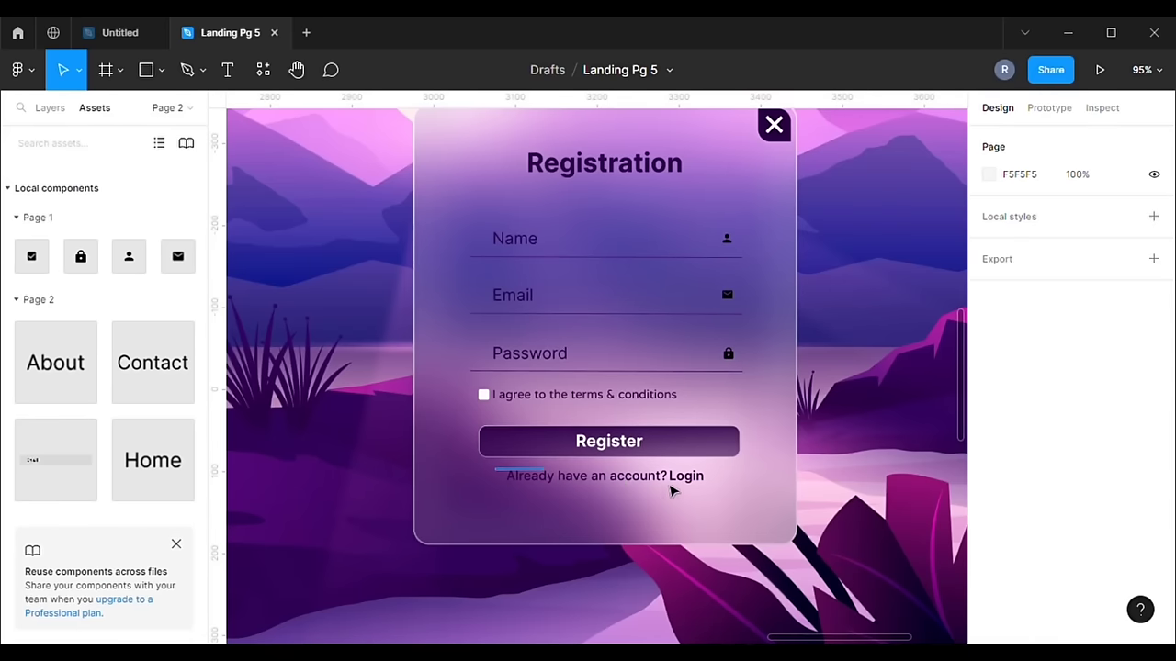
drag(670, 492, 729, 493)
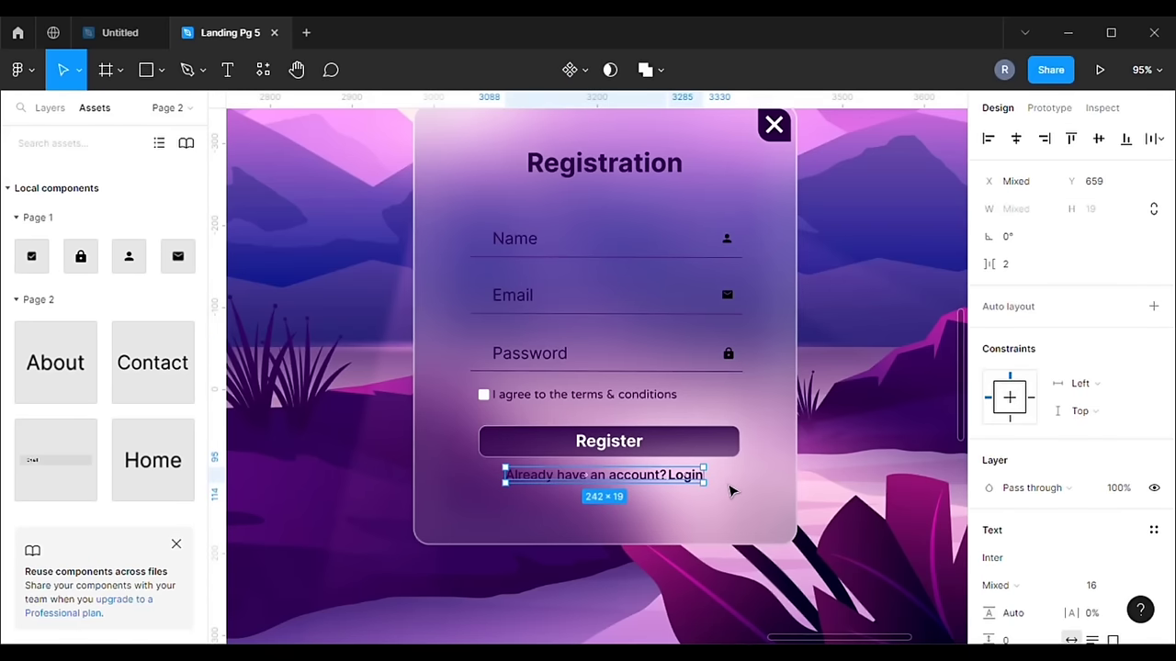
- Switch to Prototype mode and select the Desktop - 1 landing frame
click(741, 490)
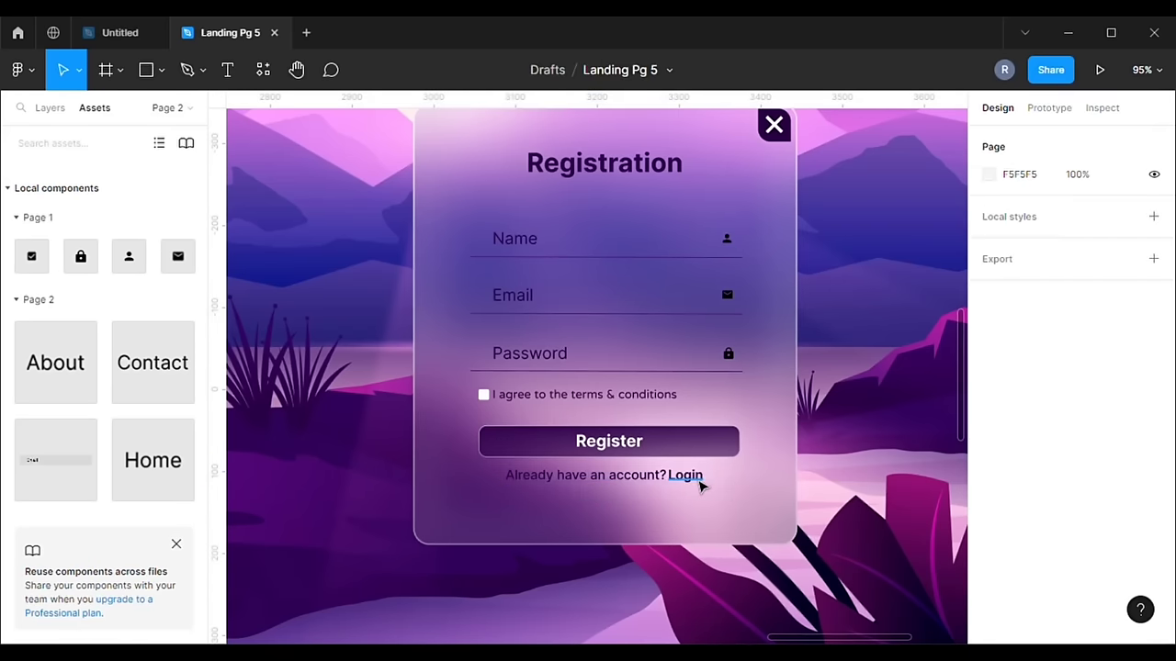
click(700, 480)
click(742, 486)
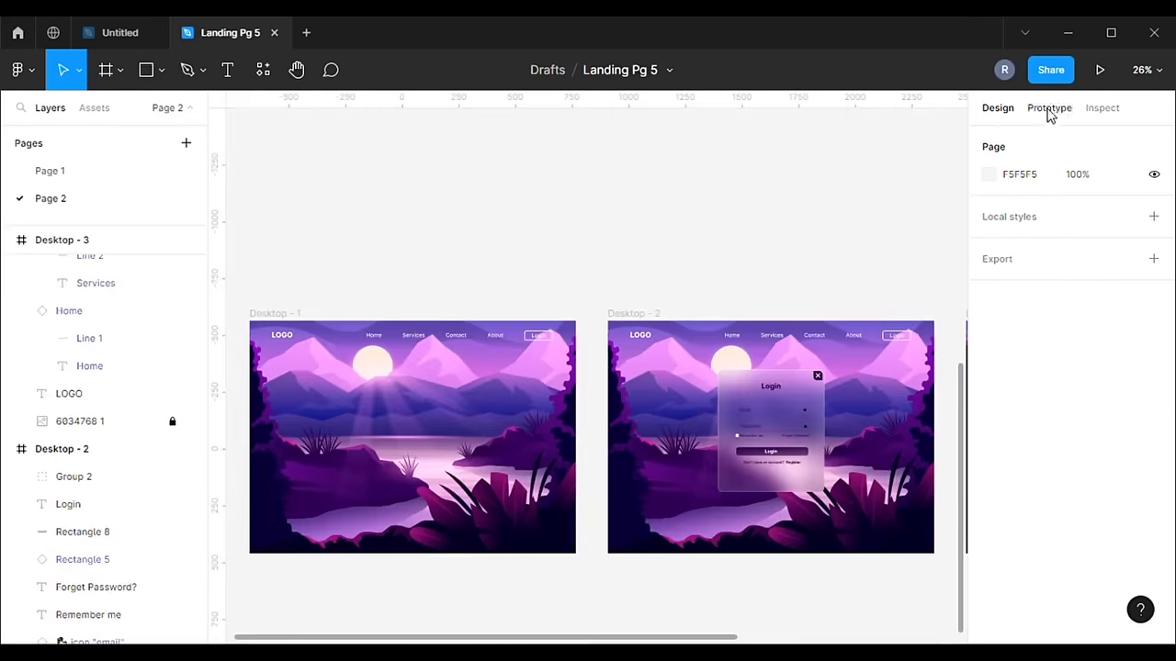
click(1049, 108)
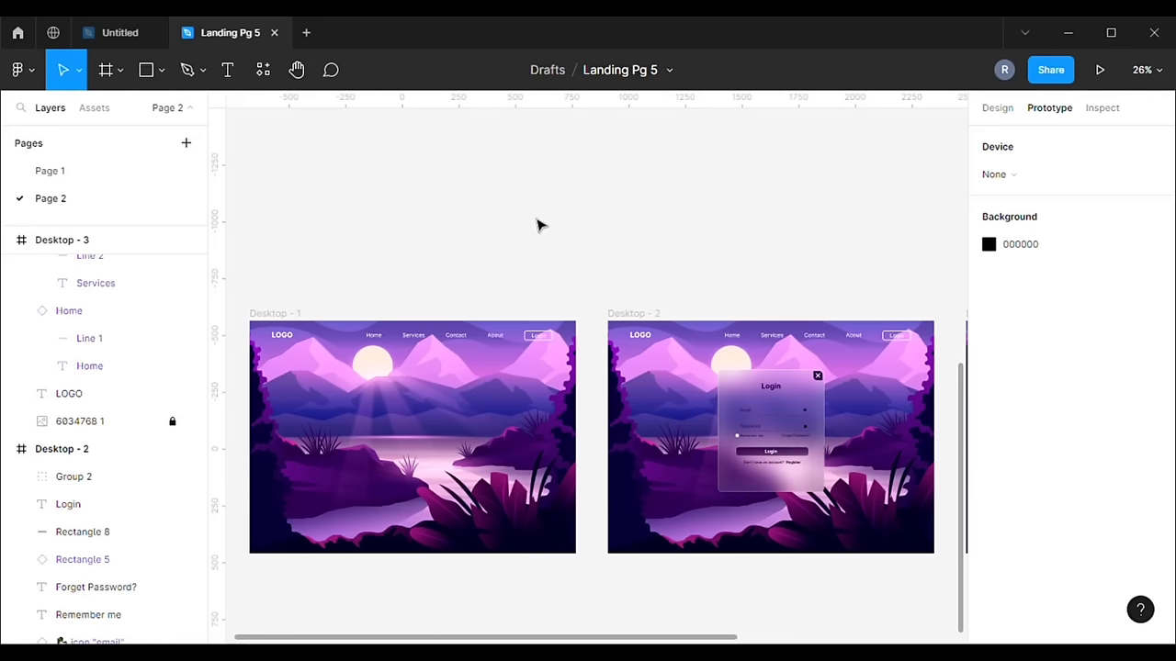
click(274, 323)
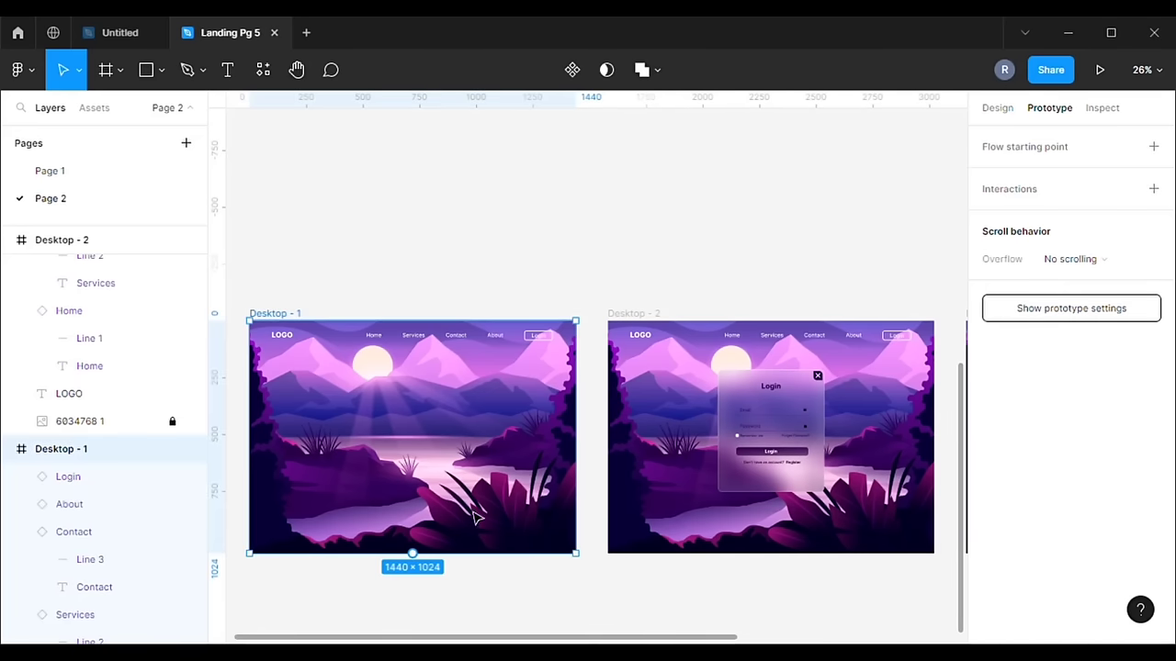
mouse_move(538, 336)
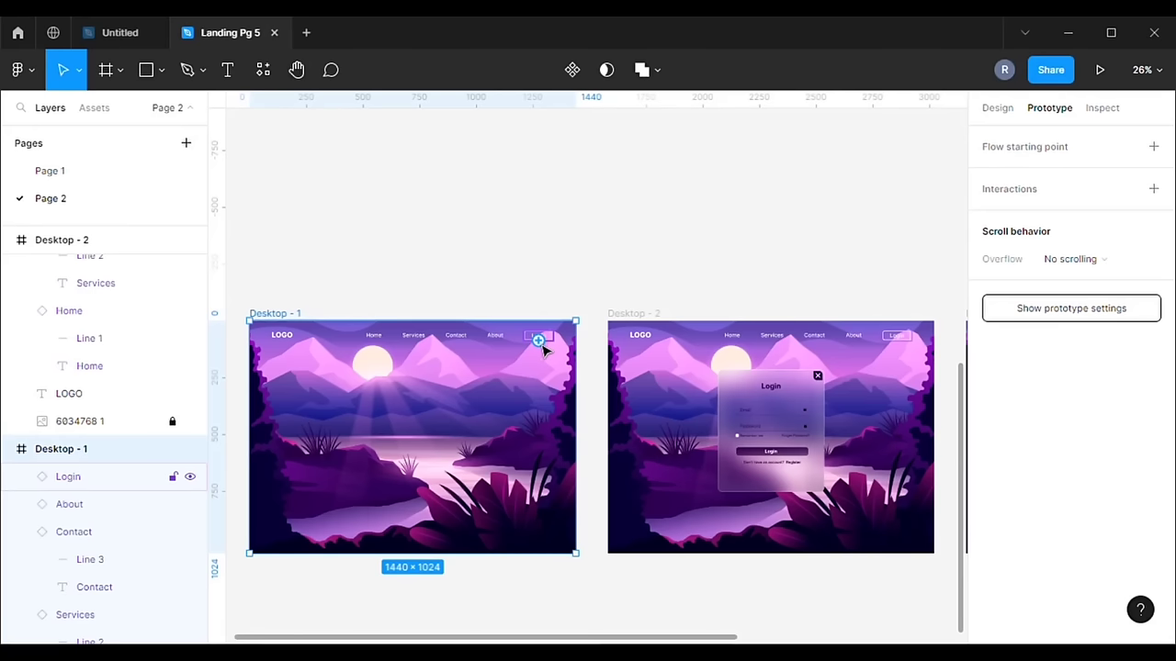
scroll(546, 349, up, 1)
scroll(549, 361, up, 1)
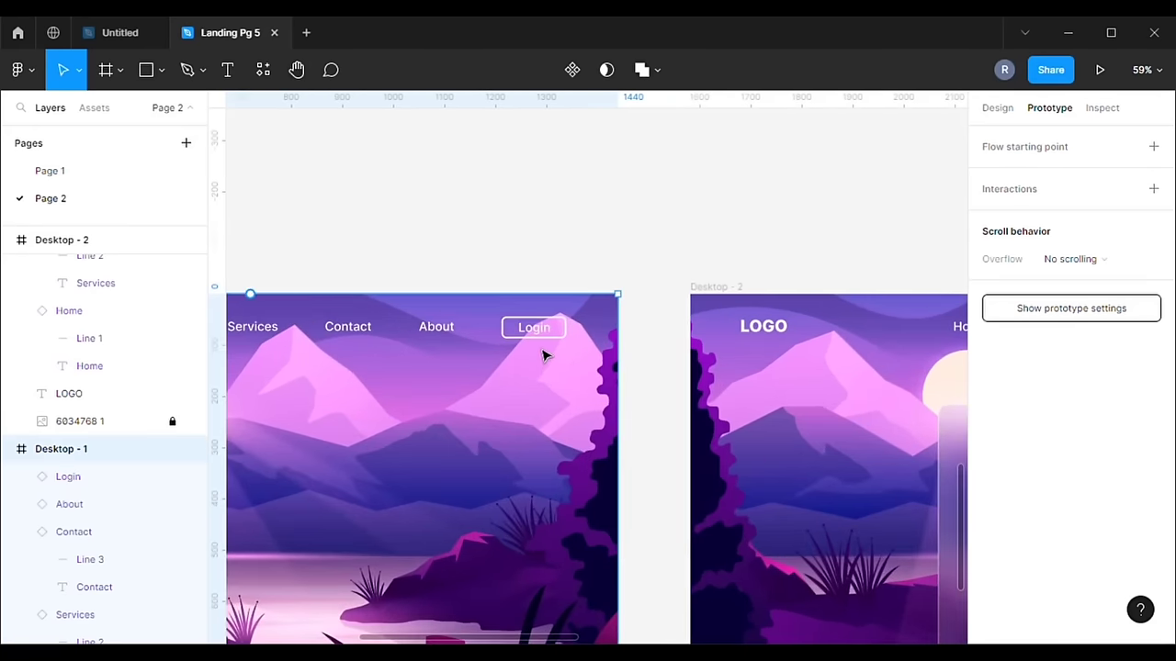
- Link the landing page's Login button to Desktop - 2 with an instant On click navigation
click(536, 328)
mouse_move(566, 328)
mouse_down()
mouse_move(643, 407)
mouse_move(703, 440)
mouse_up()
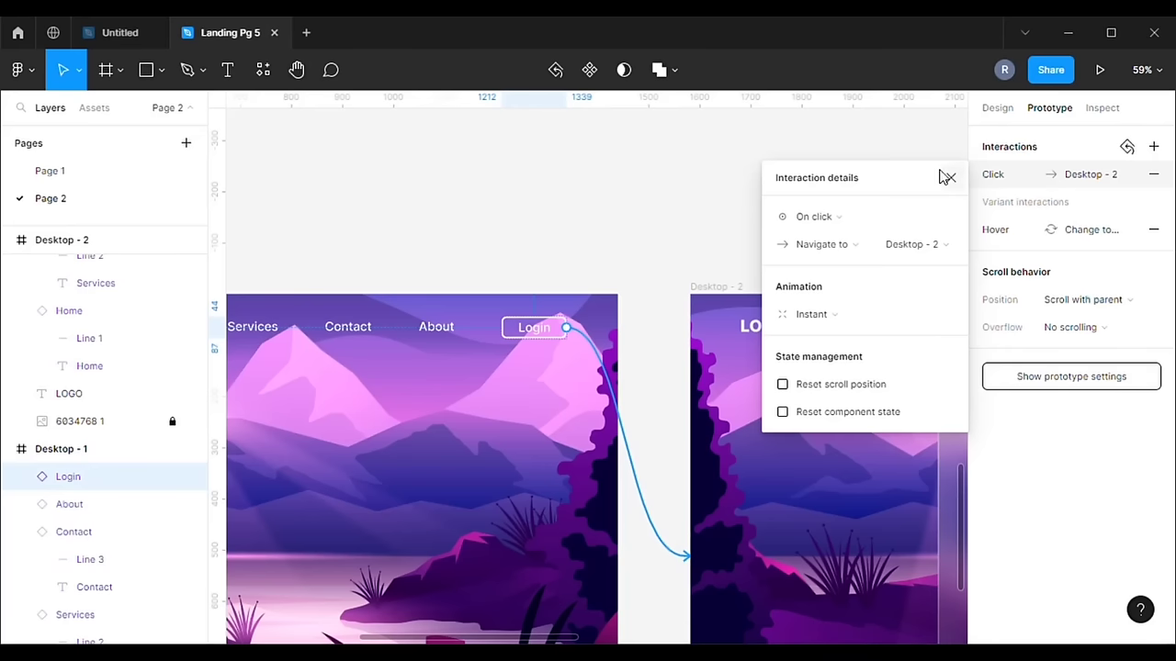
key(Escape)
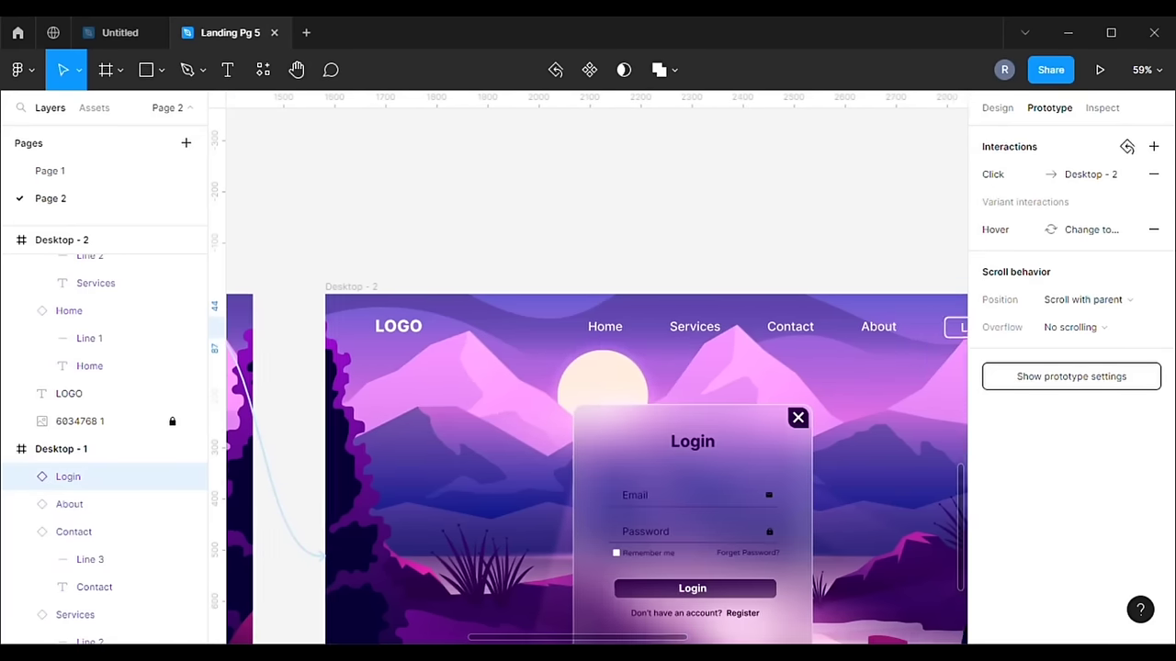
drag(497, 643, 658, 644)
scroll(643, 571, down, 1)
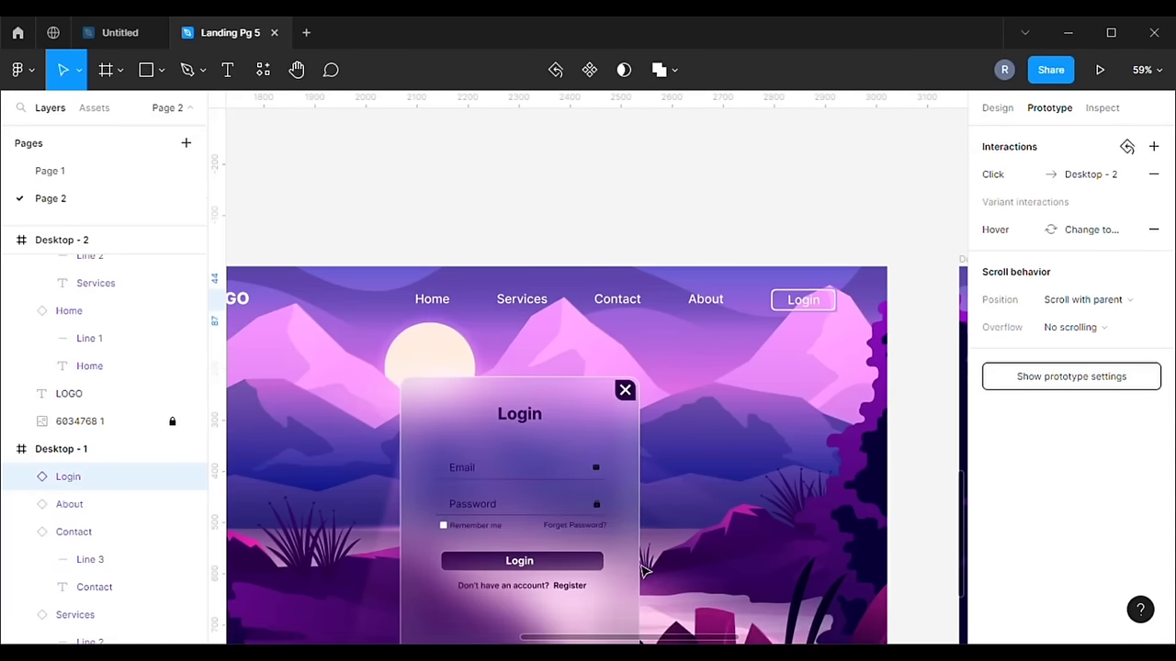
scroll(593, 598, down, 3)
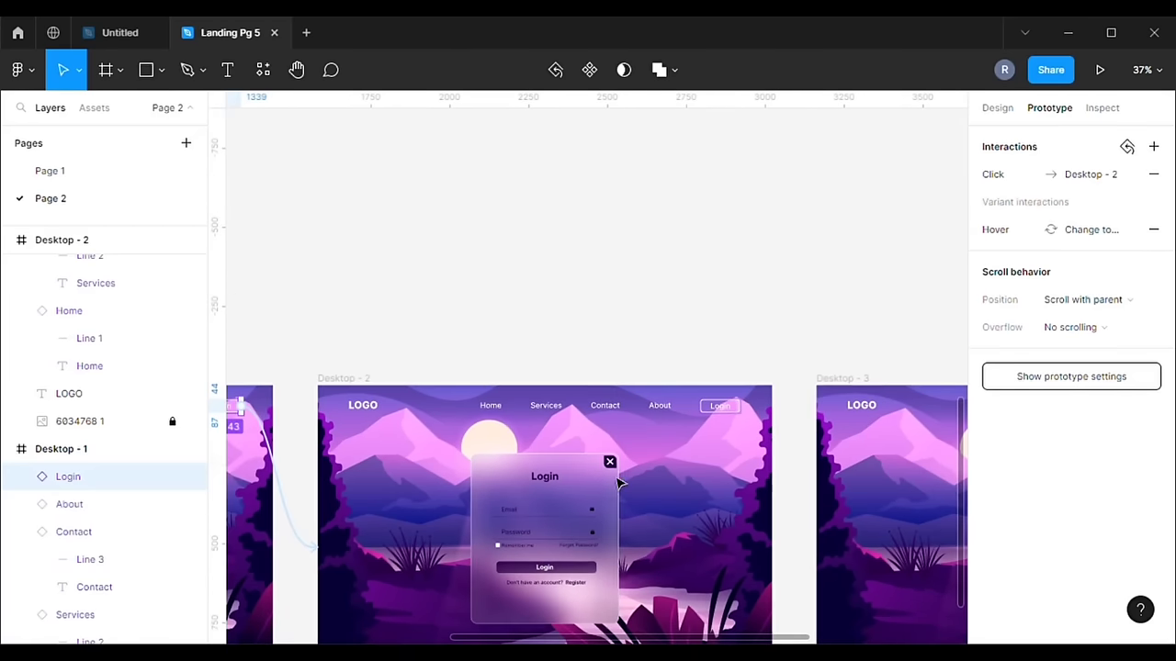
- Link the Login card's close icon to navigate to Desktop - 1 on click
click(608, 463)
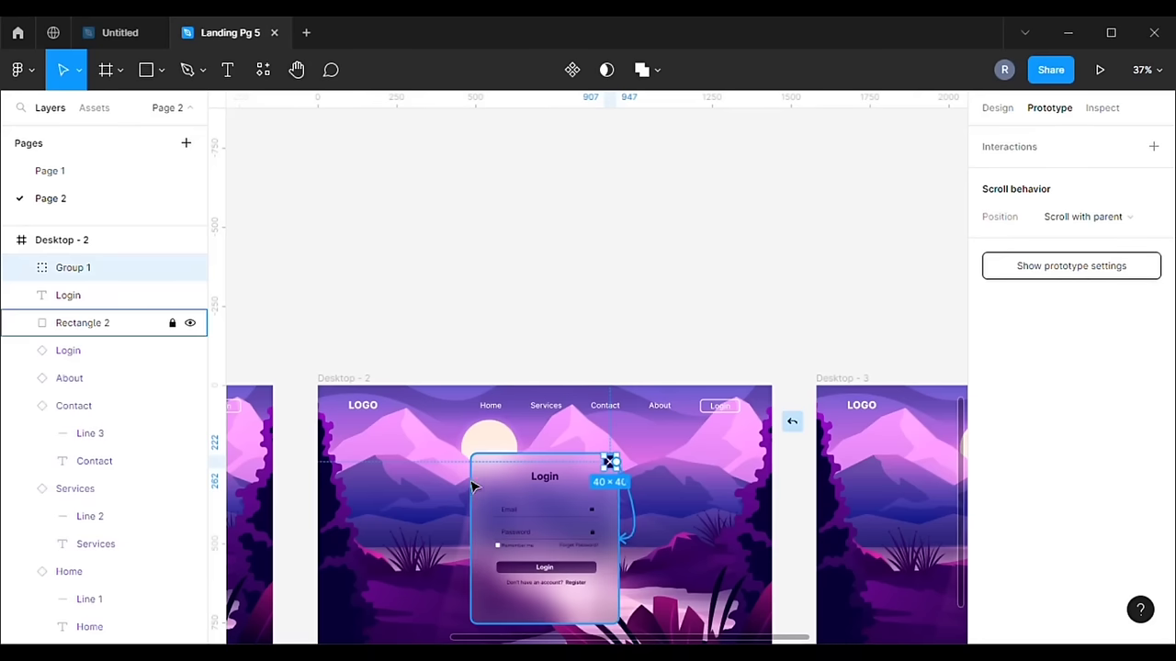
drag(606, 462, 270, 521)
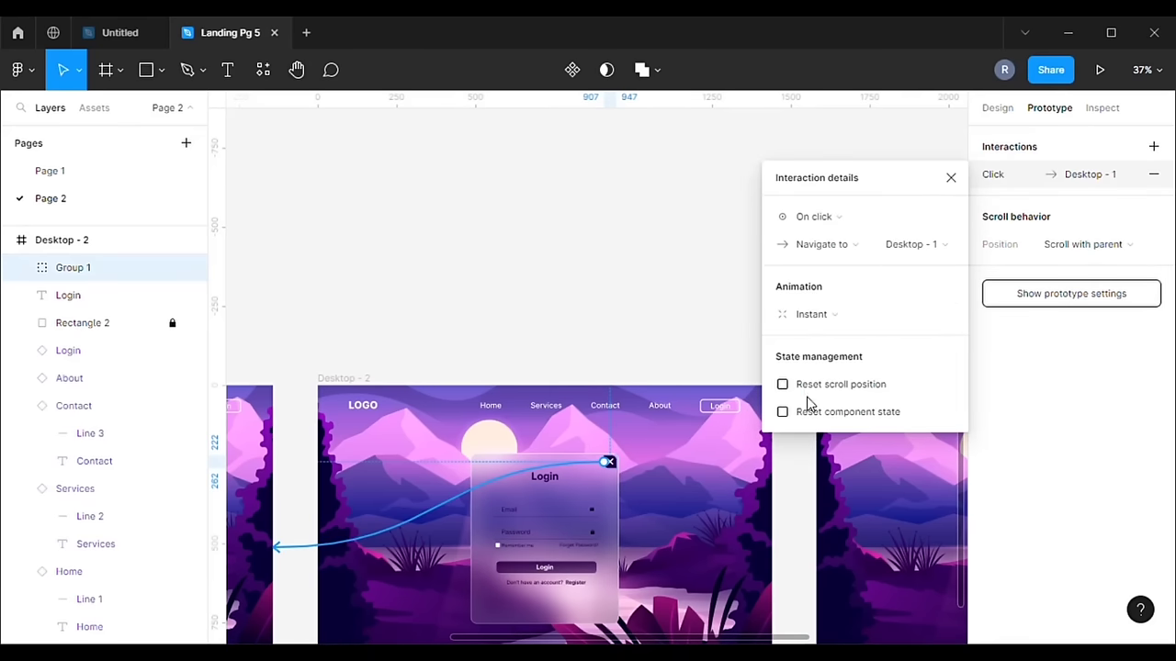
click(805, 487)
scroll(826, 478, right, 2)
scroll(826, 477, right, 4)
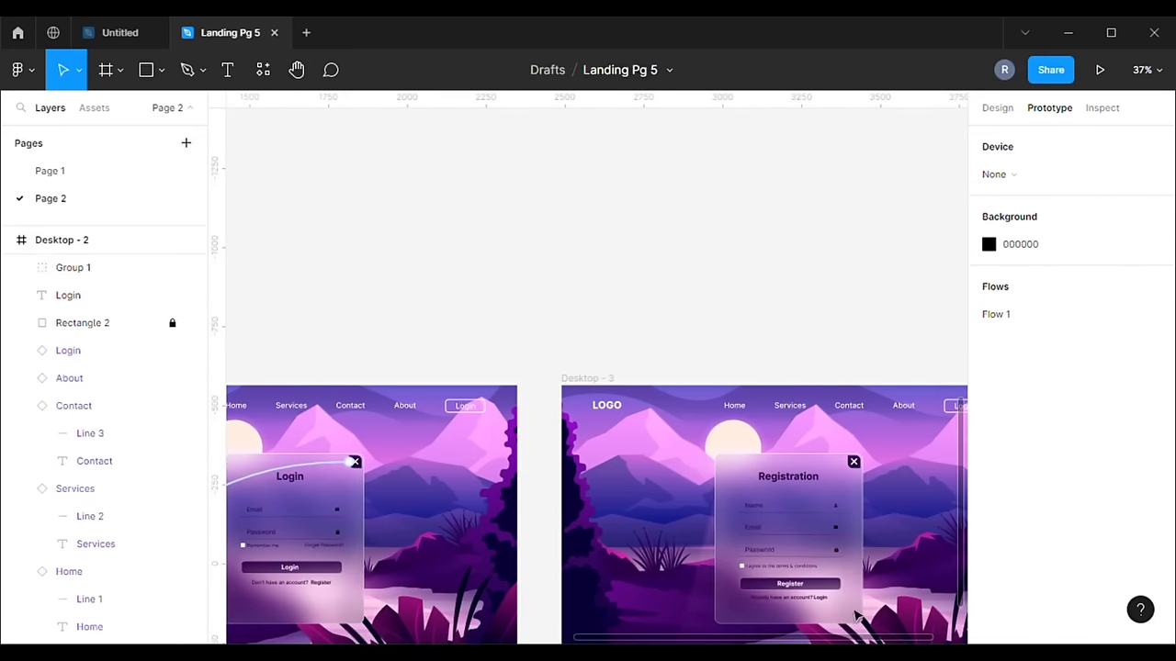
- Link the Registration card's close button to Desktop - 1 as well
drag(851, 462, 359, 529)
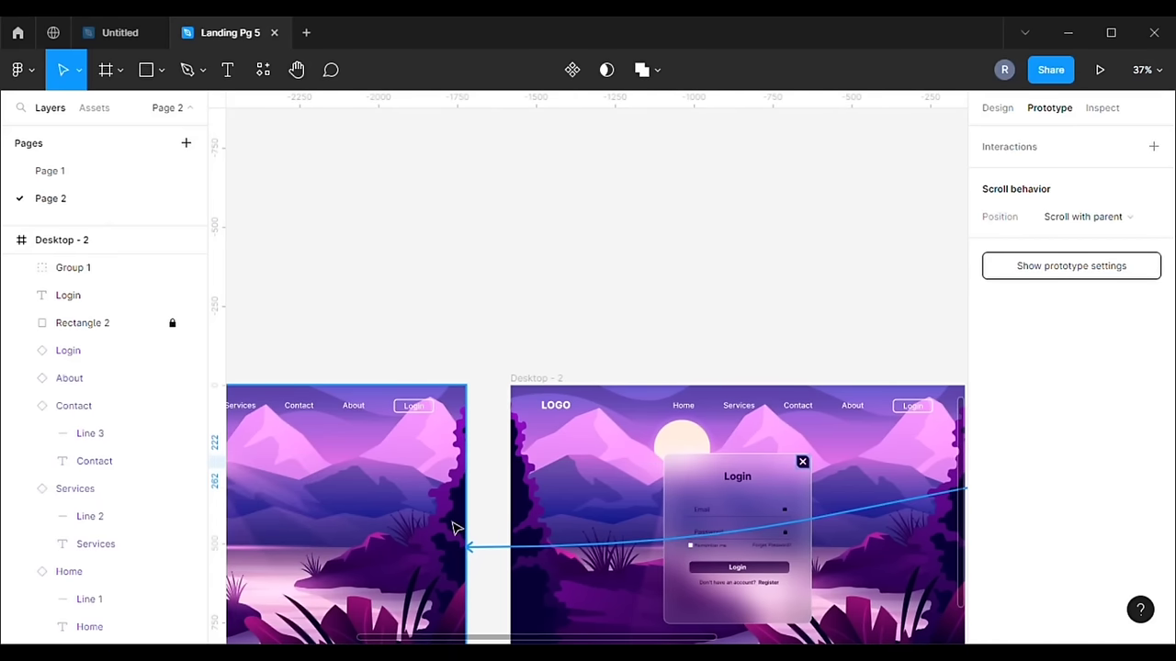
drag(457, 528, 457, 528)
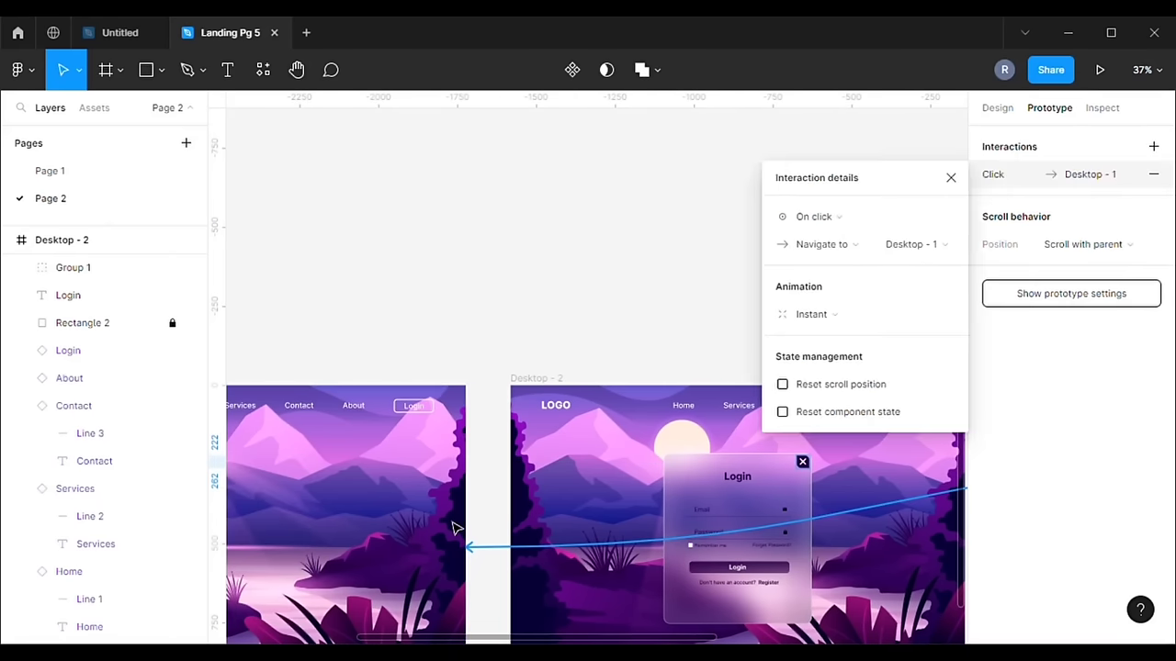
click(582, 313)
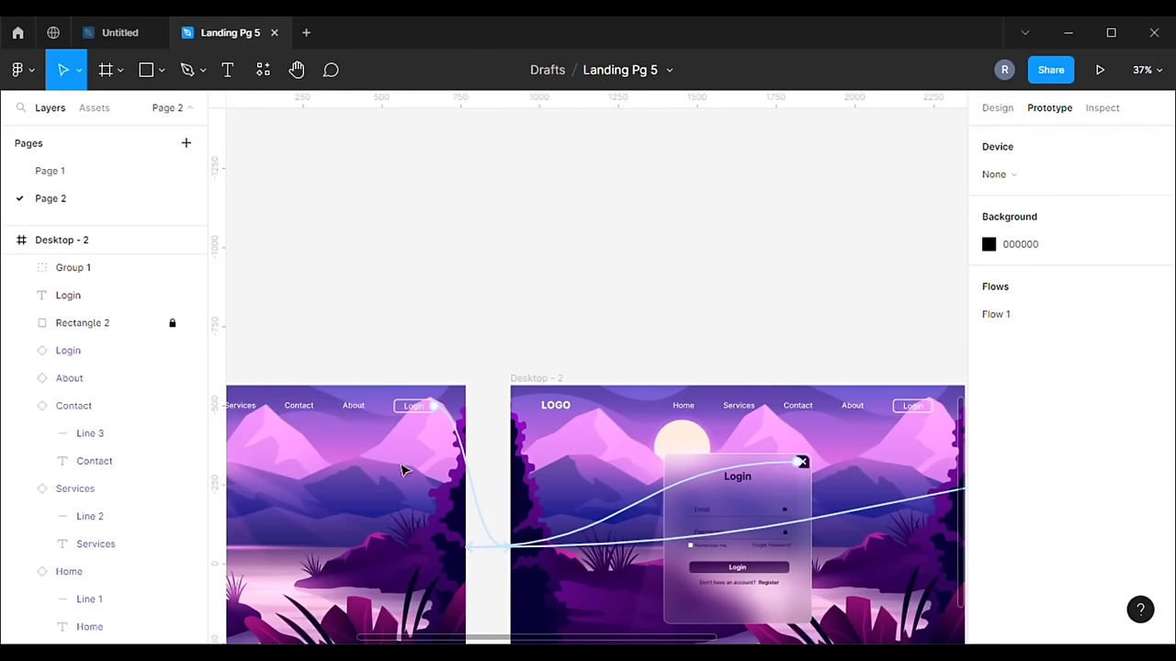
scroll(163, 555, down, 2)
scroll(163, 555, down, 3)
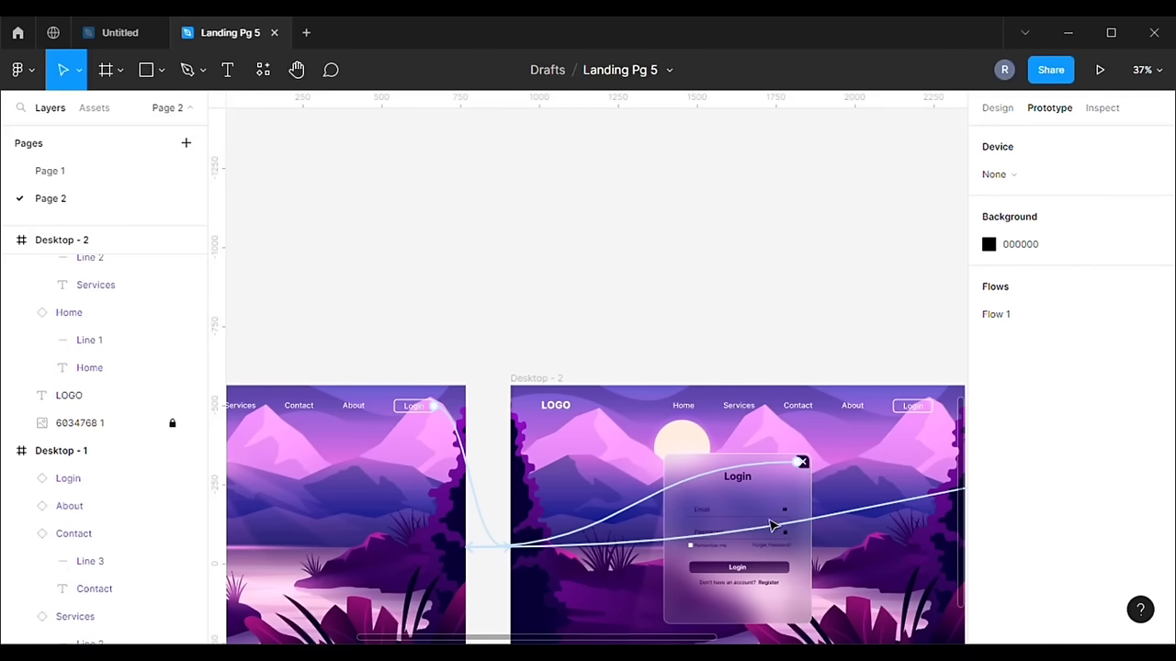
scroll(808, 551, up, 3)
scroll(698, 587, up, 3)
- Ungroup the 'Don't have an account? Register' text and connect Register to Desktop - 3
scroll(694, 585, up, 2)
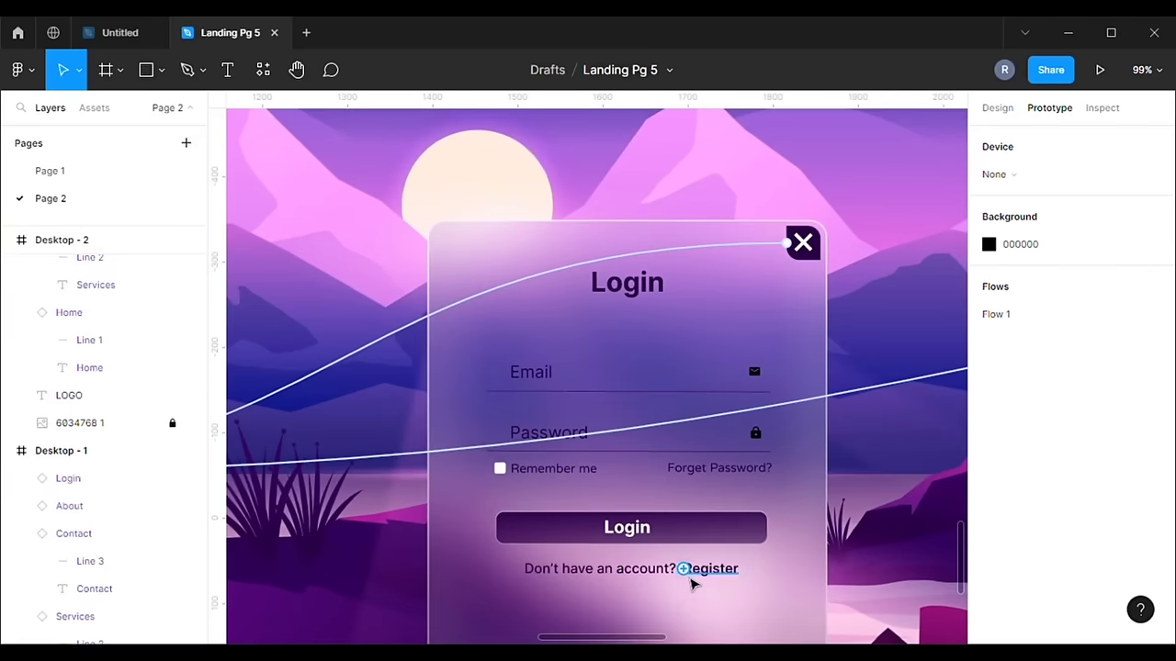
right_click(633, 570)
click(690, 346)
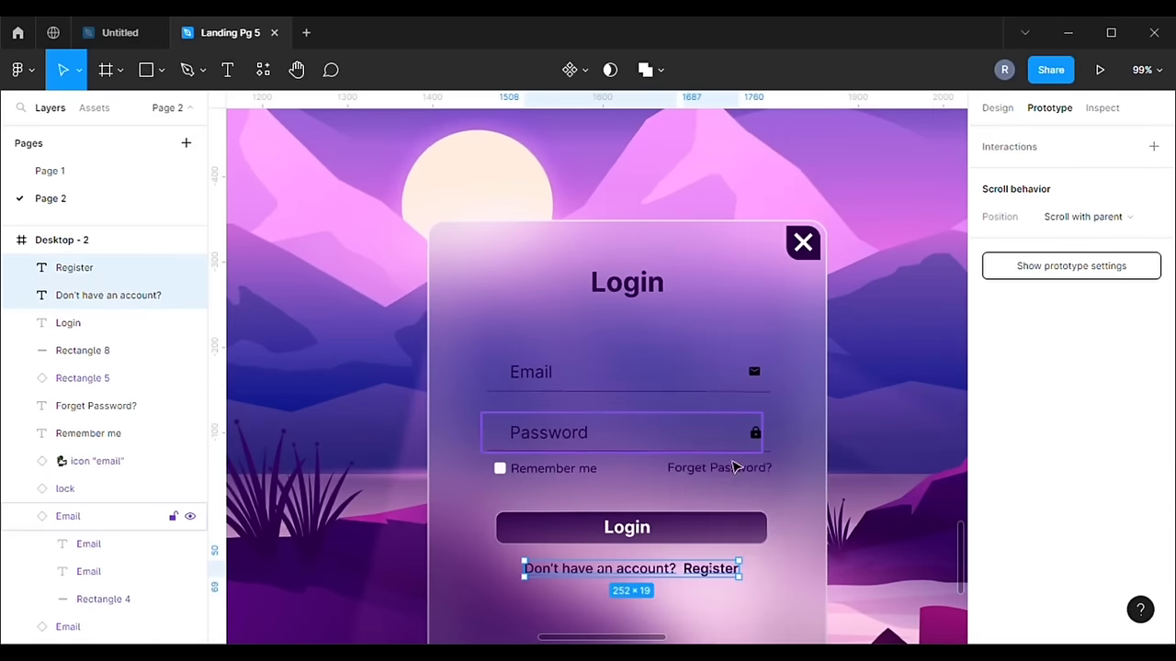
key(Escape)
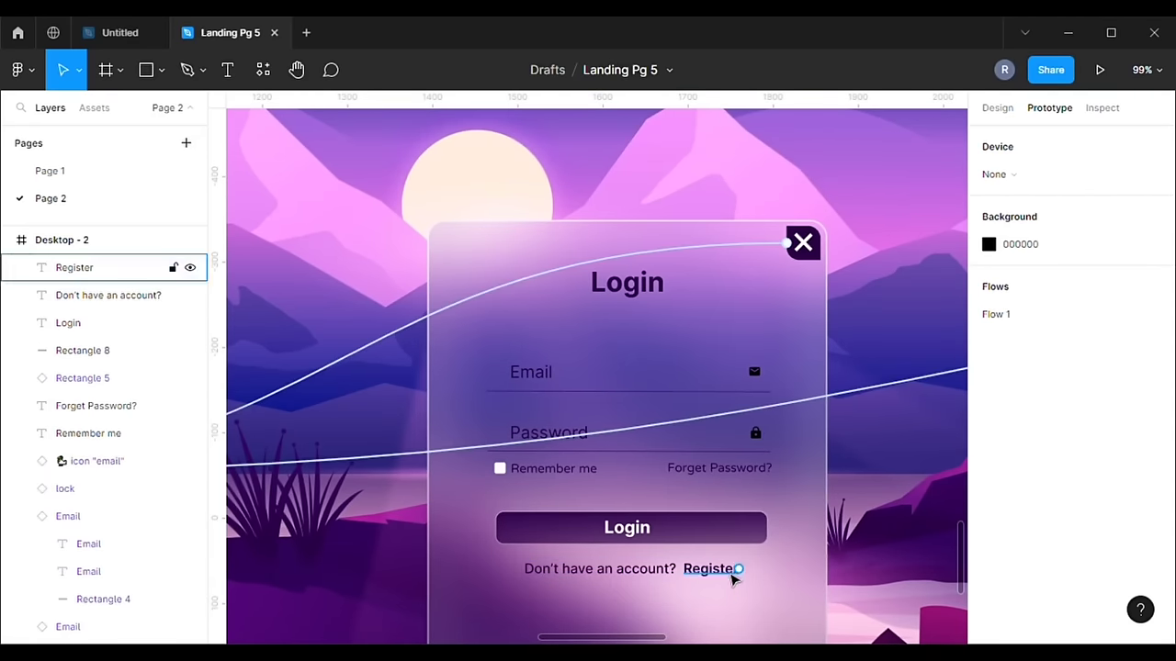
click(735, 575)
mouse_move(740, 570)
mouse_down()
mouse_move(952, 512)
mouse_move(787, 488)
mouse_up()
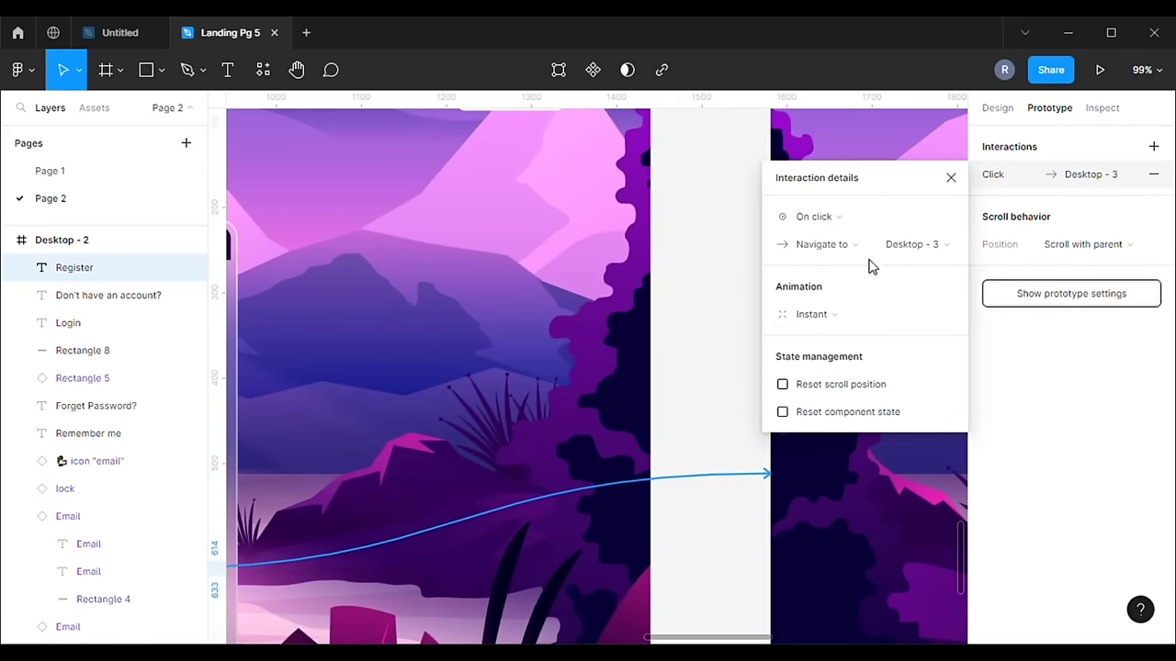
click(735, 612)
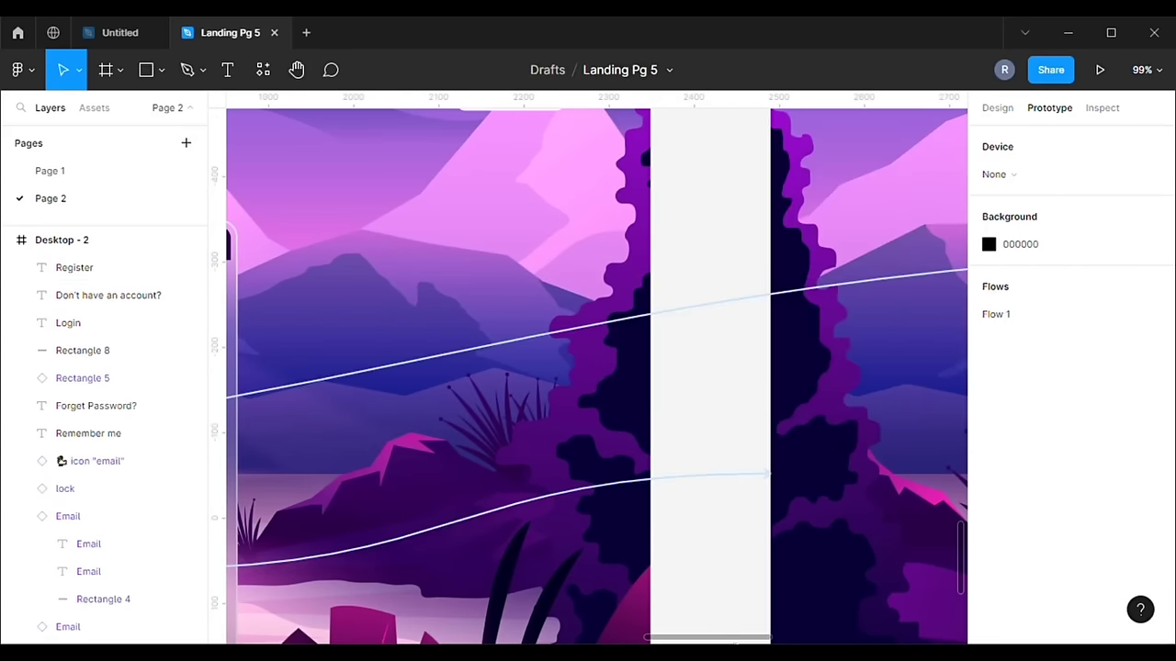
scroll(799, 615, right, 10)
scroll(799, 616, right, 4)
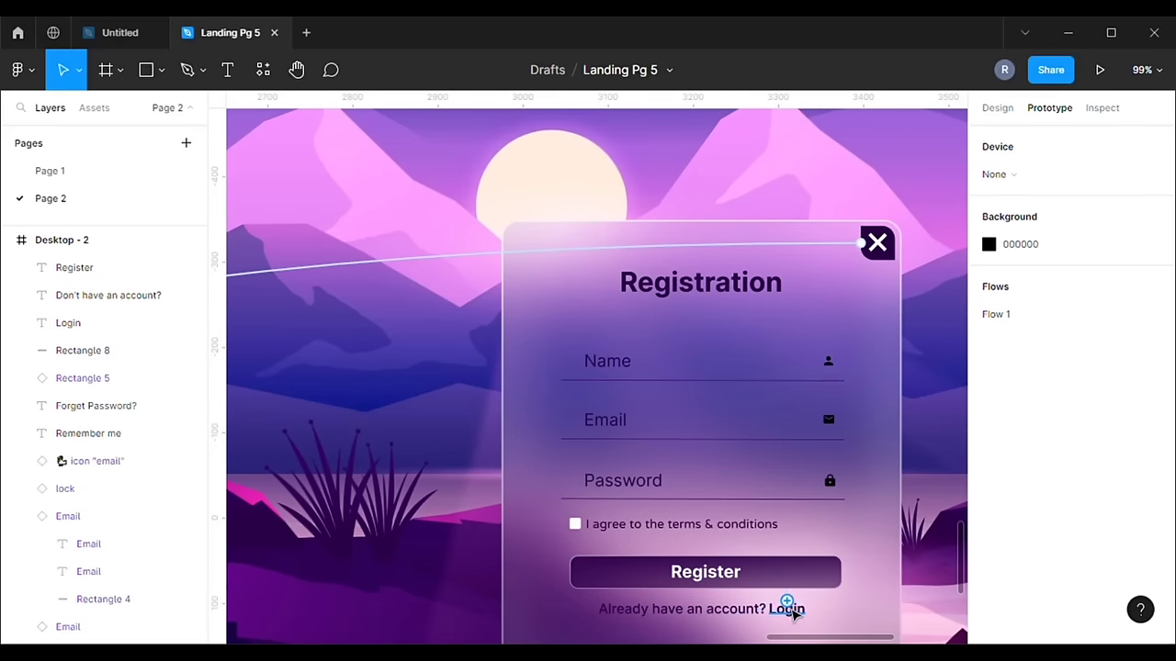
- Connect the Registration card's Login text to the Desktop - 2 frame
click(788, 611)
drag(788, 611, 955, 551)
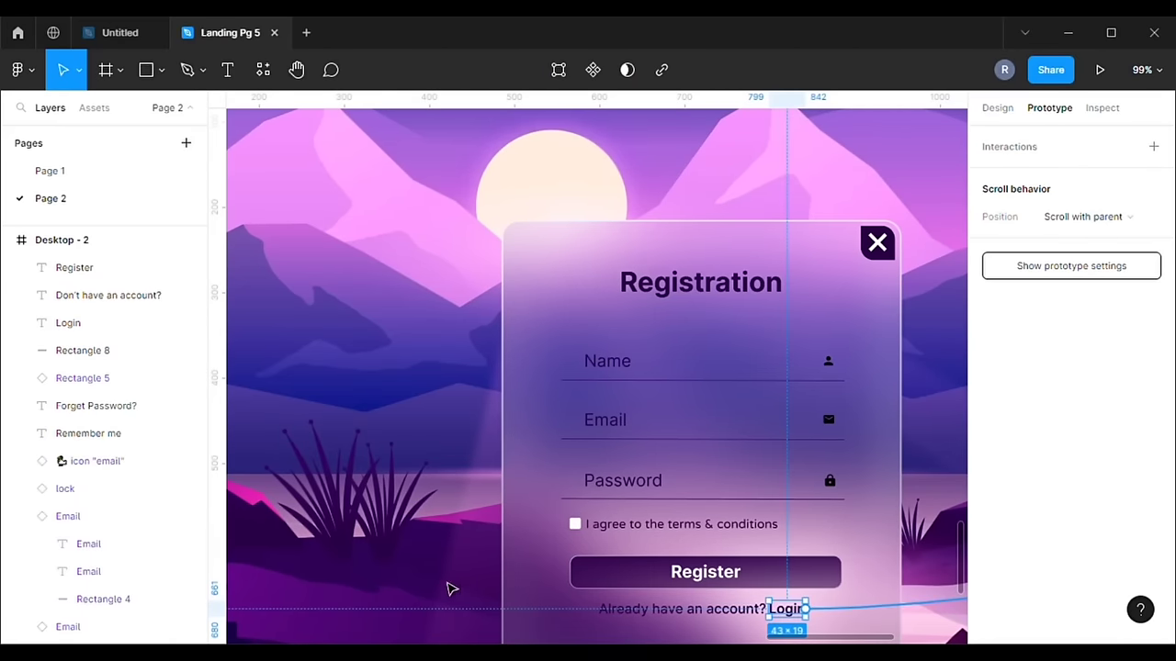
mouse_move(257, 578)
mouse_down()
mouse_move(500, 491)
mouse_move(489, 490)
mouse_up()
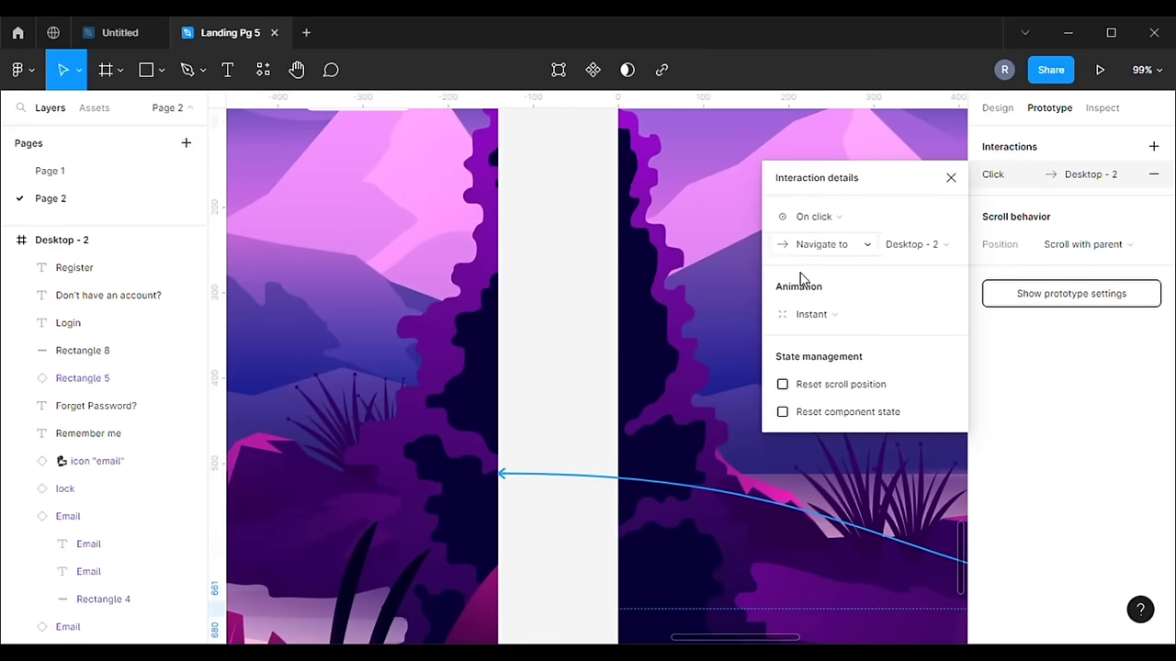
scroll(588, 393, down, 2)
scroll(594, 394, down, 2)
scroll(594, 394, down, 1)
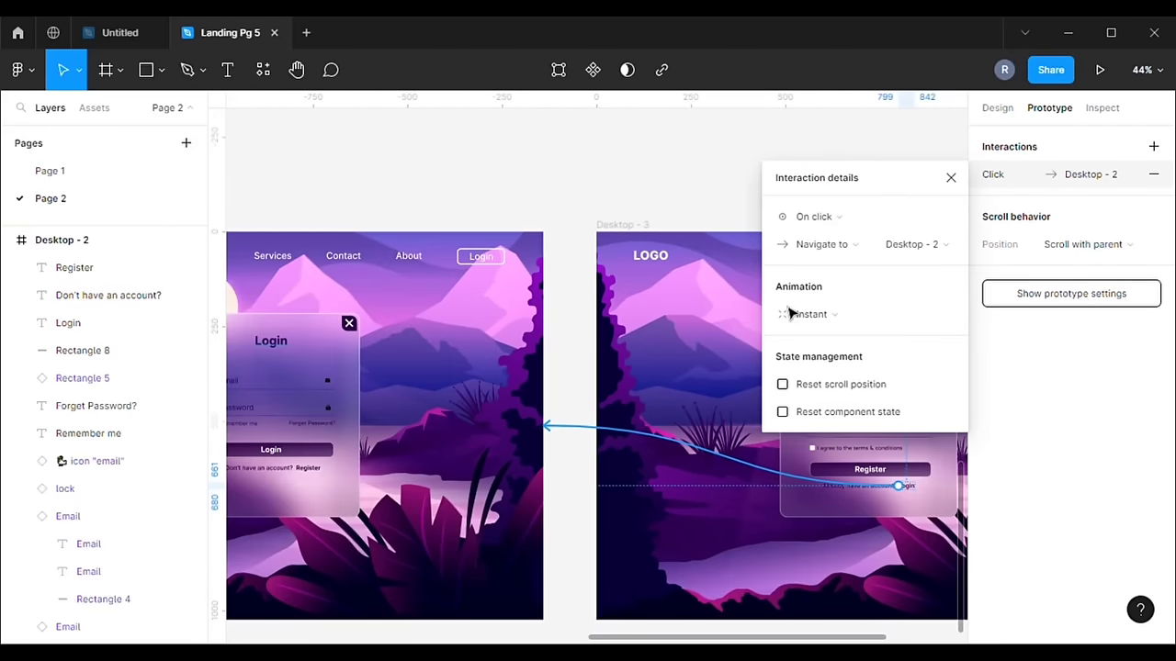
click(951, 179)
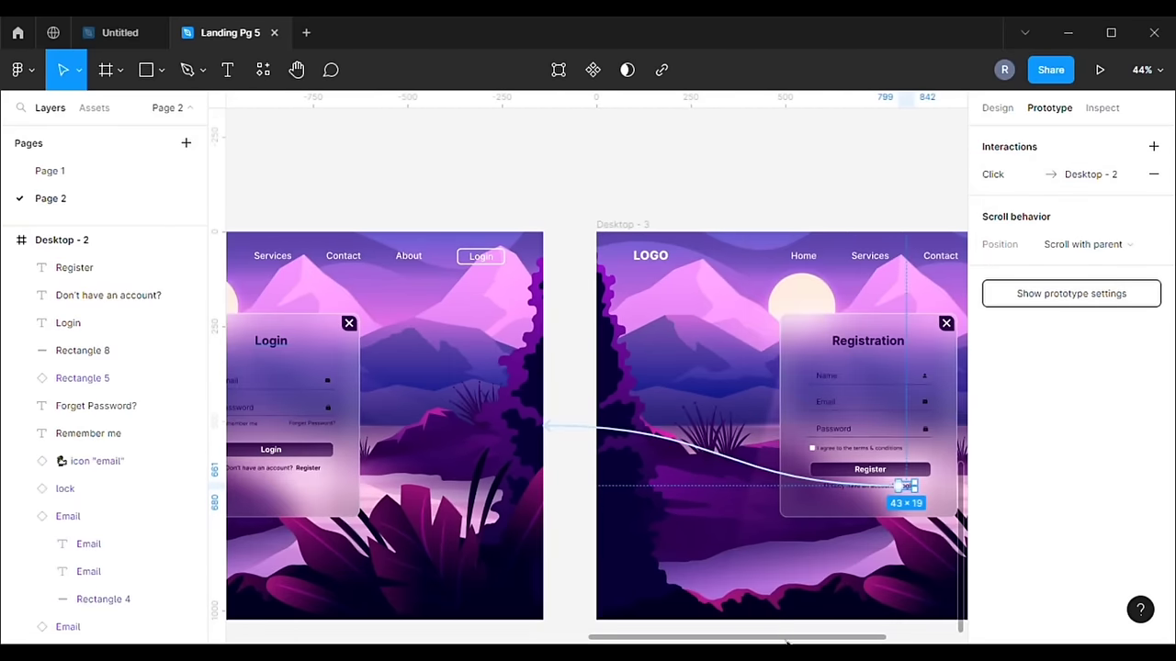
- Zoom out to Desktop - 1 and start the Flow 1 prototype preview
scroll(787, 643, left, 1)
scroll(766, 641, down, 1)
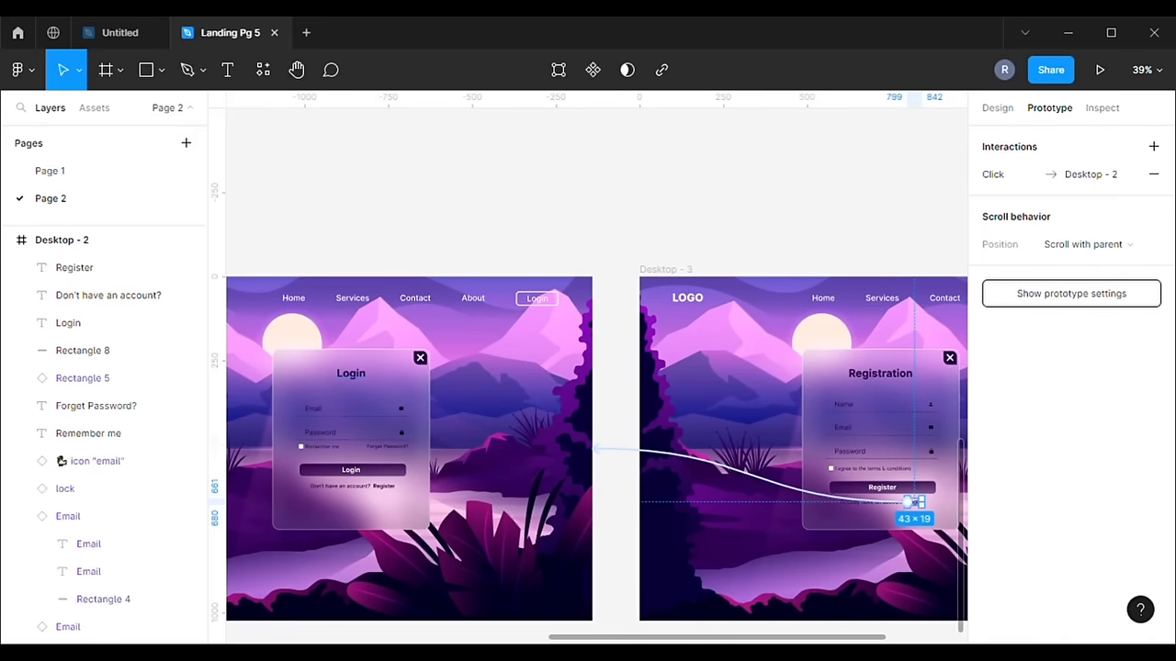
scroll(740, 644, left, 2)
scroll(740, 643, left, 5)
scroll(740, 644, left, 5)
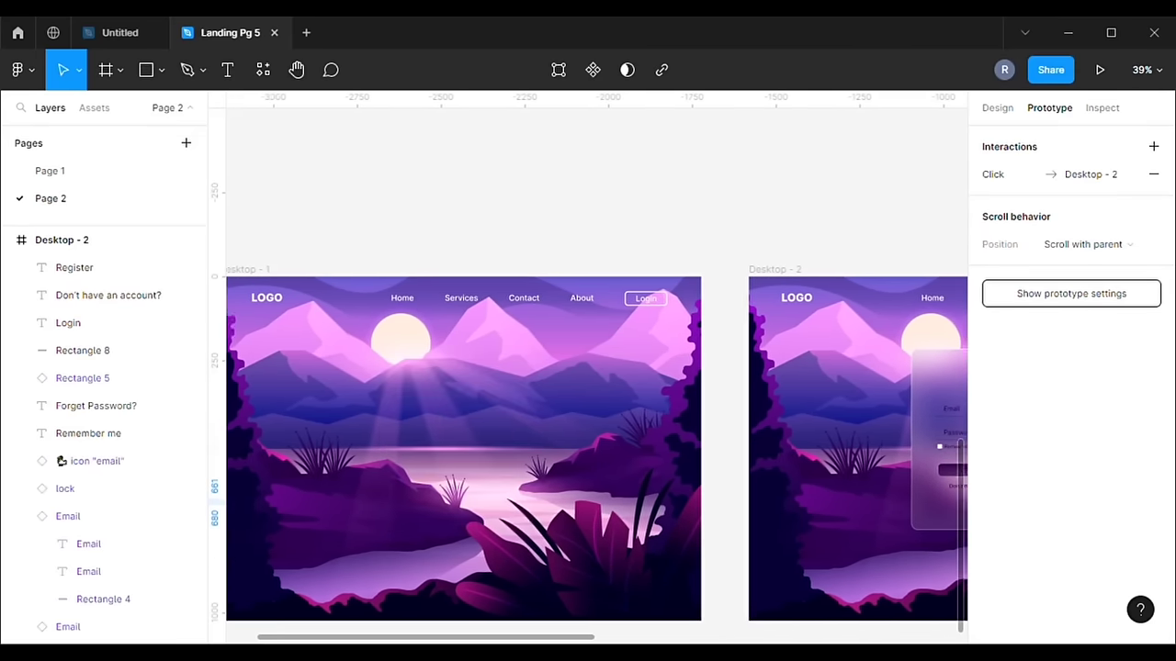
scroll(740, 644, left, 2)
scroll(514, 620, down, 2)
scroll(520, 625, right, 1)
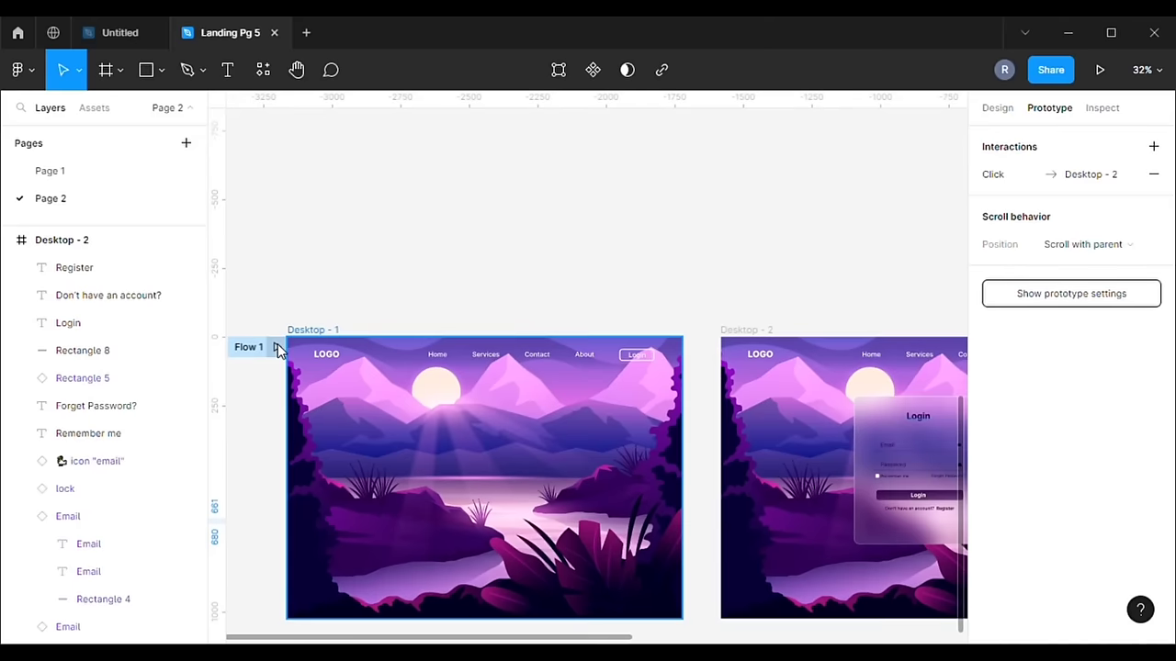
click(278, 352)
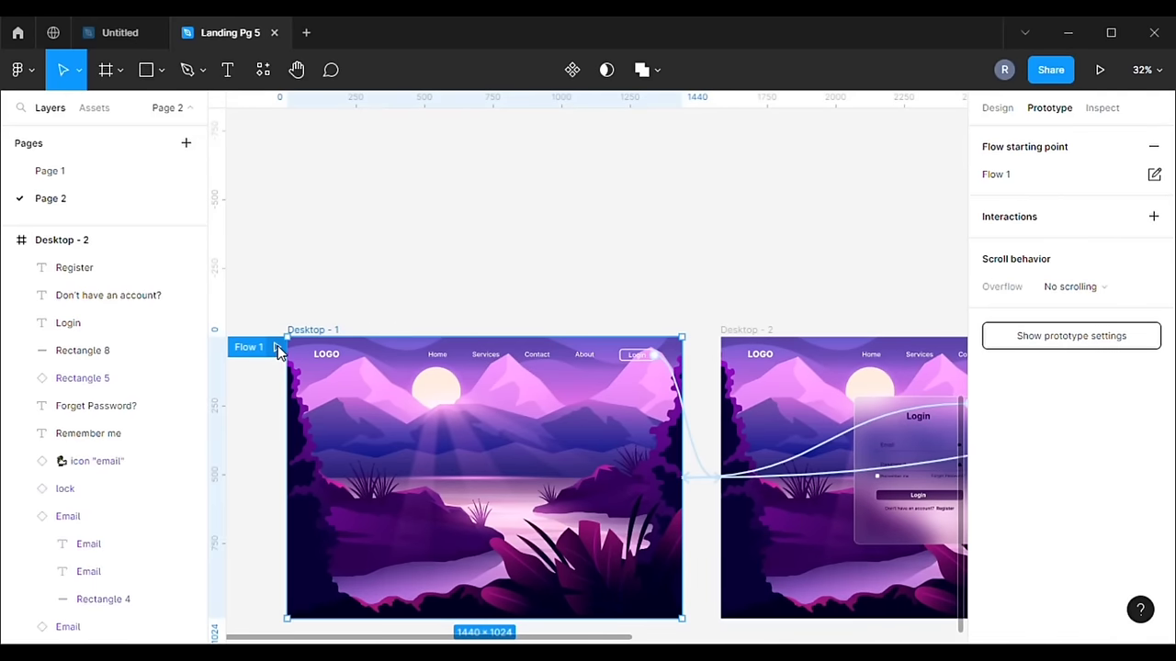
click(278, 349)
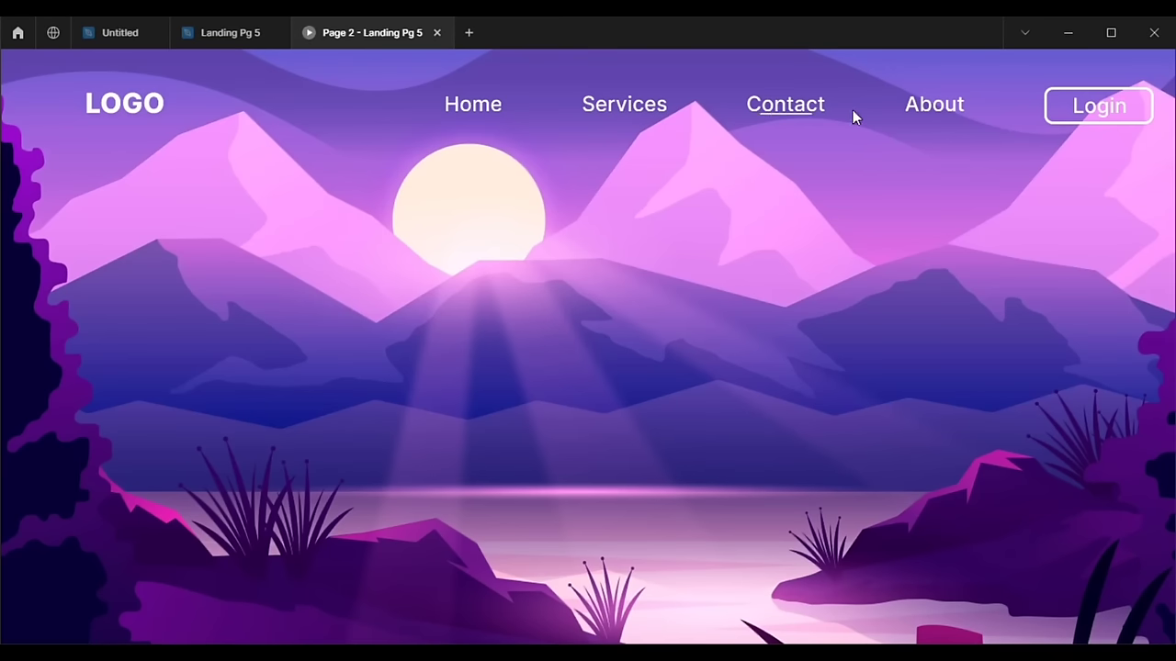
- Open the Login card from the nav and try its Email and Password fields
click(1099, 106)
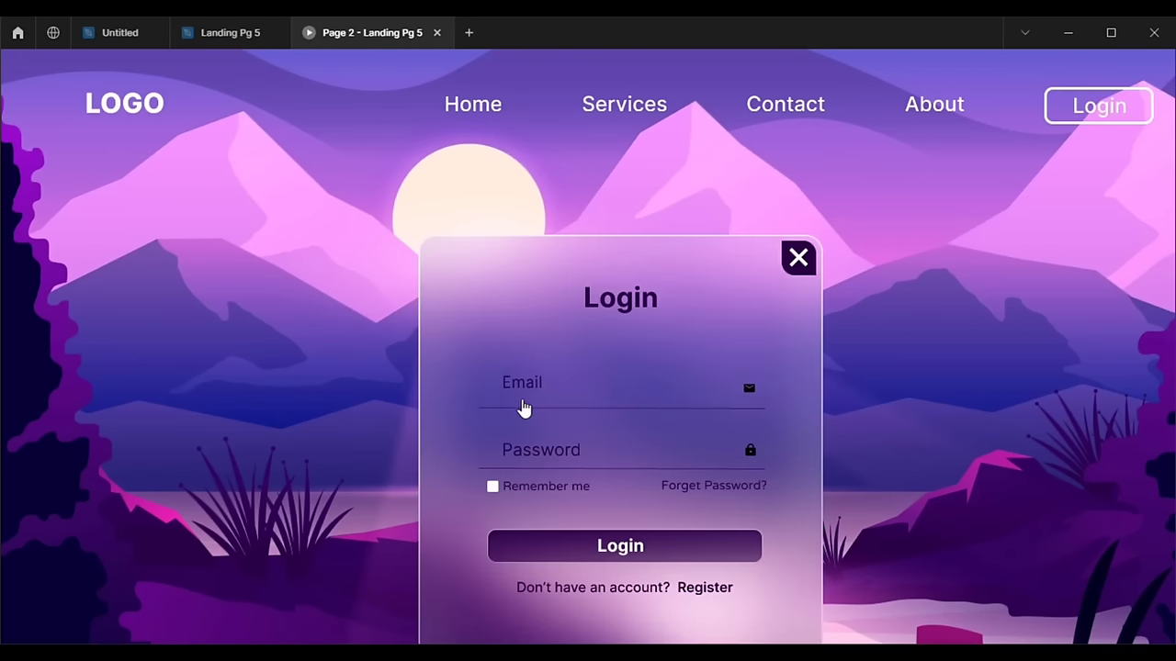
click(521, 401)
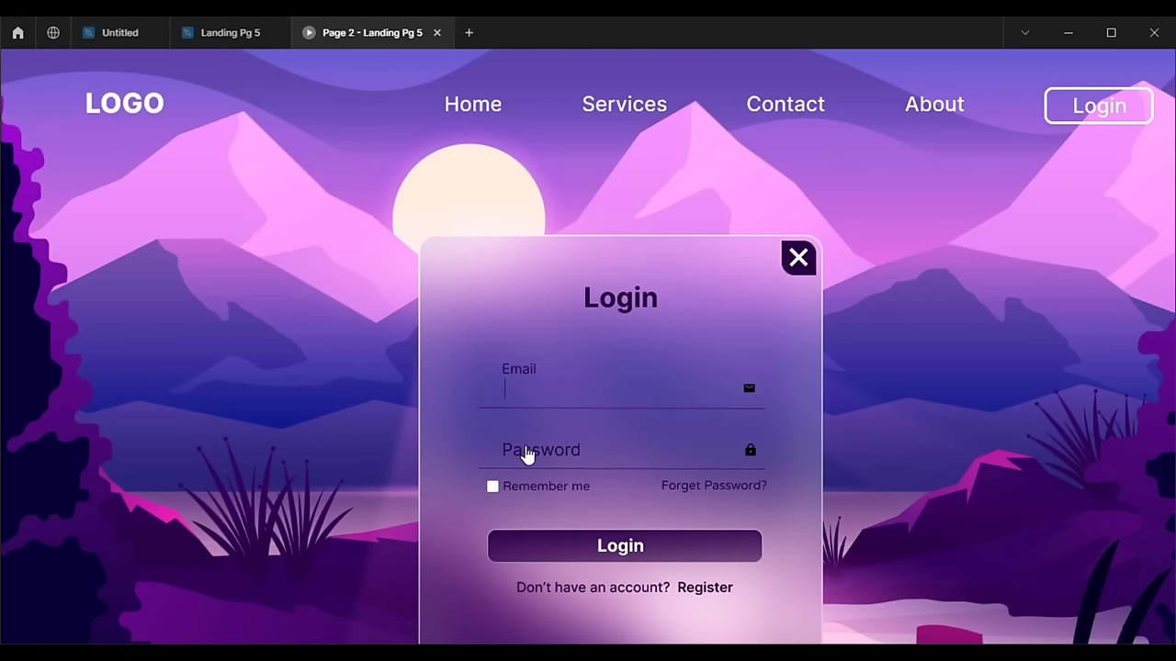
click(524, 464)
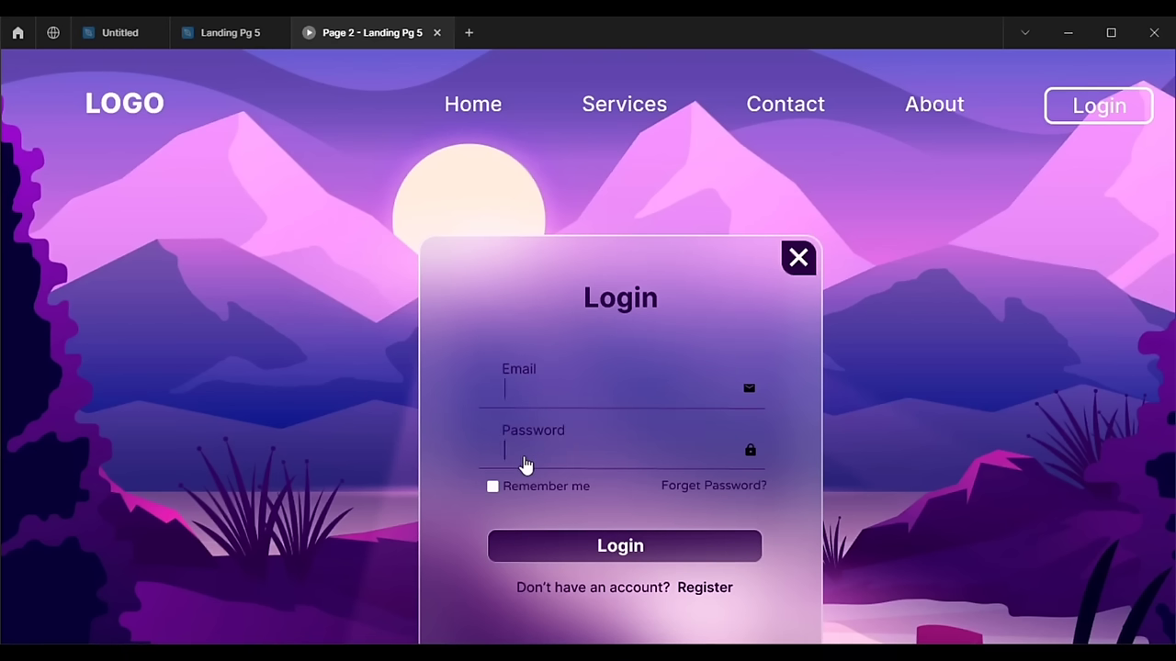
click(524, 462)
click(524, 399)
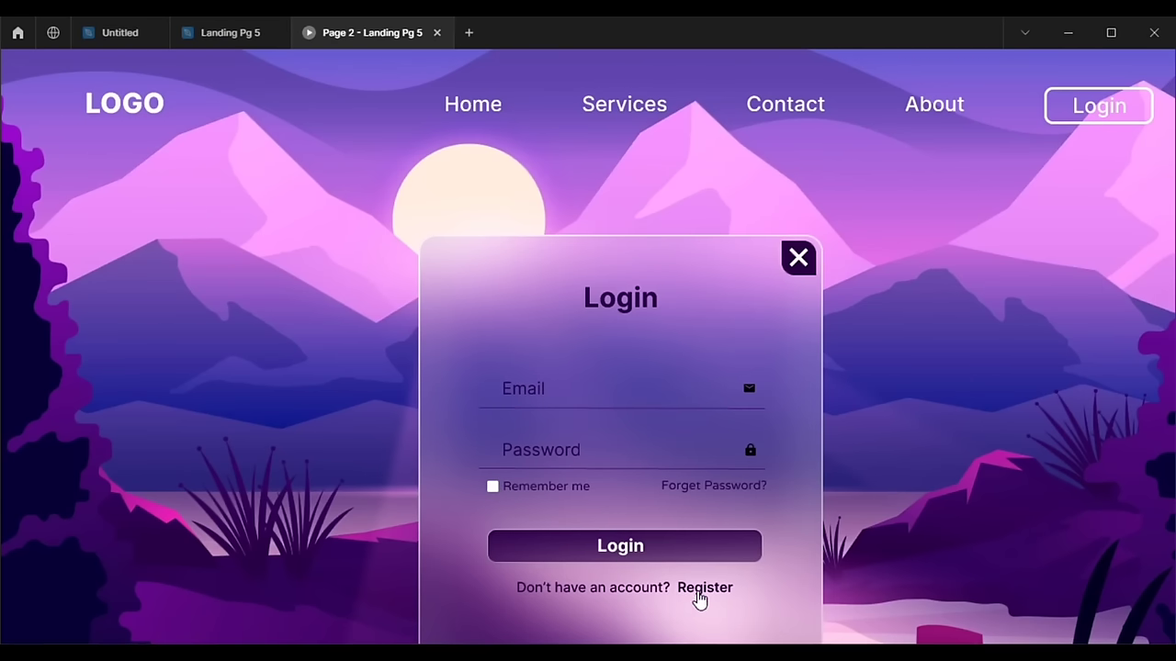
- Switch to Registration, try Name, Email and Password, return to Login, then close it
click(700, 591)
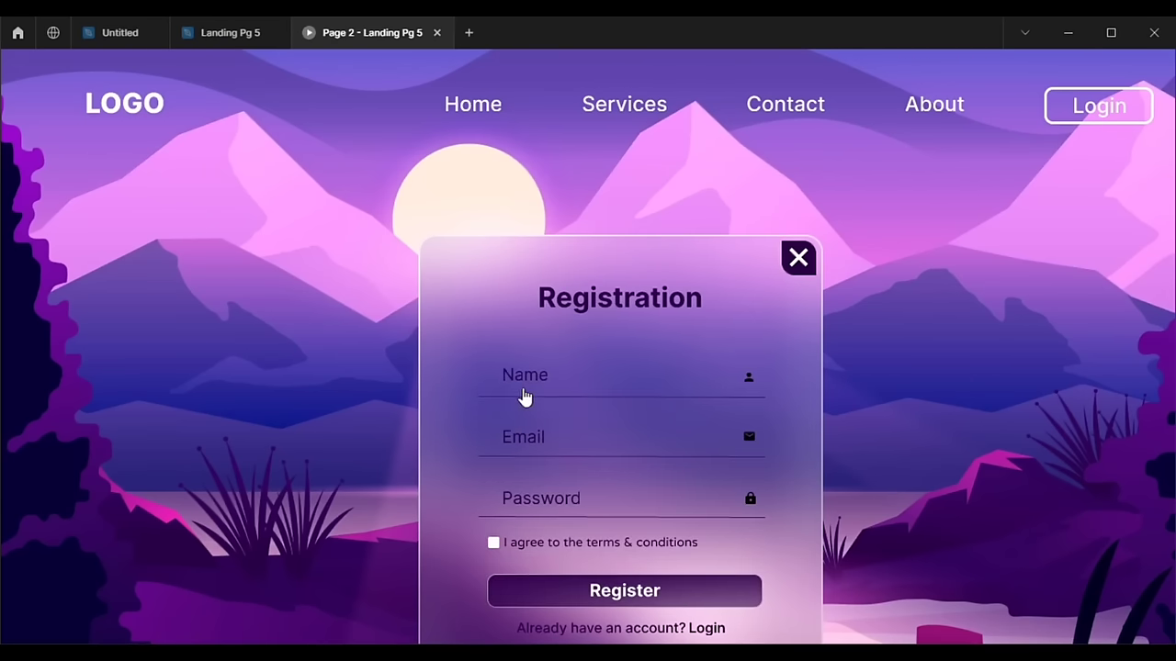
click(524, 394)
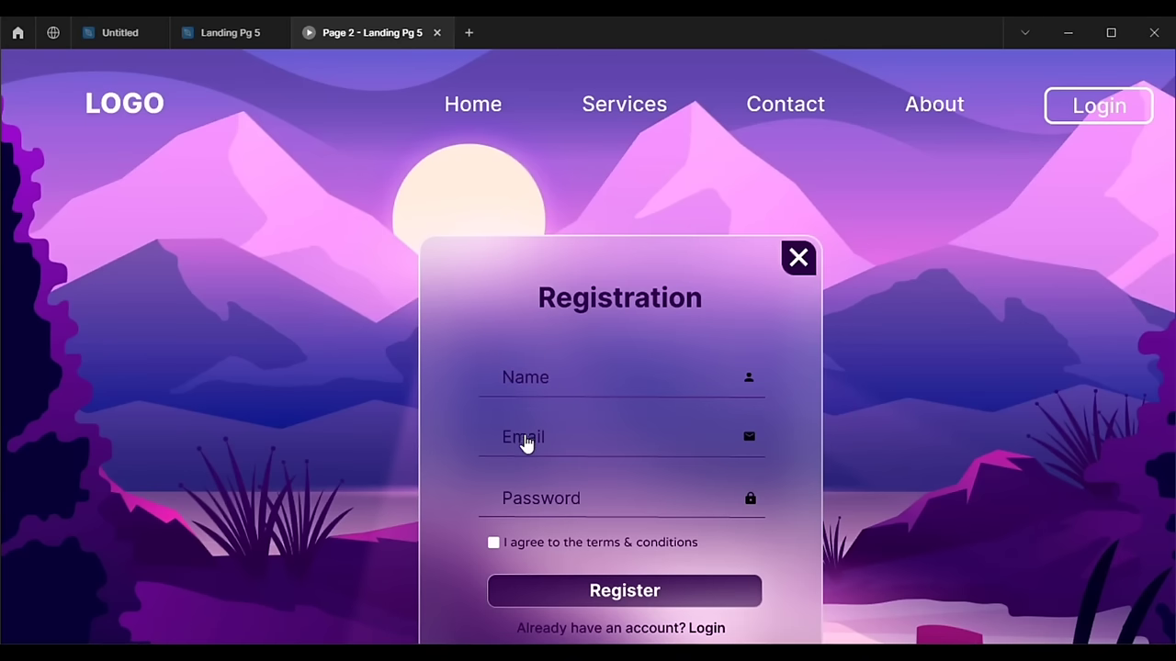
click(526, 446)
click(527, 511)
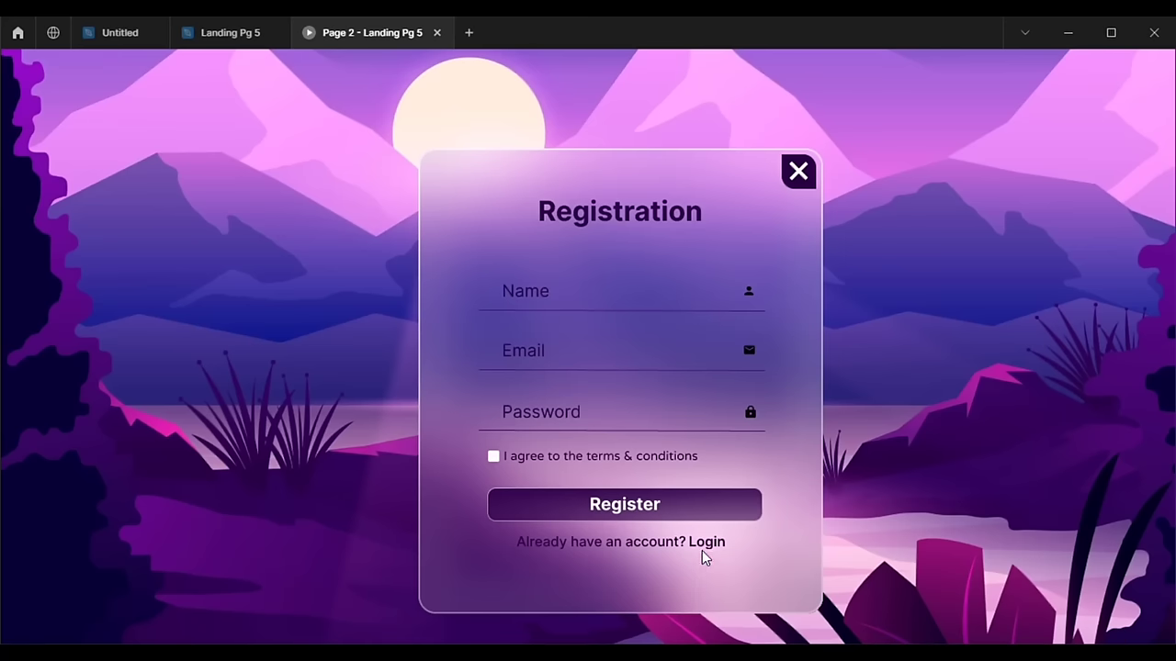
click(707, 629)
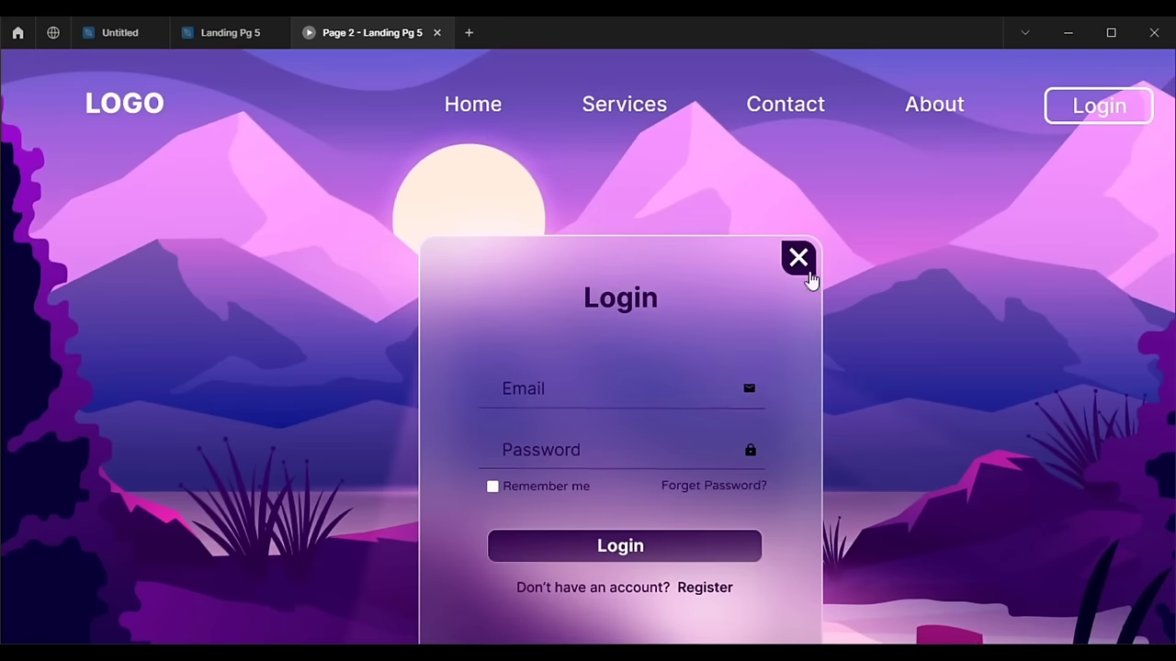
click(799, 261)
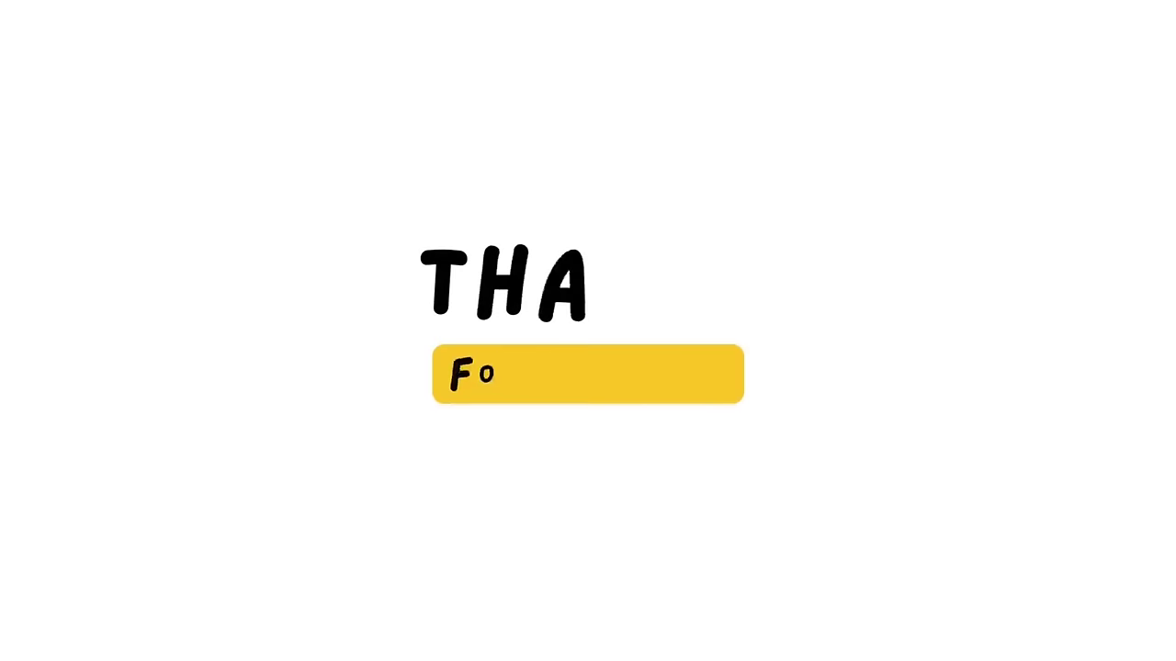